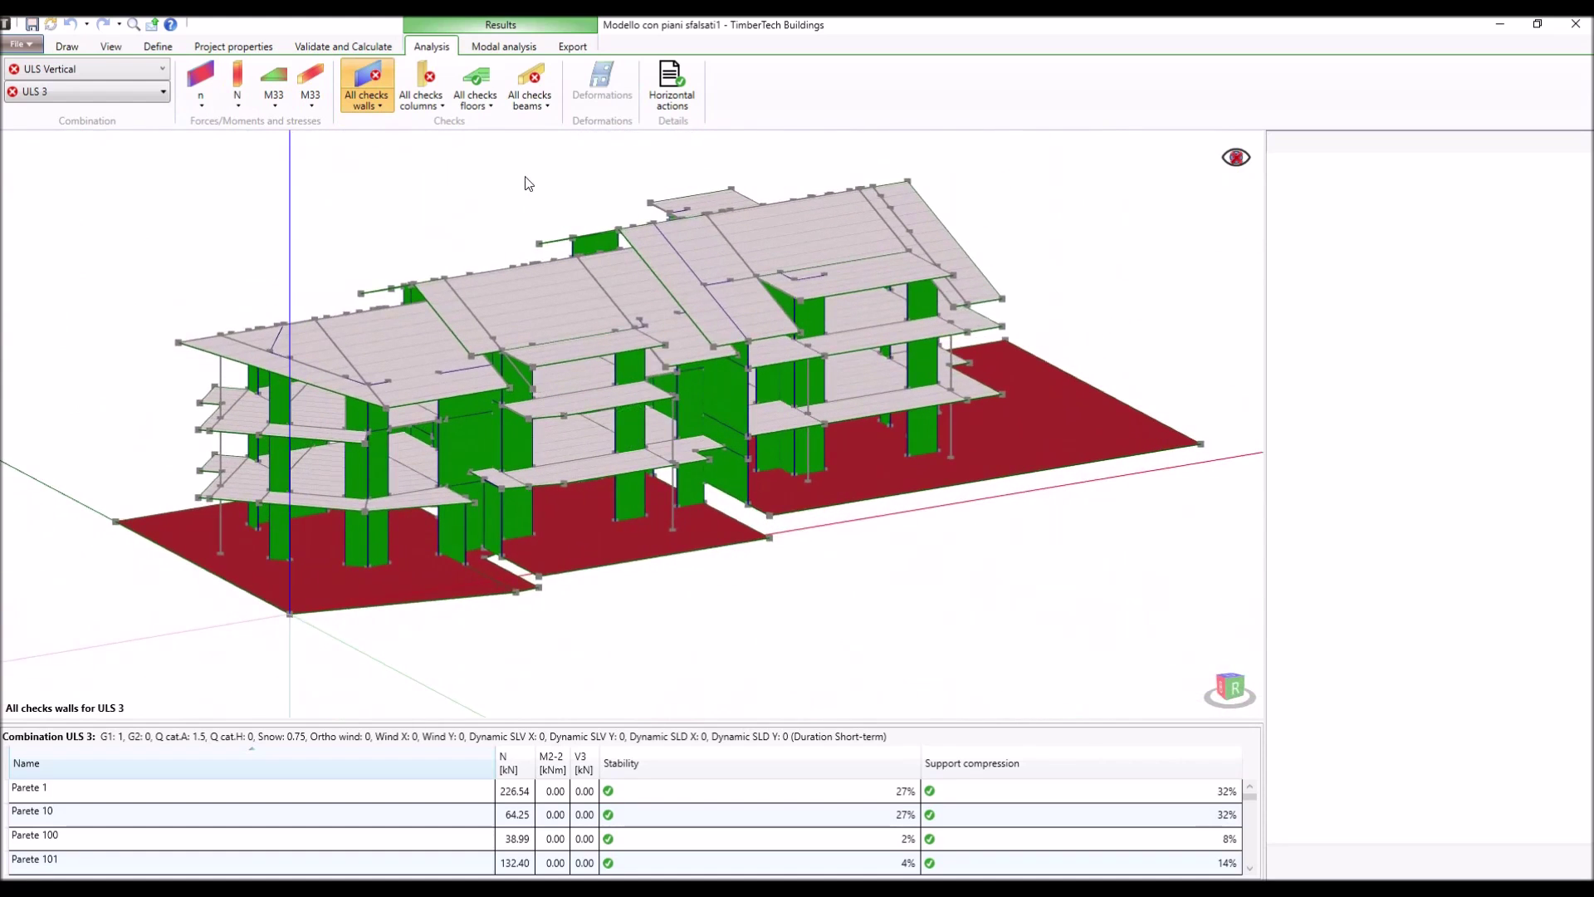
Display all checks for the floors and the beams under combination ULS 3.
click(492, 83)
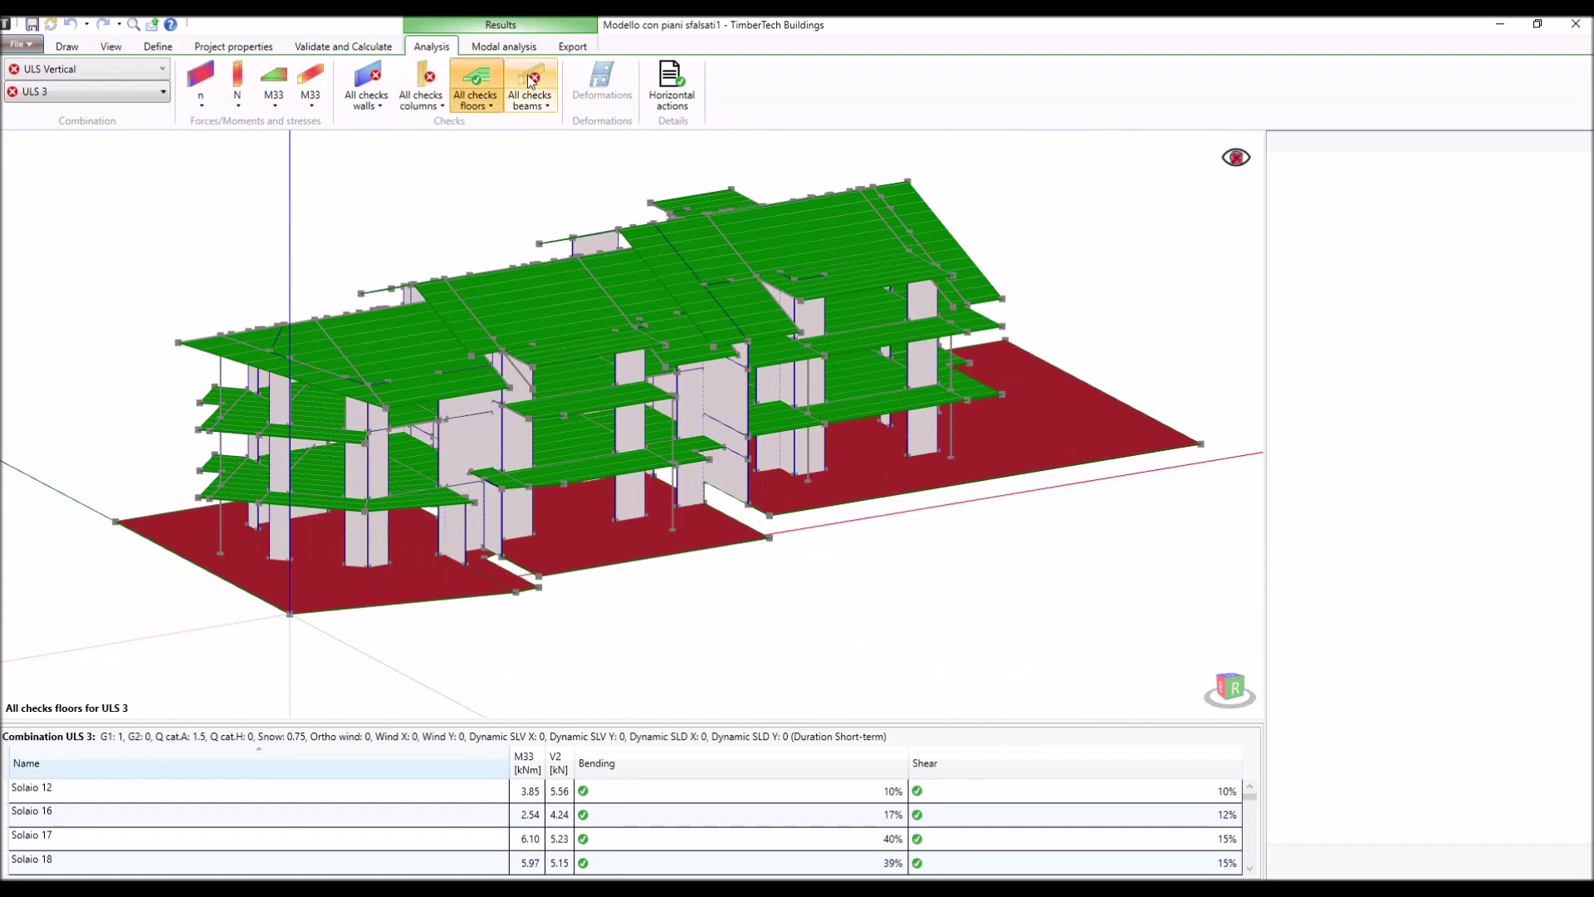
click(530, 83)
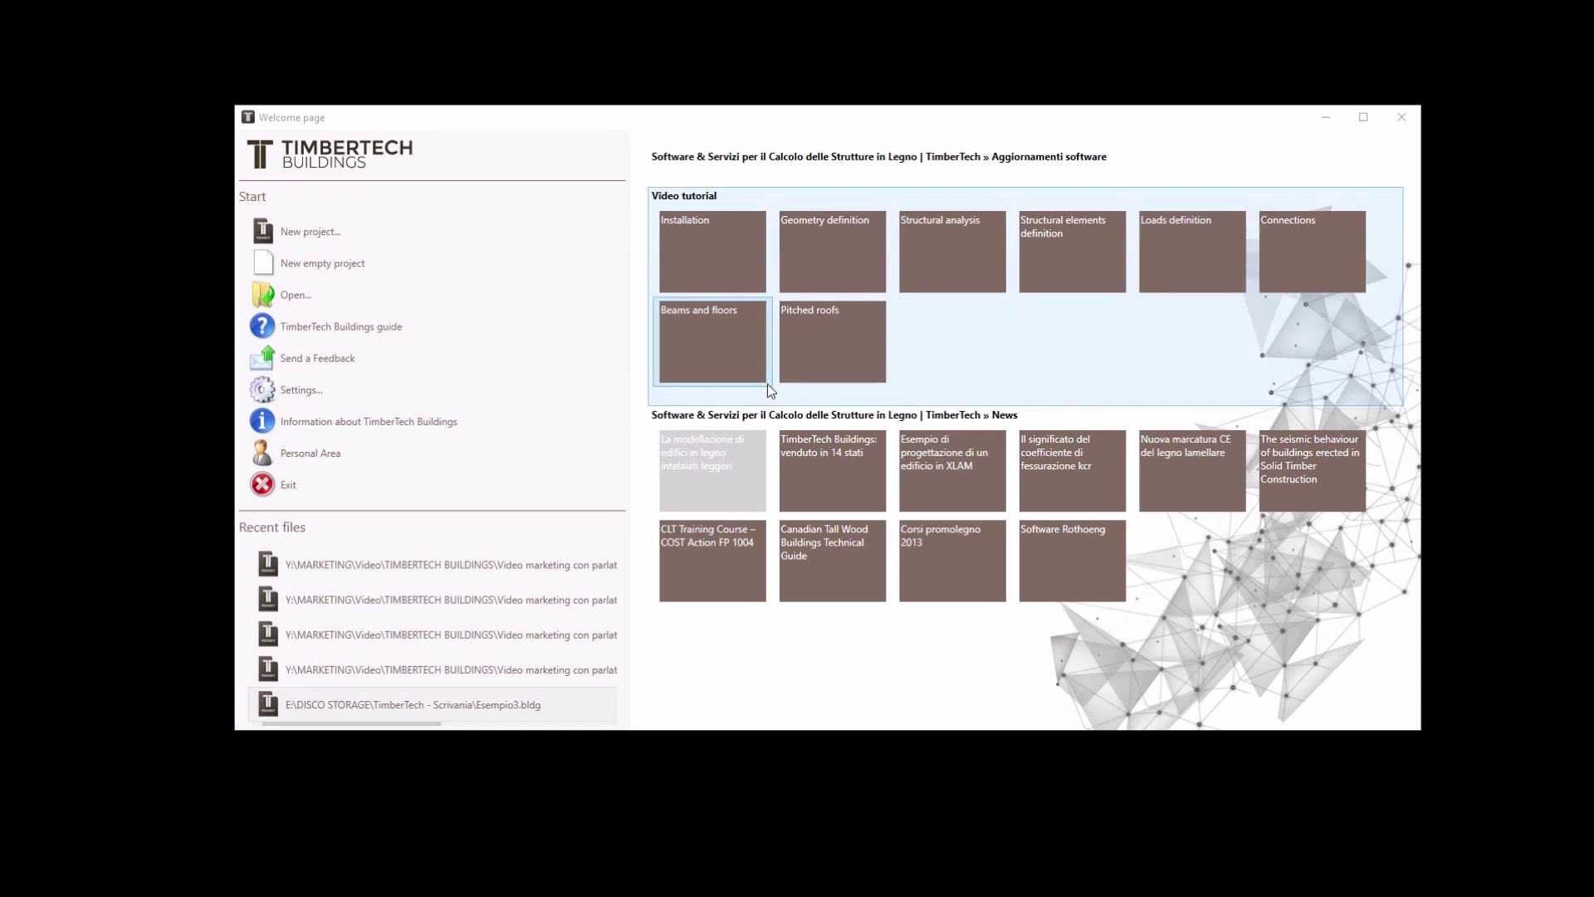
Create a new project and choose NTC 2018 (default) as its design norm.
click(308, 387)
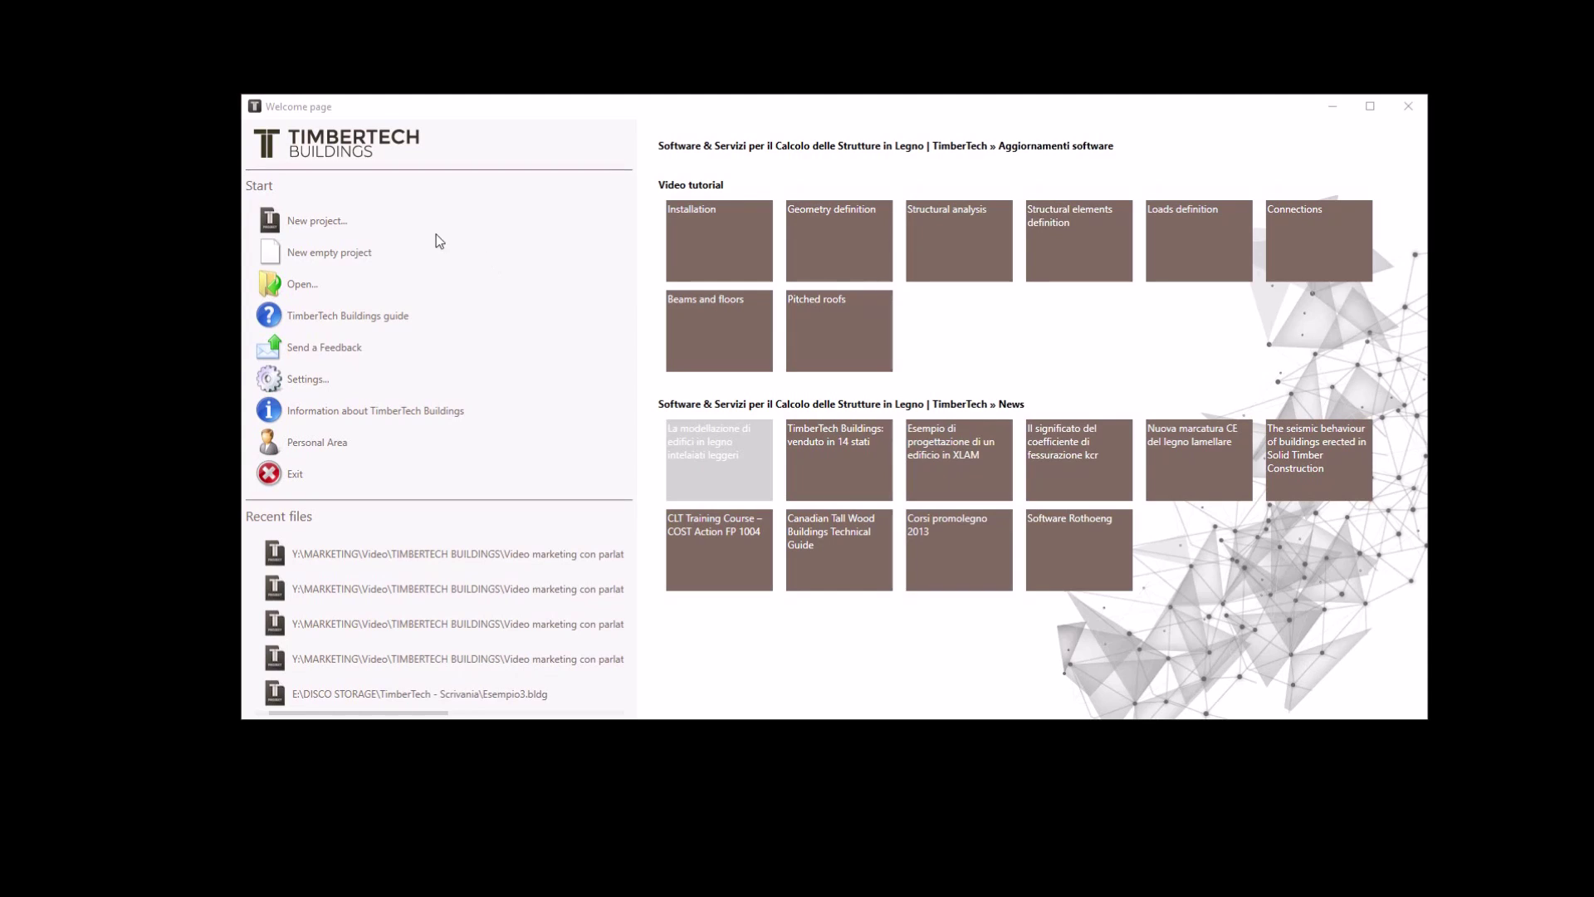
click(324, 217)
drag(216, 55, 742, 208)
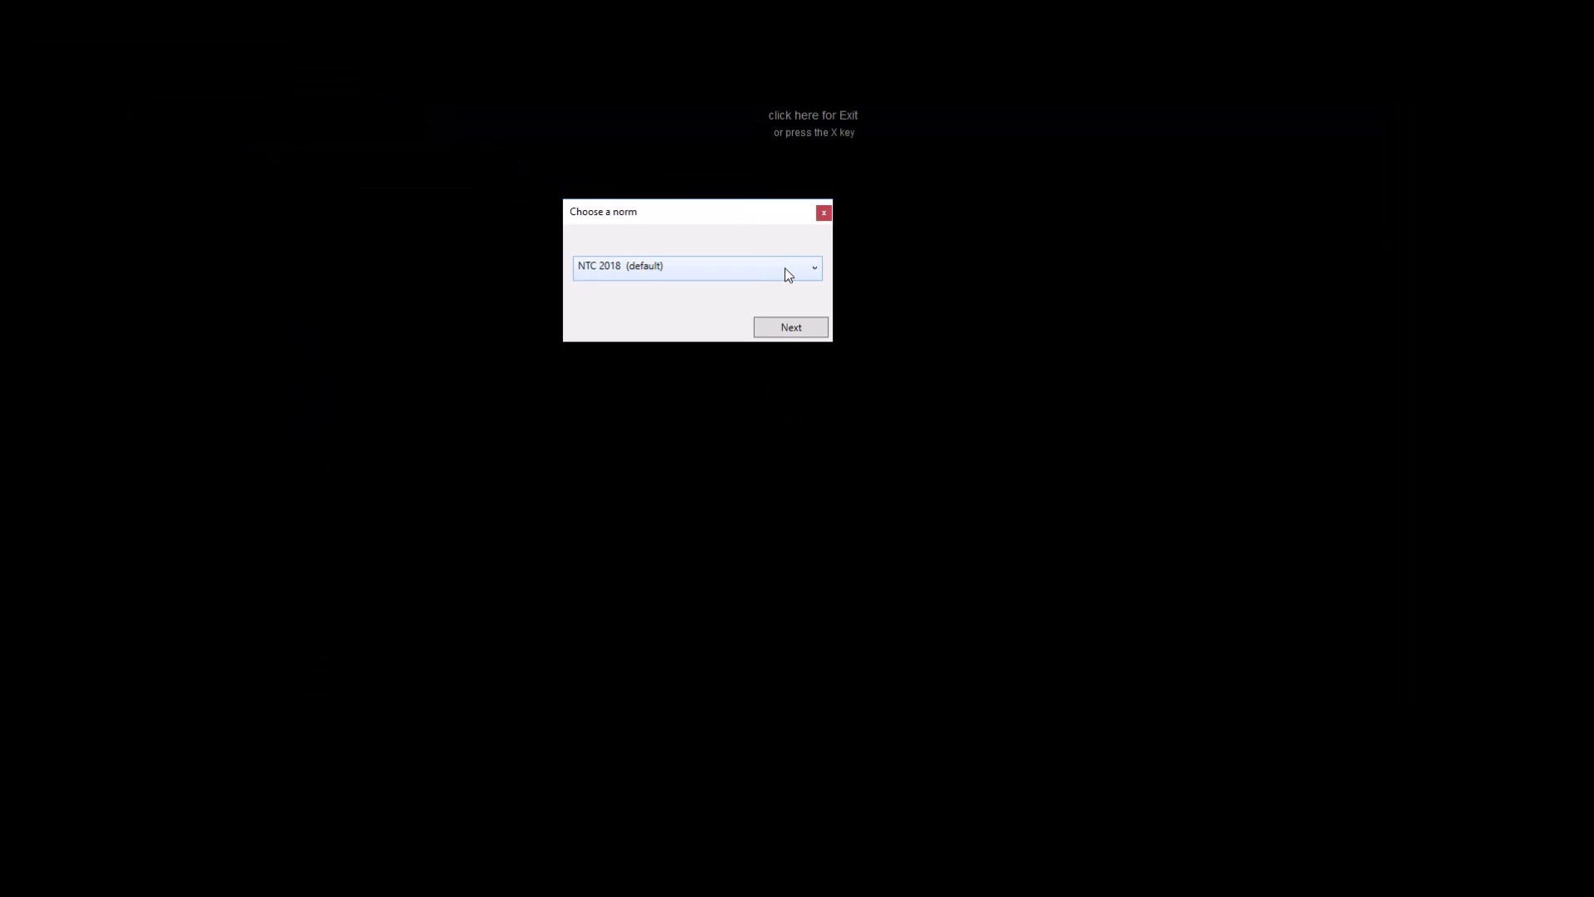
click(786, 268)
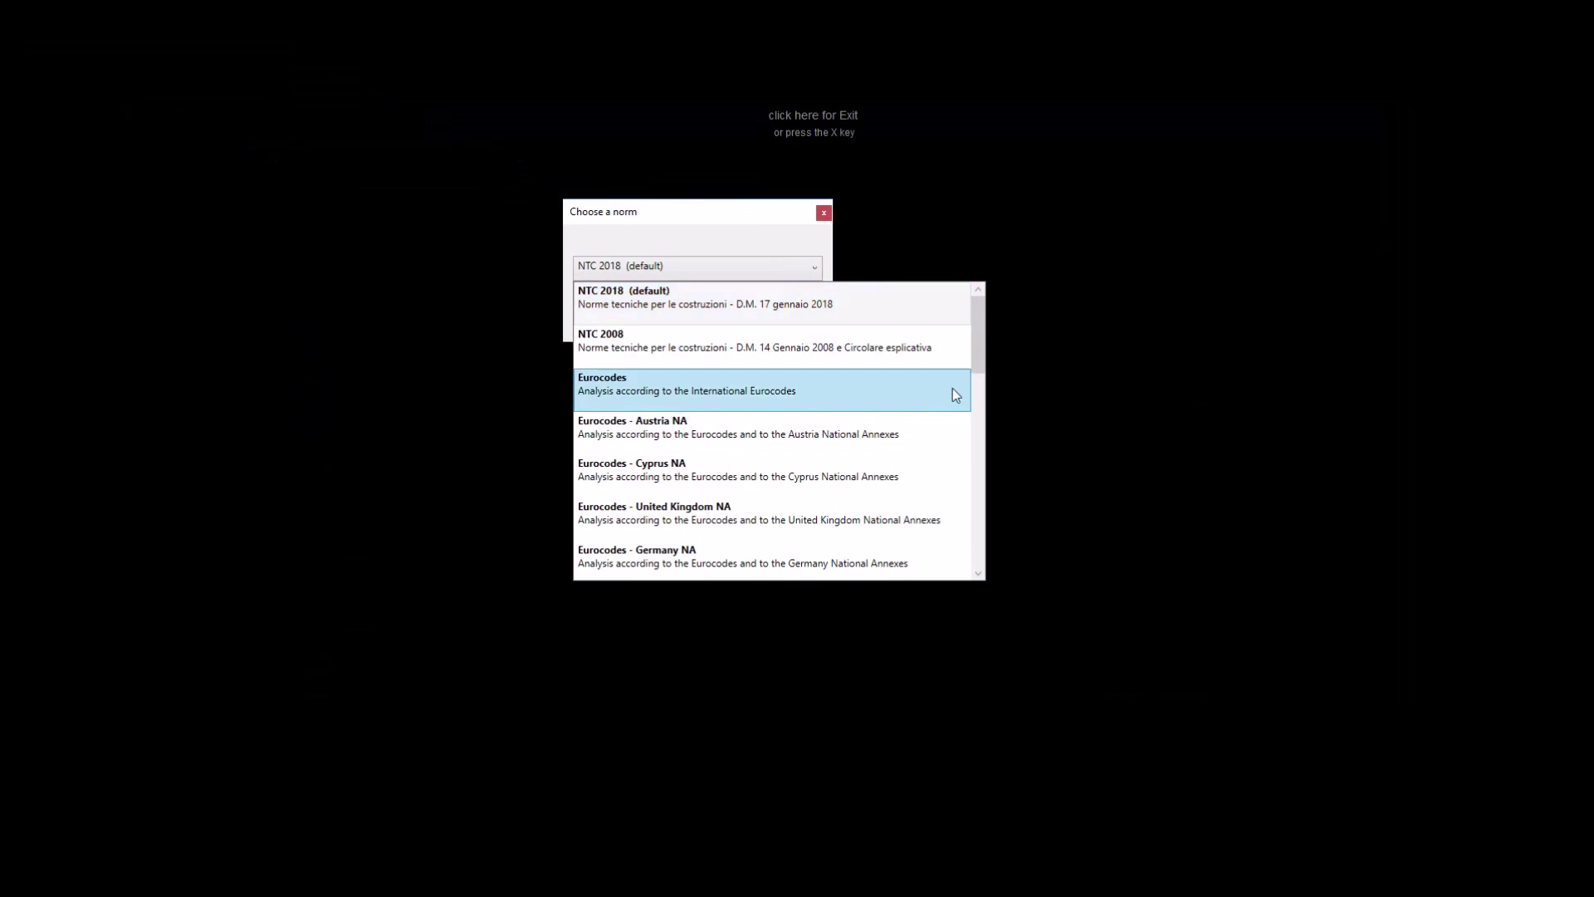
drag(983, 362, 973, 536)
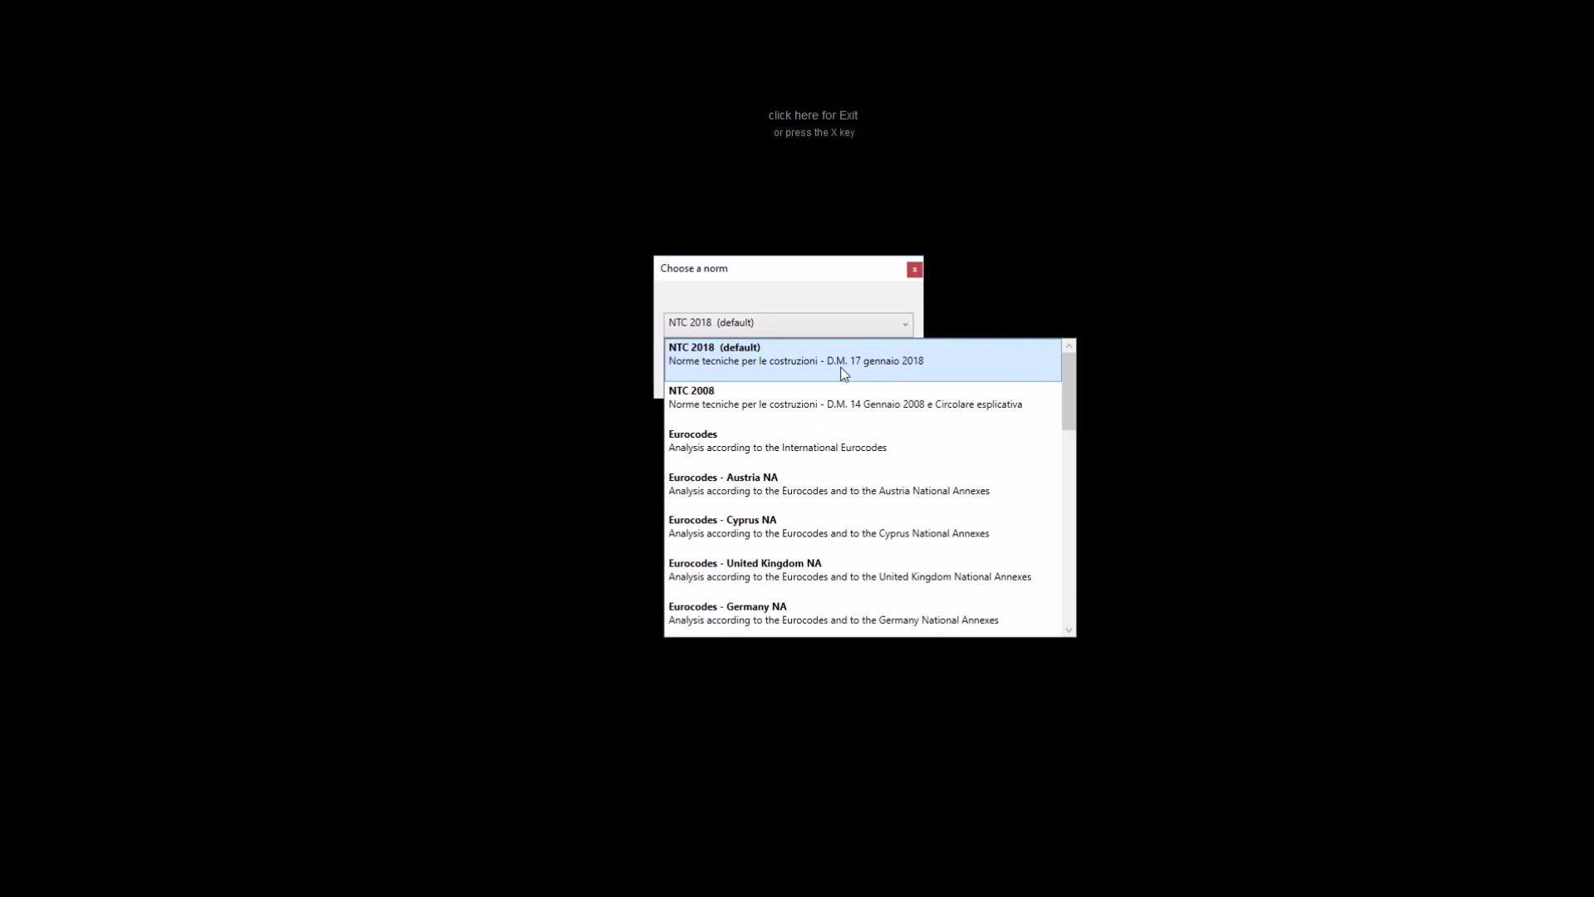
click(861, 365)
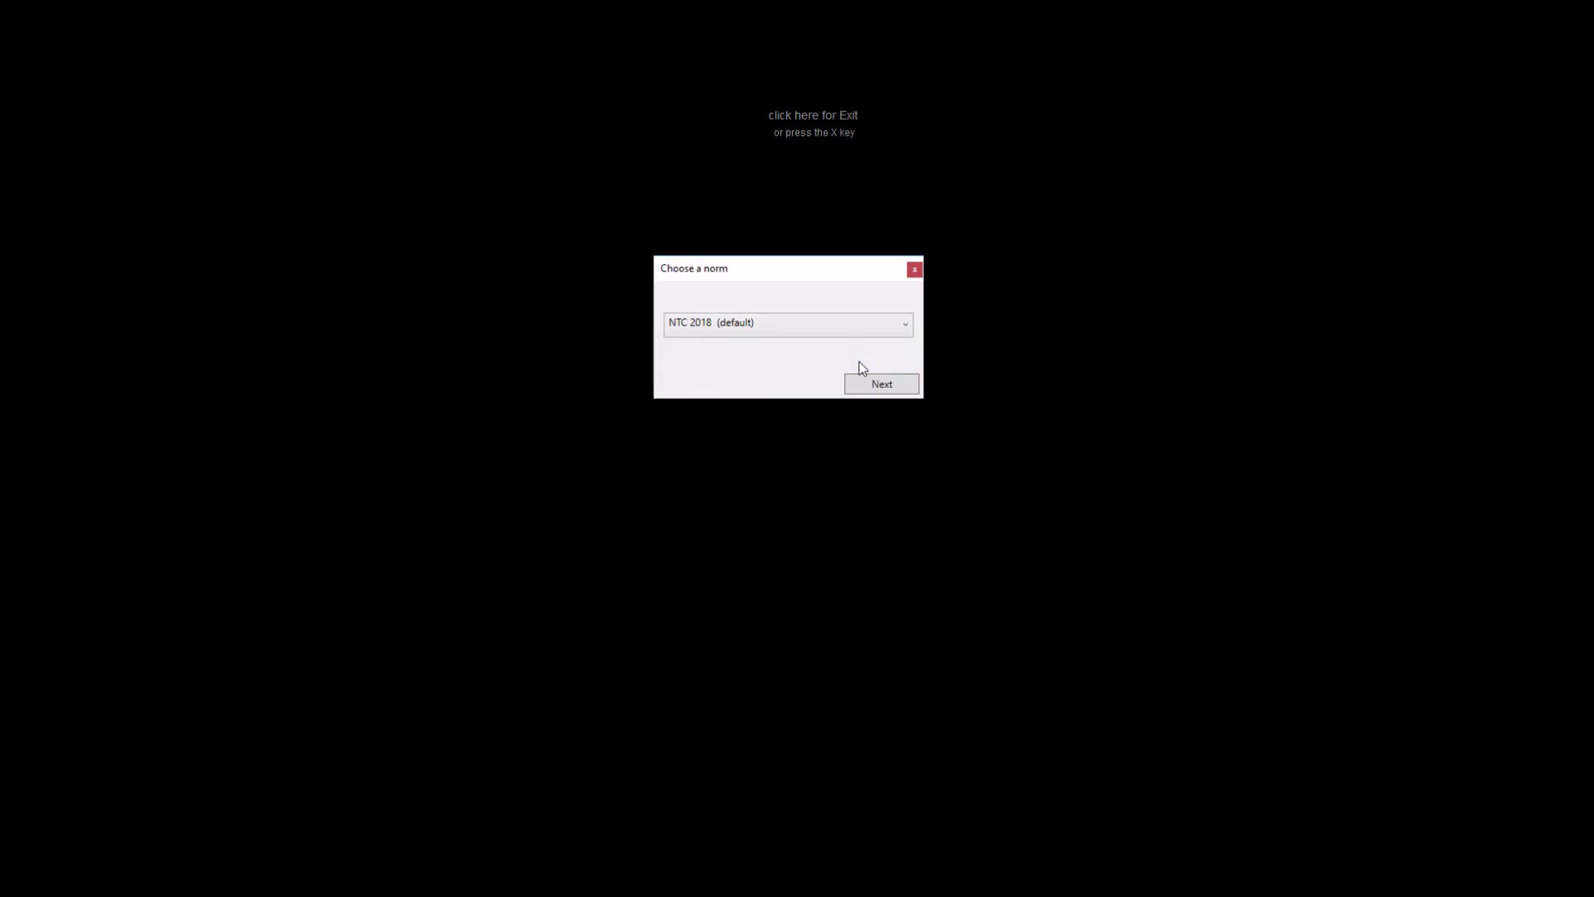
click(872, 386)
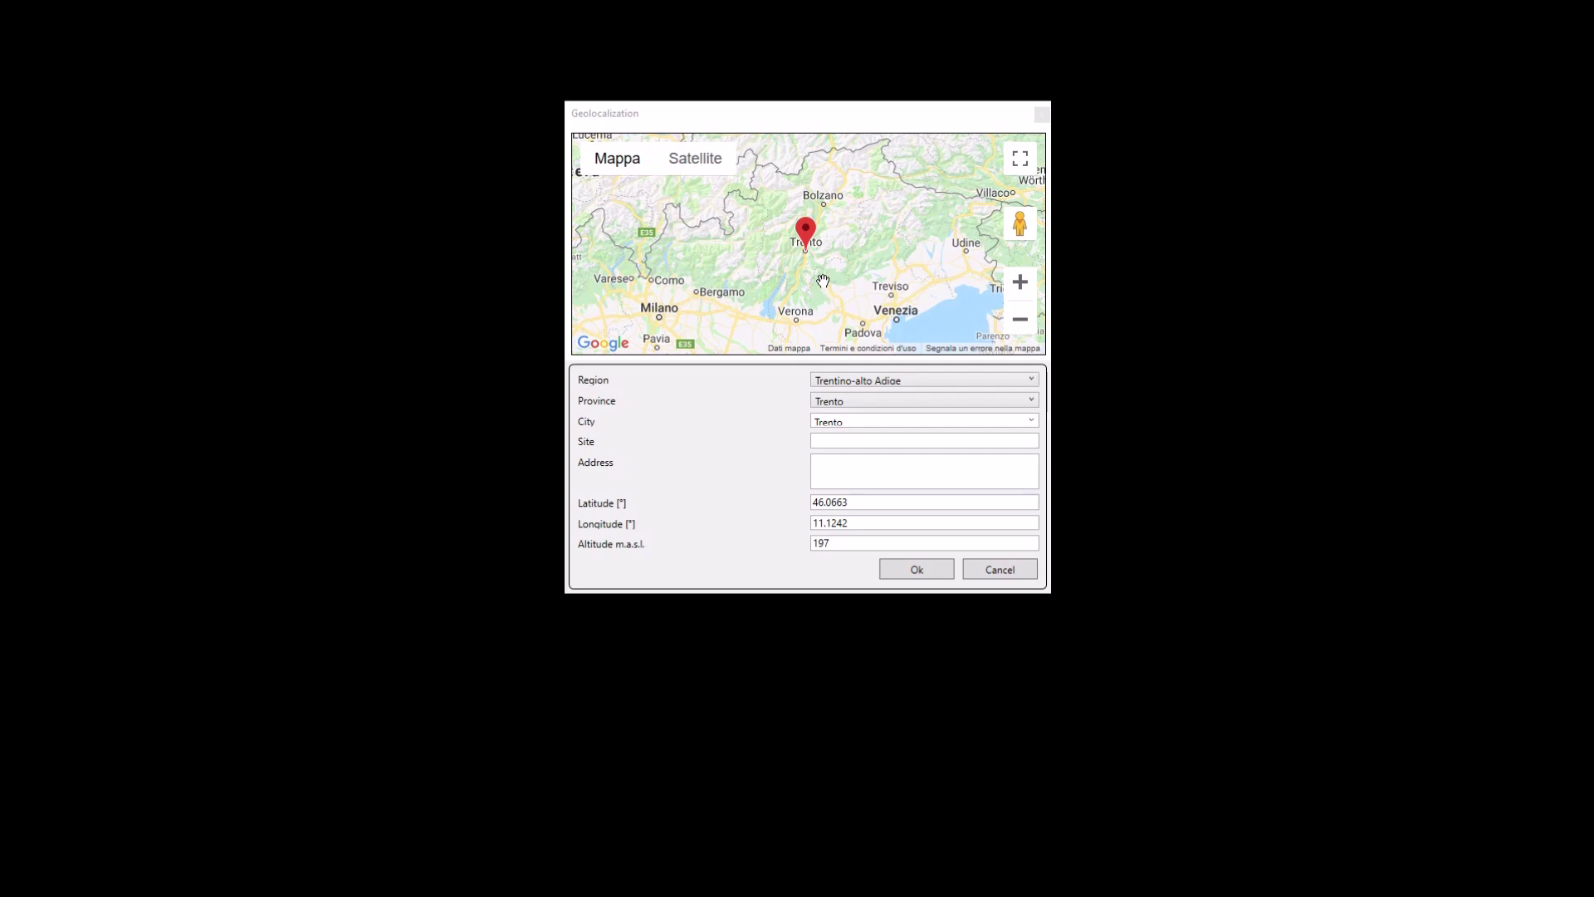
Place the site marker on Trento in the geolocation map and accept the project location.
scroll(817, 249, up, 3)
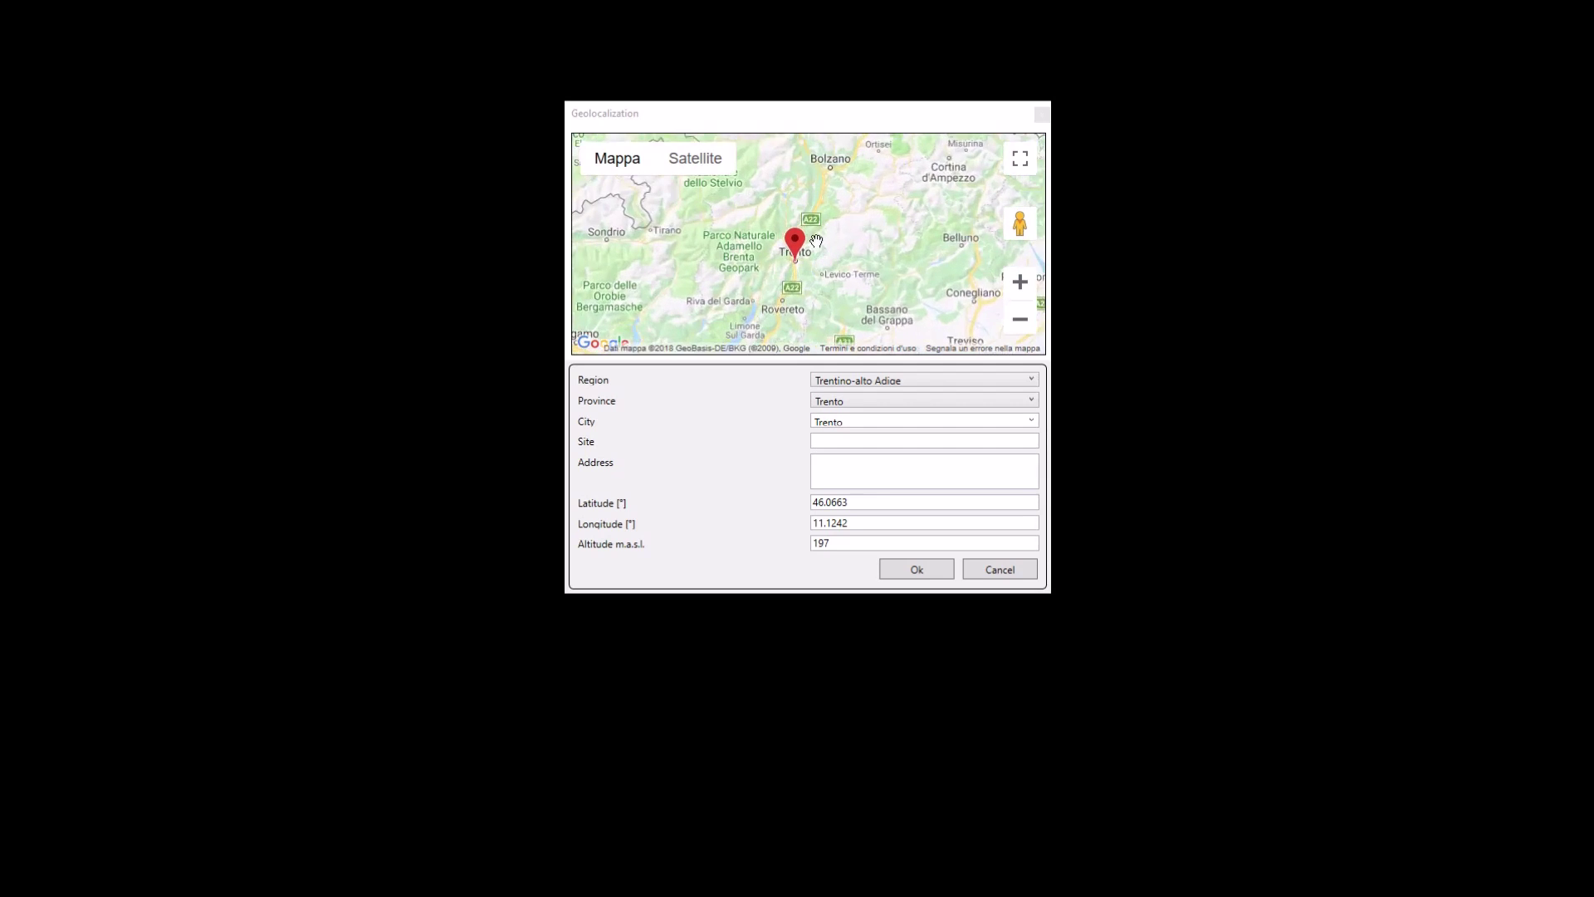
mouse_move(777, 264)
mouse_down()
mouse_move(817, 236)
mouse_move(761, 260)
mouse_up()
scroll(756, 259, up, 2)
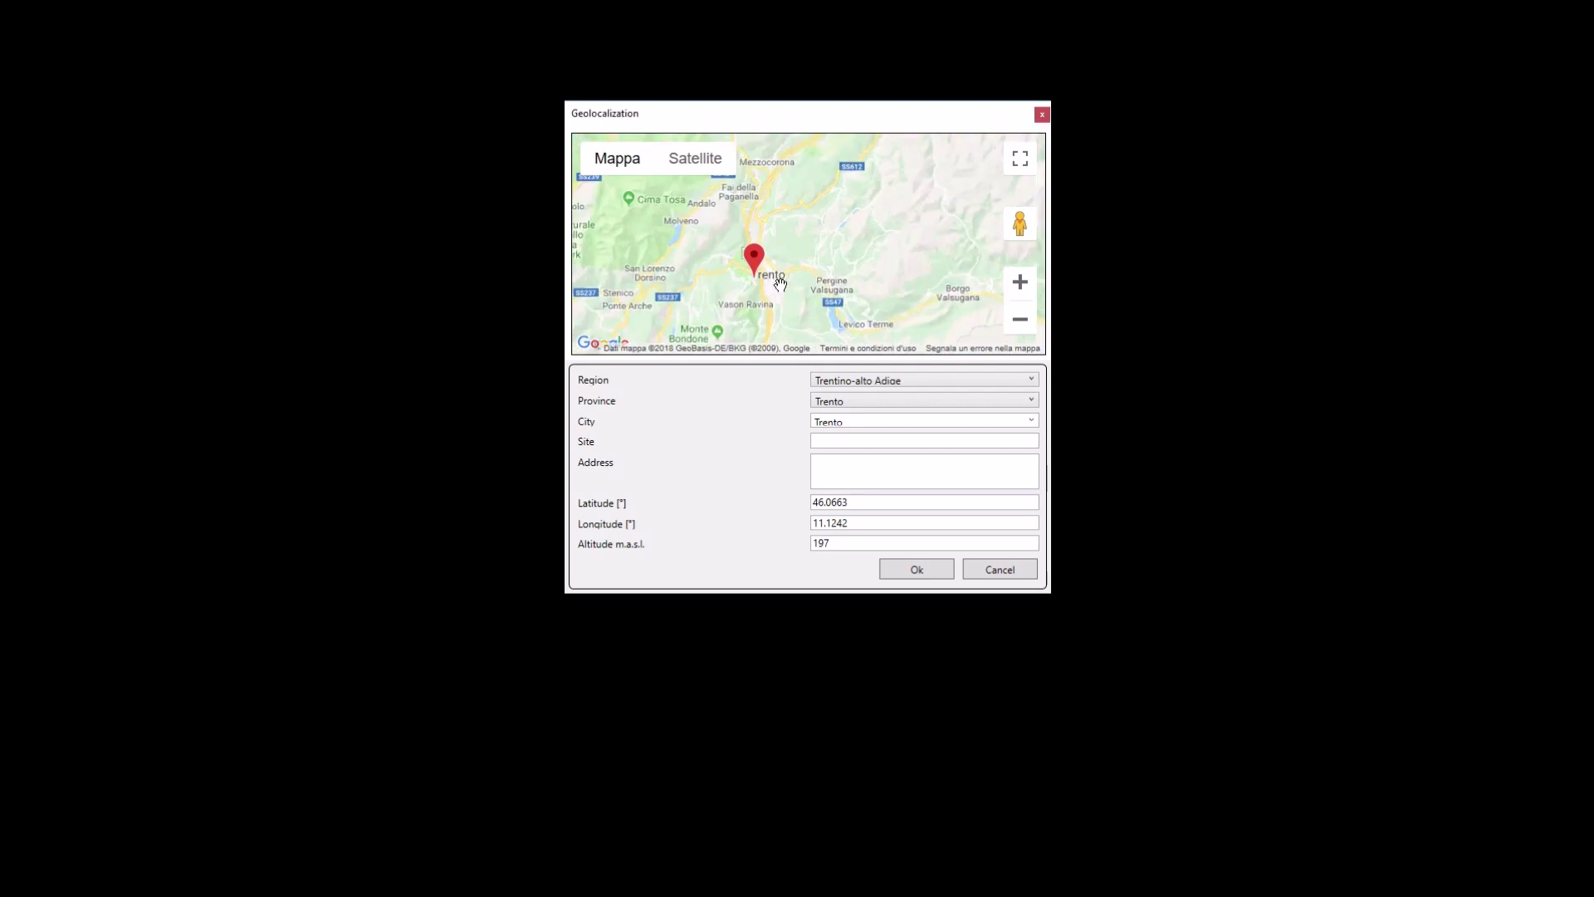
drag(665, 243, 721, 227)
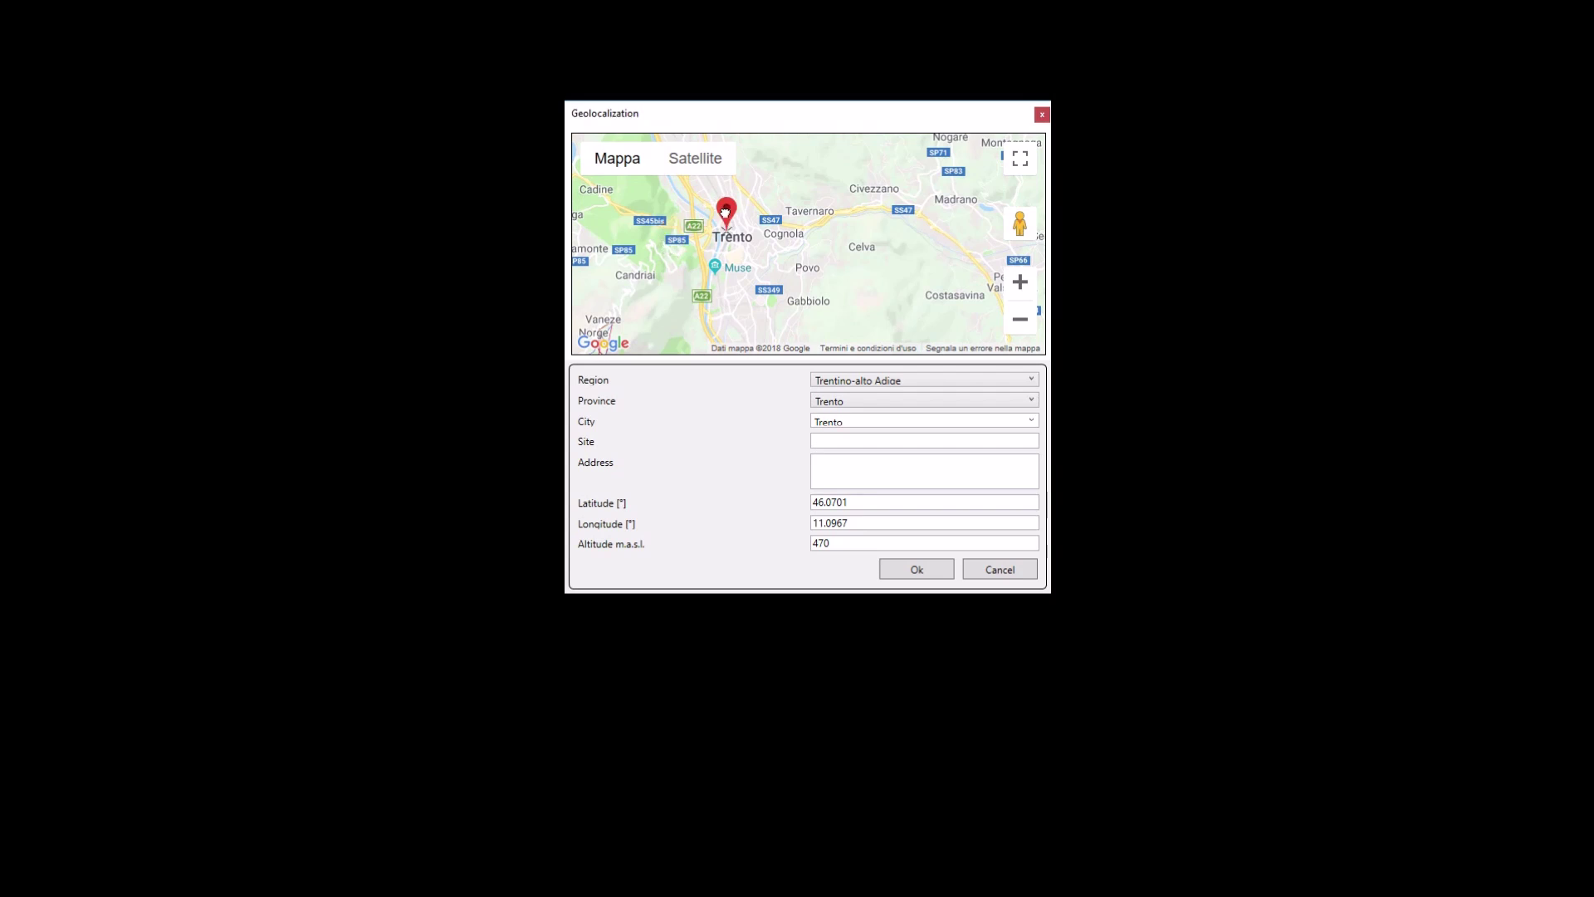
click(937, 375)
click(937, 381)
double_click(859, 545)
click(897, 569)
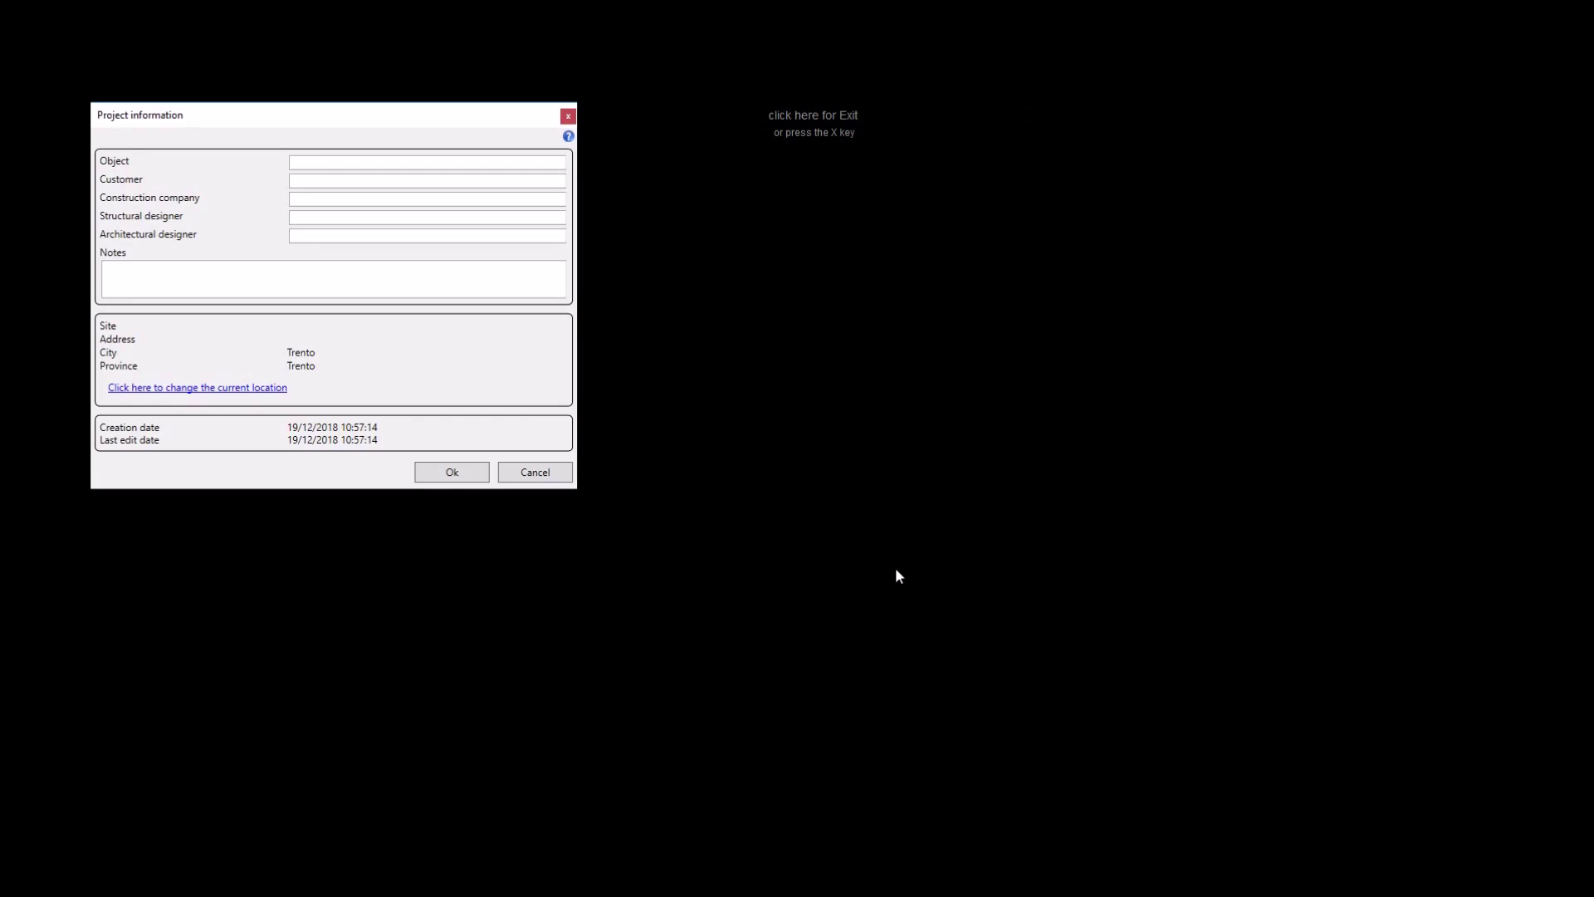
Accept the project information with its descriptive fields left blank.
drag(402, 115, 815, 110)
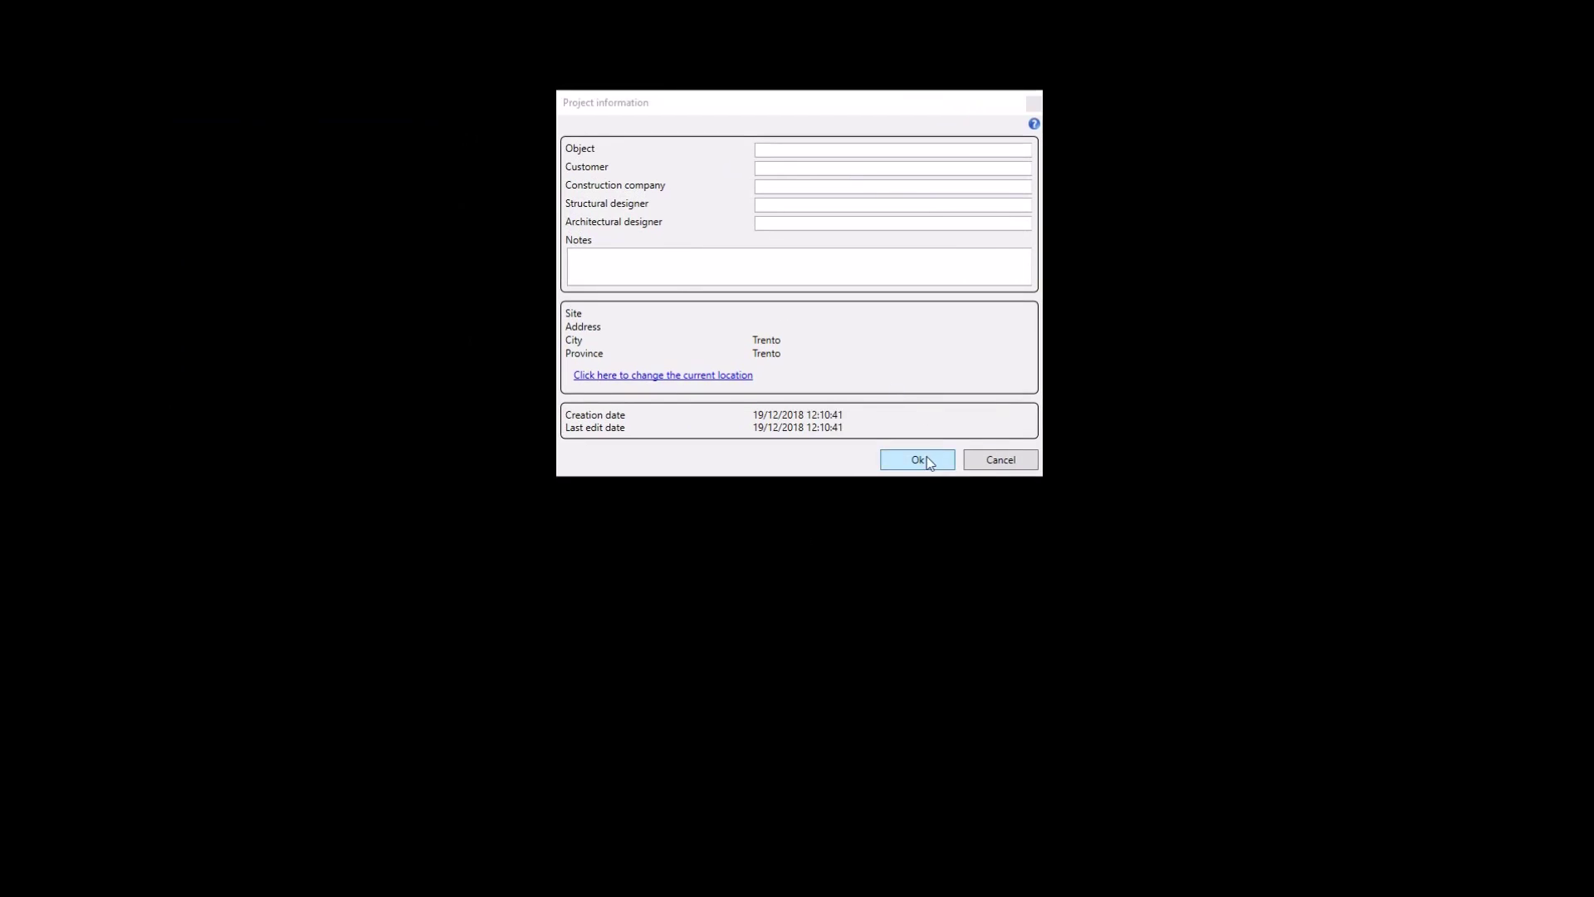
click(919, 460)
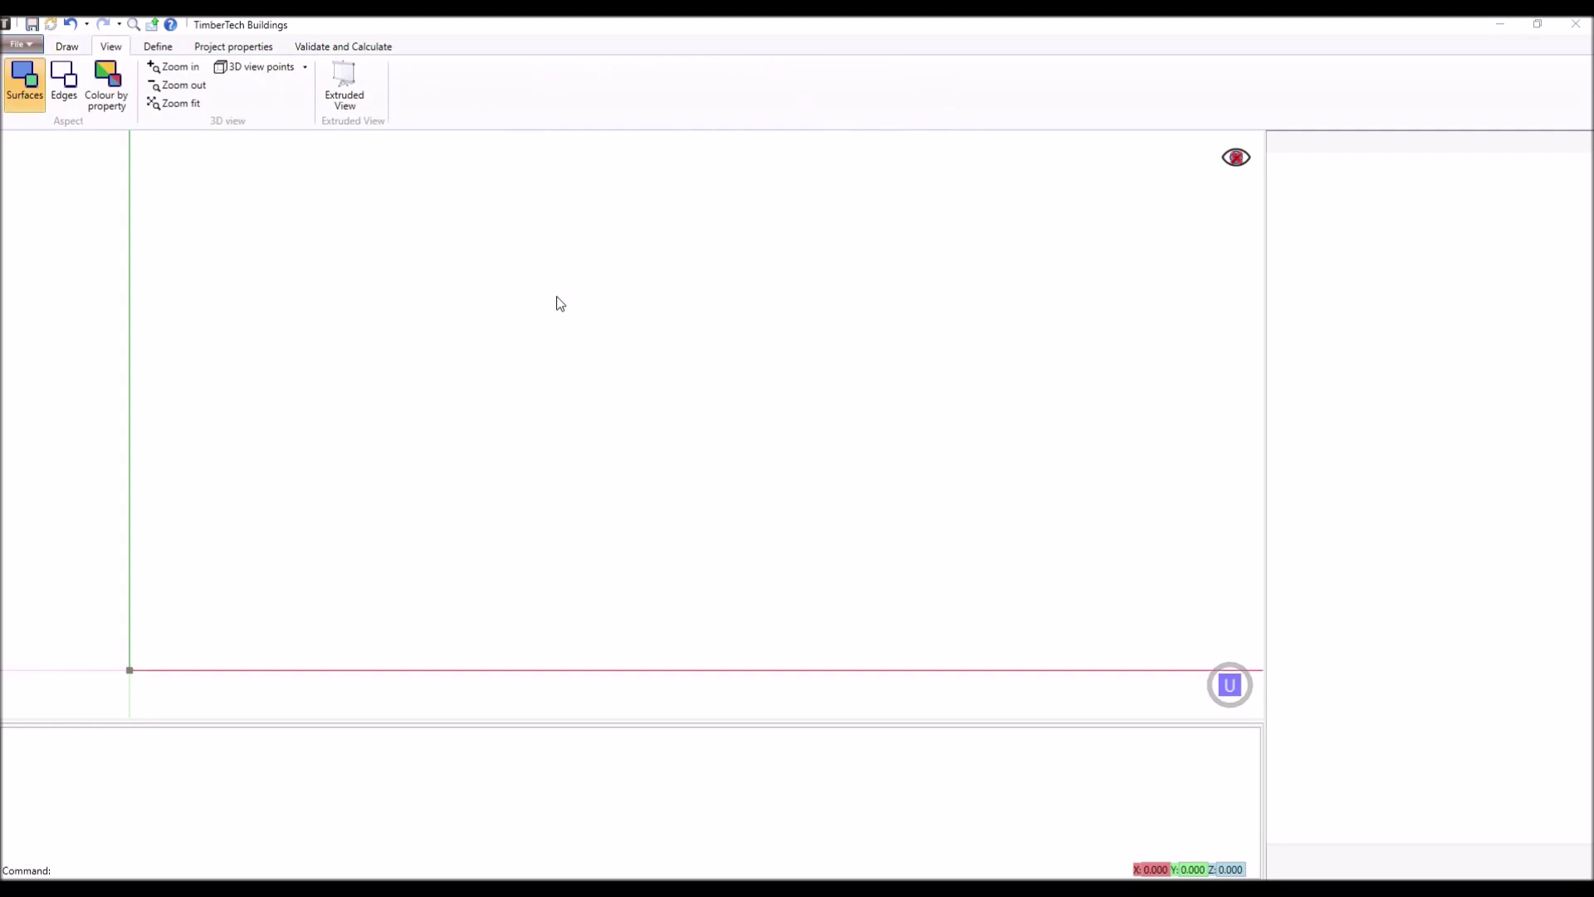
click(172, 49)
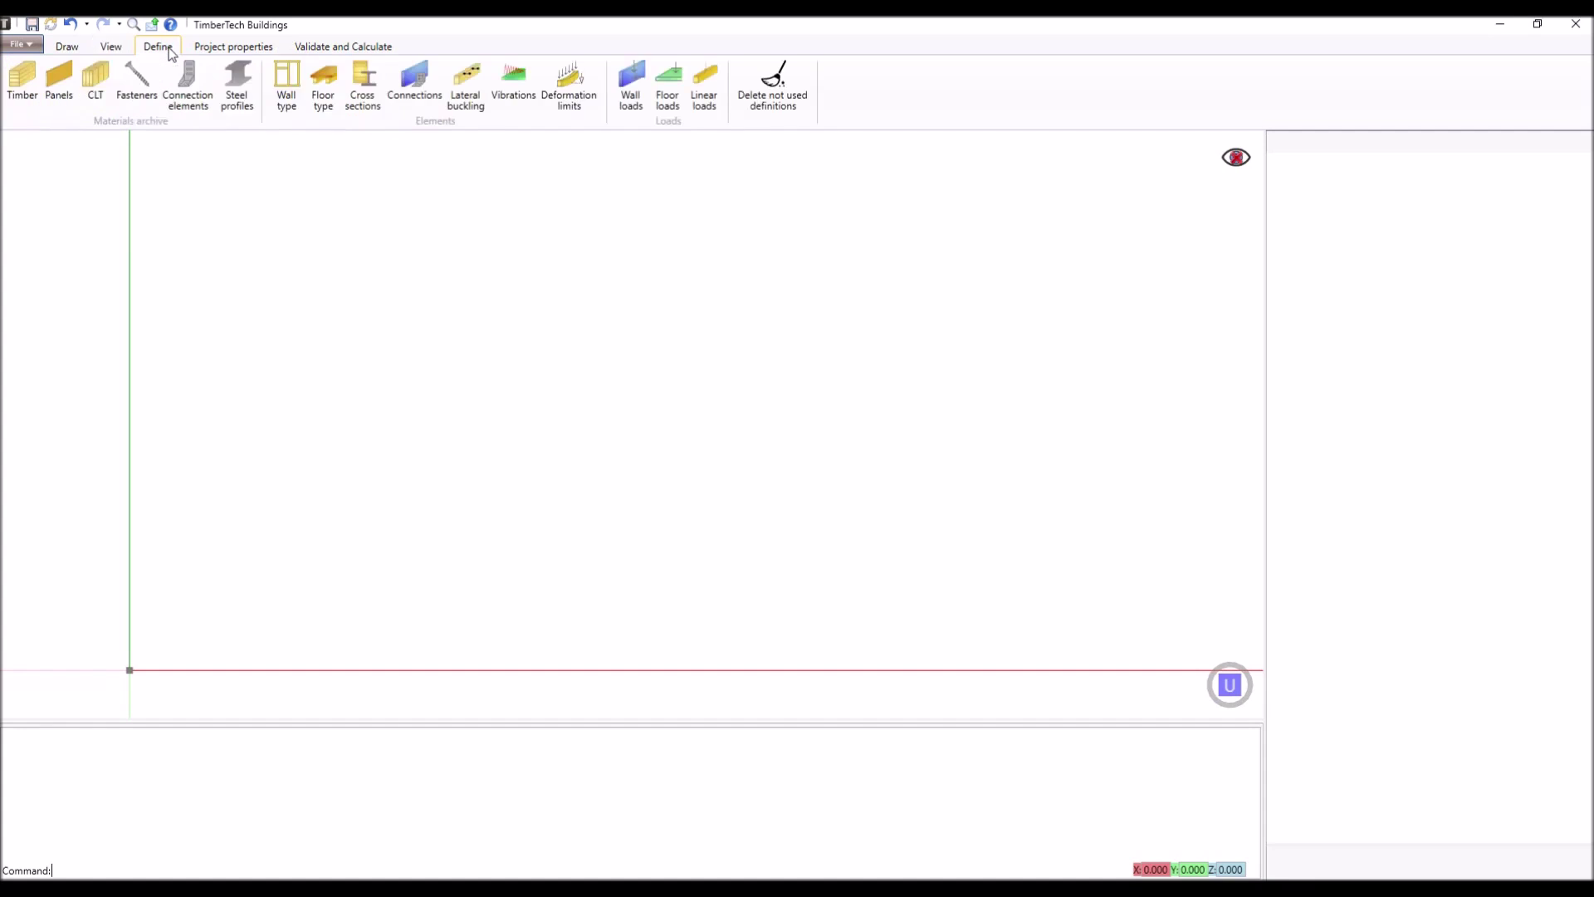
click(233, 47)
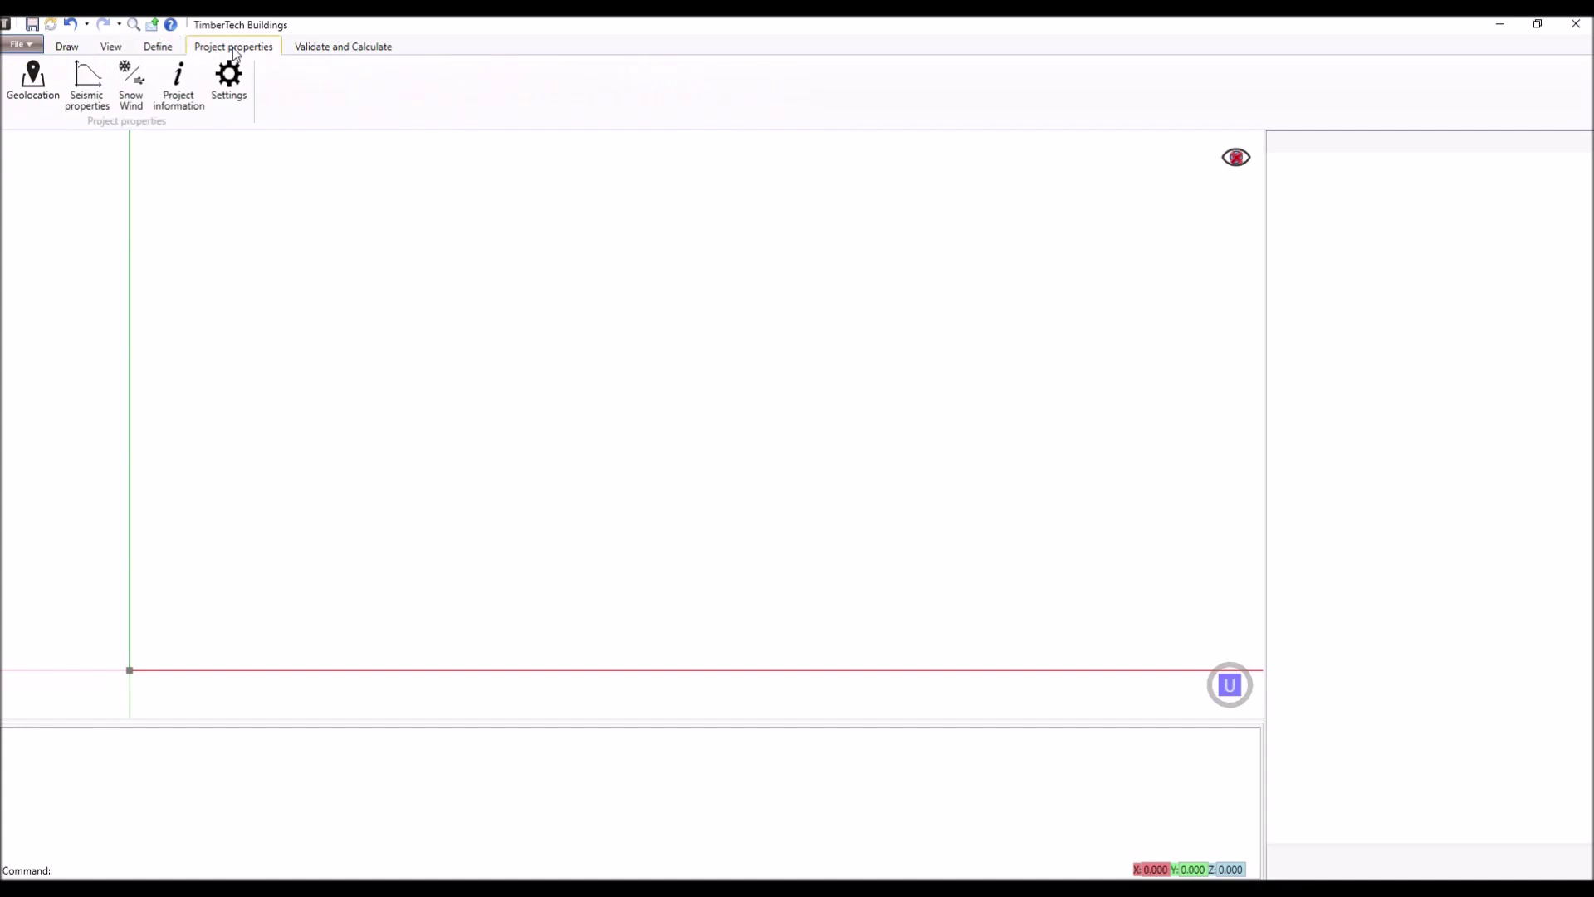
click(160, 47)
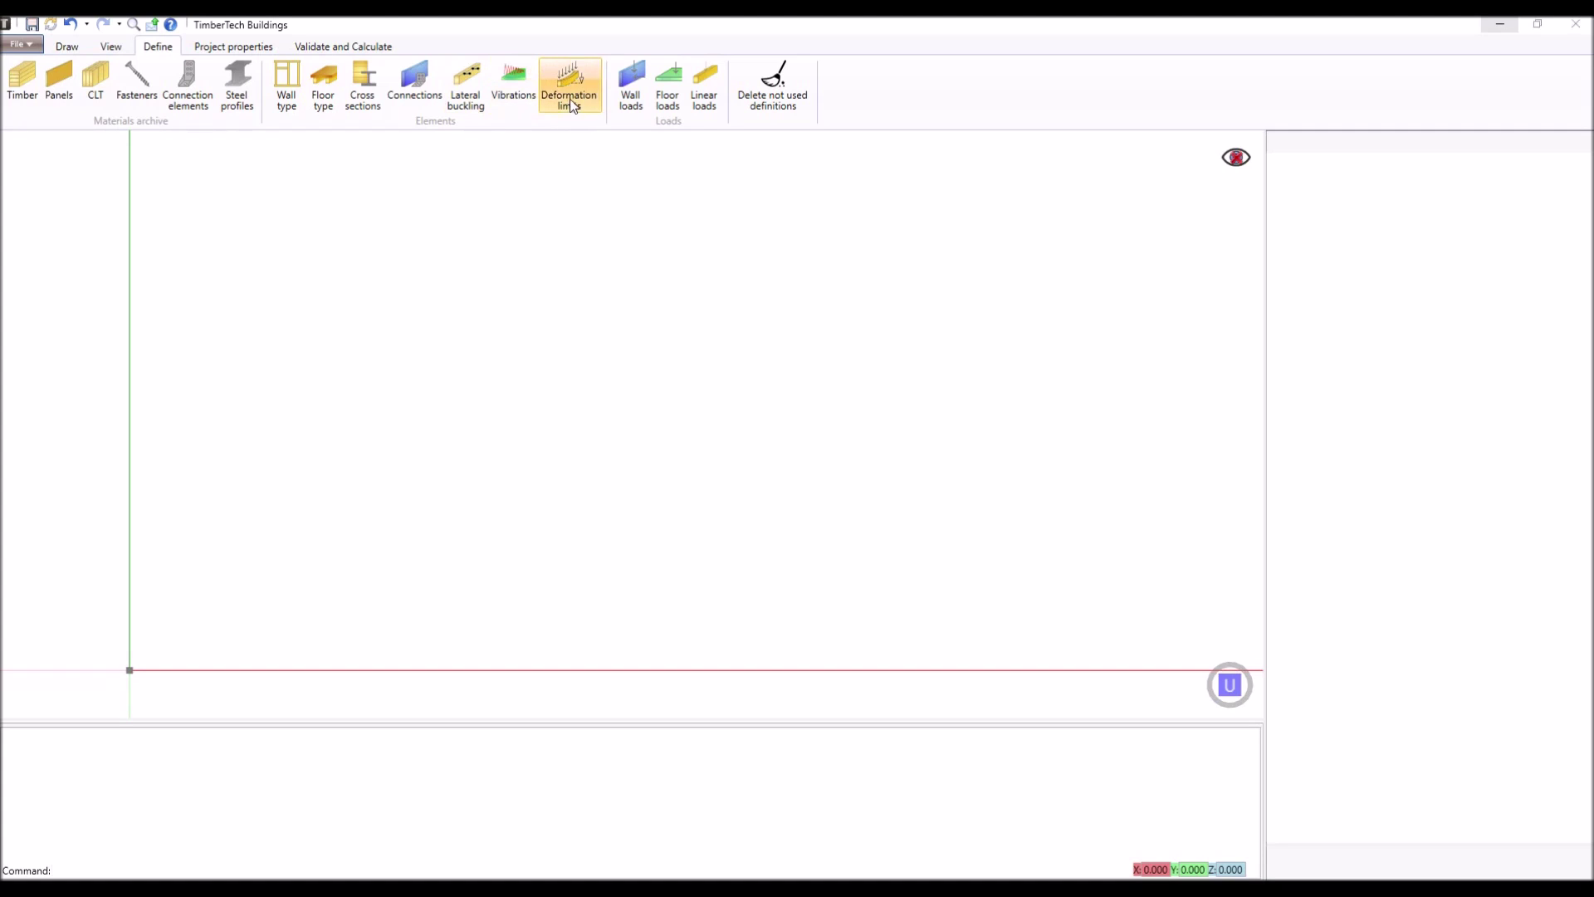
click(330, 50)
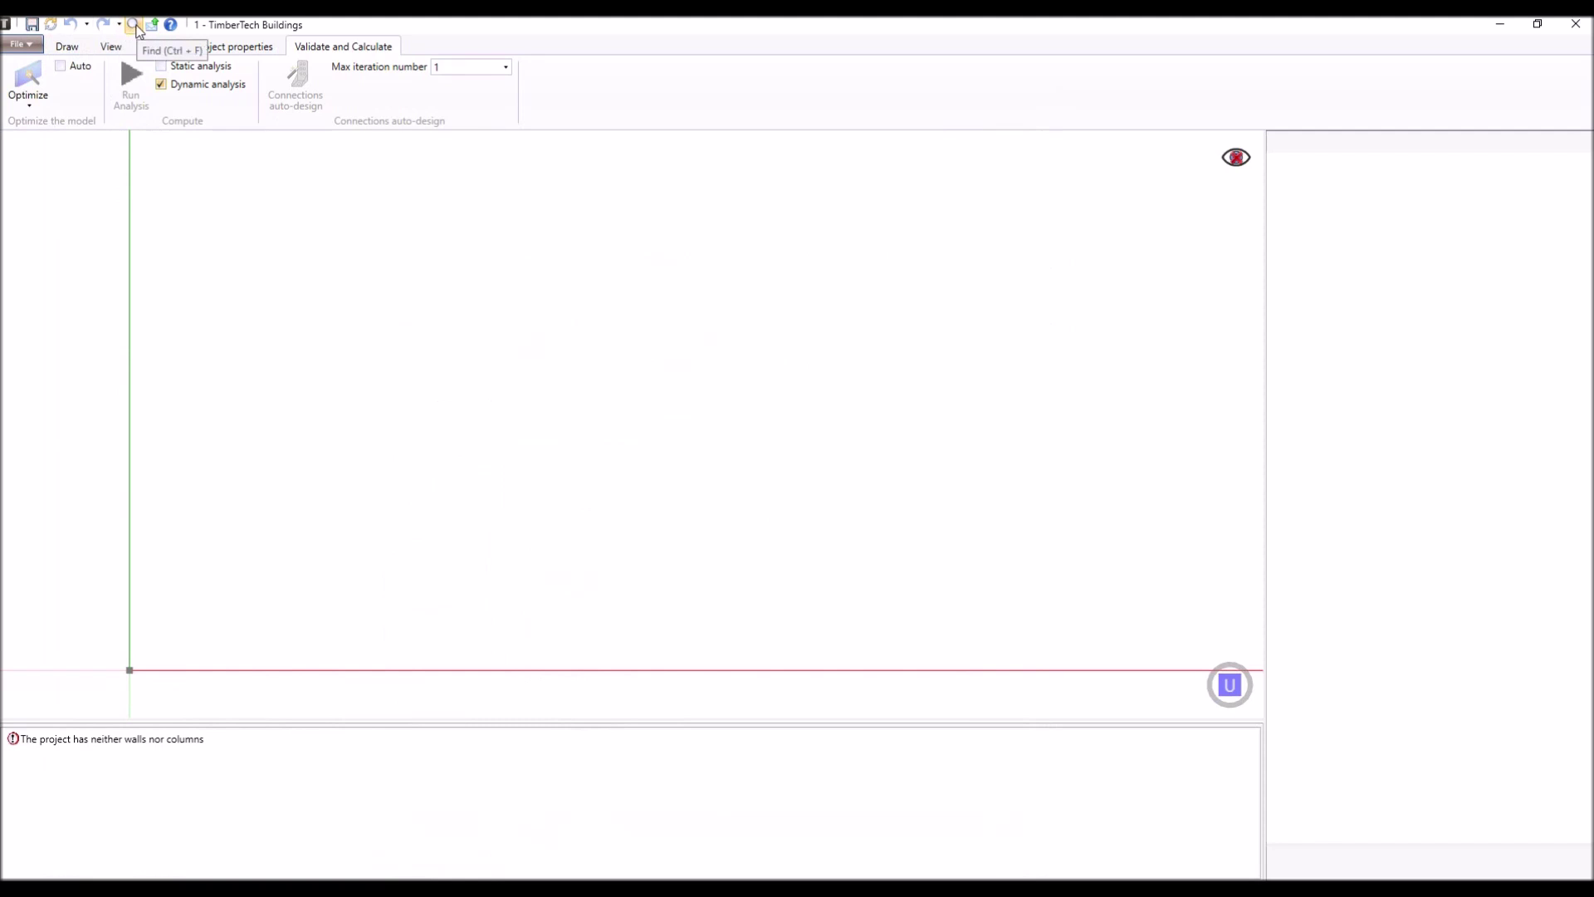
Open the project's milestones and create a new milestone.
click(52, 25)
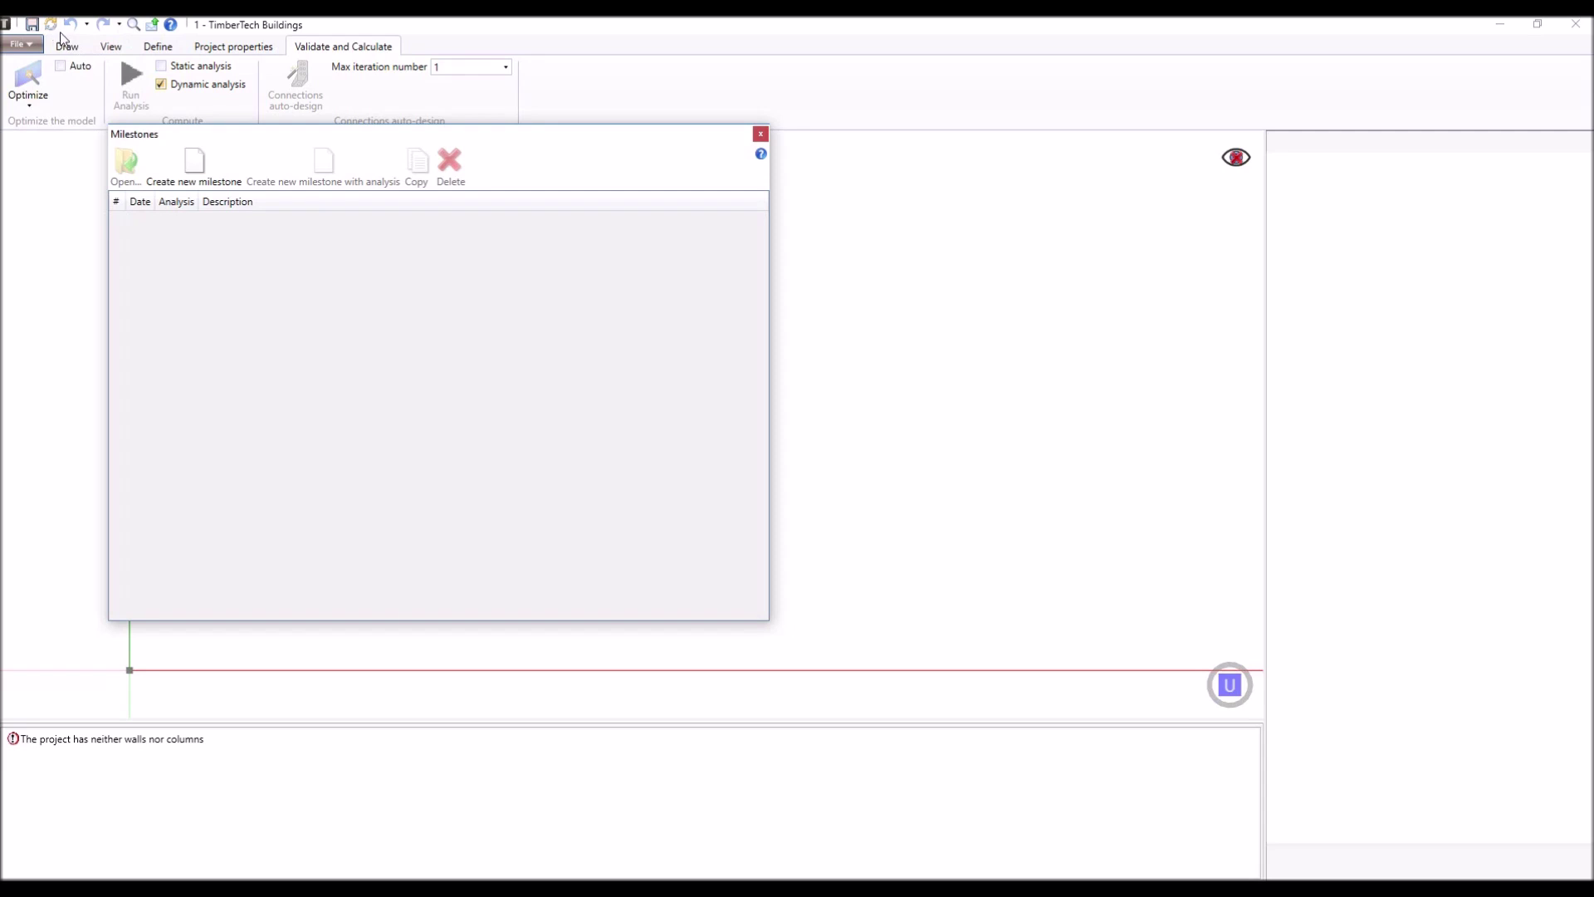
click(195, 171)
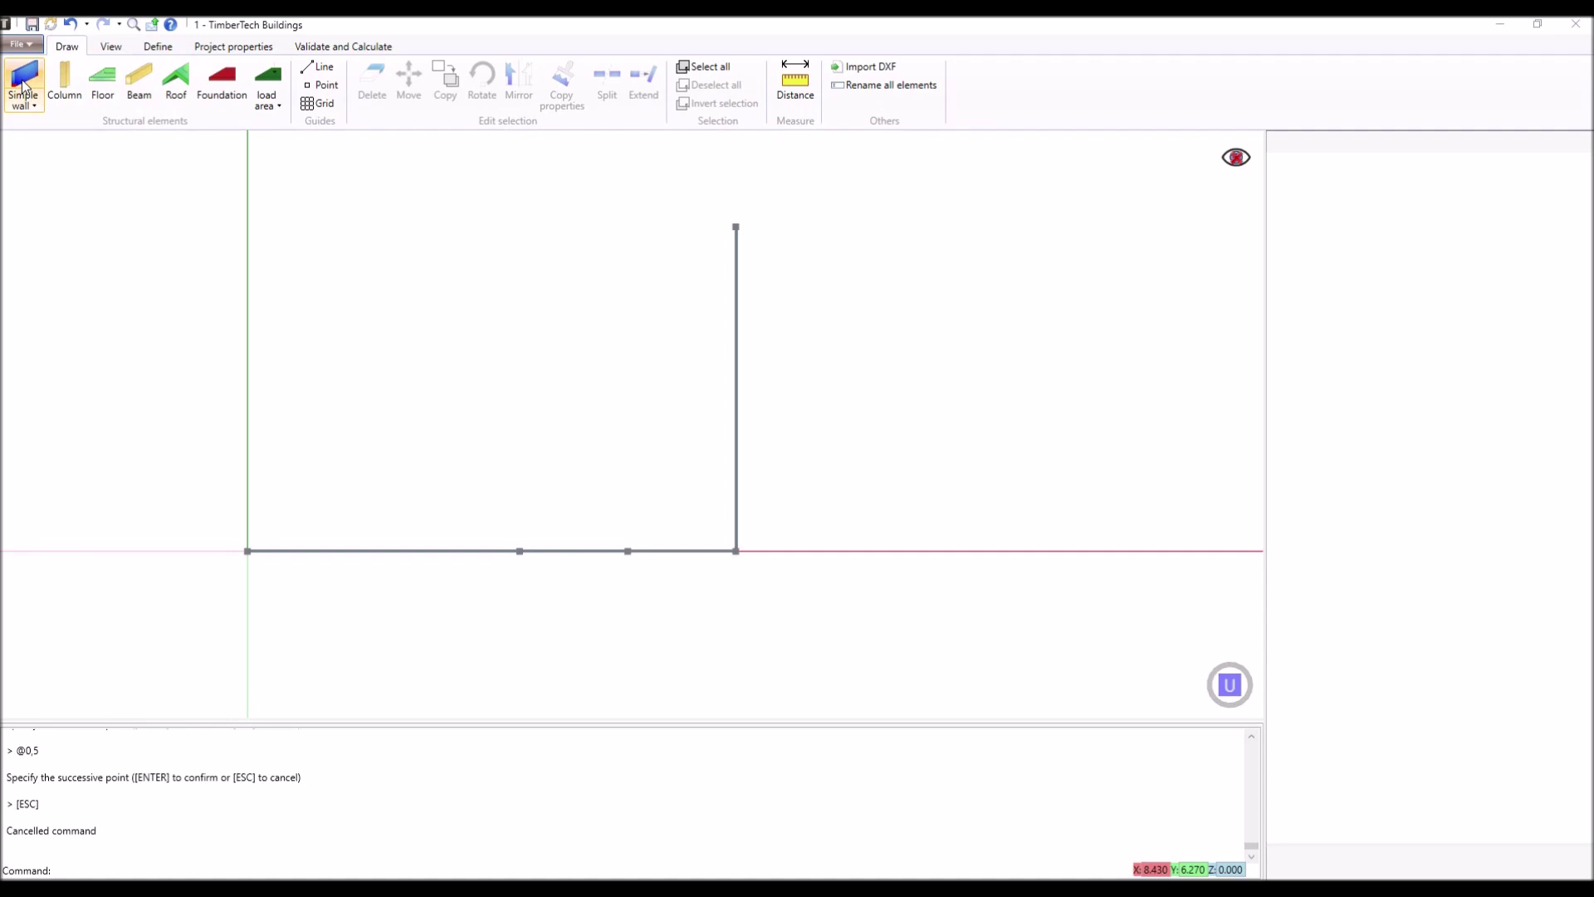
Draw a simple wall along the X axis from 0,0,0 to 5.03,0,0.
key(Delete)
click(23, 86)
mouse_move(257, 360)
middle_down()
mouse_move(300, 293)
mouse_move(309, 441)
middle_up()
click(309, 669)
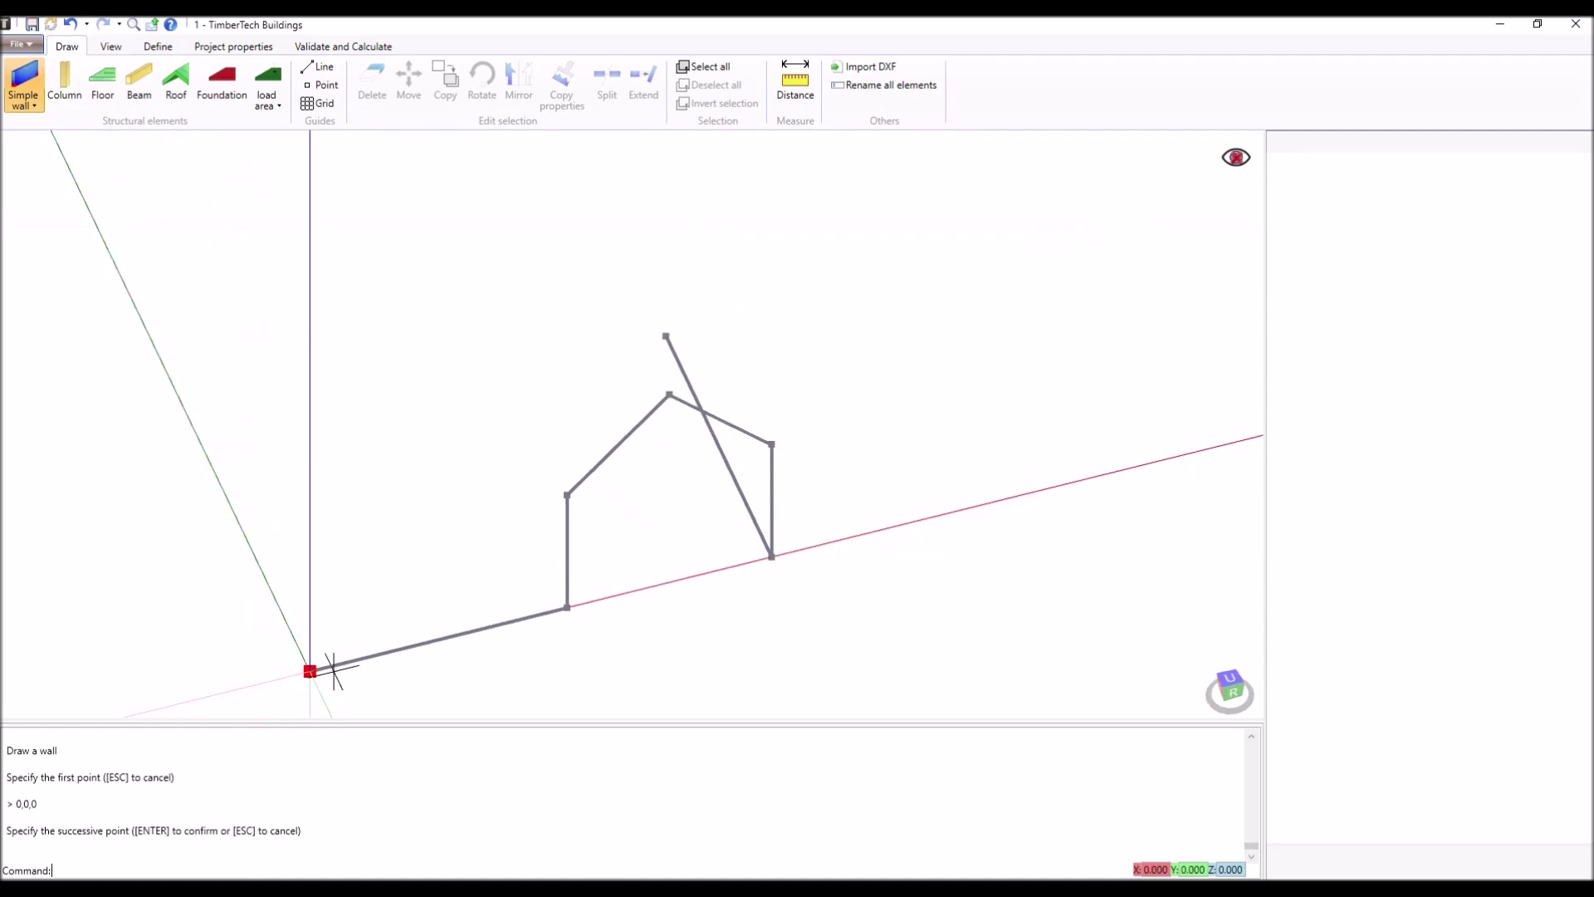
click(538, 613)
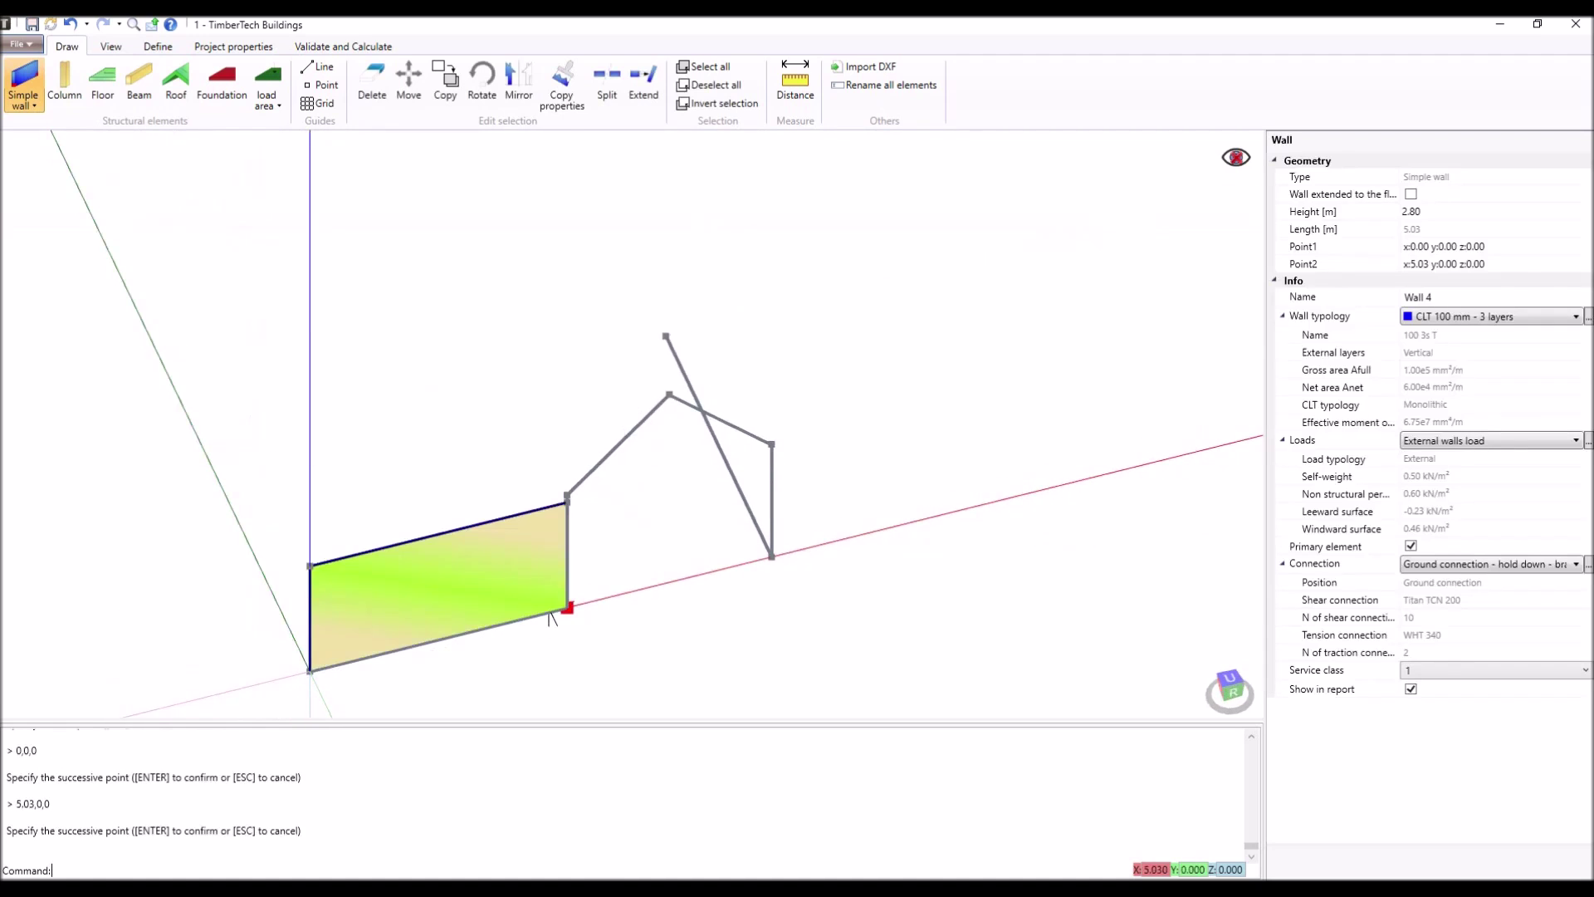
key(Escape)
Set the height of the new simple wall to 3 m.
click(1459, 214)
click(1459, 213)
text(3)
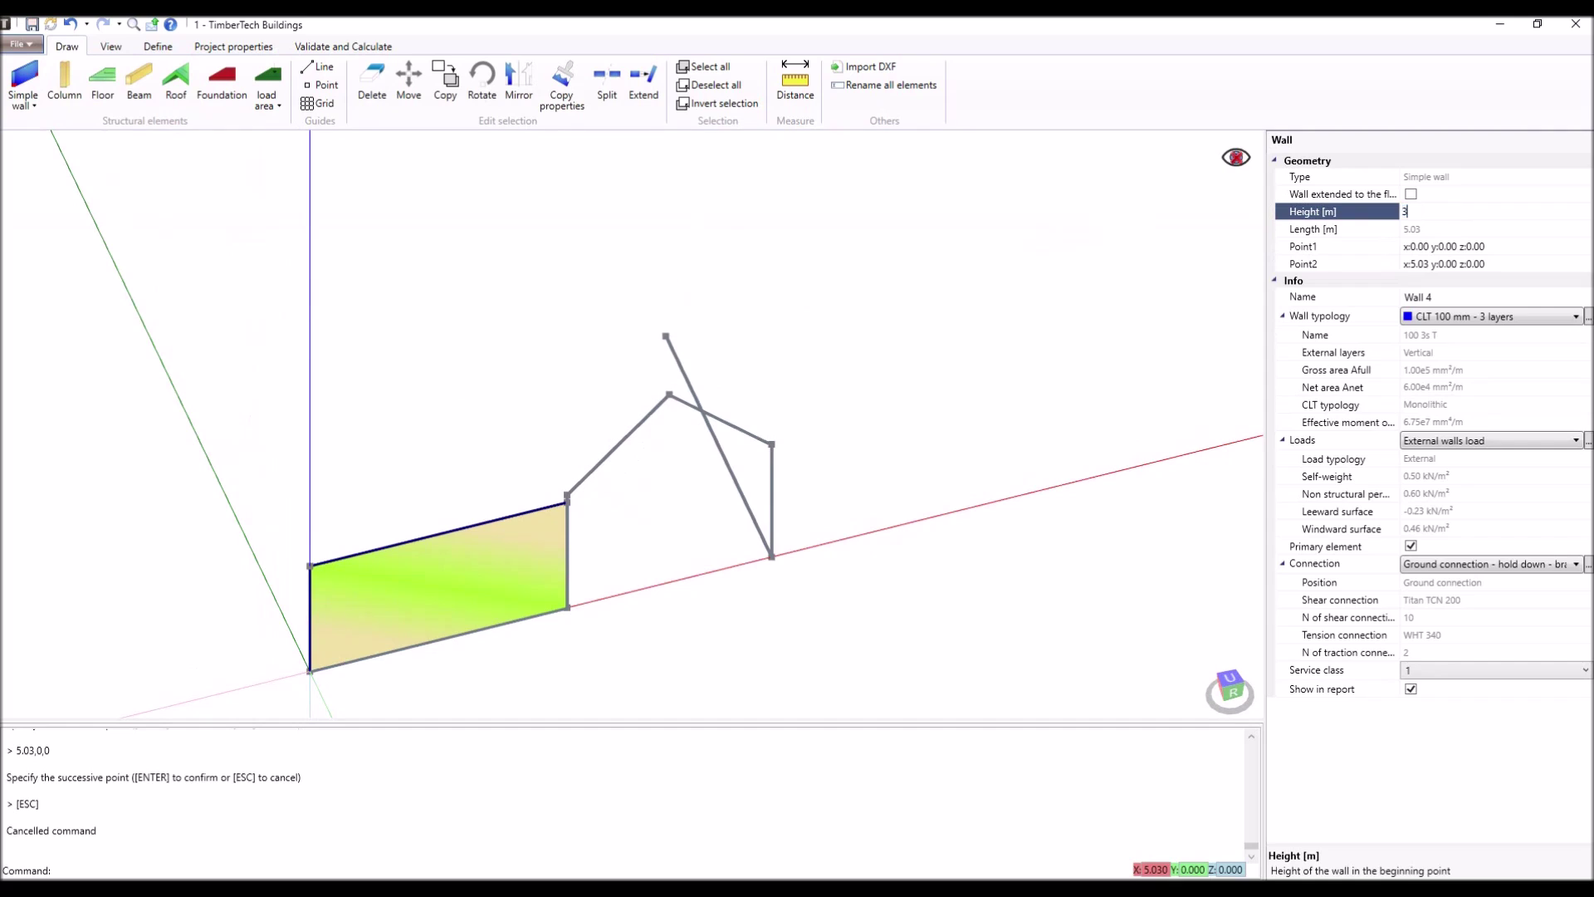
key(Return)
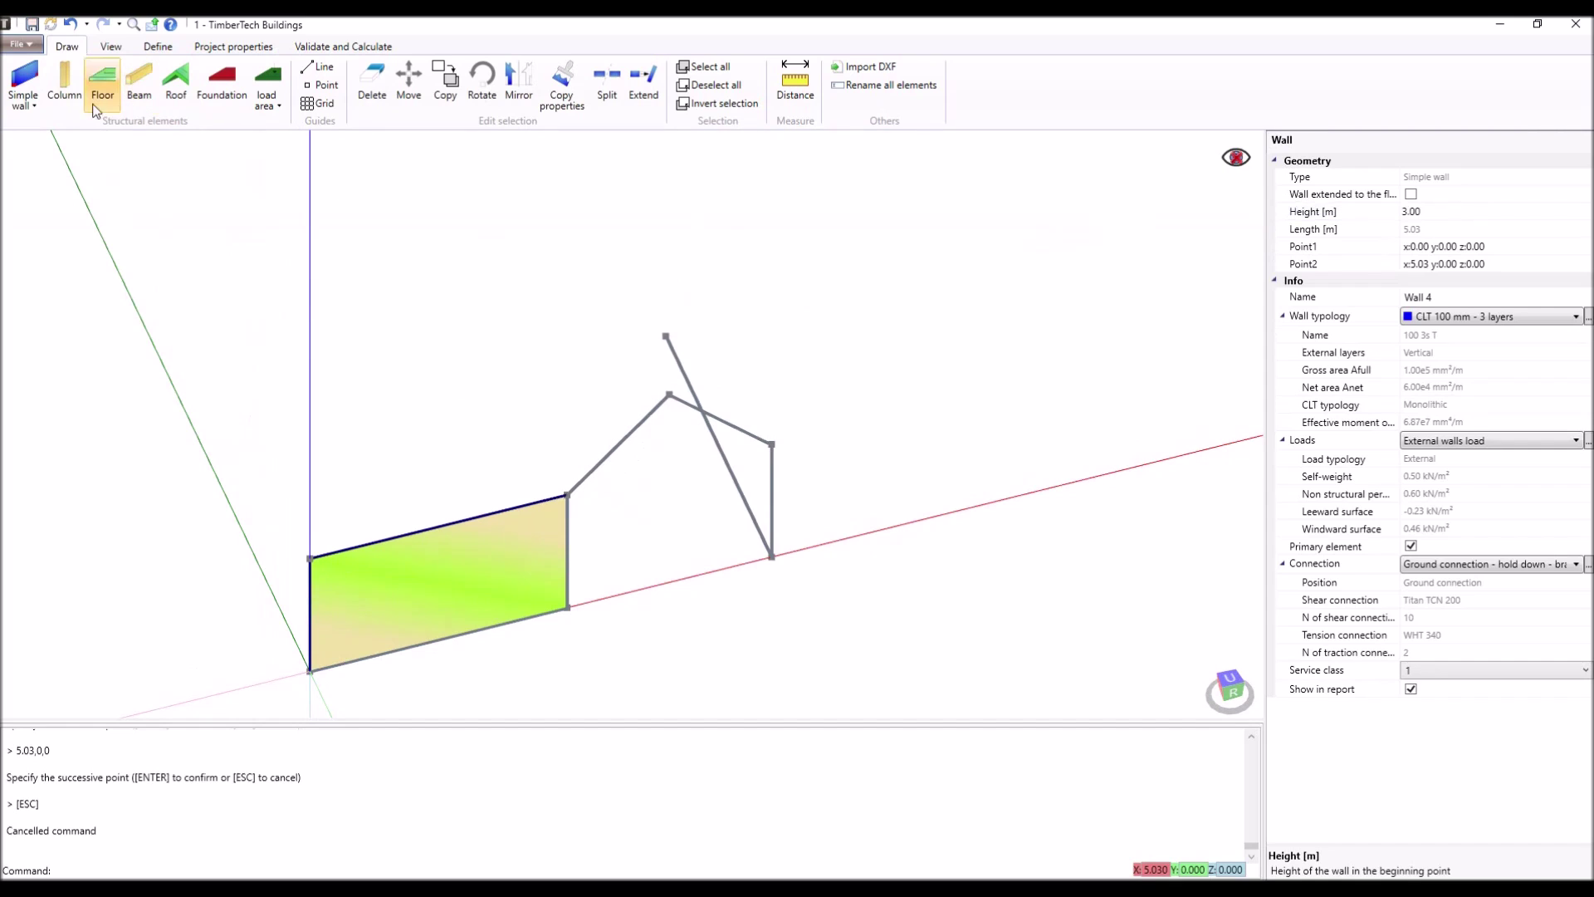
Draw a polygonal gable wall along the guide outline, from 5.03,0,0 over the peak at 7.03,0,5 to 9.03,0,3 and down to the baseline.
click(33, 101)
click(33, 142)
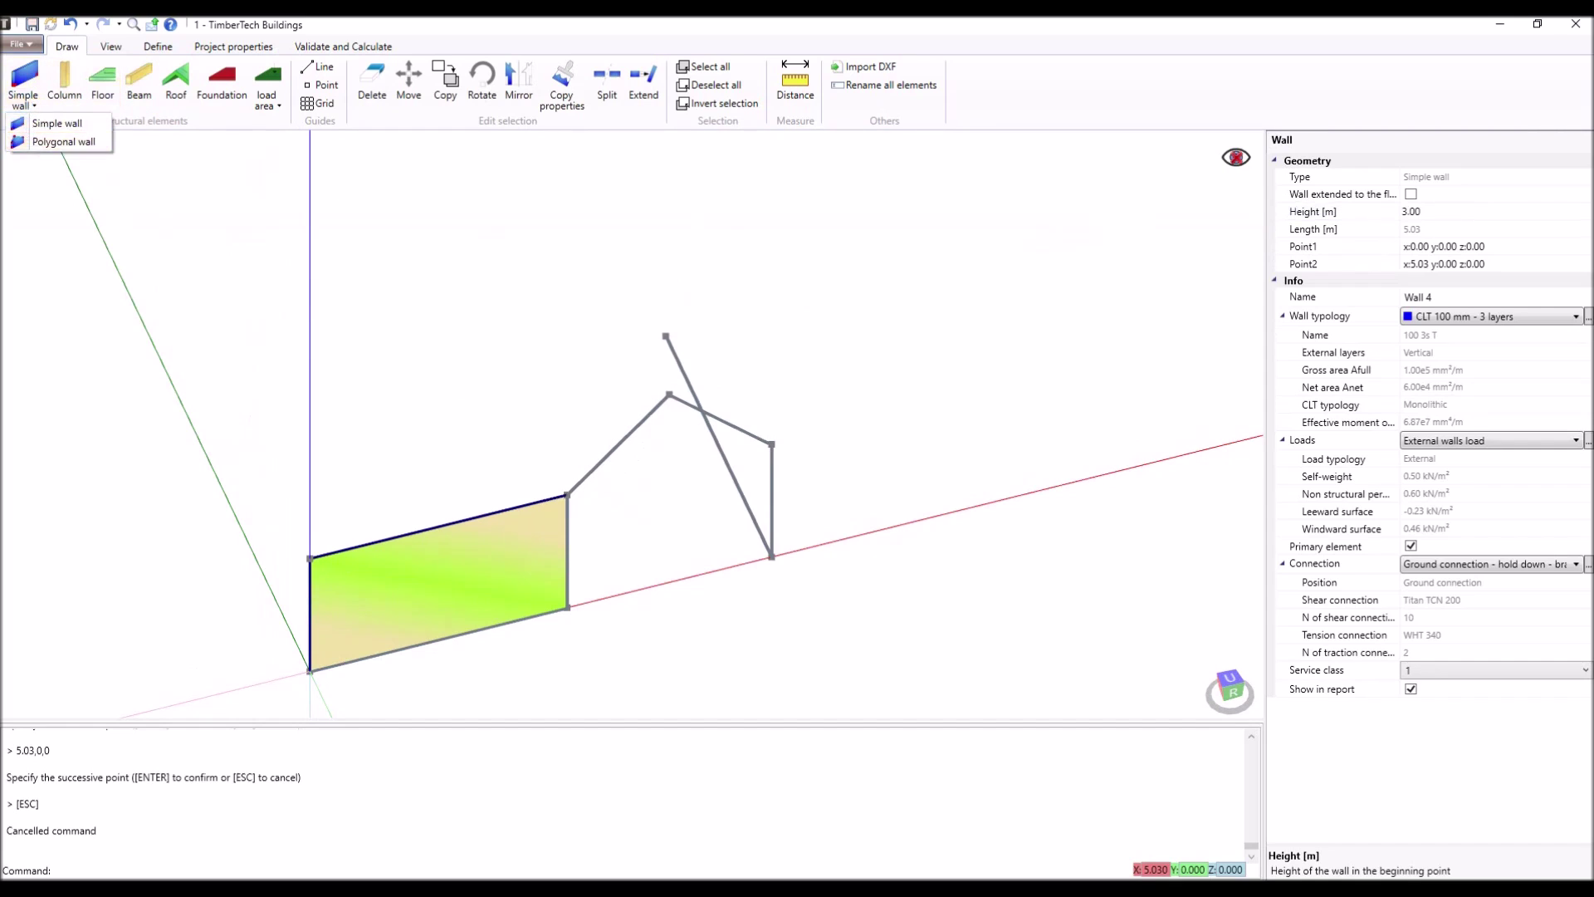
click(568, 608)
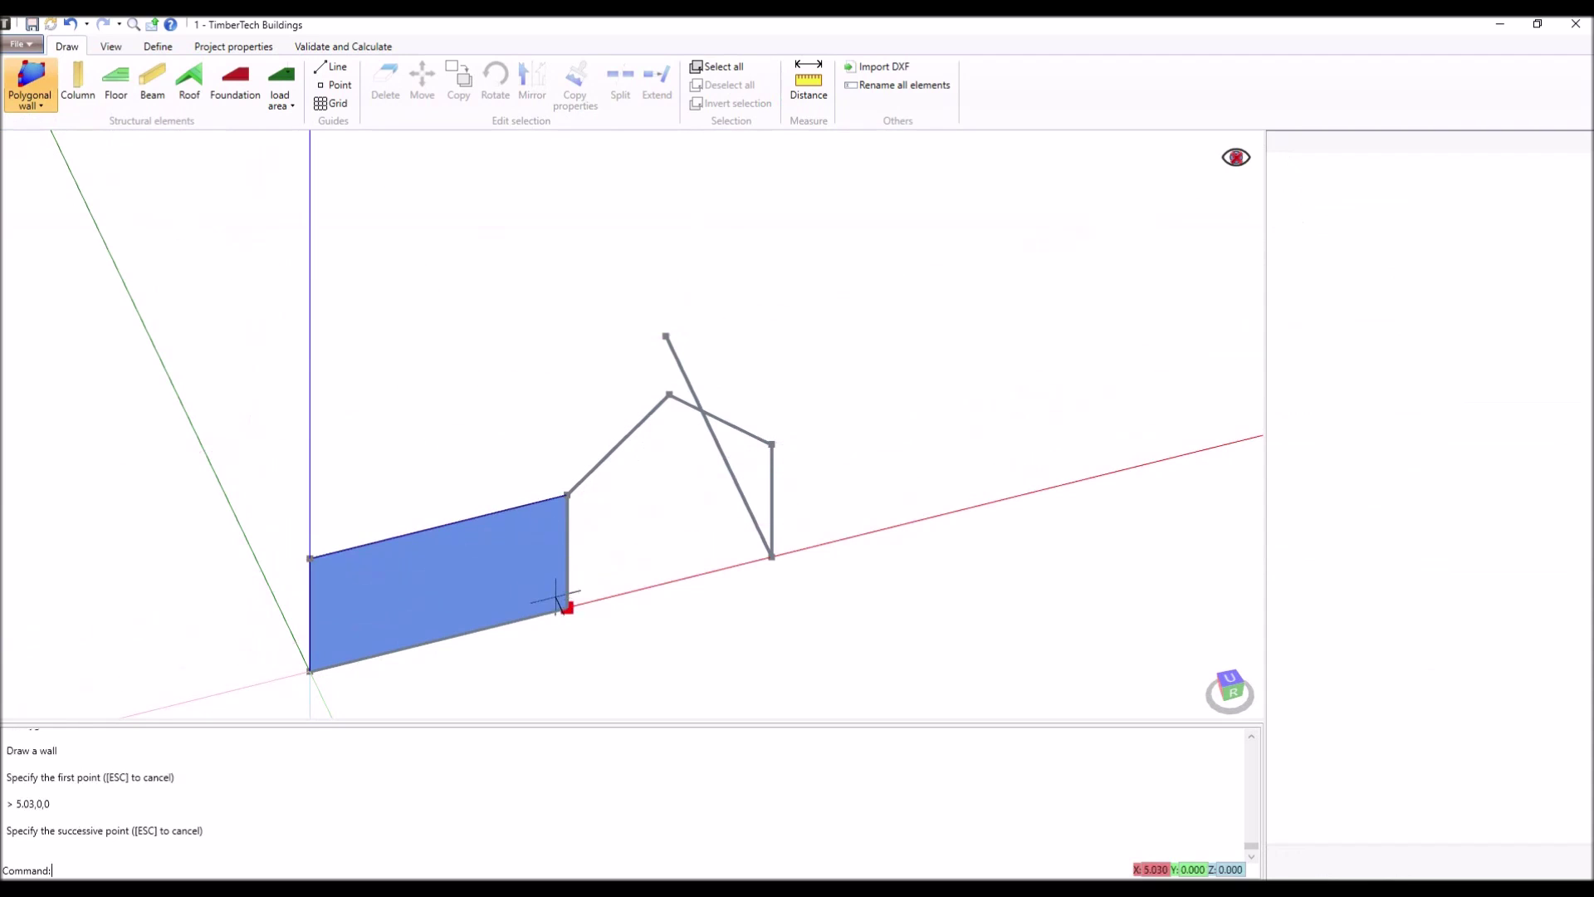
click(568, 495)
click(670, 394)
click(771, 444)
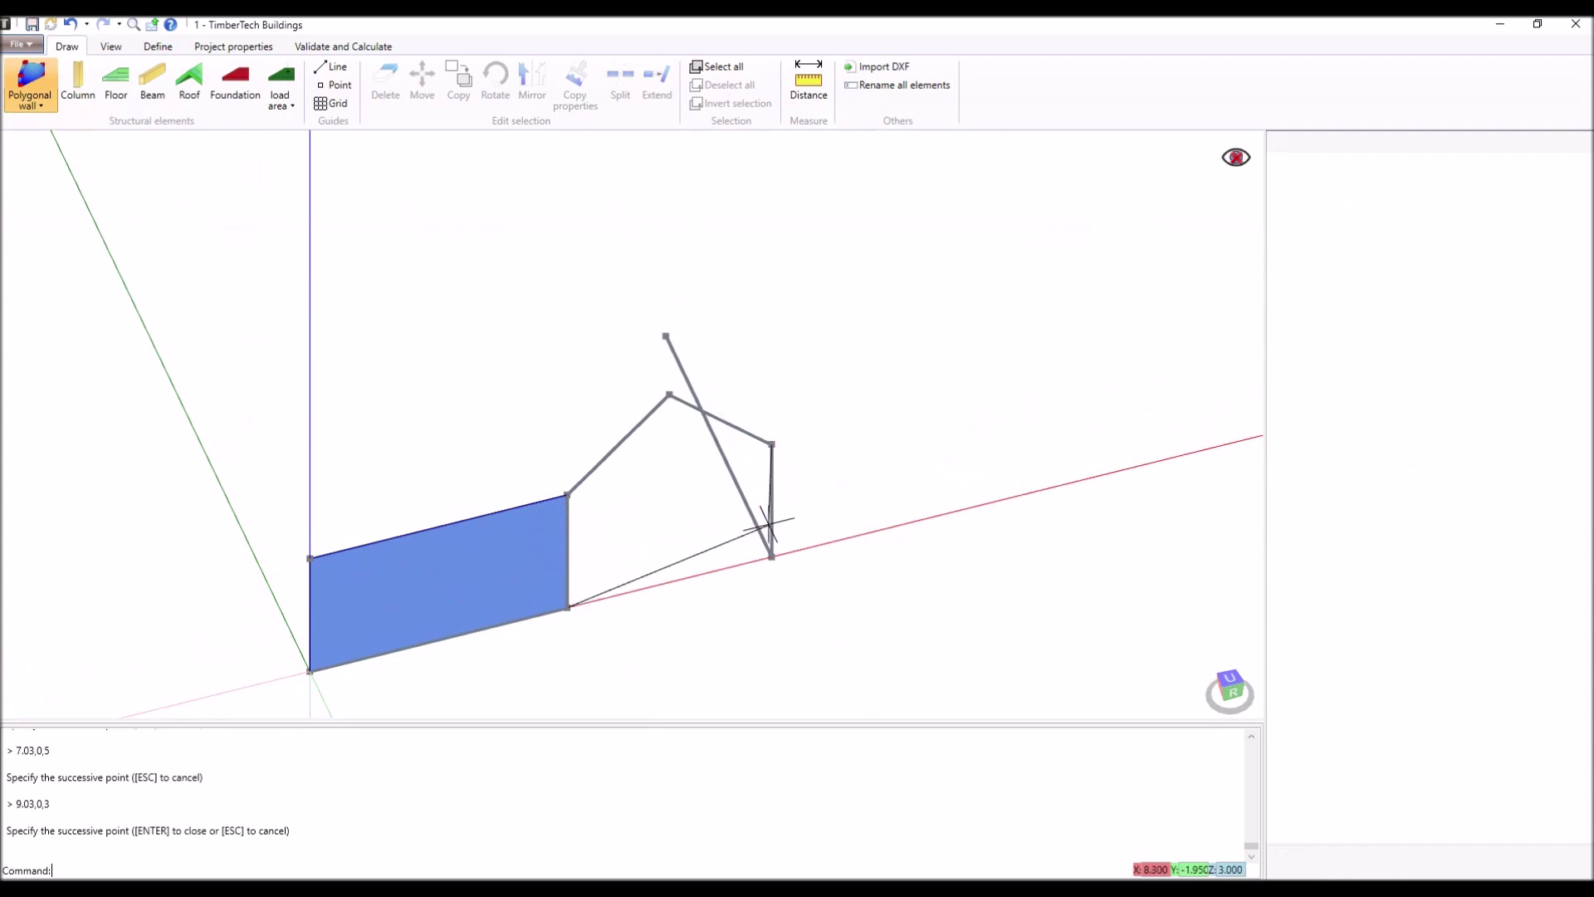
click(771, 556)
key(Return)
key(Escape)
key(Delete)
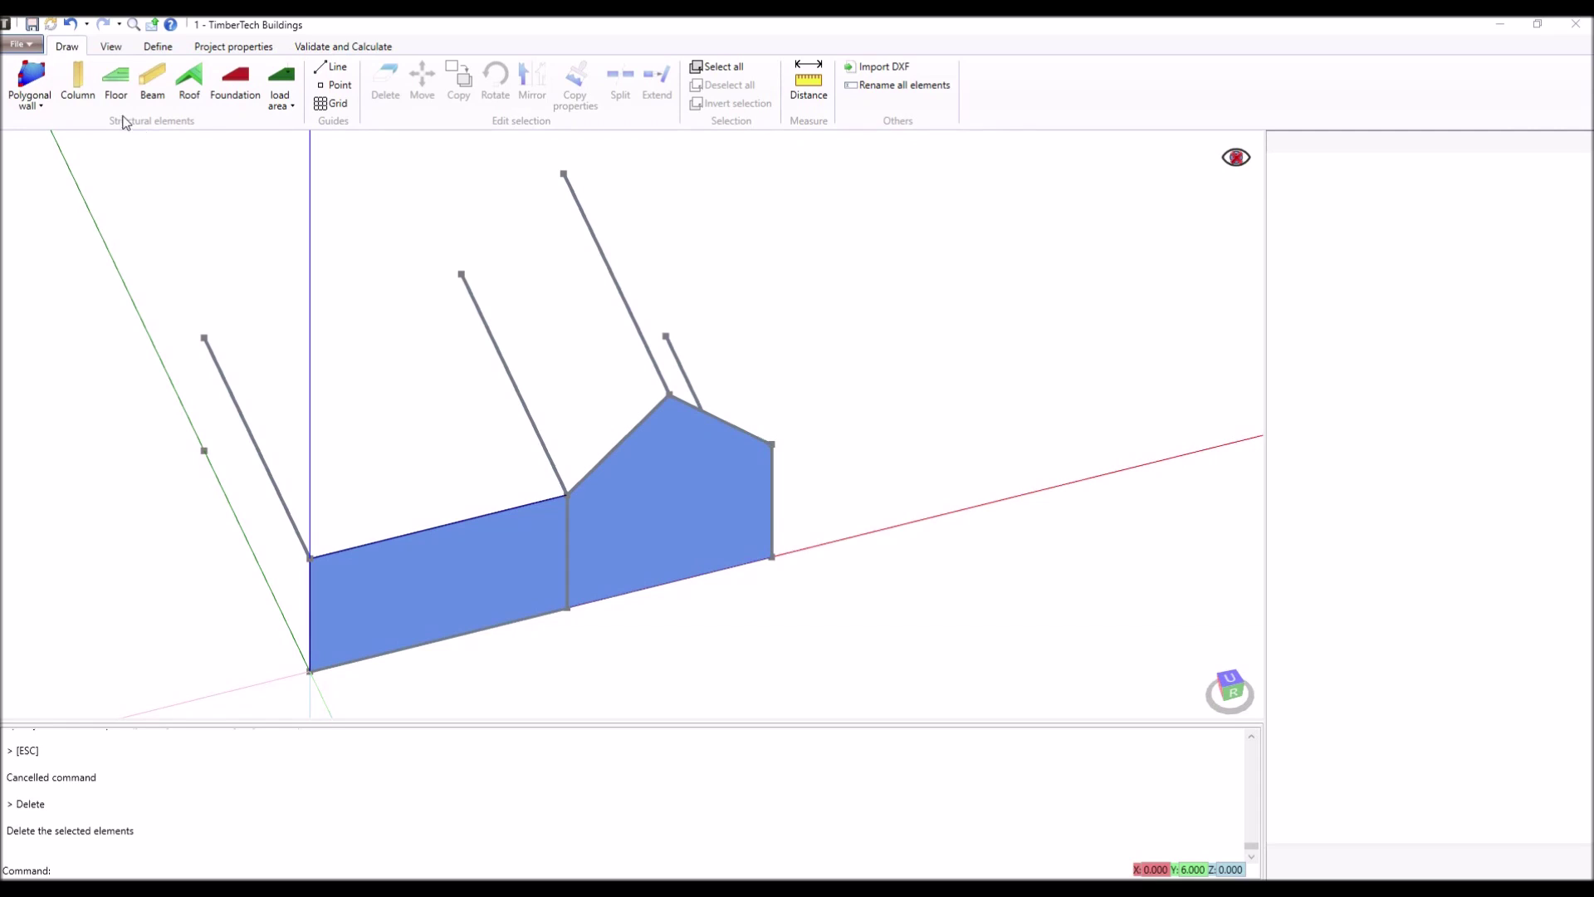
Place a column on the Y axis at 0,6,0 and set its height to 3 m.
click(86, 88)
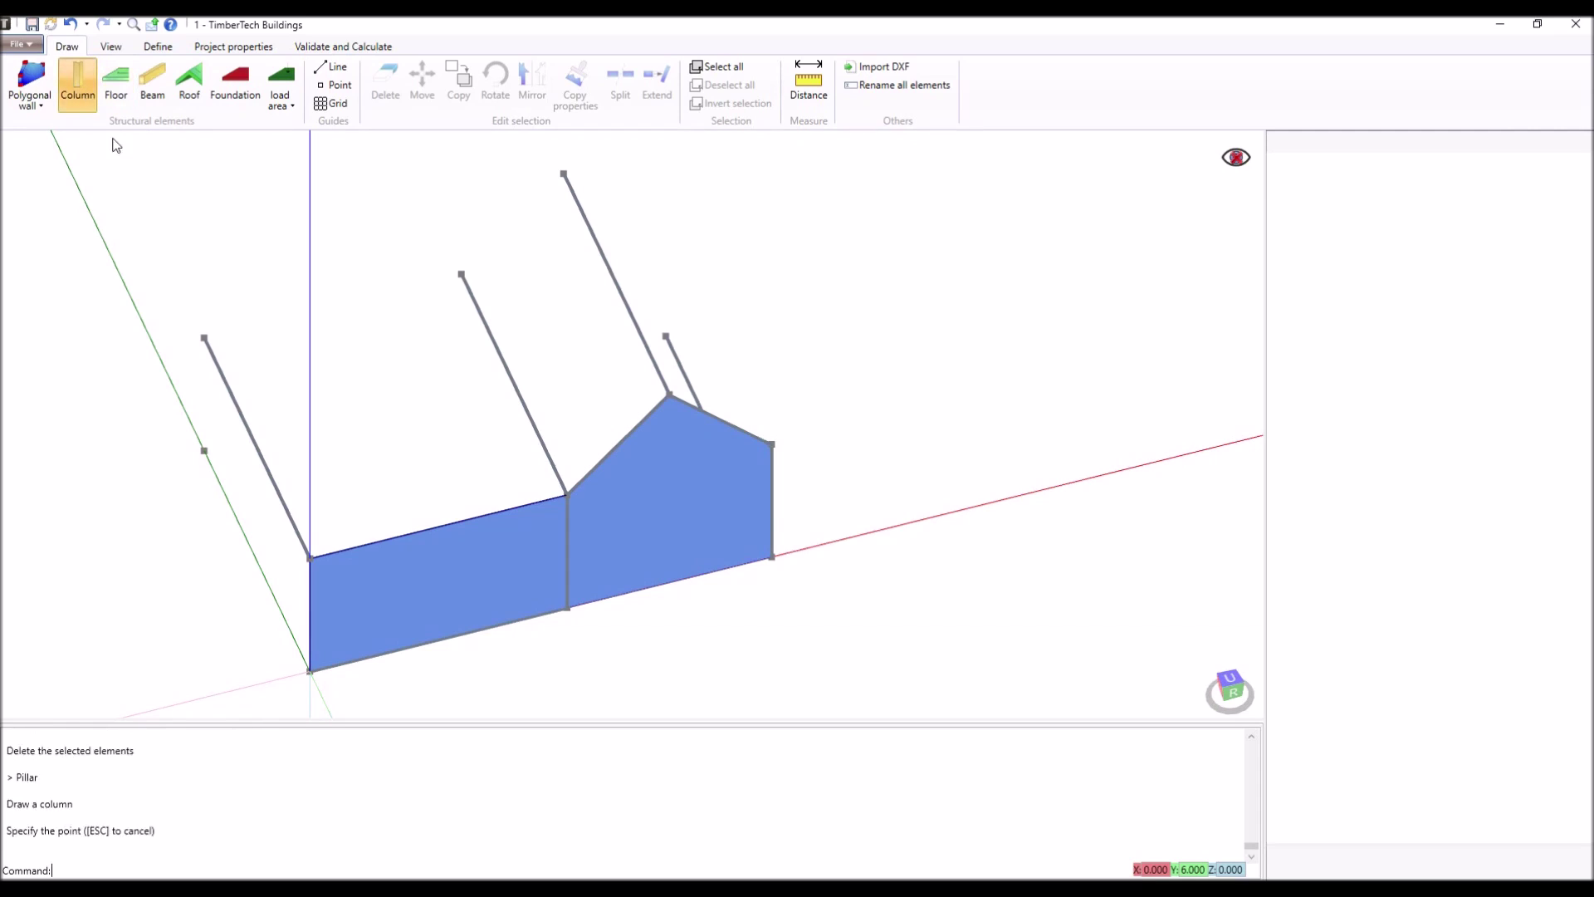
click(186, 425)
key(Escape)
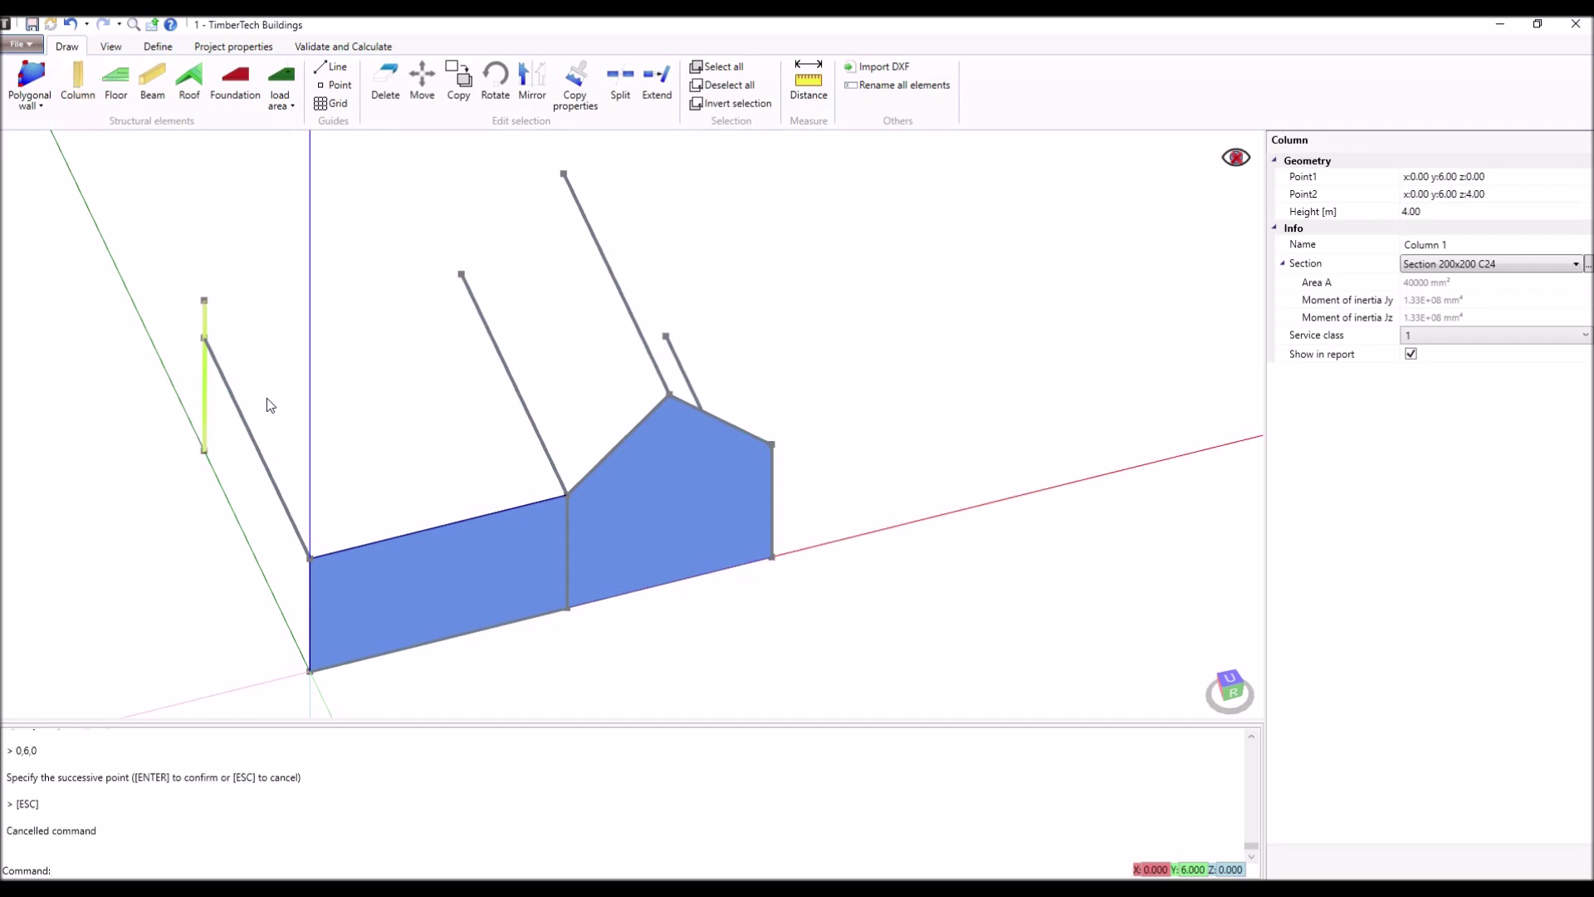
click(1453, 211)
text(3)
key(Return)
Draw a beam from the column top at 0,6,3 to the simple wall's upper corner at 0,0,3.
click(158, 78)
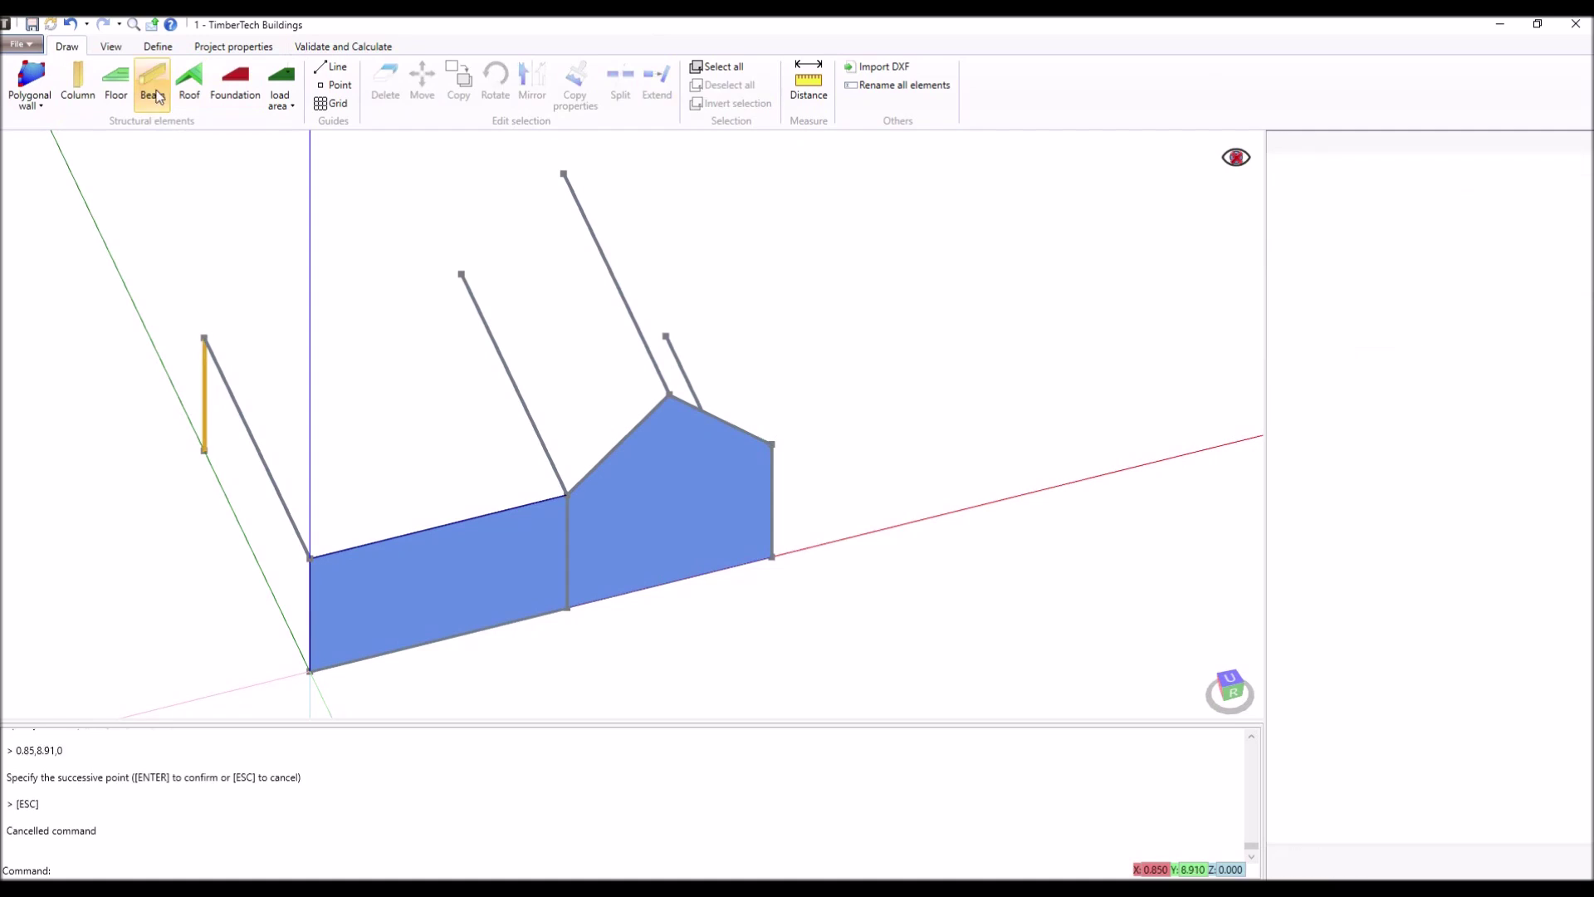
click(205, 338)
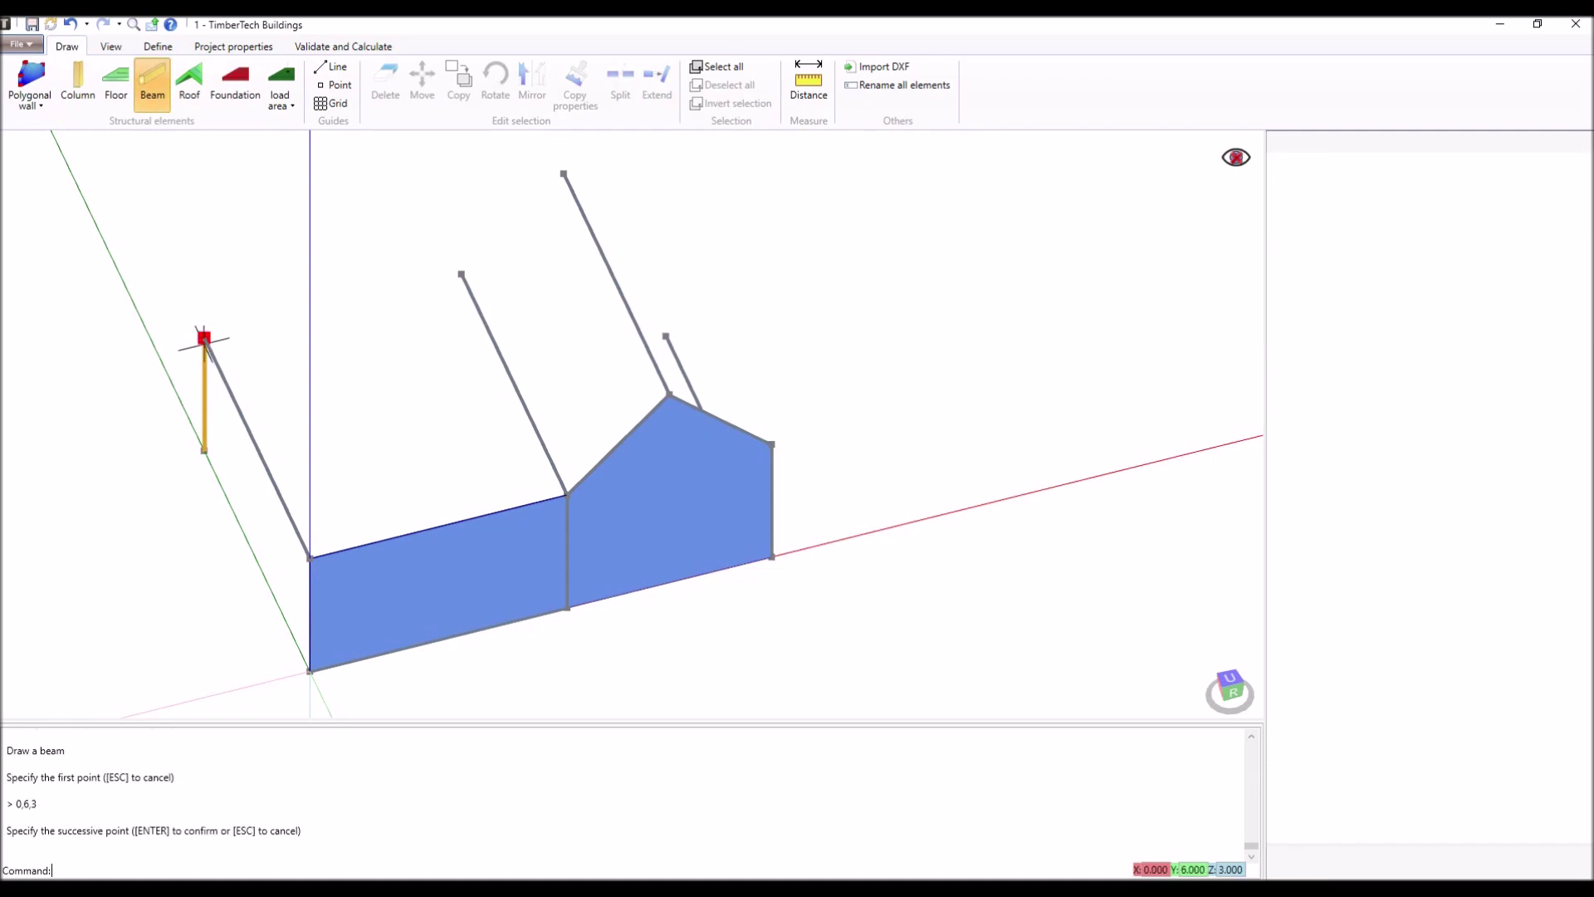
click(310, 558)
key(Return)
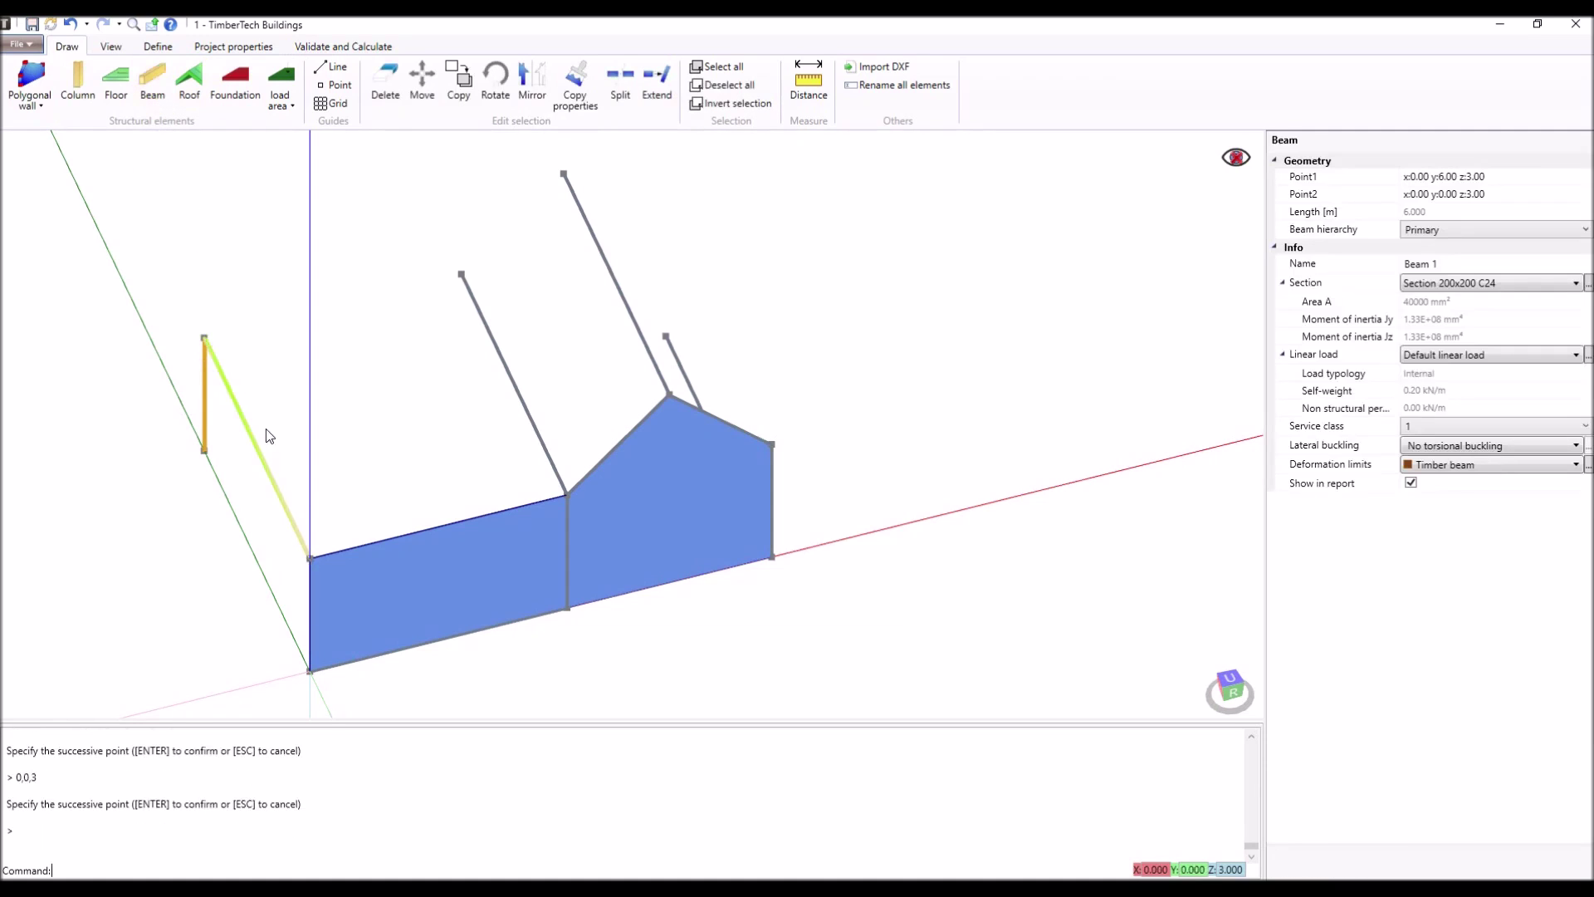
Draw a four-cornered floor between the beam, the simple wall's top edge and the parallel guide line.
click(116, 83)
click(204, 338)
click(462, 274)
click(567, 496)
click(310, 558)
key(Return)
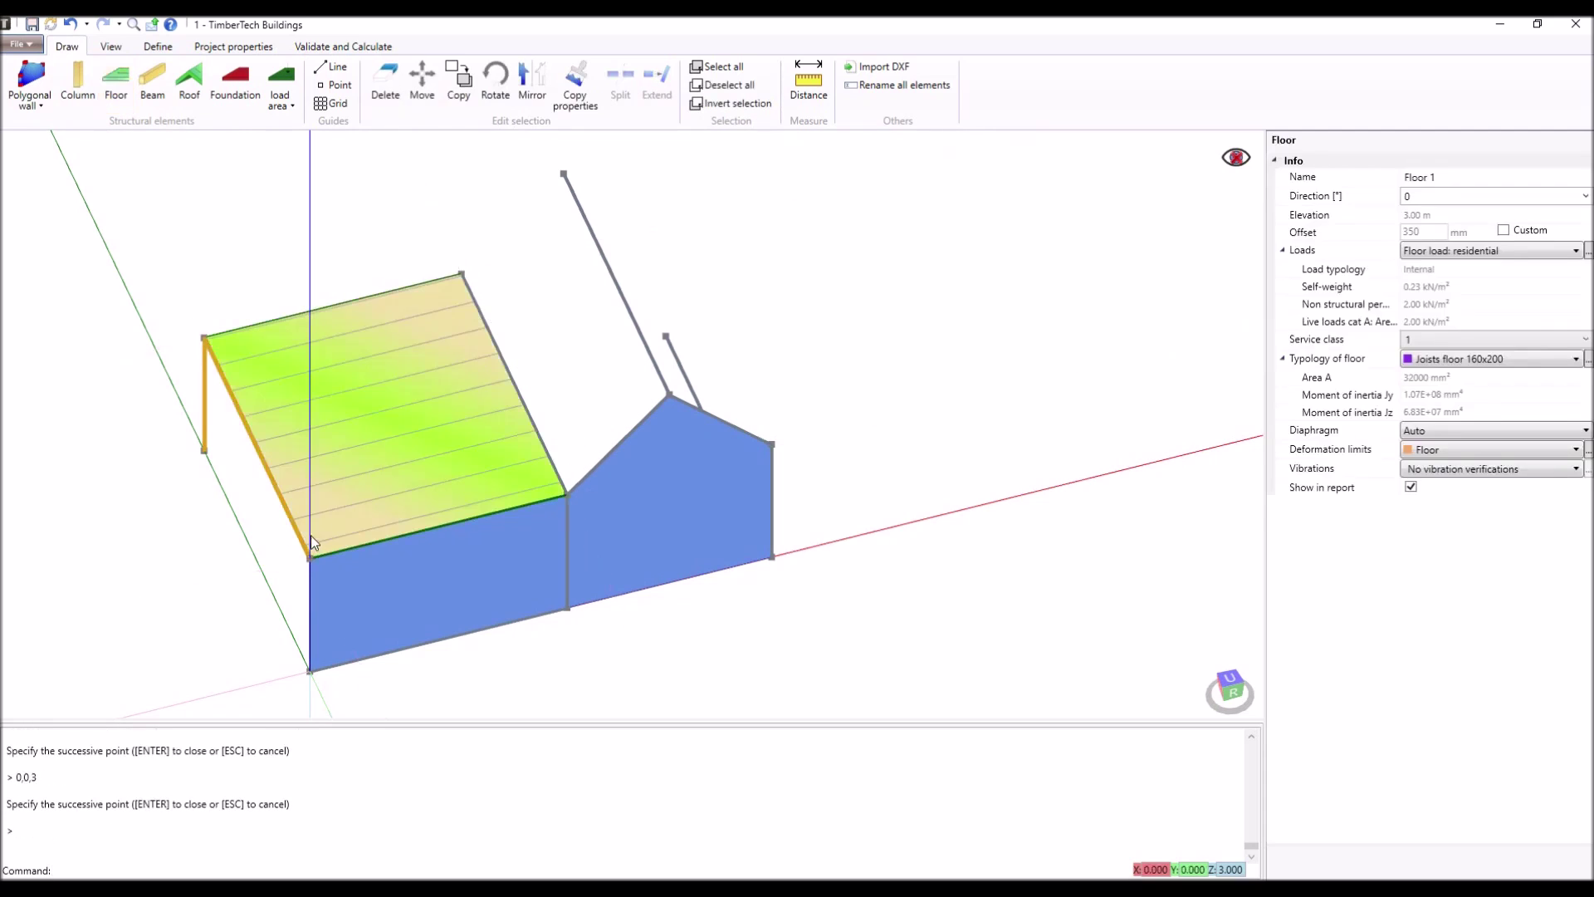
Draw a four-cornered roof slope between the ridge guide line and the adjoining floor edge, closing at the gable peak 7.03,0,5.
click(189, 83)
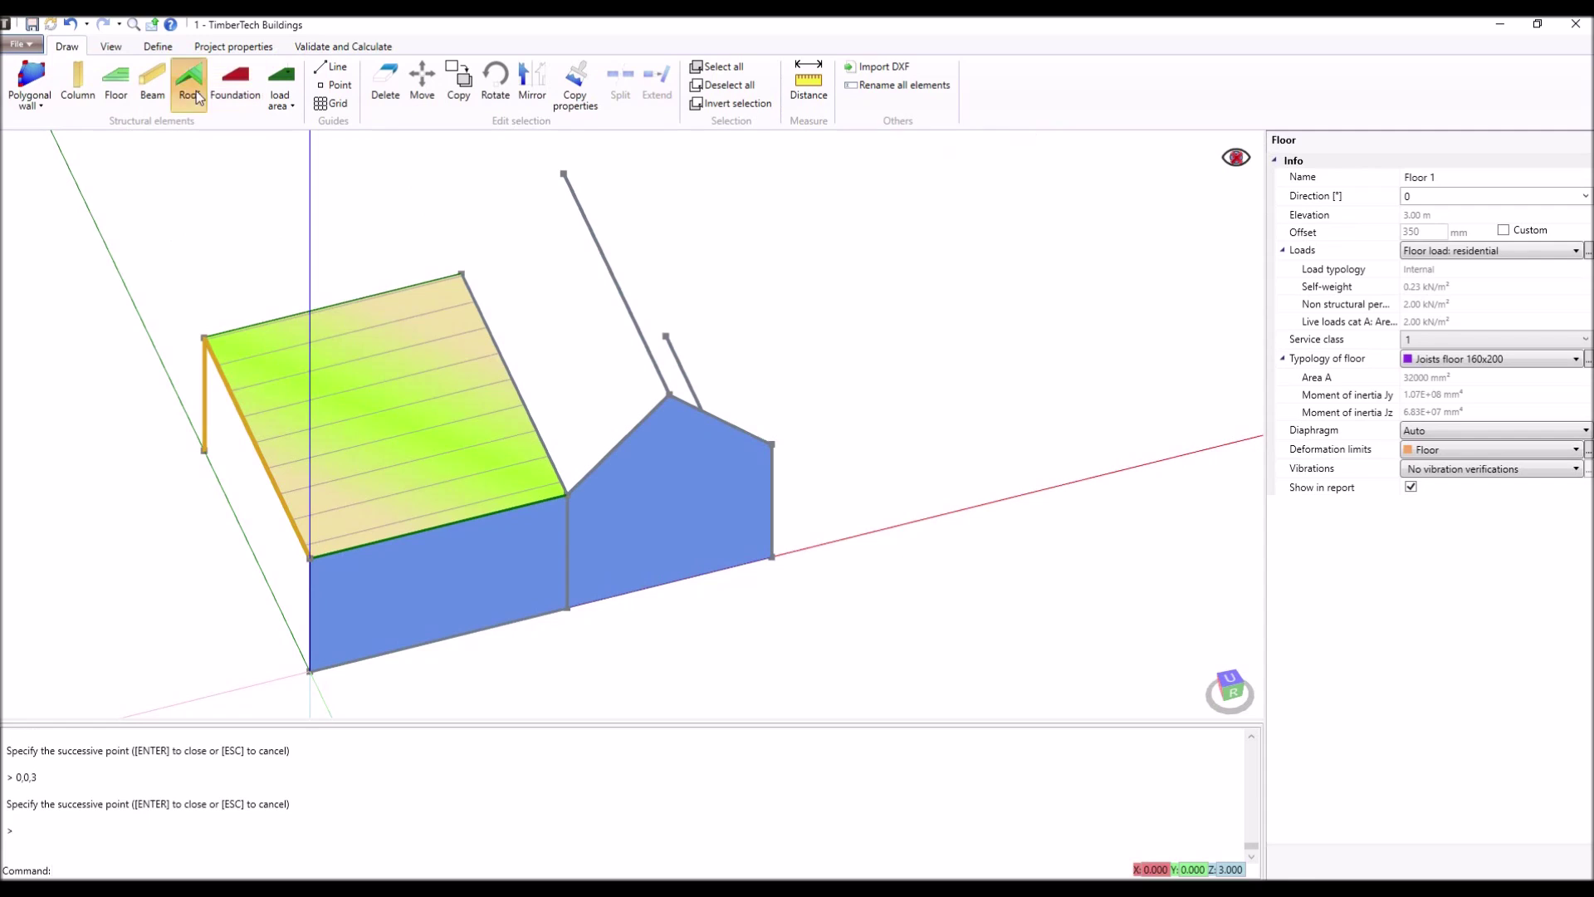
click(564, 174)
click(462, 274)
click(567, 496)
click(663, 400)
key(Return)
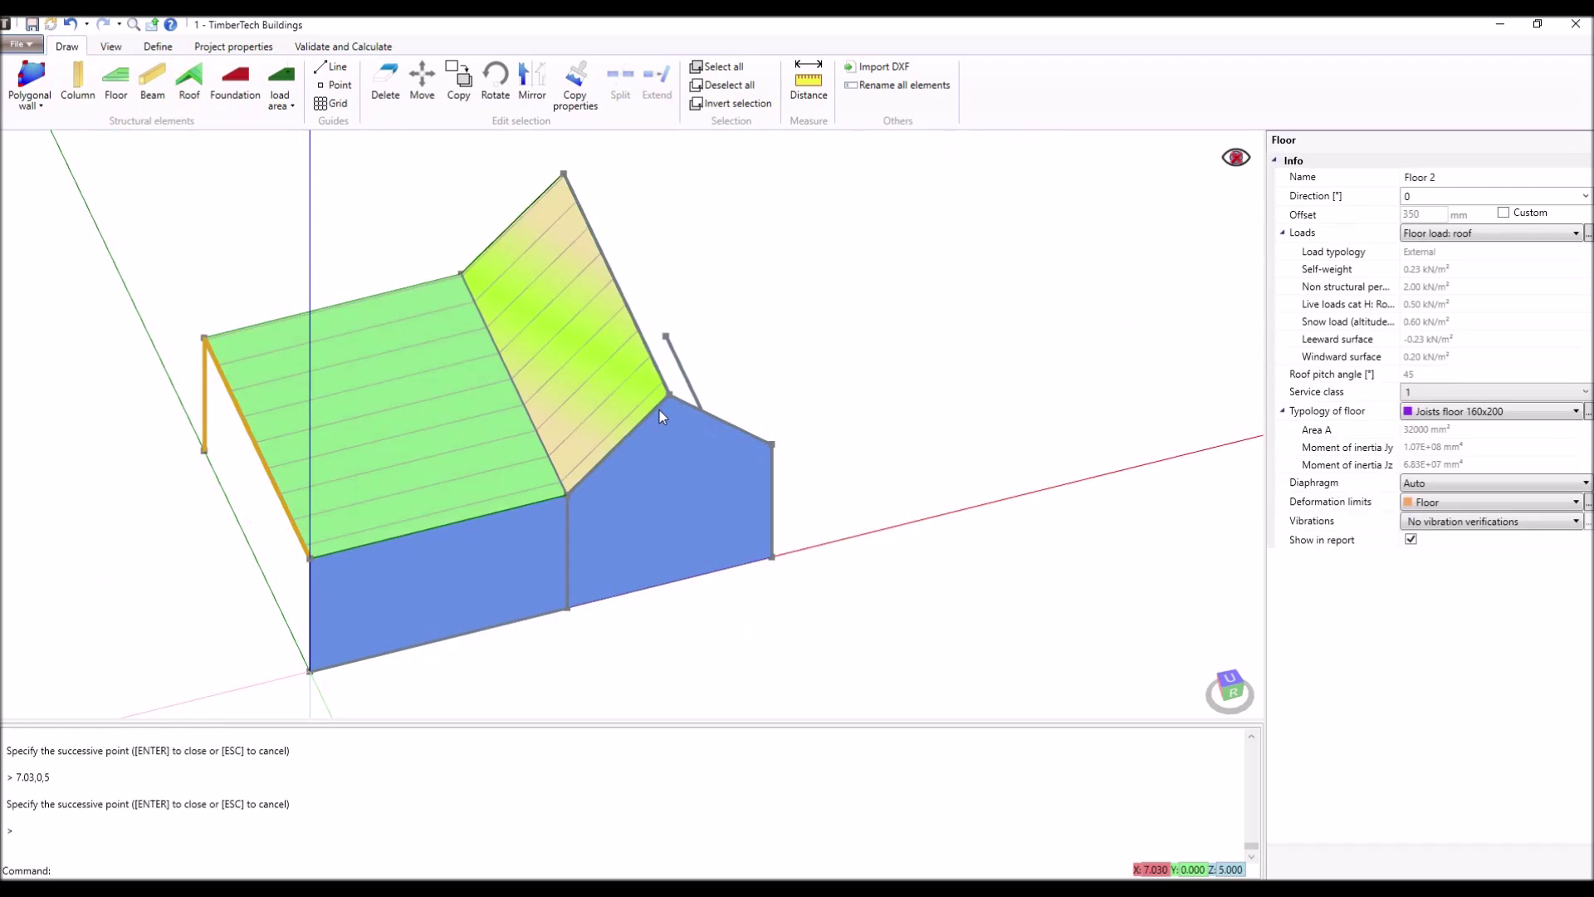
key(Escape)
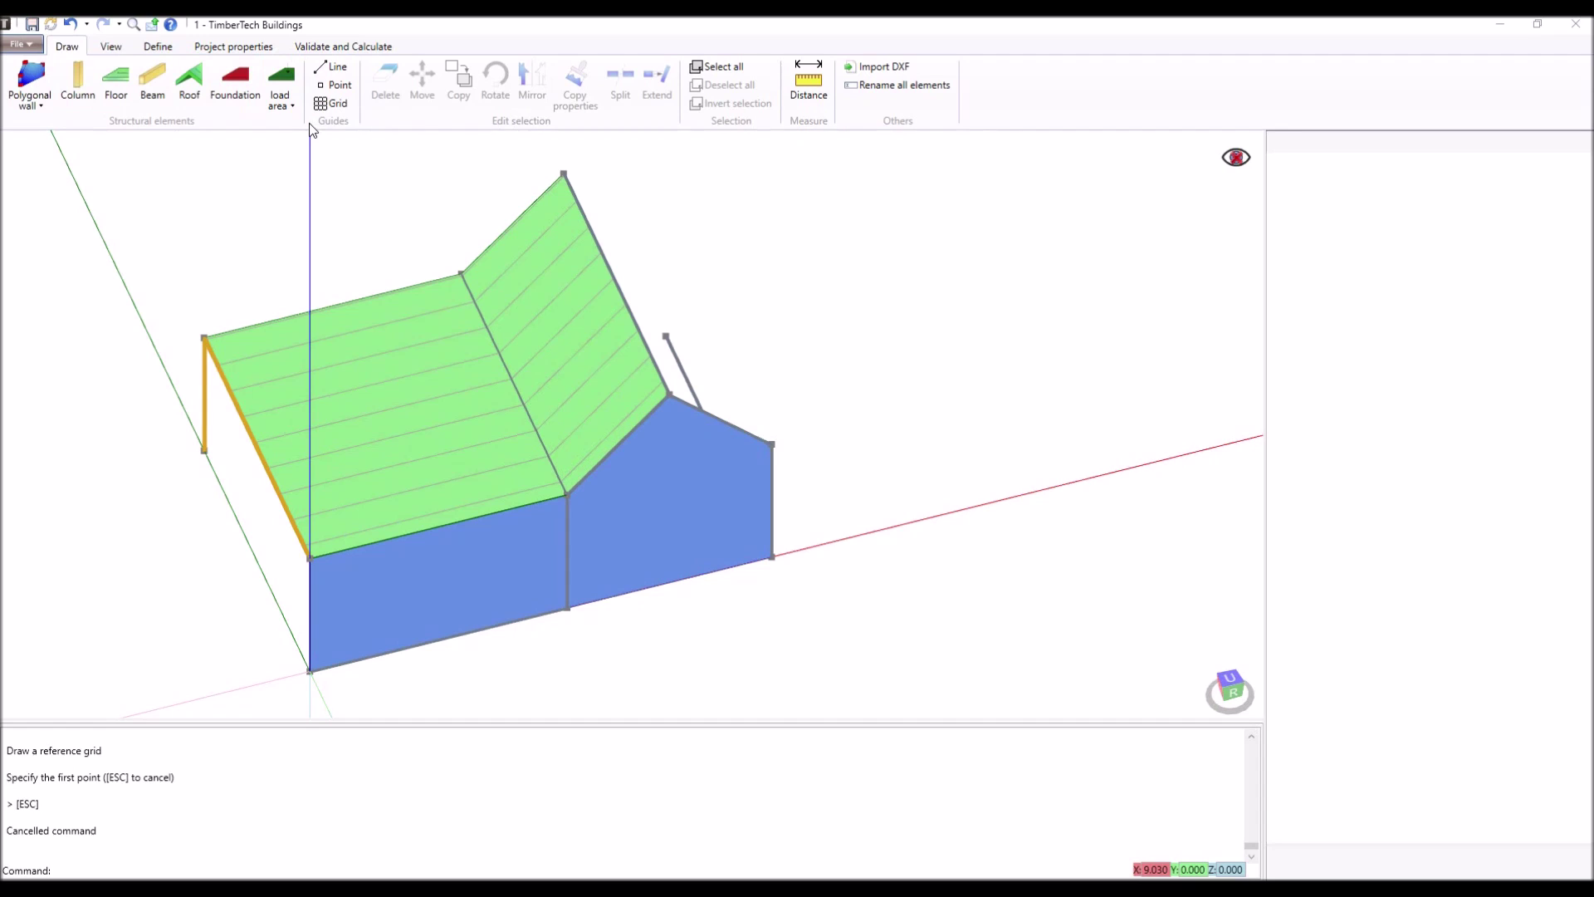
Draw a reference grid from the gable wall's base corner at 9.03,0,0 to 17.8,7.41,0.
key(Delete)
click(331, 103)
click(773, 556)
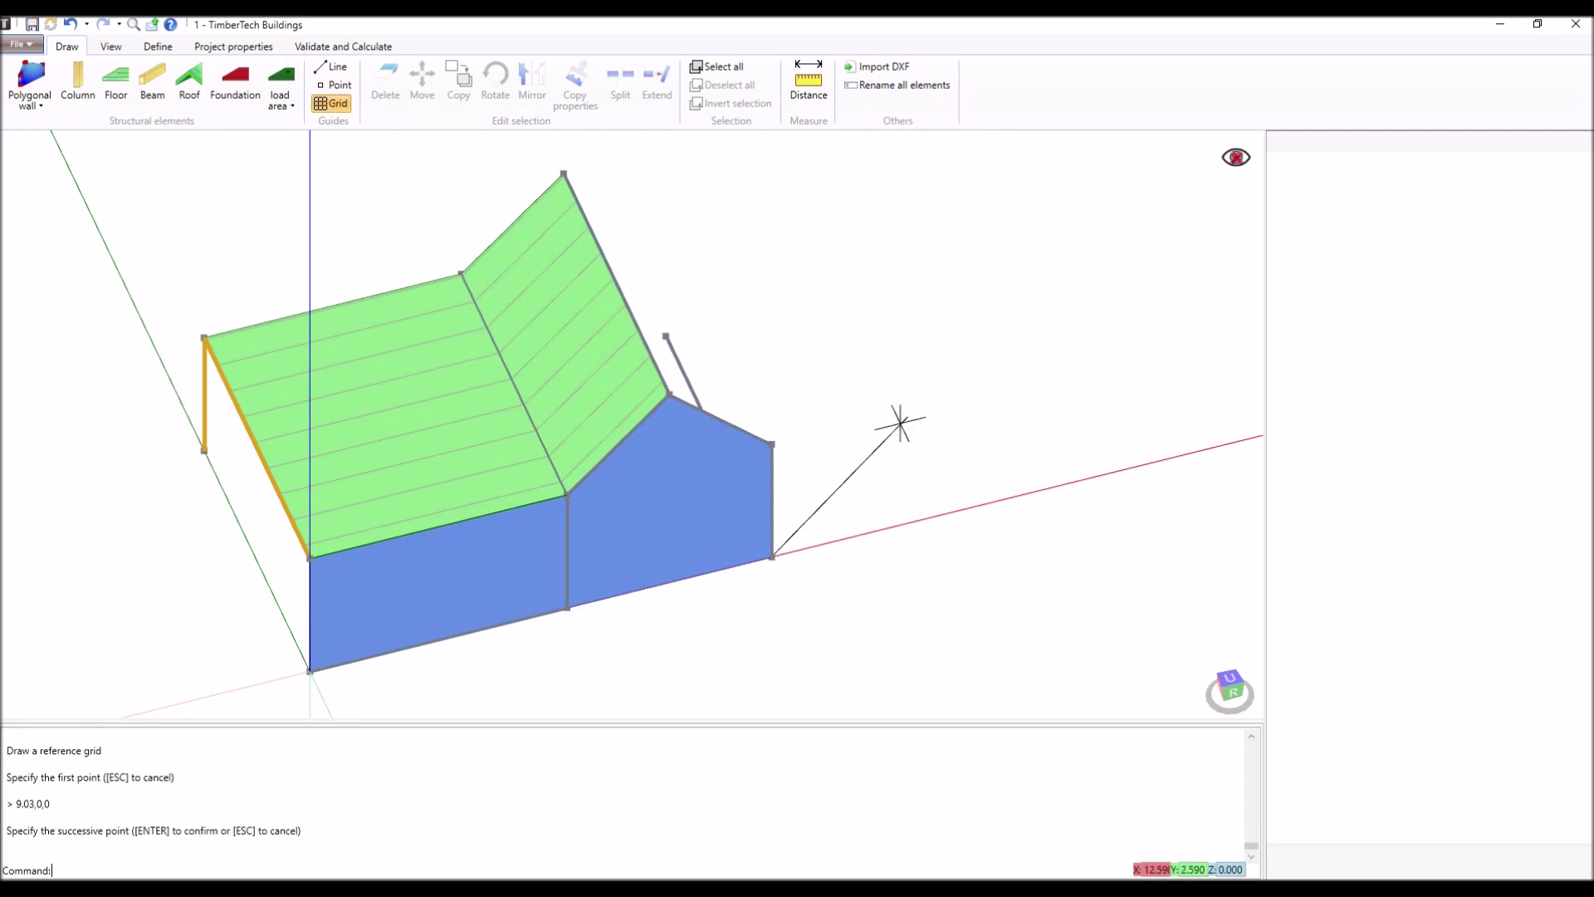
click(1089, 174)
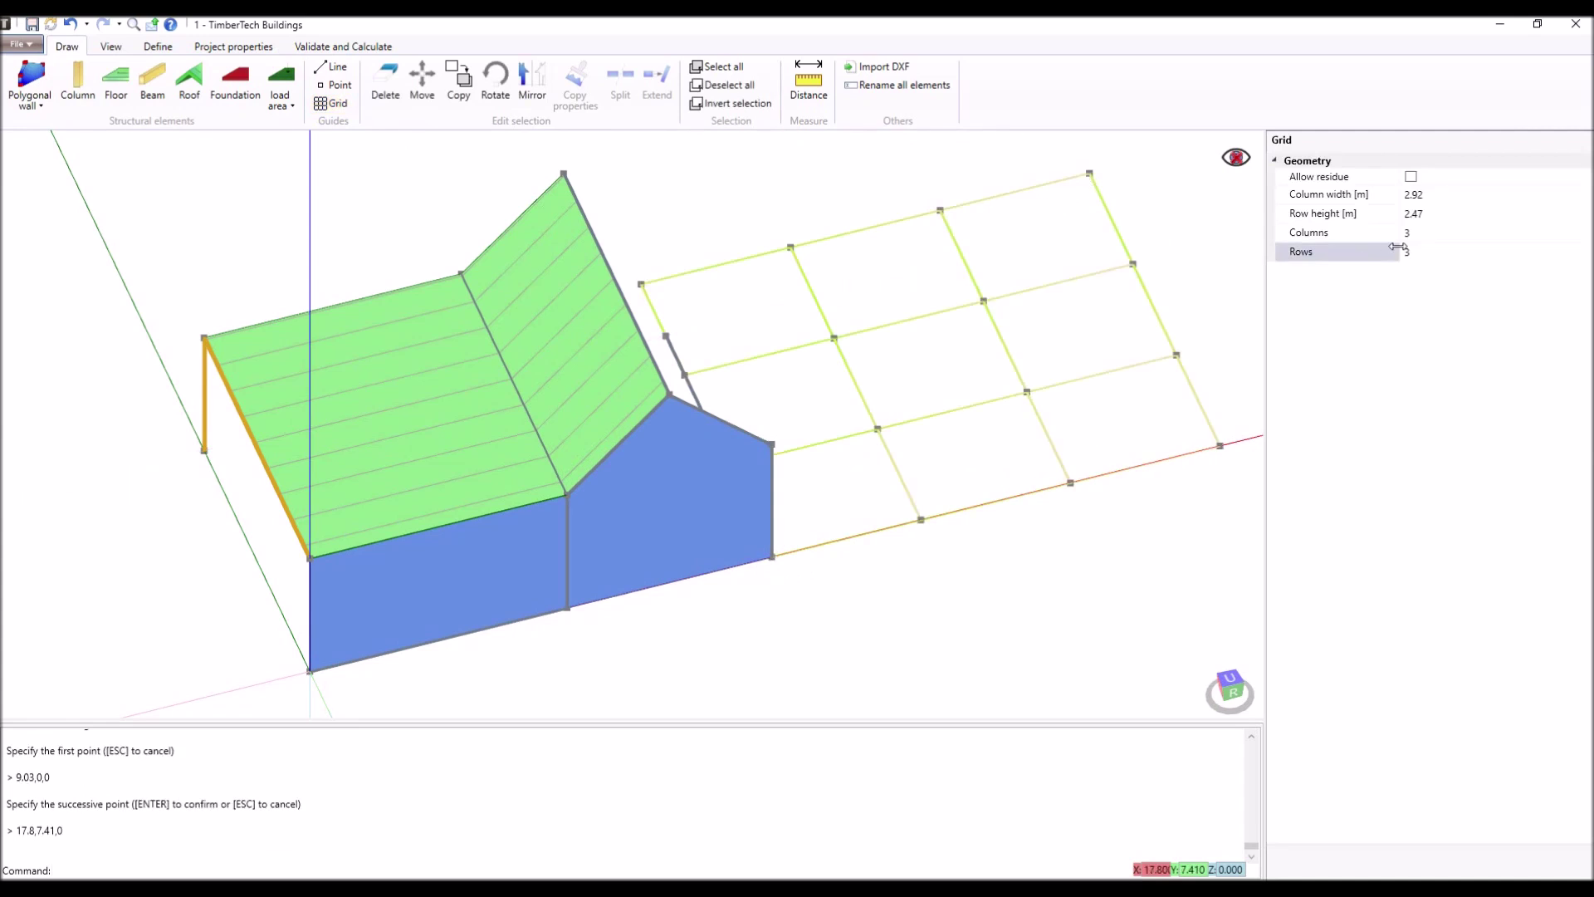
Divide the reference grid into 4 columns and 4 rows.
click(1370, 233)
text(4)
key(Return)
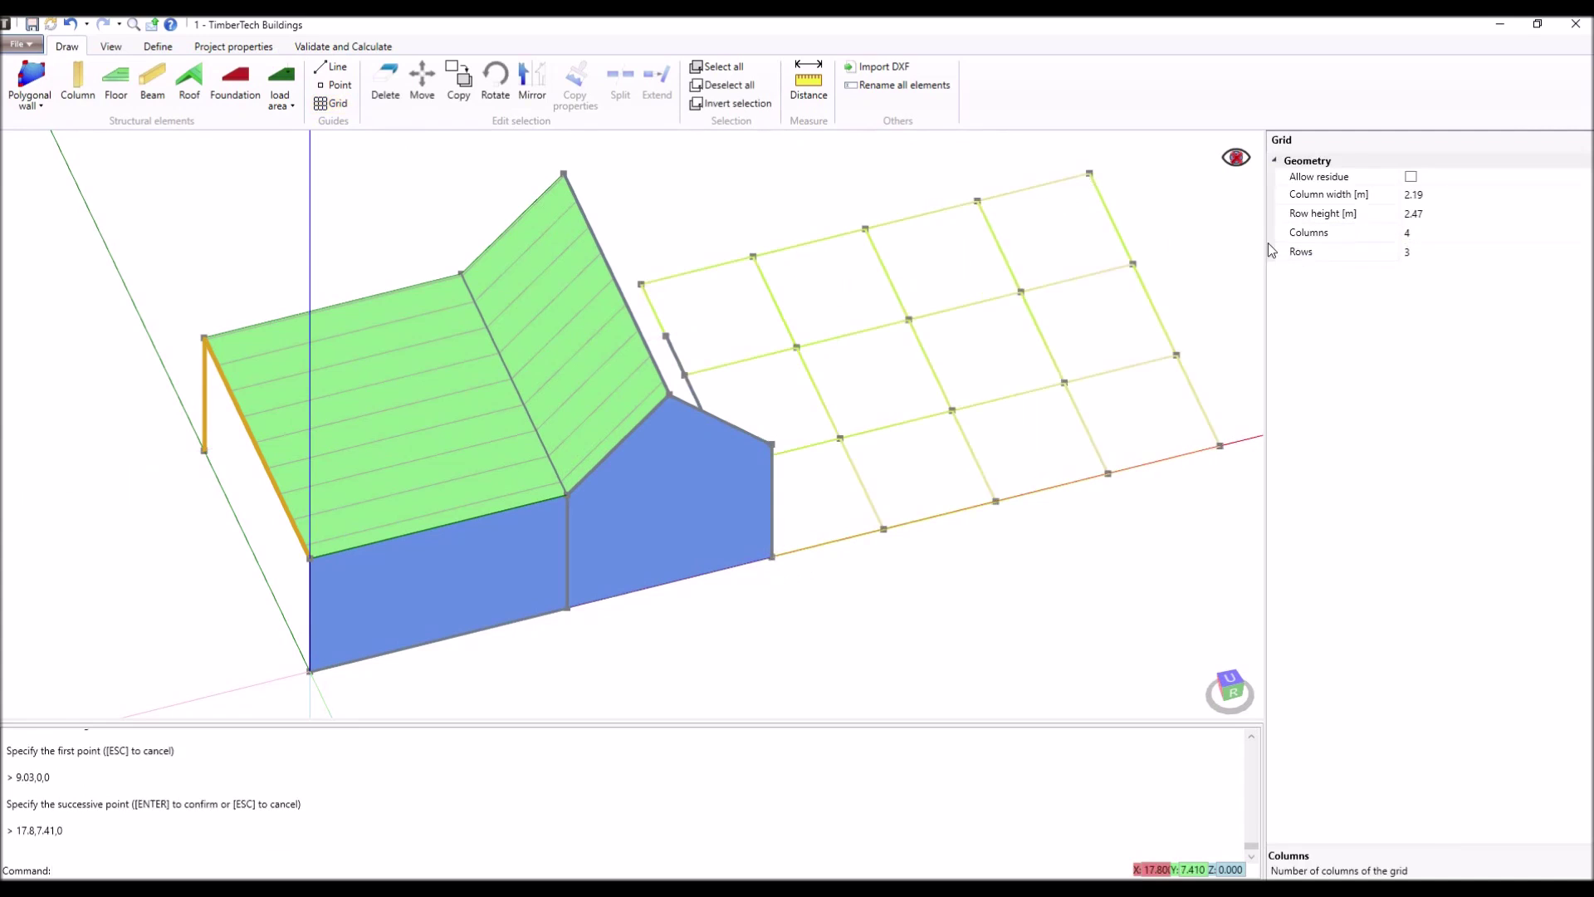
click(1412, 253)
text(4)
key(Return)
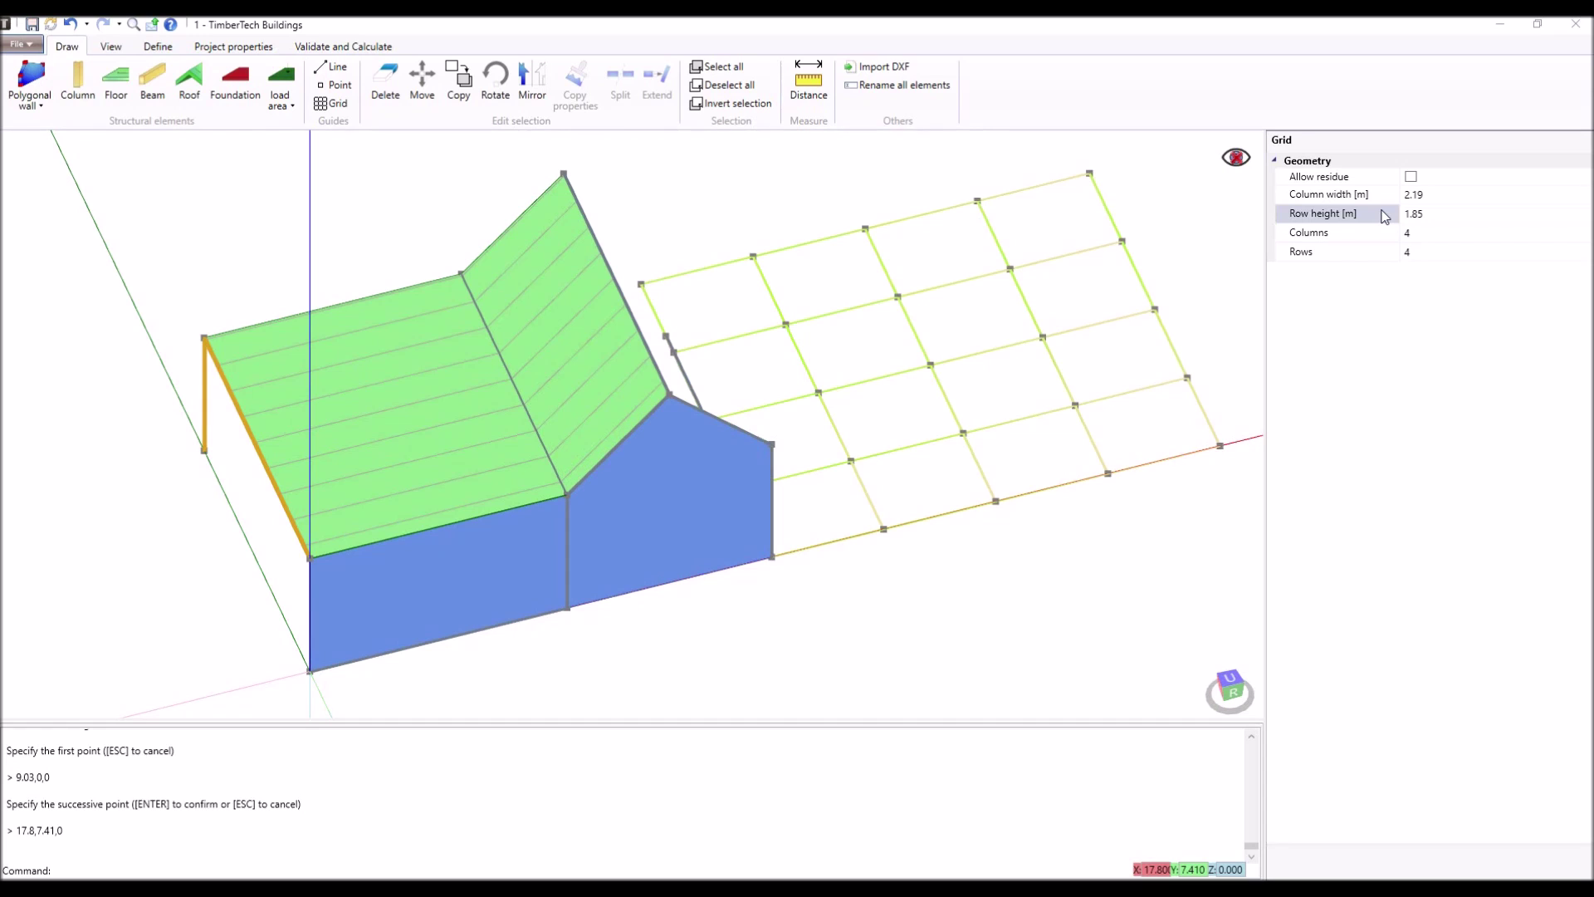
Copy the simple wall from the origin to the far base corner of the gable wall at 9.03,0,0.
click(502, 539)
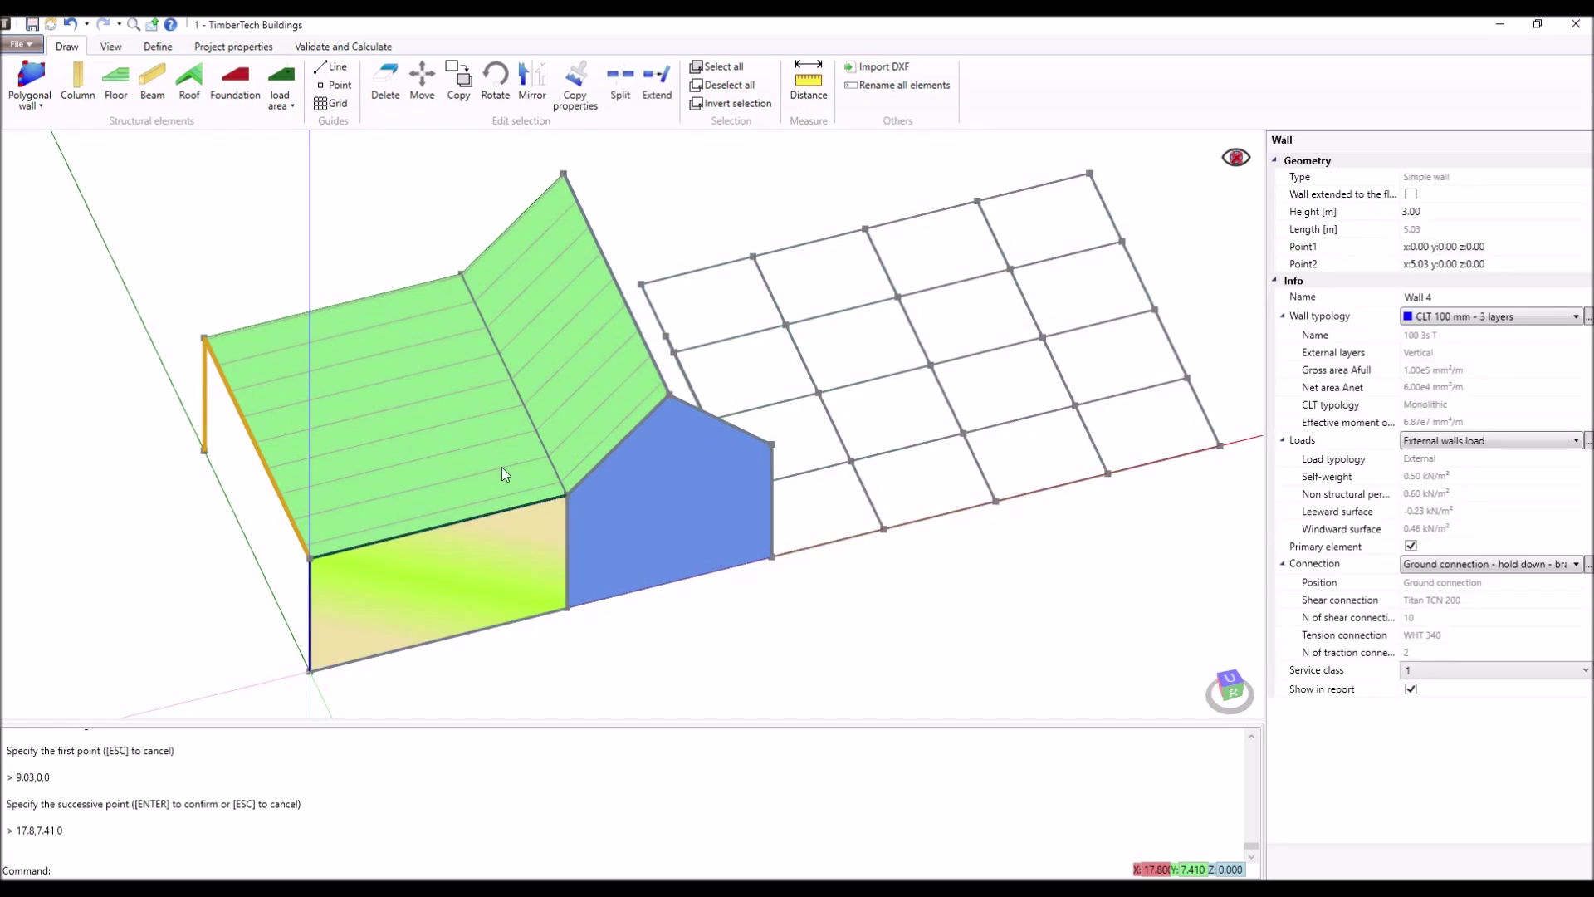
click(465, 96)
click(310, 666)
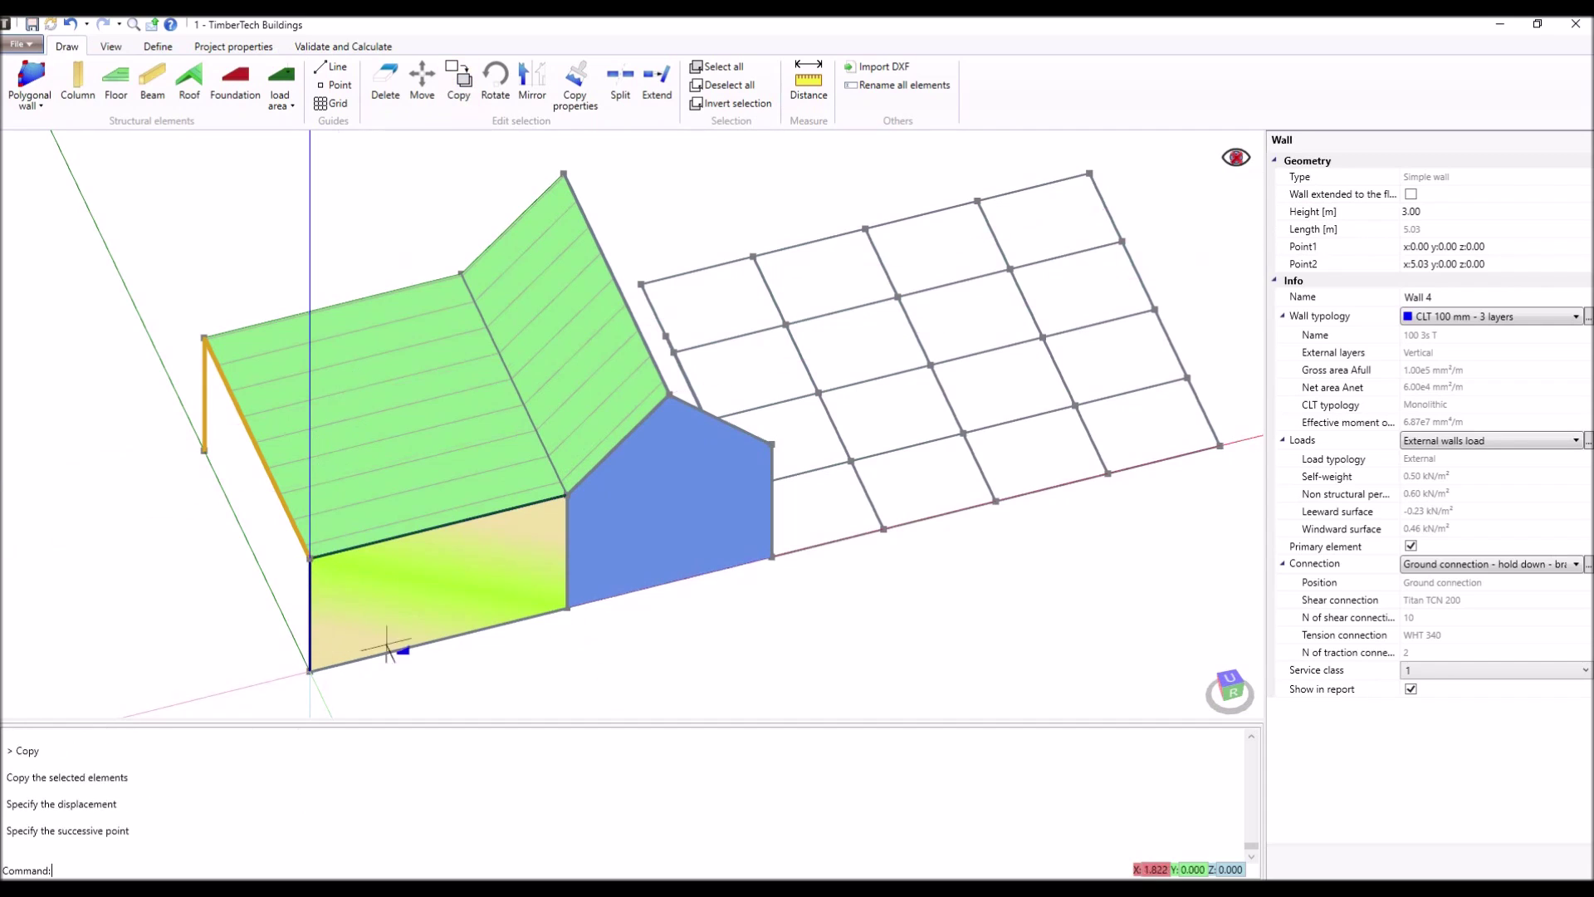
click(748, 564)
key(Return)
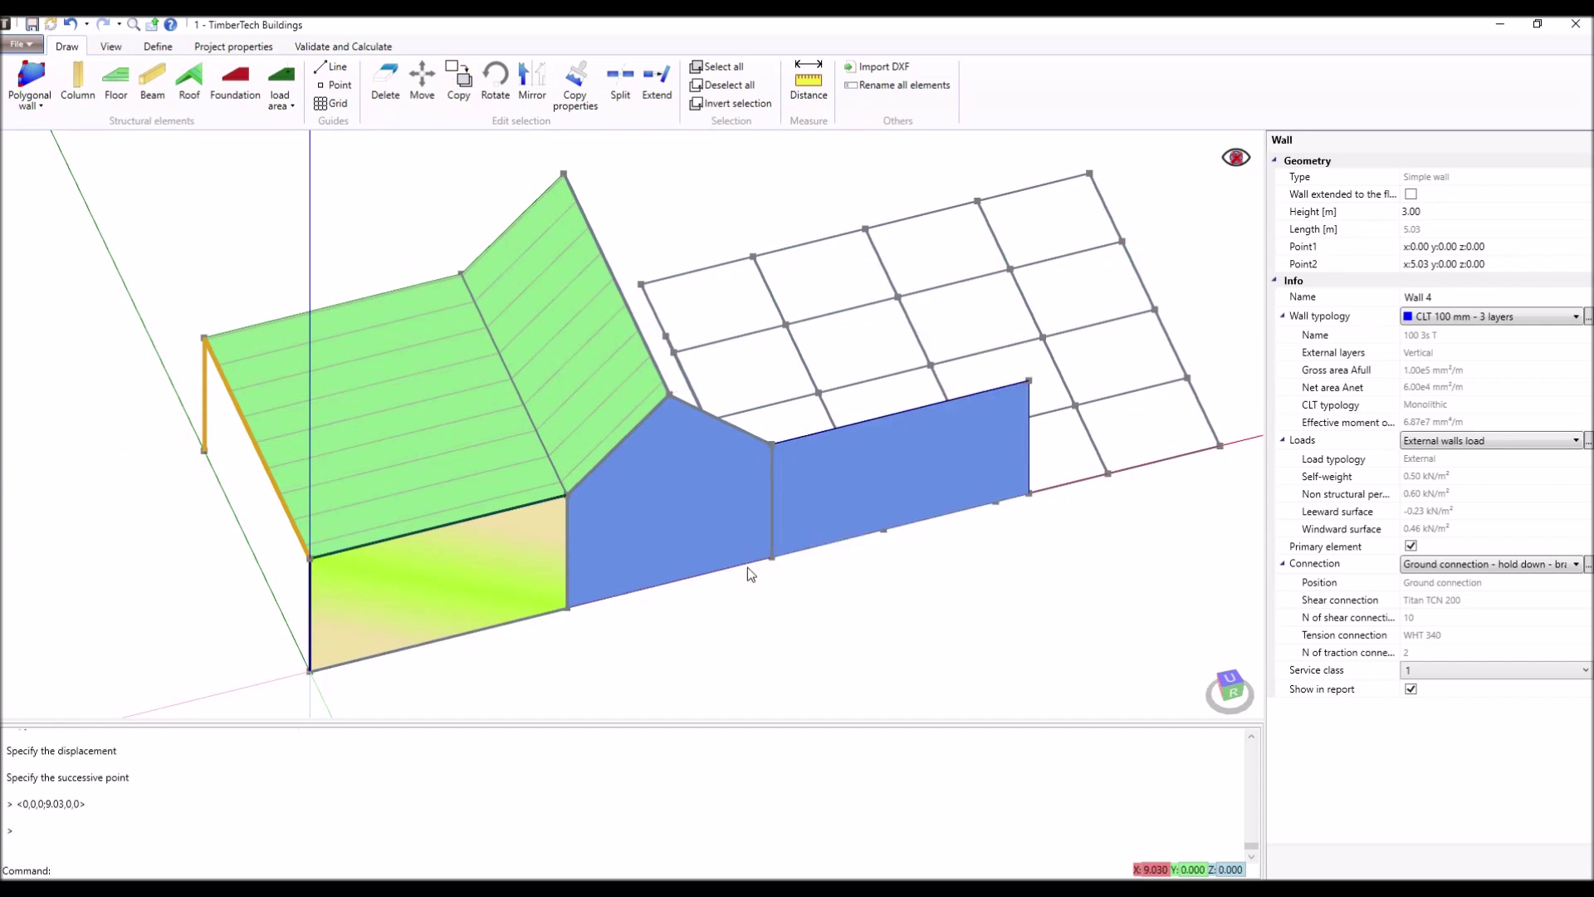
Mirror the roof slope about the ridge line from 7.03,6,5 to 7.03,0,5.
click(610, 391)
click(538, 90)
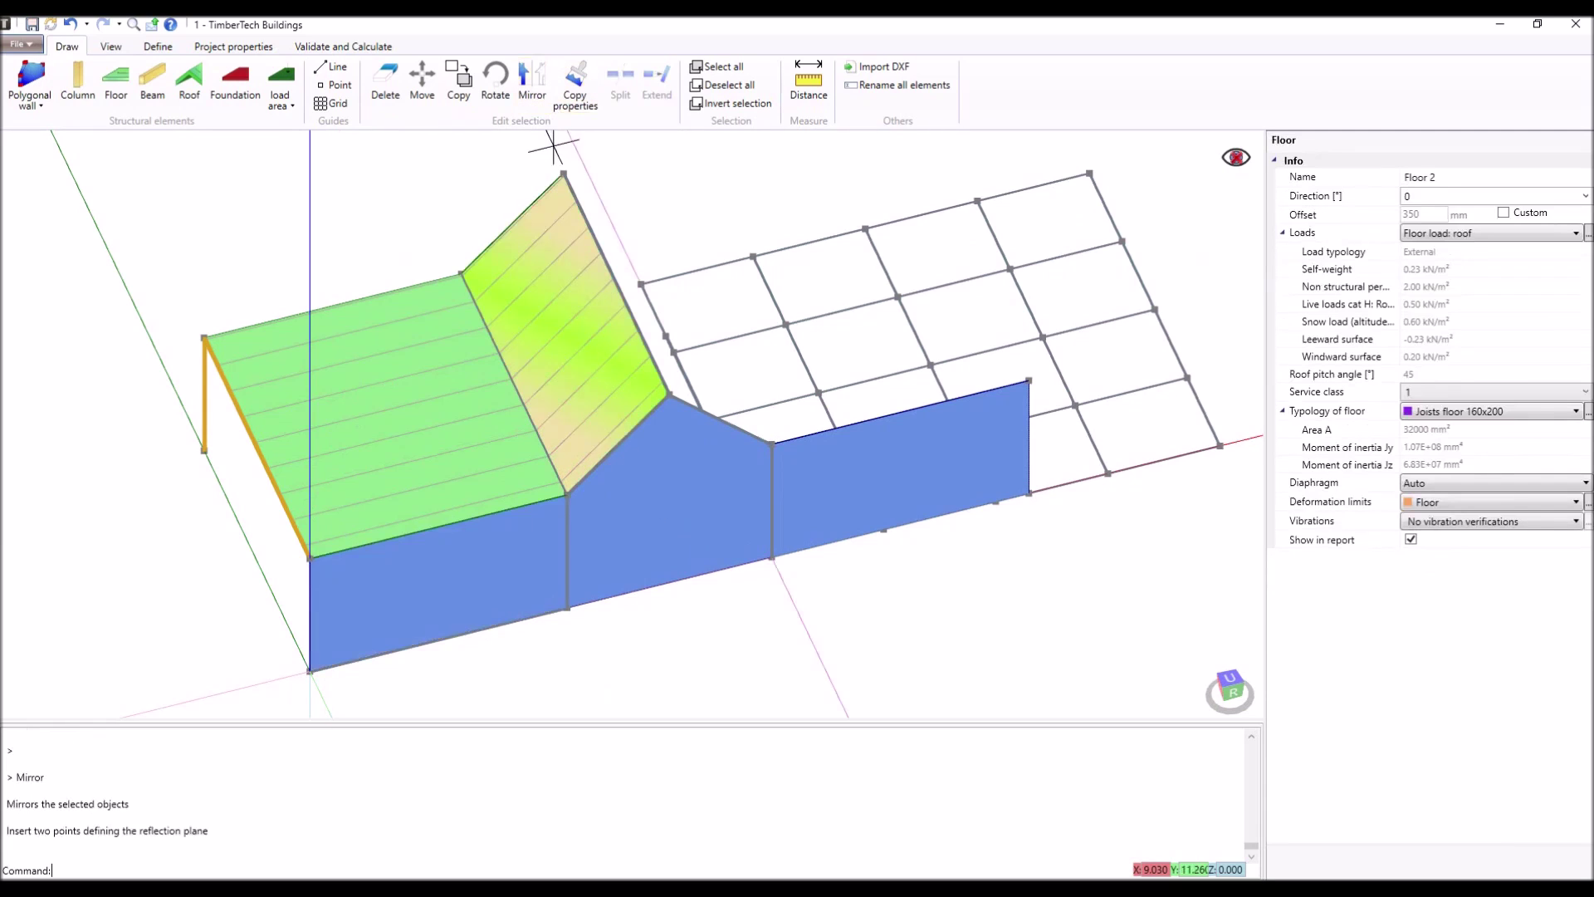
click(563, 173)
click(664, 390)
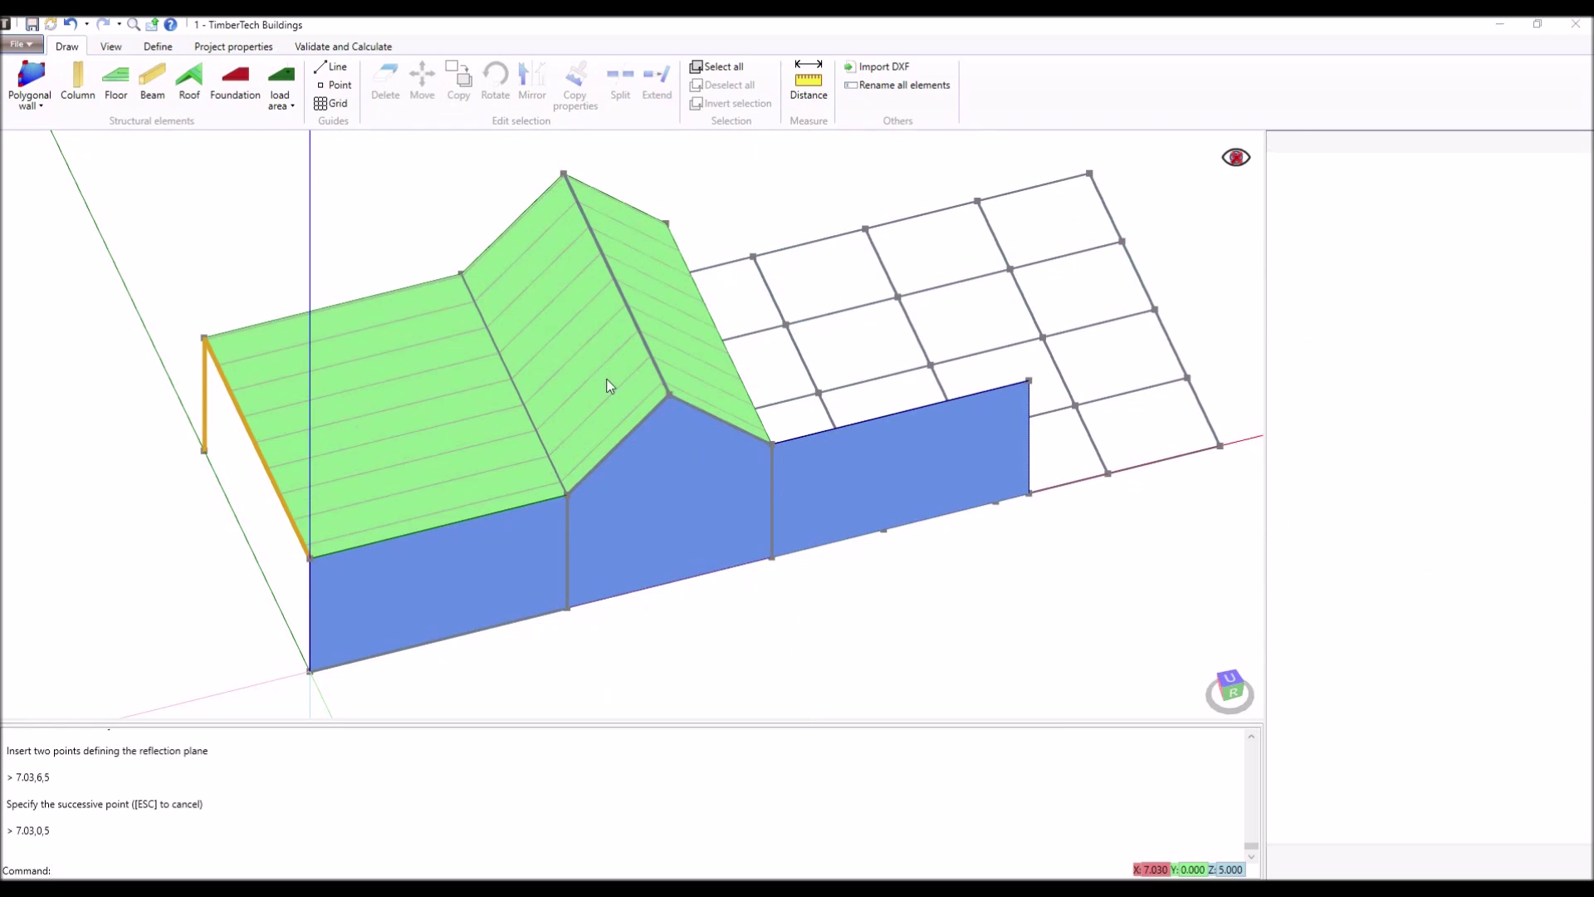
Start a new project and choose Import DXF.dxf as the drawing to import.
click(23, 44)
click(89, 259)
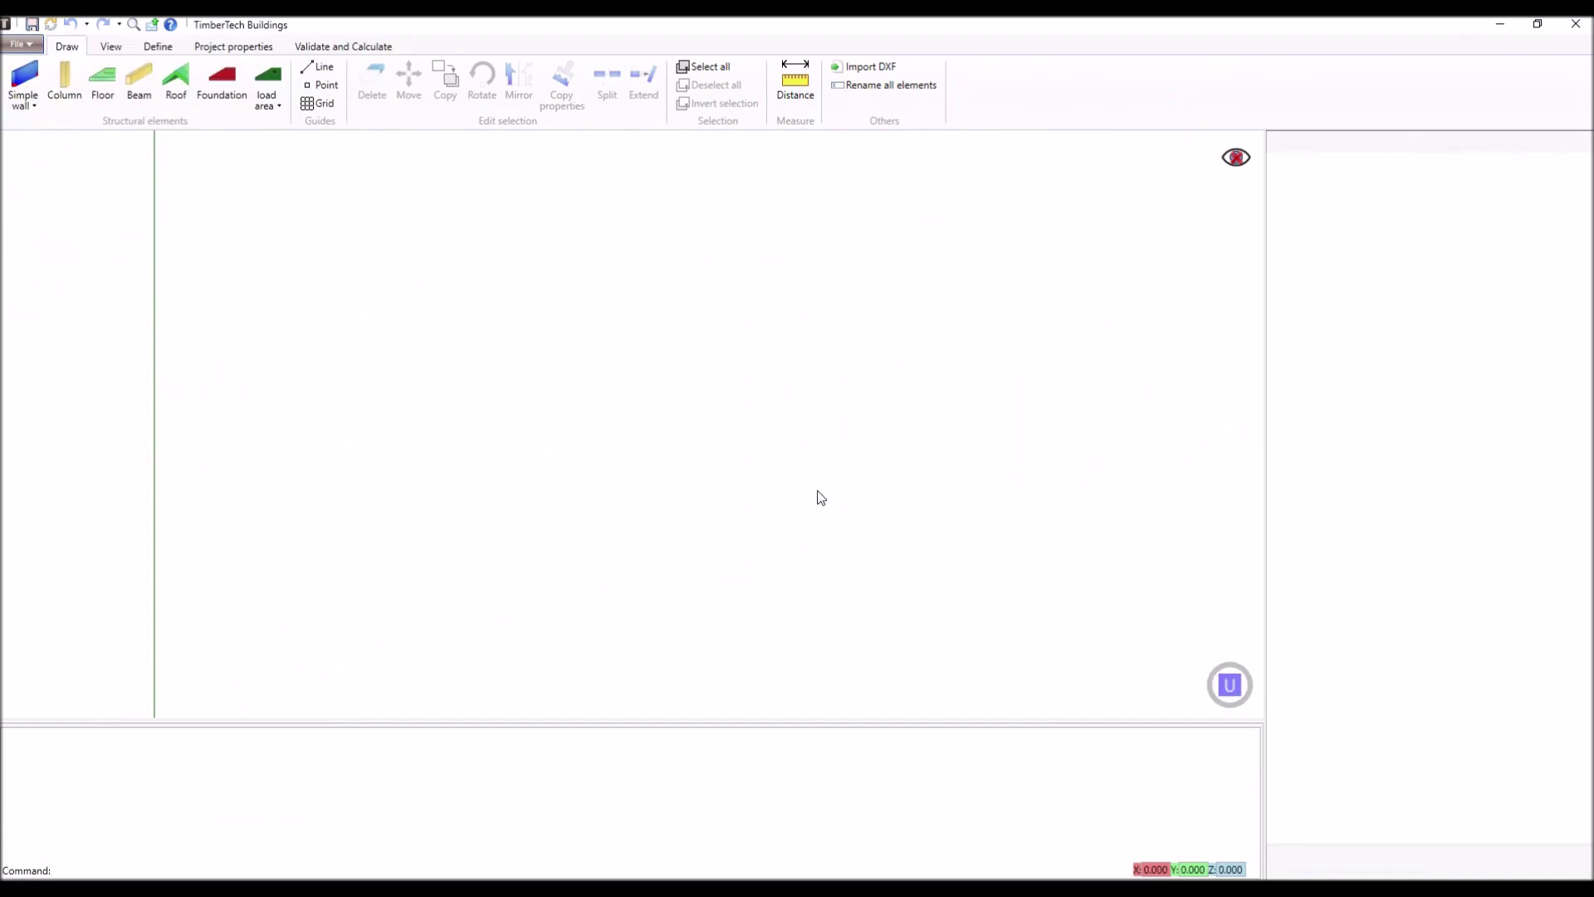
click(862, 71)
drag(288, 226, 651, 231)
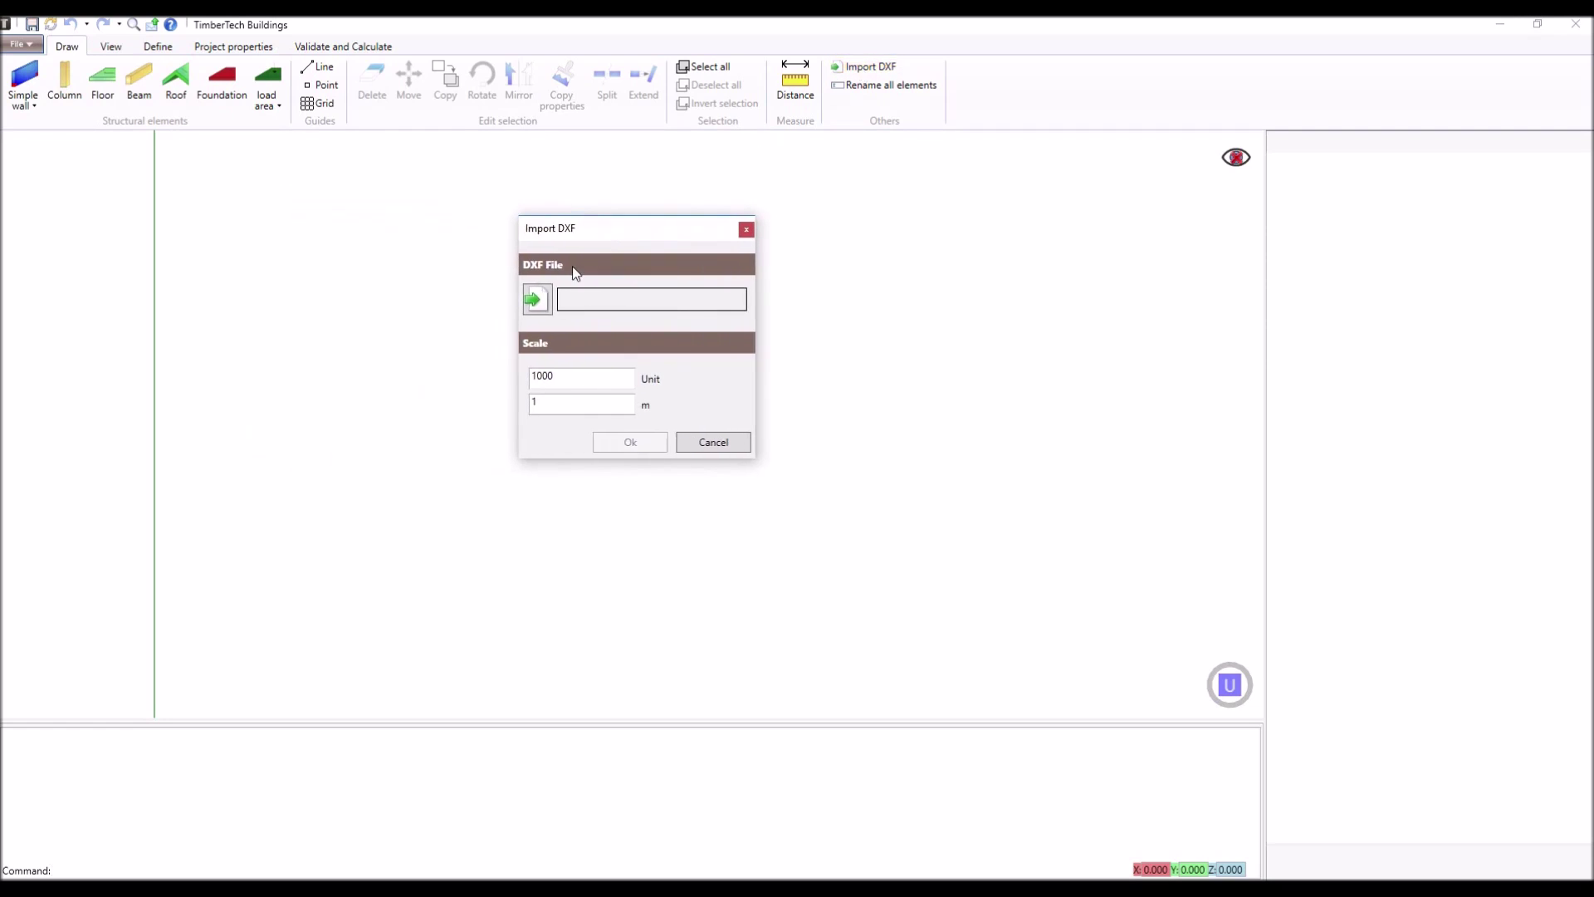
click(538, 300)
click(840, 344)
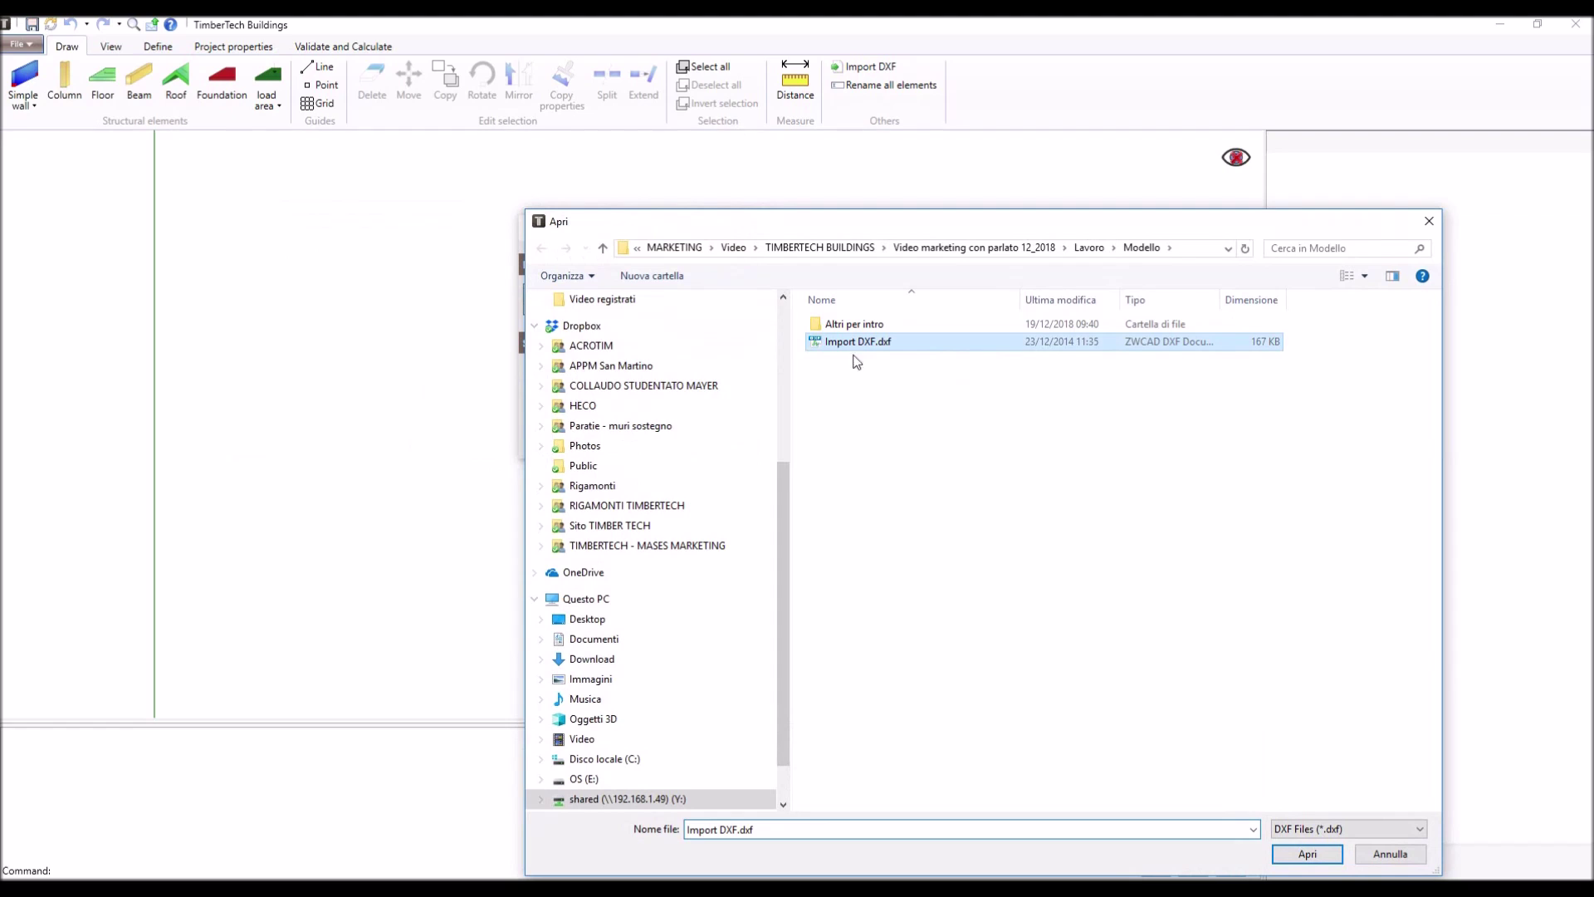
click(1306, 856)
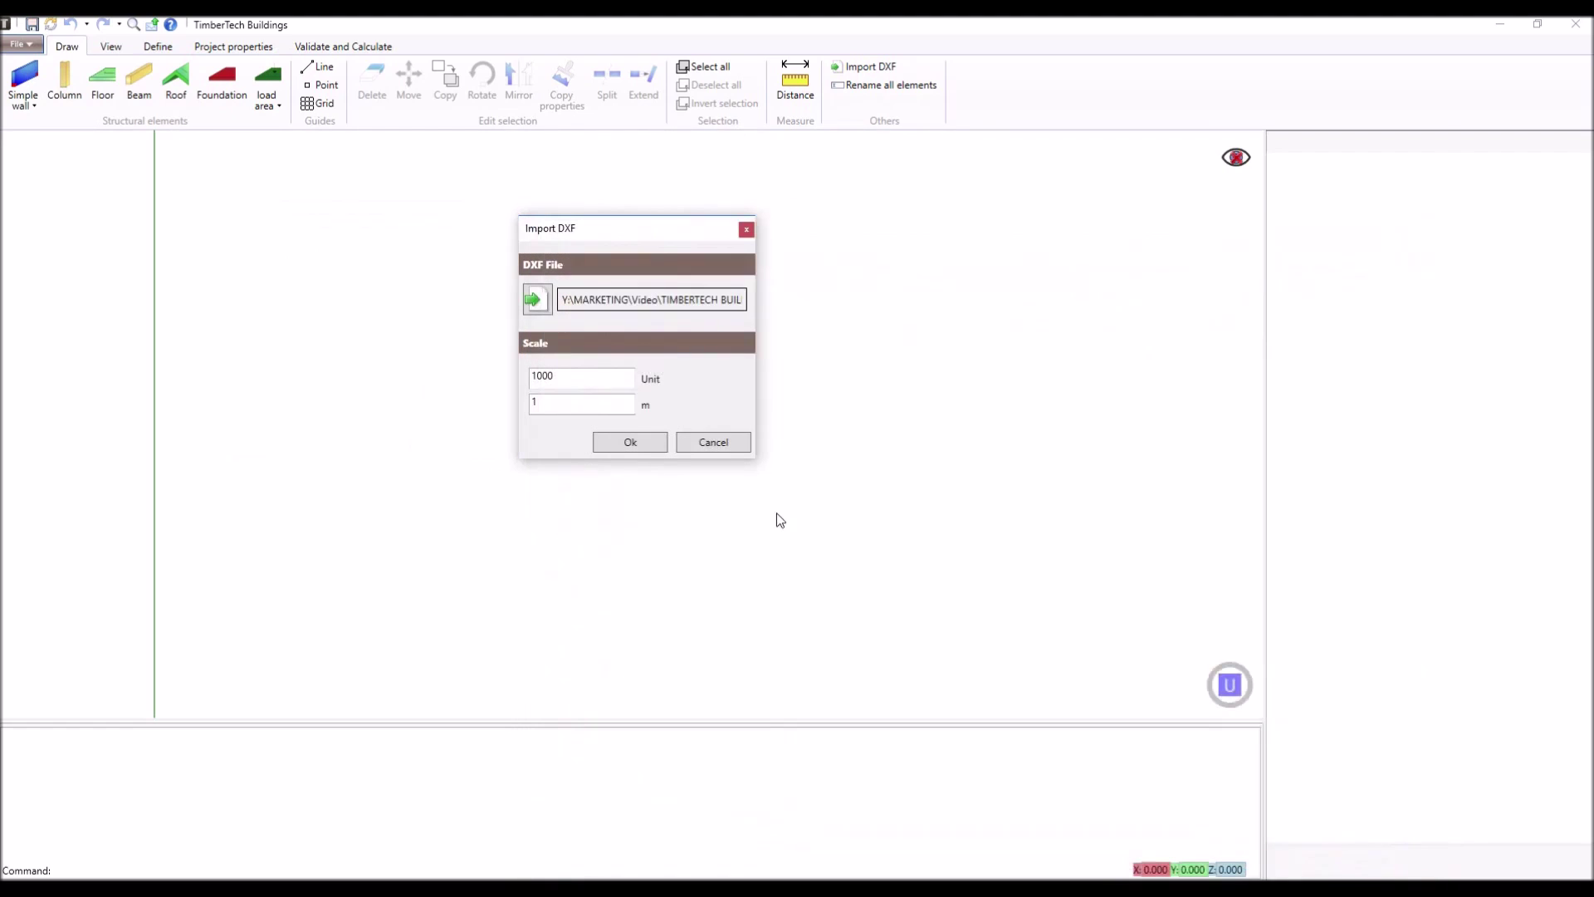
Set the DXF scale to 1 unit per 1 m and import the drawing.
double_click(570, 377)
text(1)
click(630, 443)
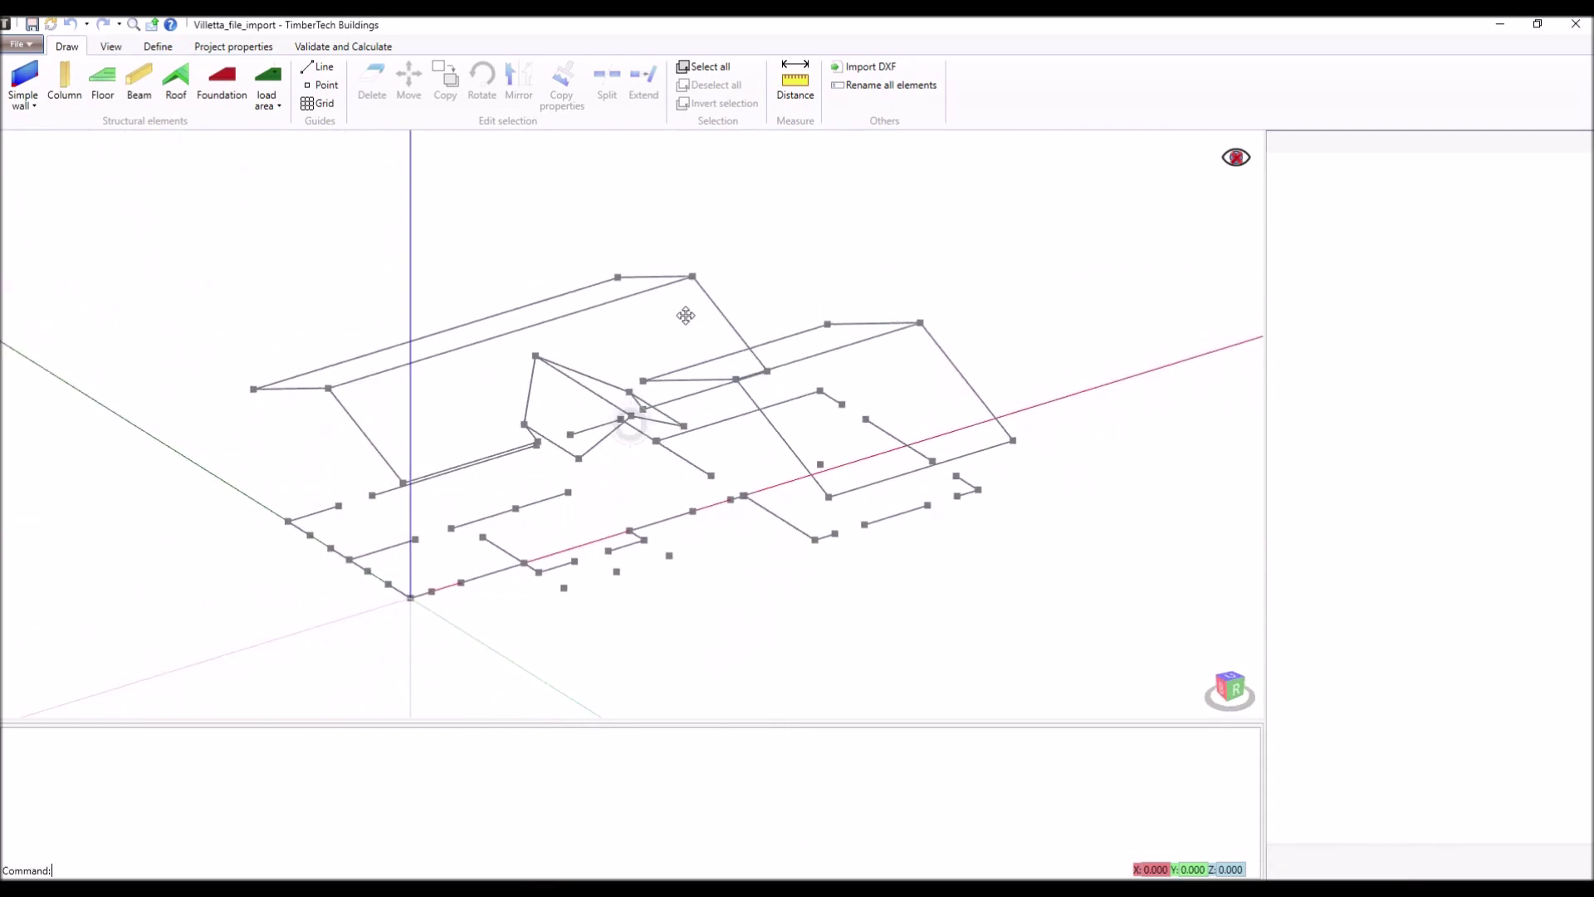
Examine the 3D guide lines and the geometry of a sloping roof guide line.
middle_drag(686, 315, 688, 303)
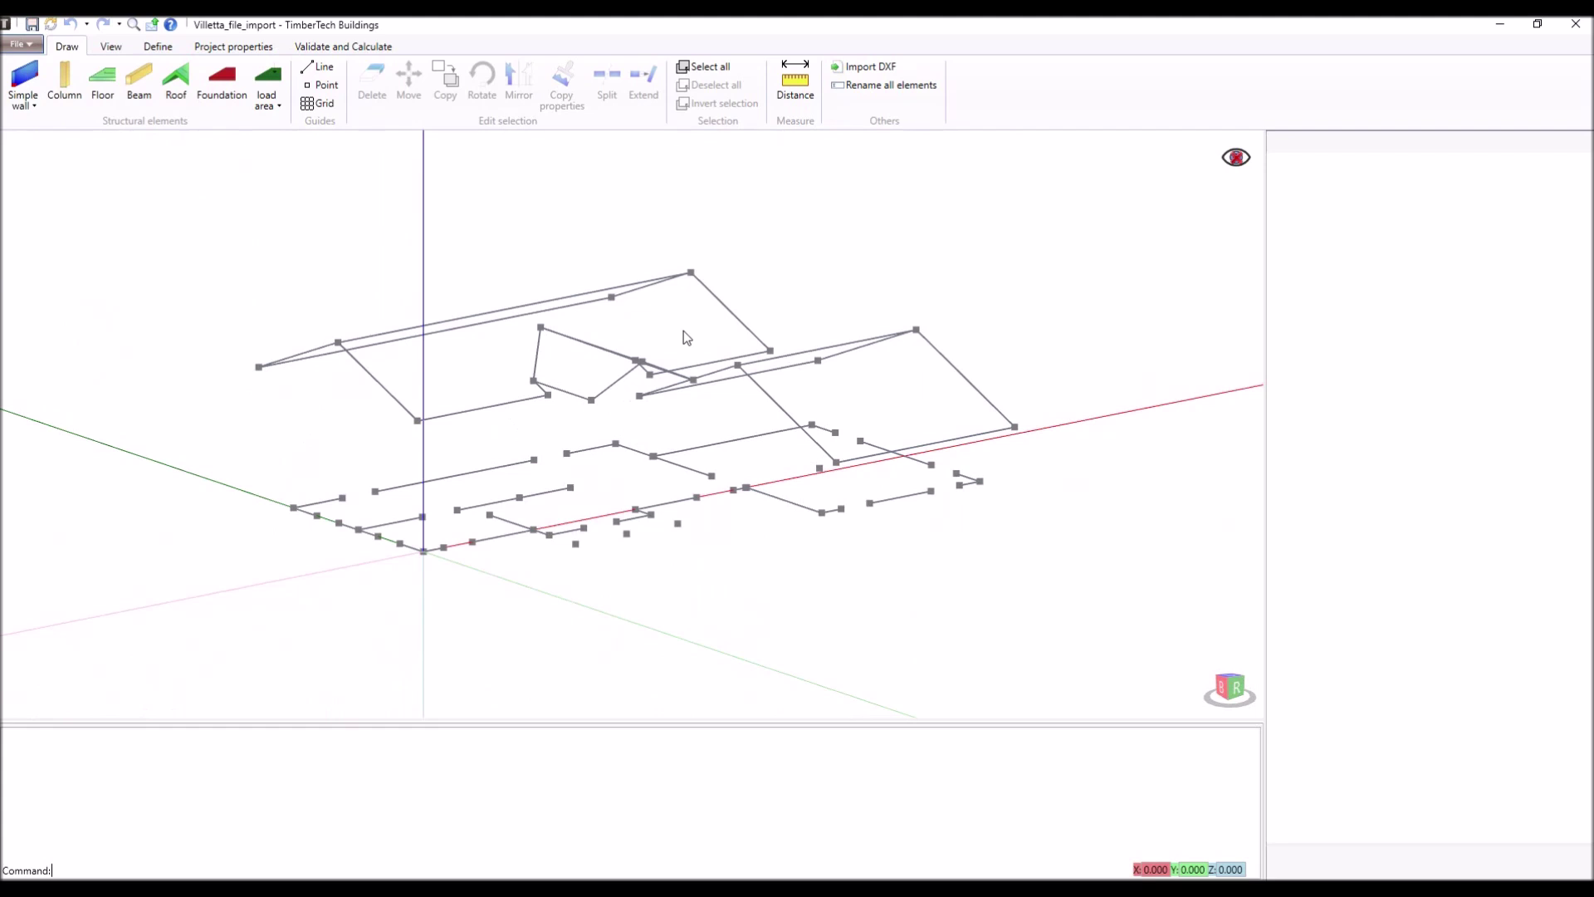
middle_drag(684, 331, 811, 501)
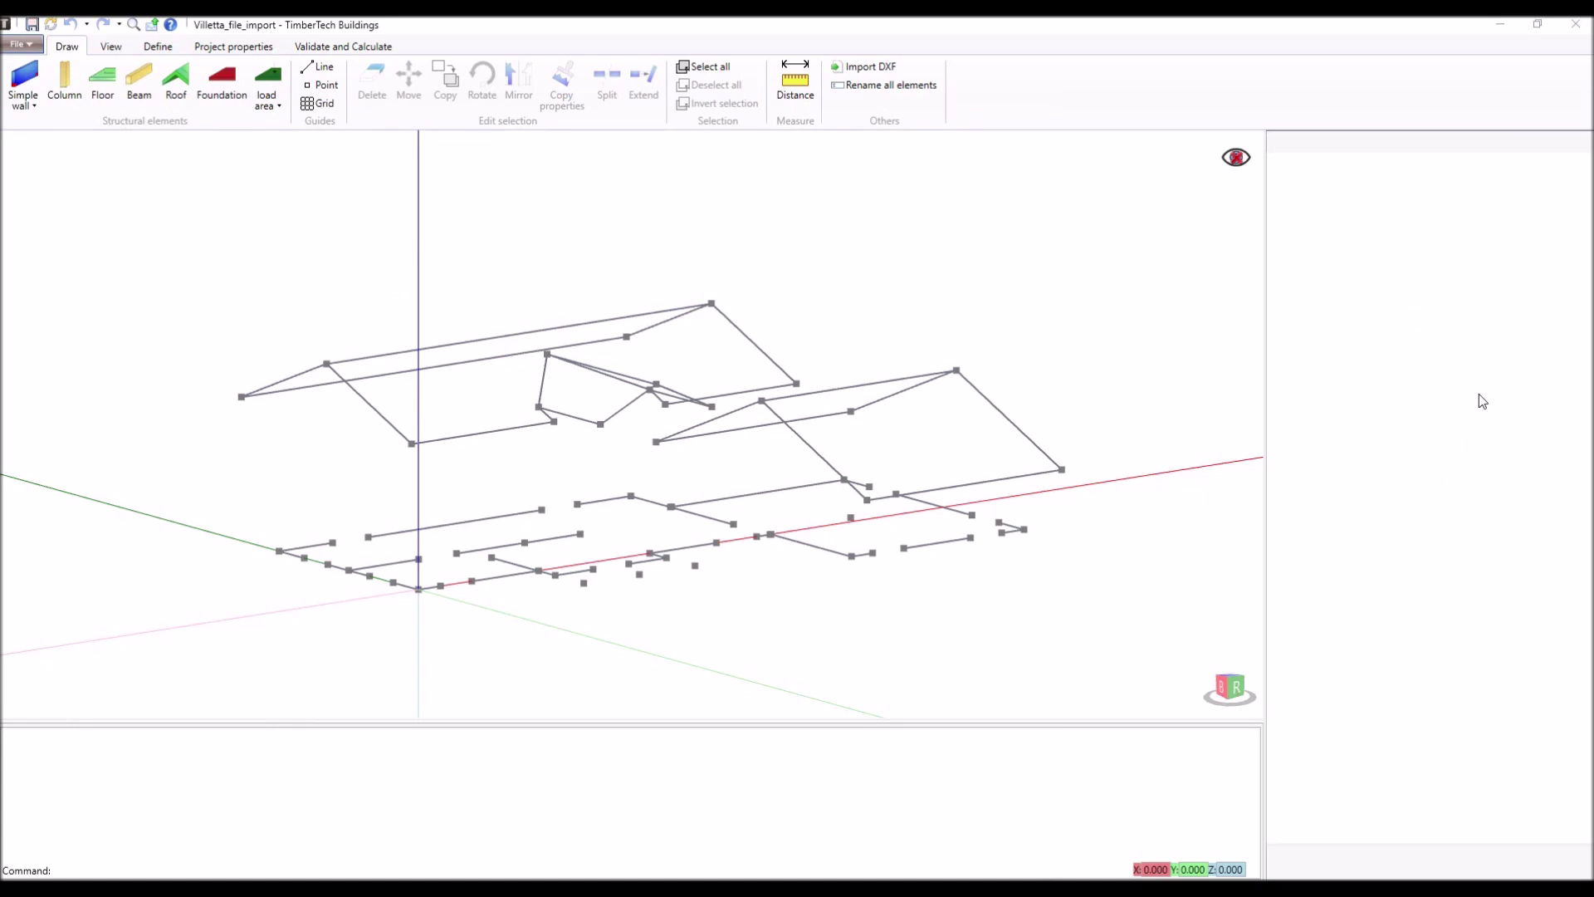
click(804, 446)
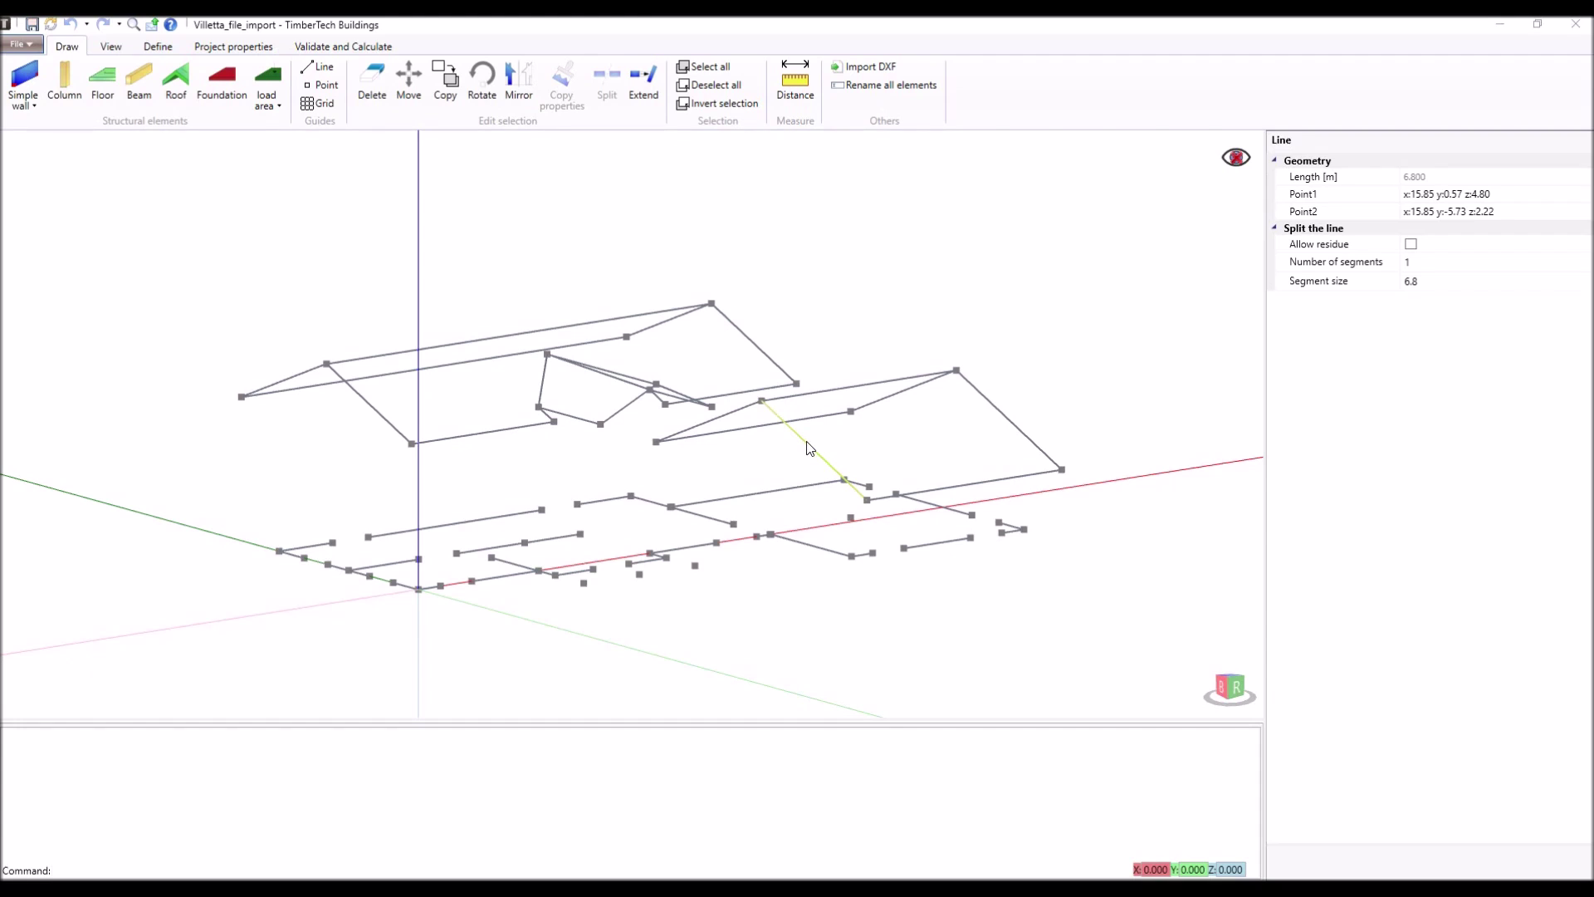
Draw three simple walls along the Y axis: from 0,8.3,0 to 0,6.8,0, from 0,5.4,0 to 0,2.9,0, and from 0,1.5,0 to the origin.
click(23, 76)
click(279, 551)
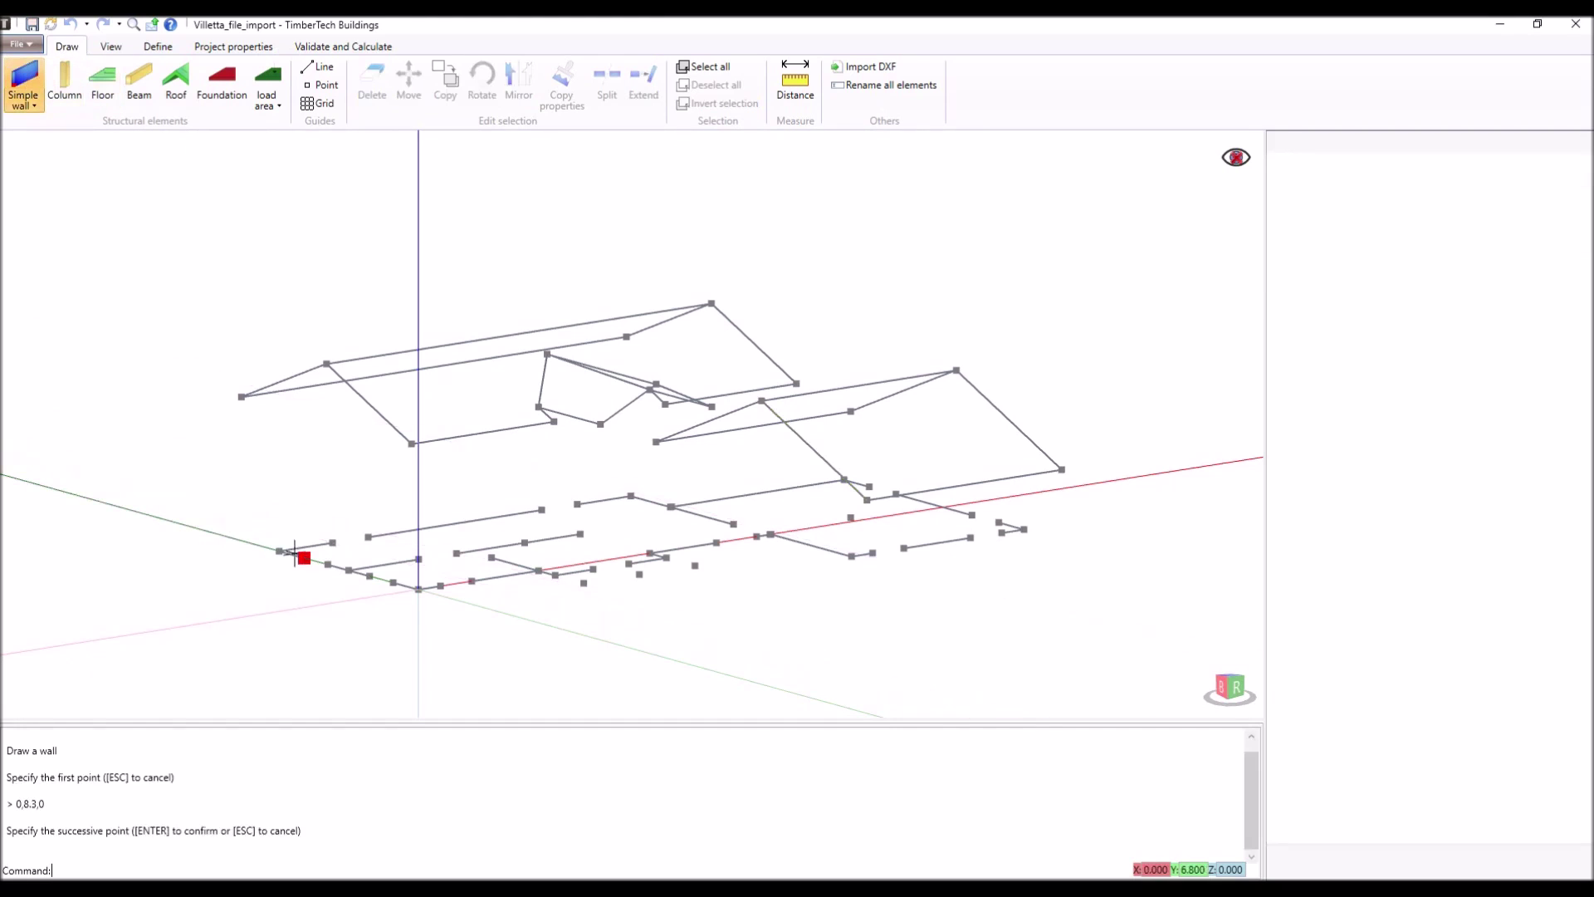
click(305, 558)
click(327, 564)
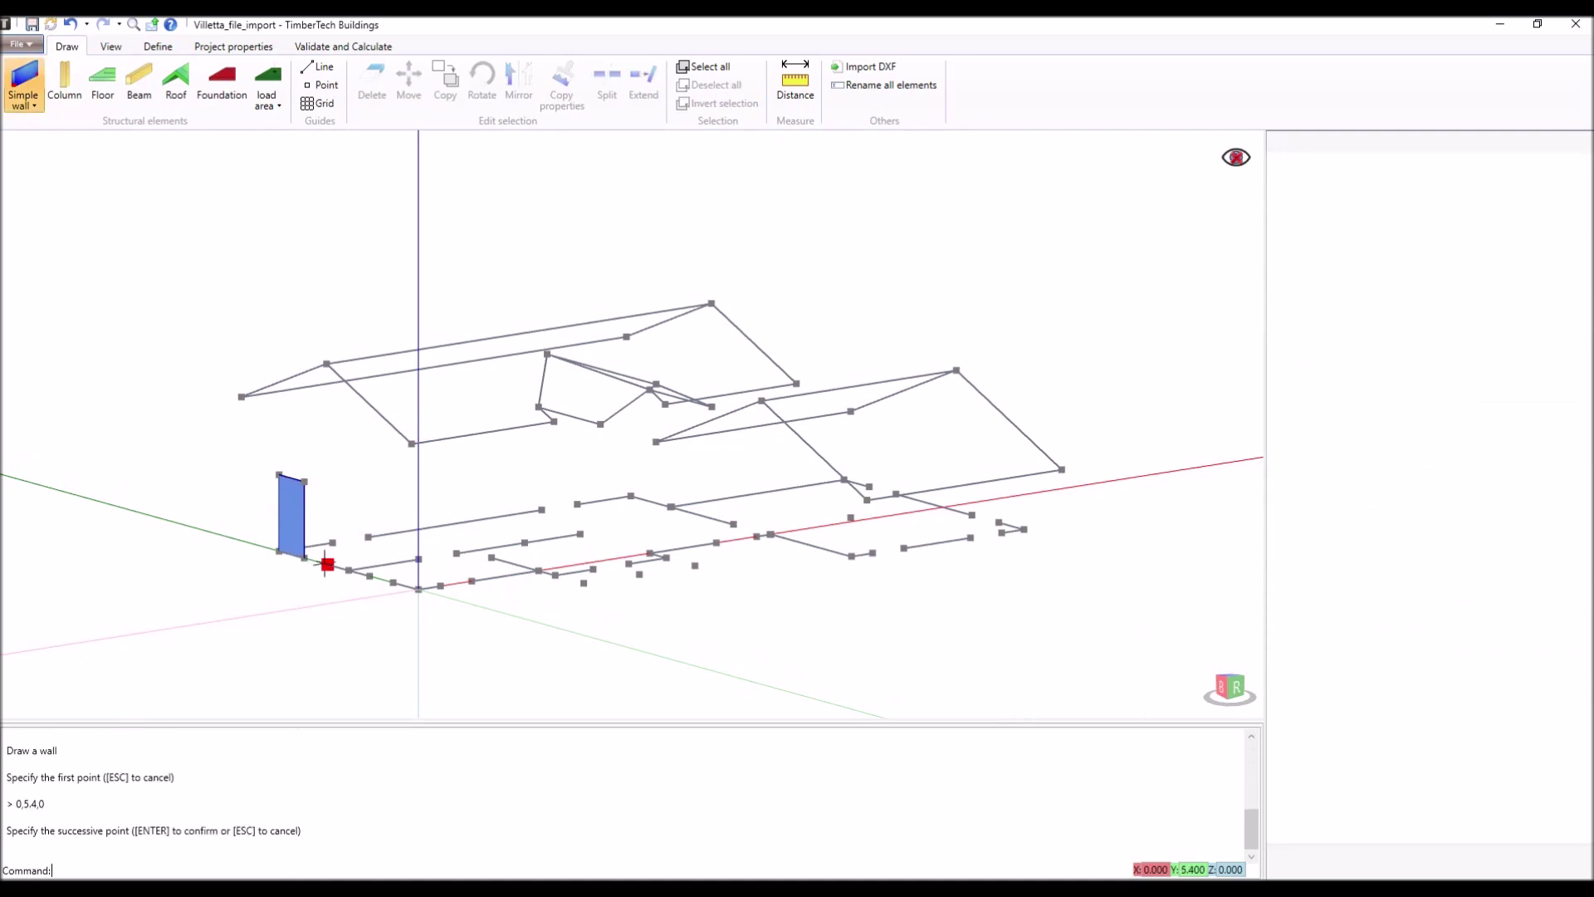
click(370, 574)
click(394, 582)
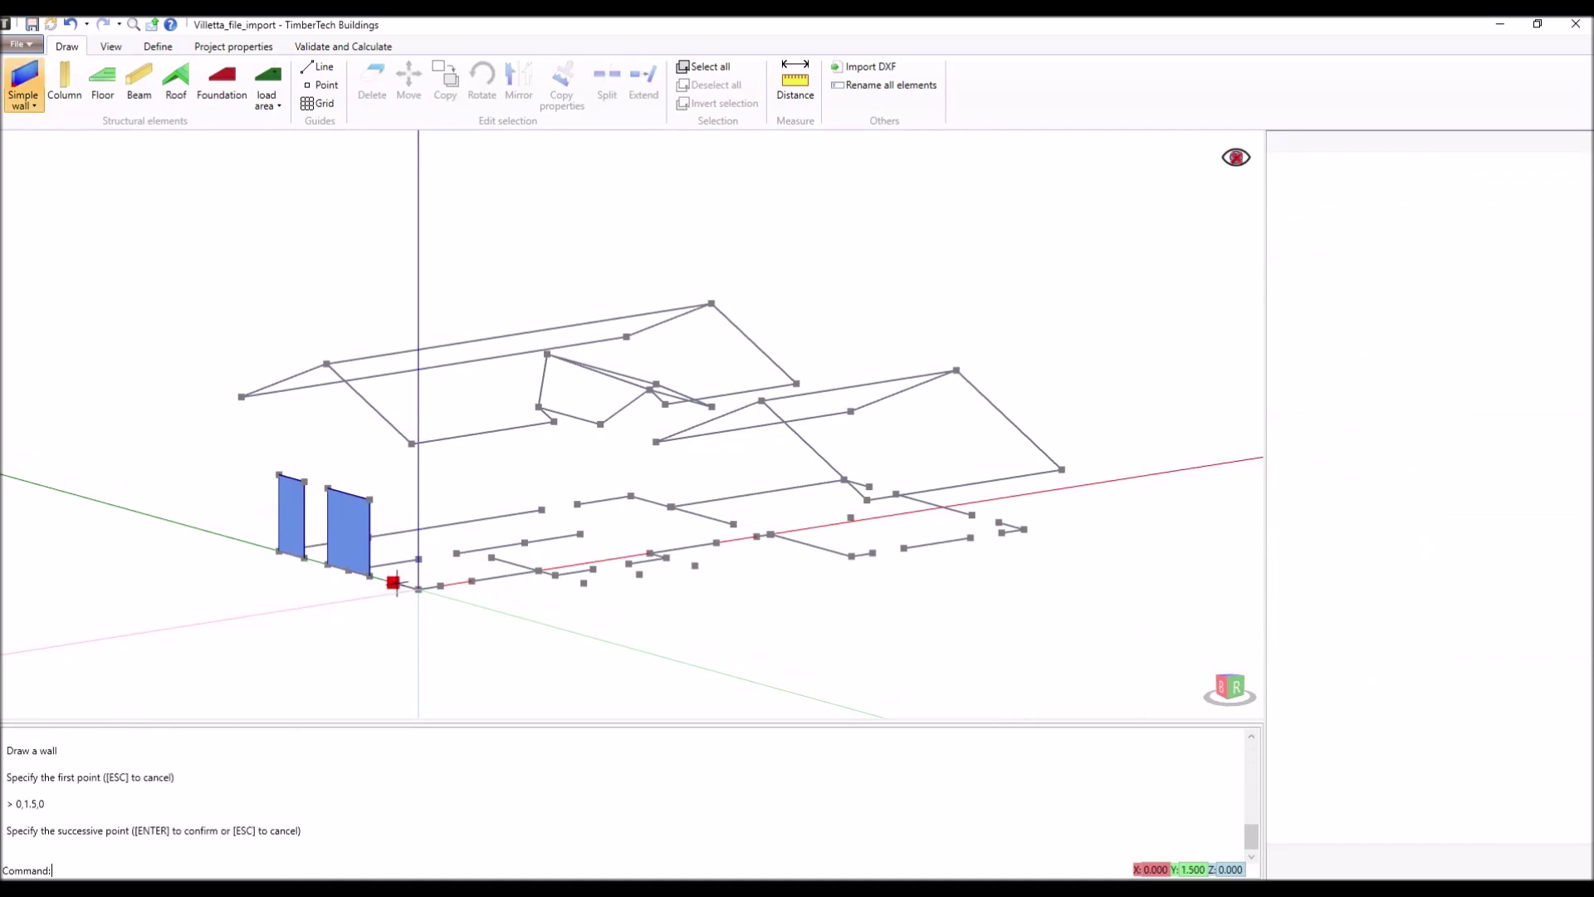
click(419, 588)
key(Escape)
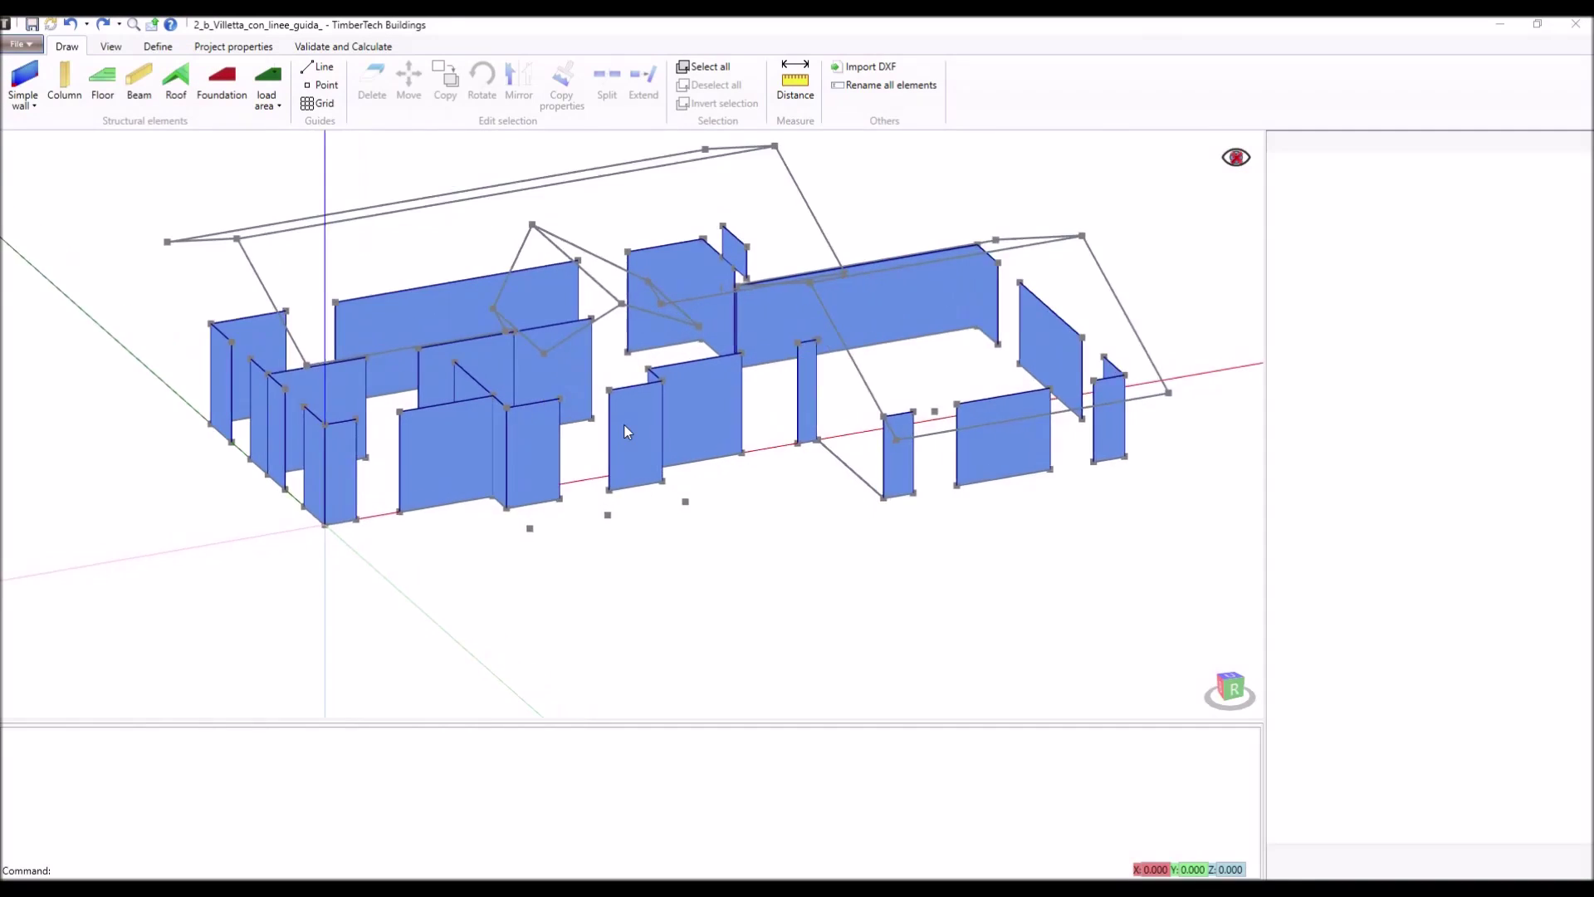
Place three columns on the free-standing guide points in front of the building, the last one at 10.4,-2.7,0.
scroll(627, 431, up, 3)
click(64, 83)
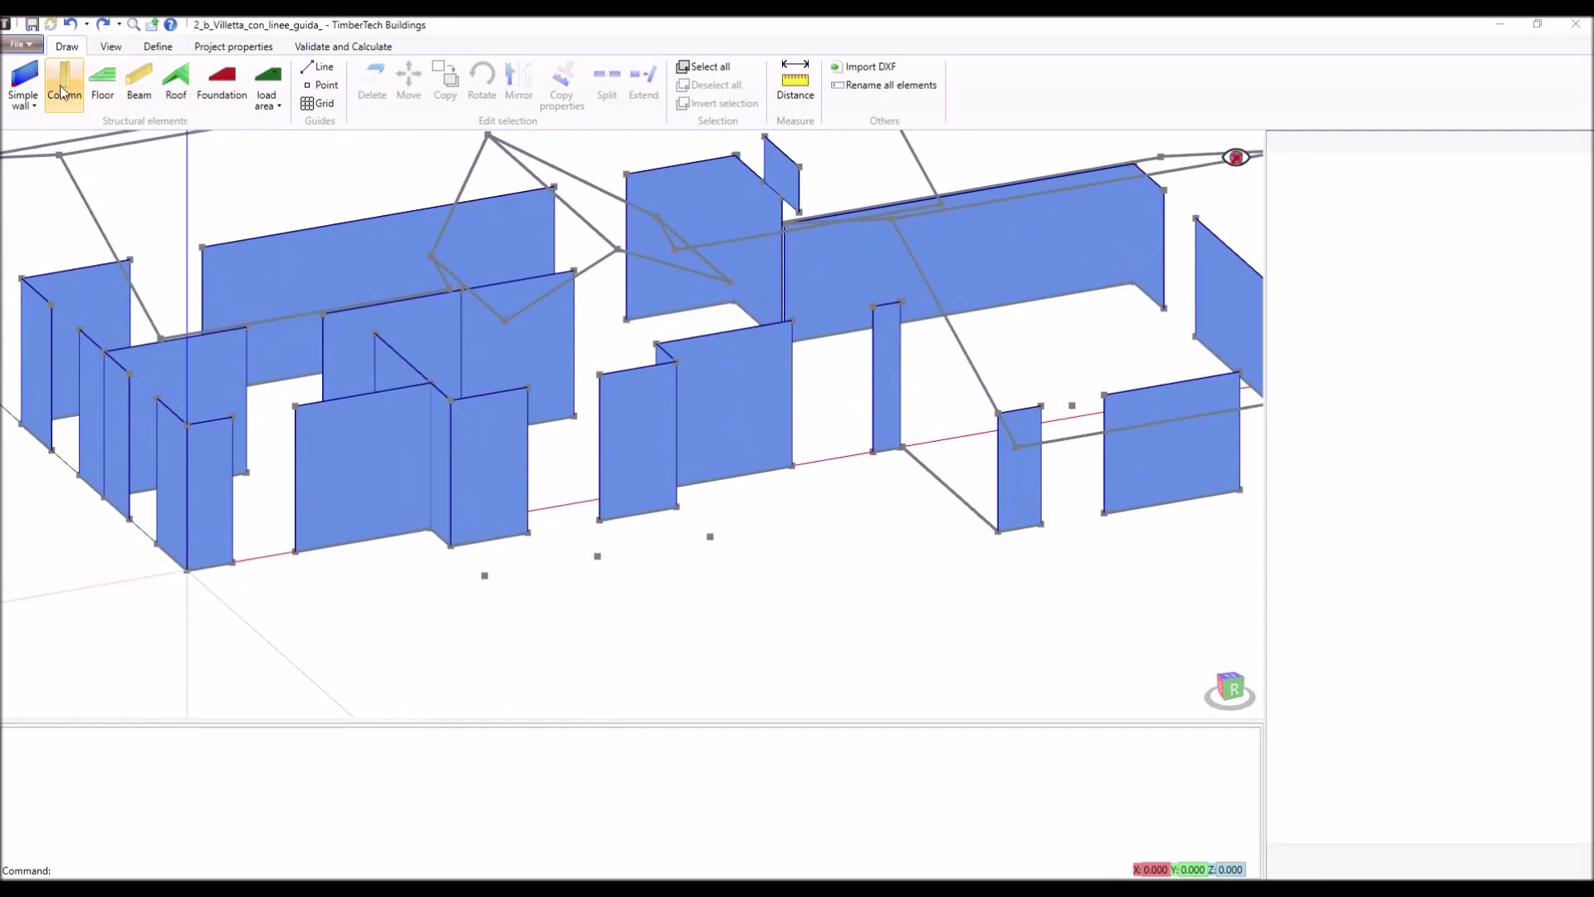
click(478, 577)
click(597, 557)
click(705, 545)
key(Return)
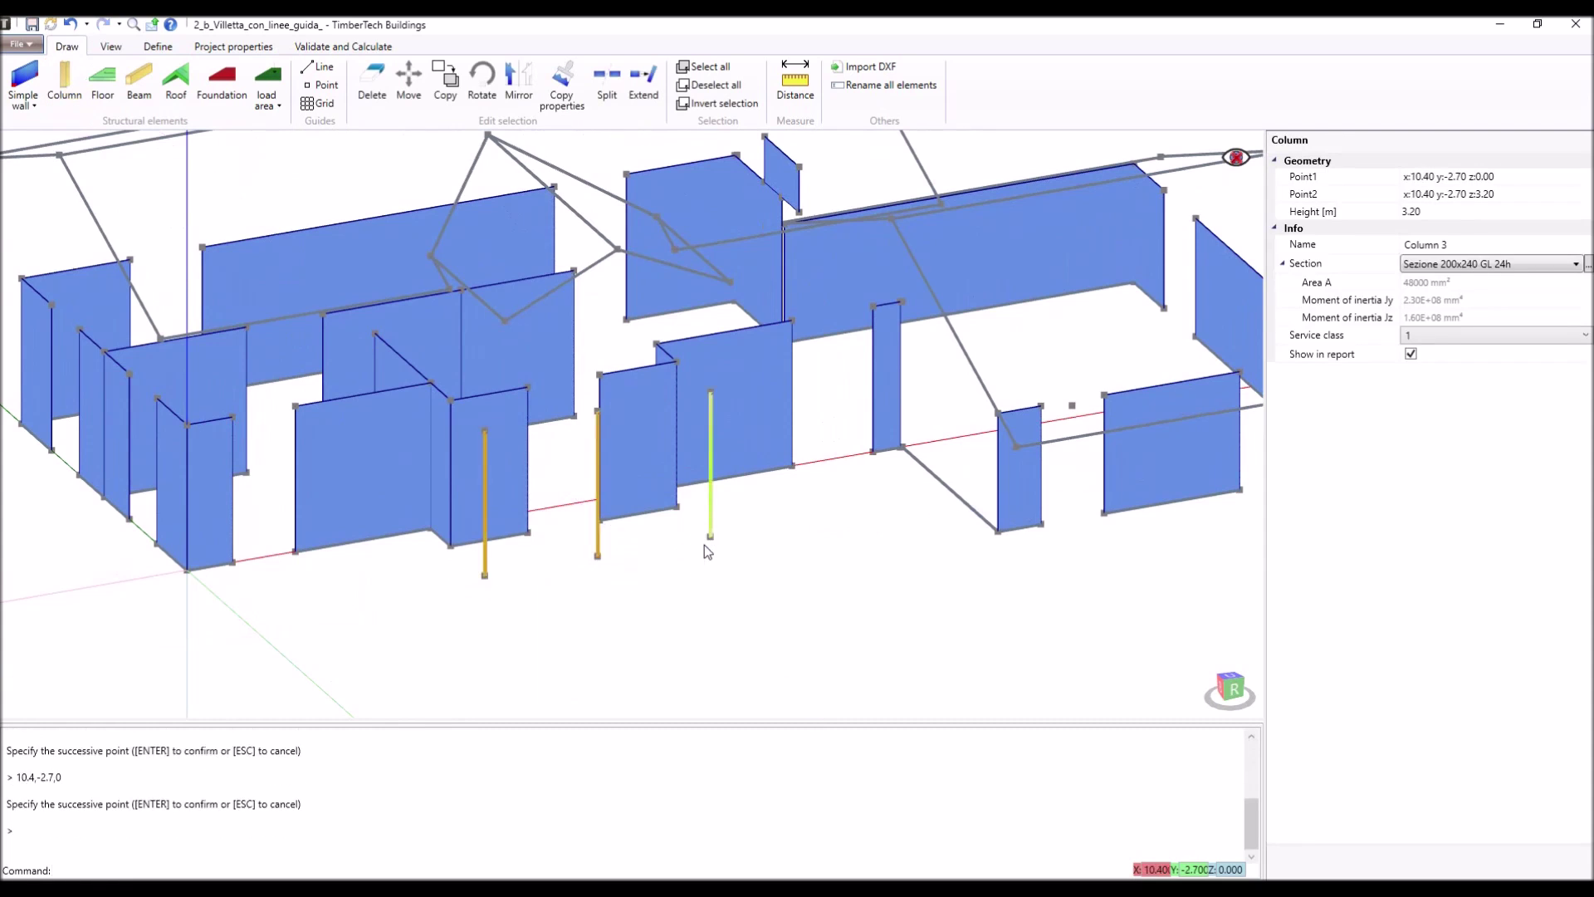
Draw beams across the two wall openings along the Y axis at wall-top height, and start another beam at 1,0,3.2.
scroll(704, 544, down, 3)
middle_drag(347, 430, 568, 518)
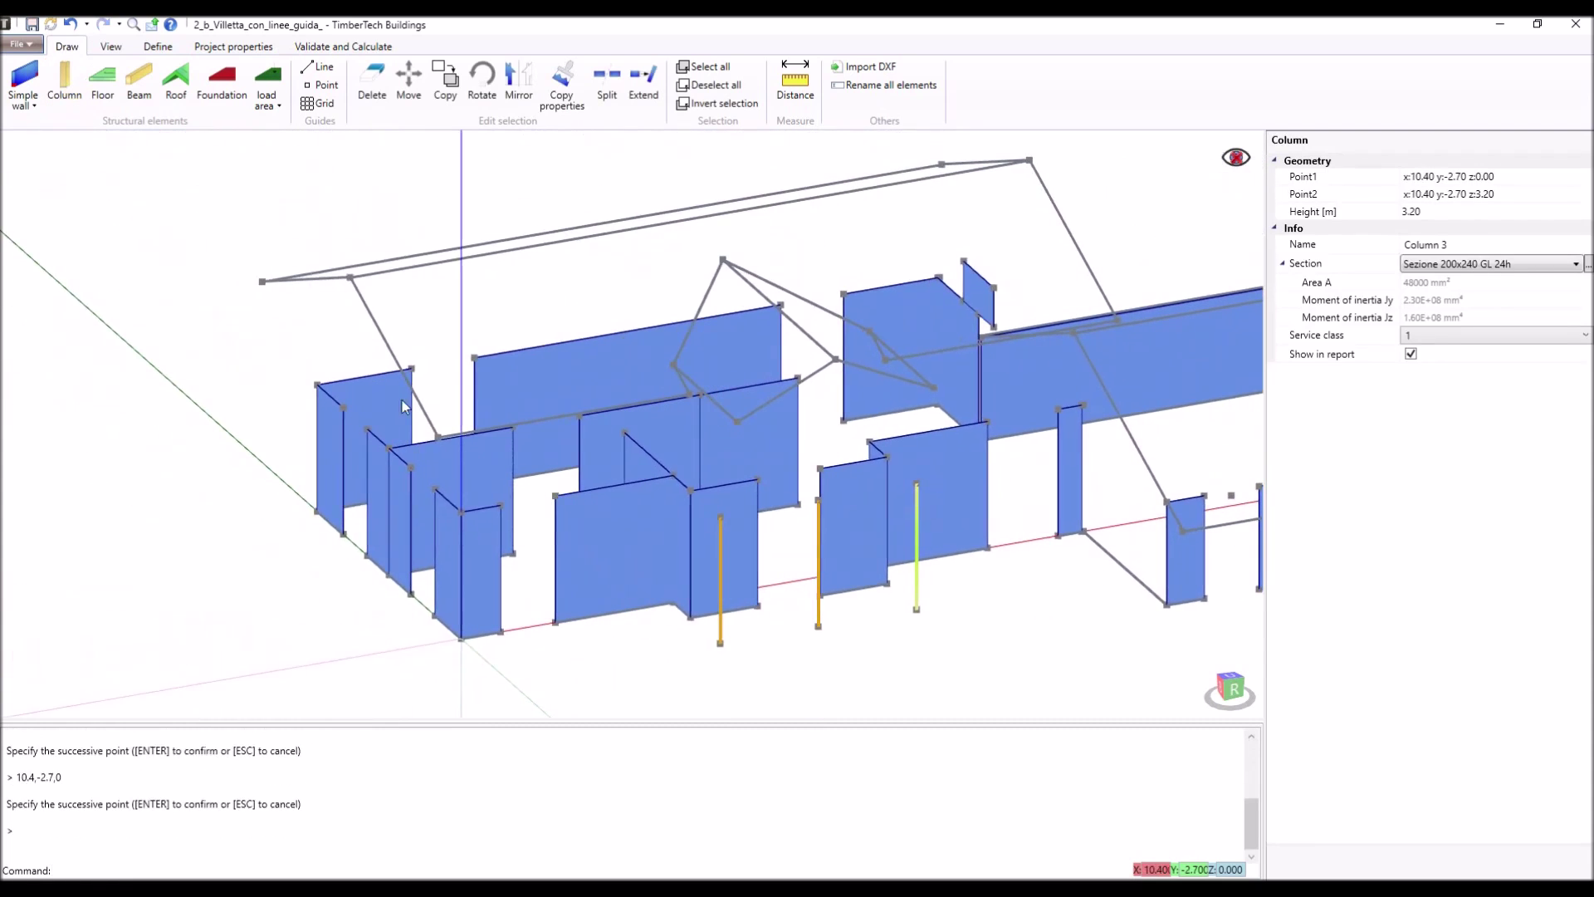
click(139, 83)
scroll(631, 425, up, 4)
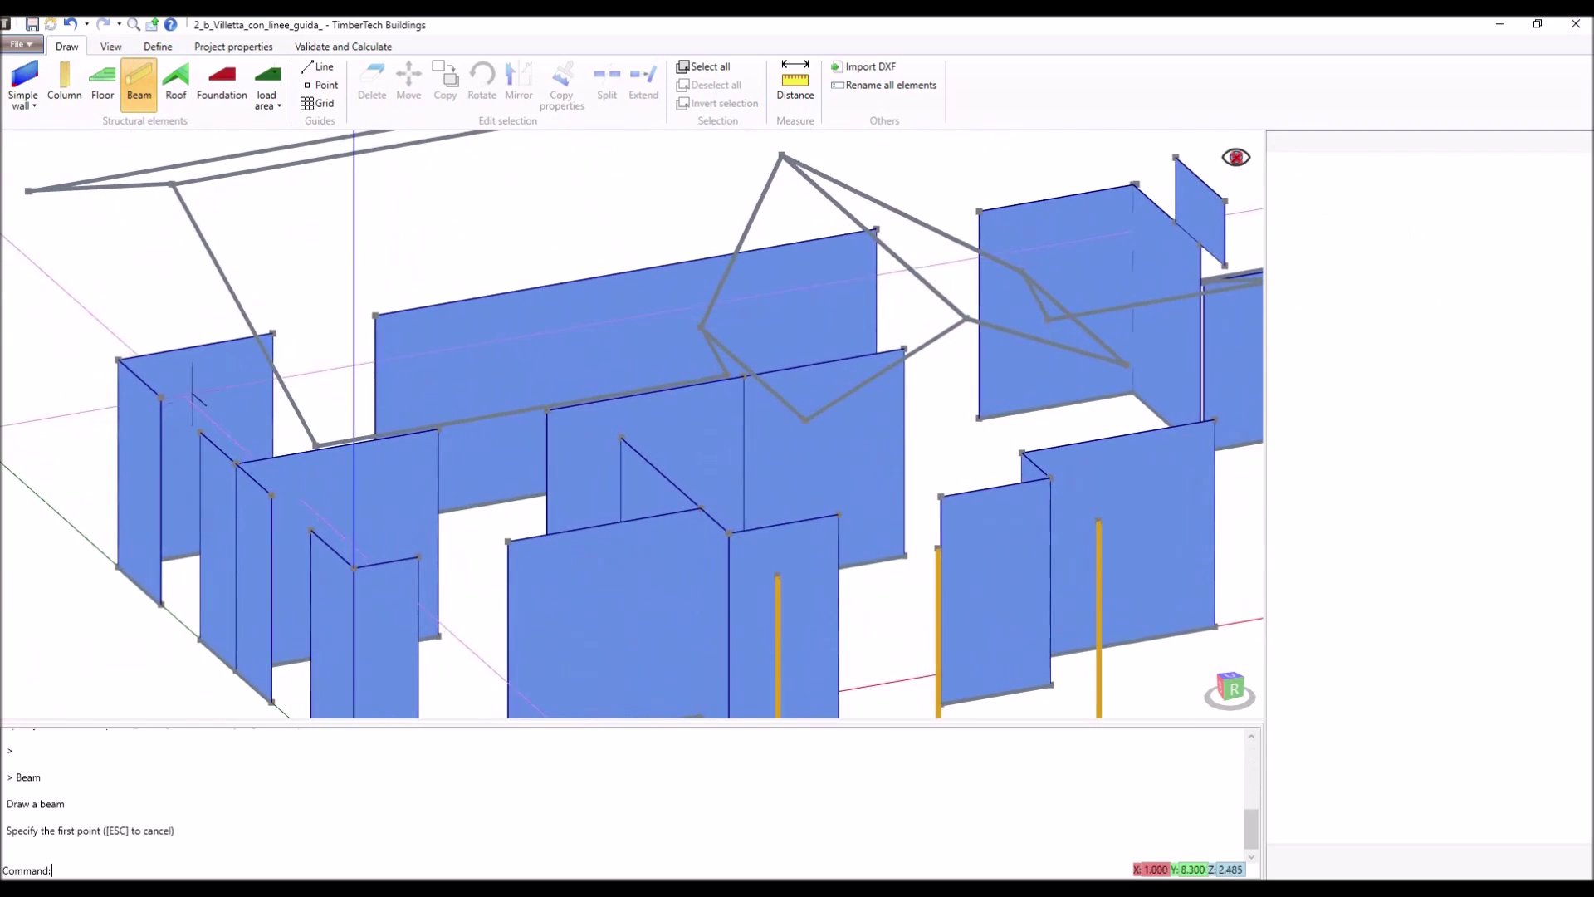
click(161, 397)
click(199, 431)
key(Return)
click(272, 496)
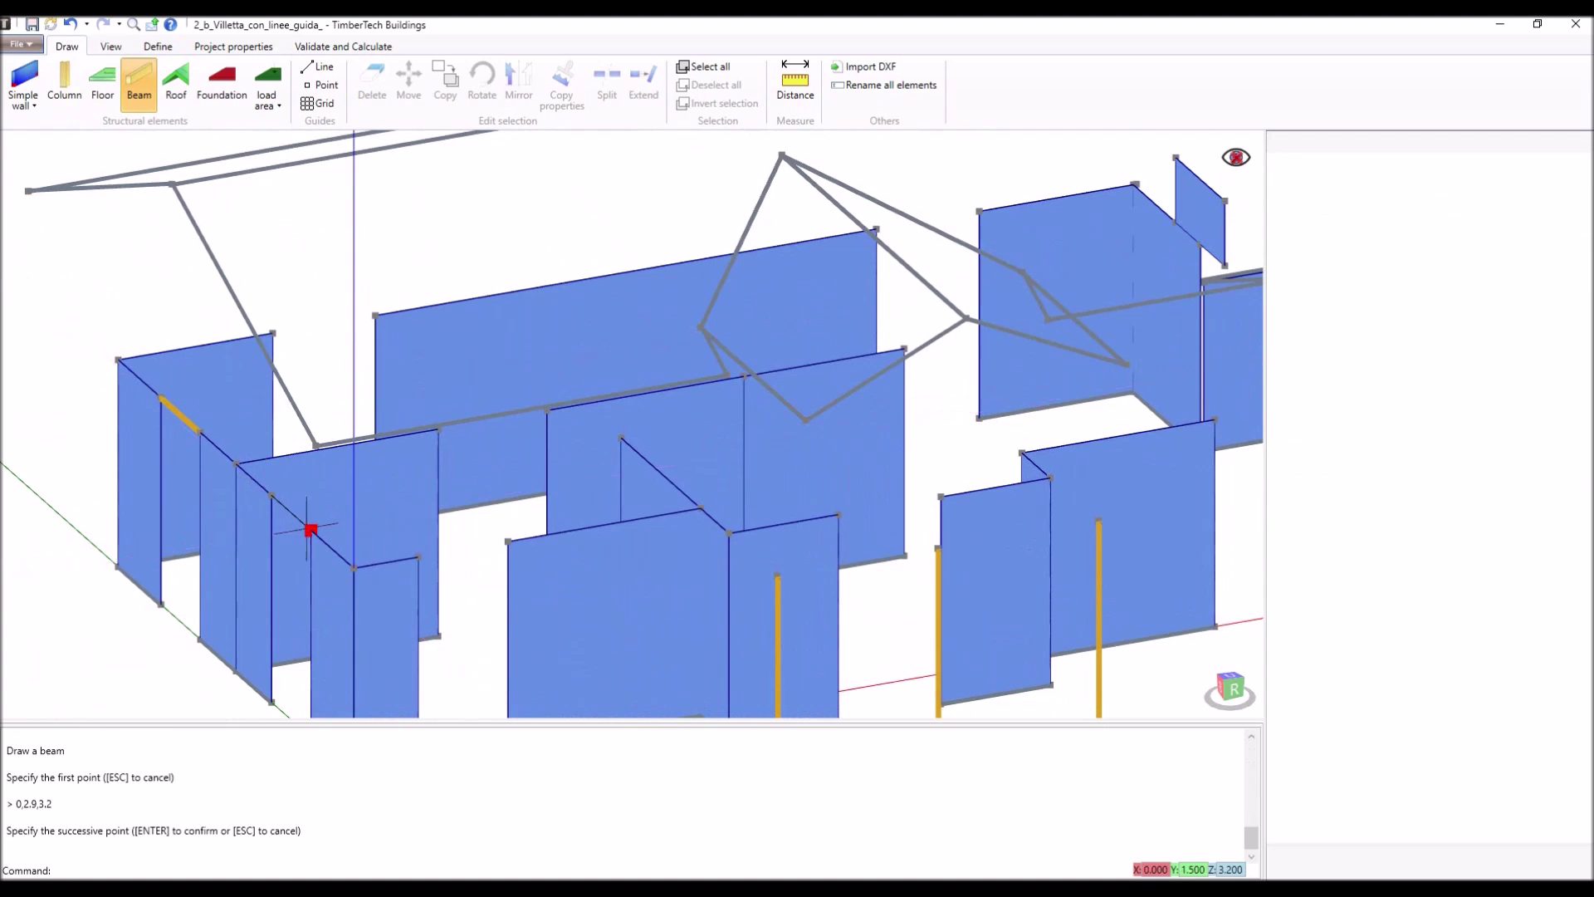
click(308, 530)
key(Return)
click(417, 556)
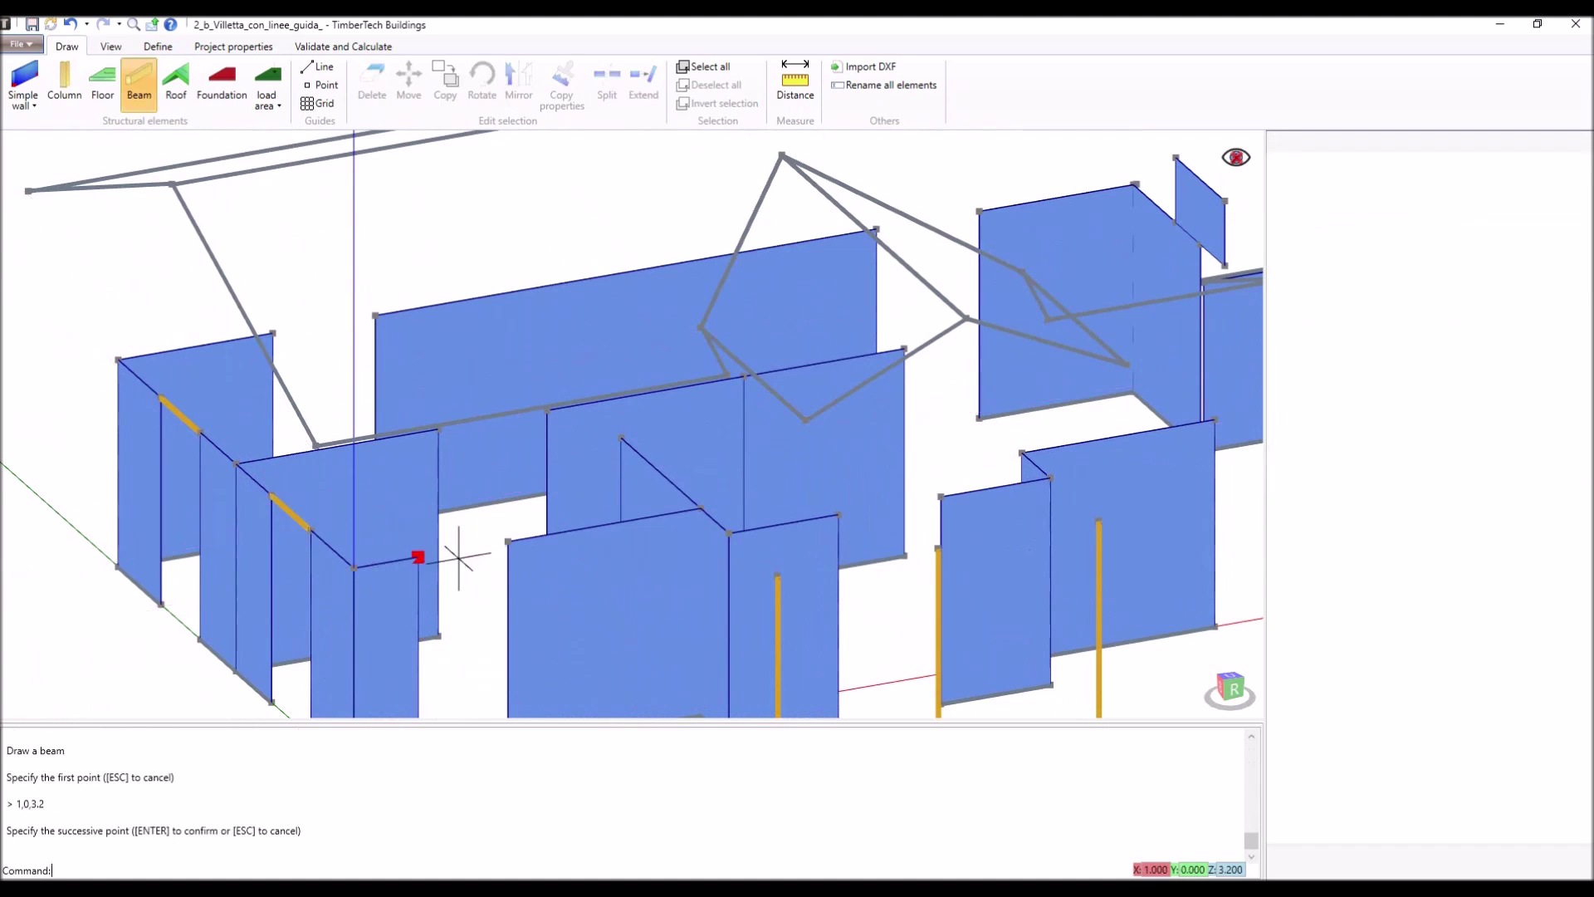
Draw a floor from 13.4,8.3,3.2 through 13.4,0,3.2 and 15.85,0,3.2 to 15.8,8.3,3.2.
click(104, 88)
click(524, 275)
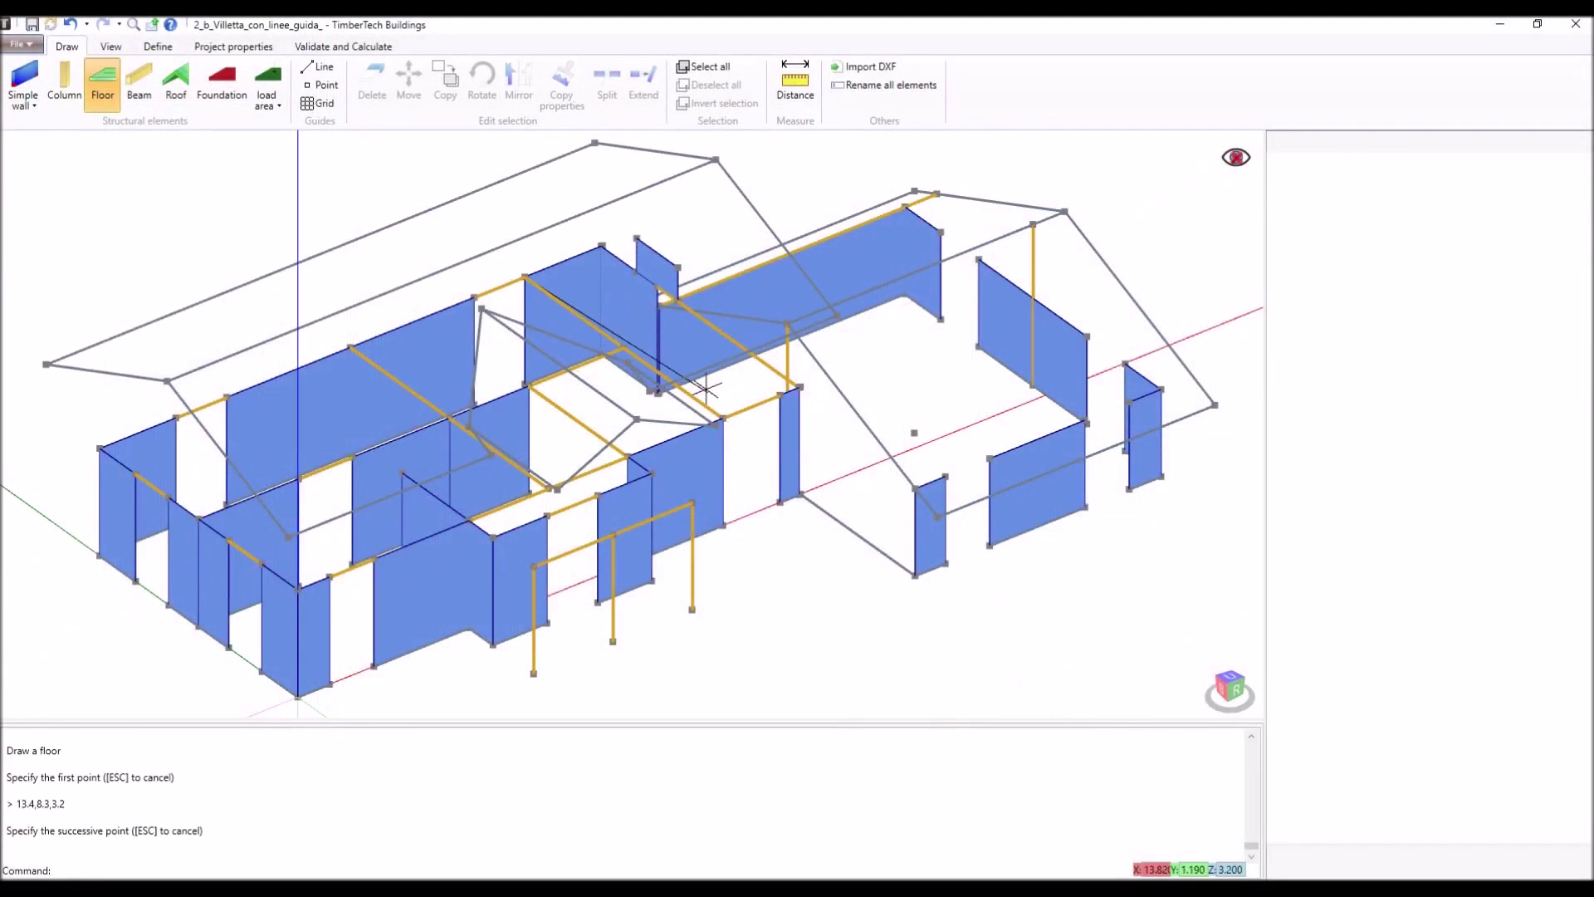
click(720, 417)
click(799, 387)
click(601, 248)
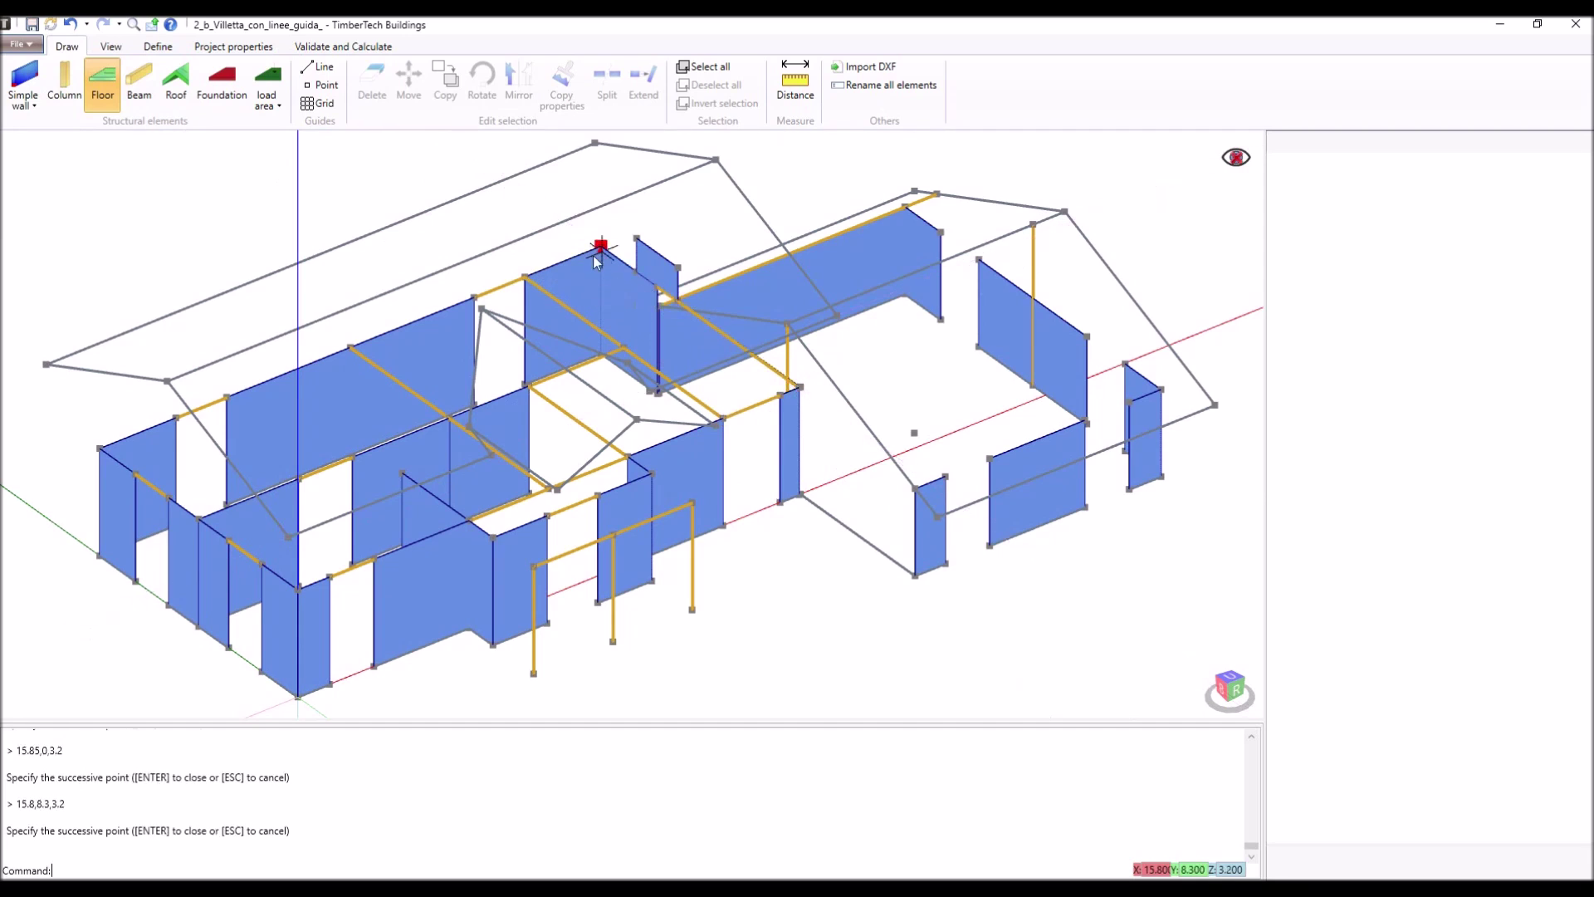
key(Return)
Draw the large floor over the main walls and column beams, ending through 10.4,-2.7,3.2, 10.4,0,3.2 and 13.4,0,3.2, and set its direction to 90°.
click(525, 274)
click(176, 416)
click(297, 589)
click(493, 536)
click(533, 567)
click(693, 502)
click(629, 455)
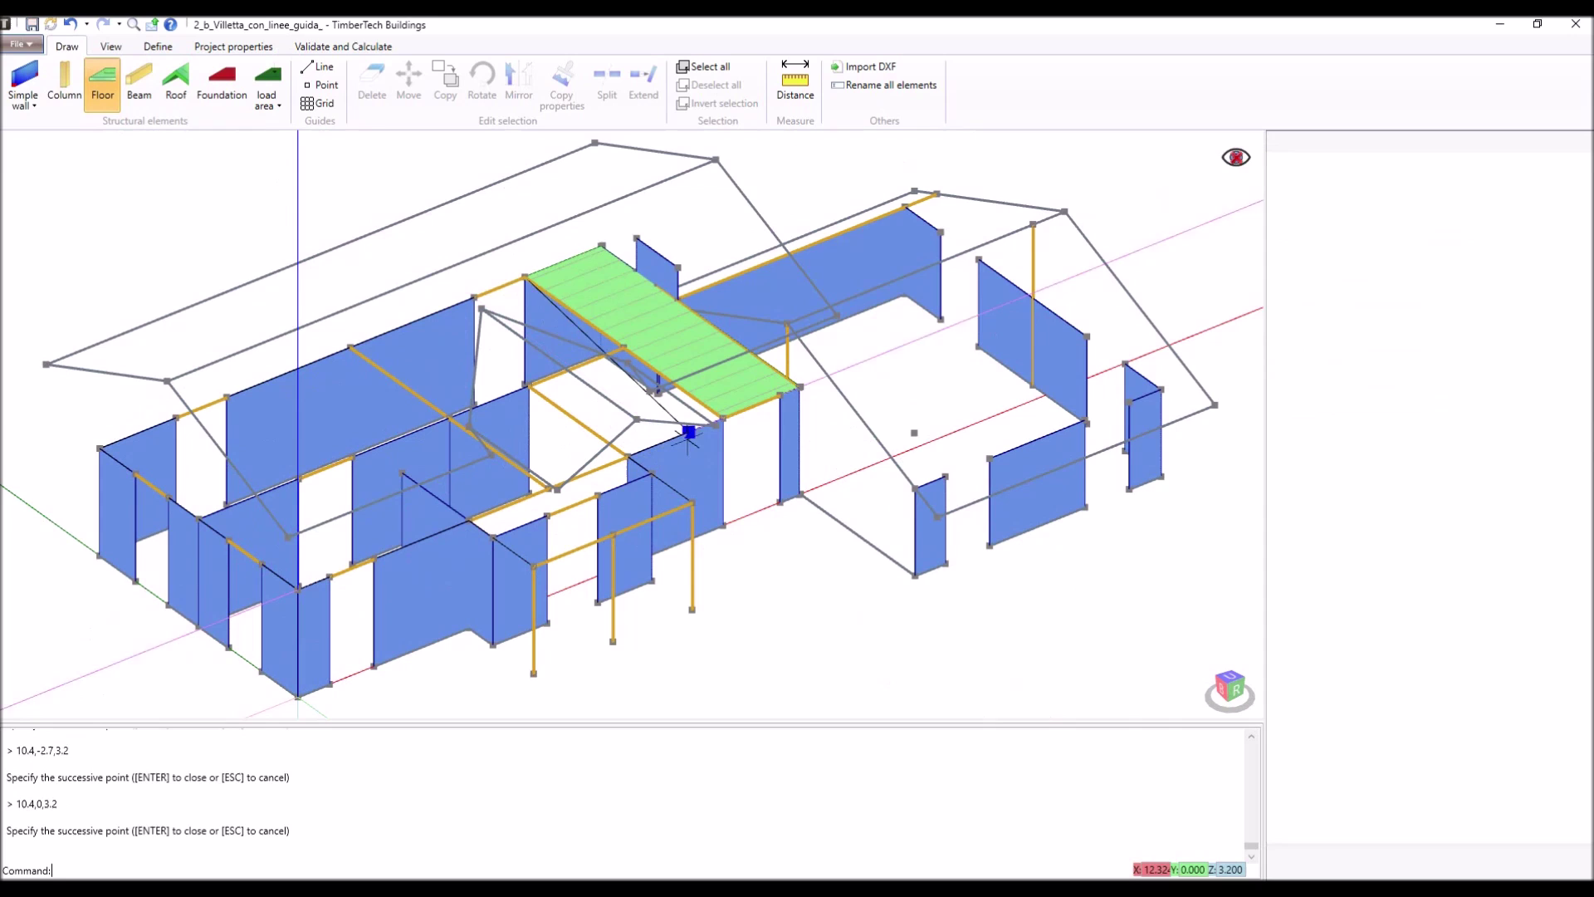
click(722, 417)
key(Return)
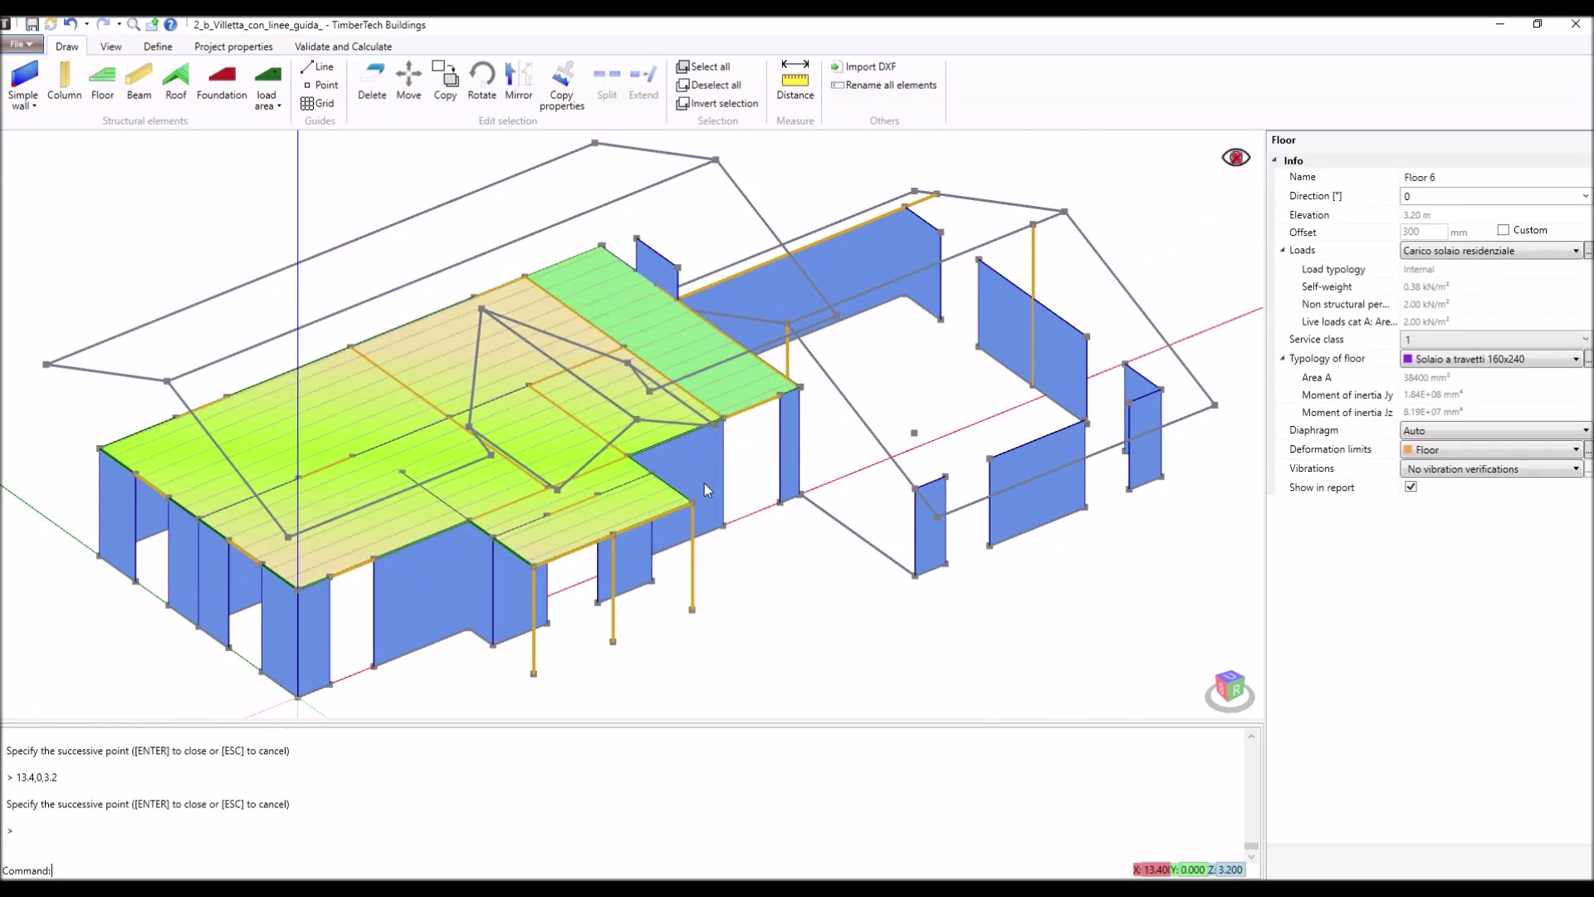
click(1420, 197)
text(90)
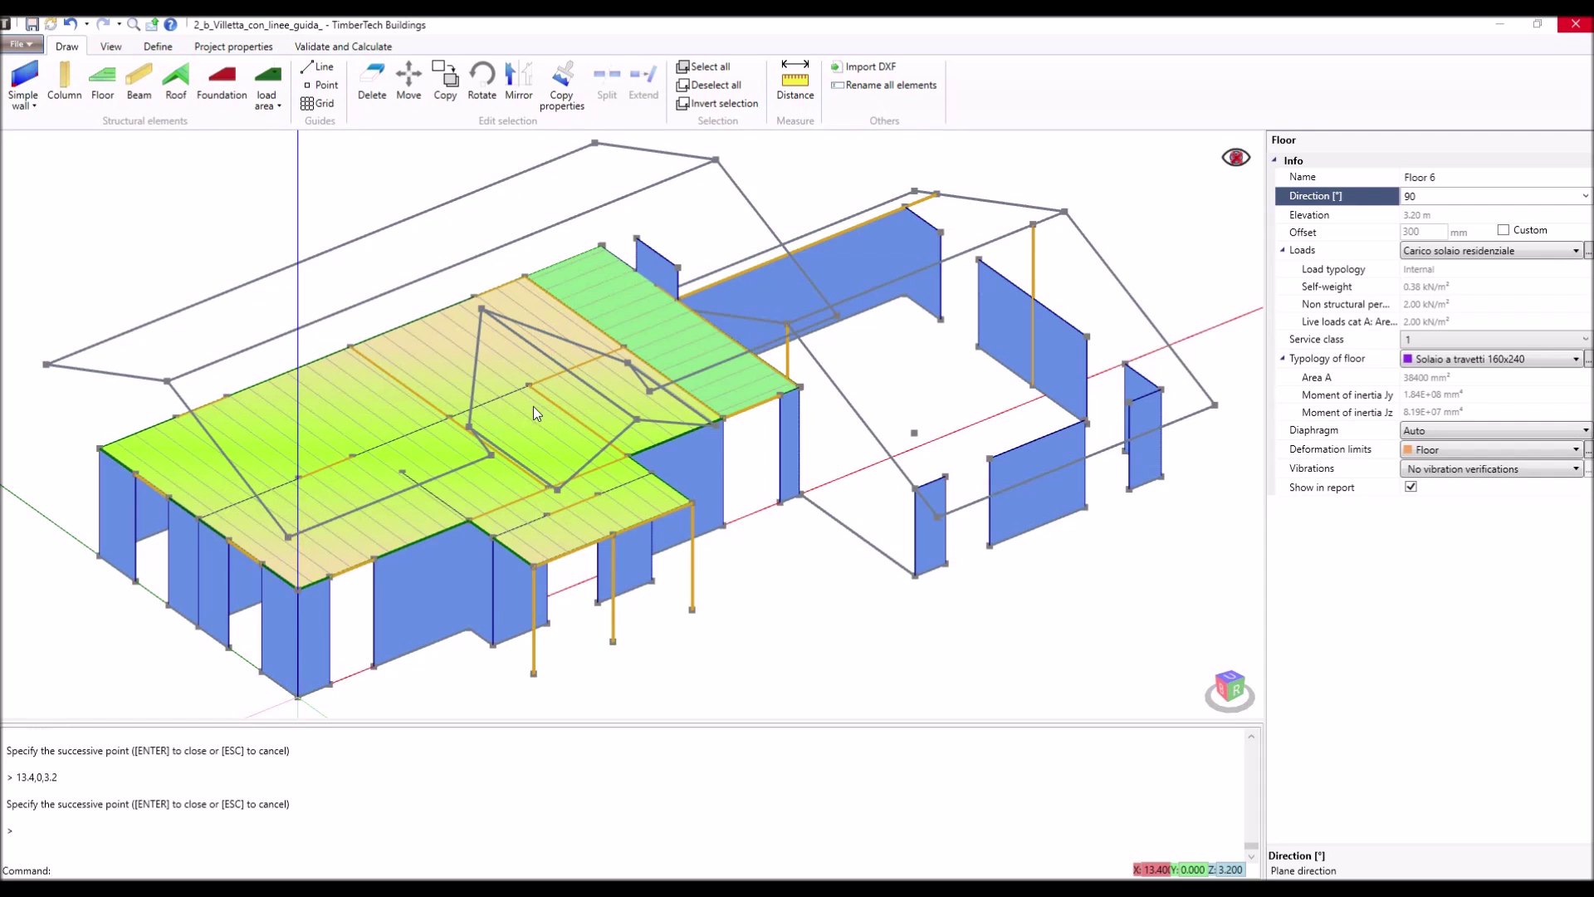
Draw upper-floor walls from 0,8.3,3.2 to 0,6.8,3.2 and from 0,5.4,3.2 to 0,2.9,3.2, and start another wall along the same edge.
click(25, 79)
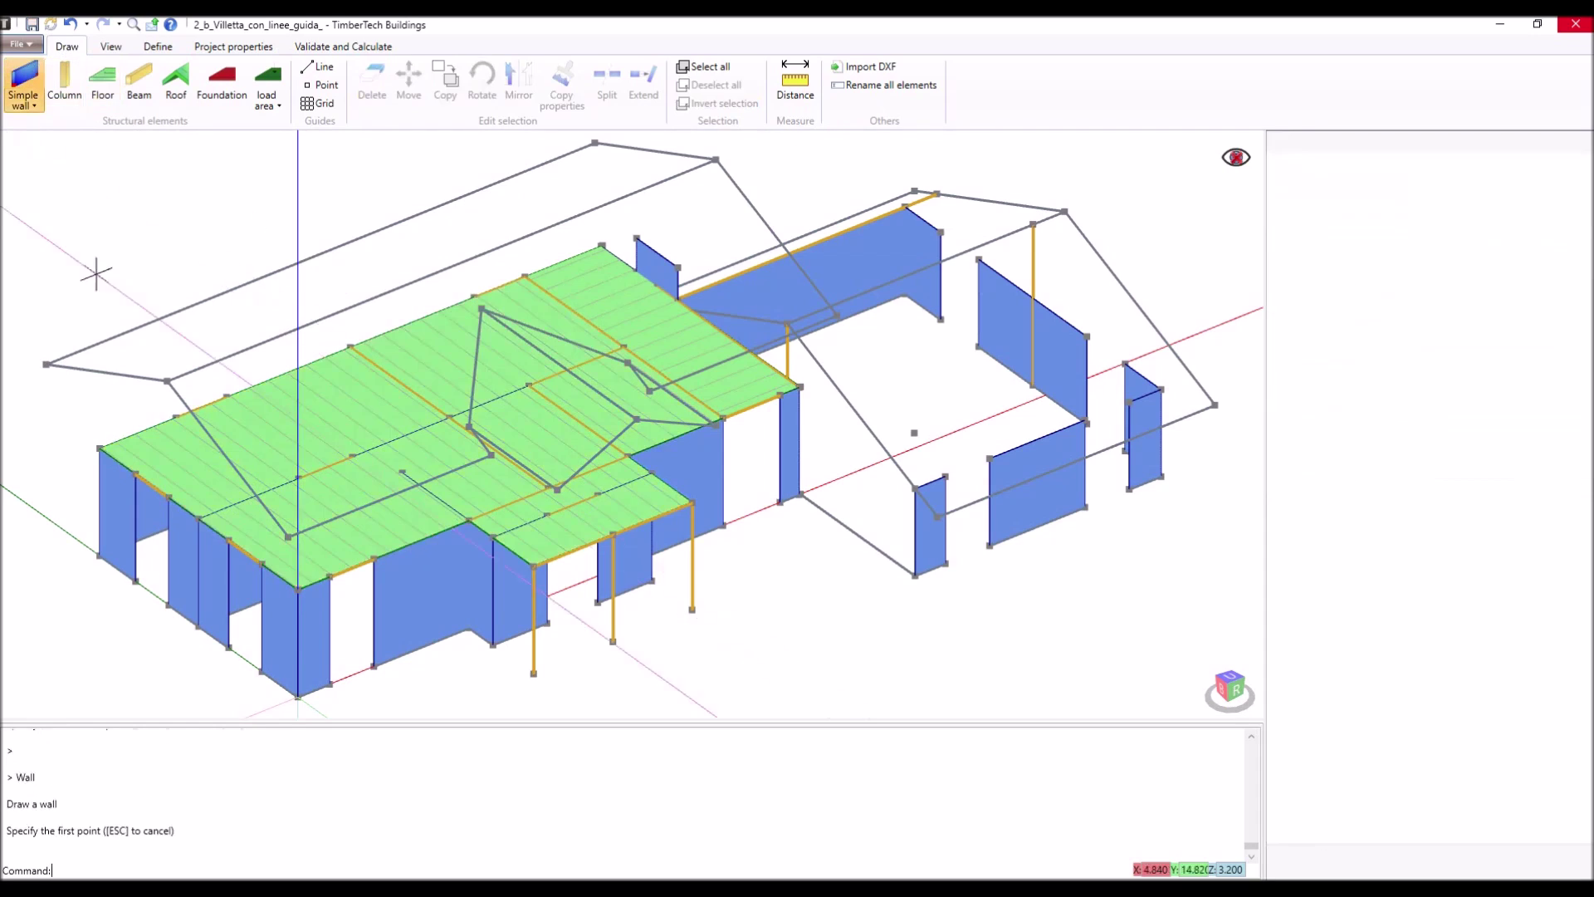
click(79, 434)
click(136, 456)
key(Return)
key(Return)
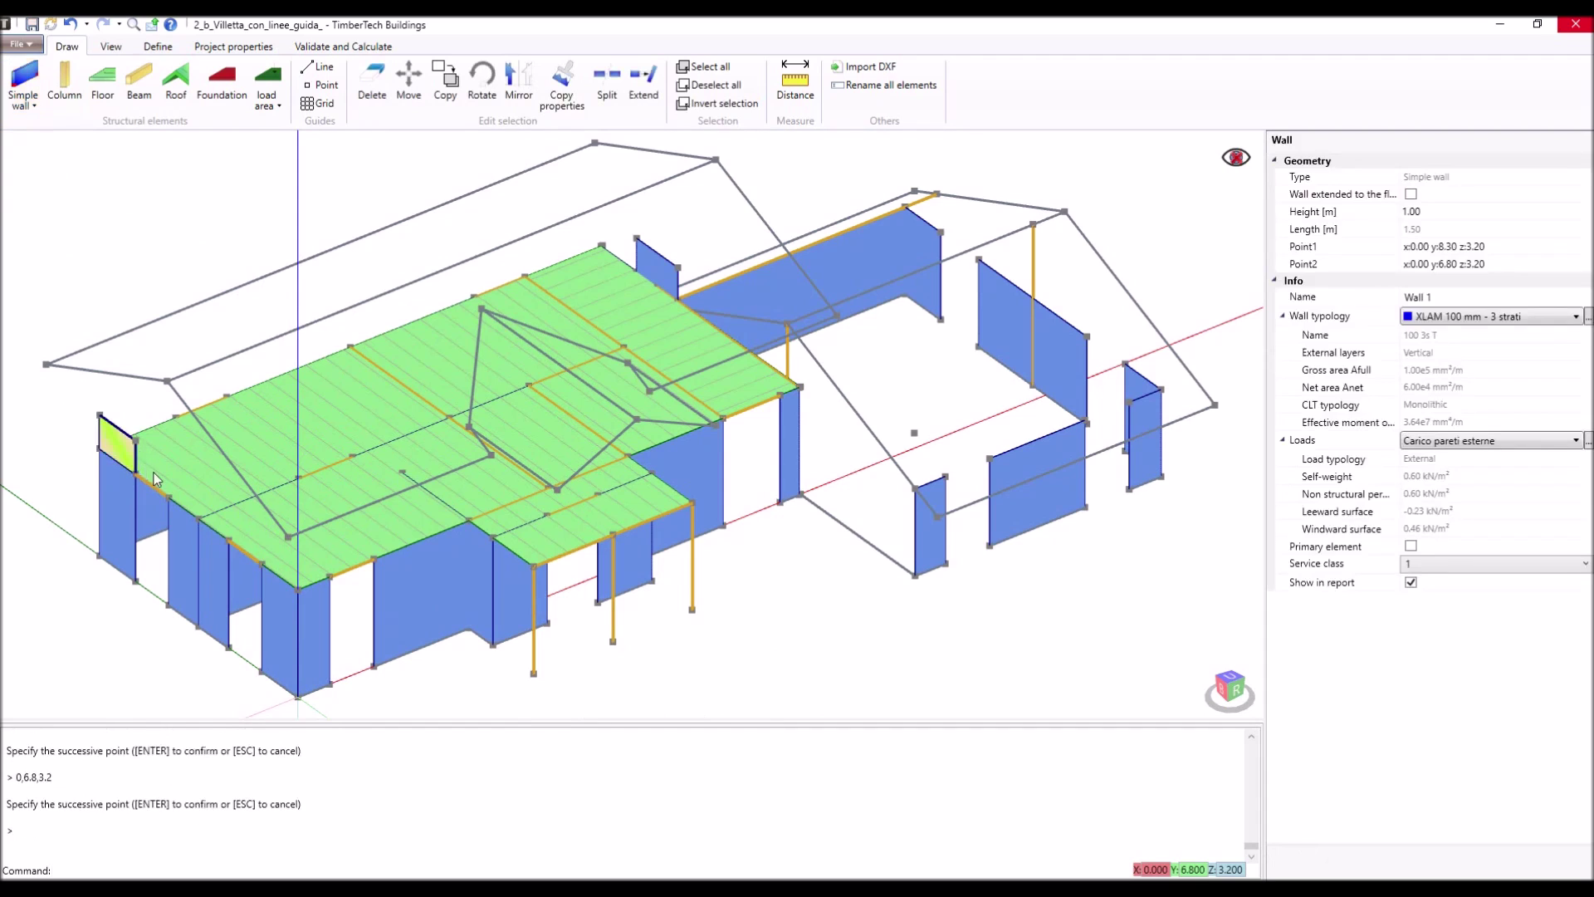
click(168, 497)
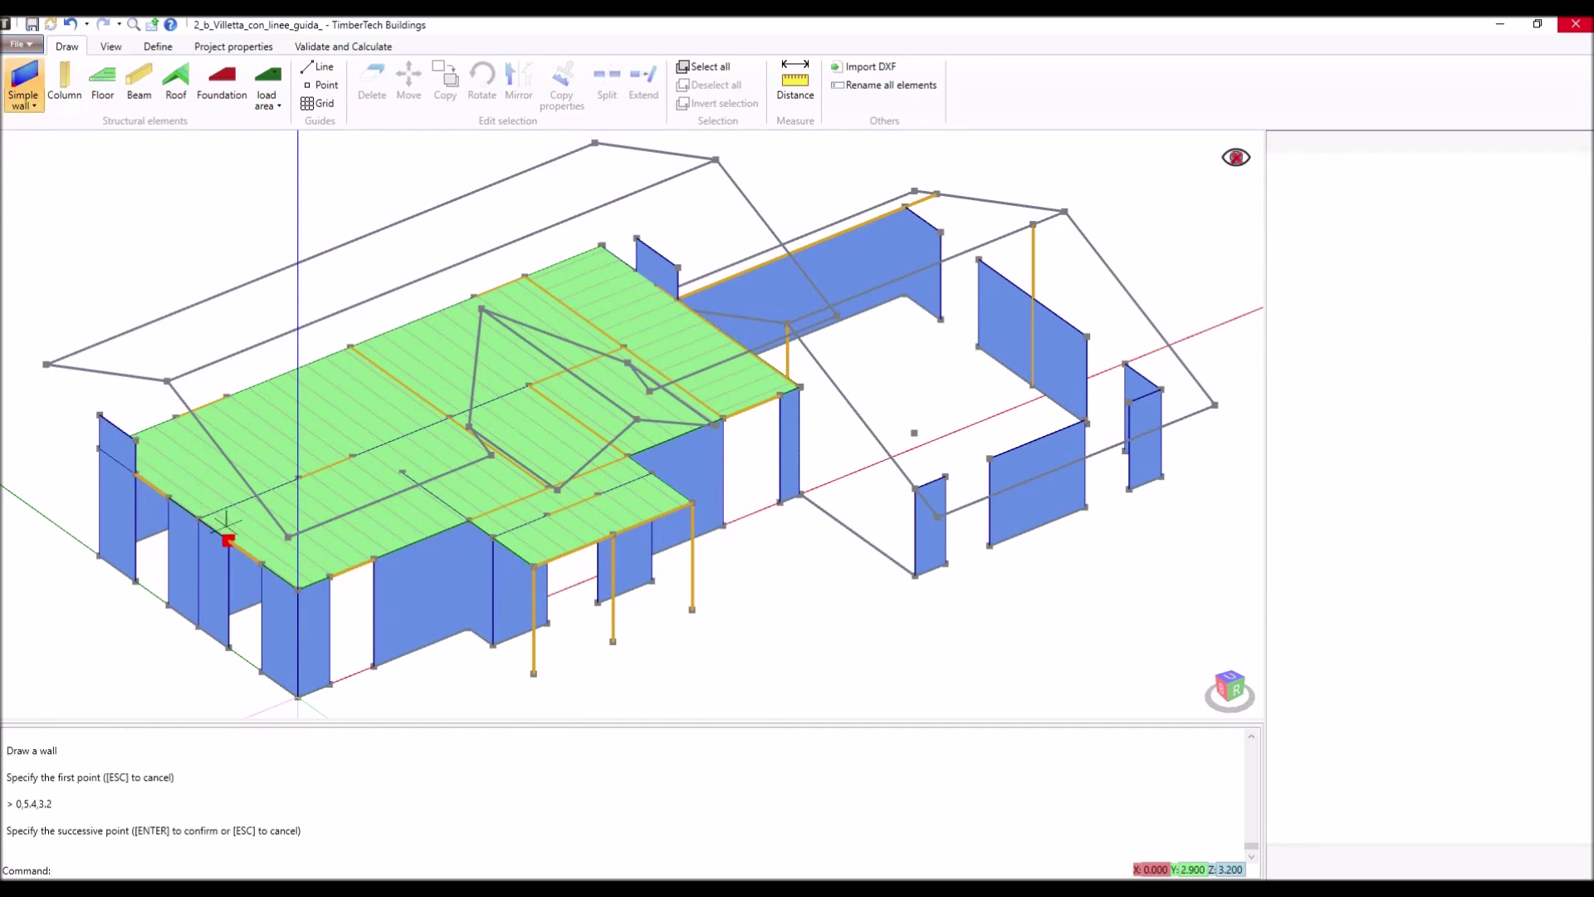
click(228, 539)
key(Return)
key(Return)
click(263, 559)
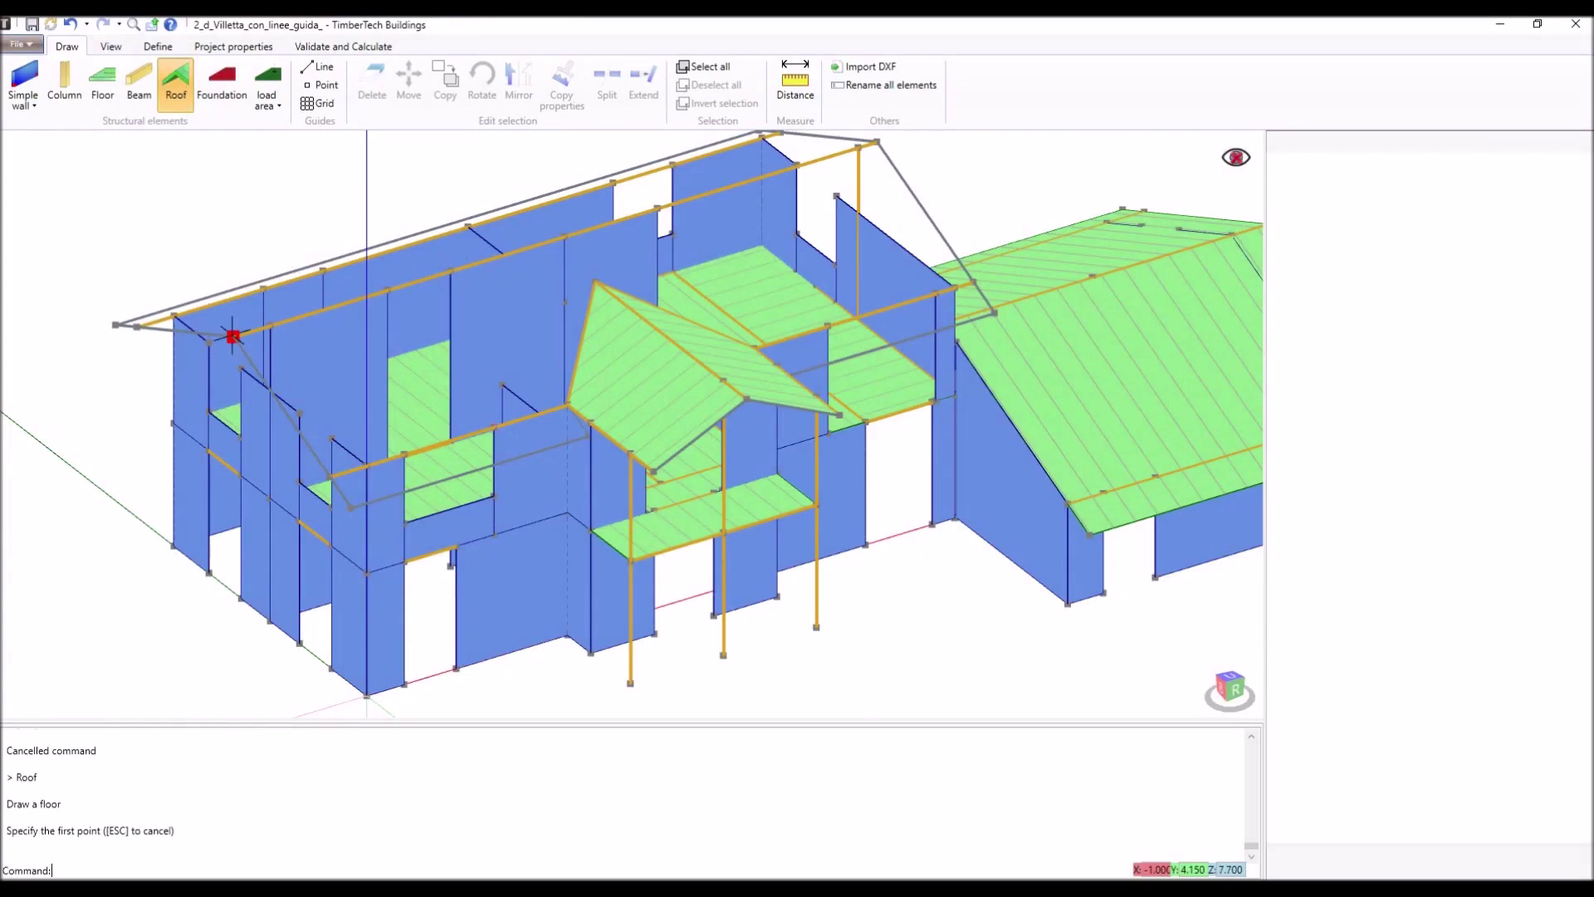
Draw the main roof's front slope from -1,4.15,7.7 around the dormer, through 10.4,0,6 and 10.4,-0.921,5.623, along the eave and up to 16.3,4.15,7.7.
click(234, 337)
click(349, 506)
scroll(470, 505, up, 5)
click(528, 390)
click(535, 391)
click(573, 196)
middle_drag(573, 196, 677, 353)
click(627, 364)
click(627, 426)
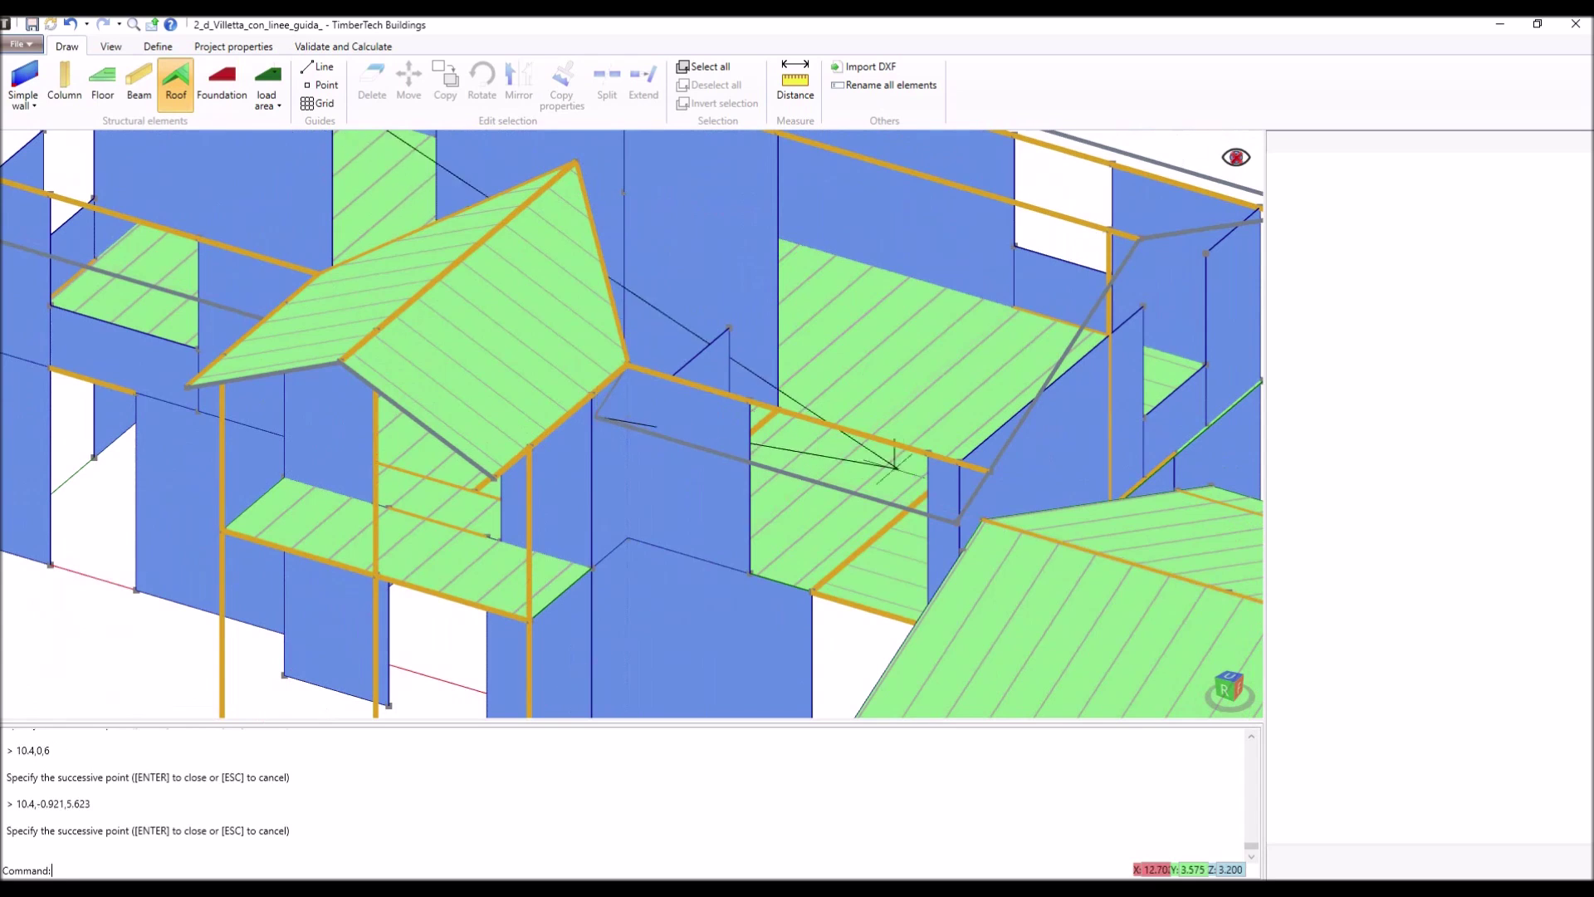
click(957, 521)
click(1140, 239)
key(Return)
Set the new roof slope's direction to 90° and start drawing another roof surface.
scroll(1050, 331, down, 3)
click(1423, 196)
text(90)
key(Return)
middle_drag(930, 310, 724, 325)
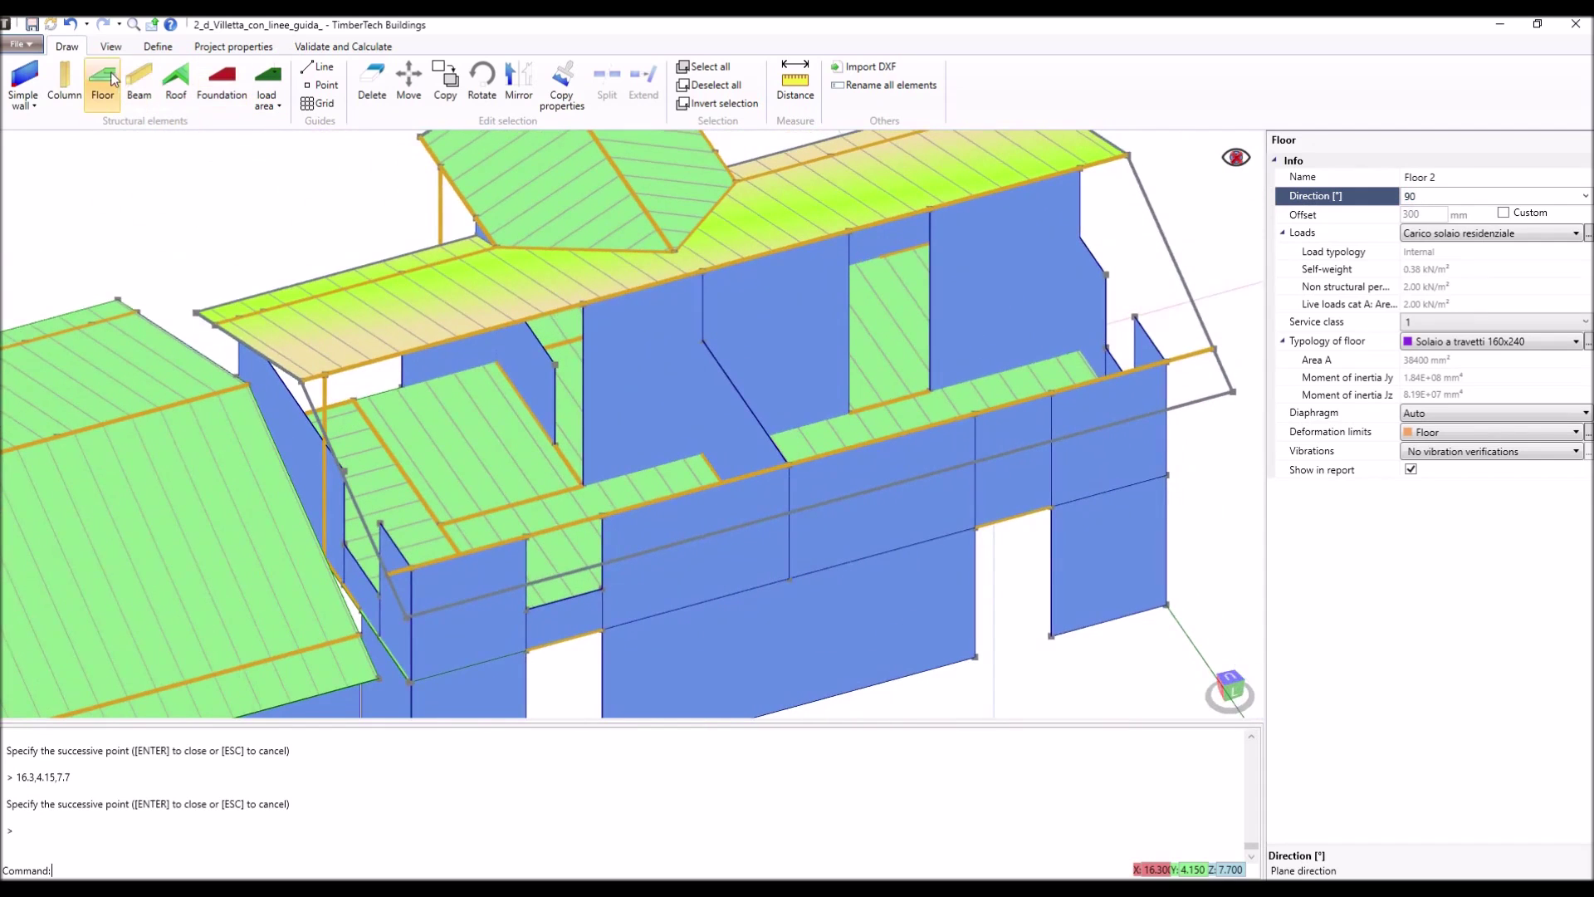
click(177, 83)
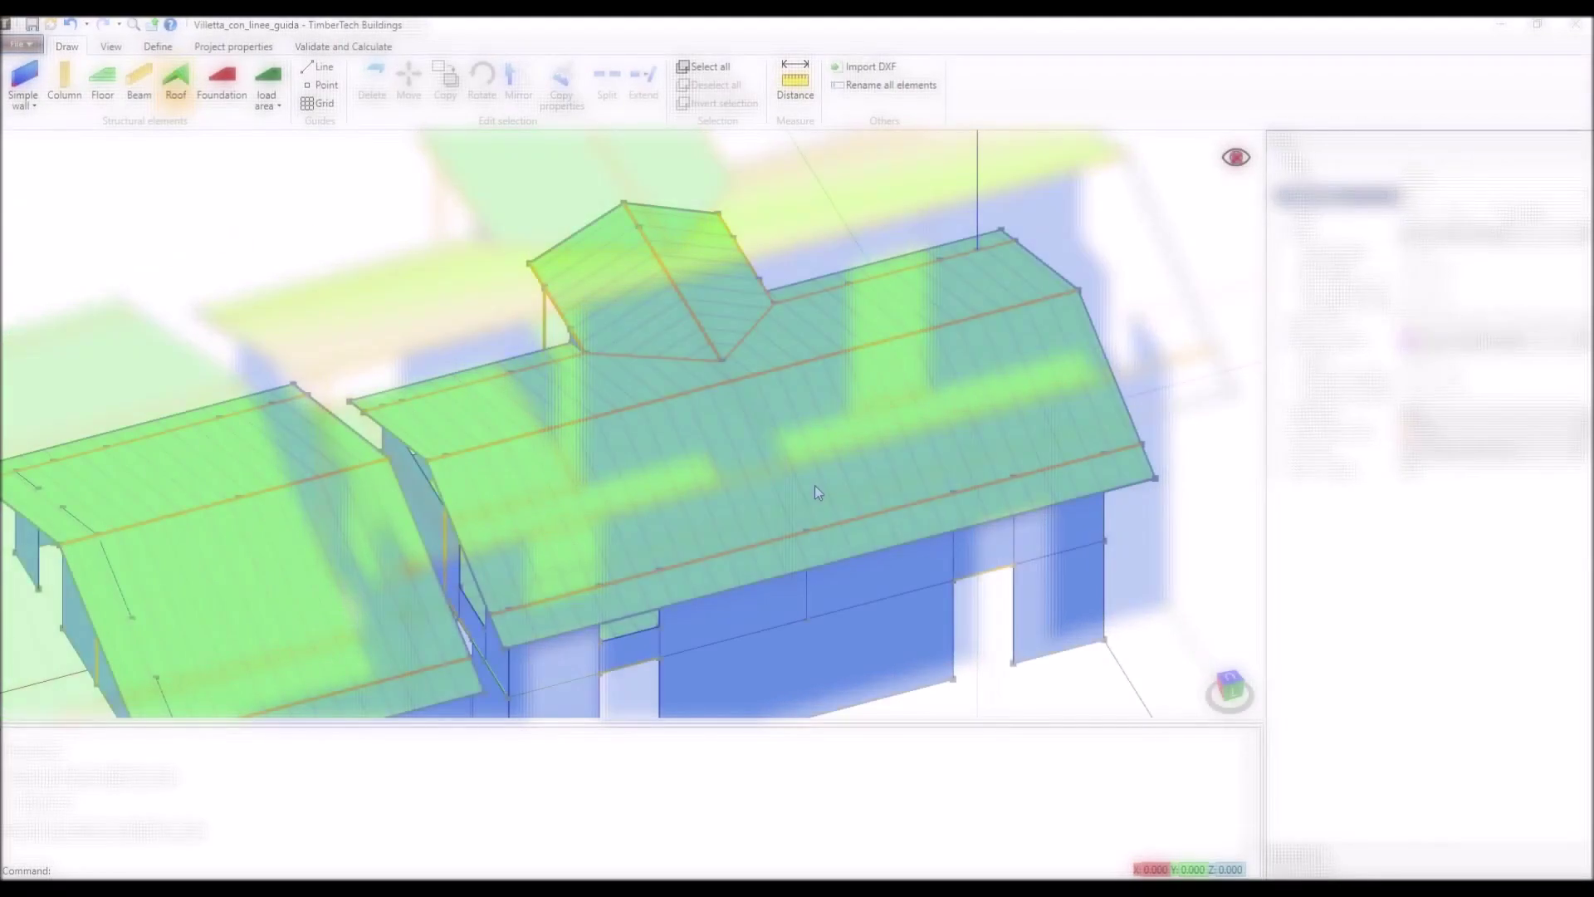
Hide the floor elements with the view selection filters, viewing the house from the side.
middle_drag(844, 487, 660, 425)
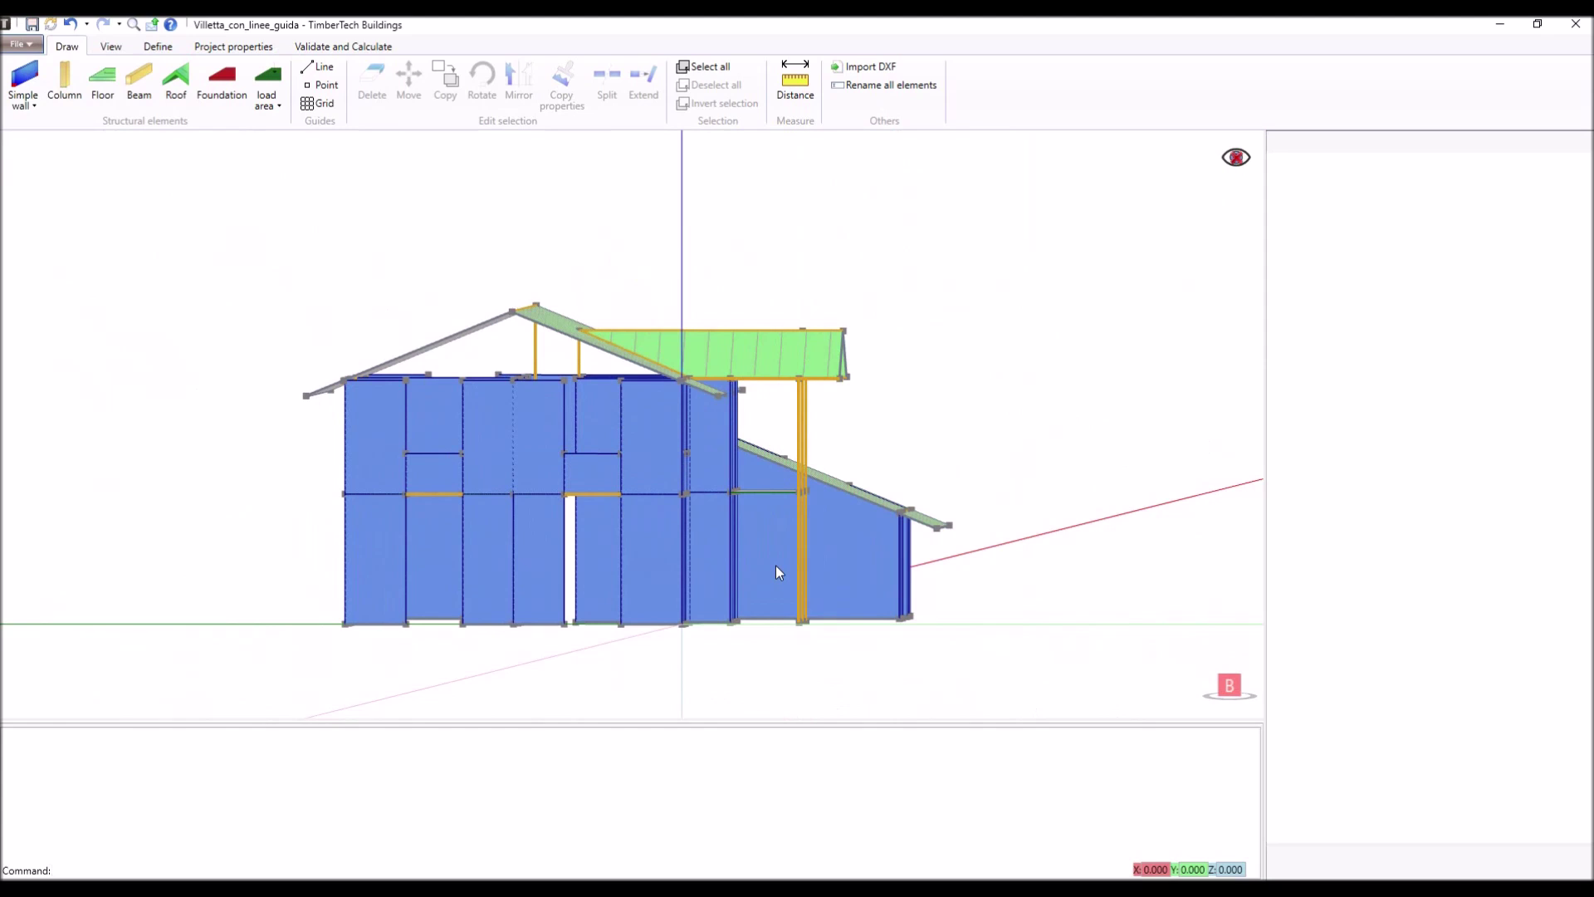
right_drag(795, 479, 799, 478)
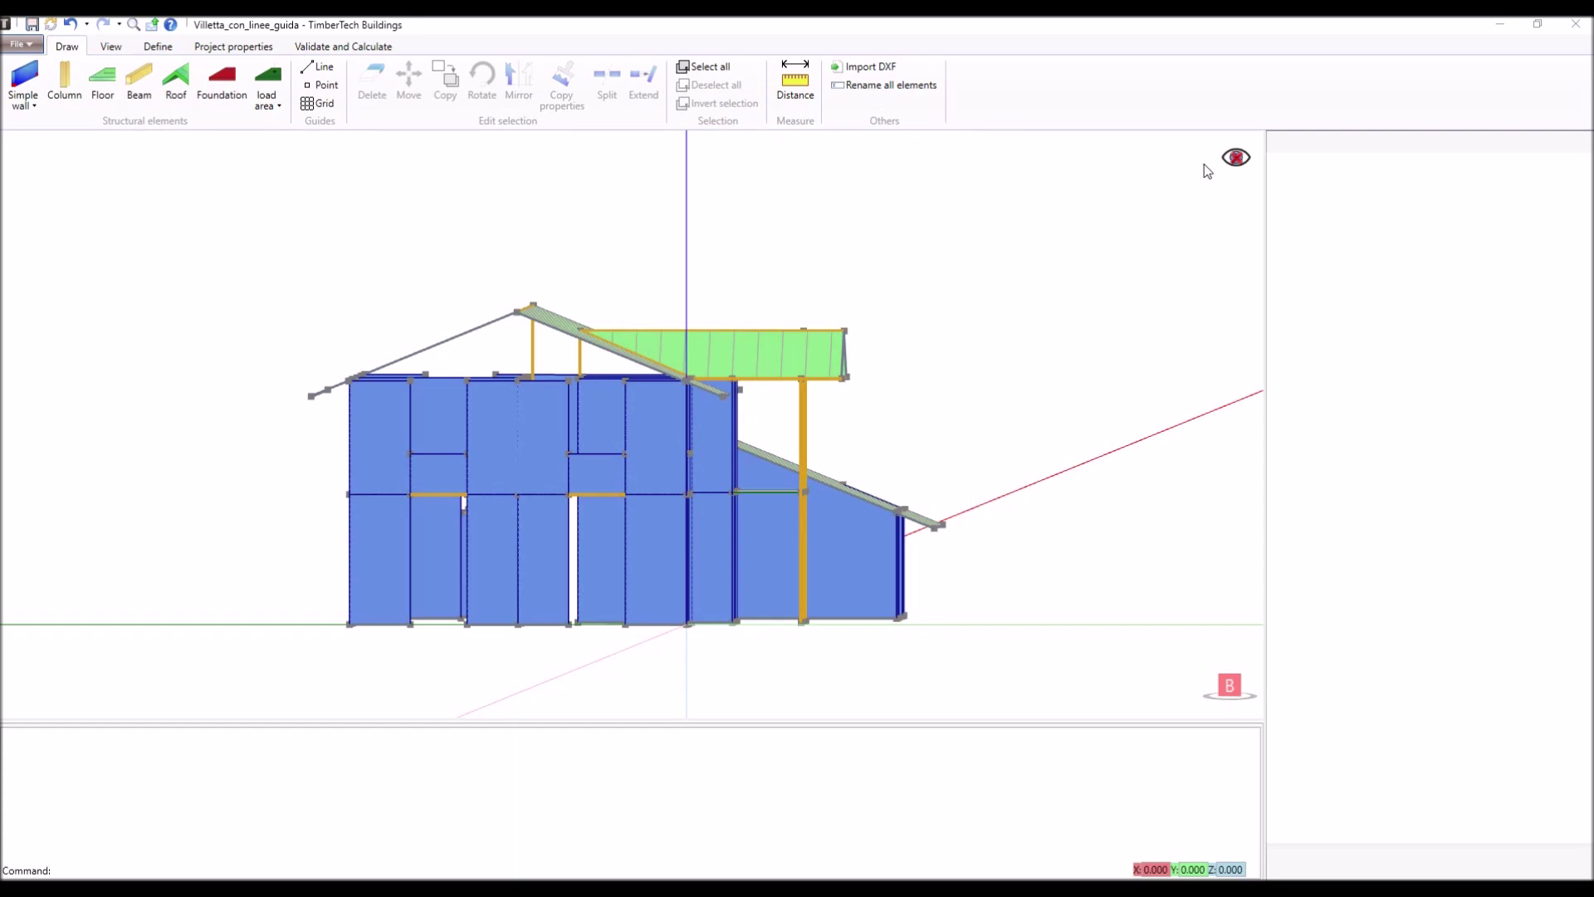
click(1233, 157)
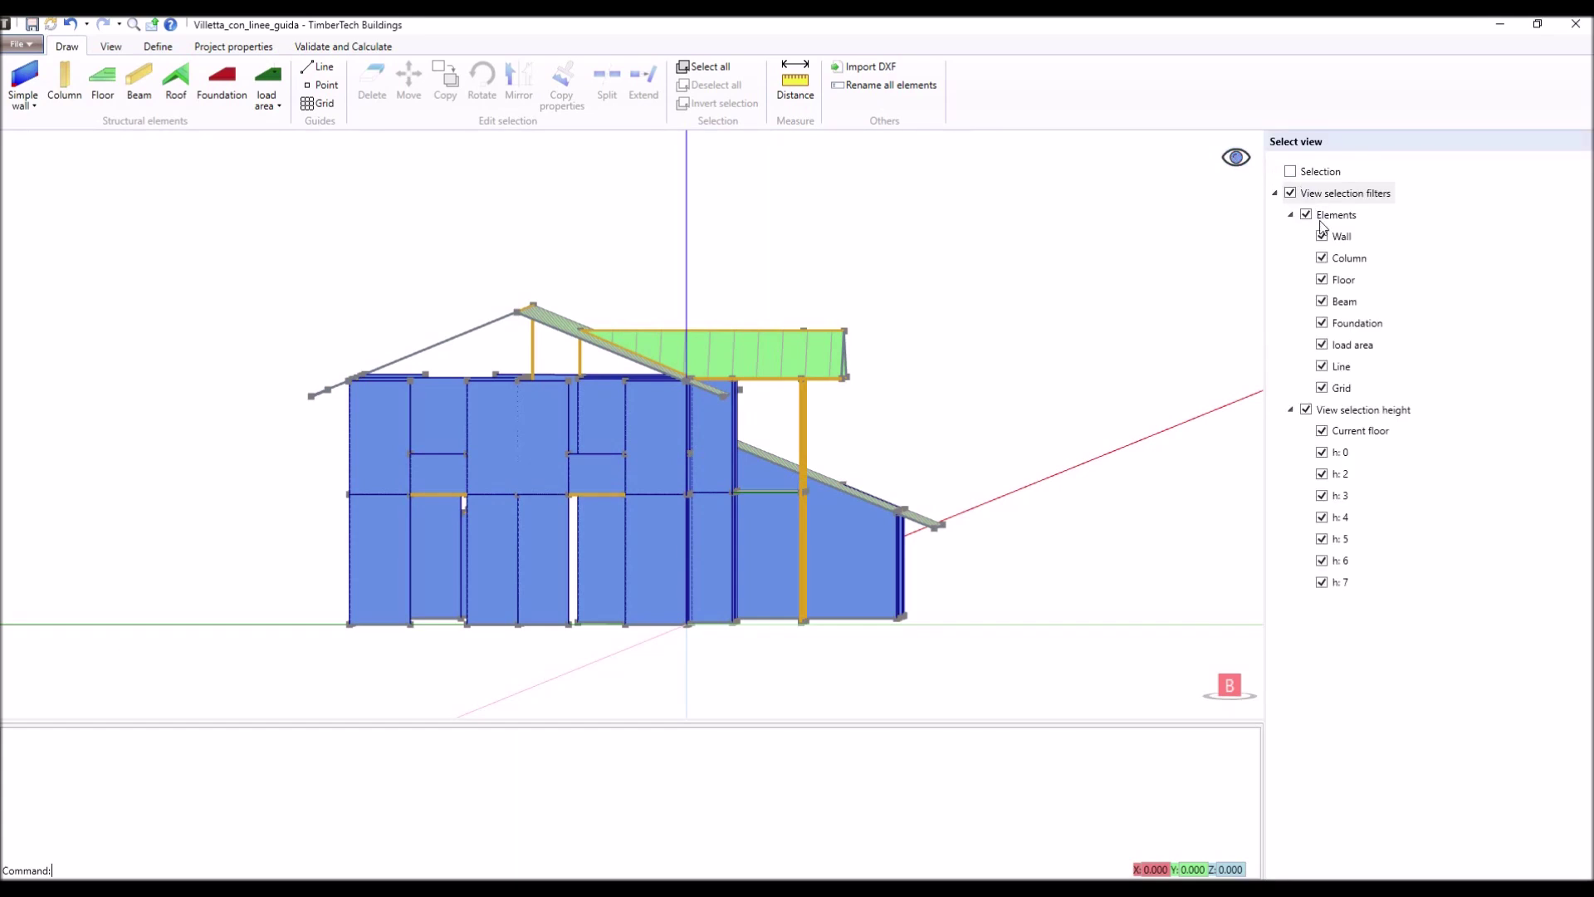
click(1322, 280)
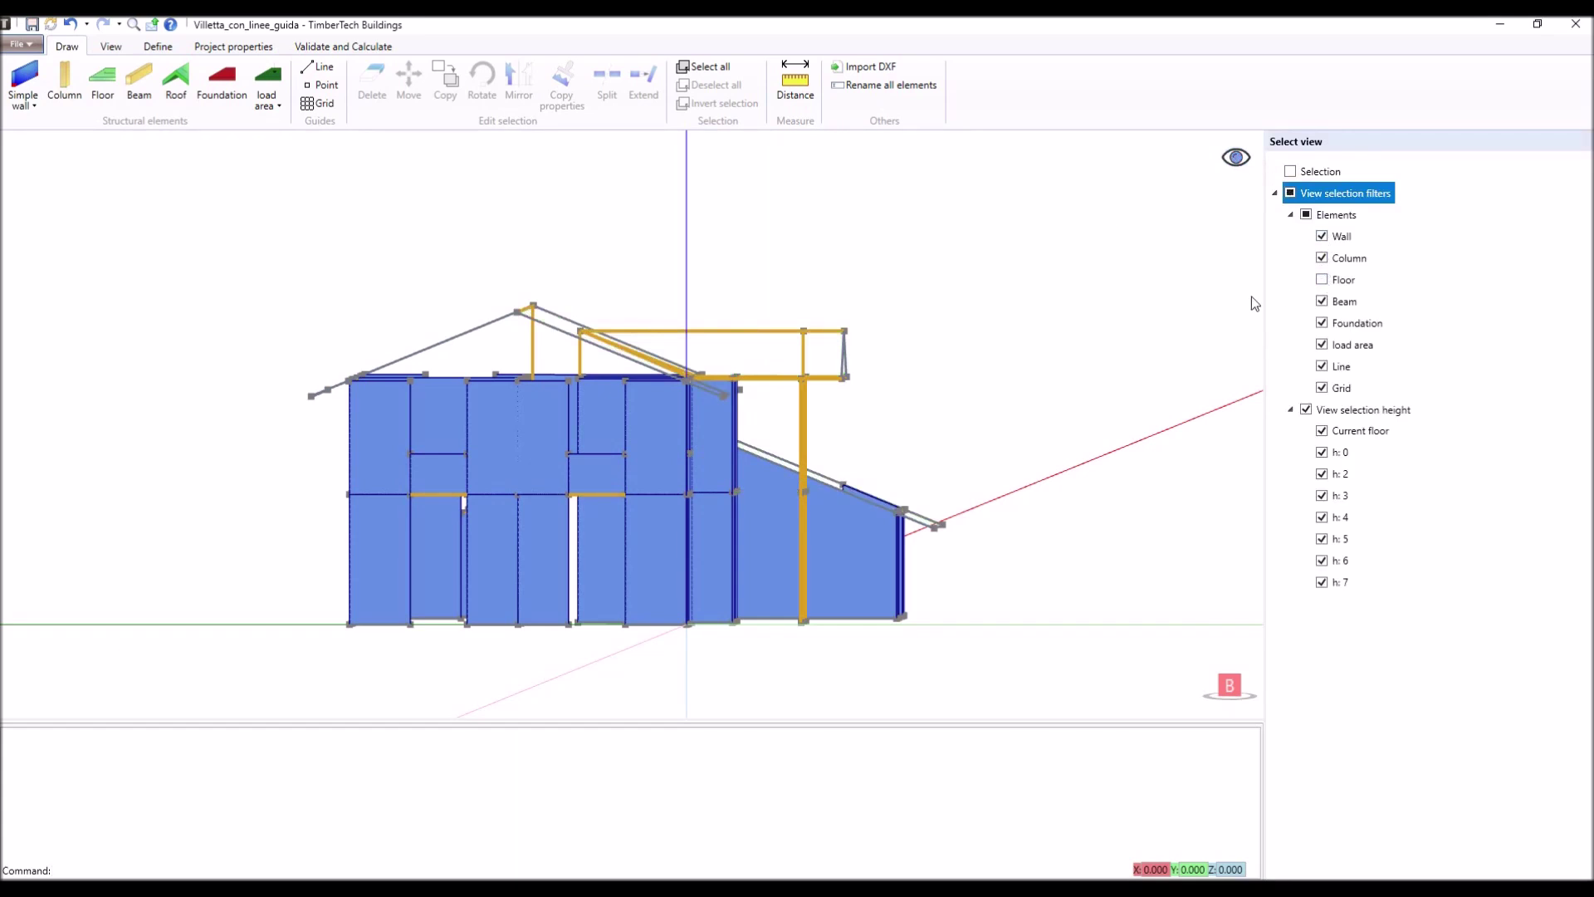
Extend all upper-storey walls to the floor above, clear the selection and restore the display of every element.
drag(771, 397, 227, 342)
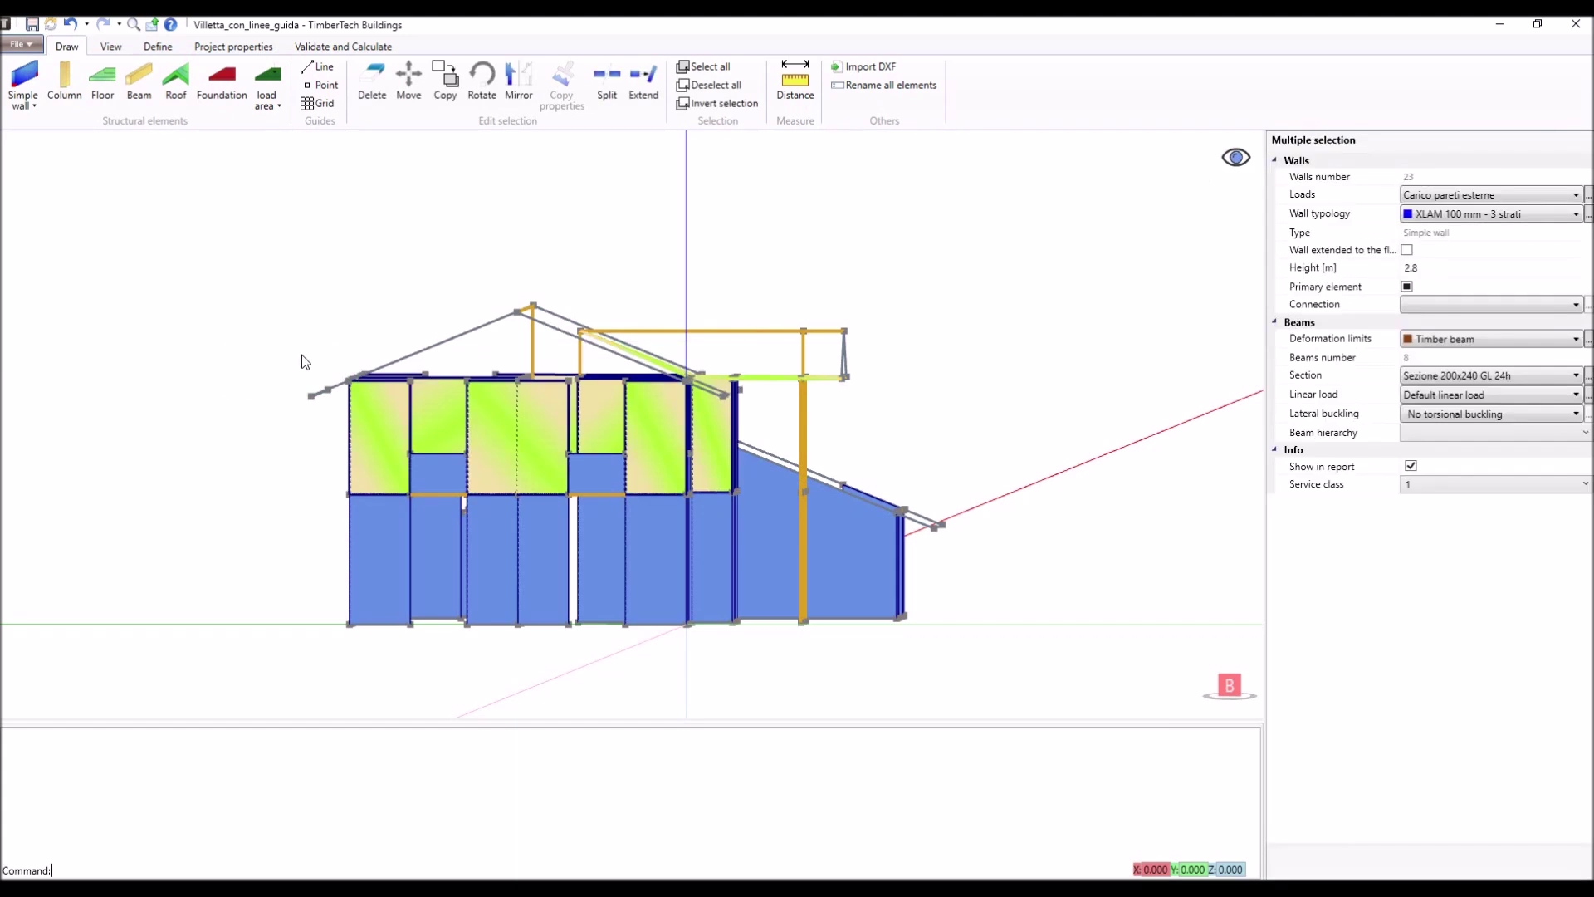
click(1408, 251)
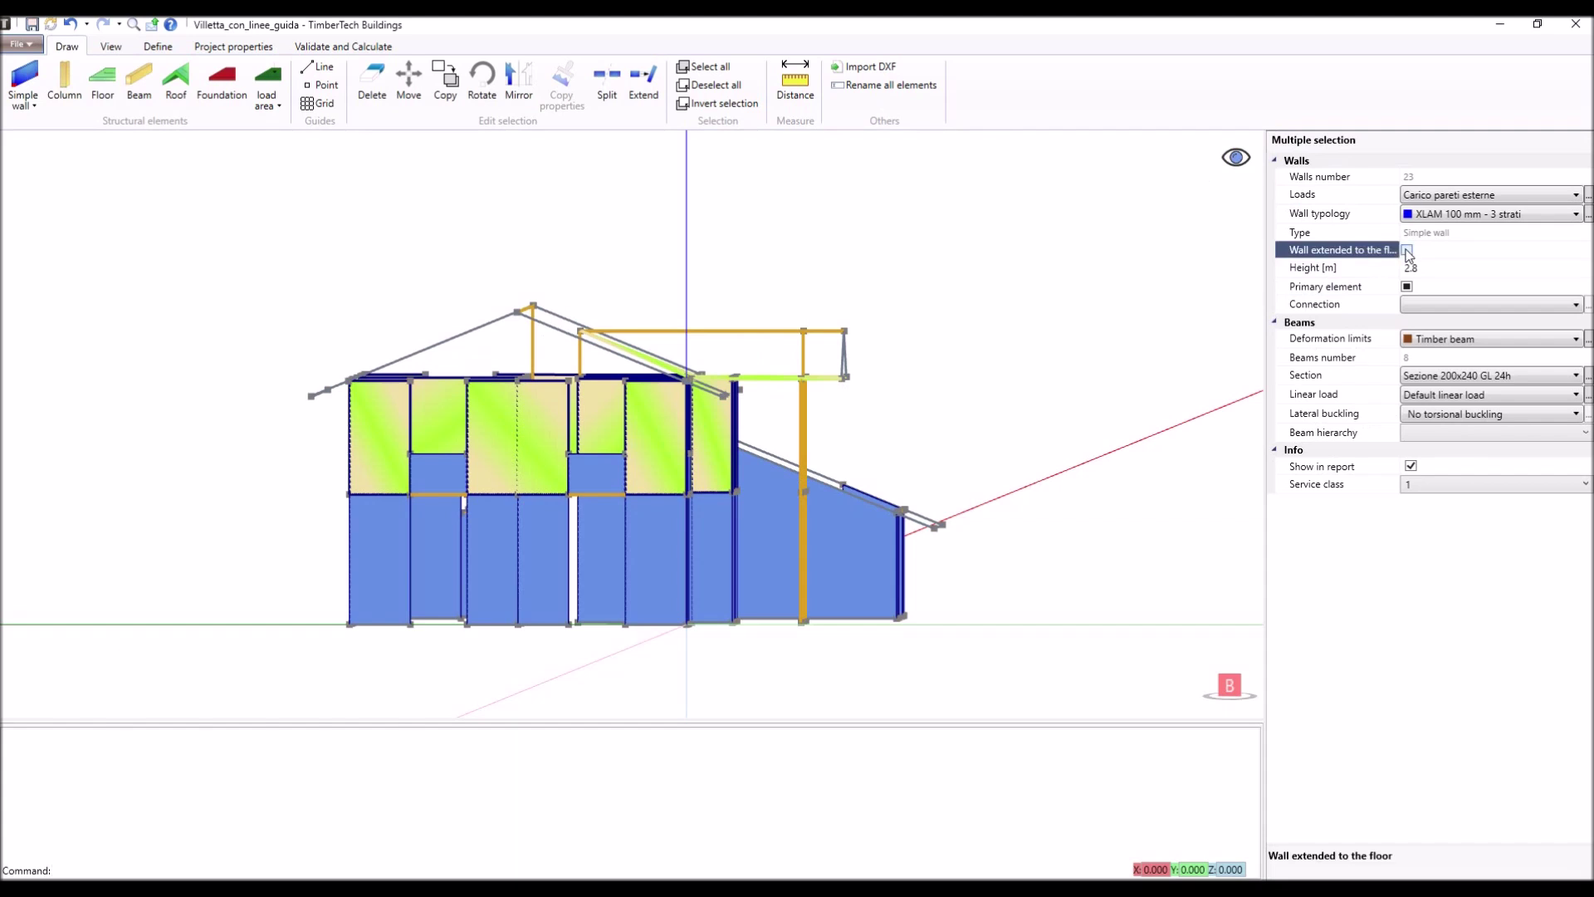
click(1408, 250)
middle_drag(1162, 286, 925, 335)
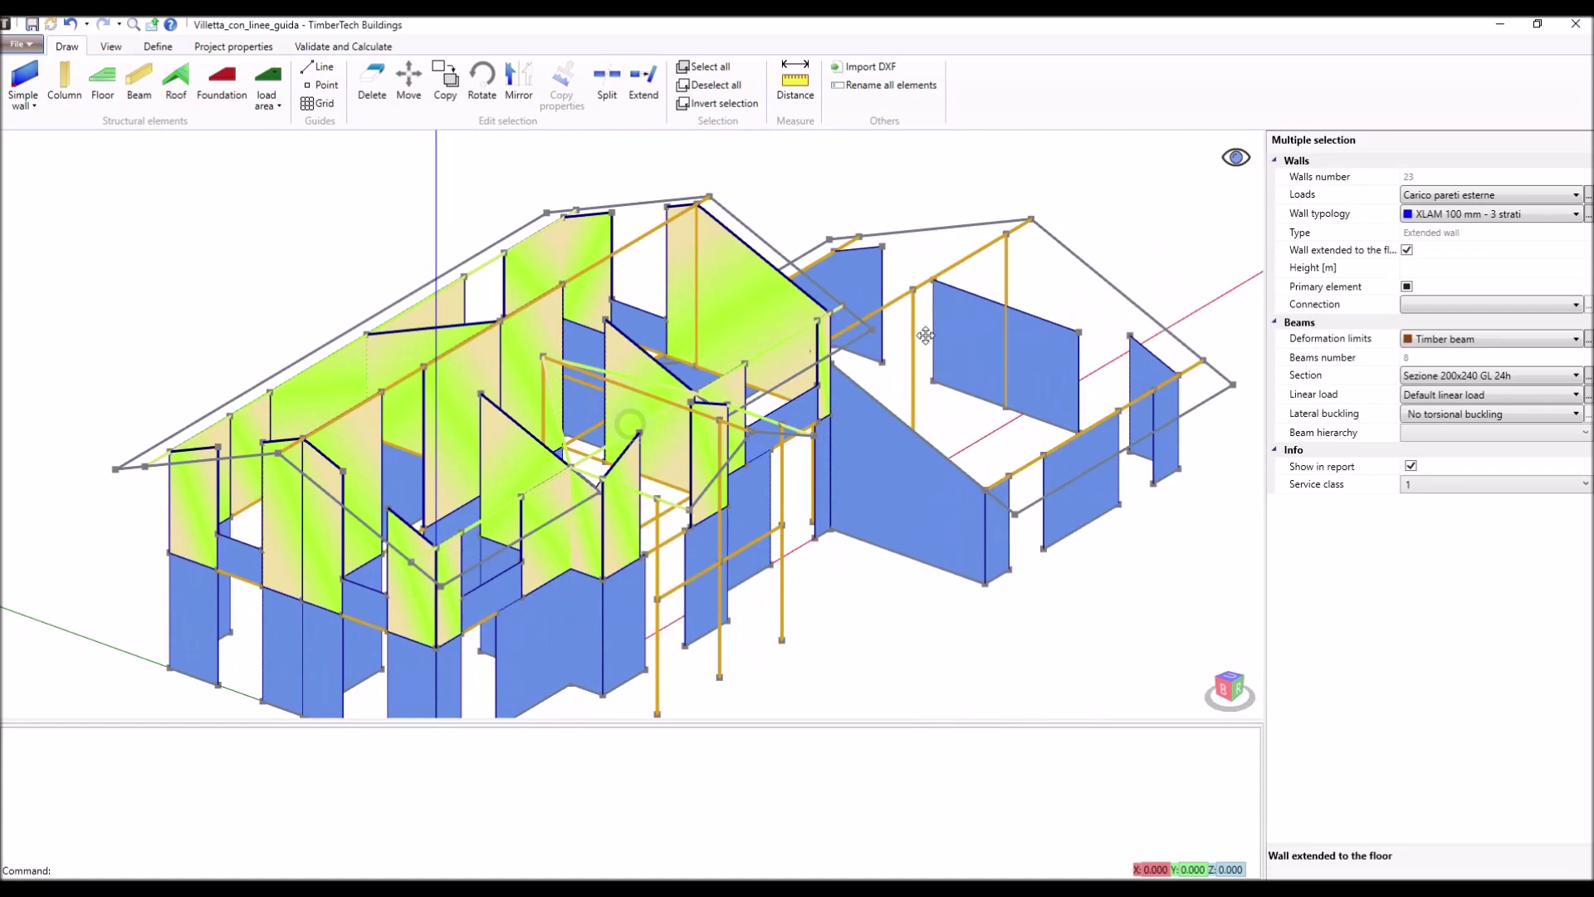
scroll(924, 351, down, 2)
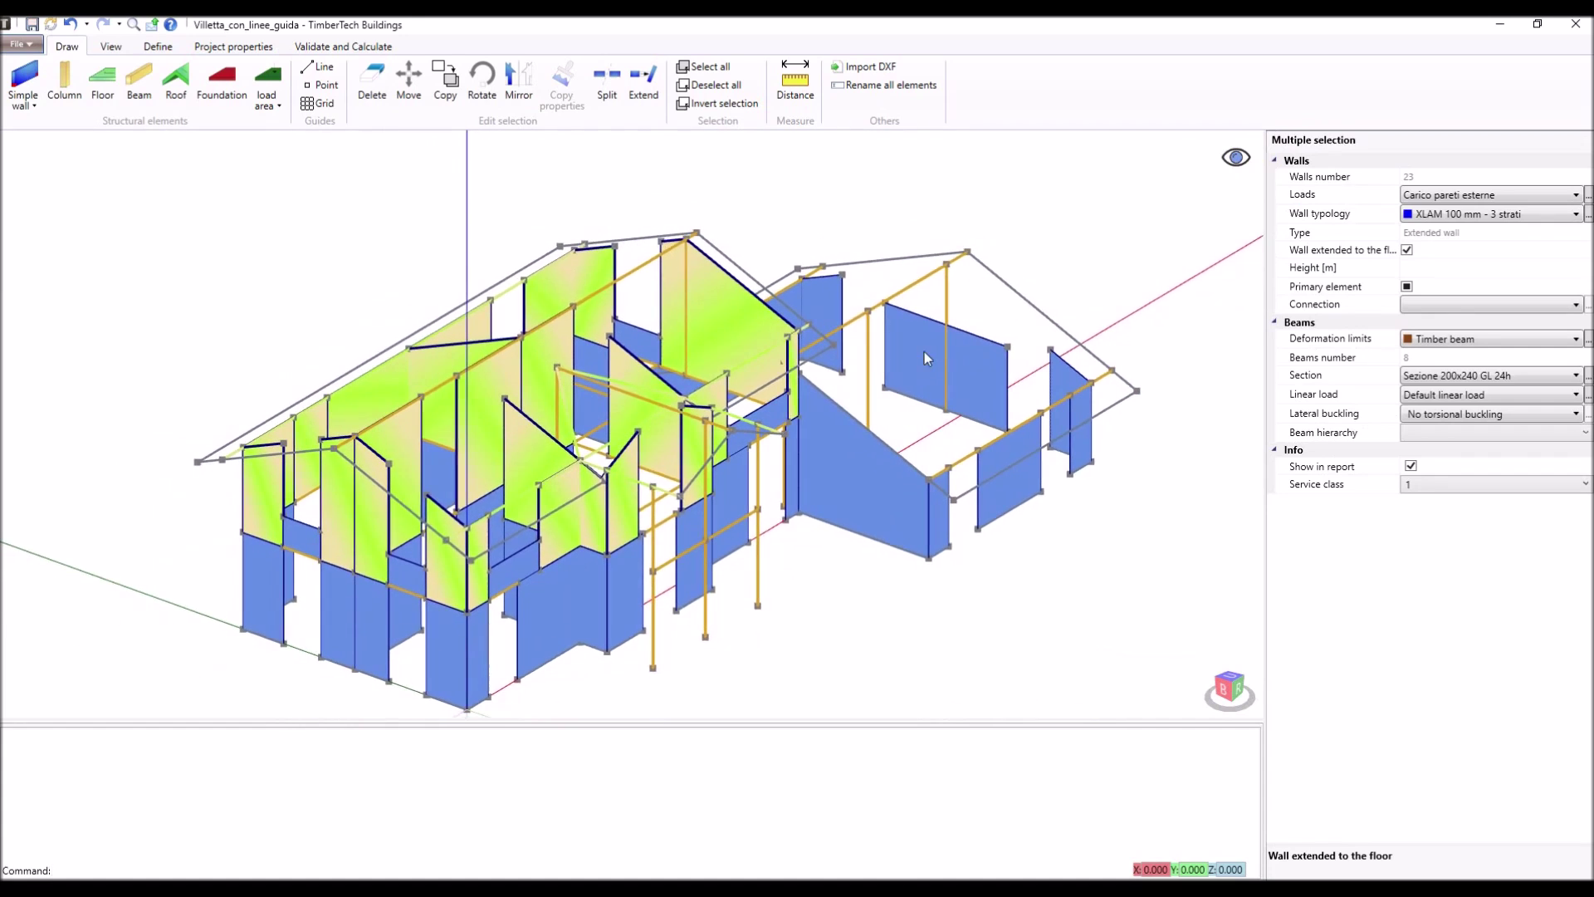
click(1028, 252)
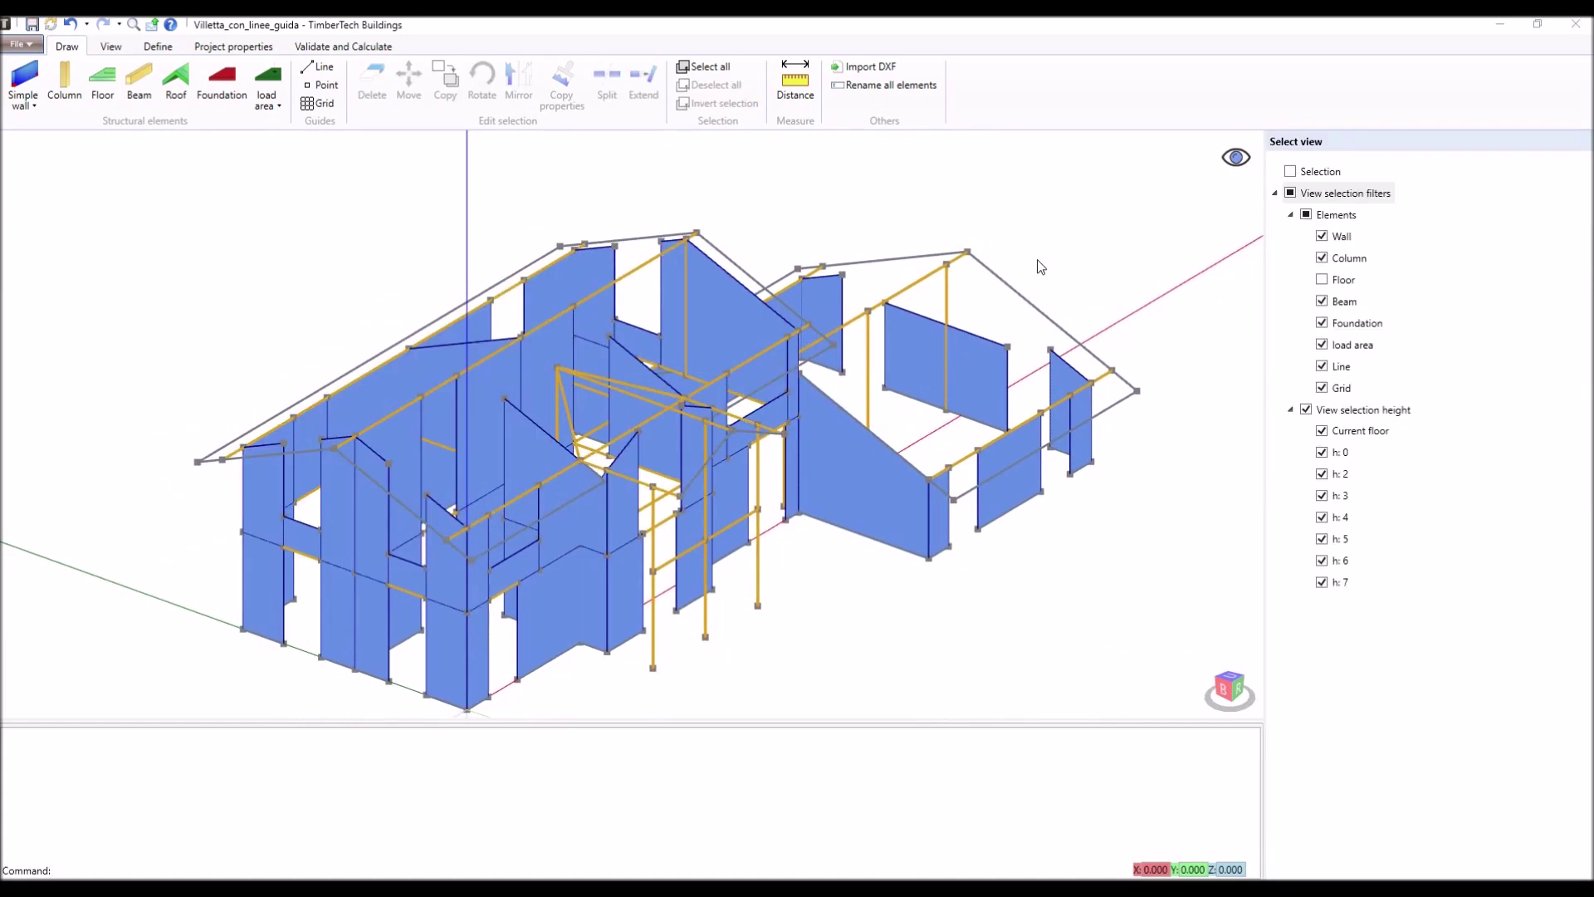
click(1236, 159)
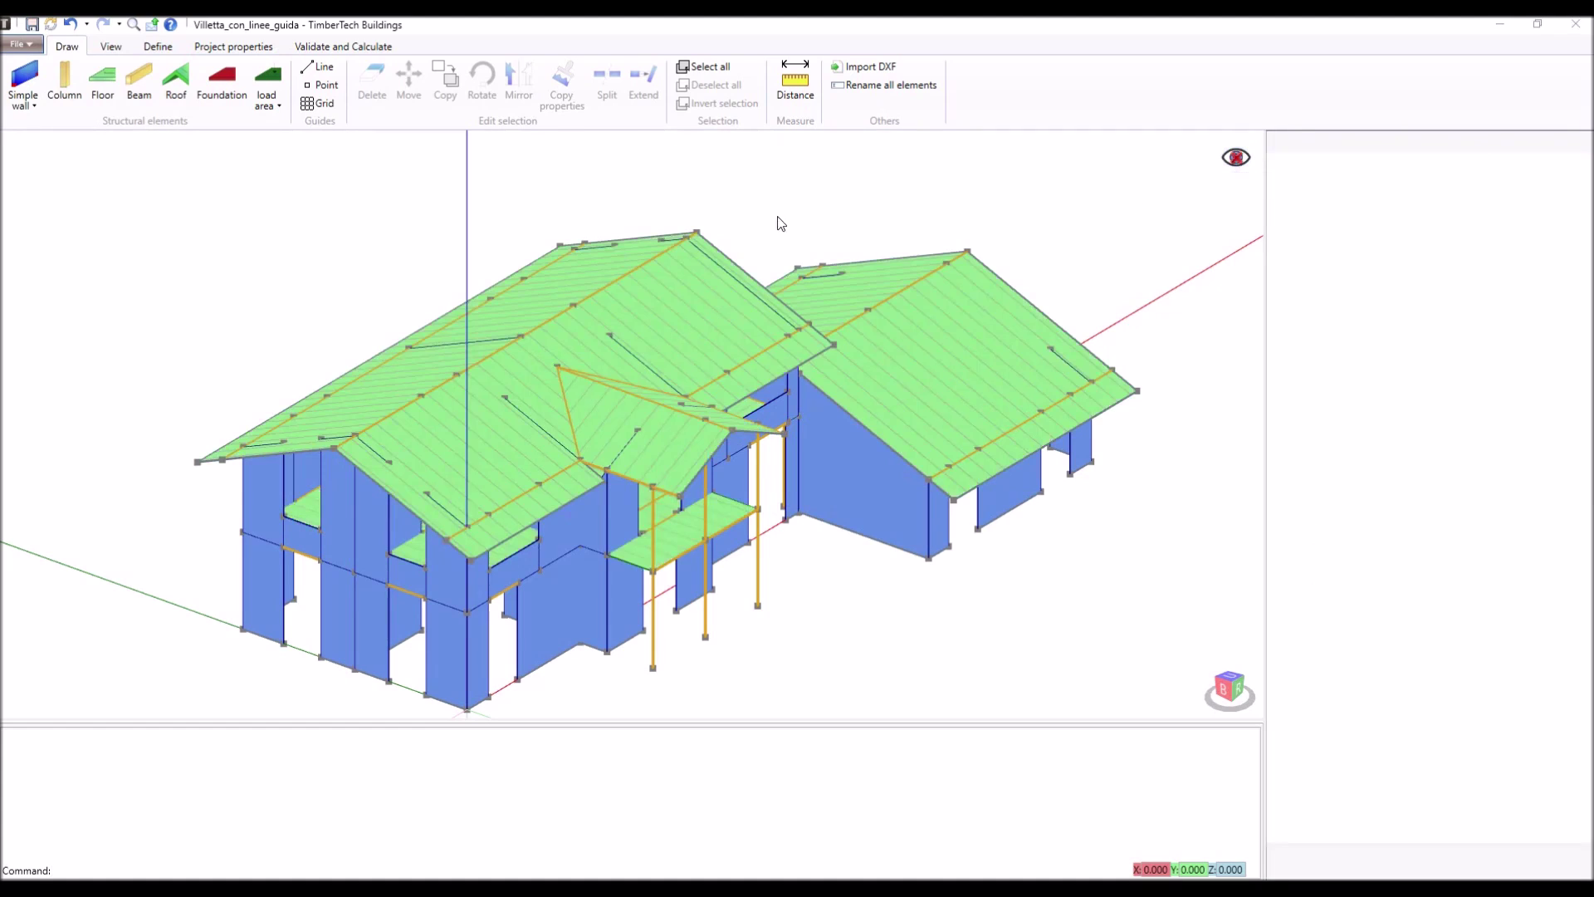
Show the model as edges only and switch it back to surfaces.
click(111, 48)
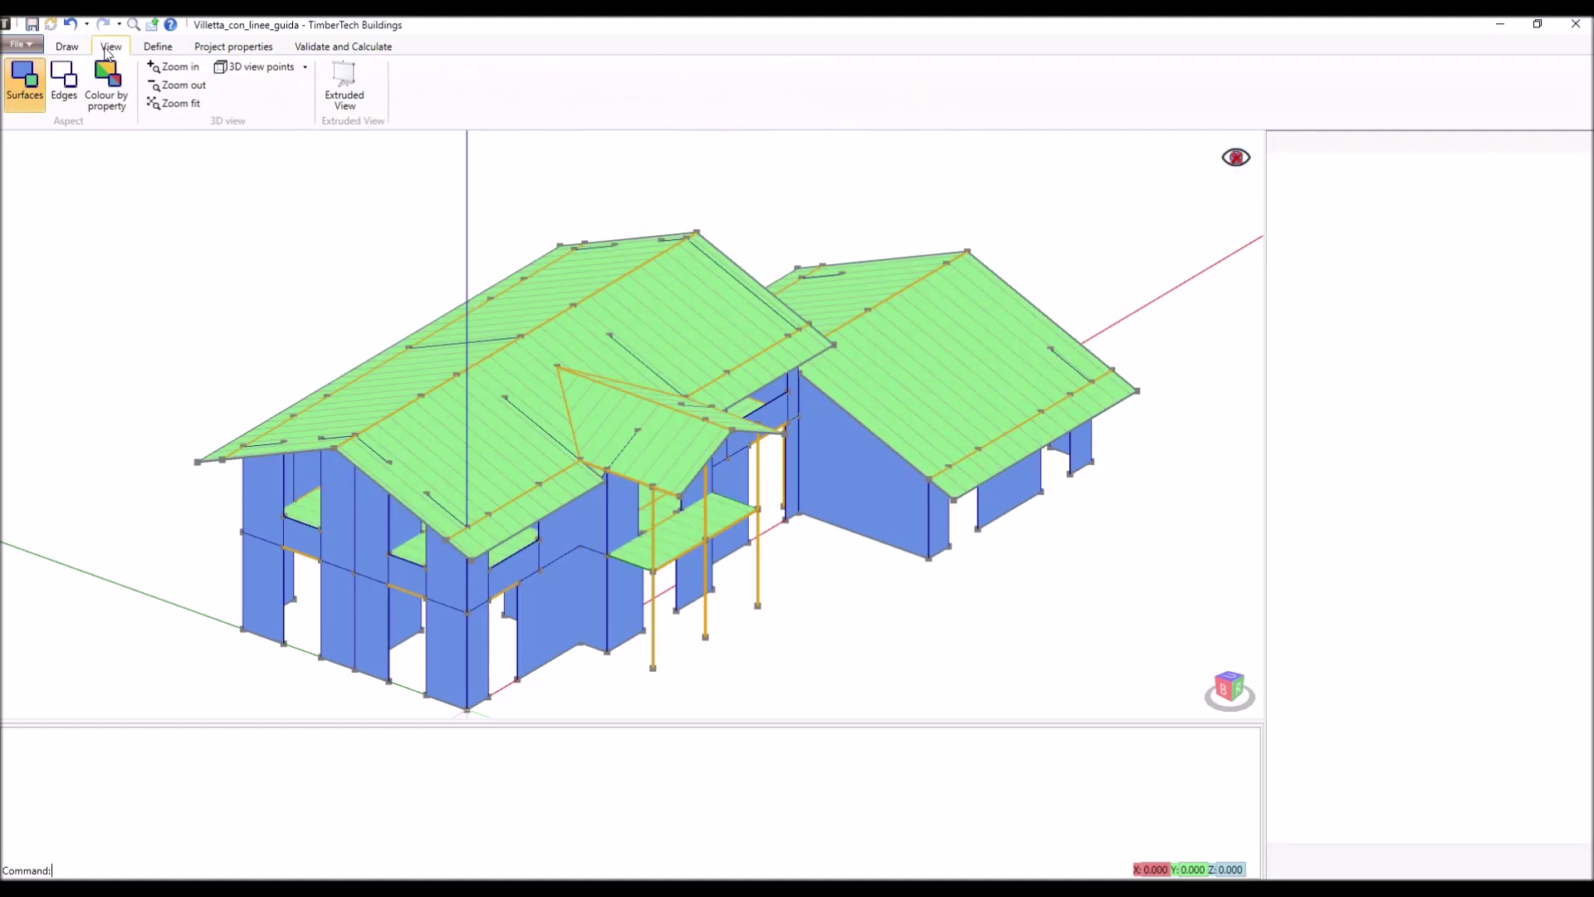
click(64, 88)
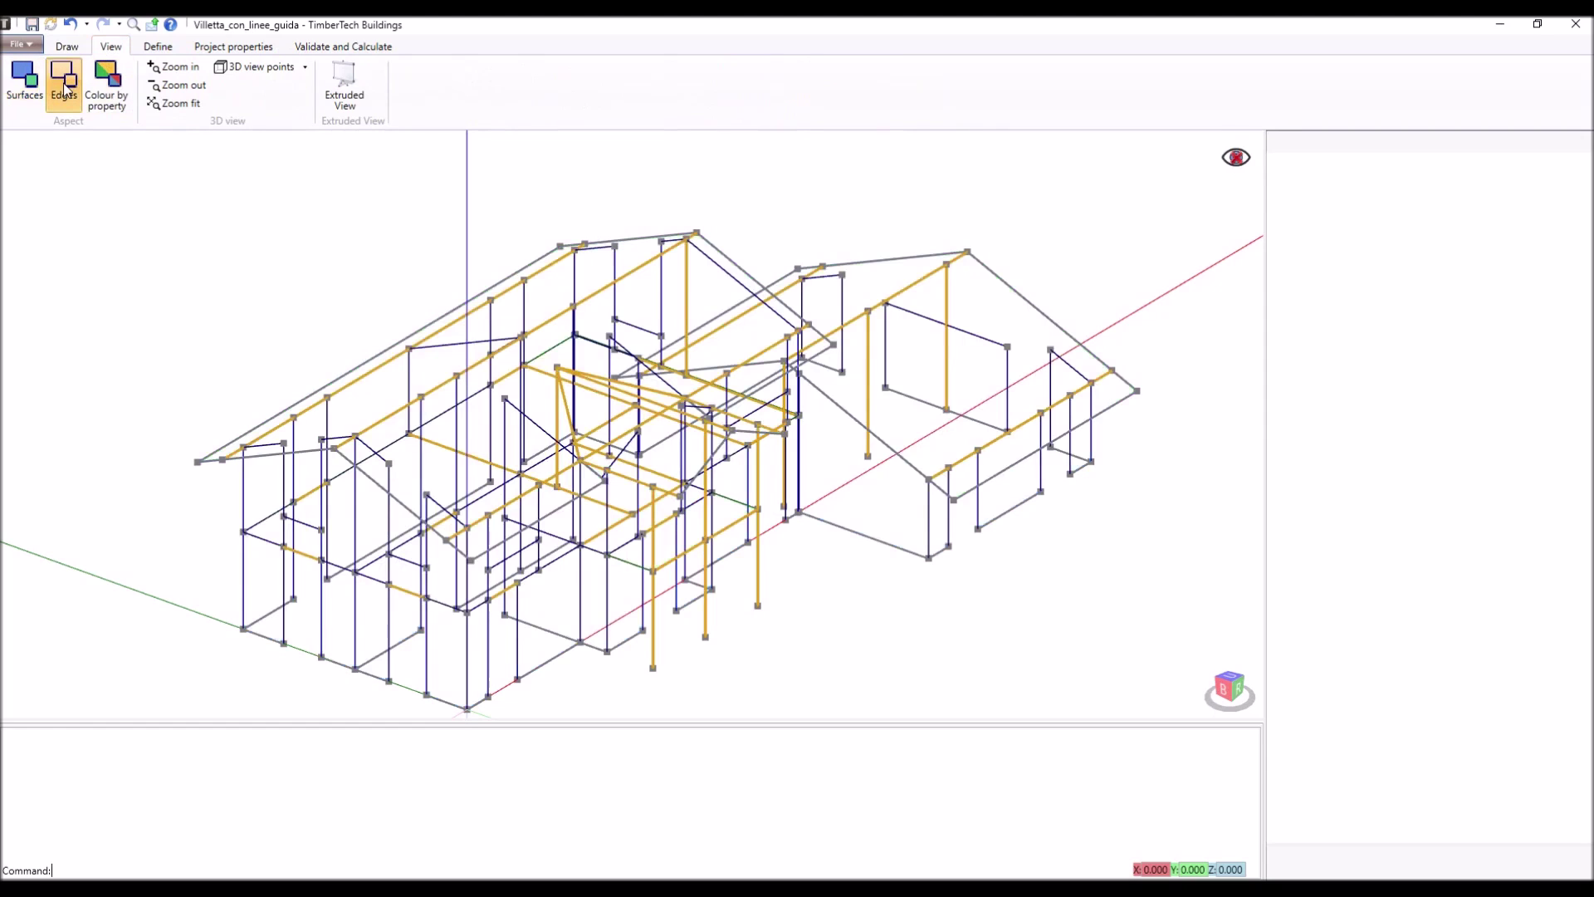
click(25, 81)
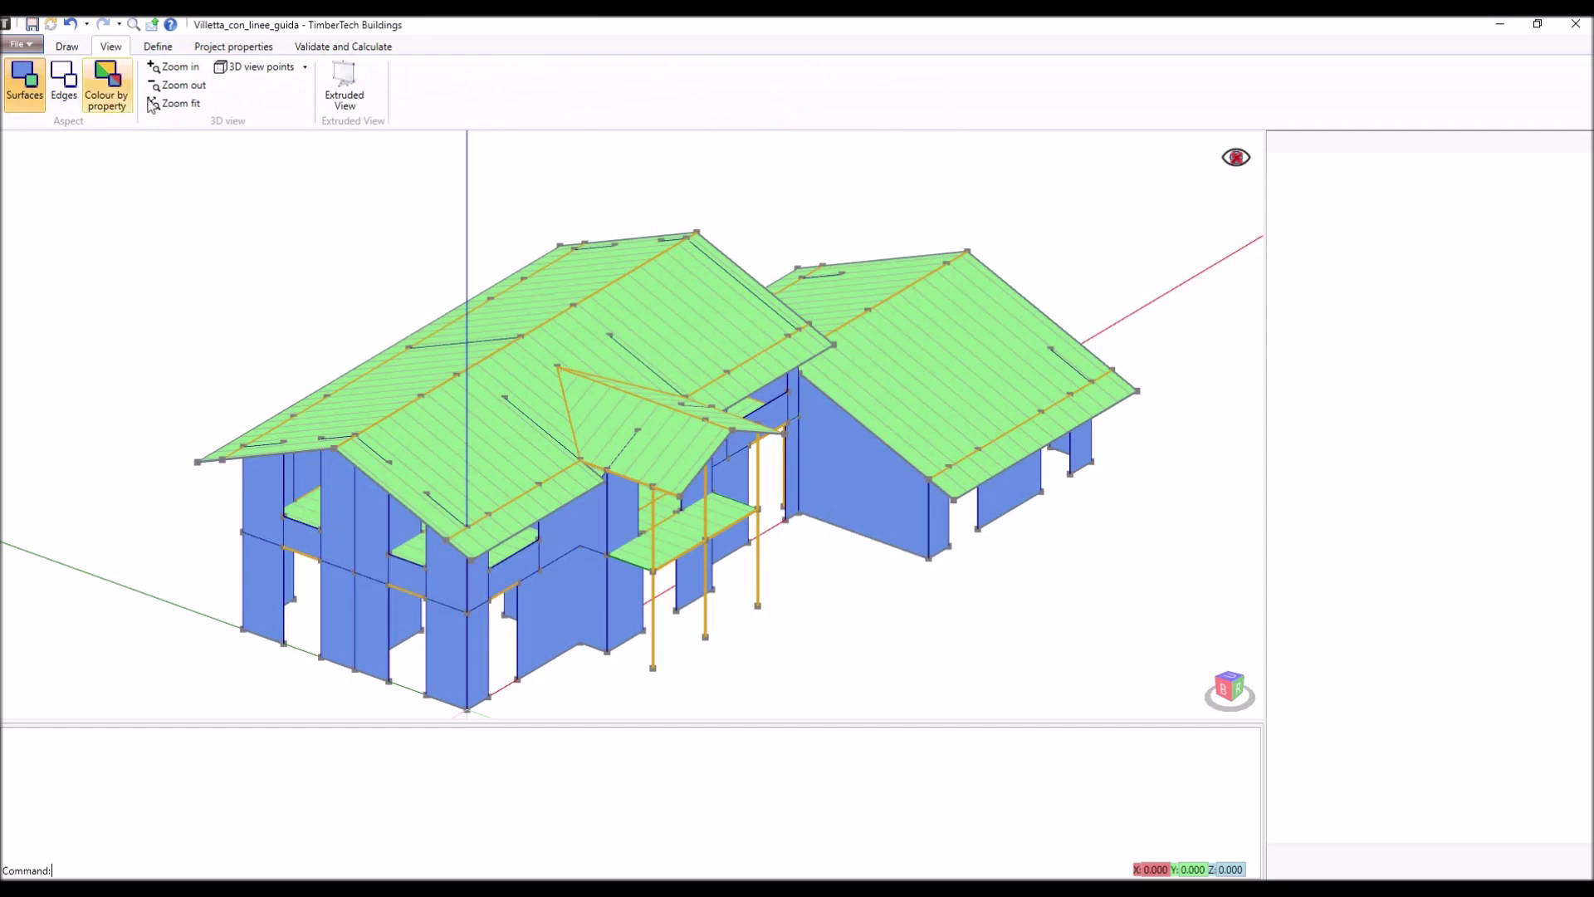
View the whole house at different zoom levels and from another preset 3D view point.
click(172, 66)
click(171, 67)
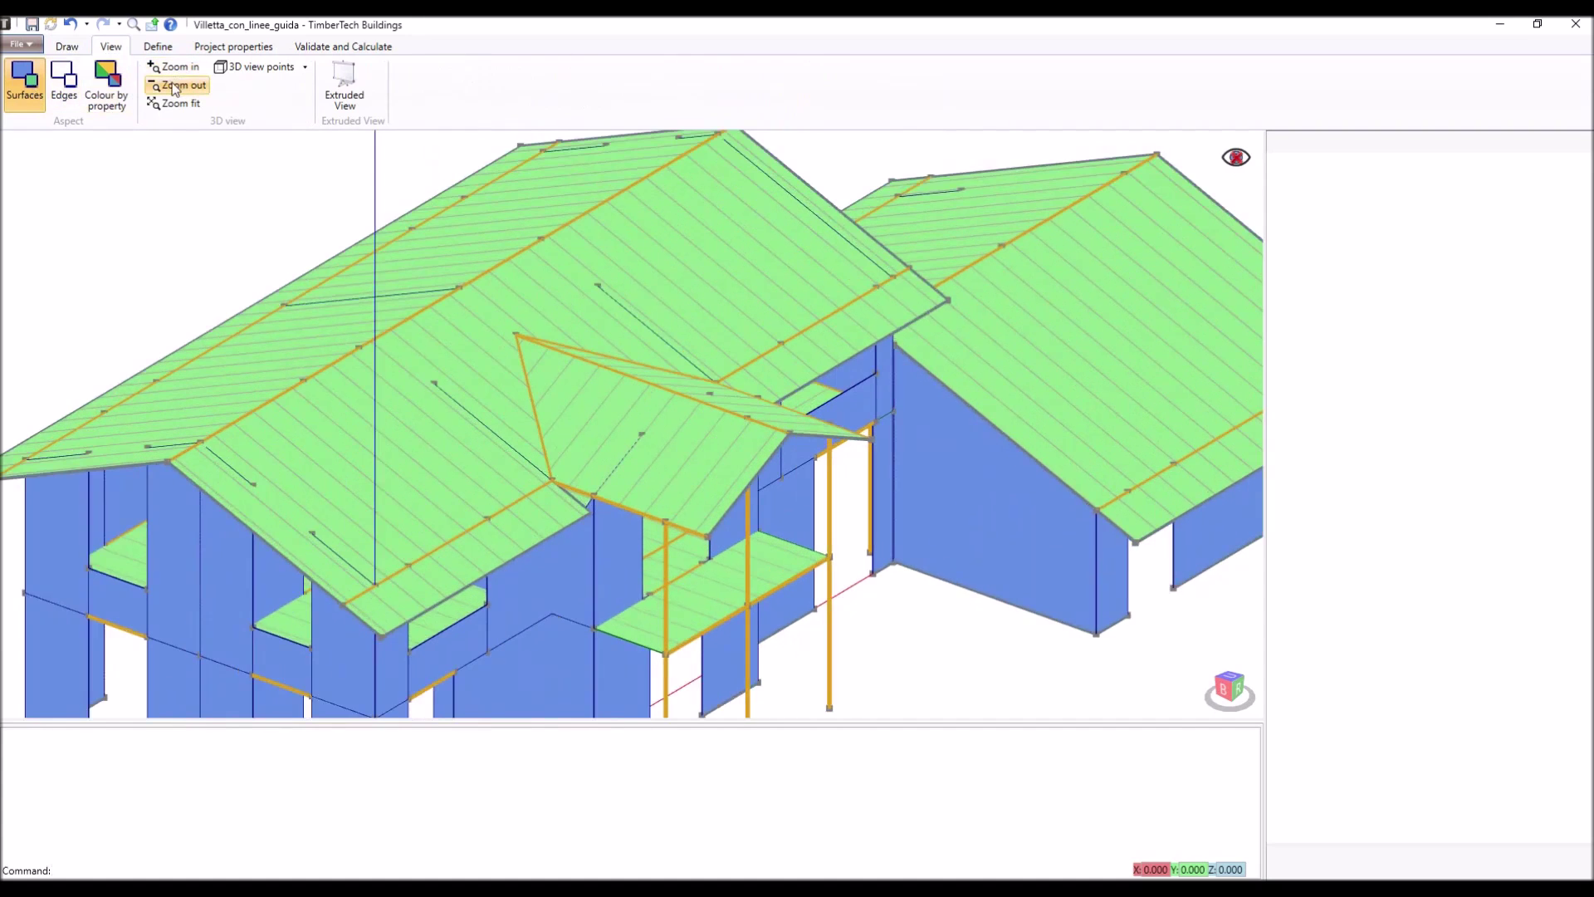
click(175, 86)
click(175, 86)
click(174, 104)
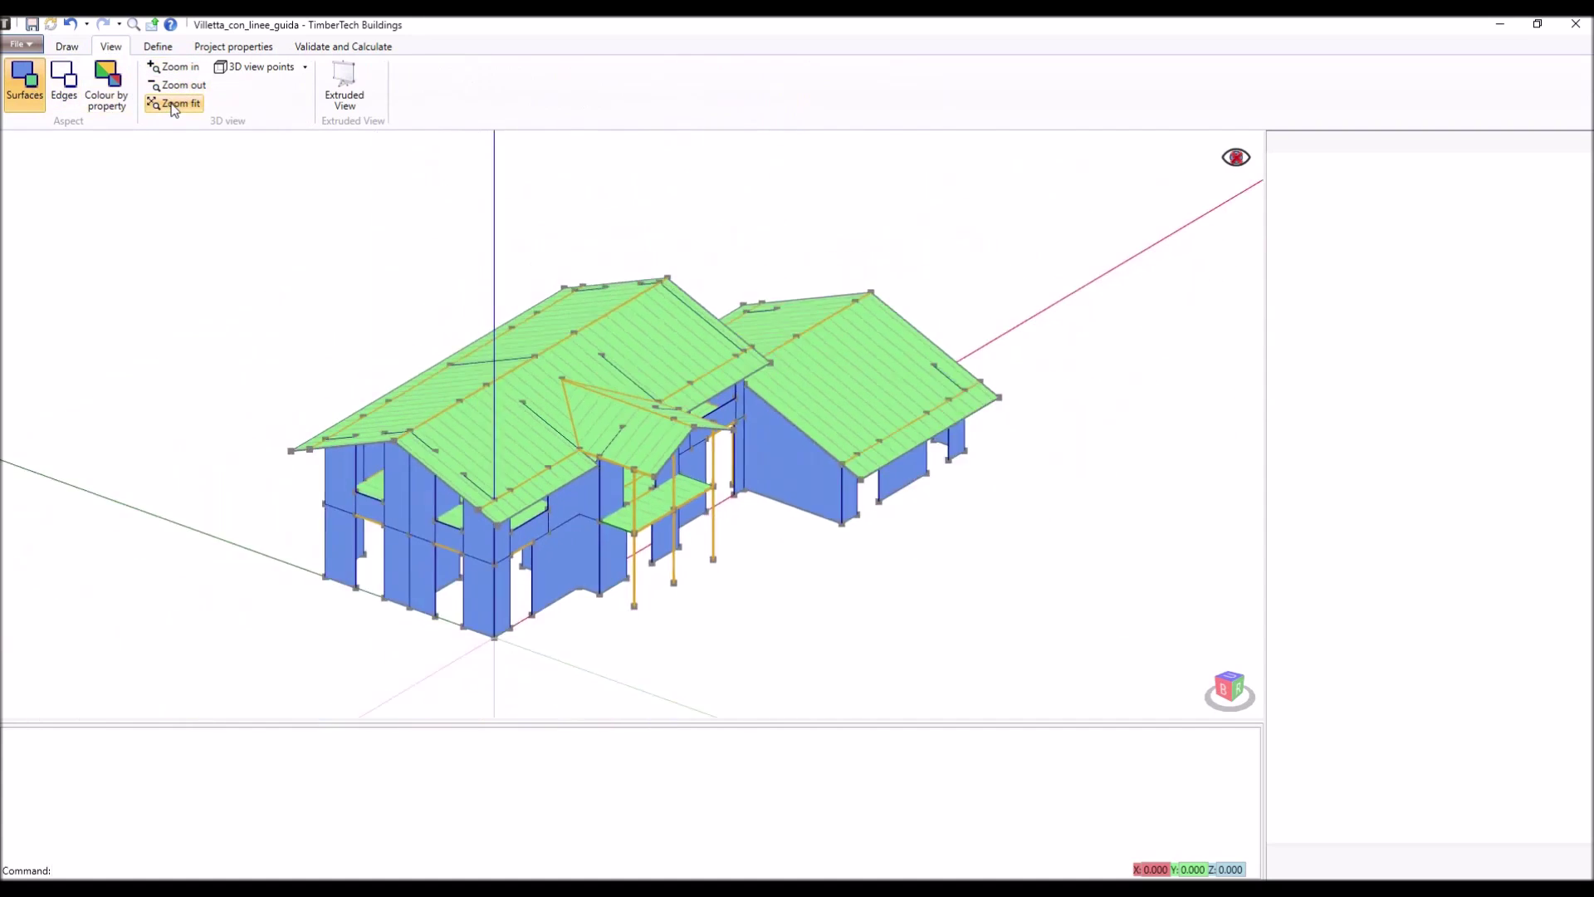
click(303, 69)
click(262, 197)
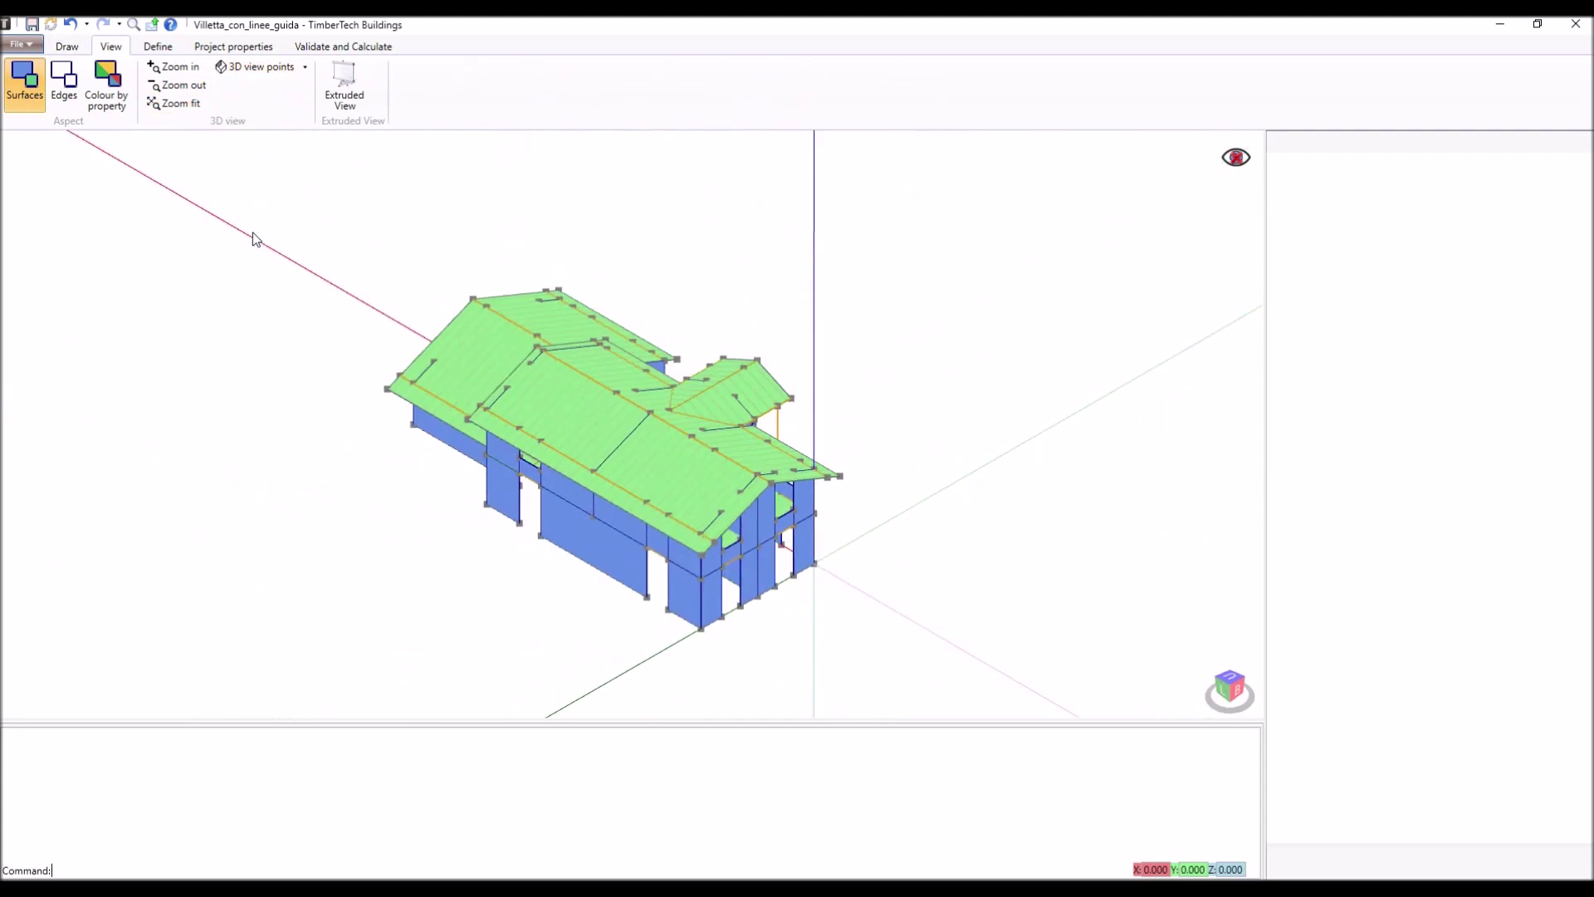
Open the Extruded View at full size and examine the solid model of the house from different angles.
click(344, 83)
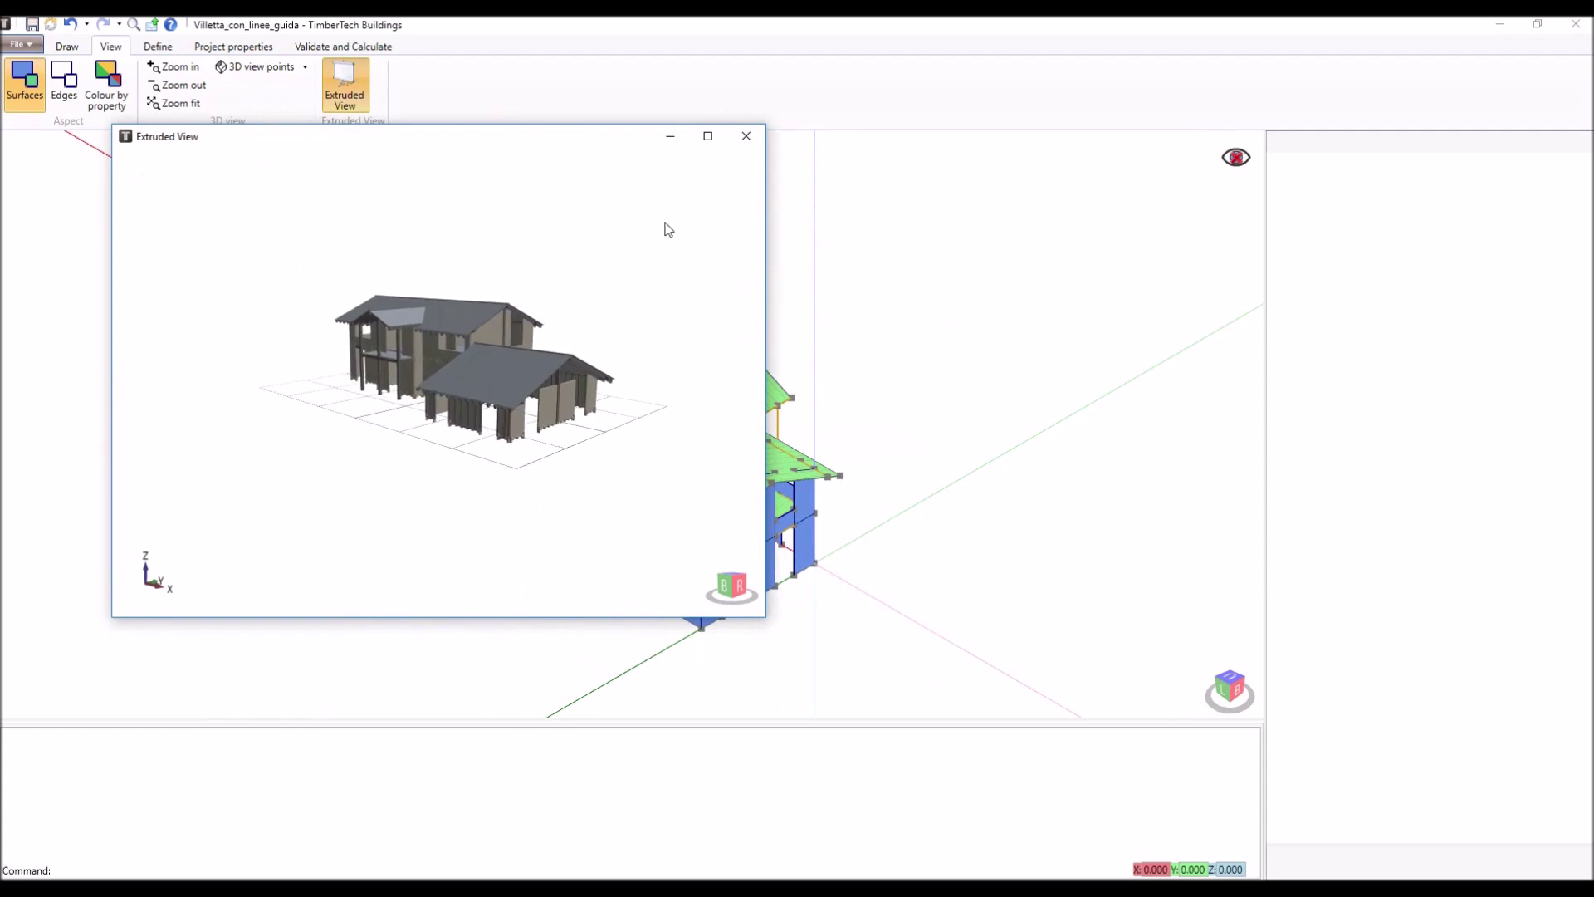
click(713, 142)
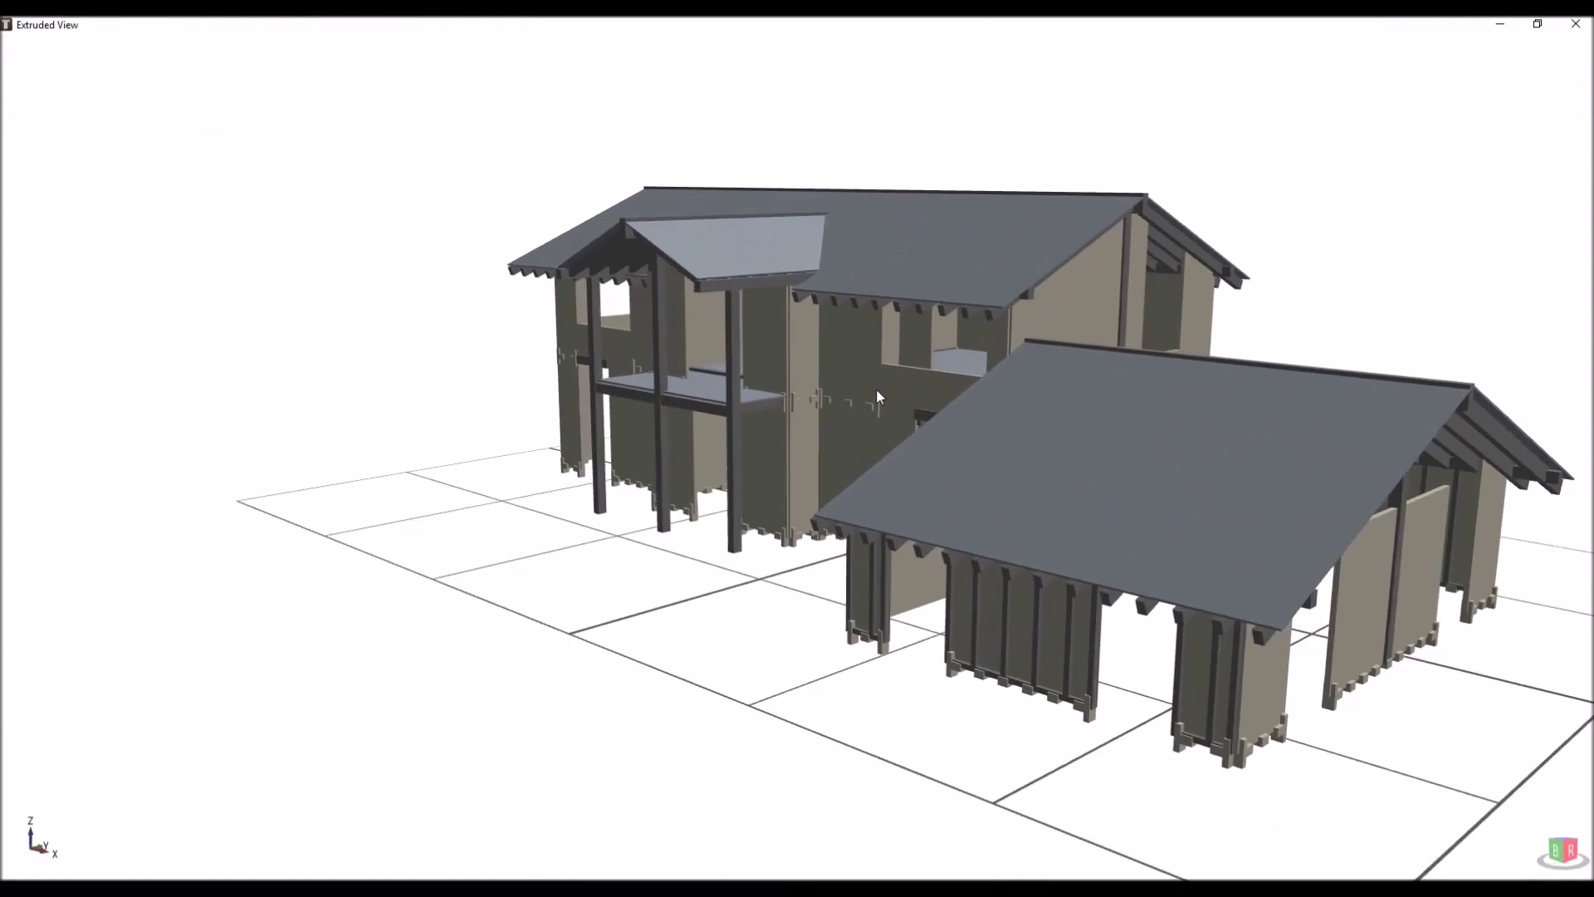
mouse_move(950, 409)
middle_down()
mouse_move(662, 401)
mouse_move(559, 381)
mouse_move(513, 350)
middle_up()
scroll(513, 350, down, 5)
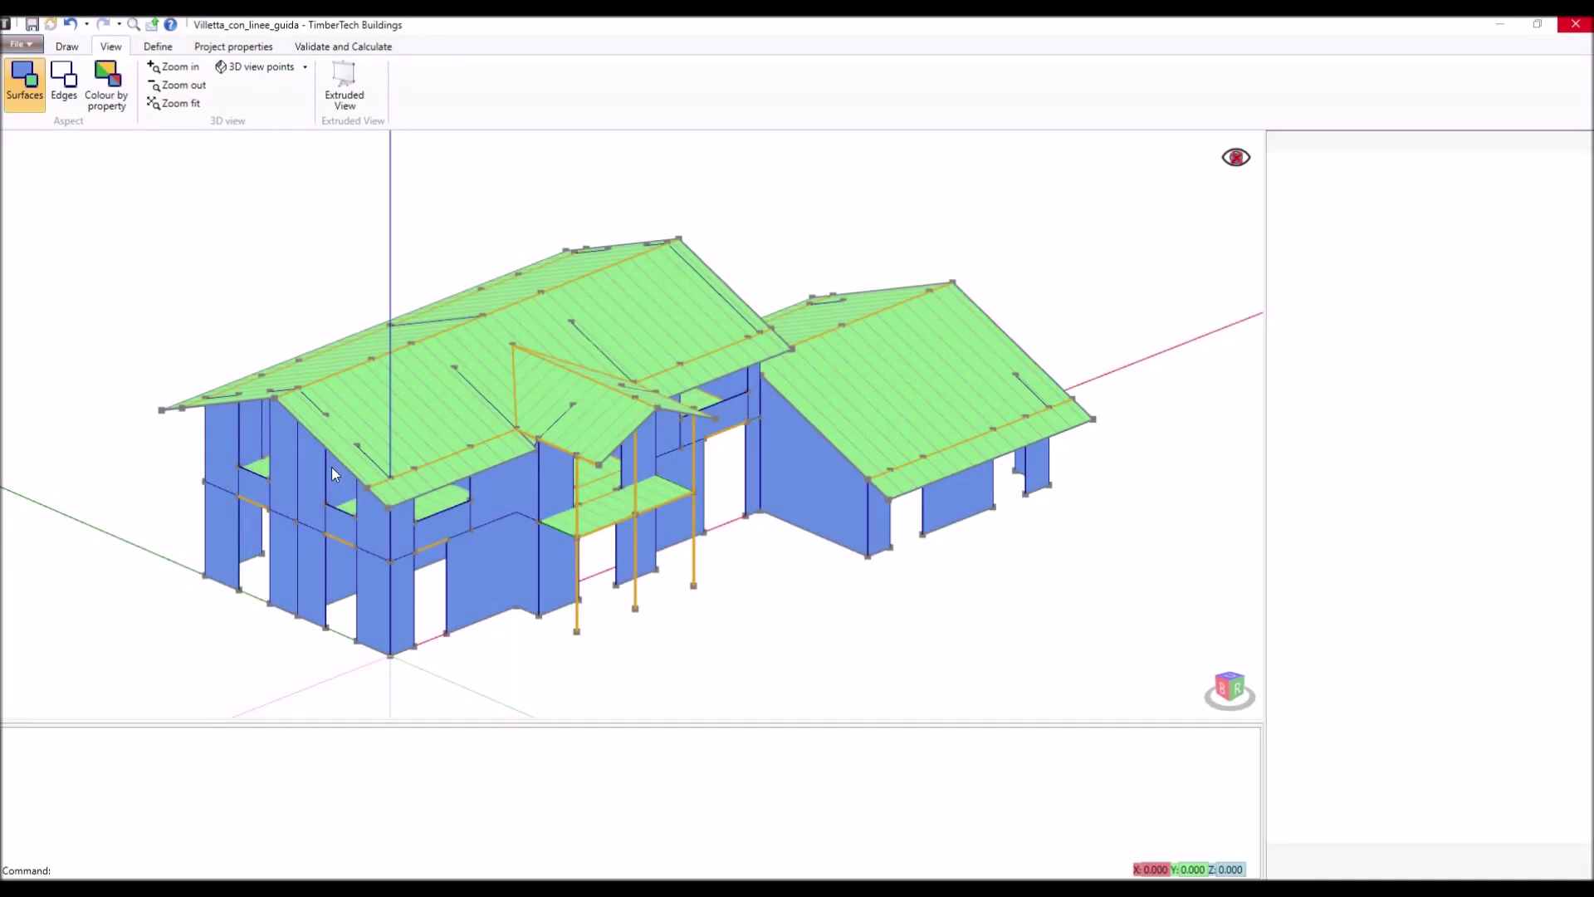
Review the properties of the first-floor gable wall, including its connection, and delete the selected trial element.
click(317, 480)
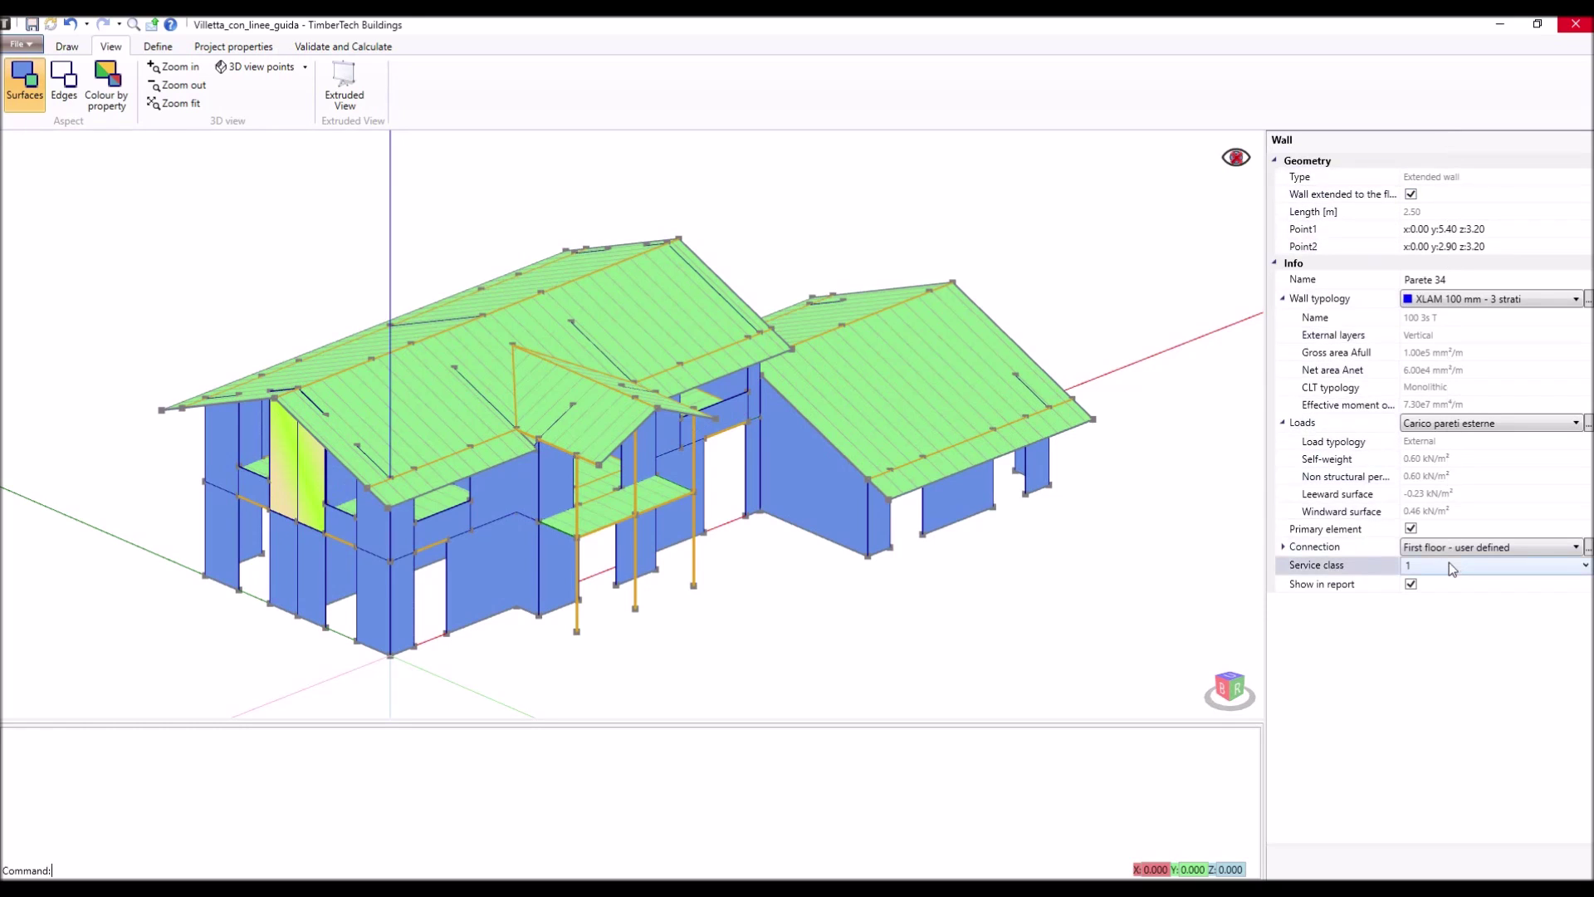
key(Delete)
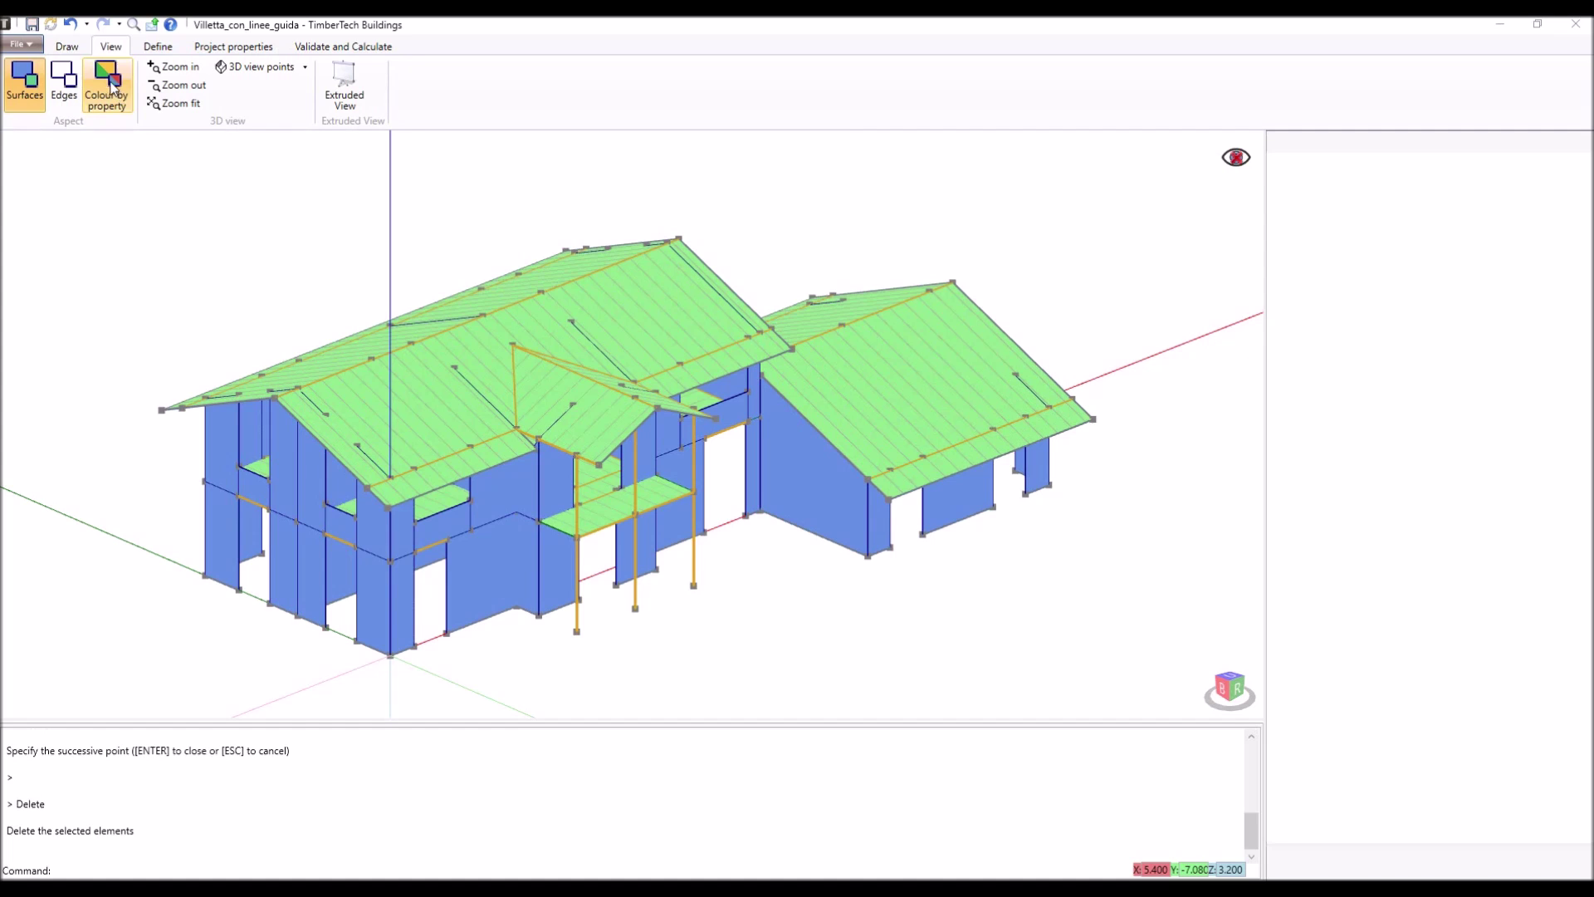
Colour the walls by connection name and examine the model from different sides.
click(113, 84)
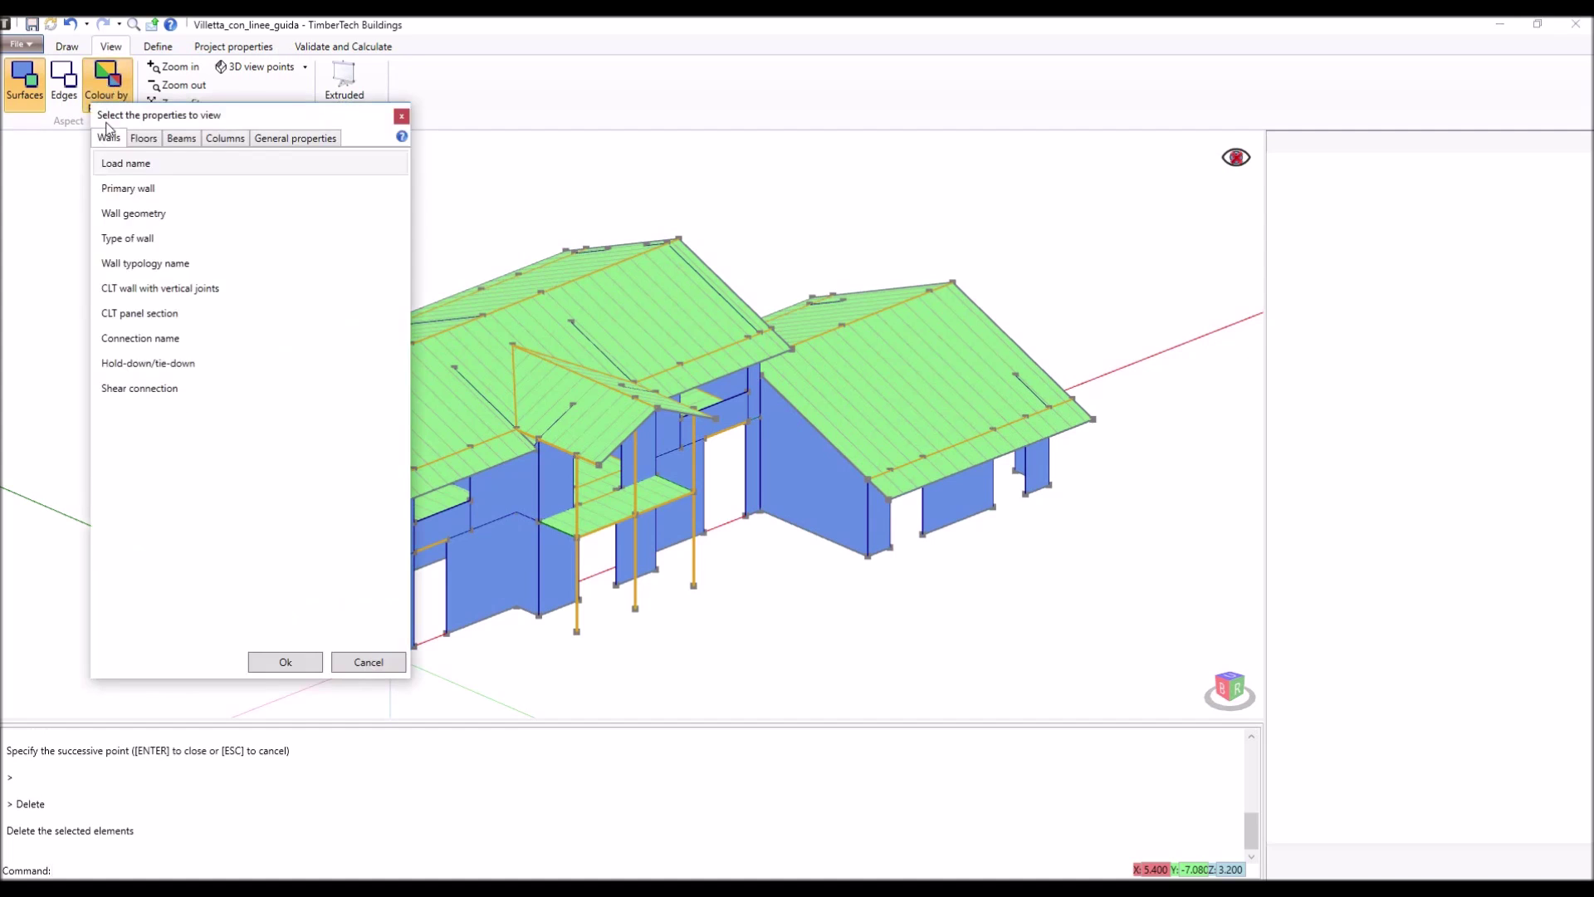
click(124, 338)
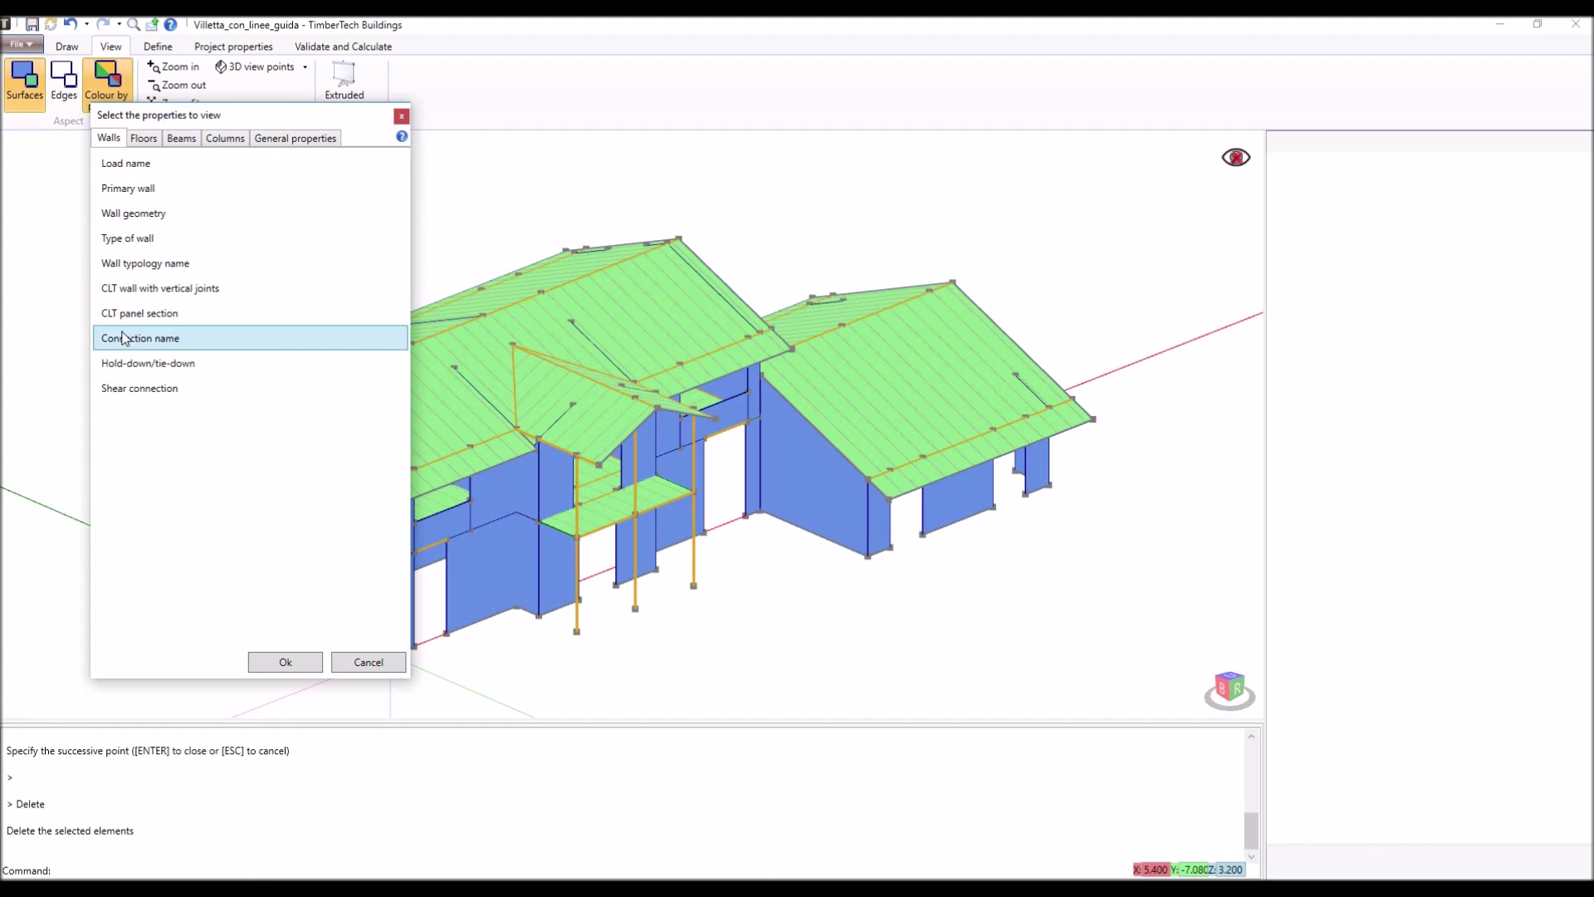
click(285, 664)
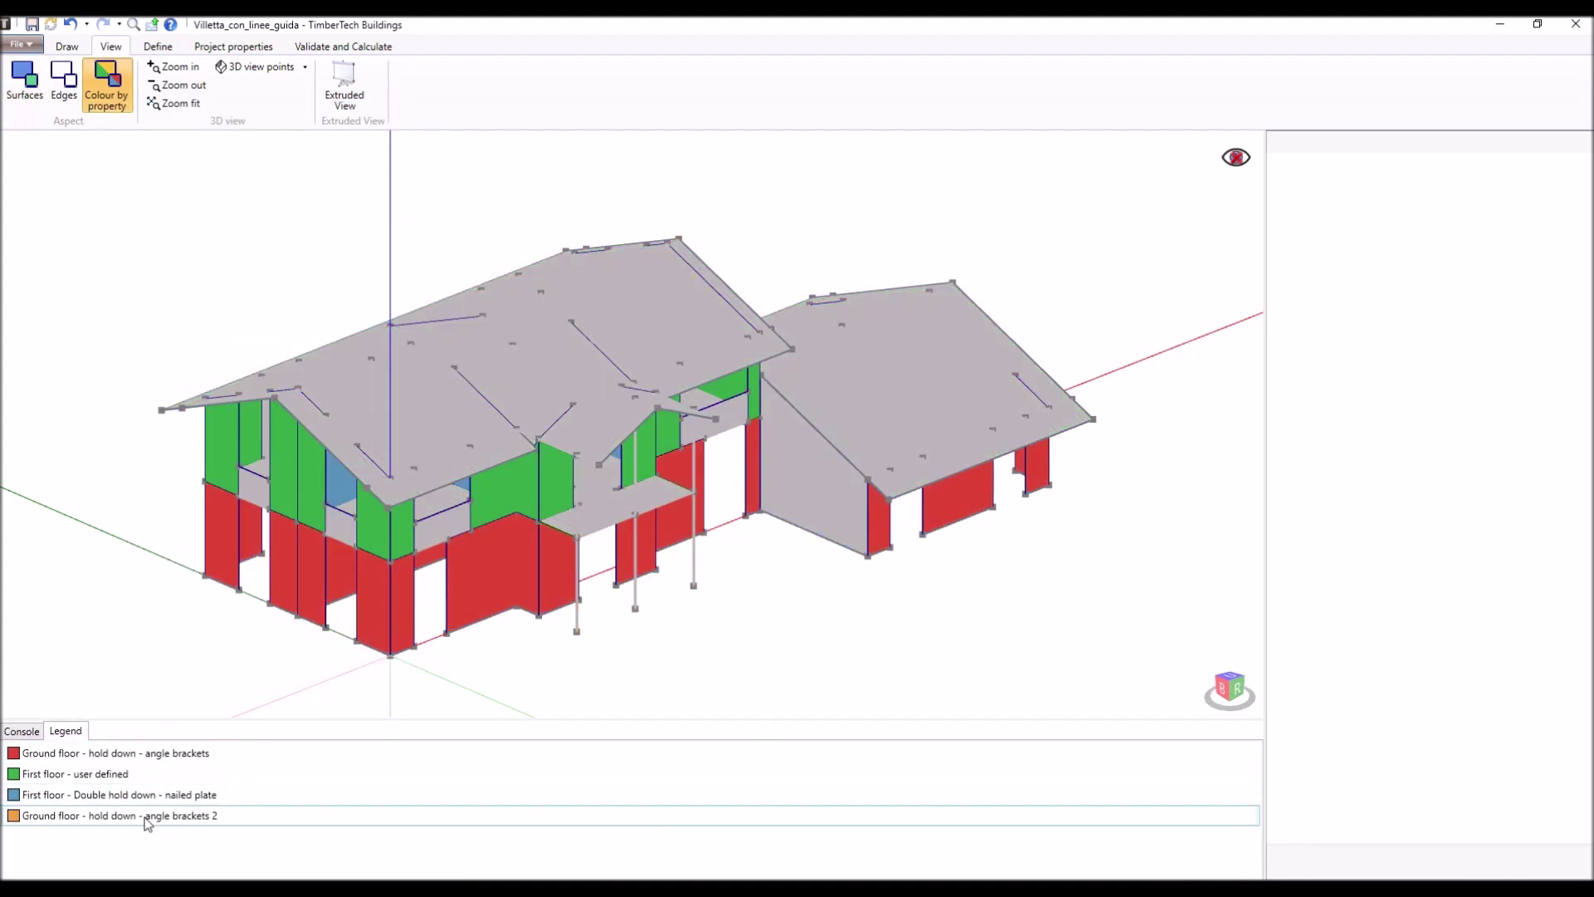
right_drag(332, 528, 931, 528)
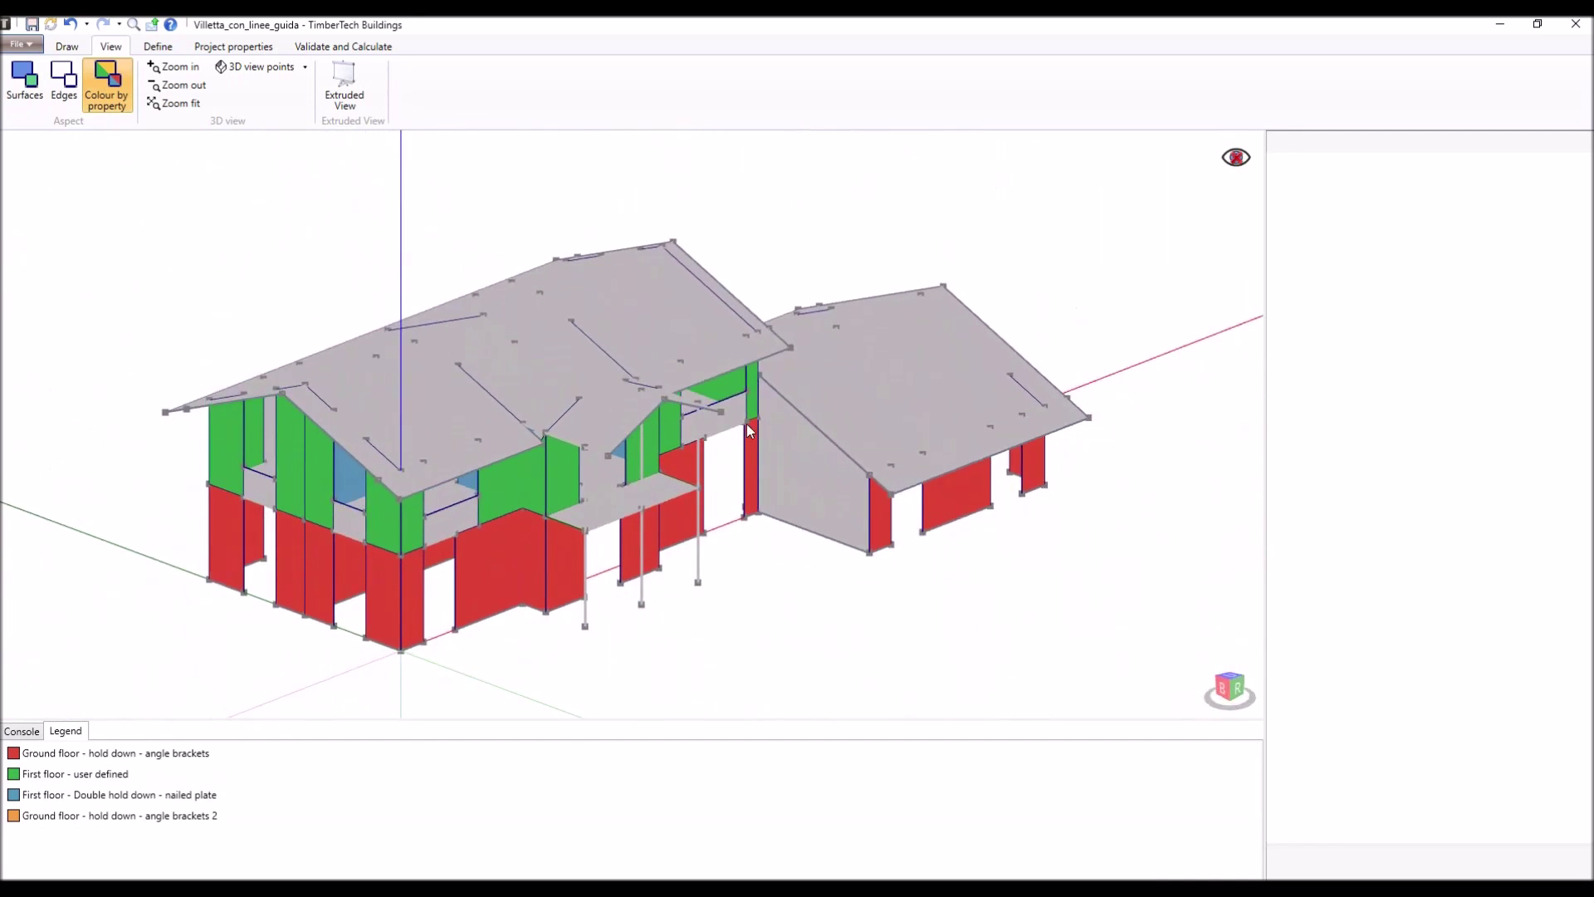
Colour the floors and roofs by load name and examine how the loads are assigned.
click(117, 96)
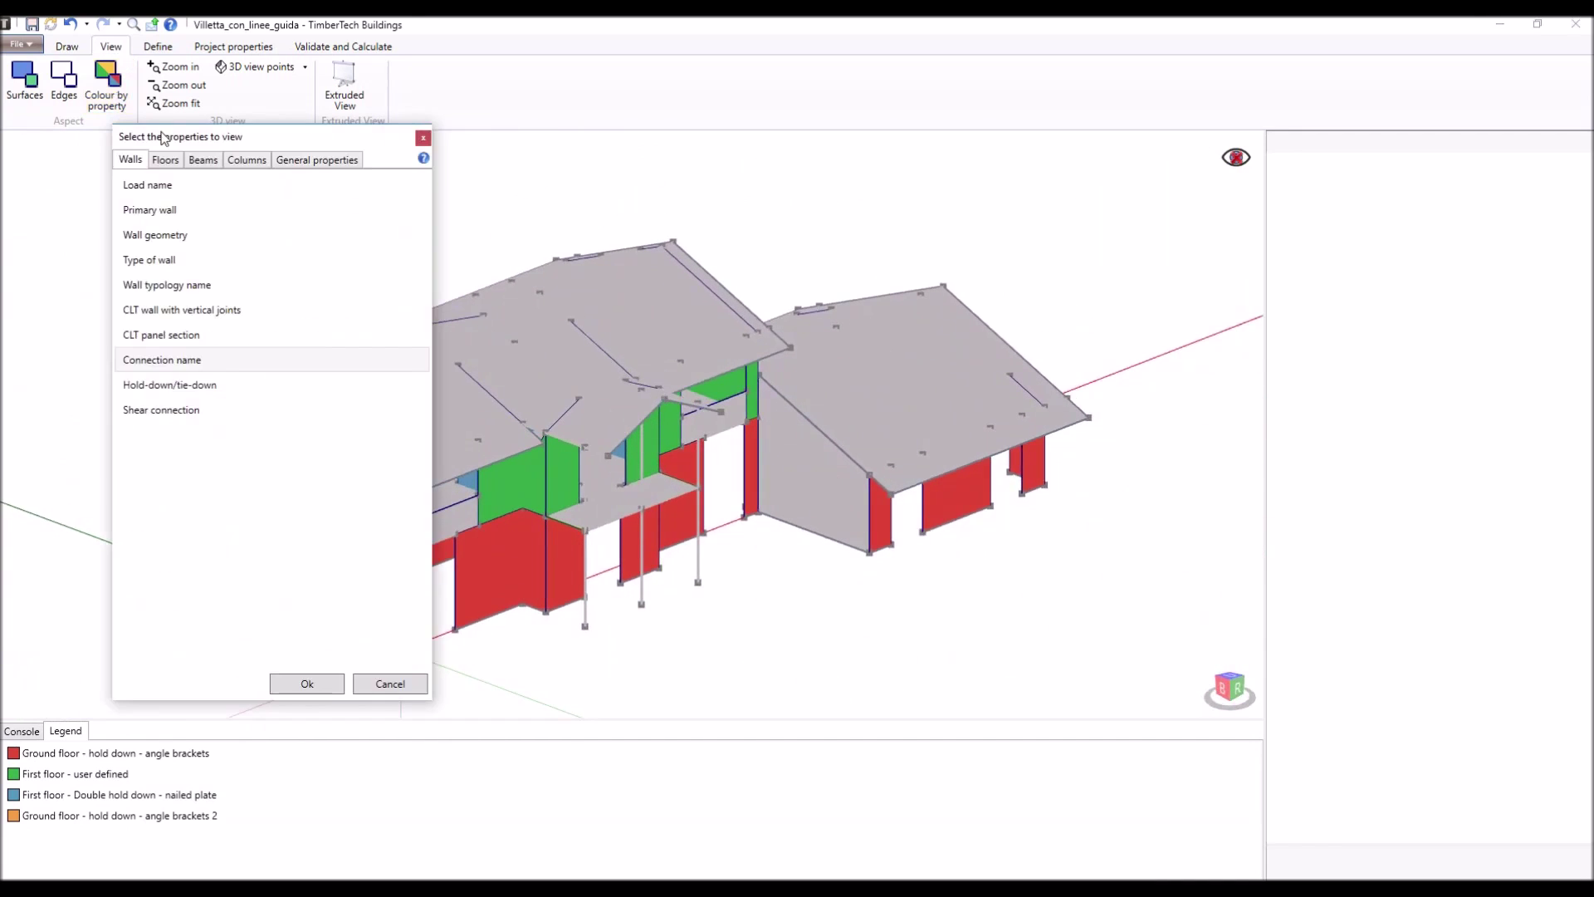
click(167, 160)
click(164, 184)
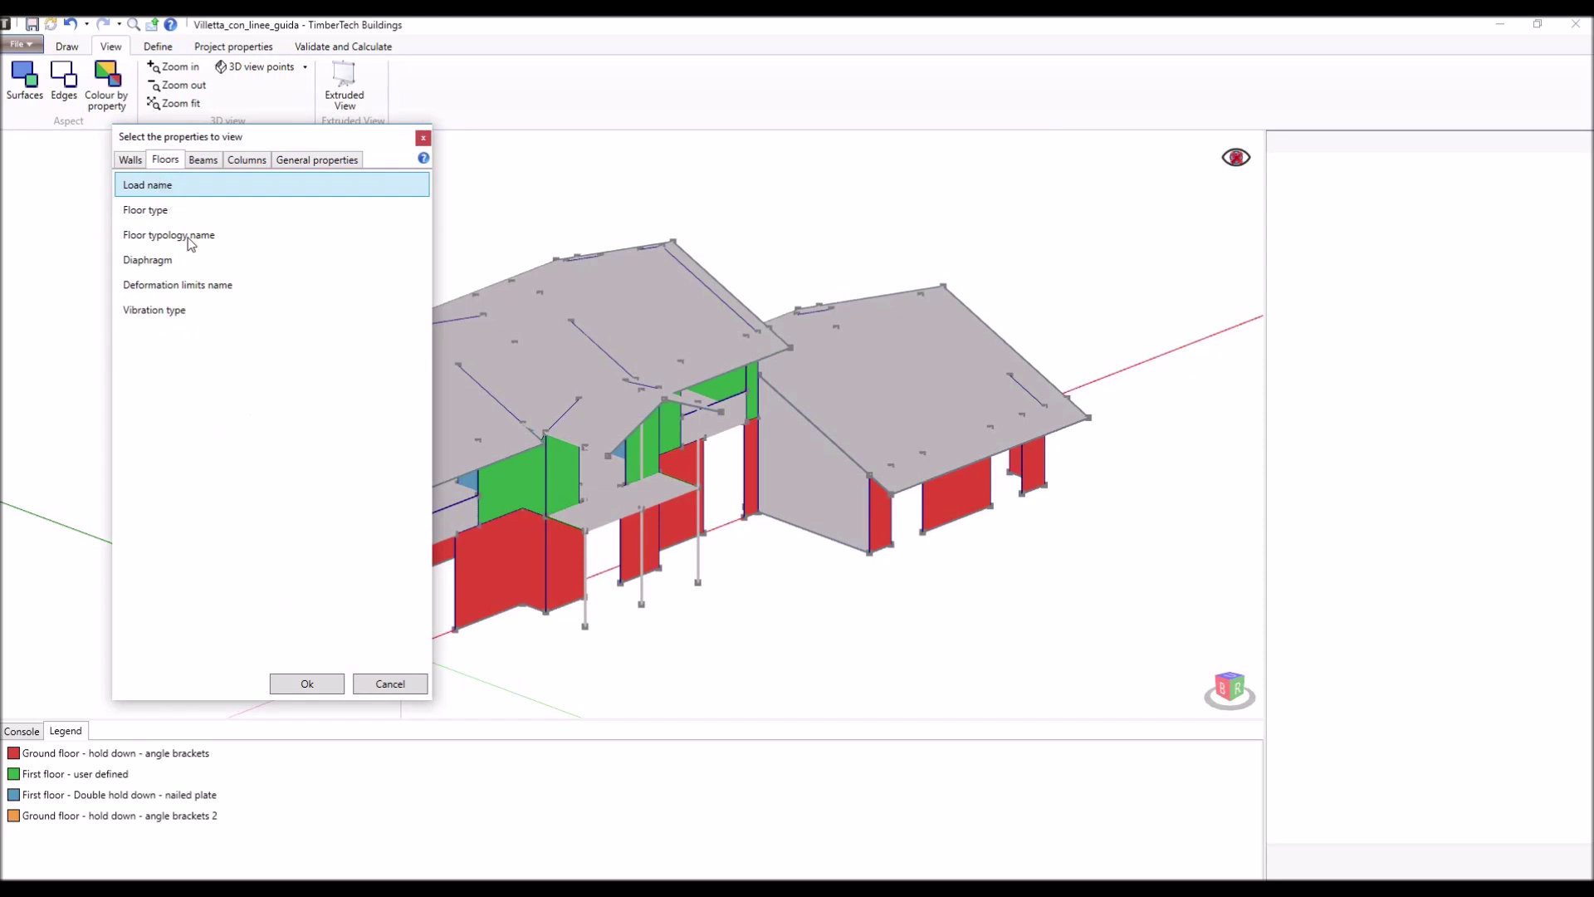
click(305, 688)
right_drag(625, 535, 573, 530)
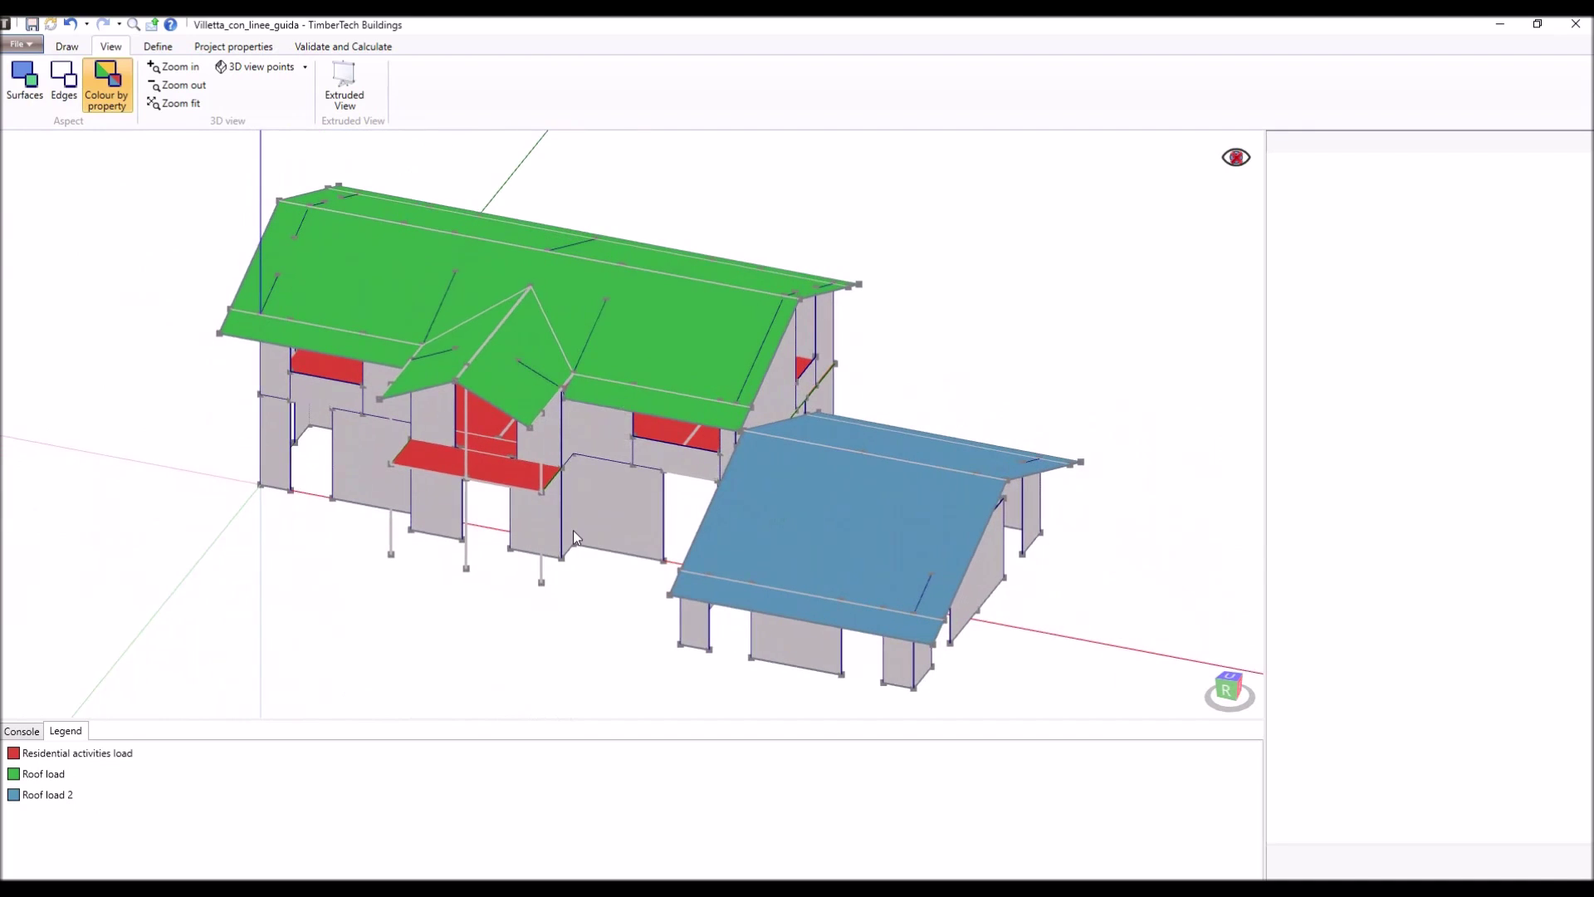
Turn off the colouring by property and restore the normal surface display of the model.
click(108, 85)
click(27, 94)
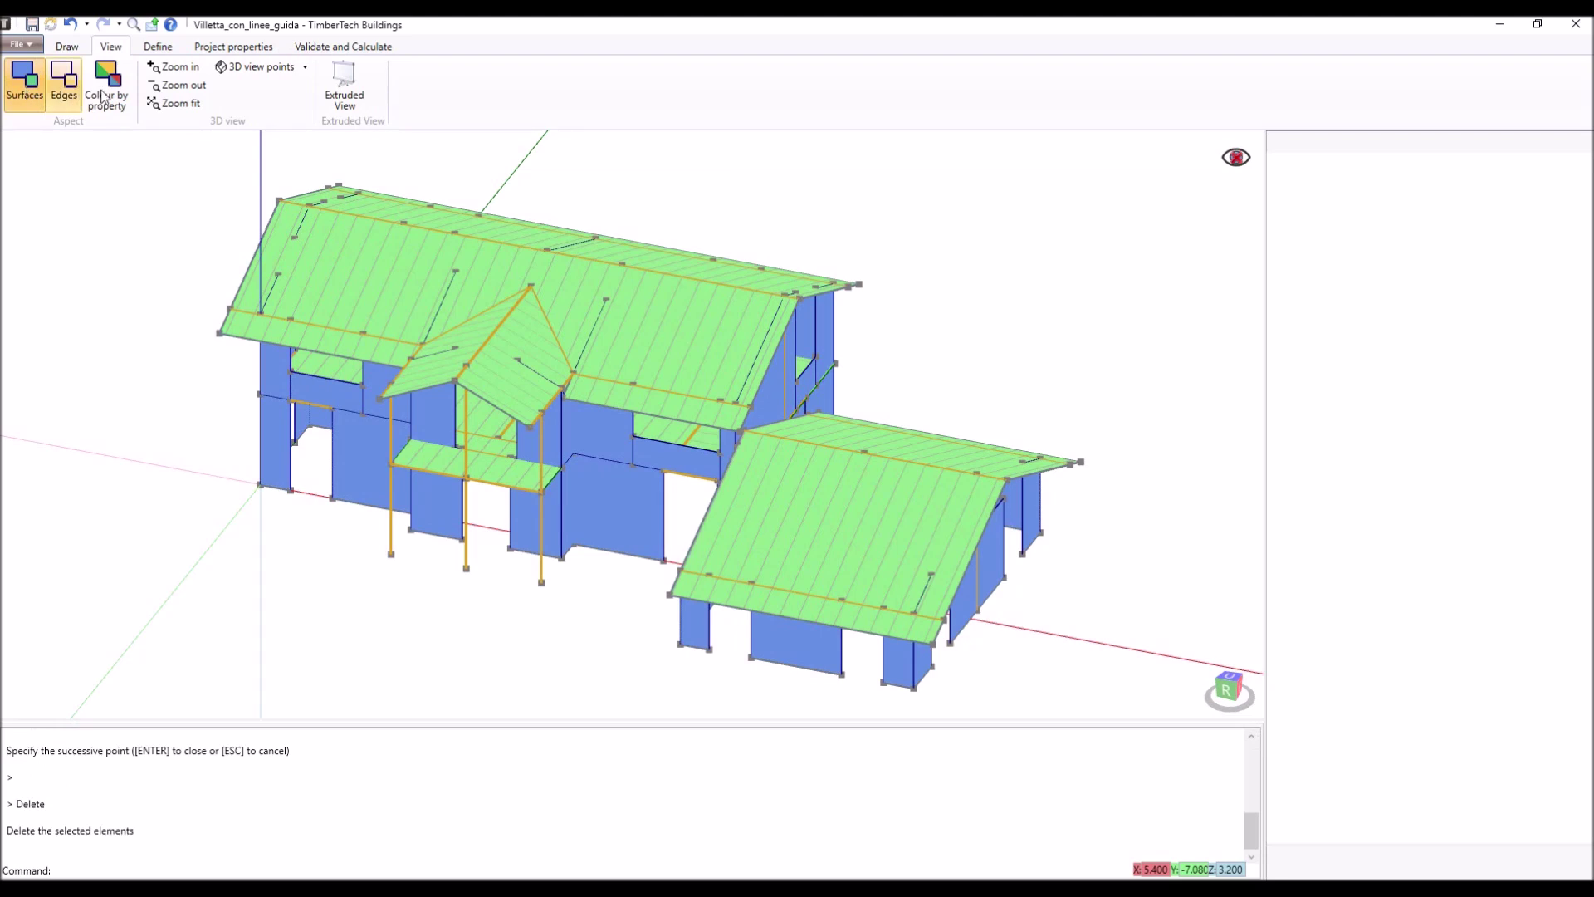
Review the timber materials archive, covering homogeneous glulam, combined glulam, softwood, hardwood and Duo/Trio beams, and close it.
click(158, 48)
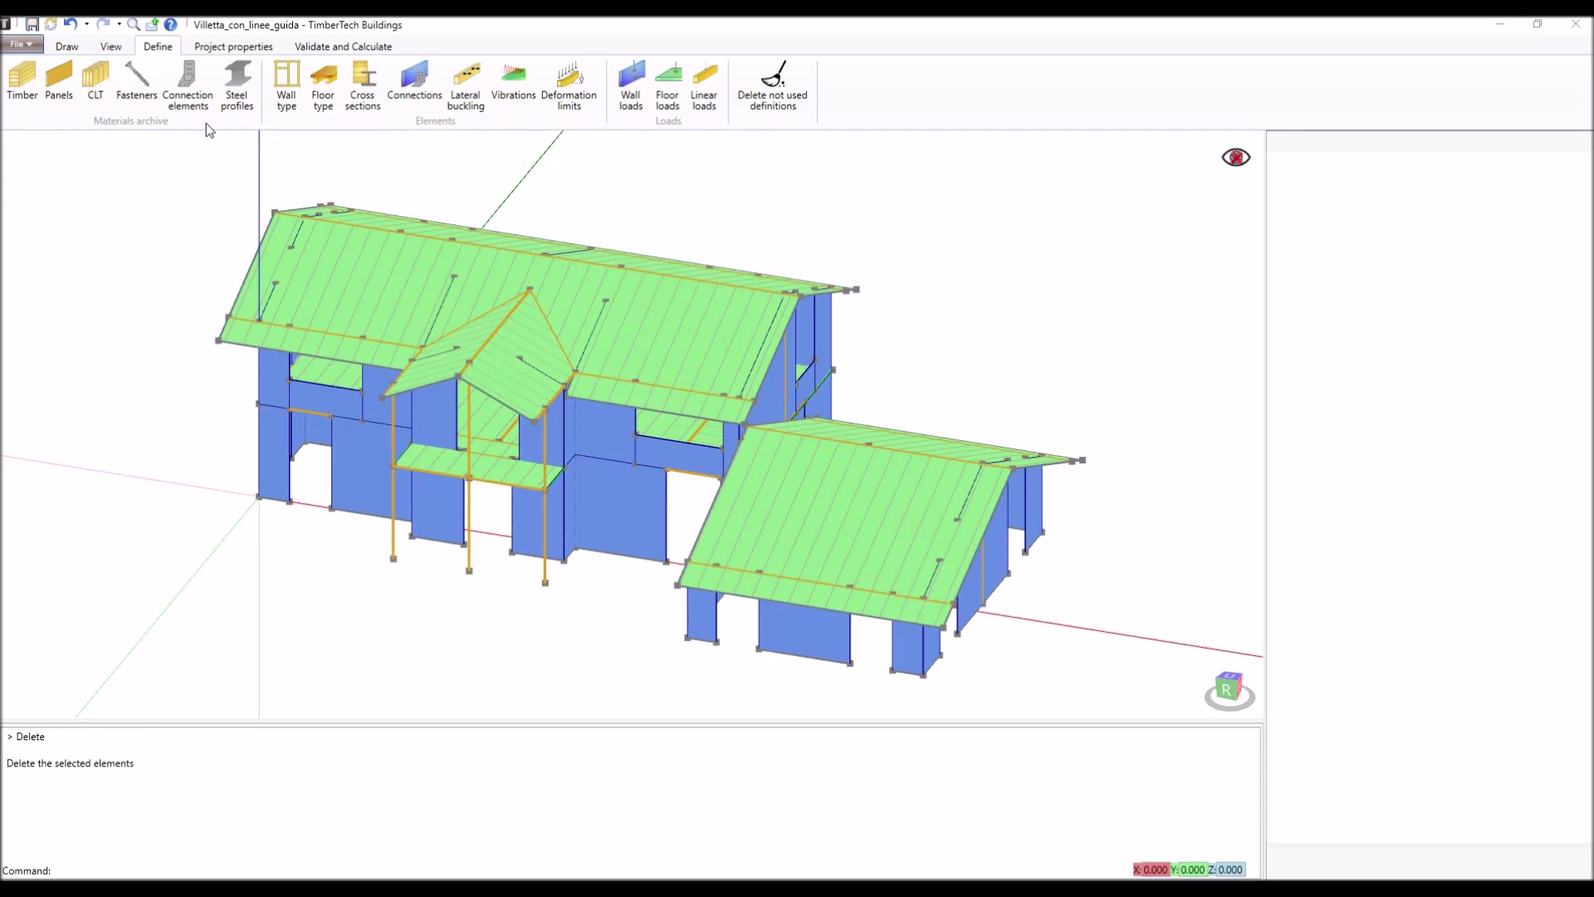
click(25, 85)
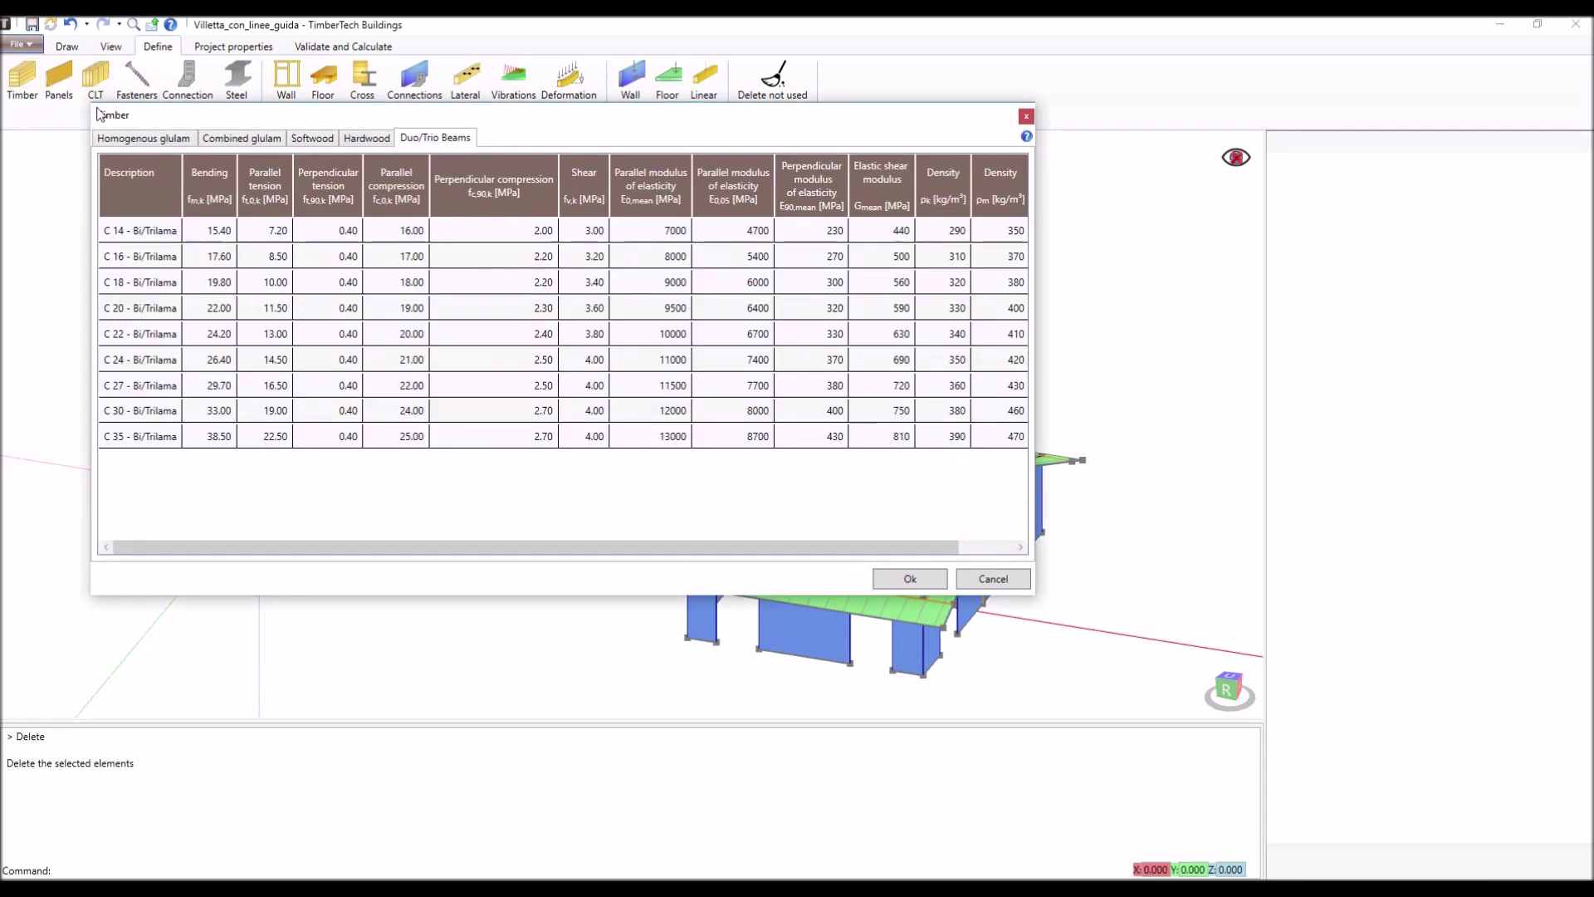
click(137, 140)
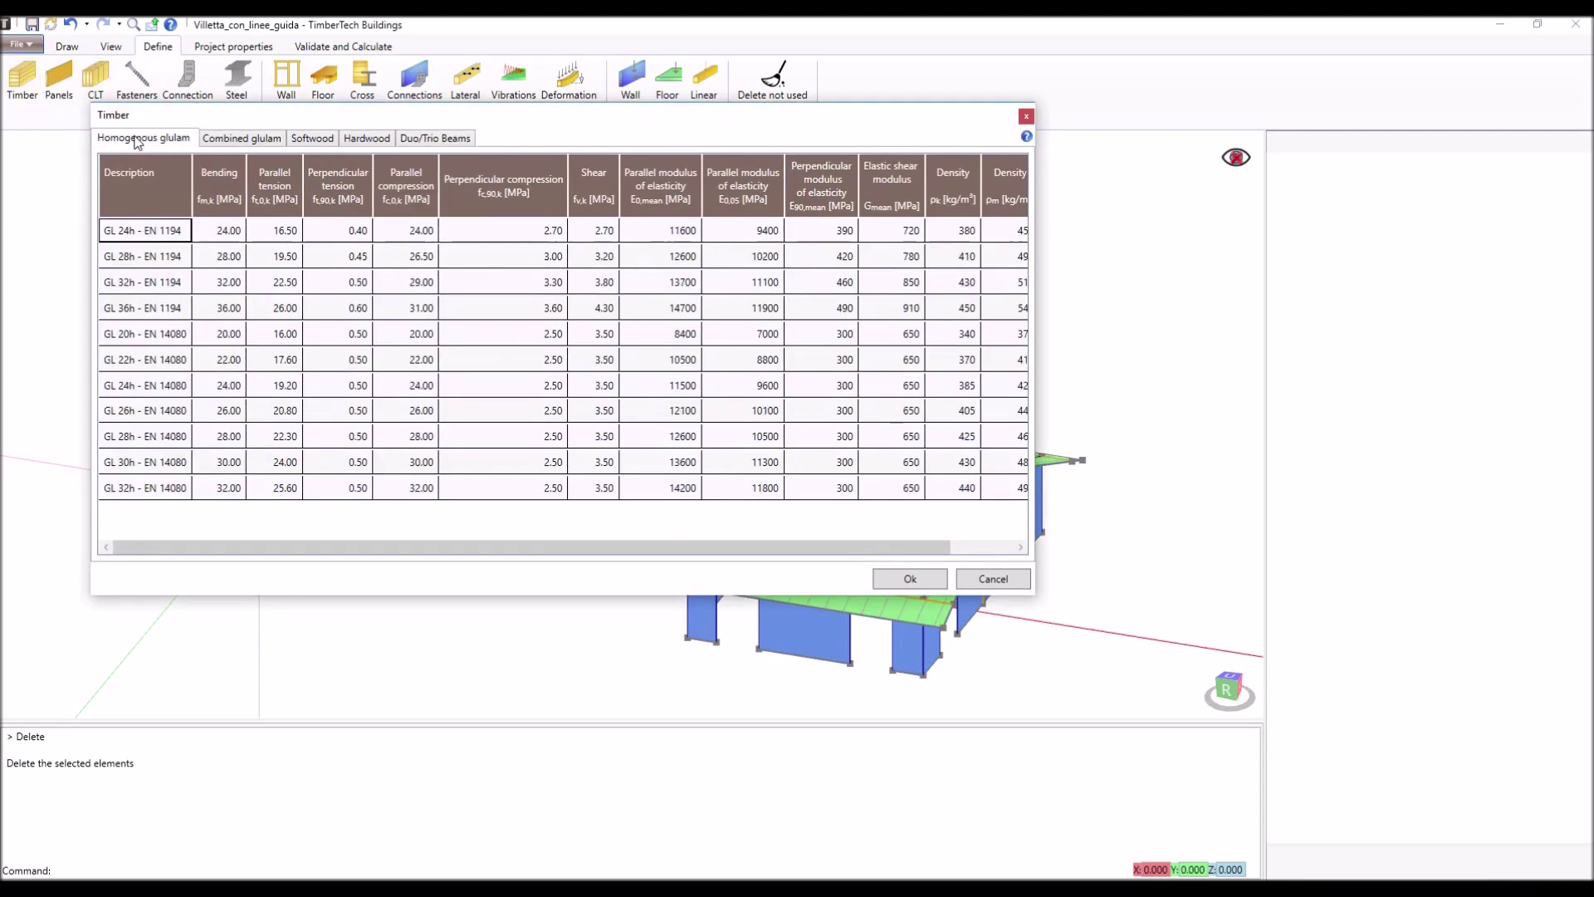
click(267, 143)
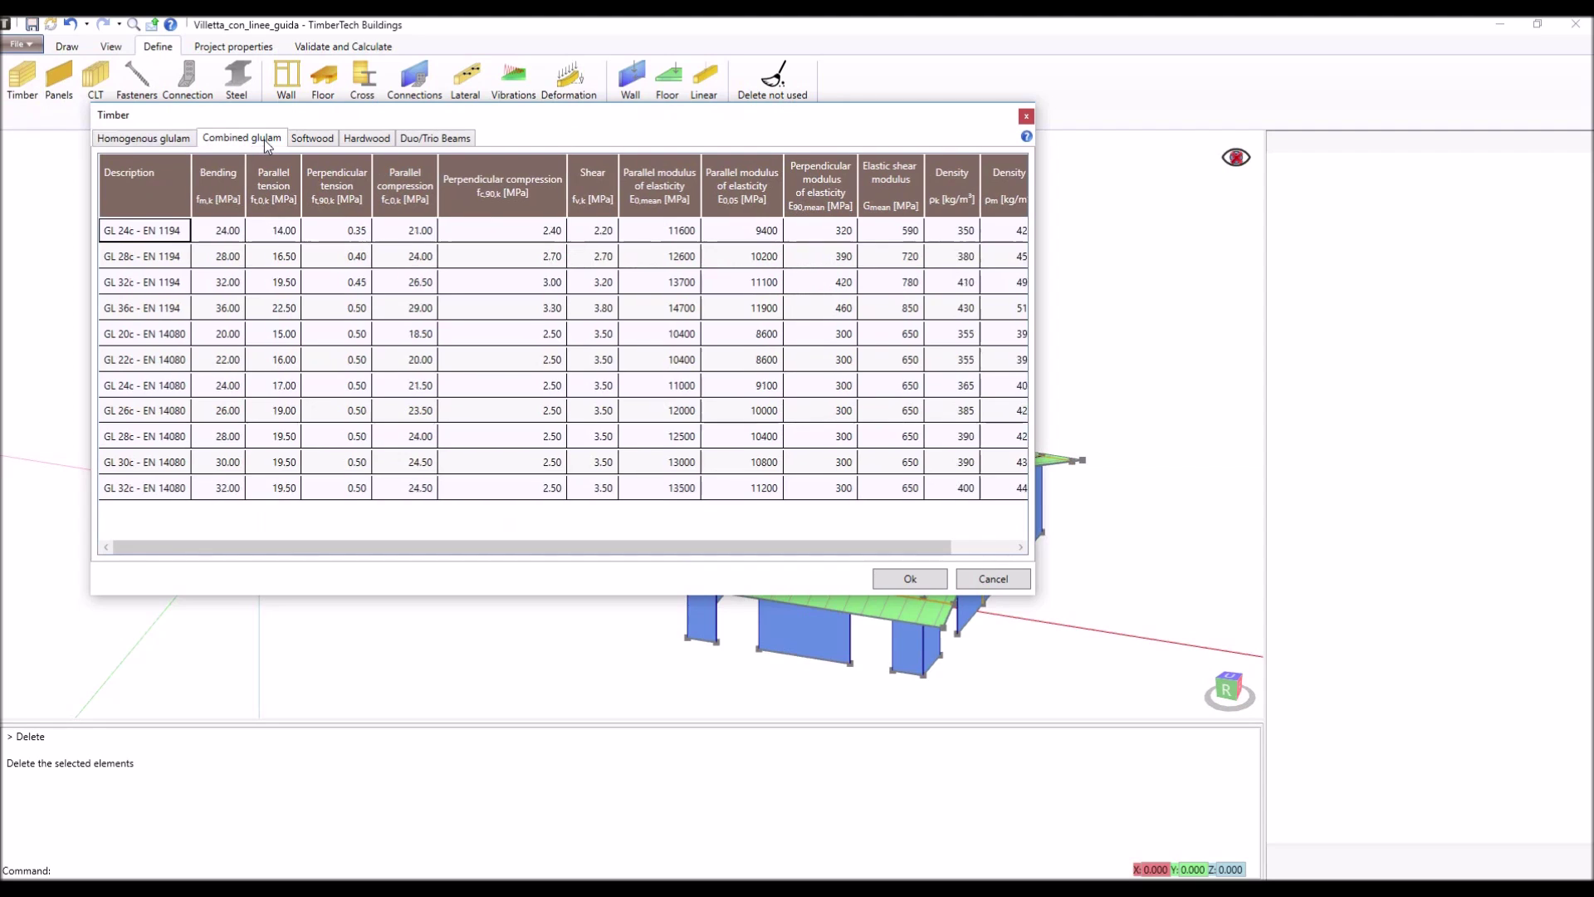
click(311, 142)
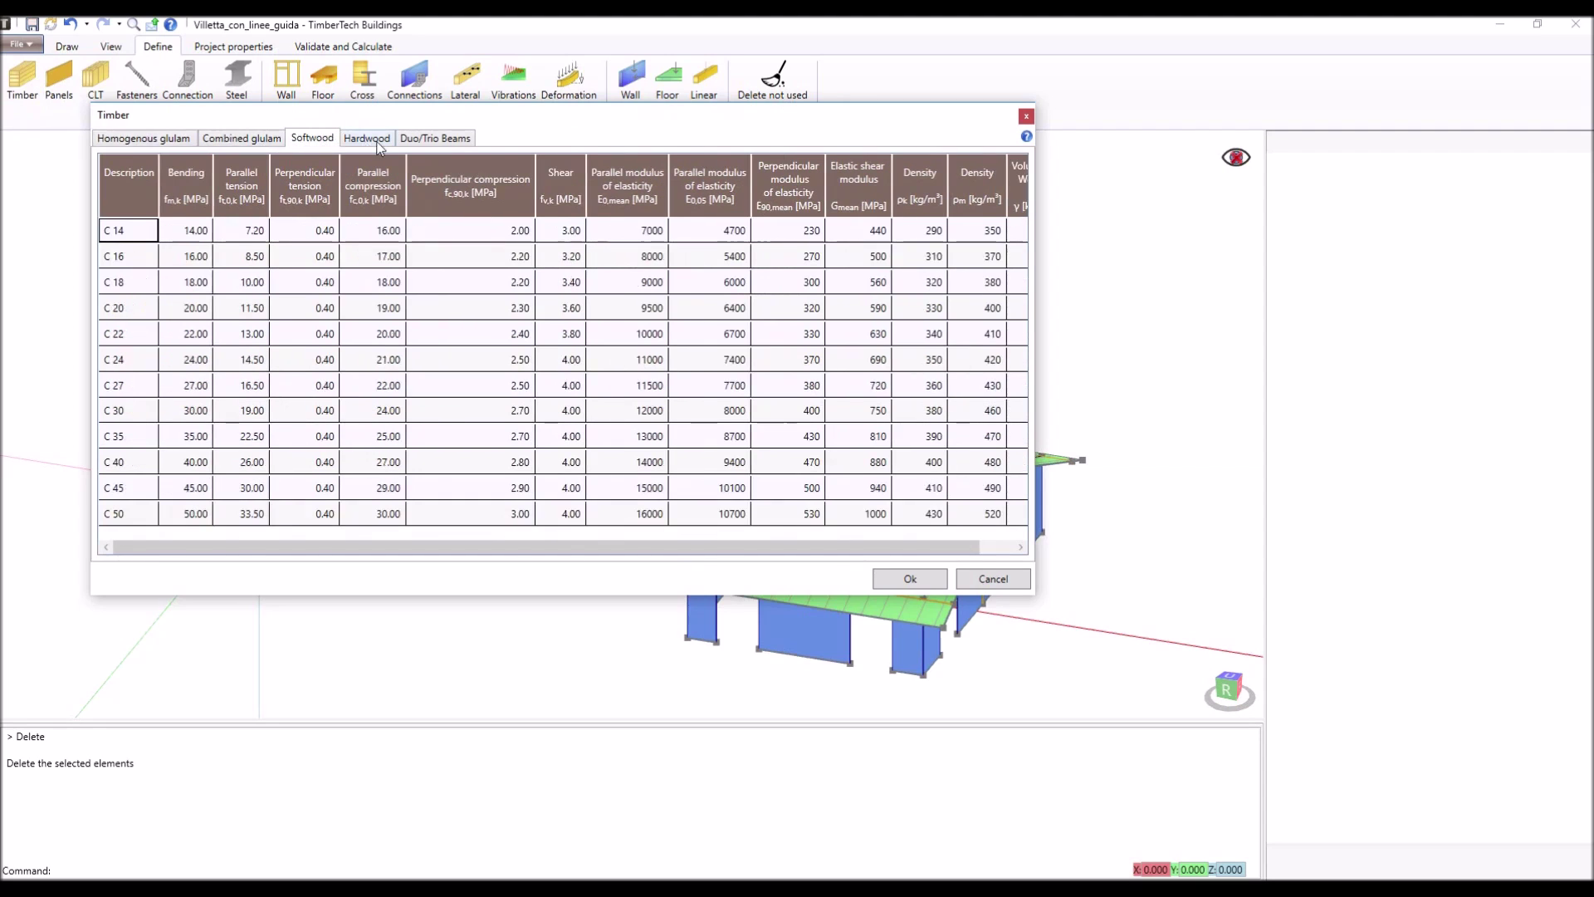
click(376, 142)
click(436, 141)
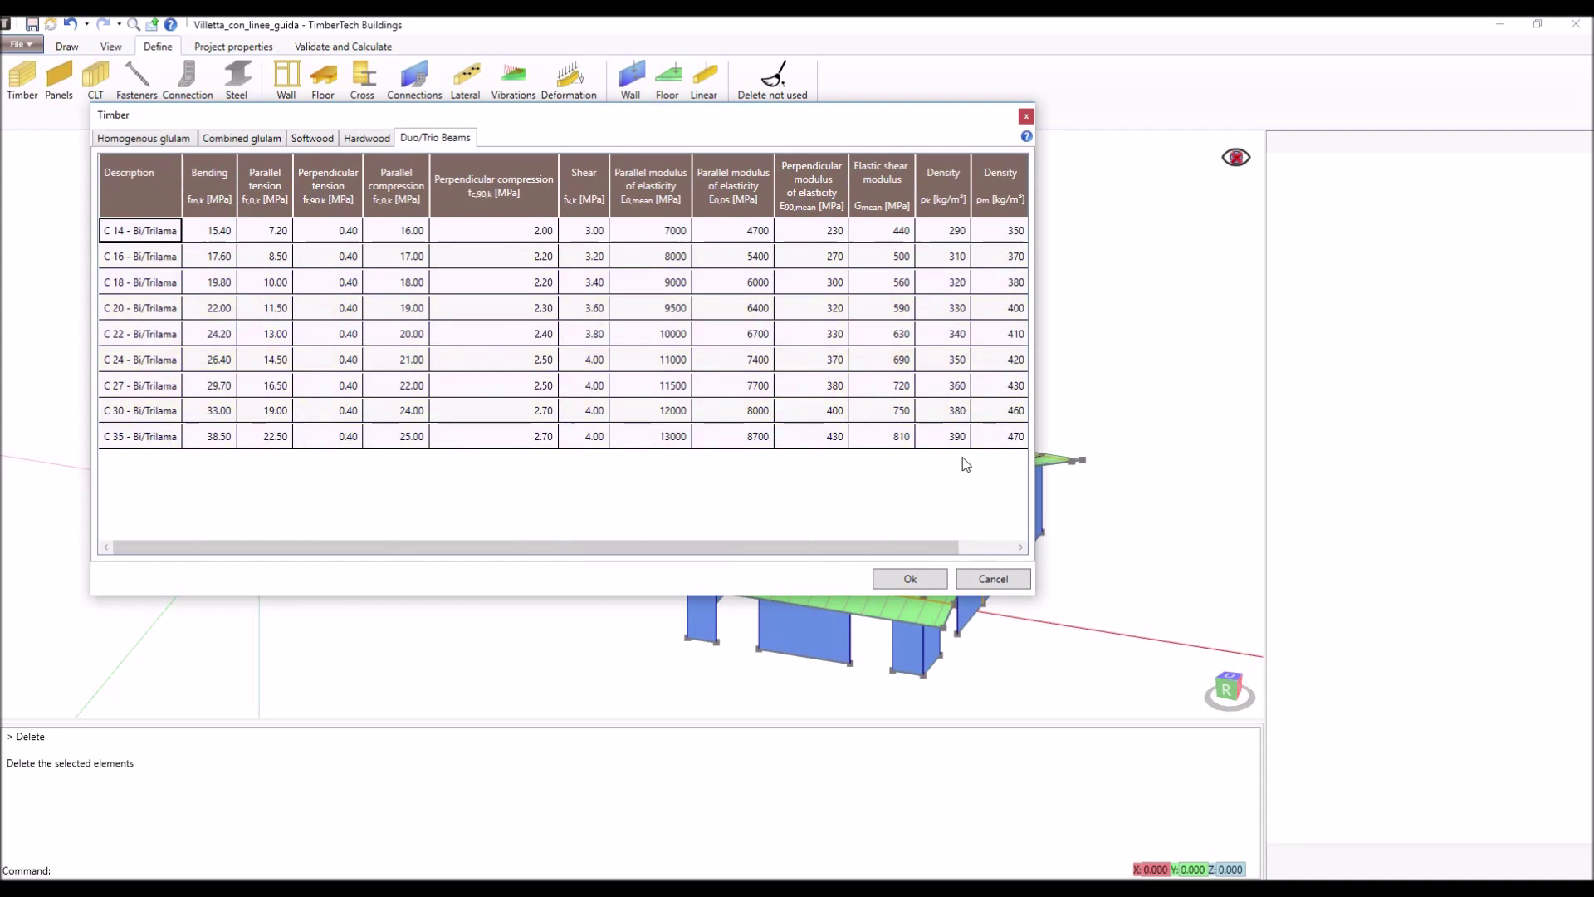
click(919, 574)
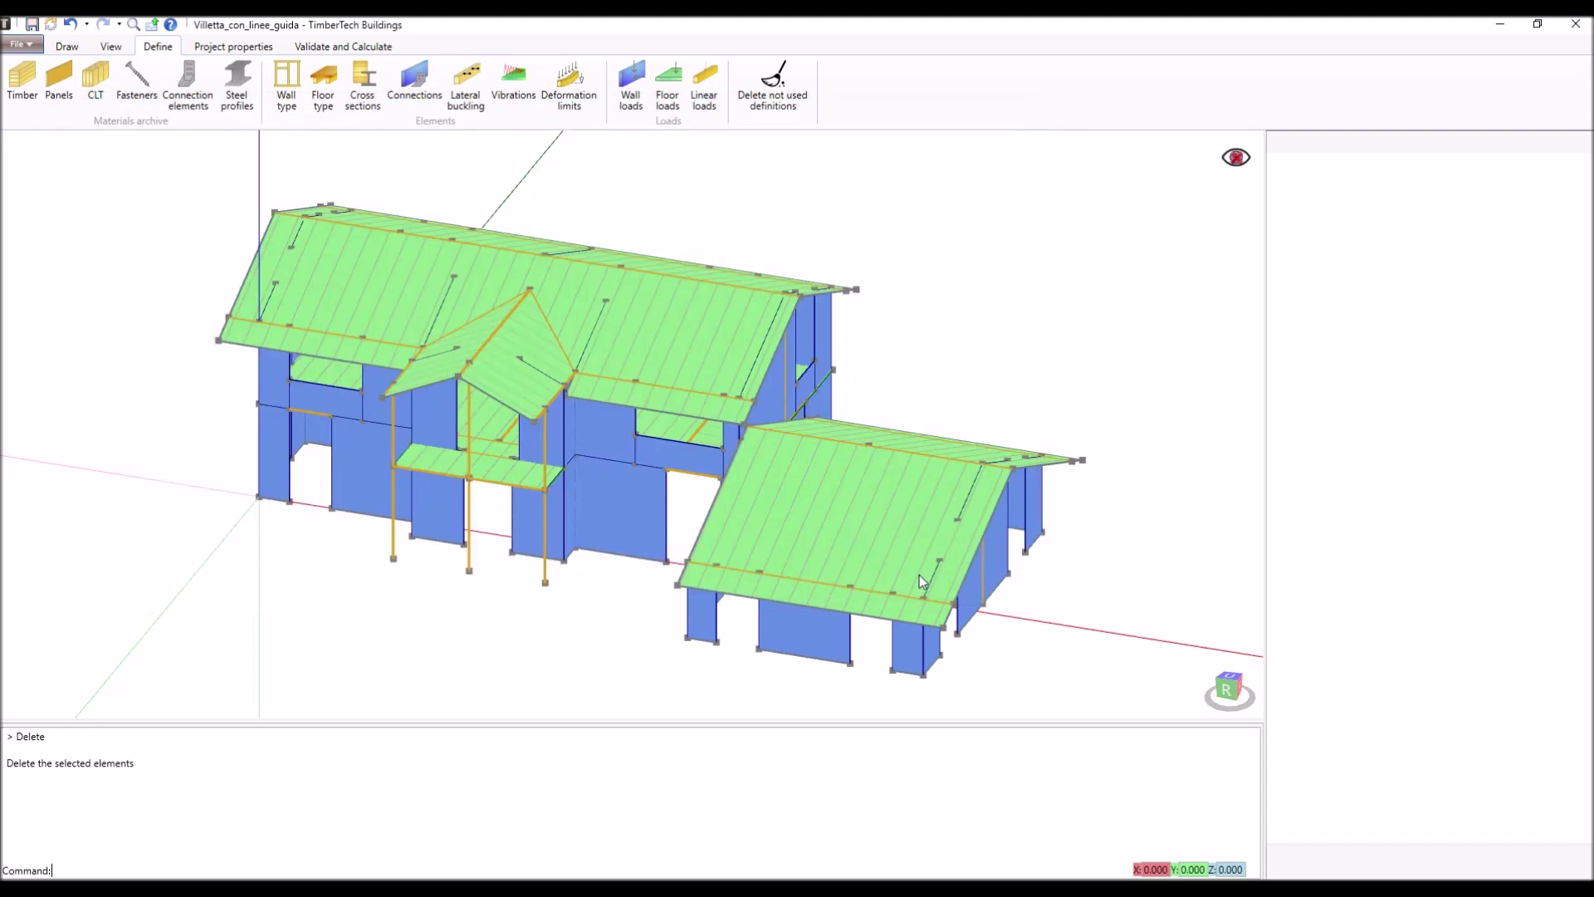
Review the panels archive, covering plywood, OSB, particleboards, LVL, SWP and gypsum-fibreboard, and close it without changes.
click(59, 86)
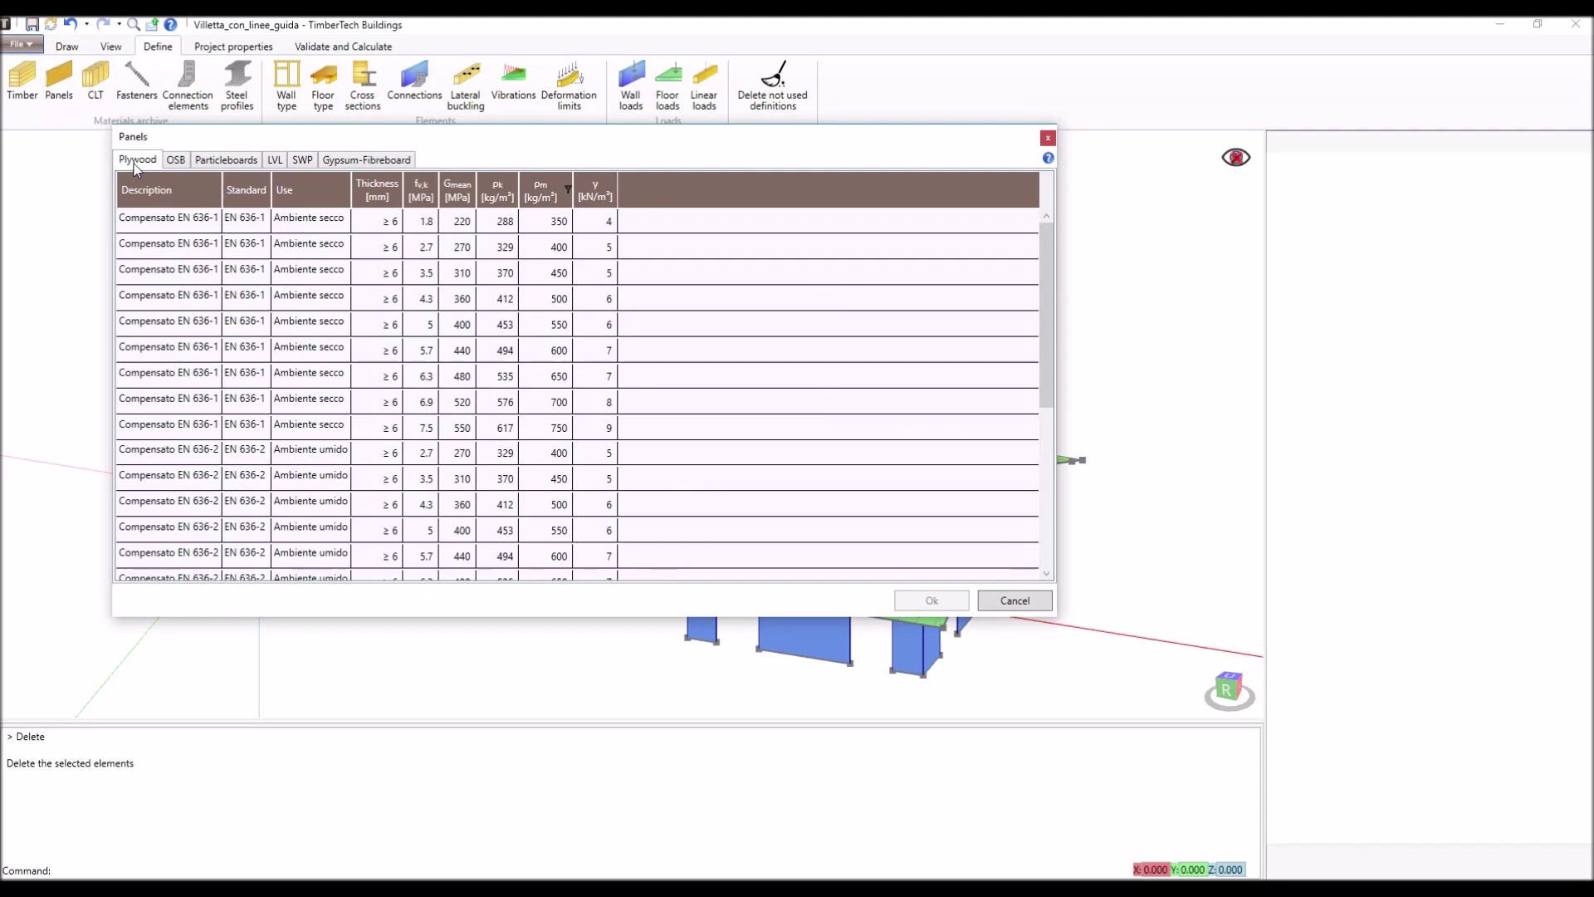
click(178, 165)
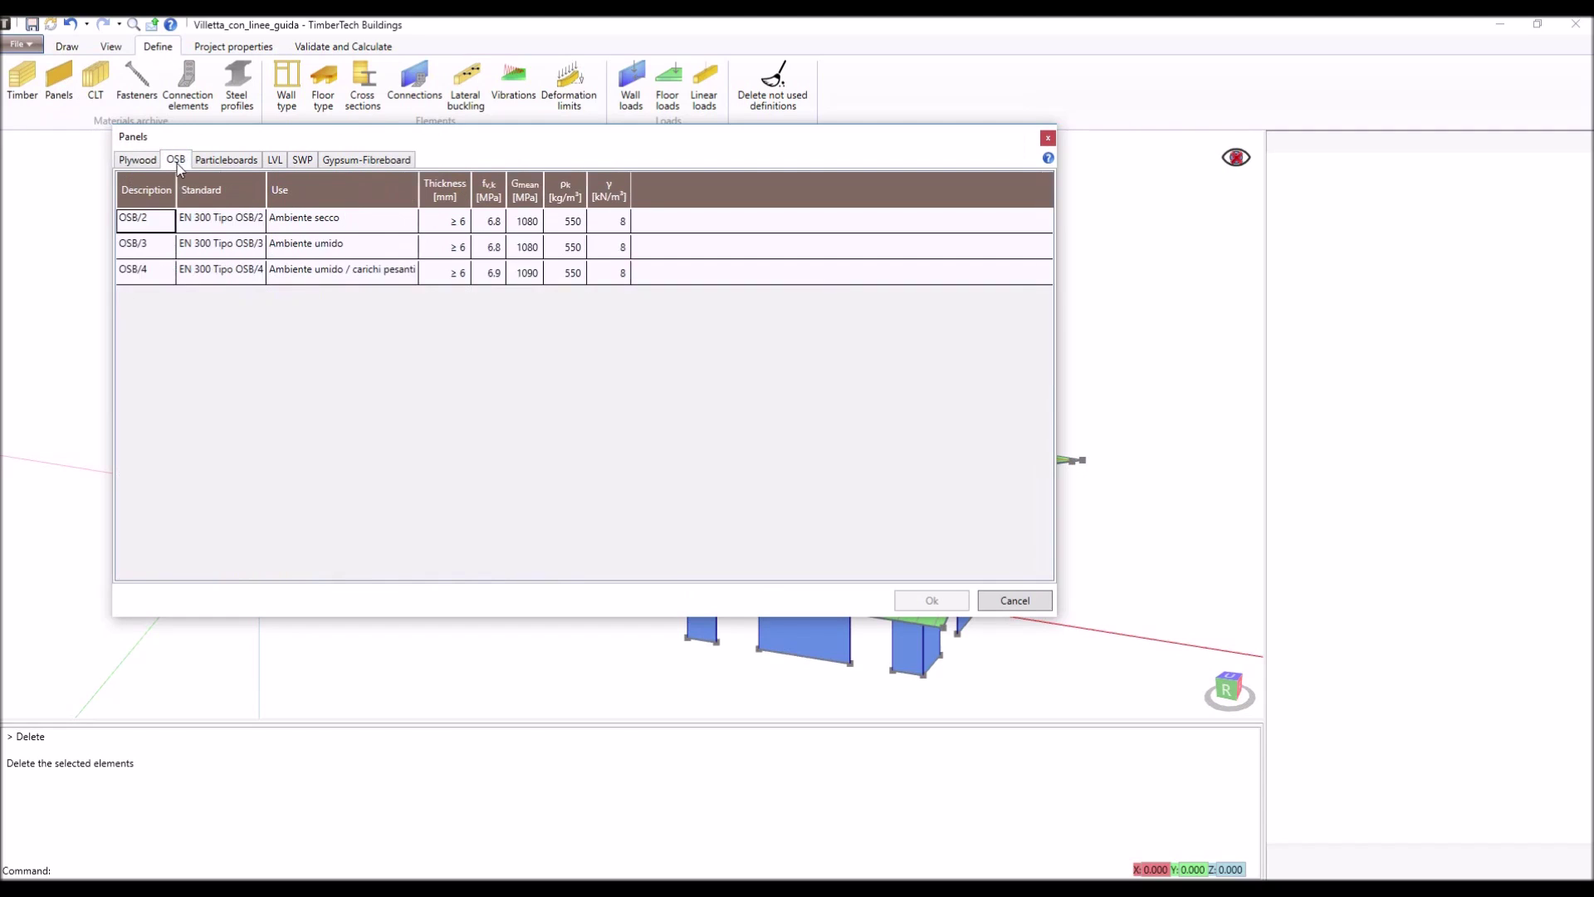
click(247, 163)
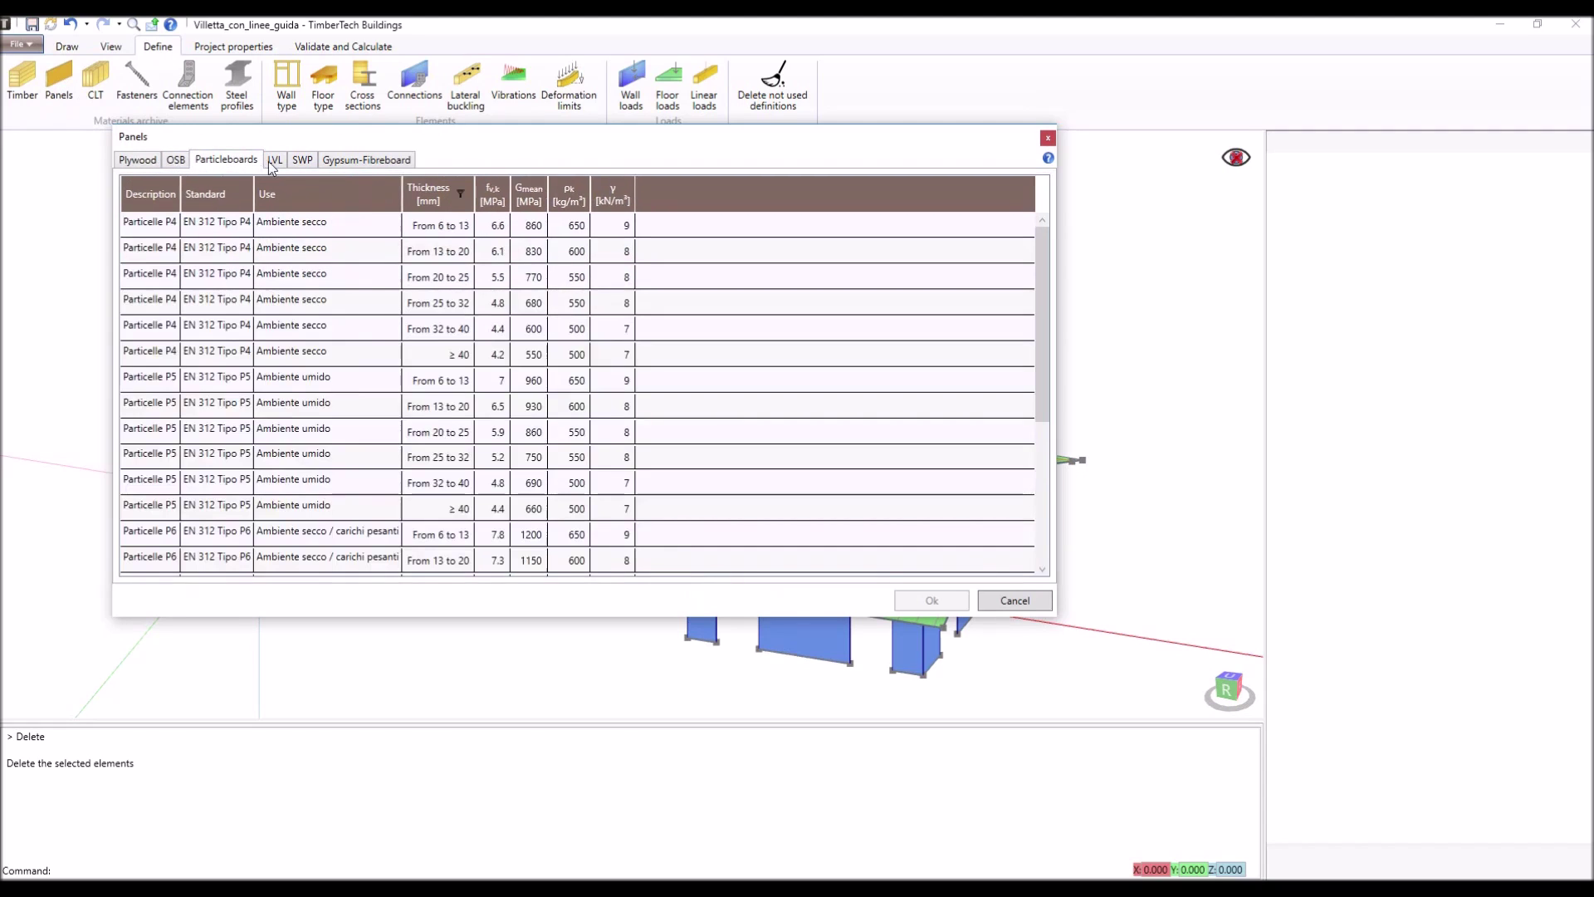
click(275, 162)
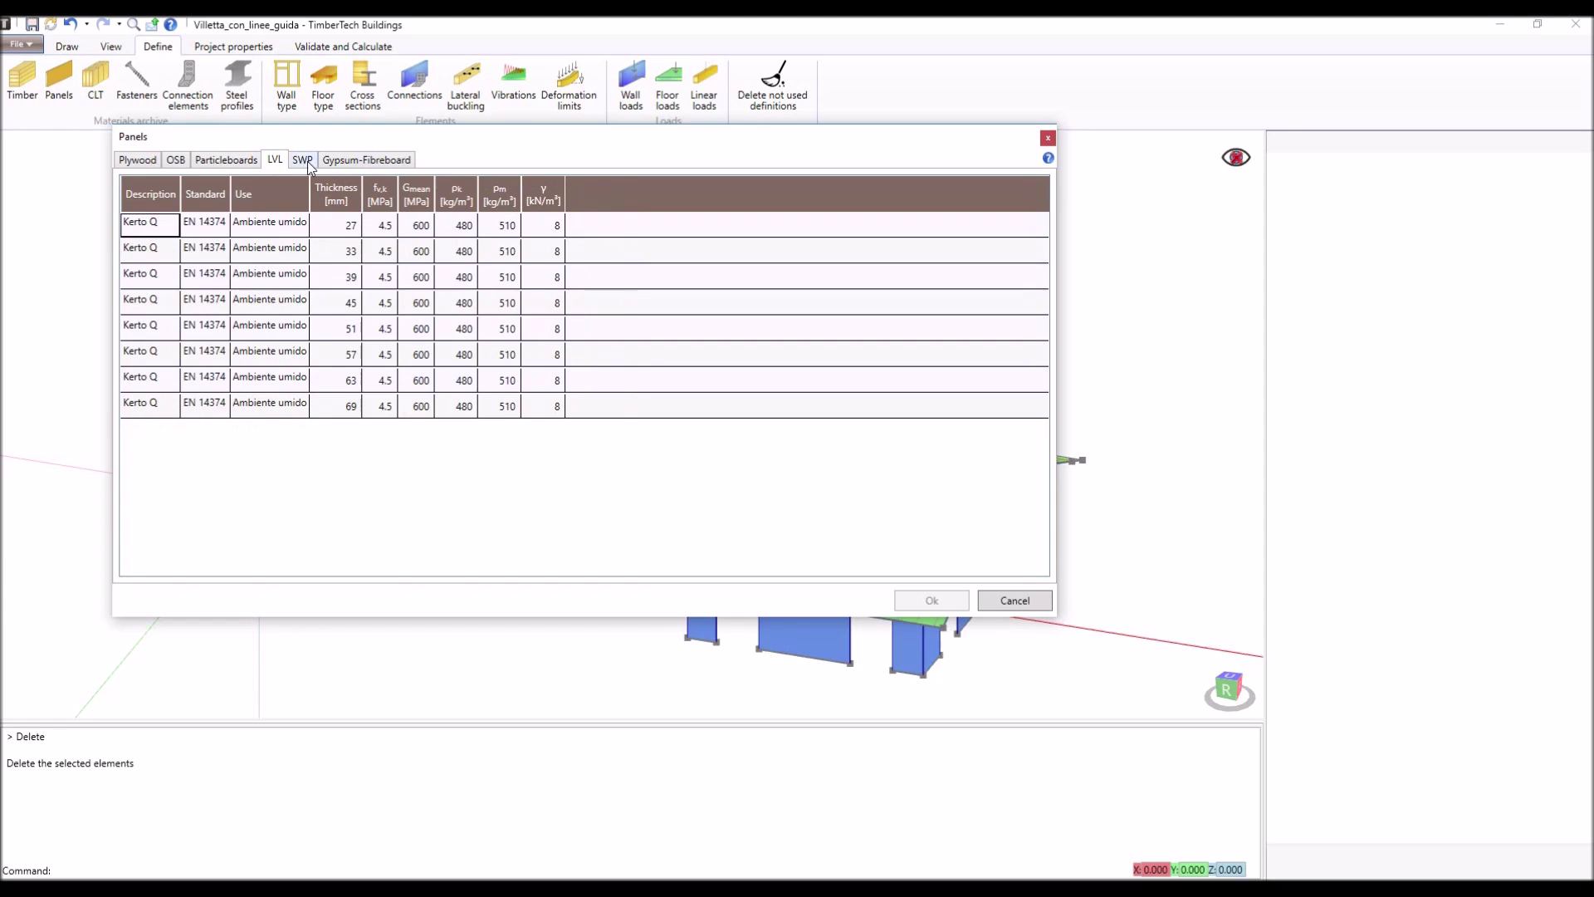
click(306, 162)
click(363, 163)
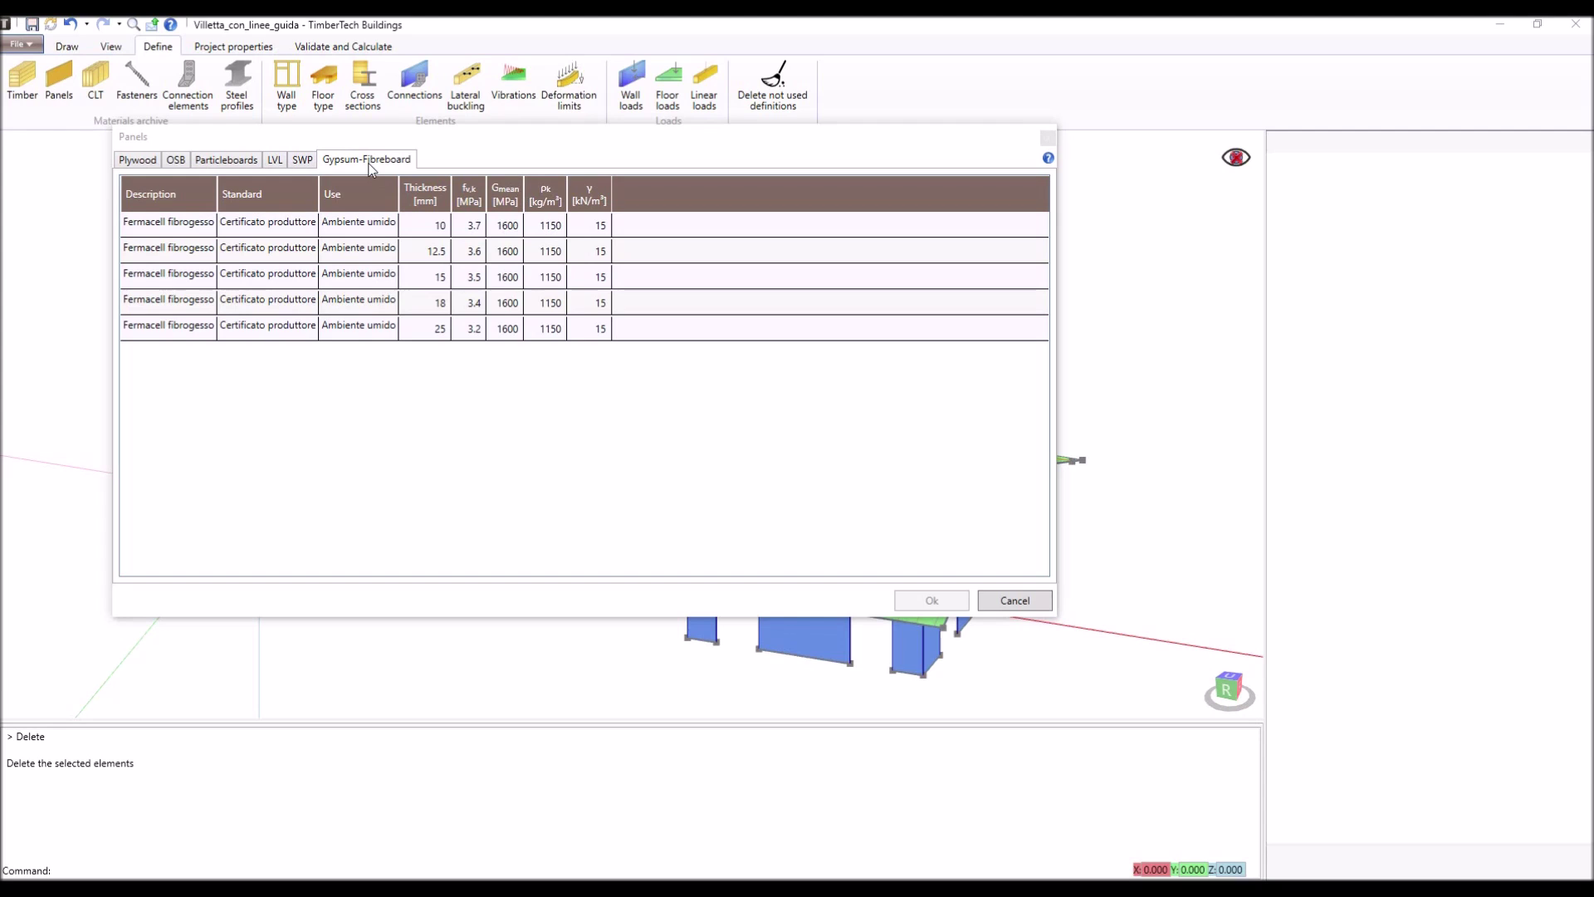
click(1016, 597)
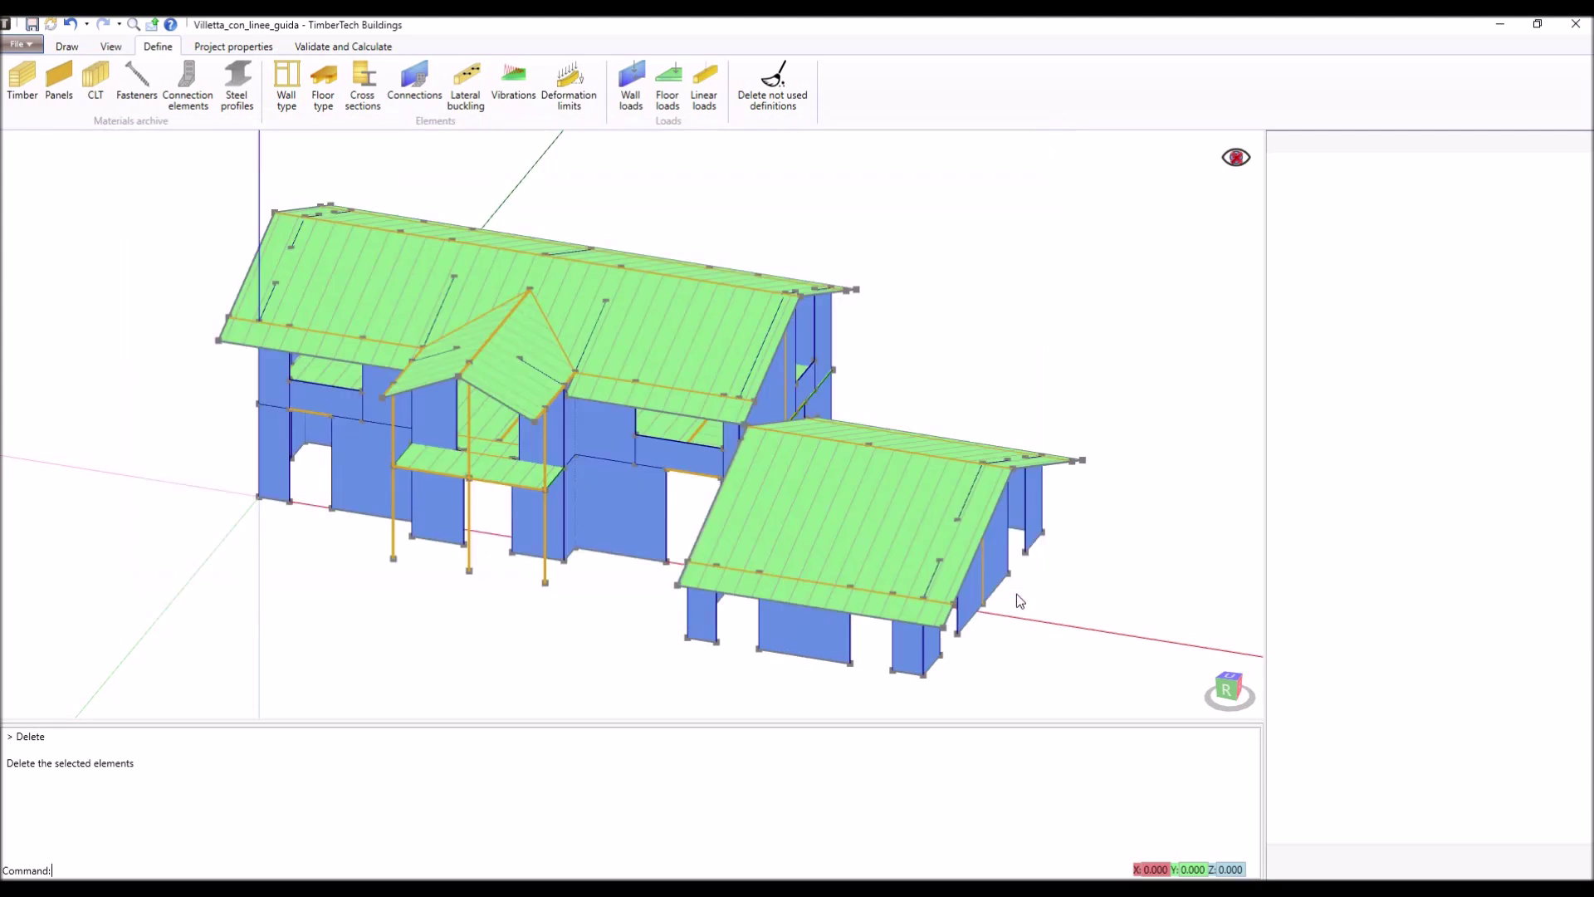
Open the CLT panels archive and look through the full list of longitudinal panels from the various manufacturers.
click(97, 84)
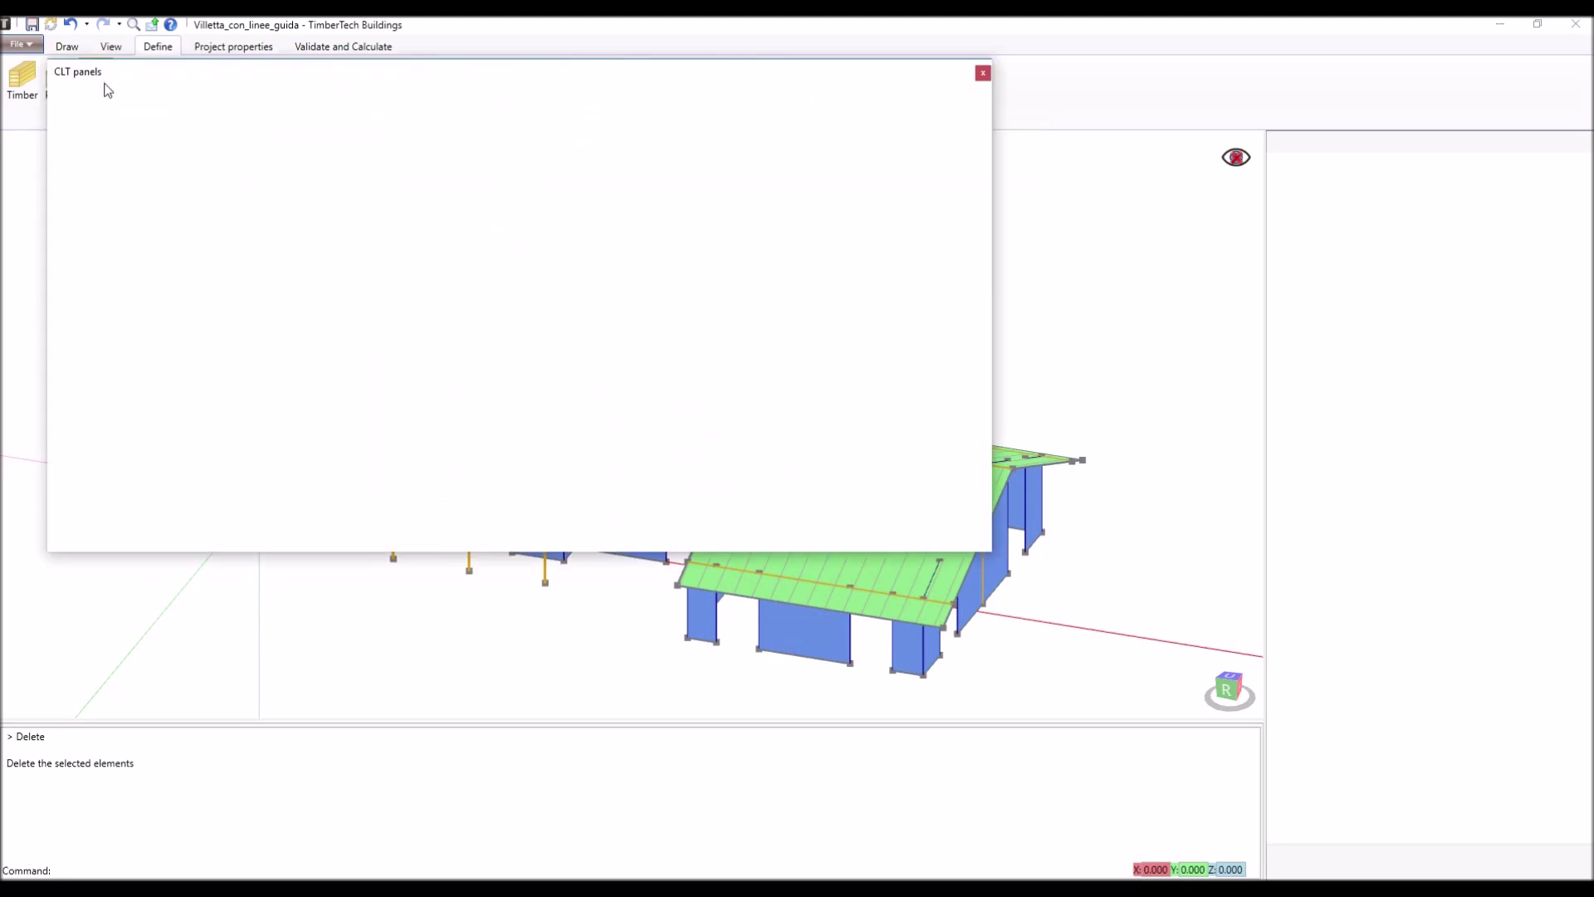
scroll(187, 211, down, 8)
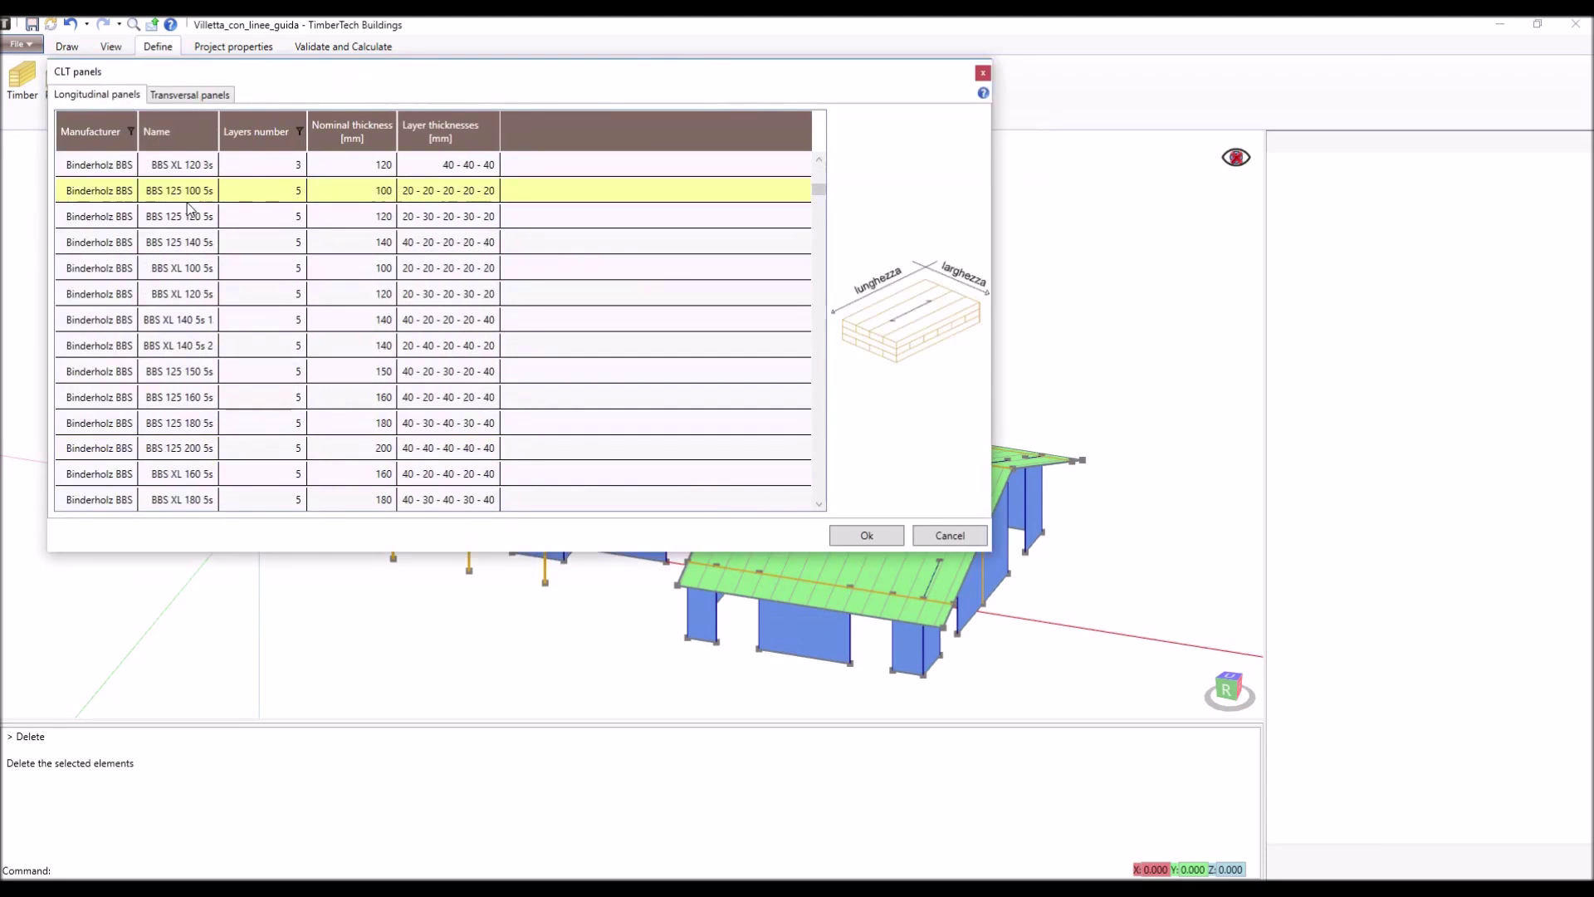
scroll(188, 214, down, 12)
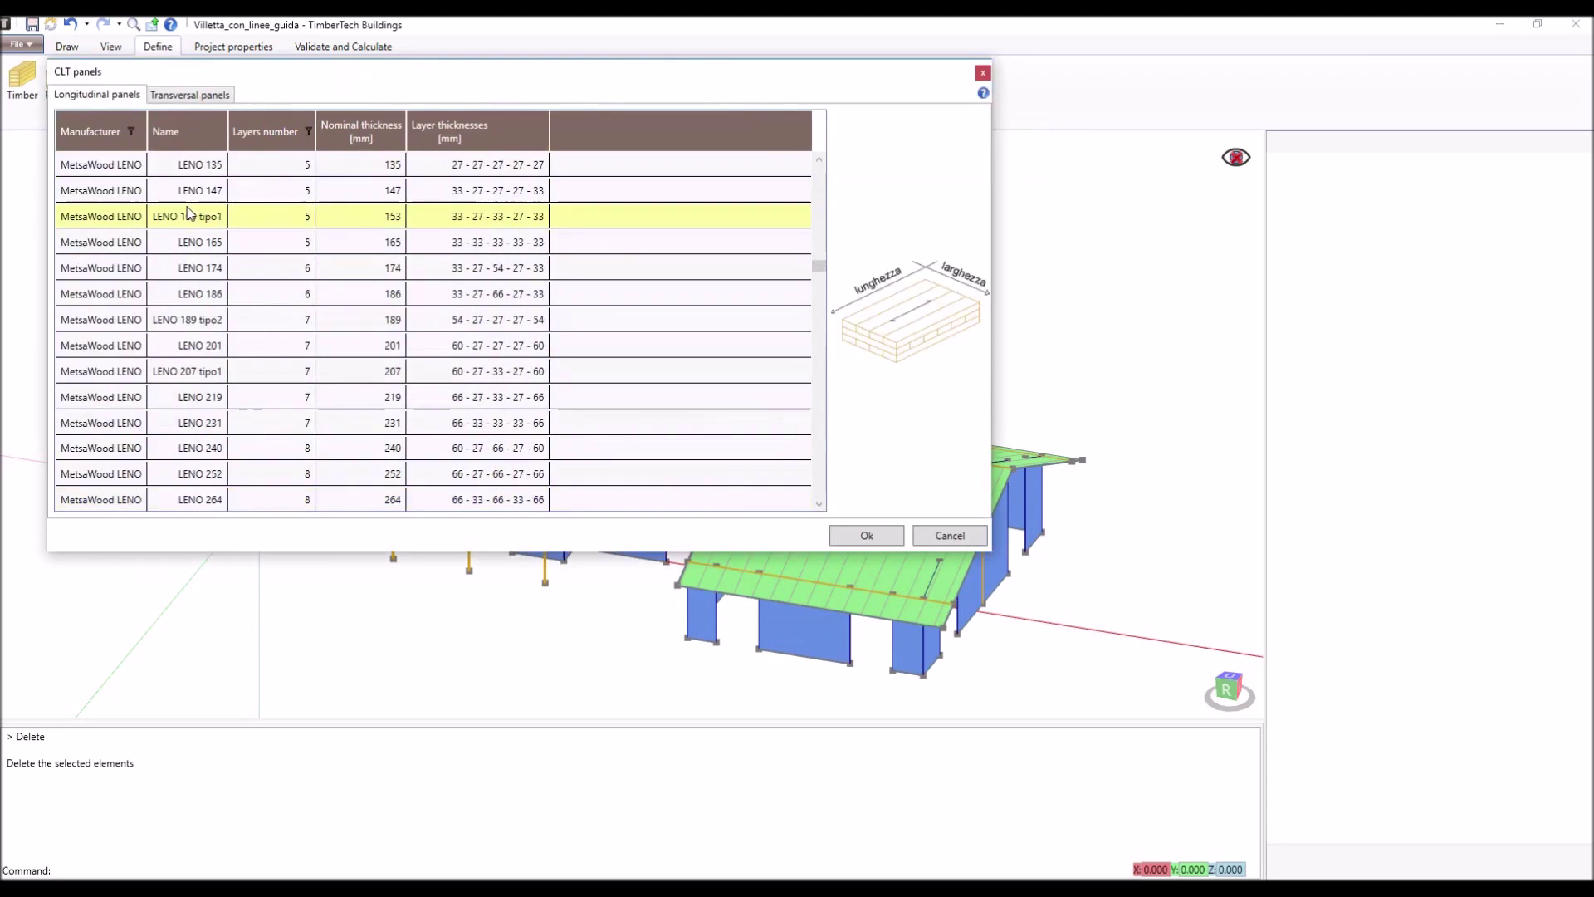
scroll(189, 213, down, 12)
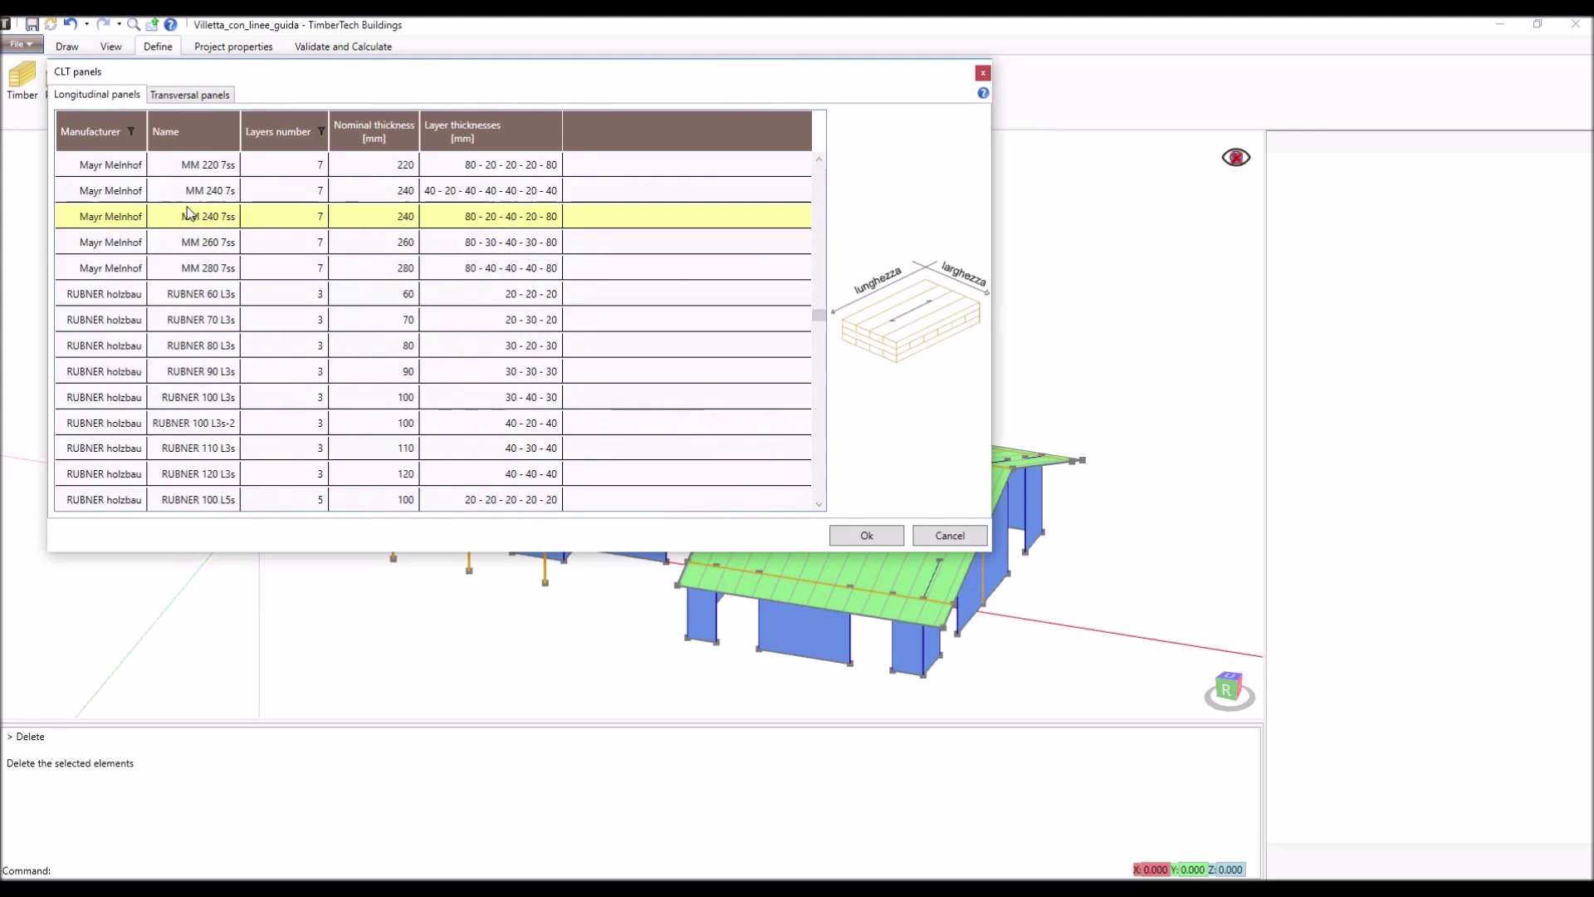
scroll(188, 213, down, 12)
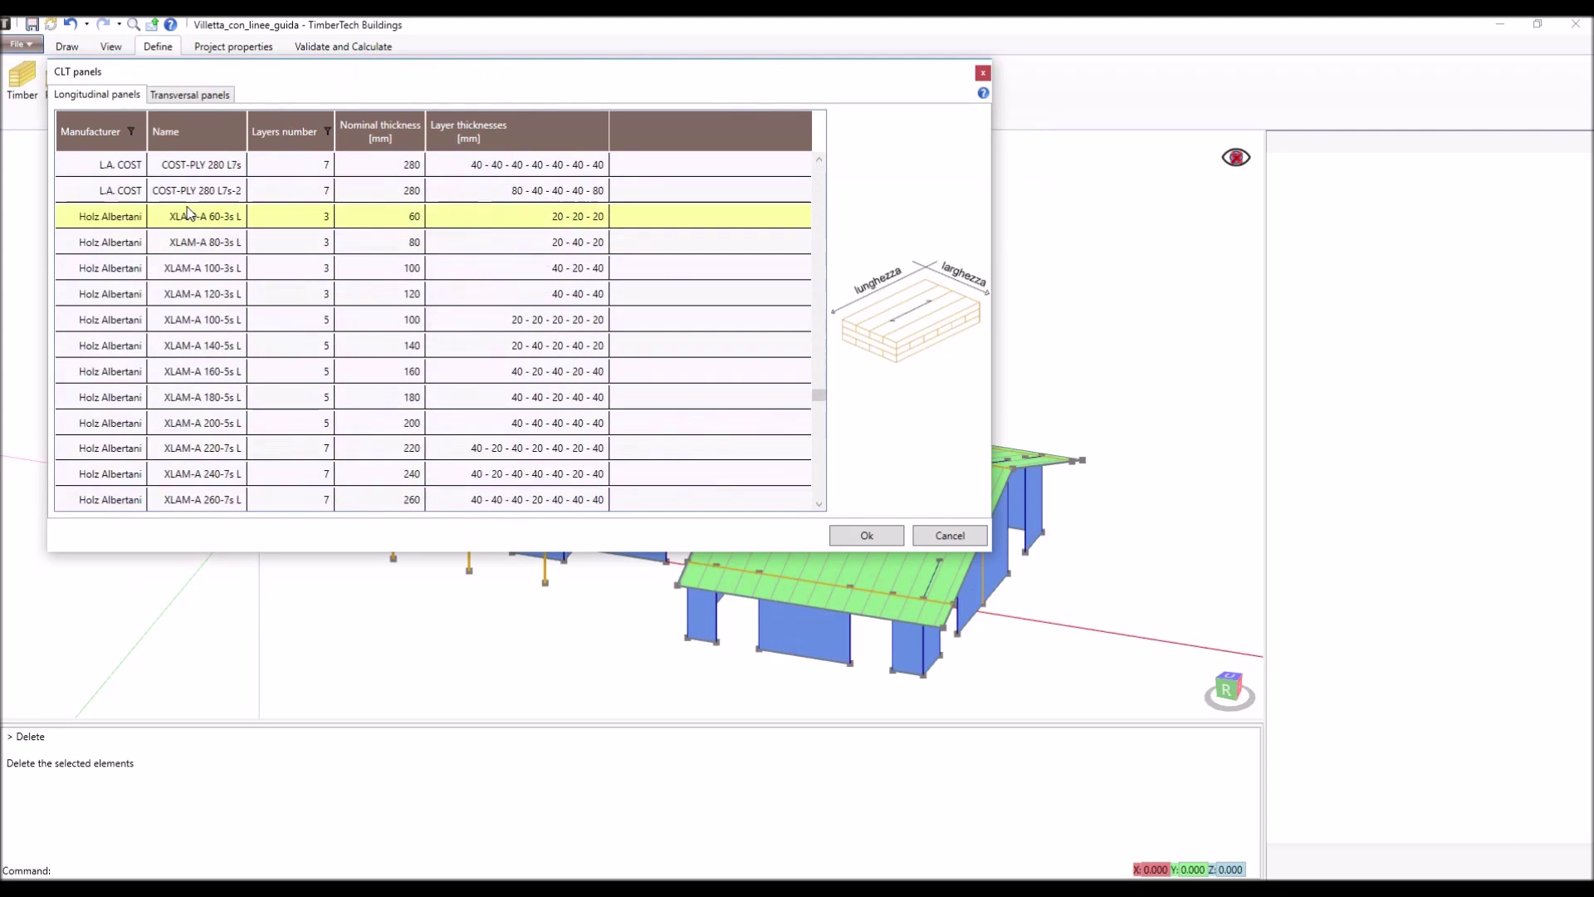
scroll(188, 213, down, 12)
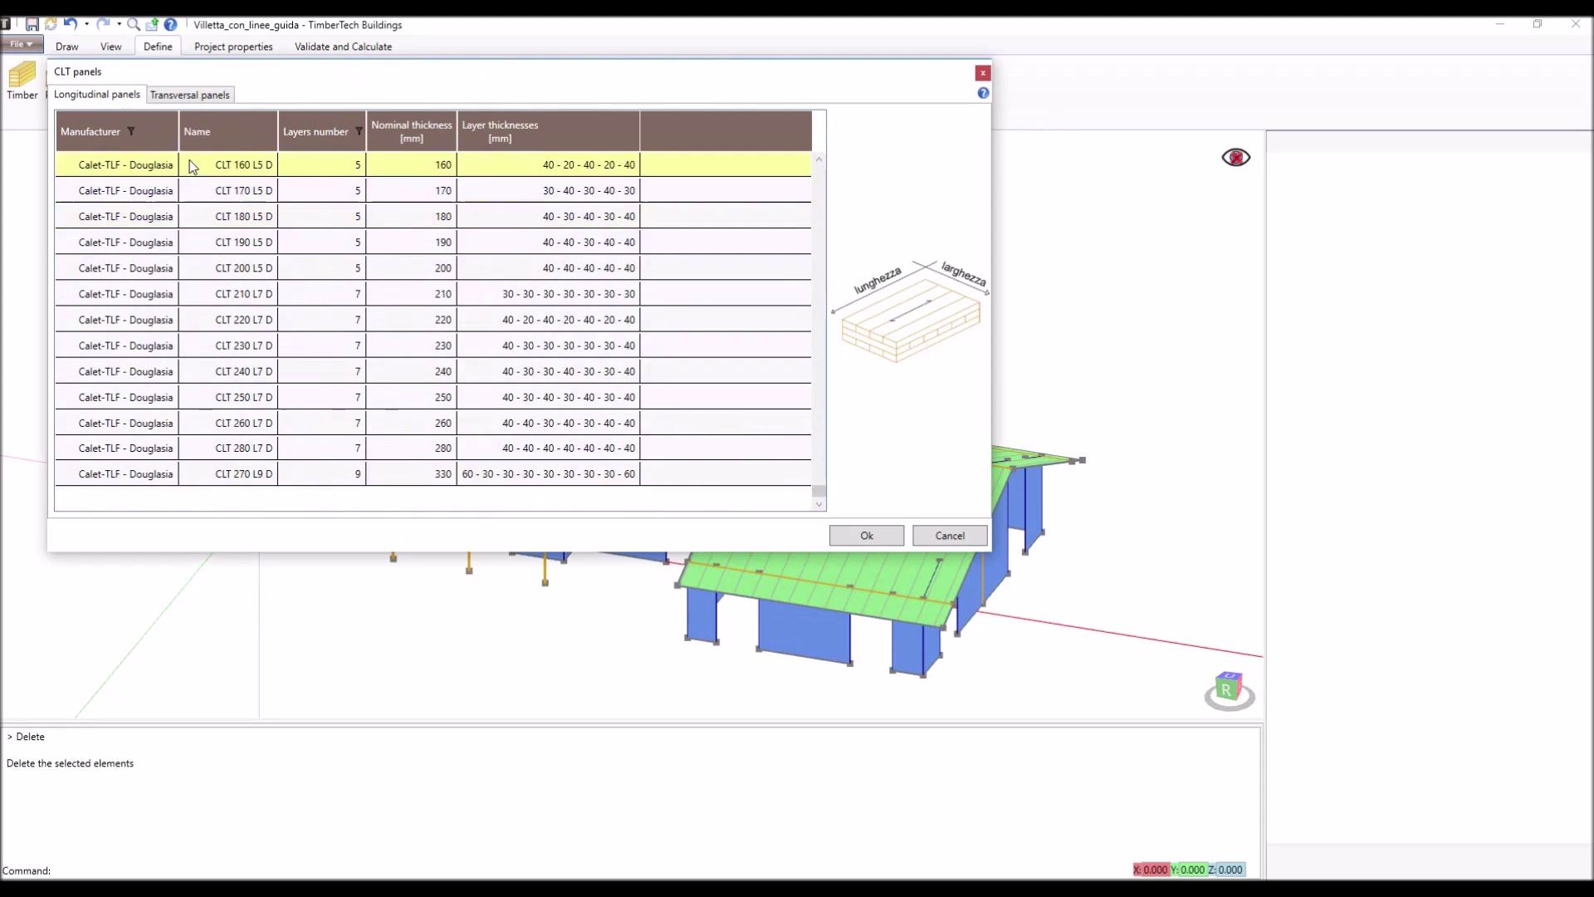
Look through the transversal panels in the CLT archive and close it without changes.
click(192, 96)
scroll(255, 205, down, 10)
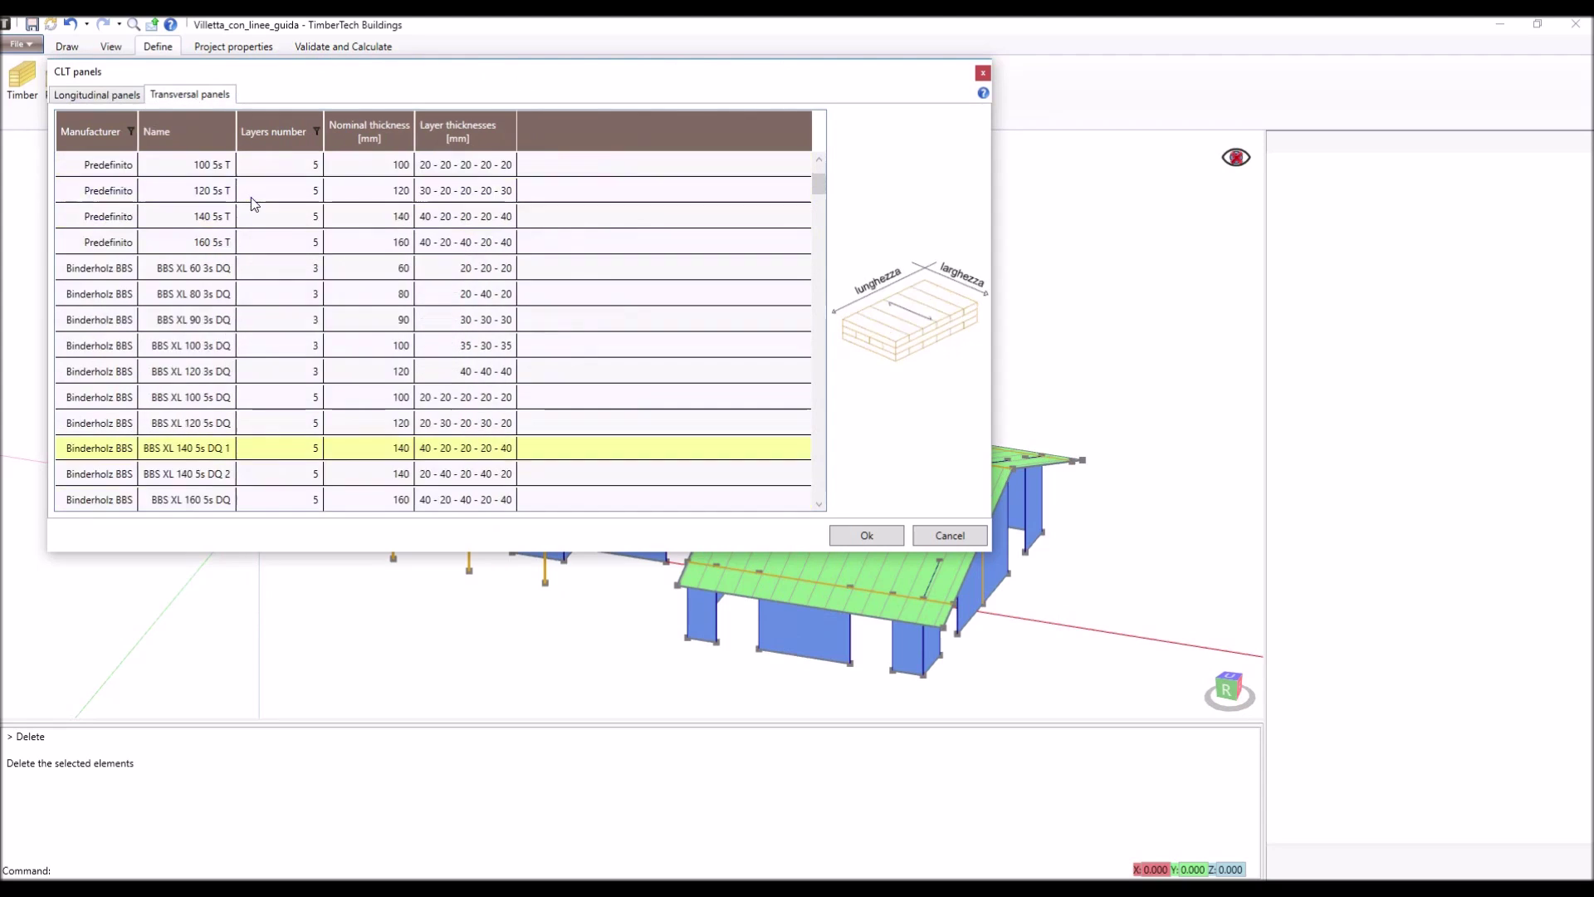
scroll(255, 204, down, 5)
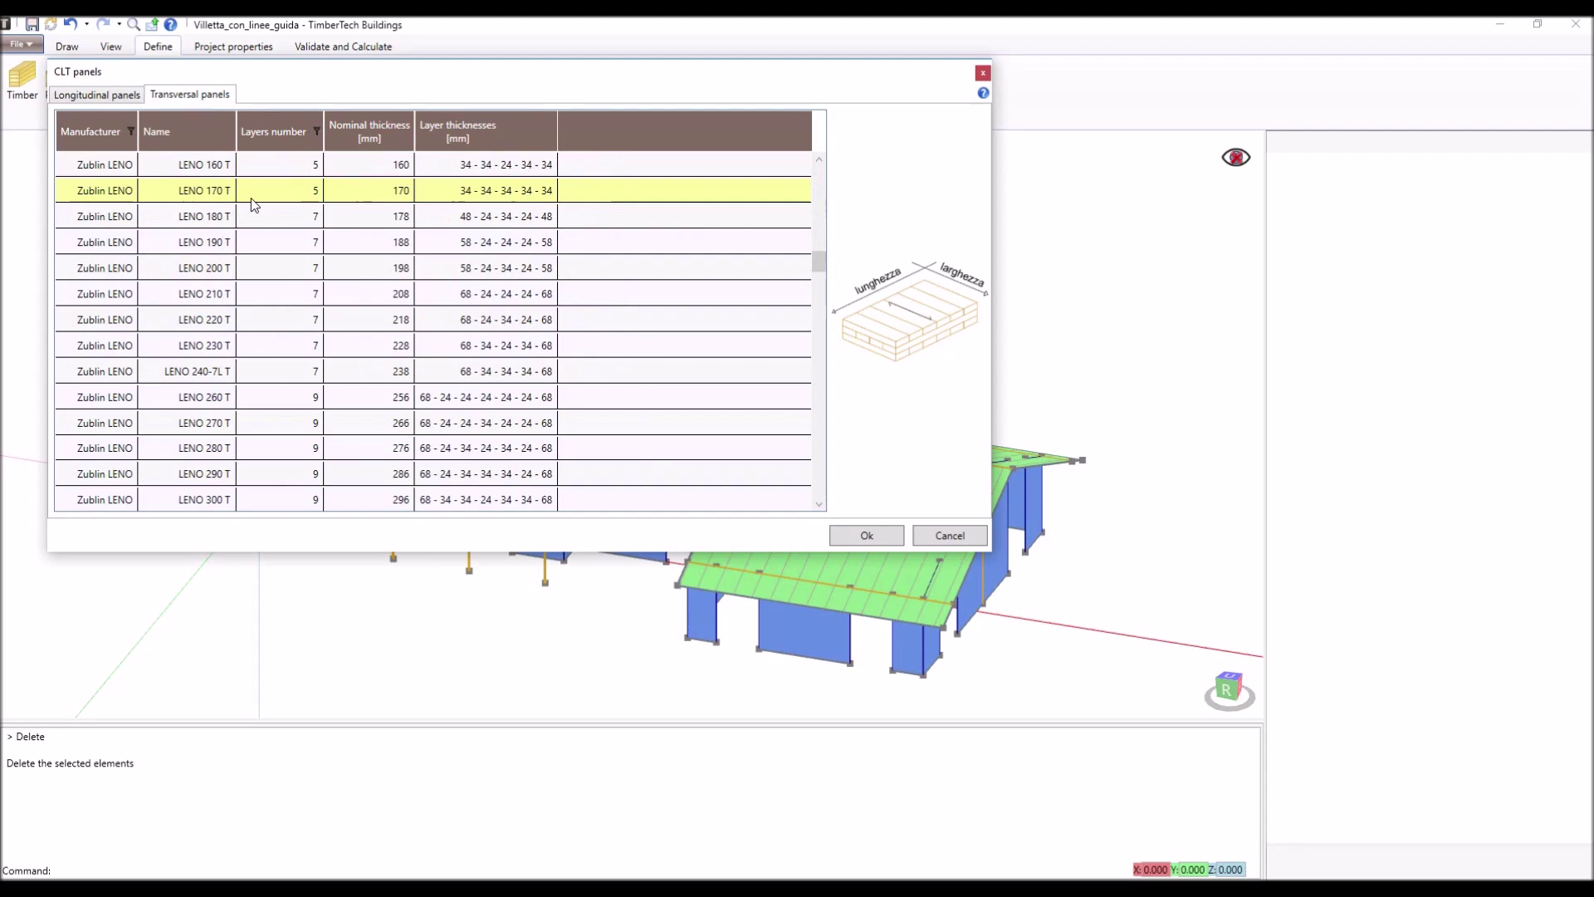
scroll(255, 204, down, 5)
scroll(254, 204, down, 5)
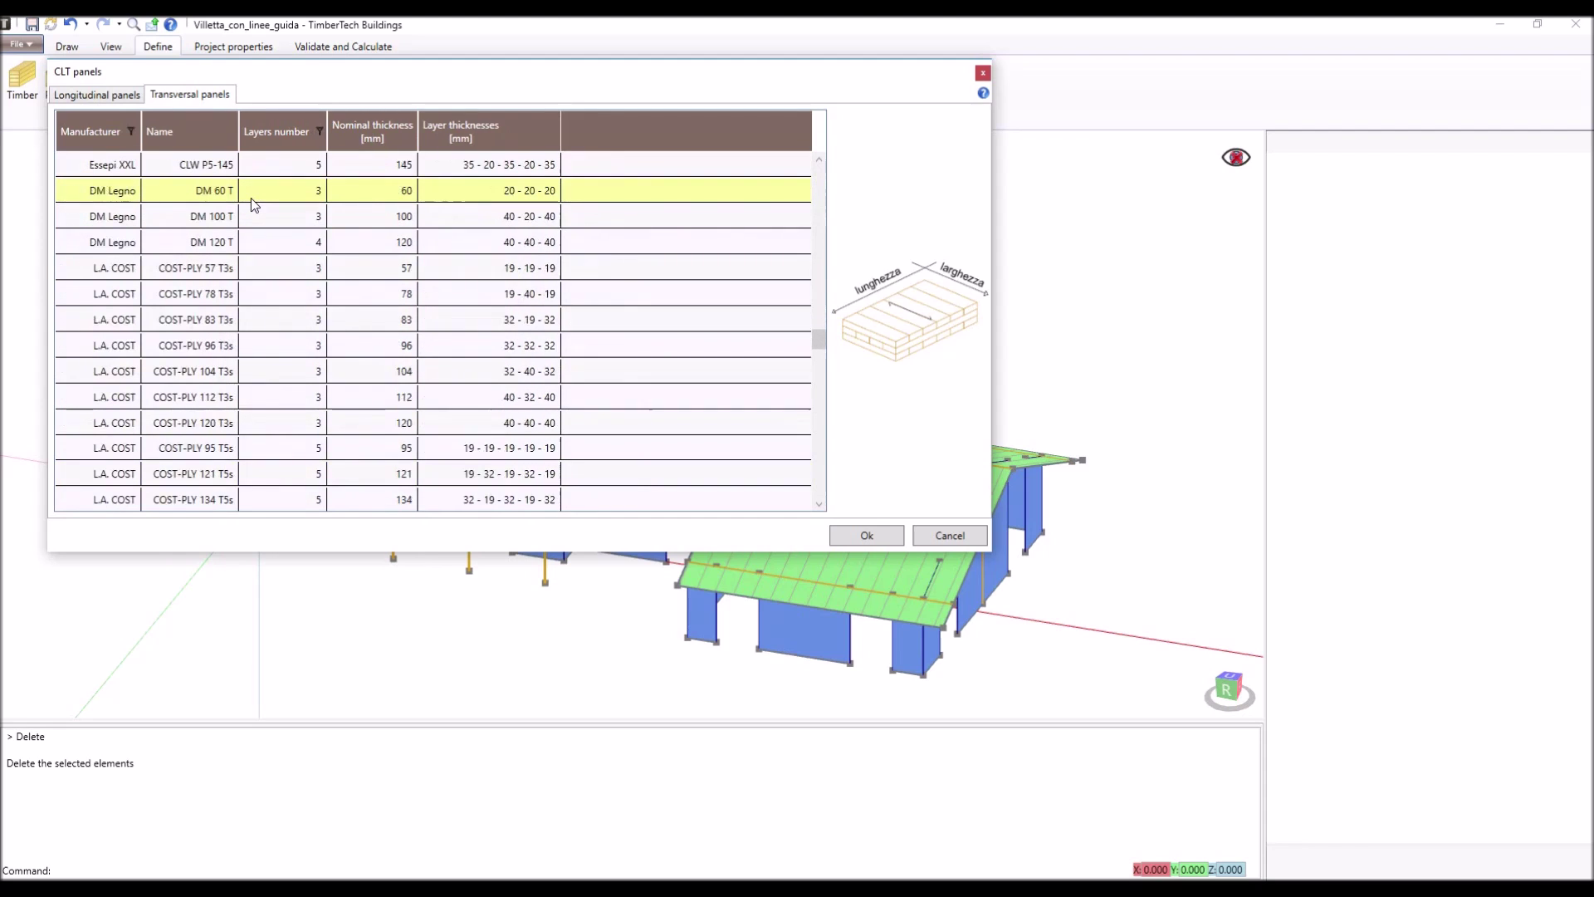
click(949, 535)
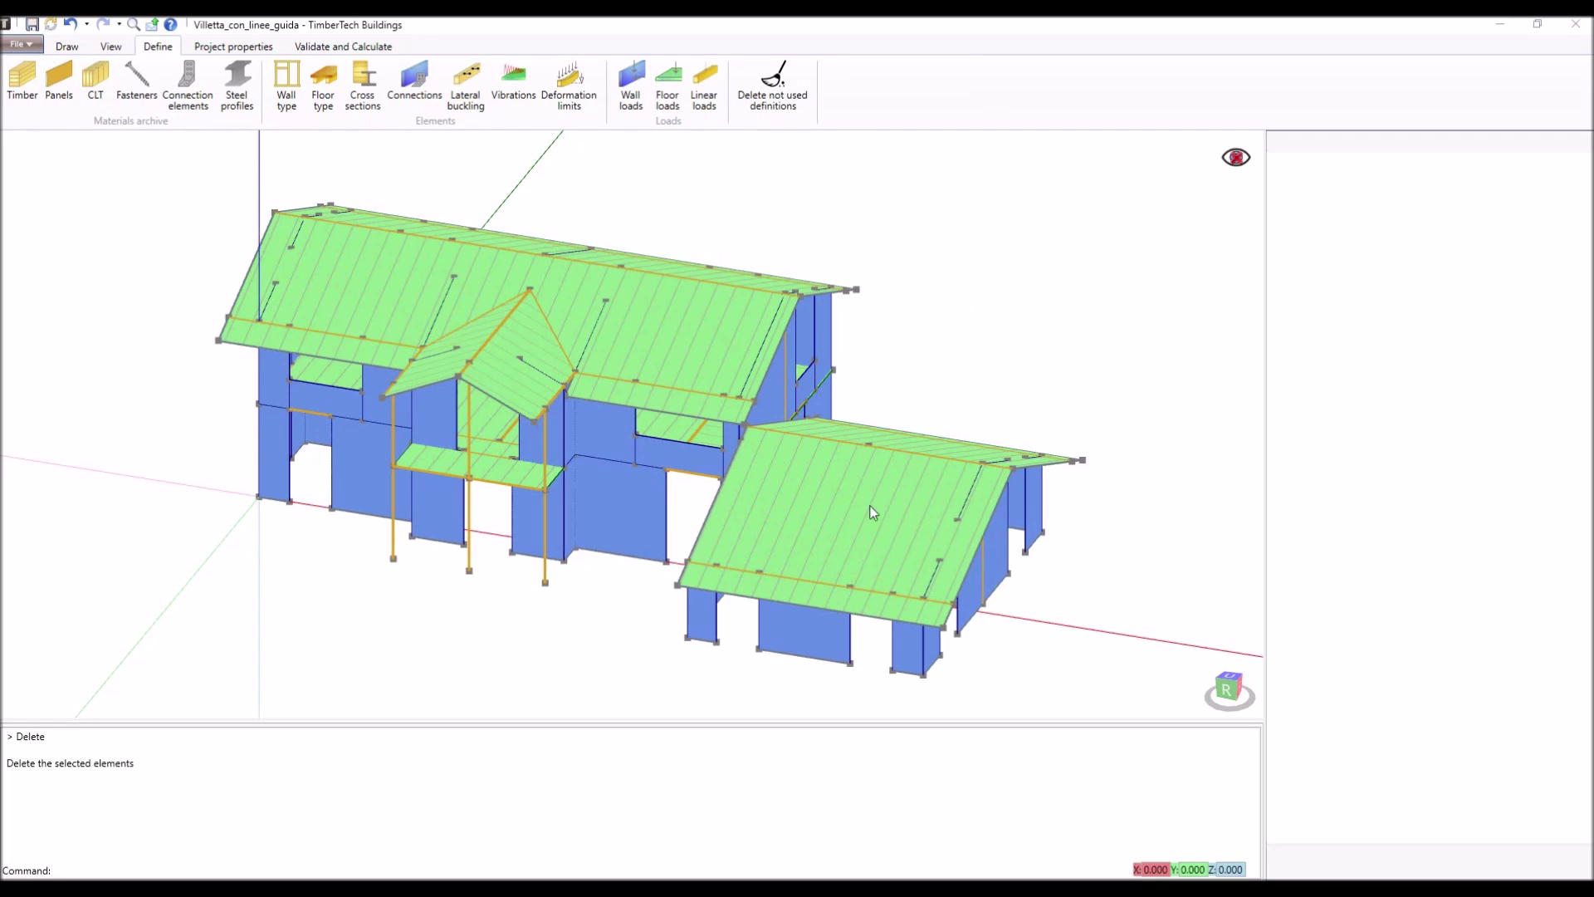
Review the fasteners archive, covering smooth and threaded nails, nails for plates, staples and all screw types, and close it without changes.
click(135, 94)
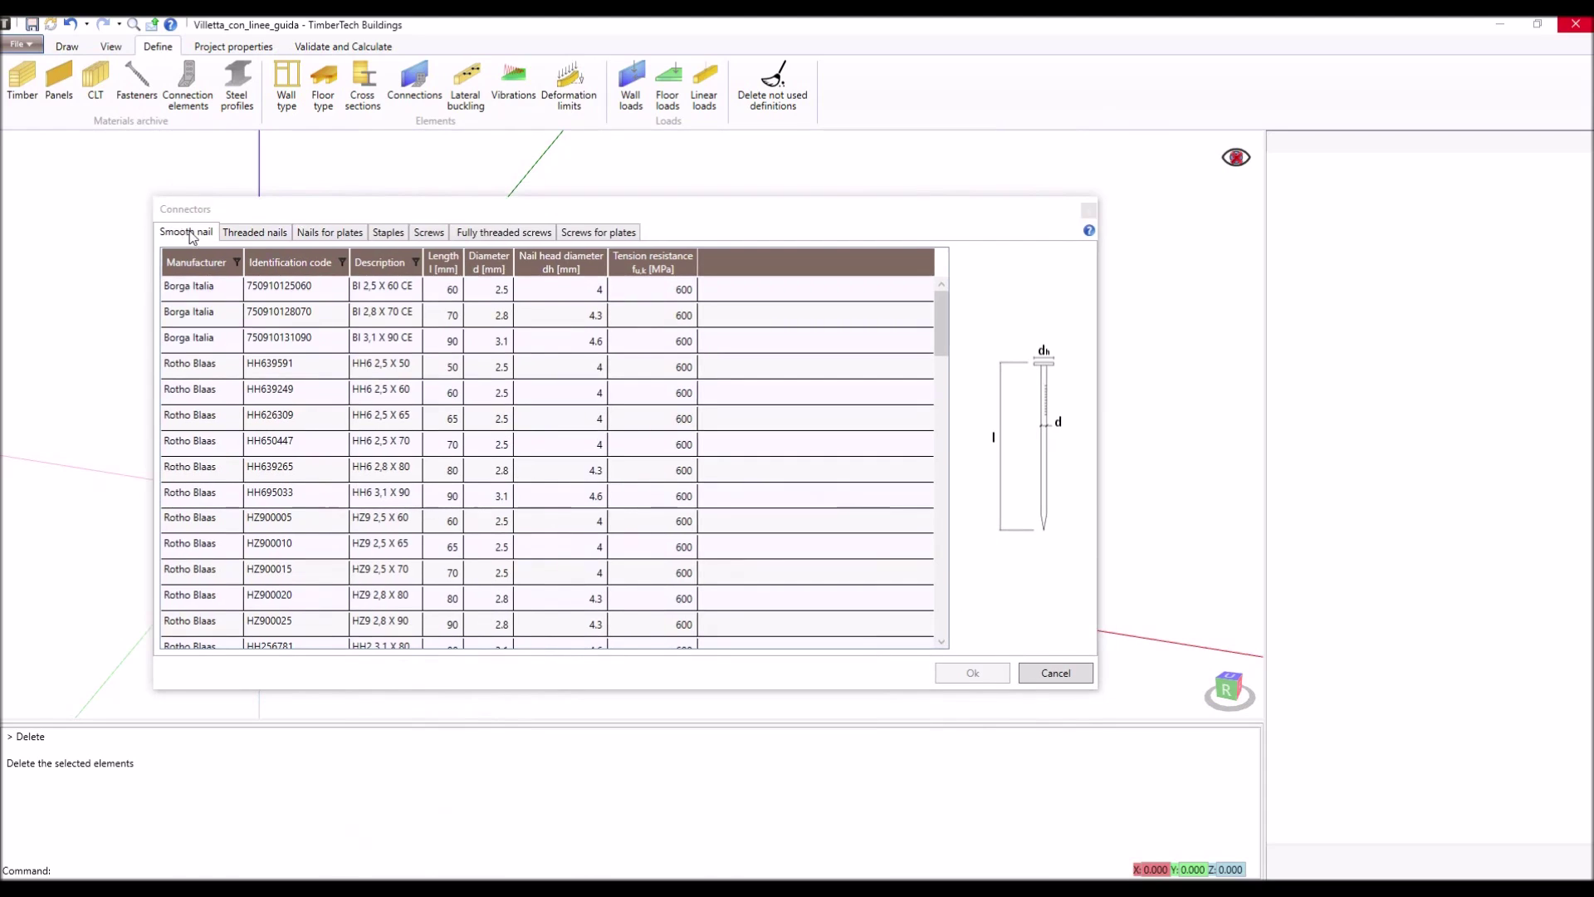
click(251, 233)
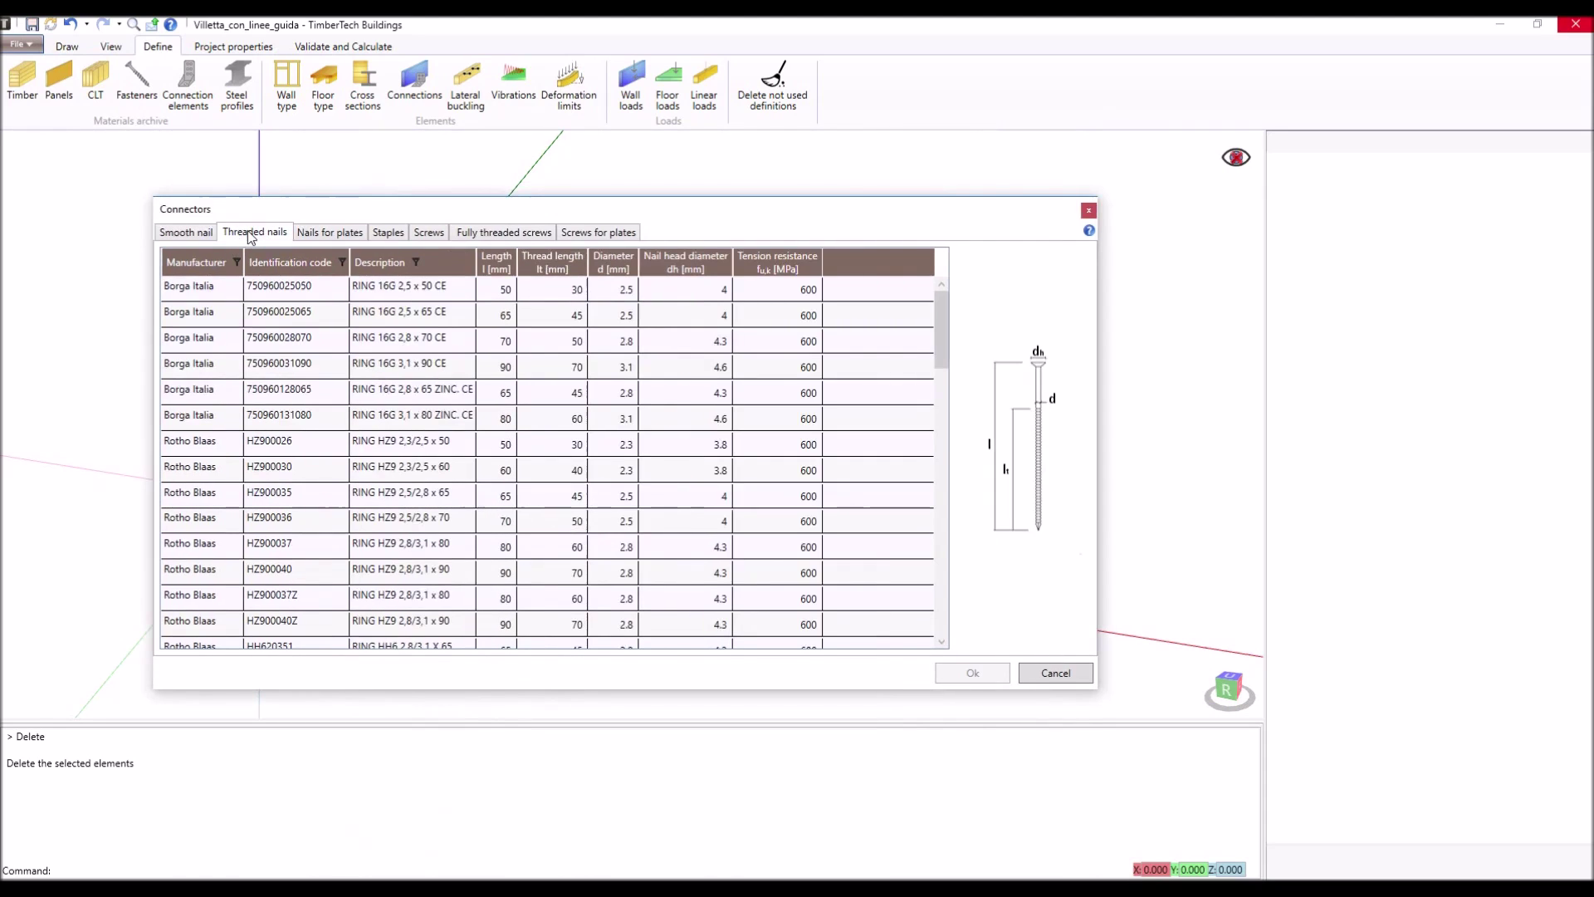
click(346, 235)
click(388, 234)
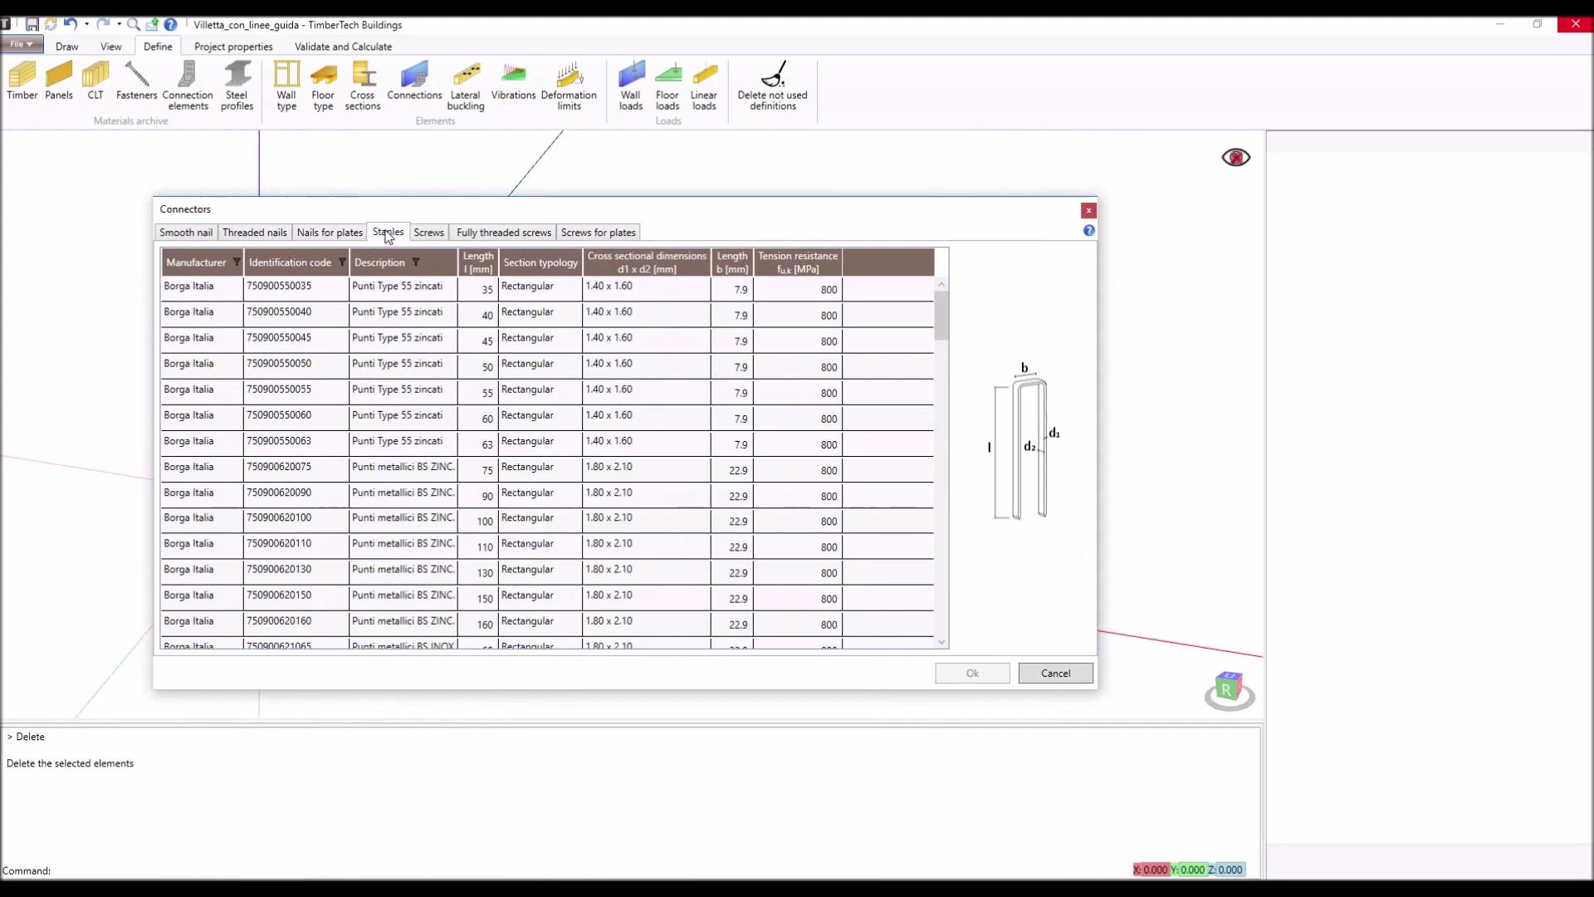
click(431, 236)
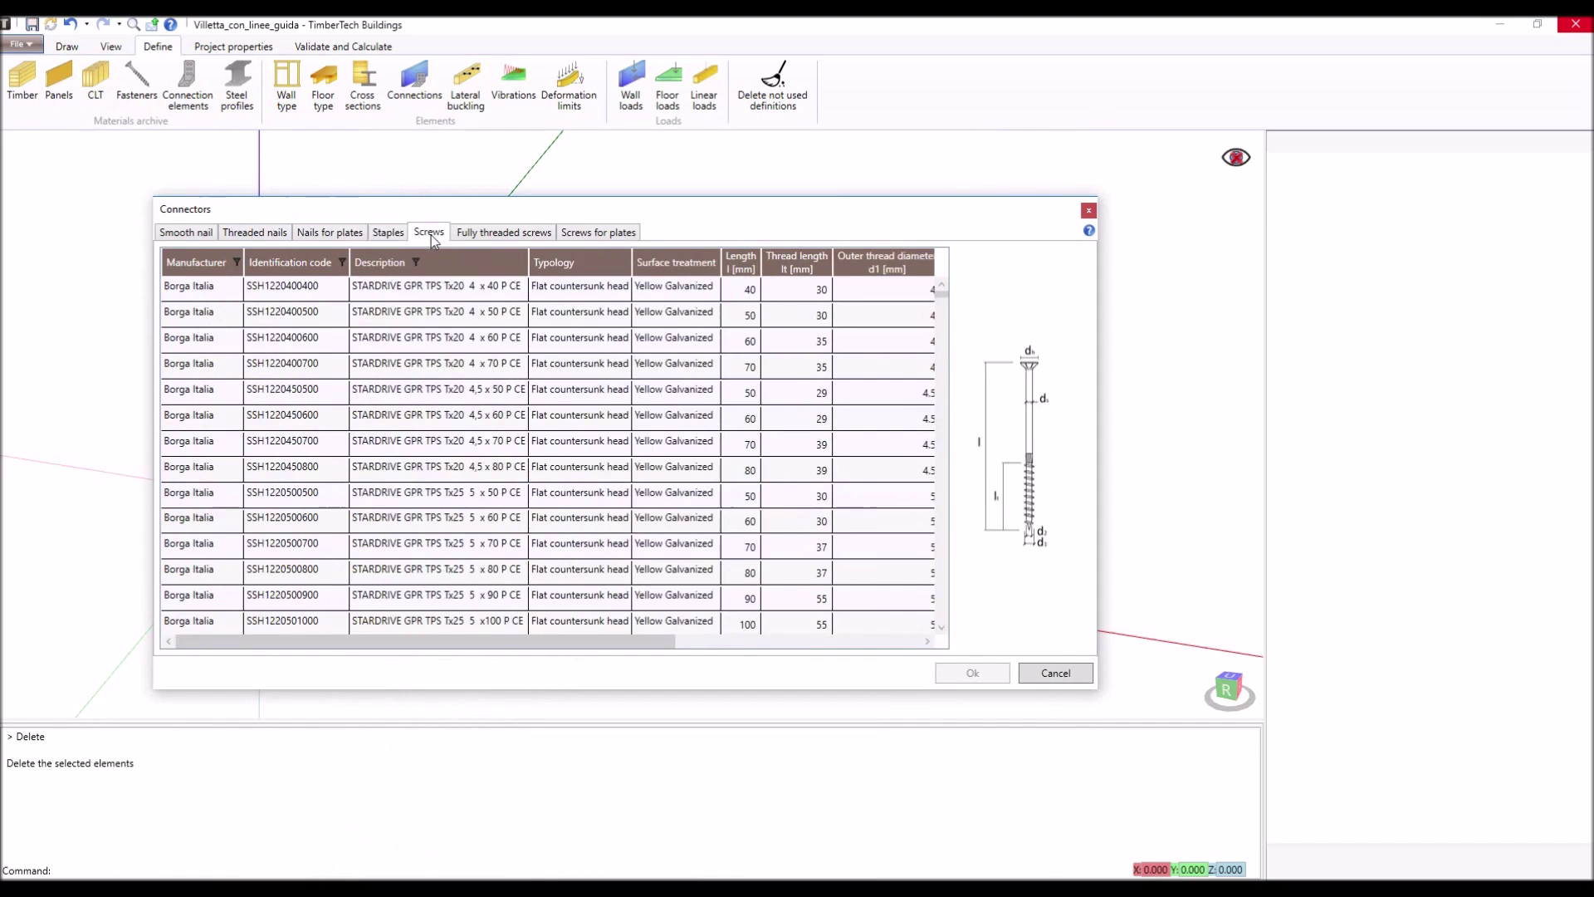
click(485, 238)
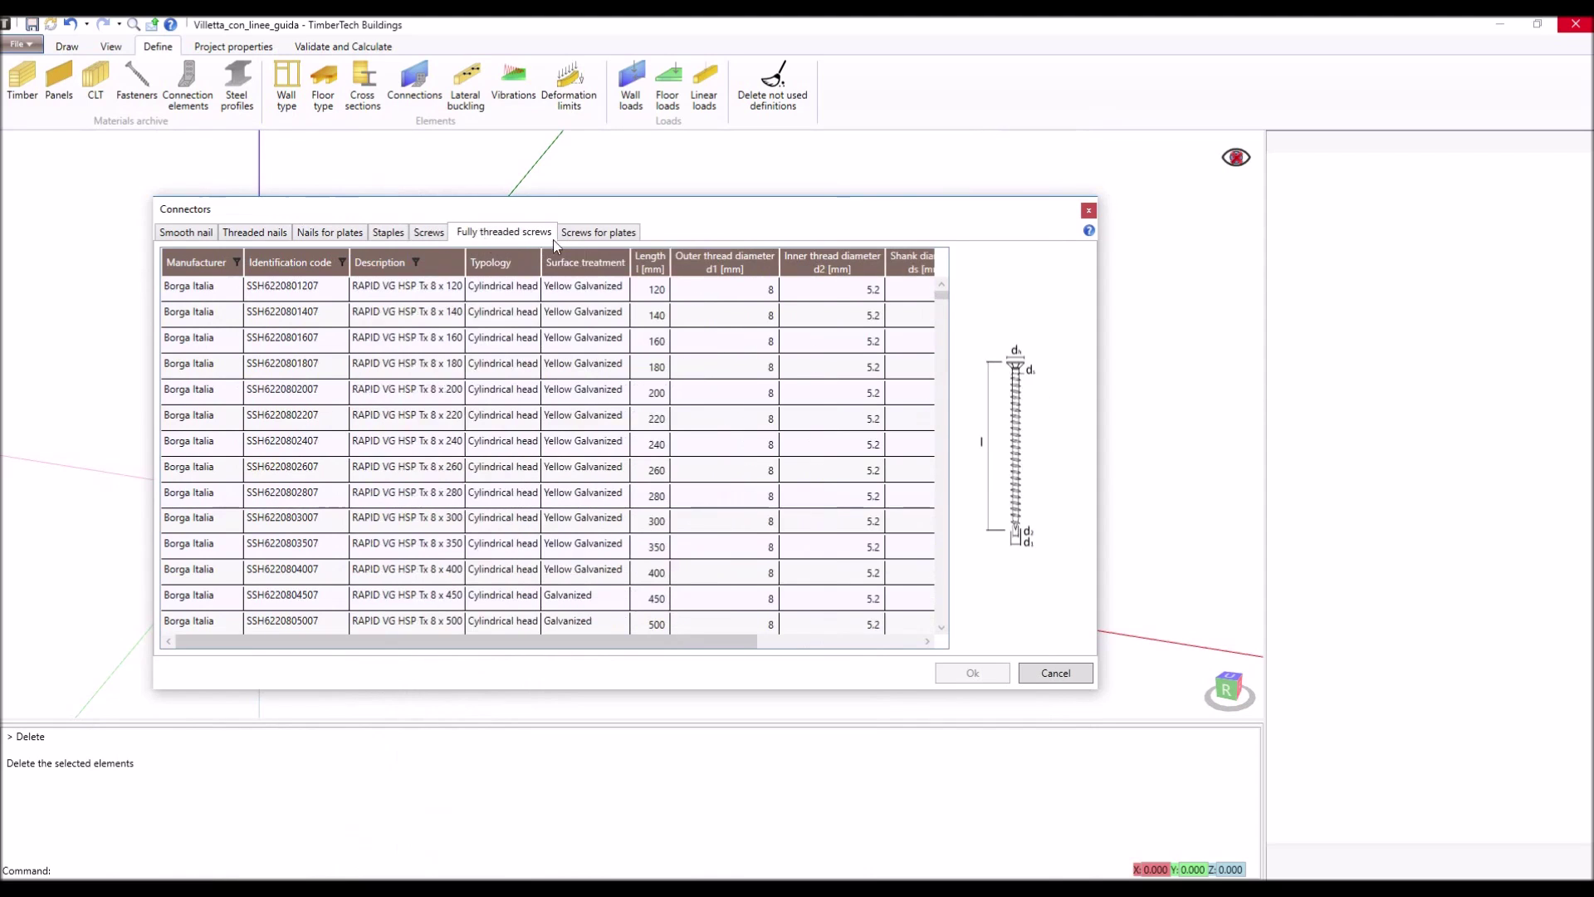
click(588, 241)
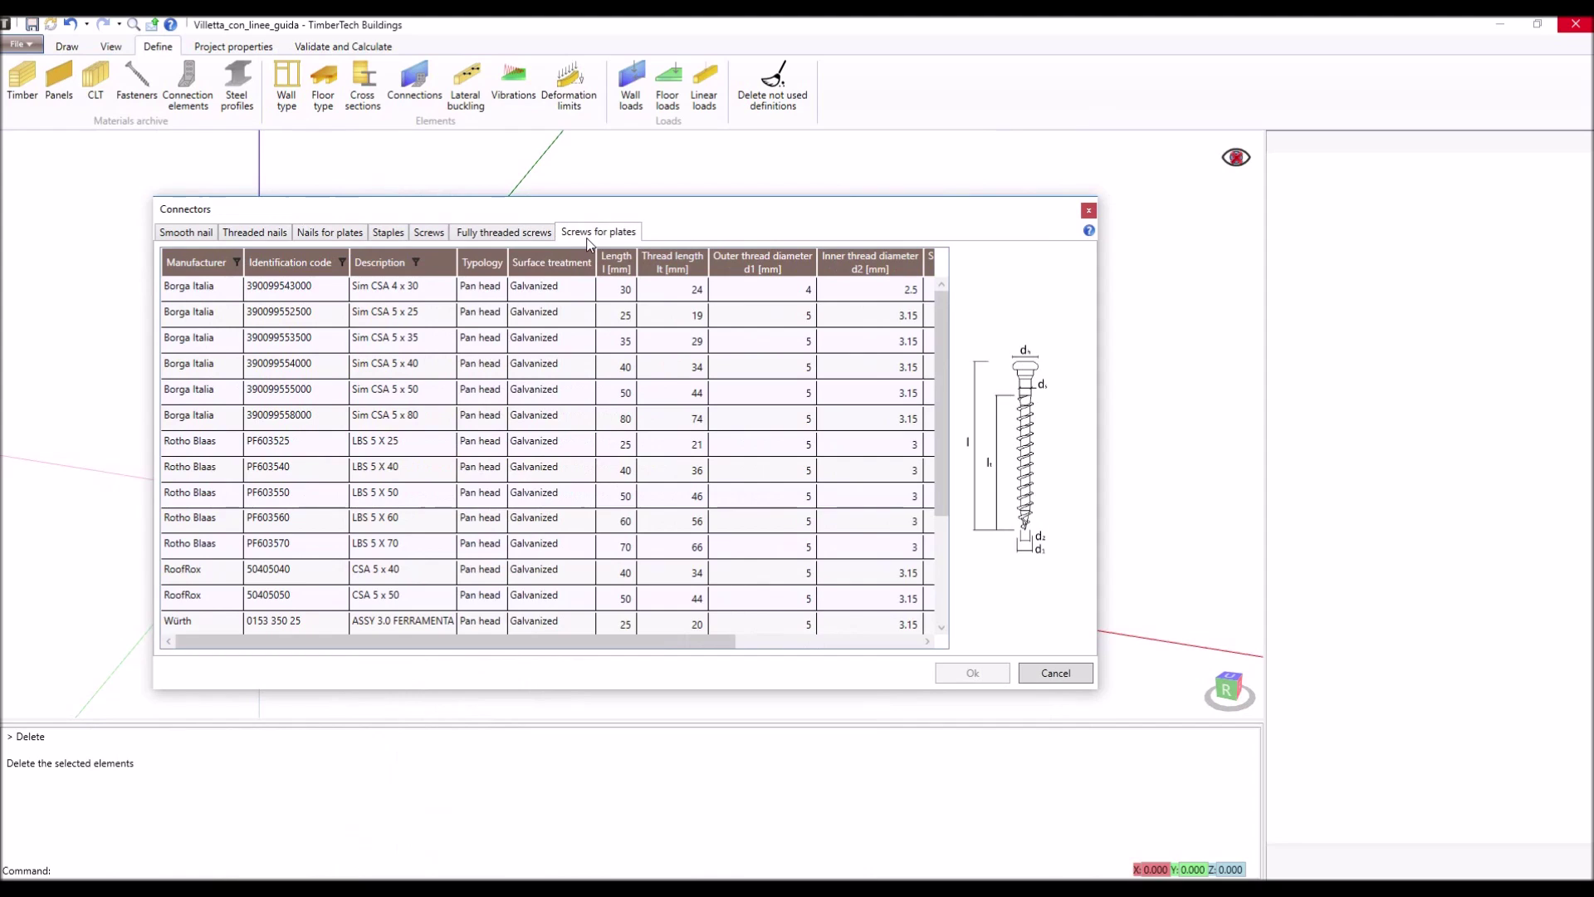
drag(589, 242, 469, 71)
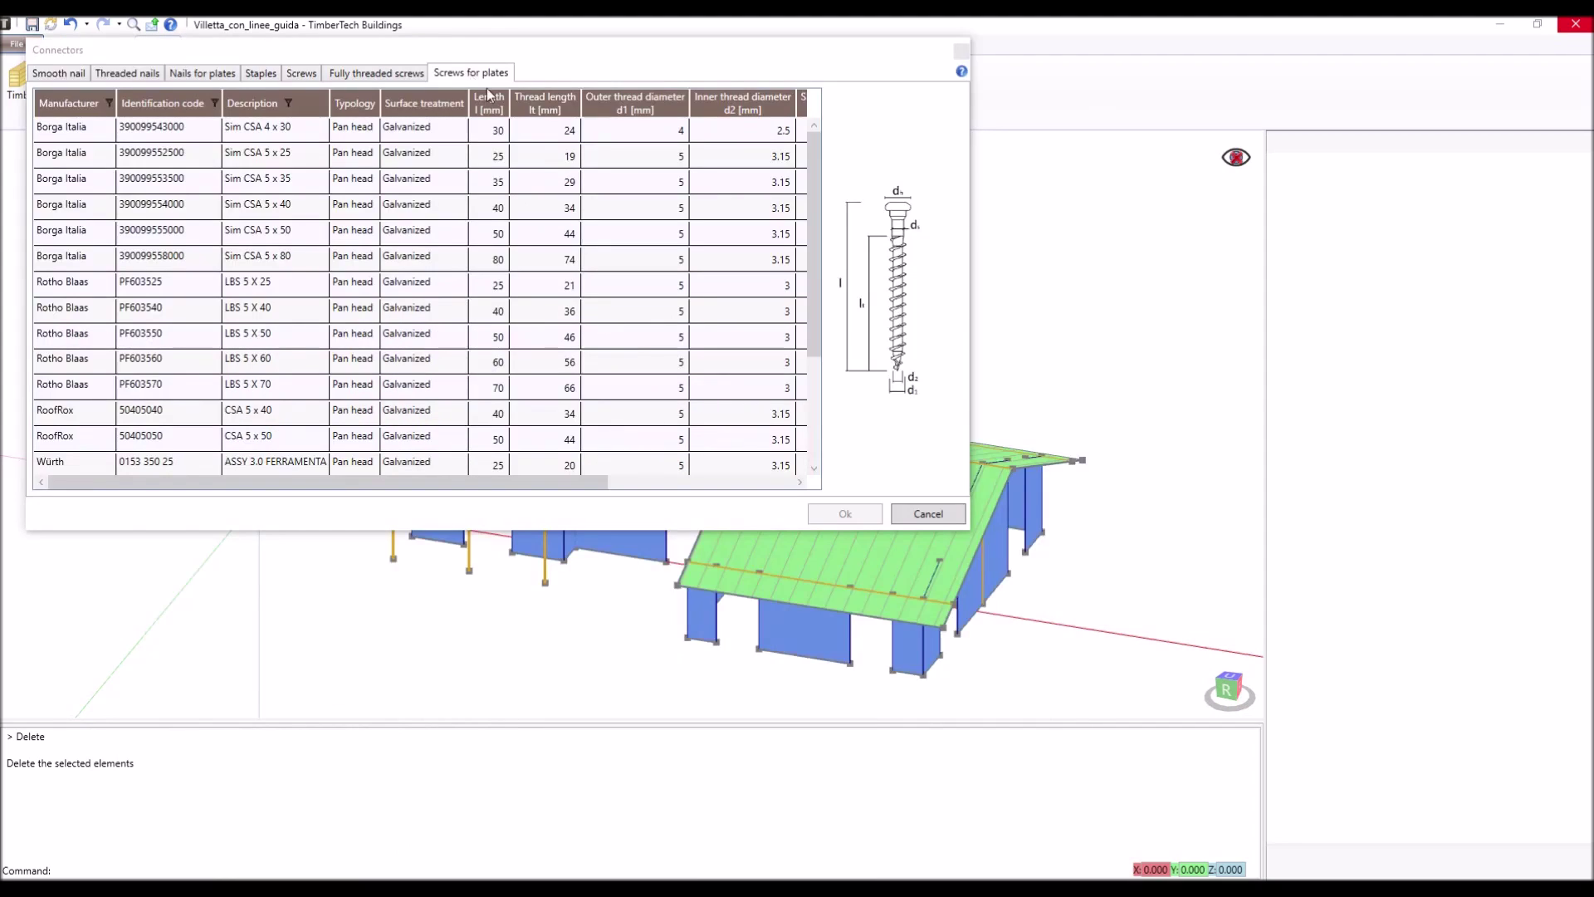
click(920, 514)
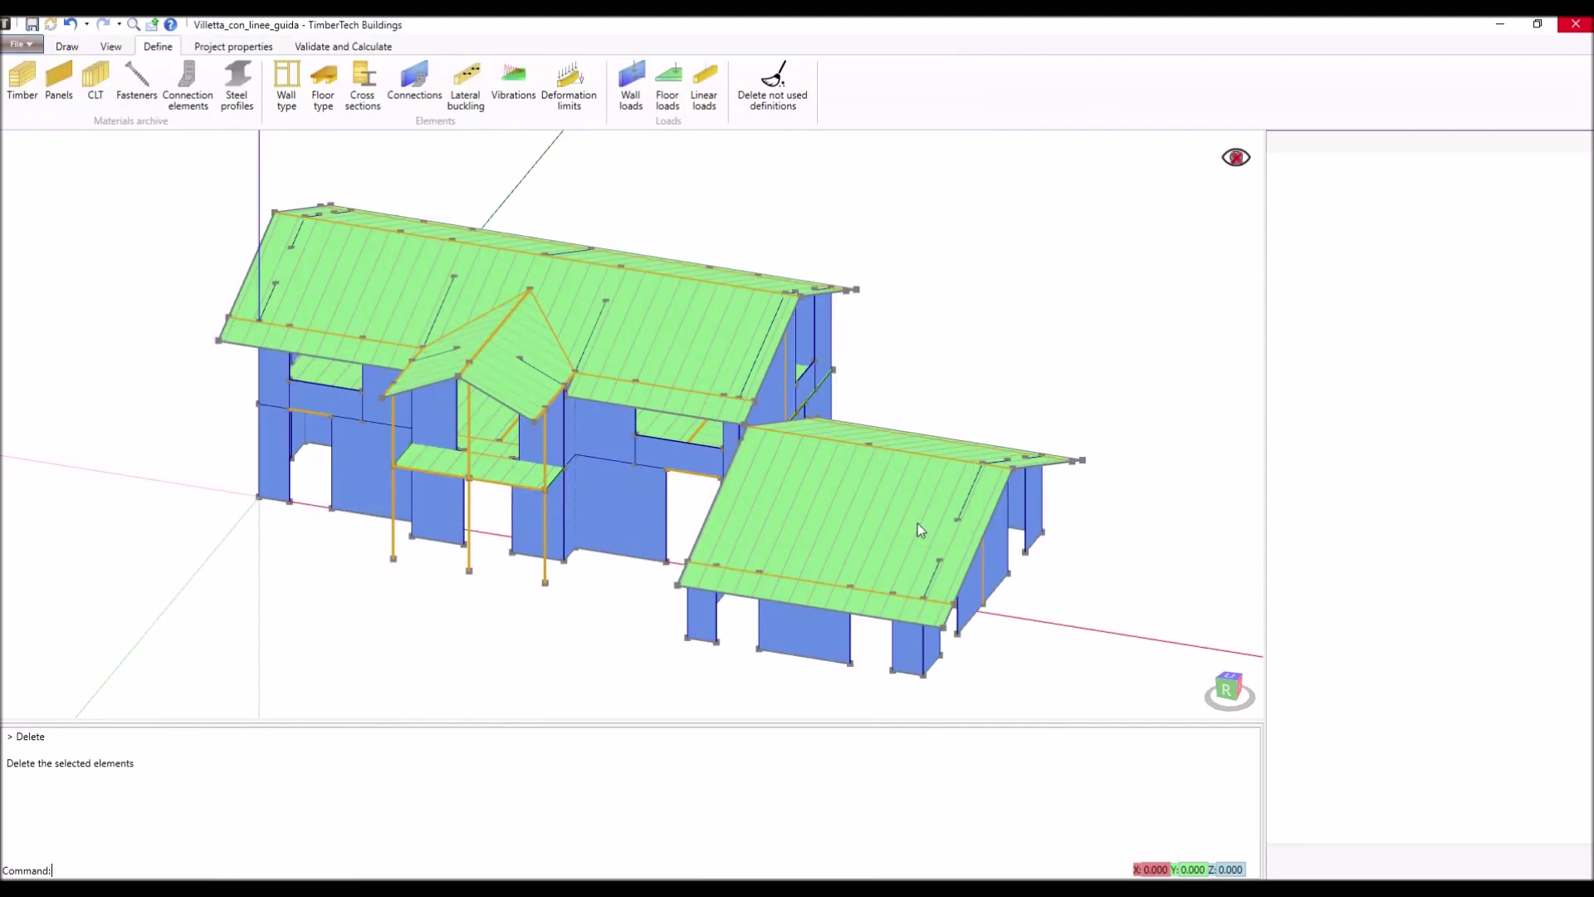
Open the connection elements archive and review the hold-downs, timber to concrete tensile plates, double hold-downs and timber to timber tensile plates.
click(201, 87)
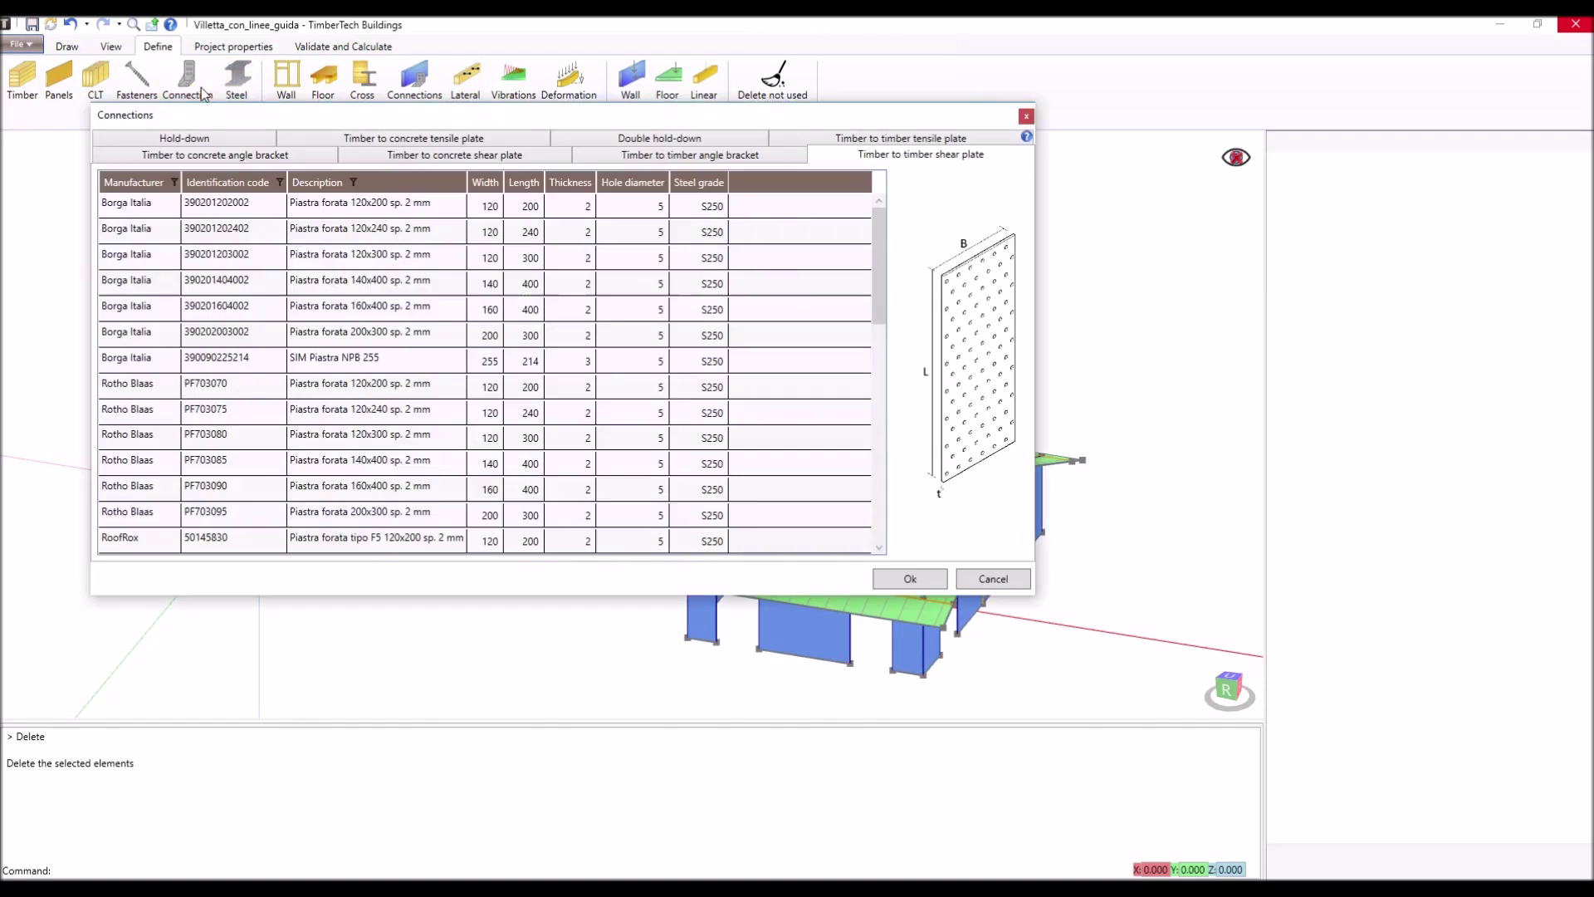
click(204, 143)
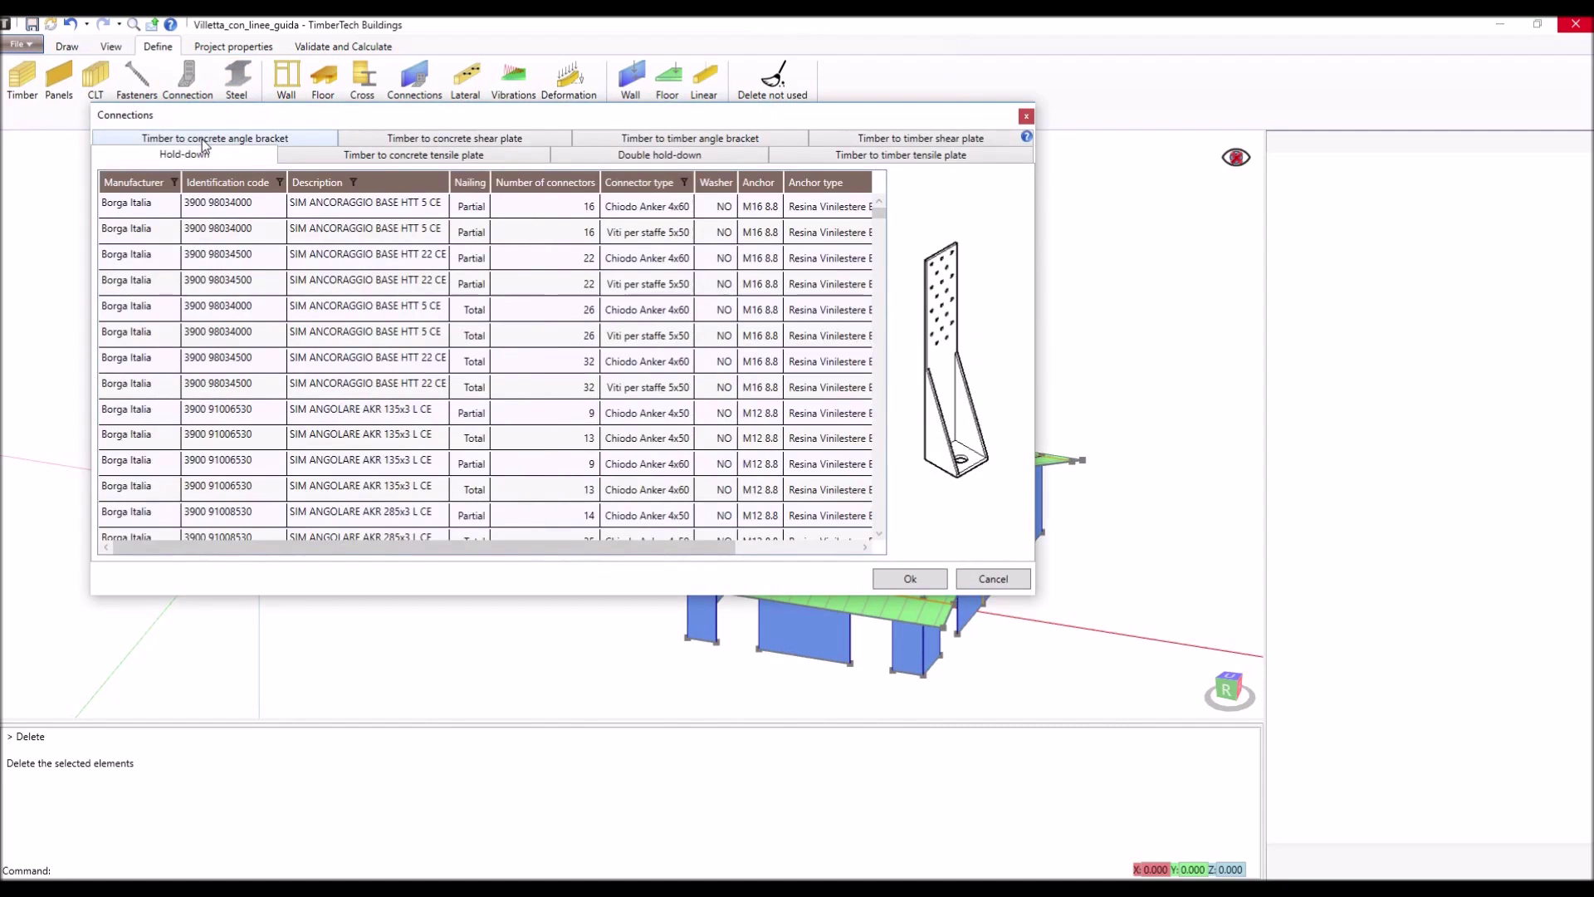
click(397, 157)
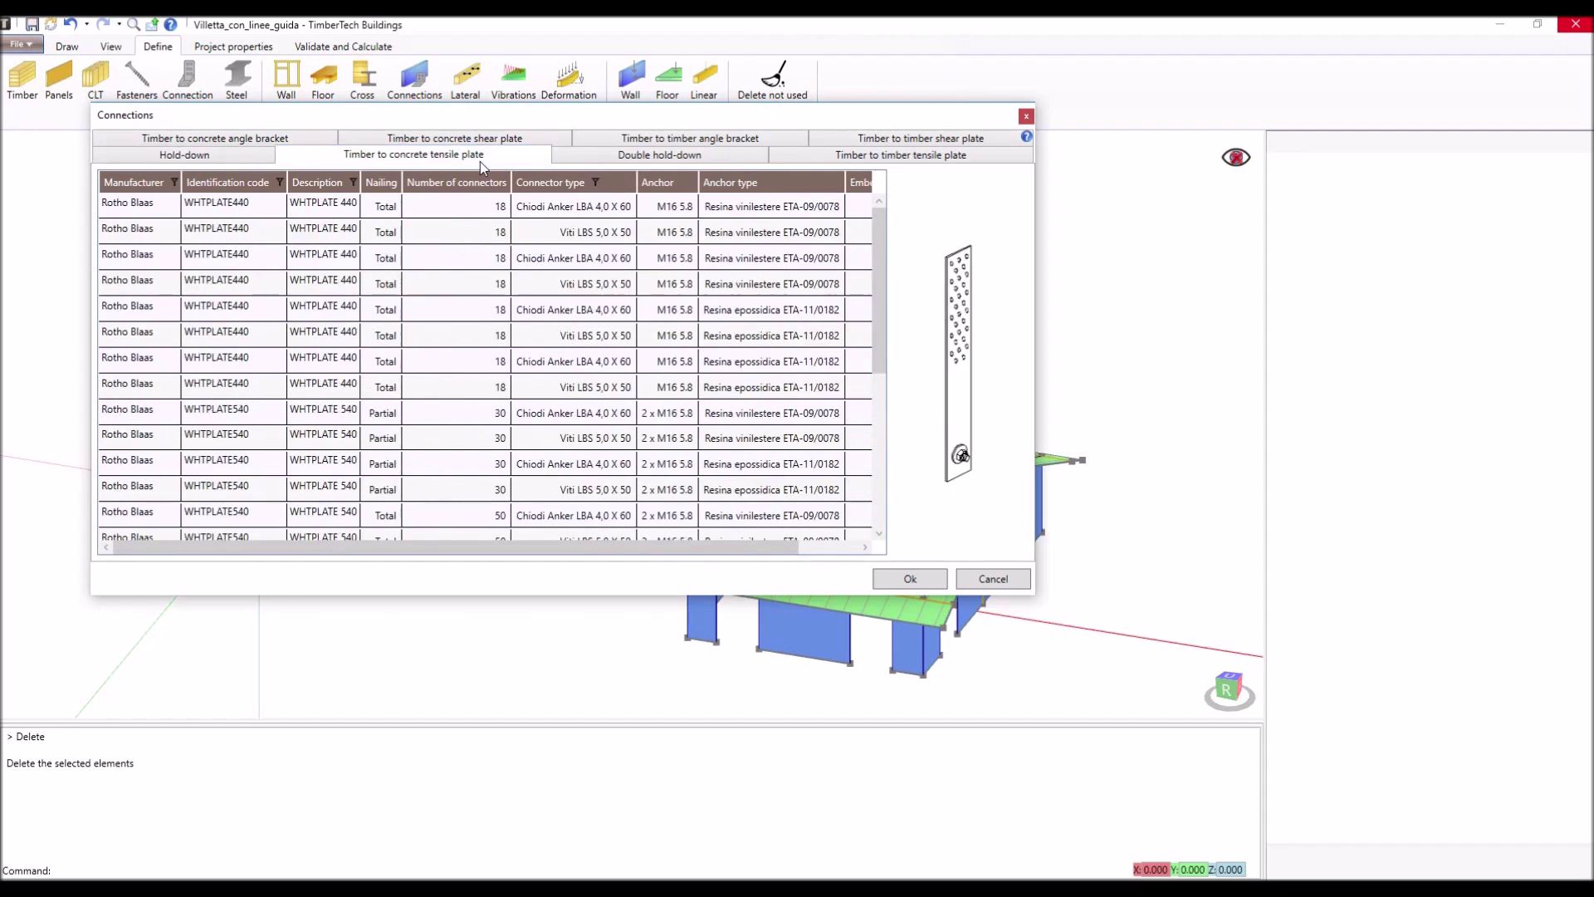
click(703, 161)
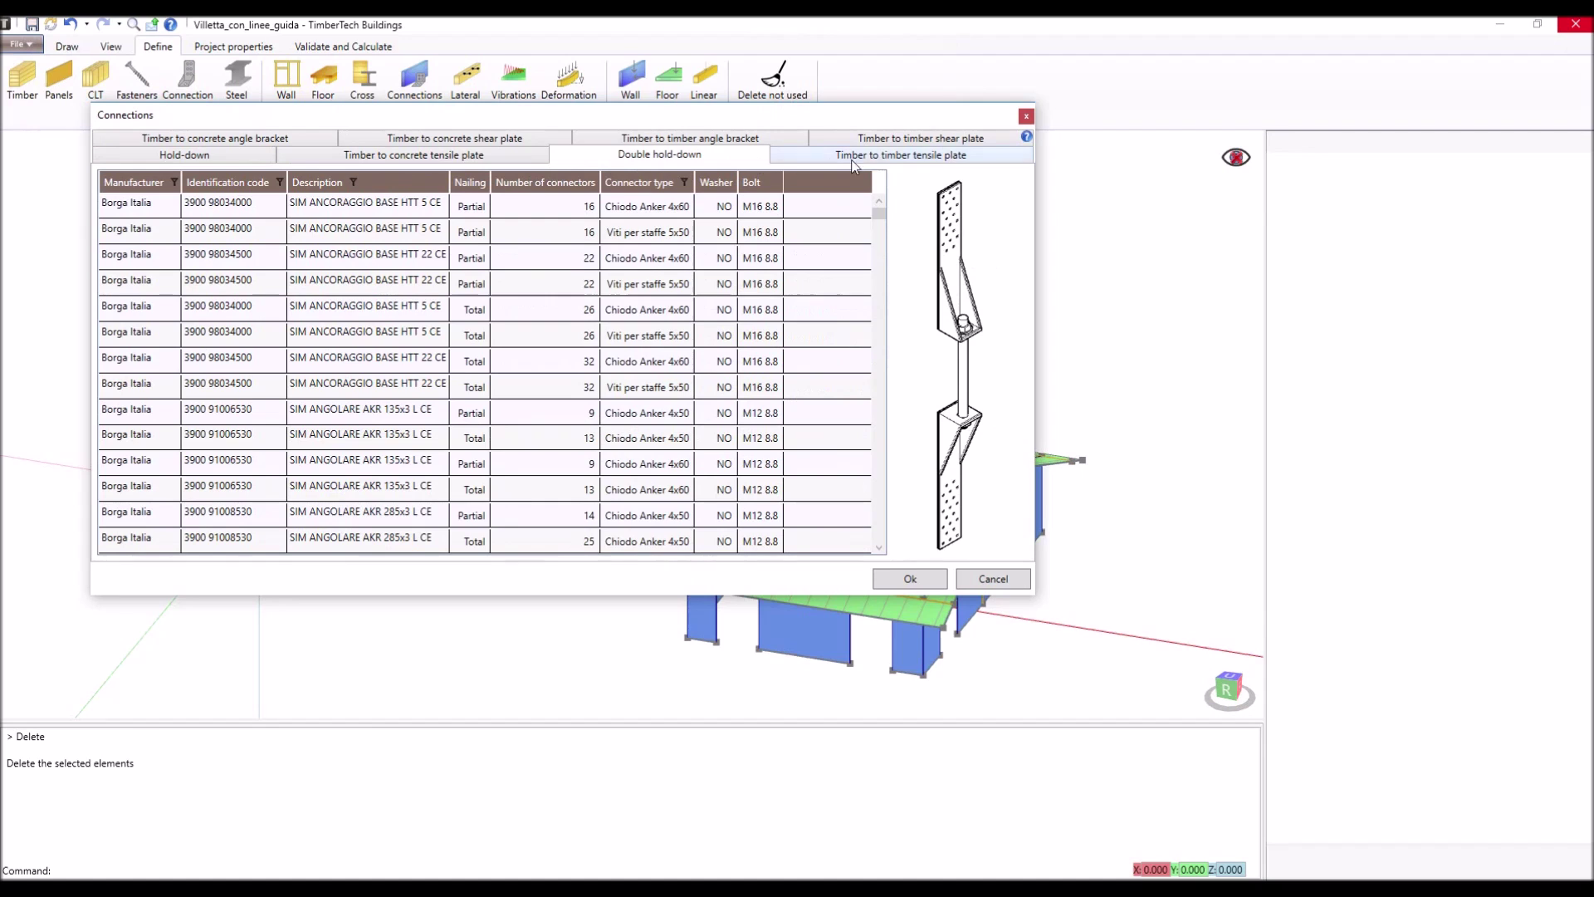
click(897, 162)
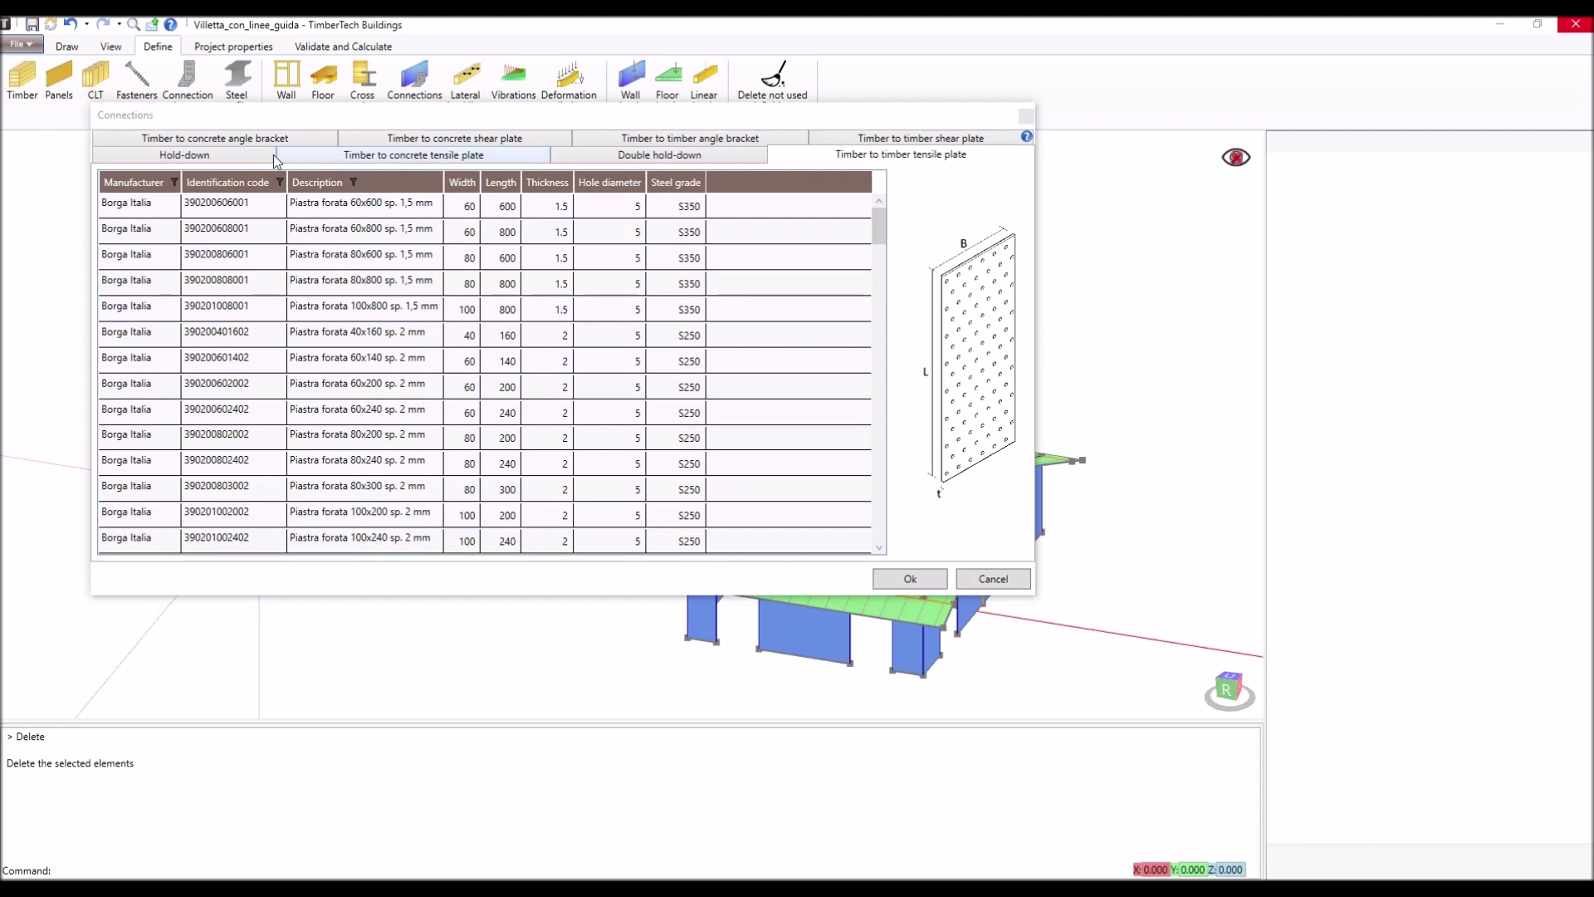
Review the angle brackets and shear plates in the connections archive, both timber to concrete and timber to timber.
click(206, 139)
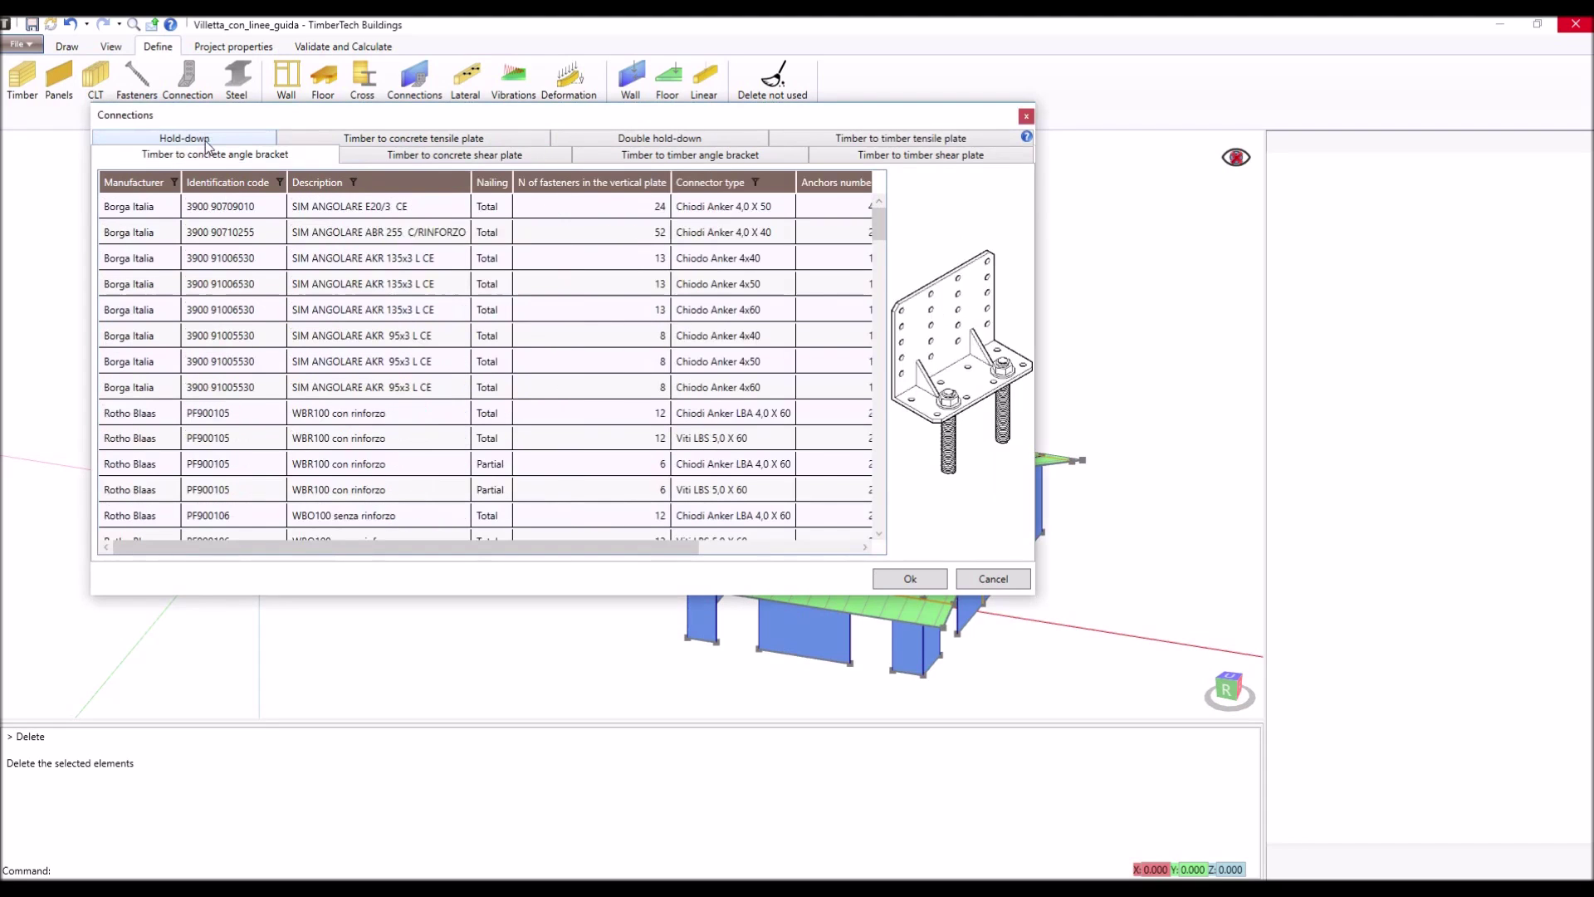
click(441, 158)
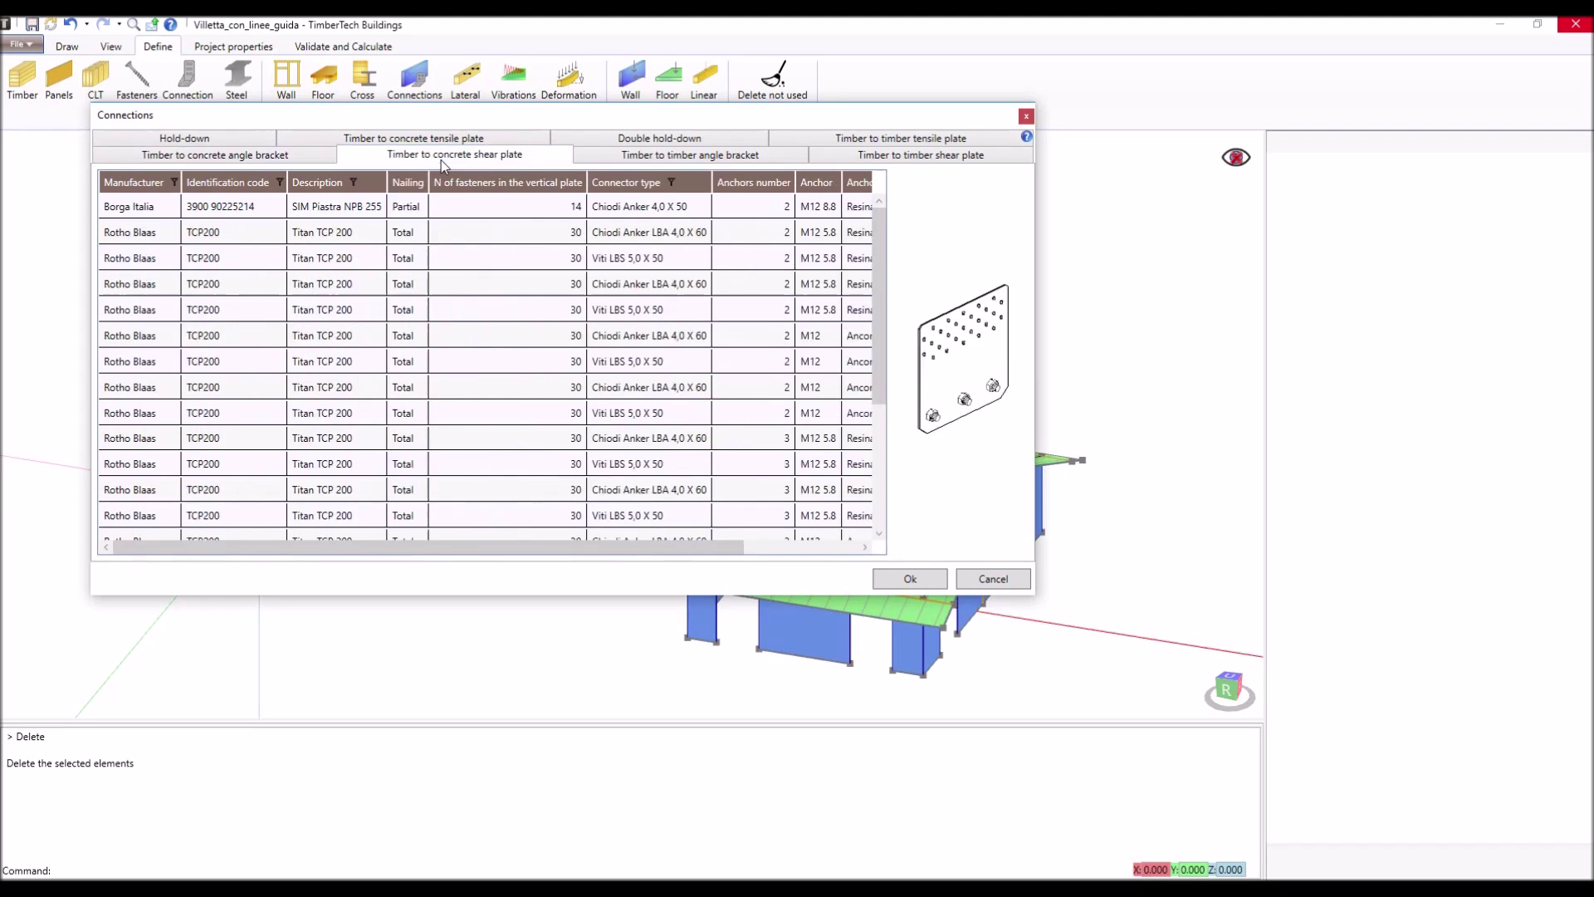
click(696, 162)
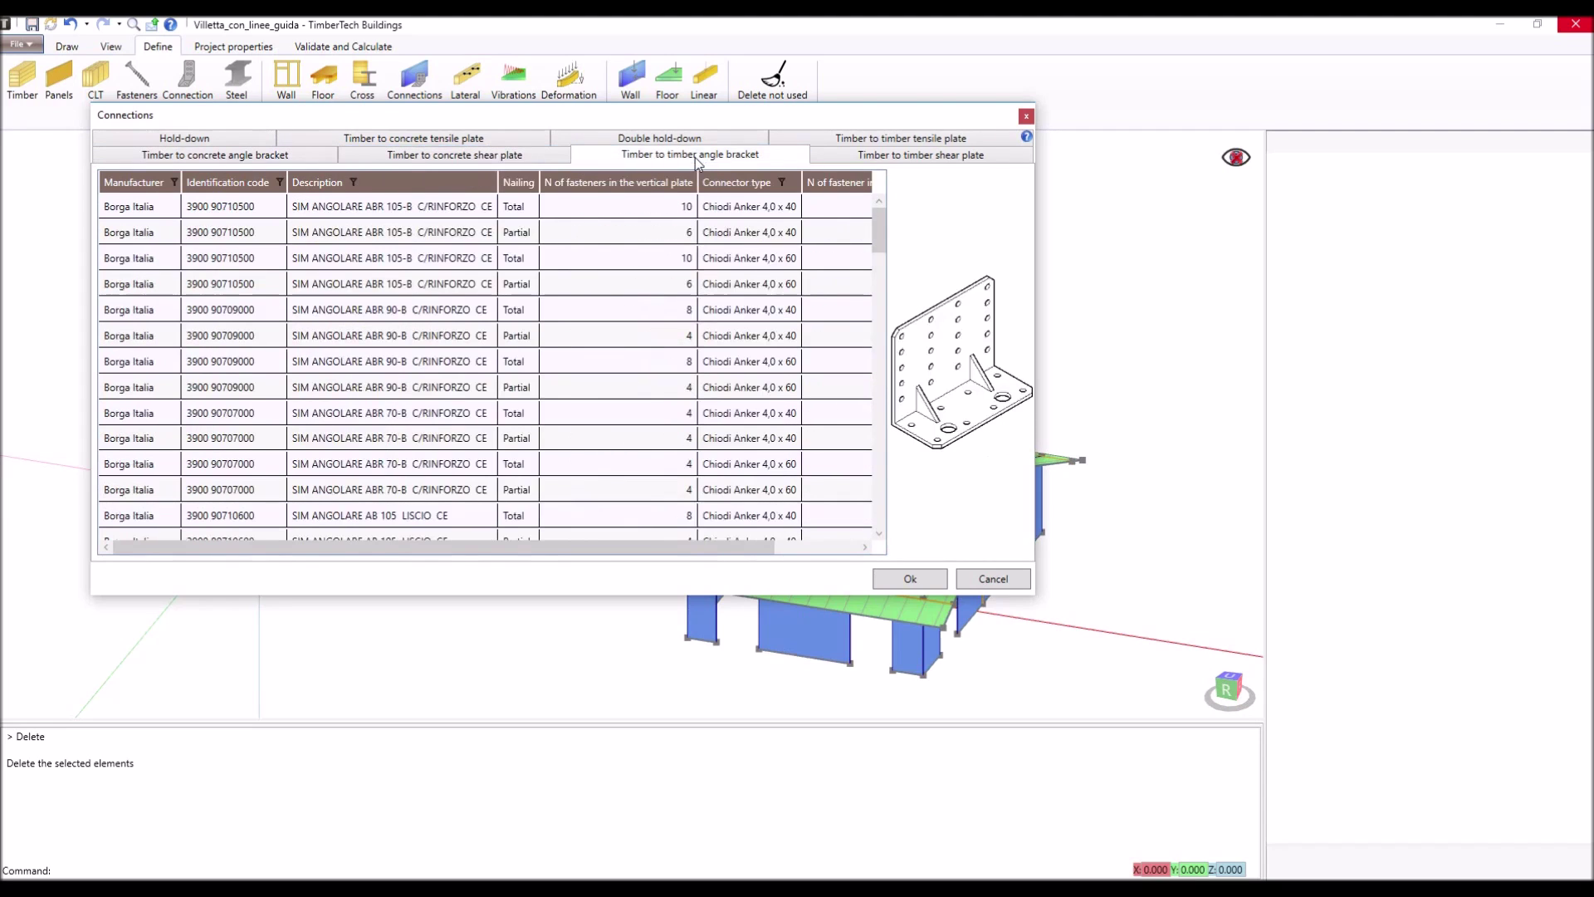
click(925, 161)
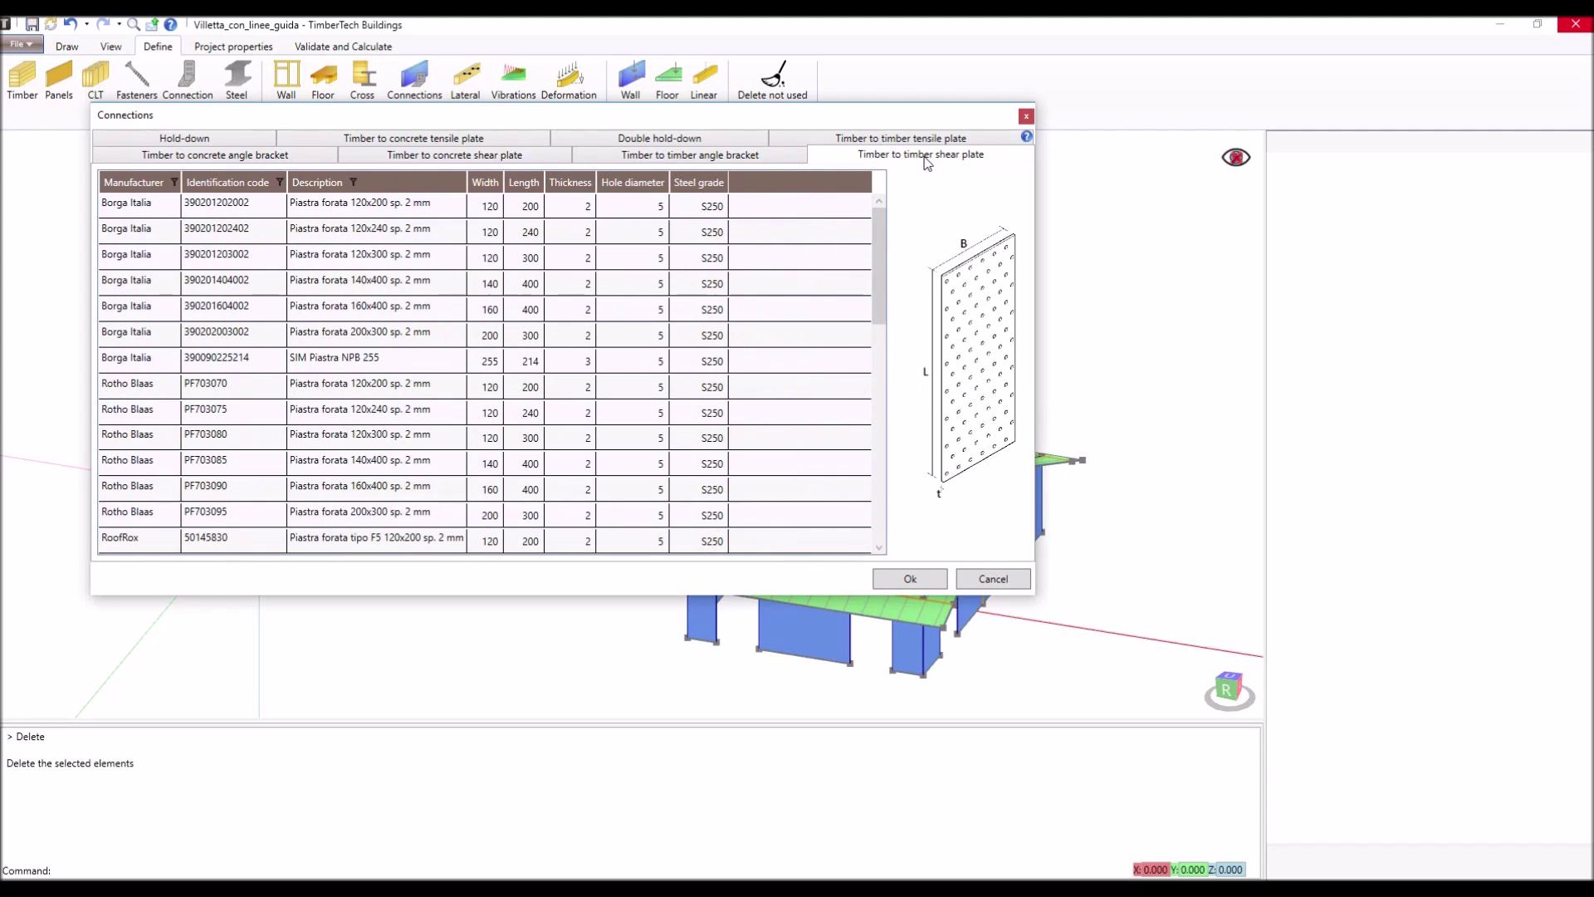
Look through the full list of timber to concrete angle brackets and close the connections archive without changes.
click(292, 155)
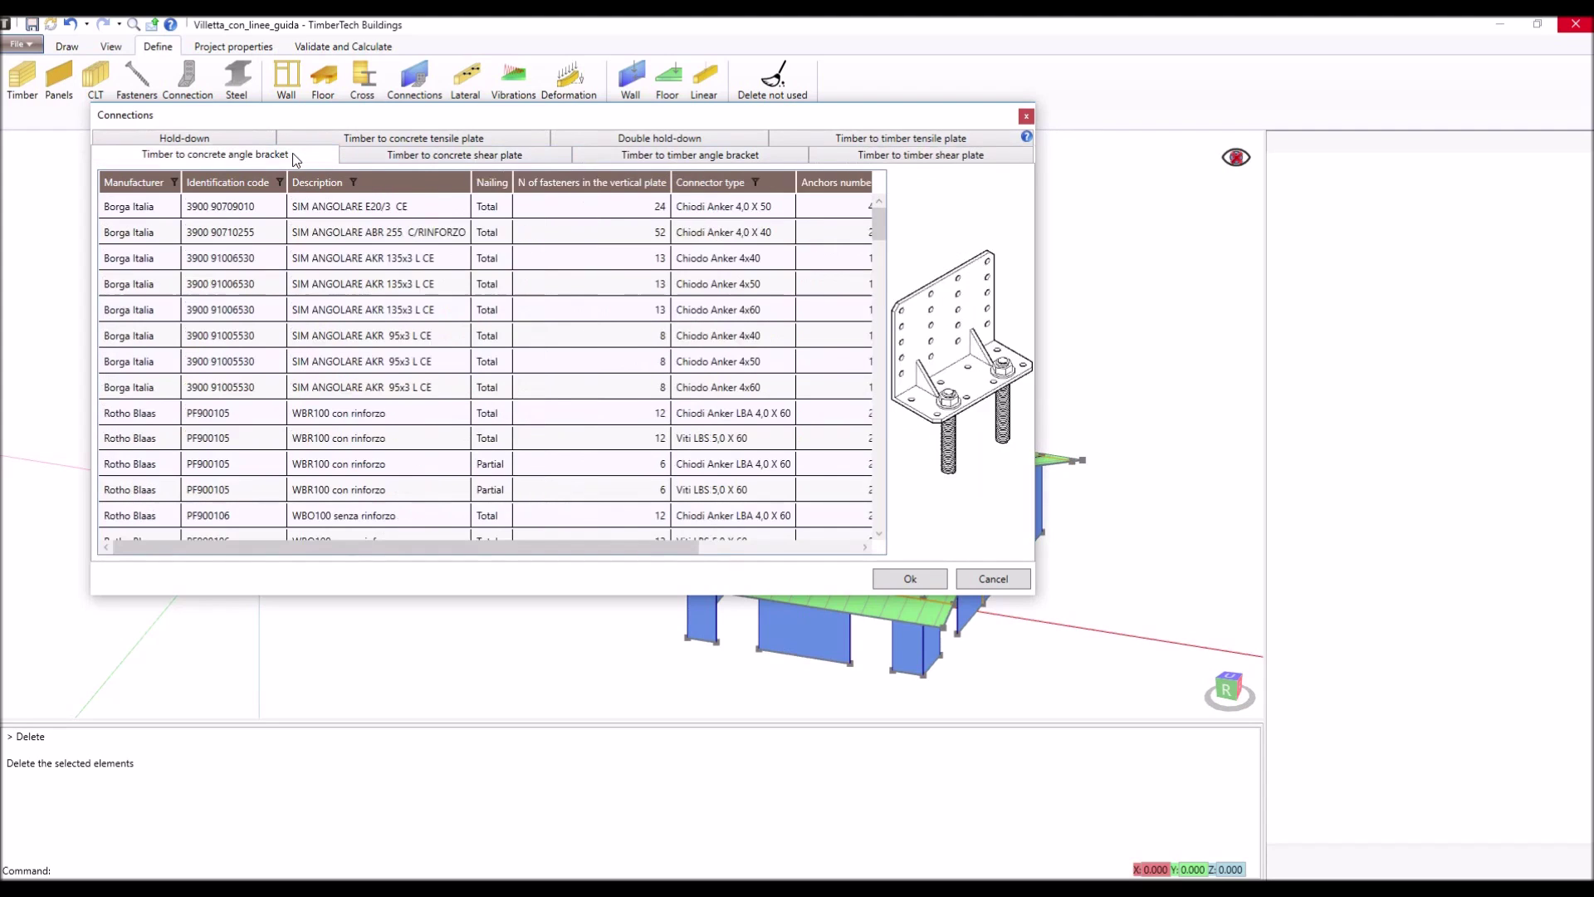
scroll(386, 312, down, 5)
scroll(392, 314, down, 8)
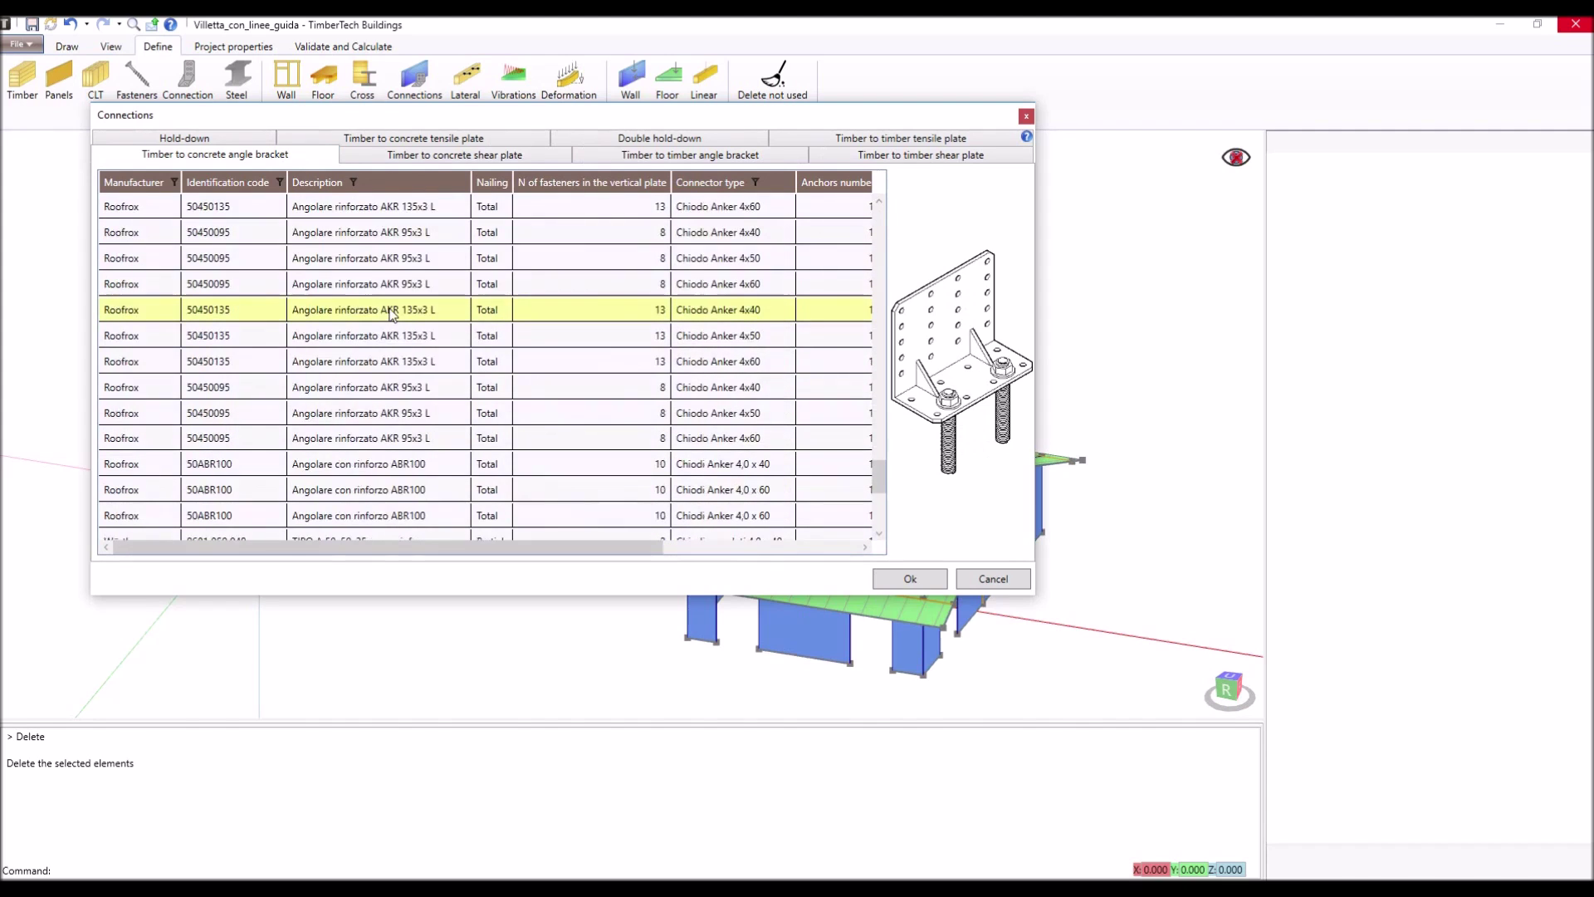
scroll(392, 312, down, 5)
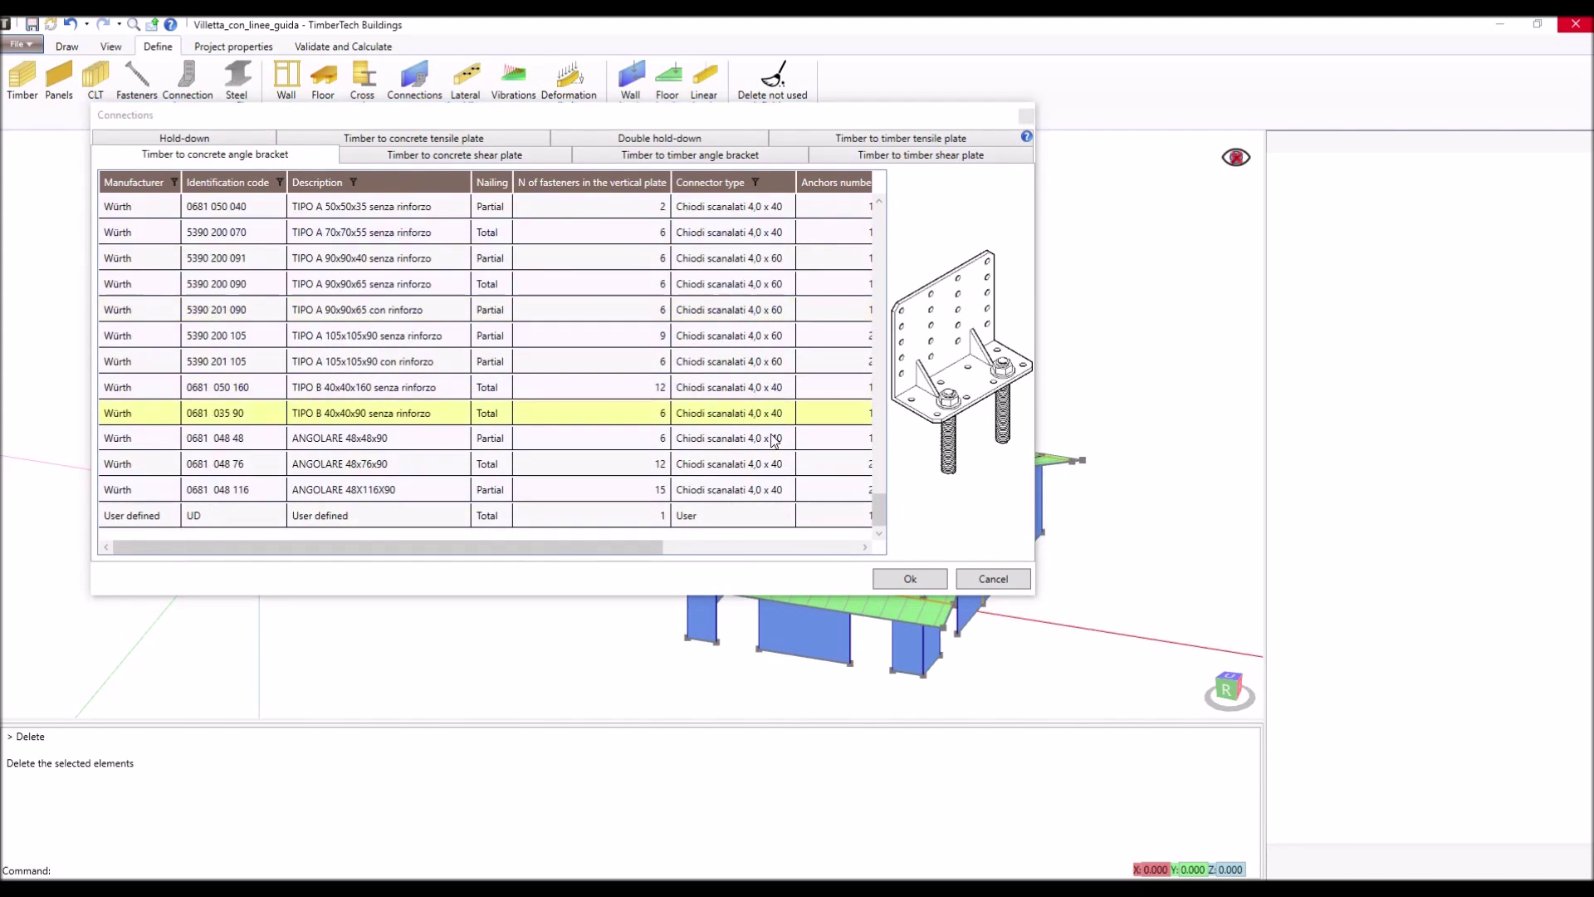
click(985, 579)
Review the steel profiles archive, covering European, British and American open sections and the hollow sections, and close it.
click(229, 93)
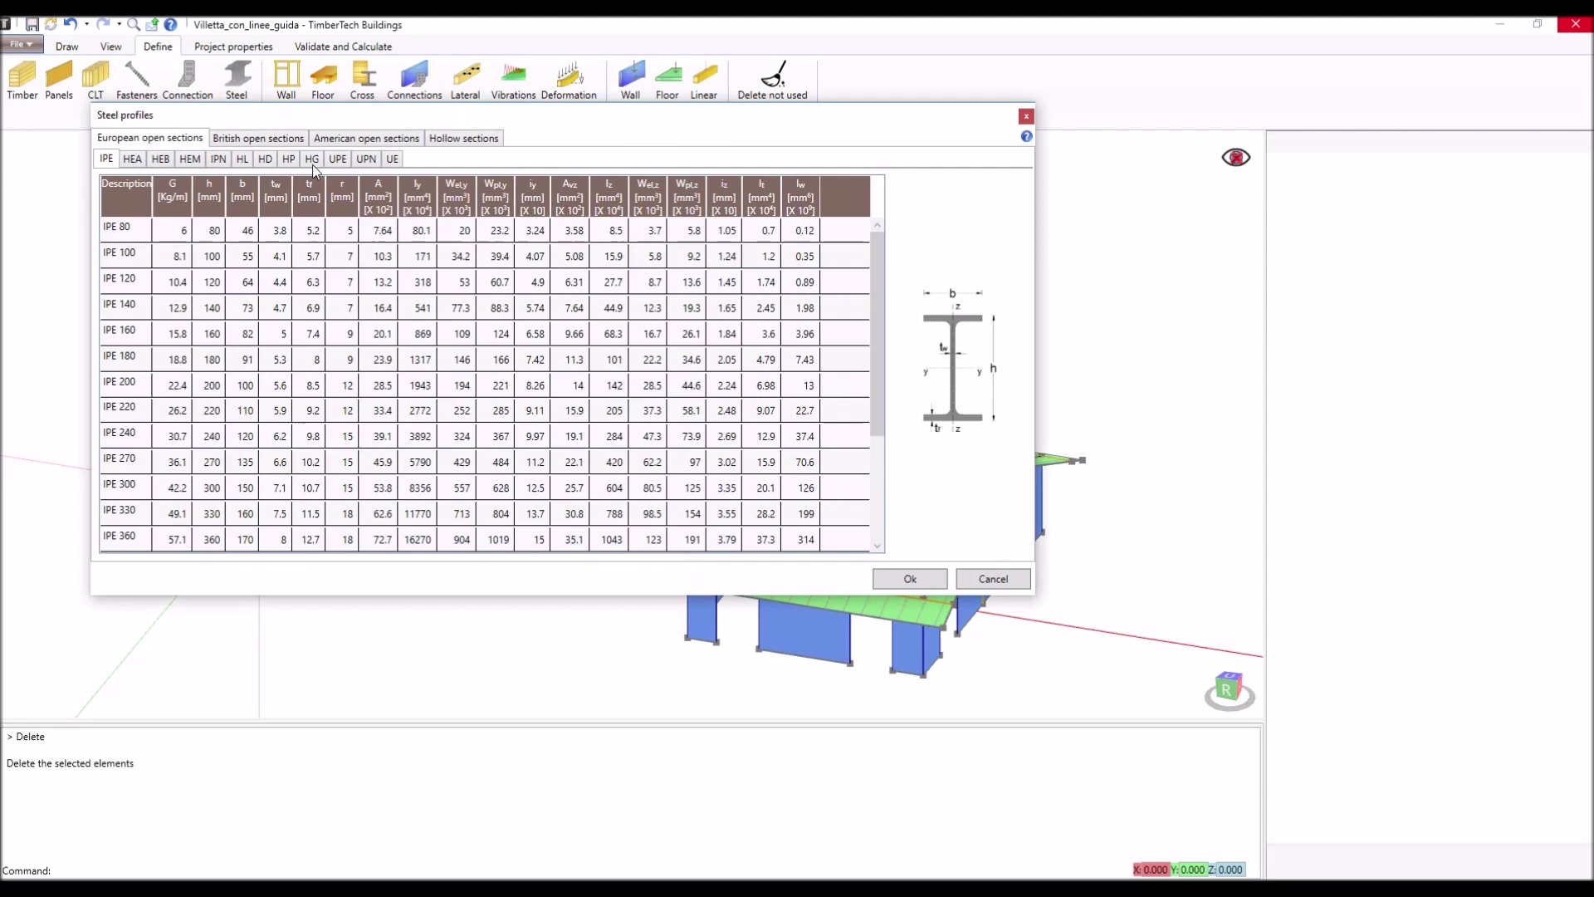
click(281, 137)
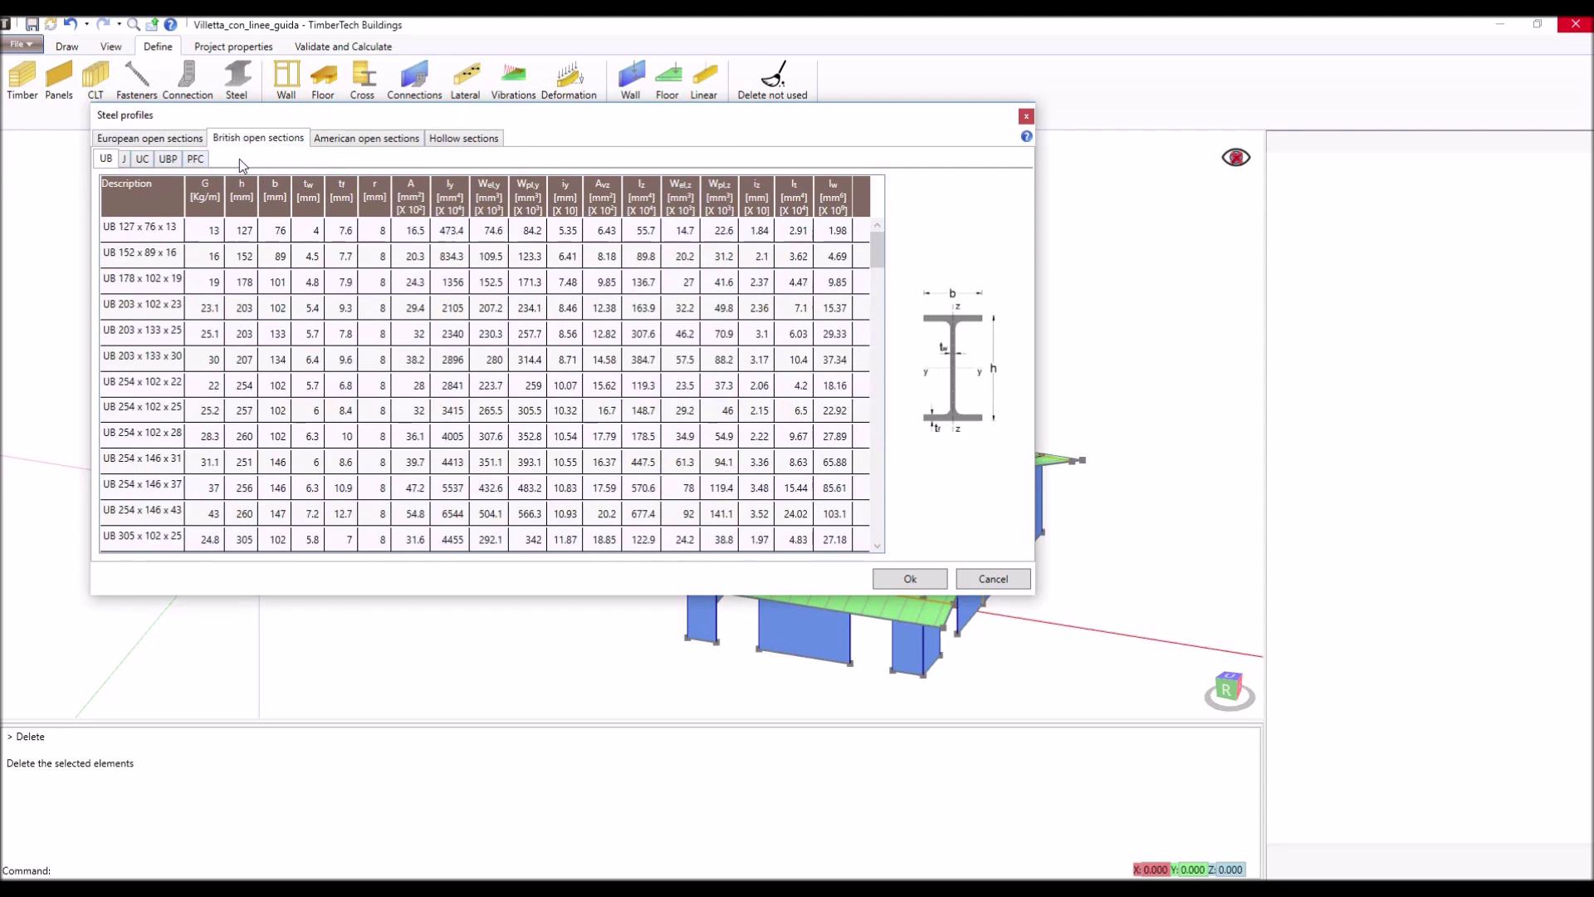
click(358, 141)
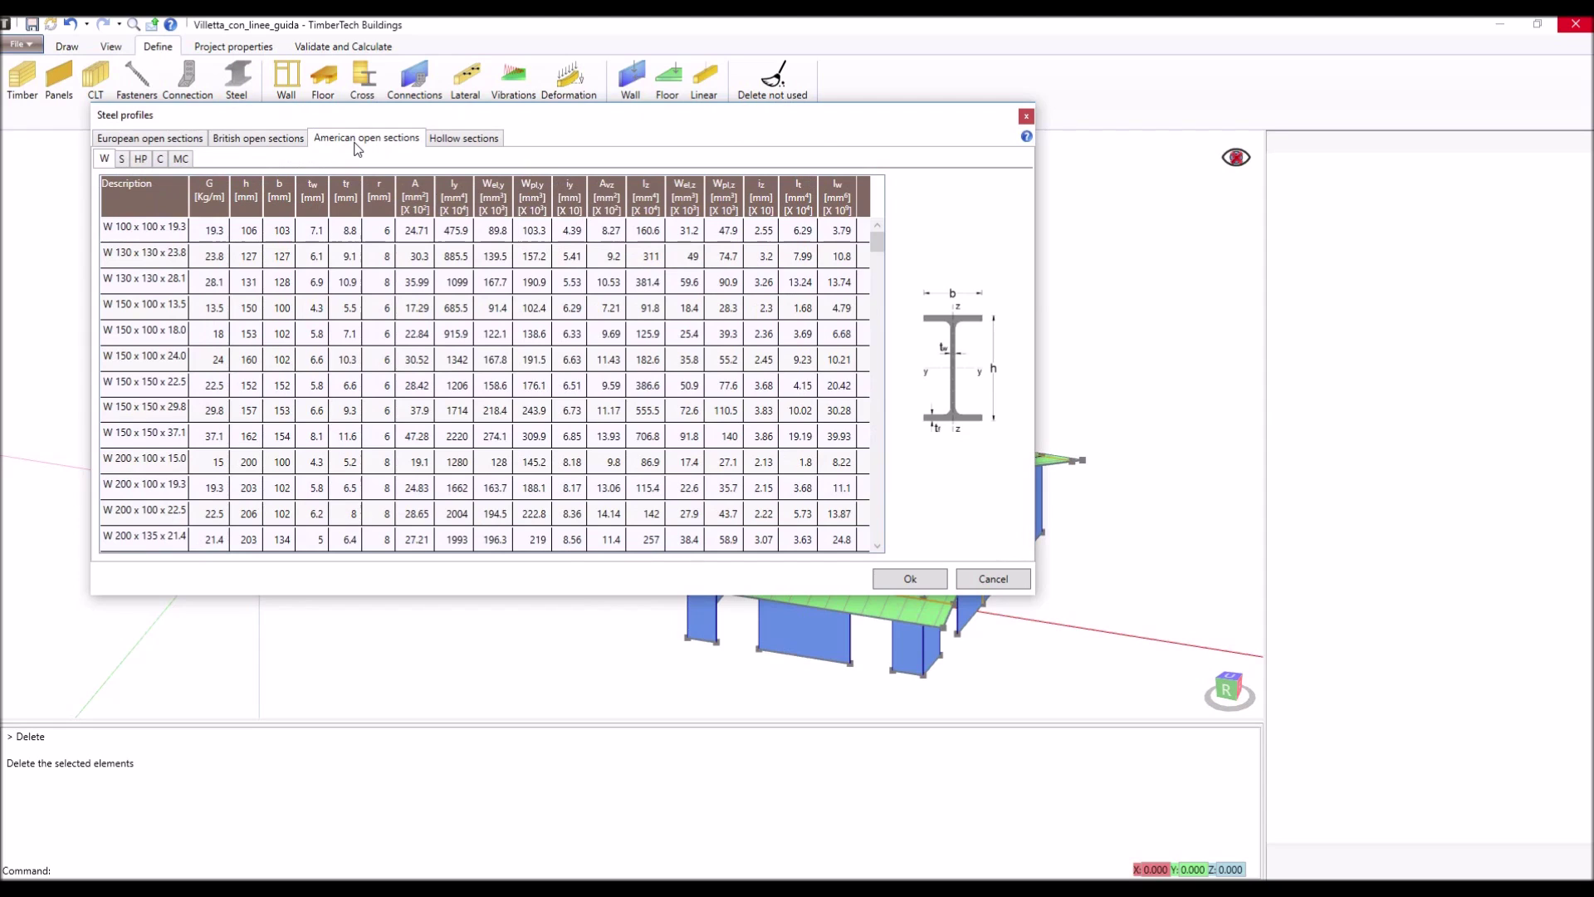
click(460, 138)
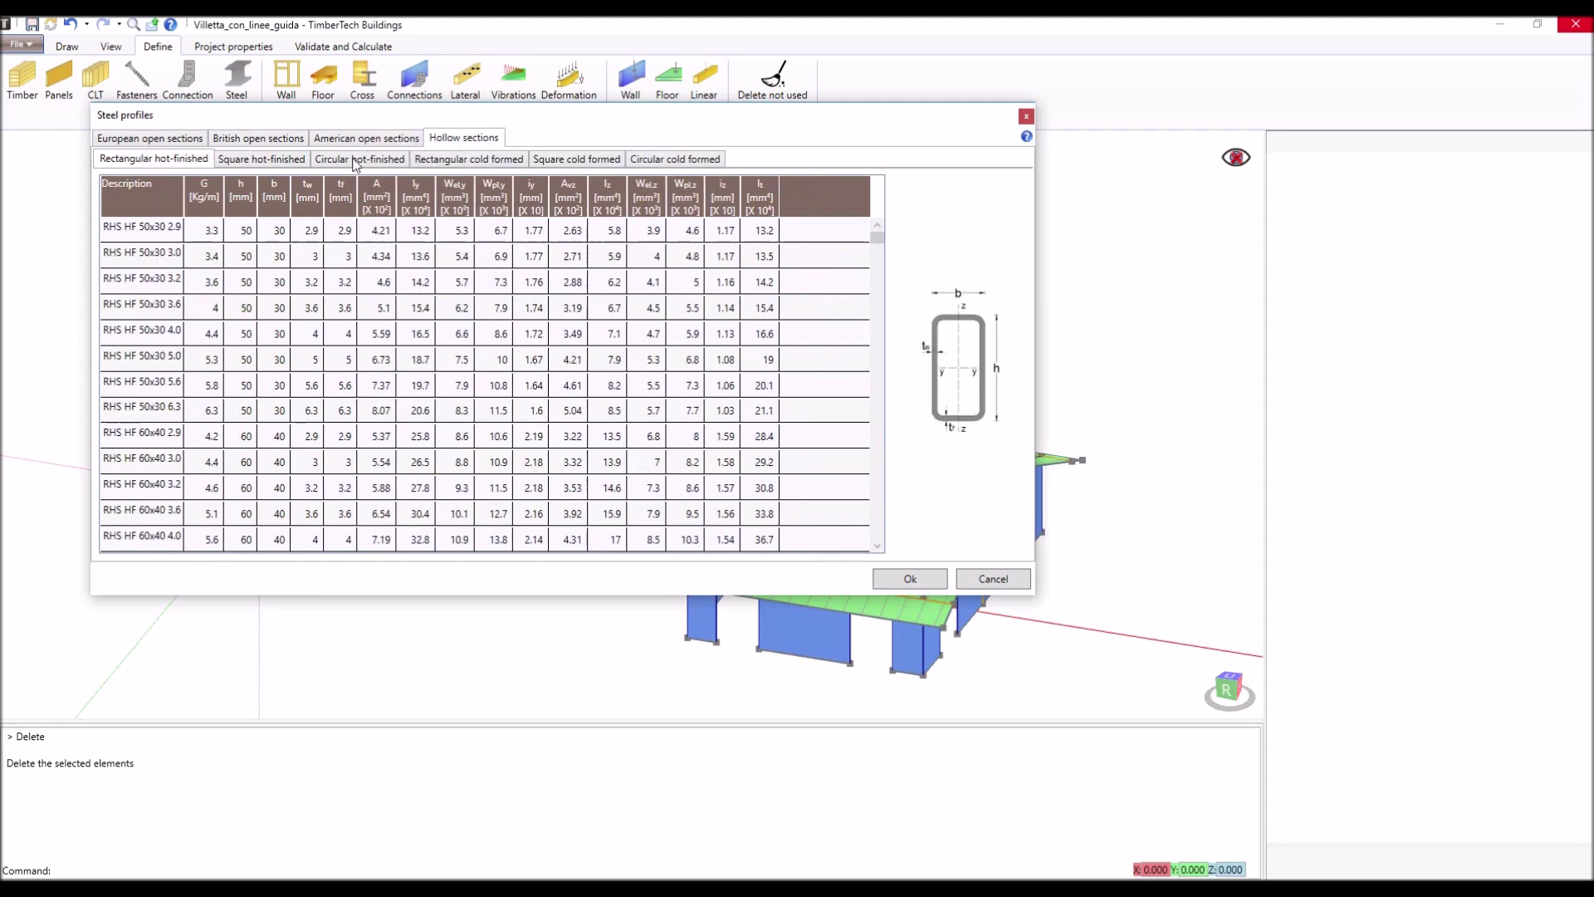
click(279, 162)
click(348, 160)
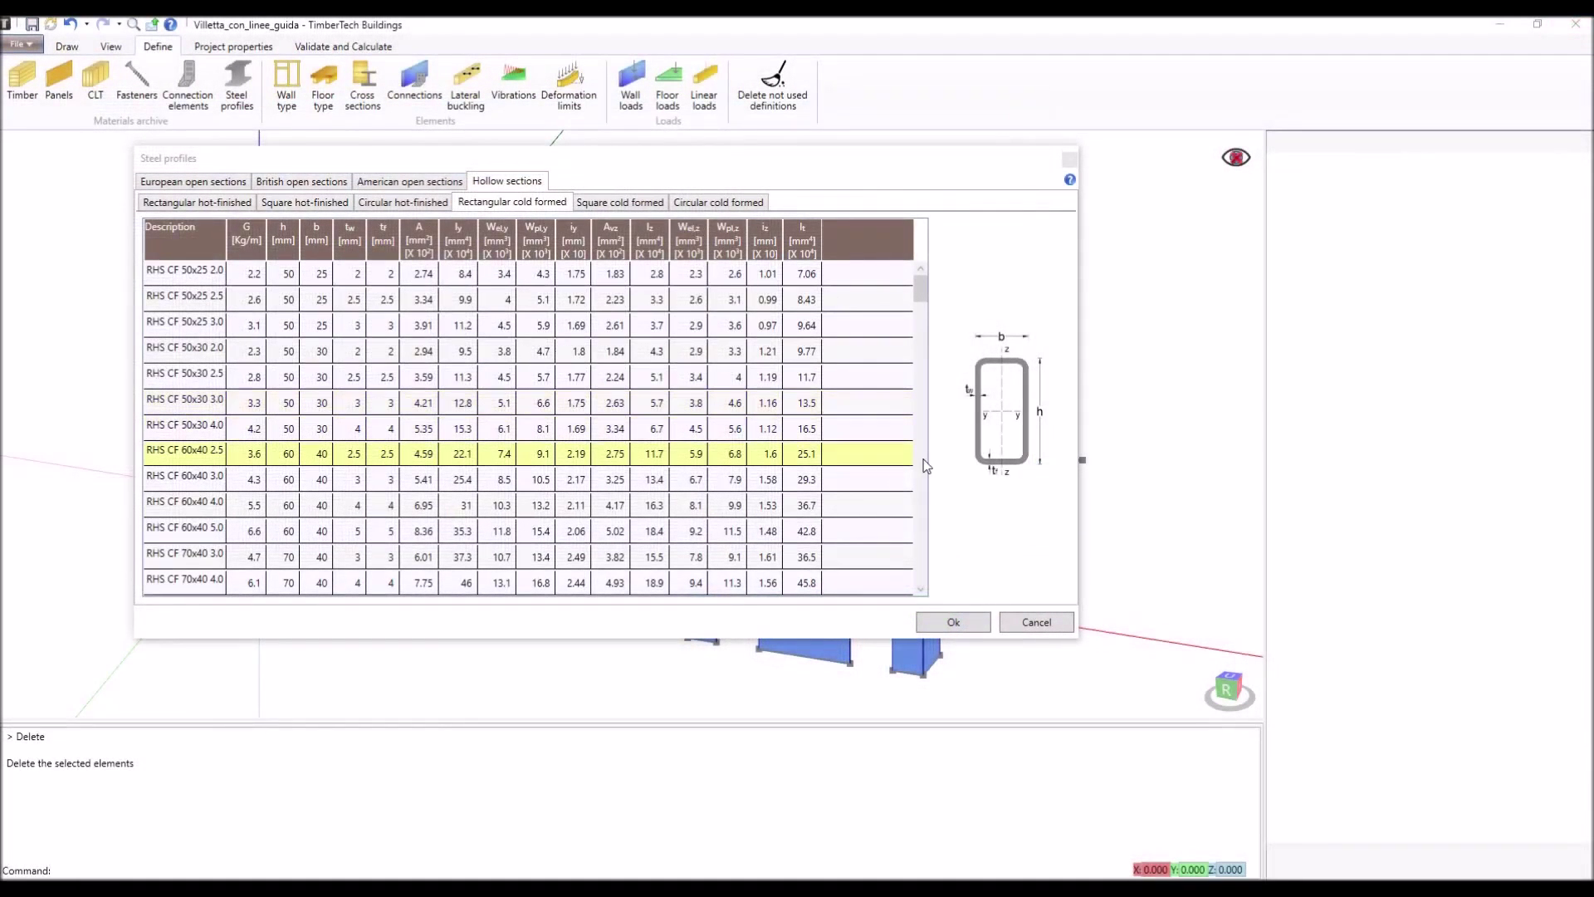
click(964, 619)
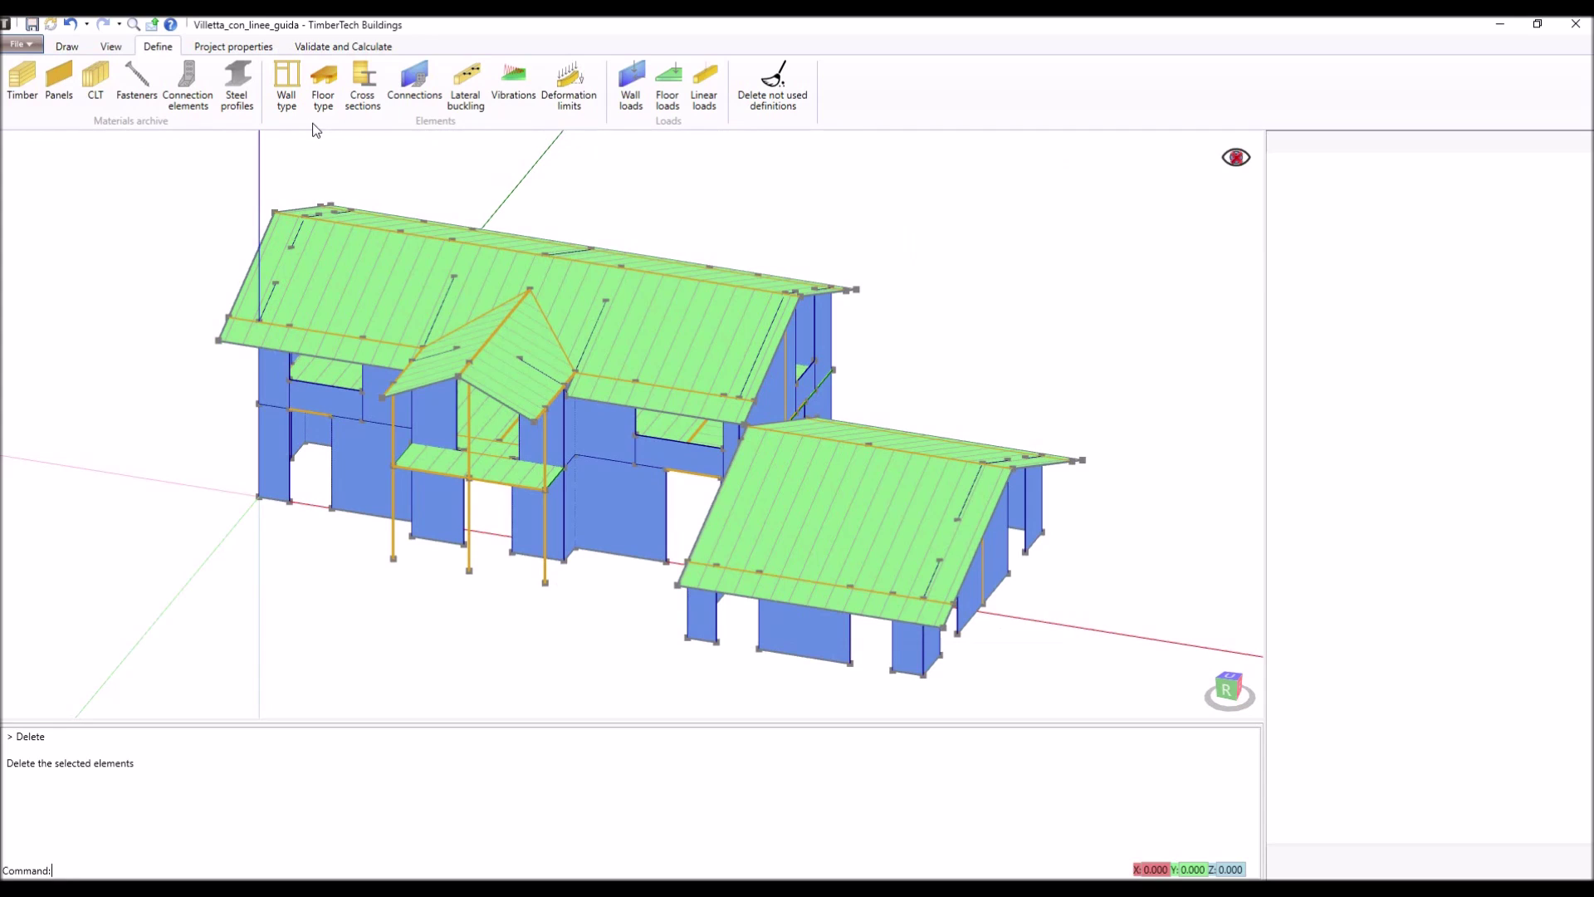
Open the CLT wall type XLAM 100 mm - 3 strati for editing and set its wall typology to Jointed.
click(287, 87)
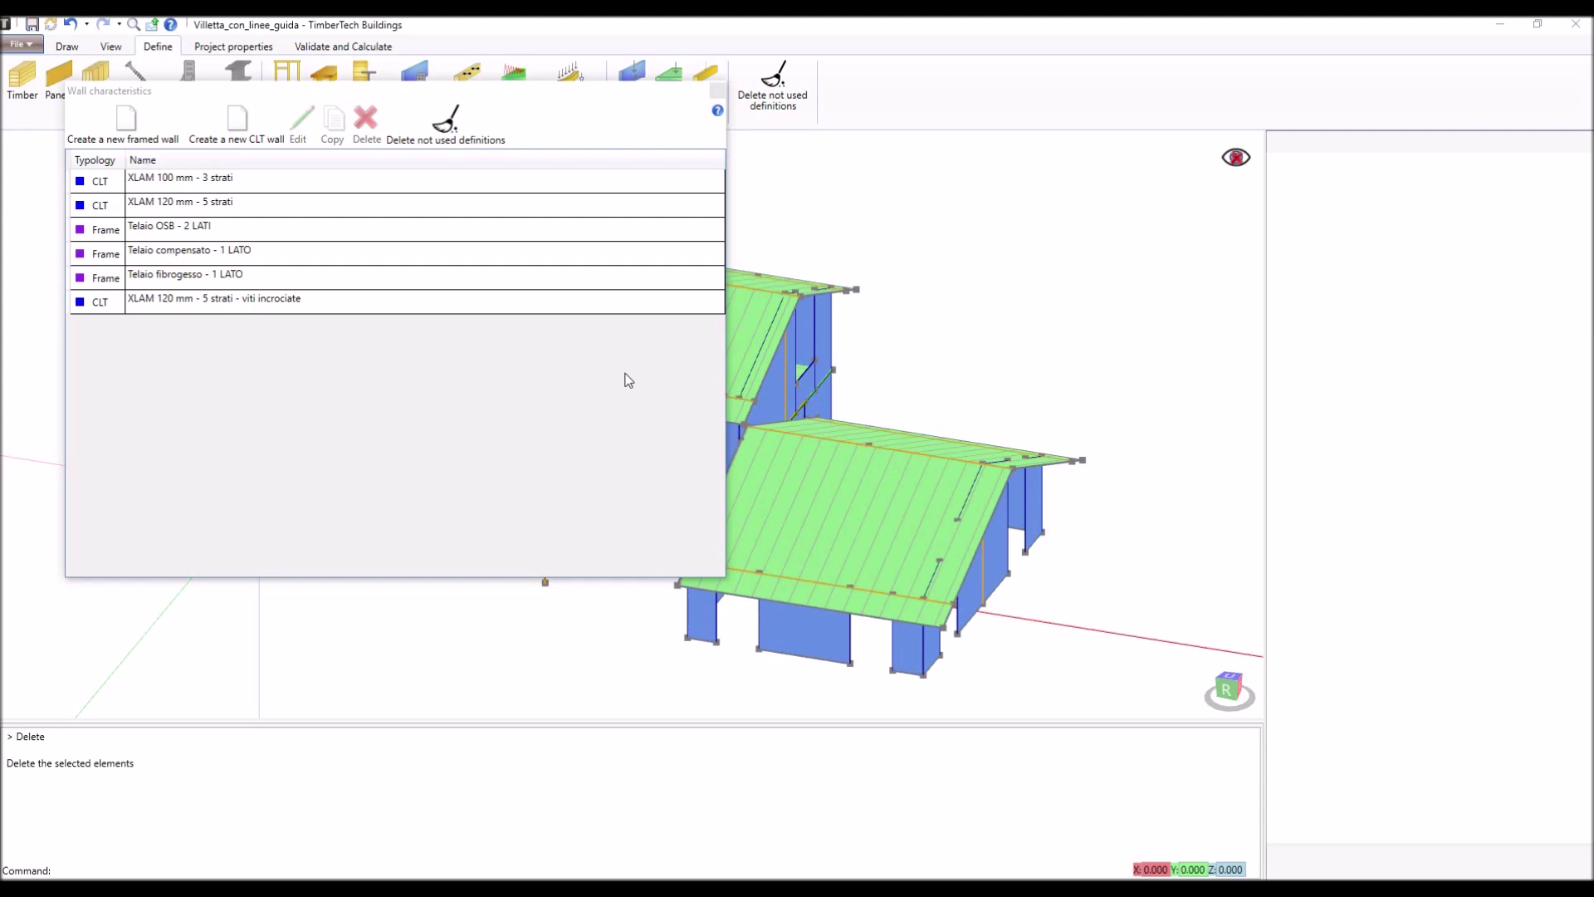
click(267, 186)
double_click(266, 186)
drag(262, 180, 475, 151)
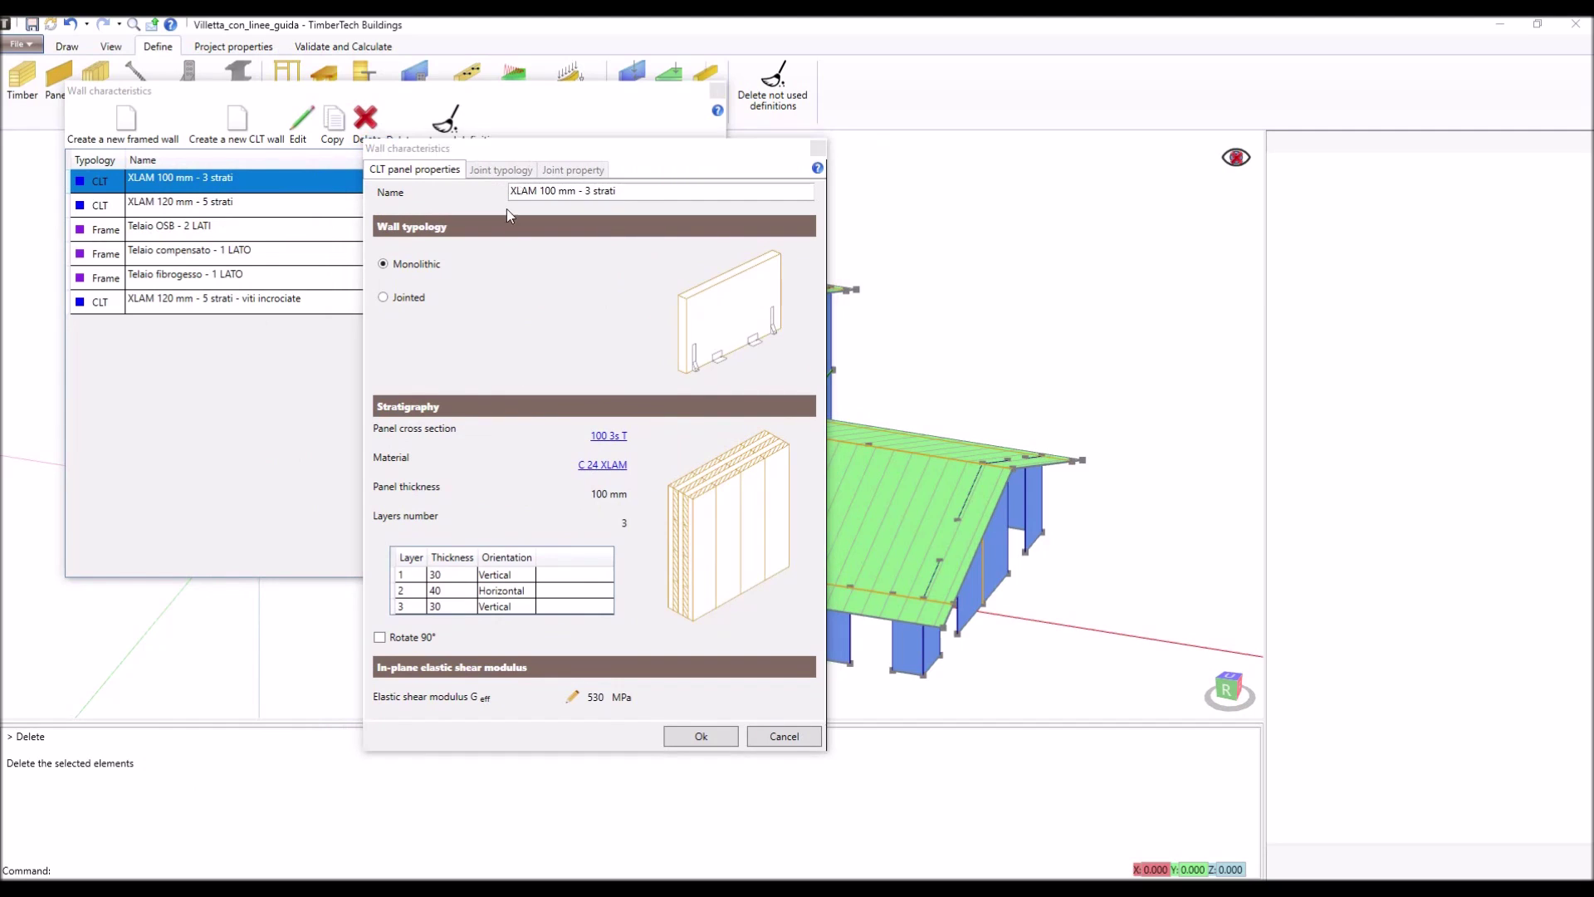
click(418, 299)
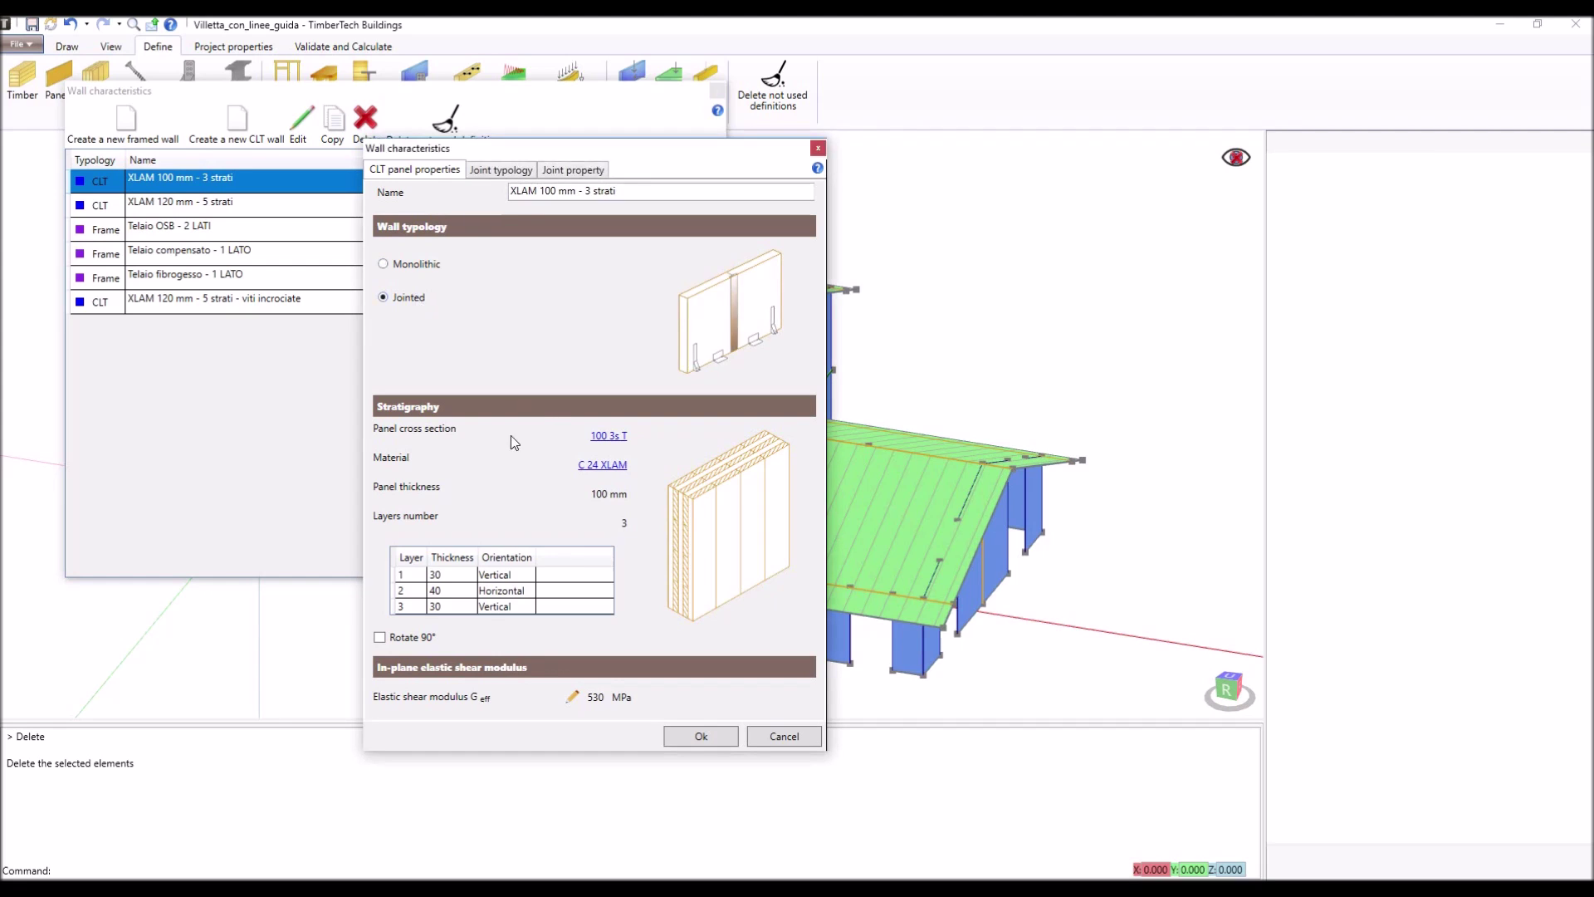
Look through the transversal CLT panels available for the wall's panel cross section and cancel without choosing another.
click(610, 437)
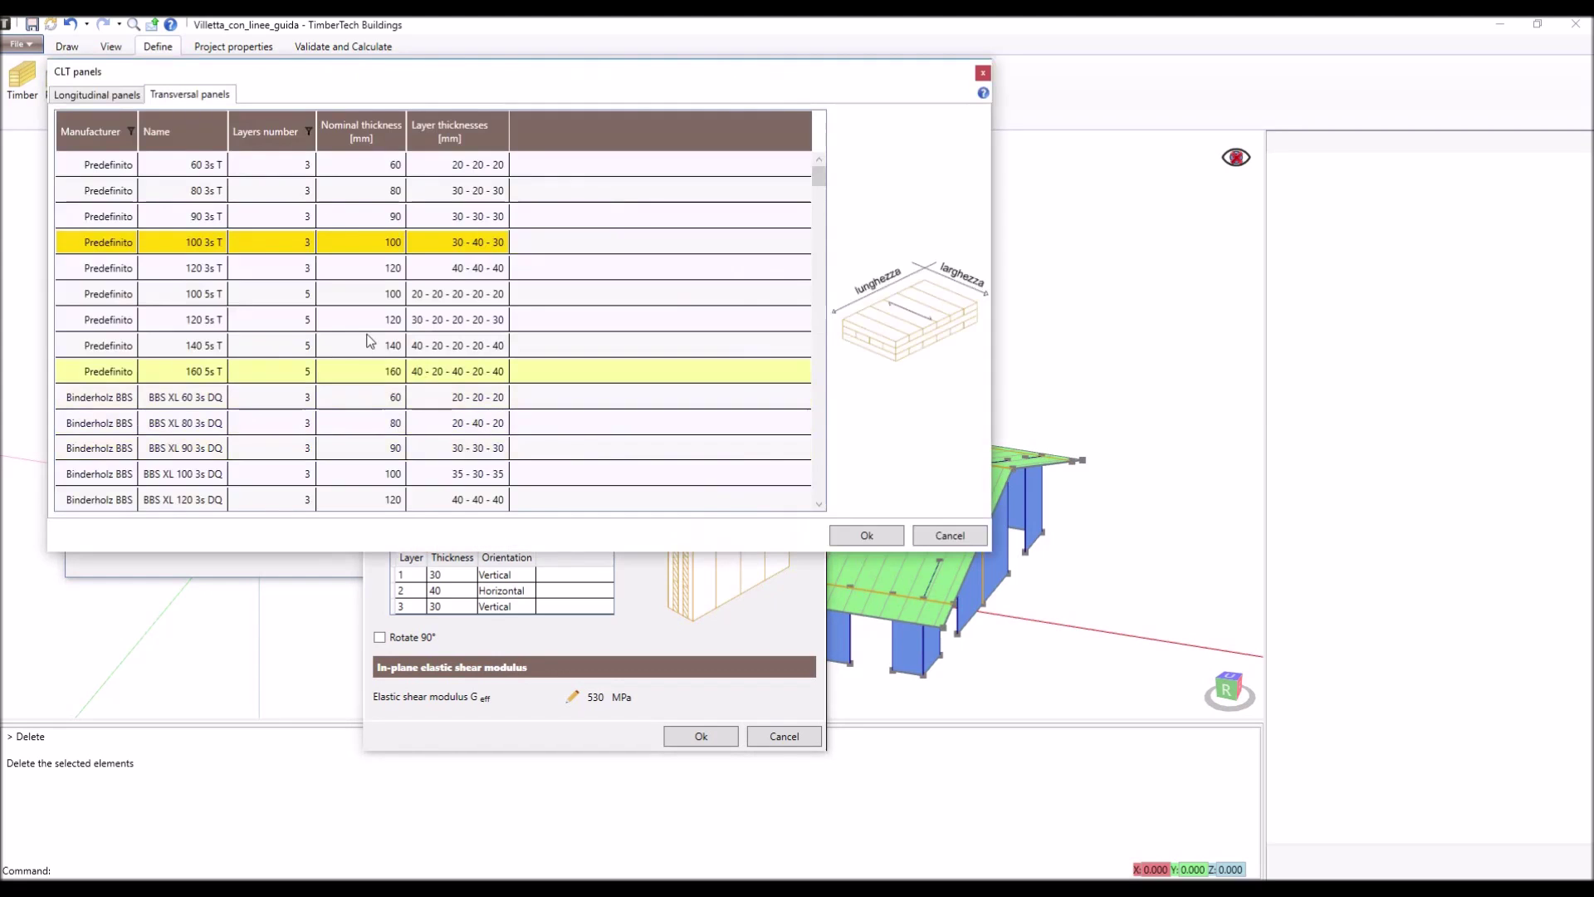
scroll(299, 345, down, 10)
scroll(297, 343, up, 5)
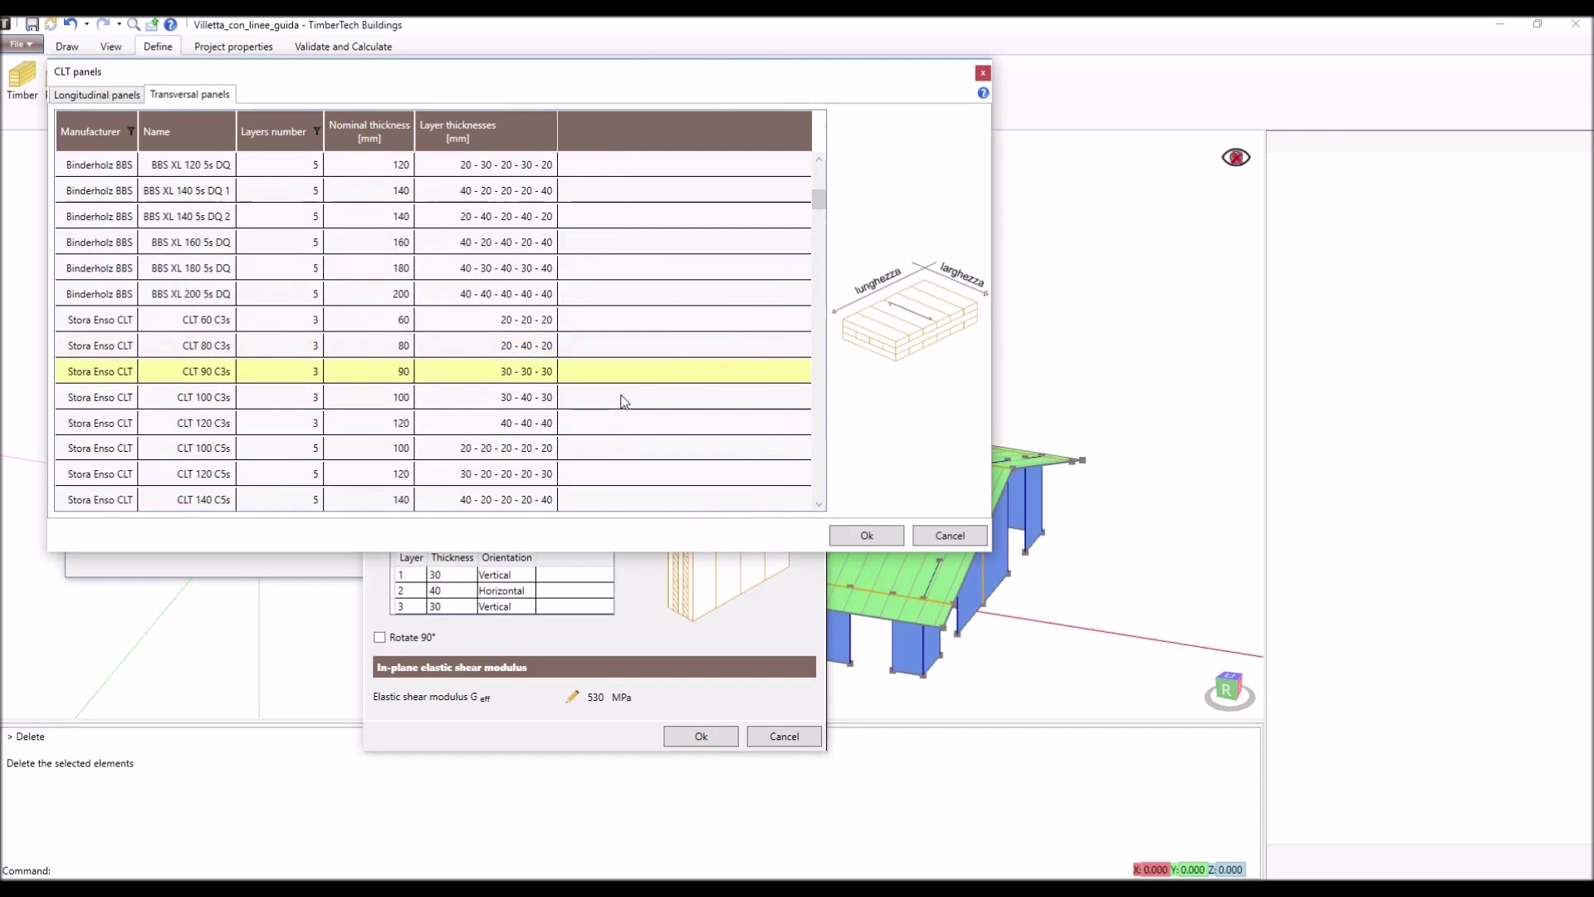
click(924, 535)
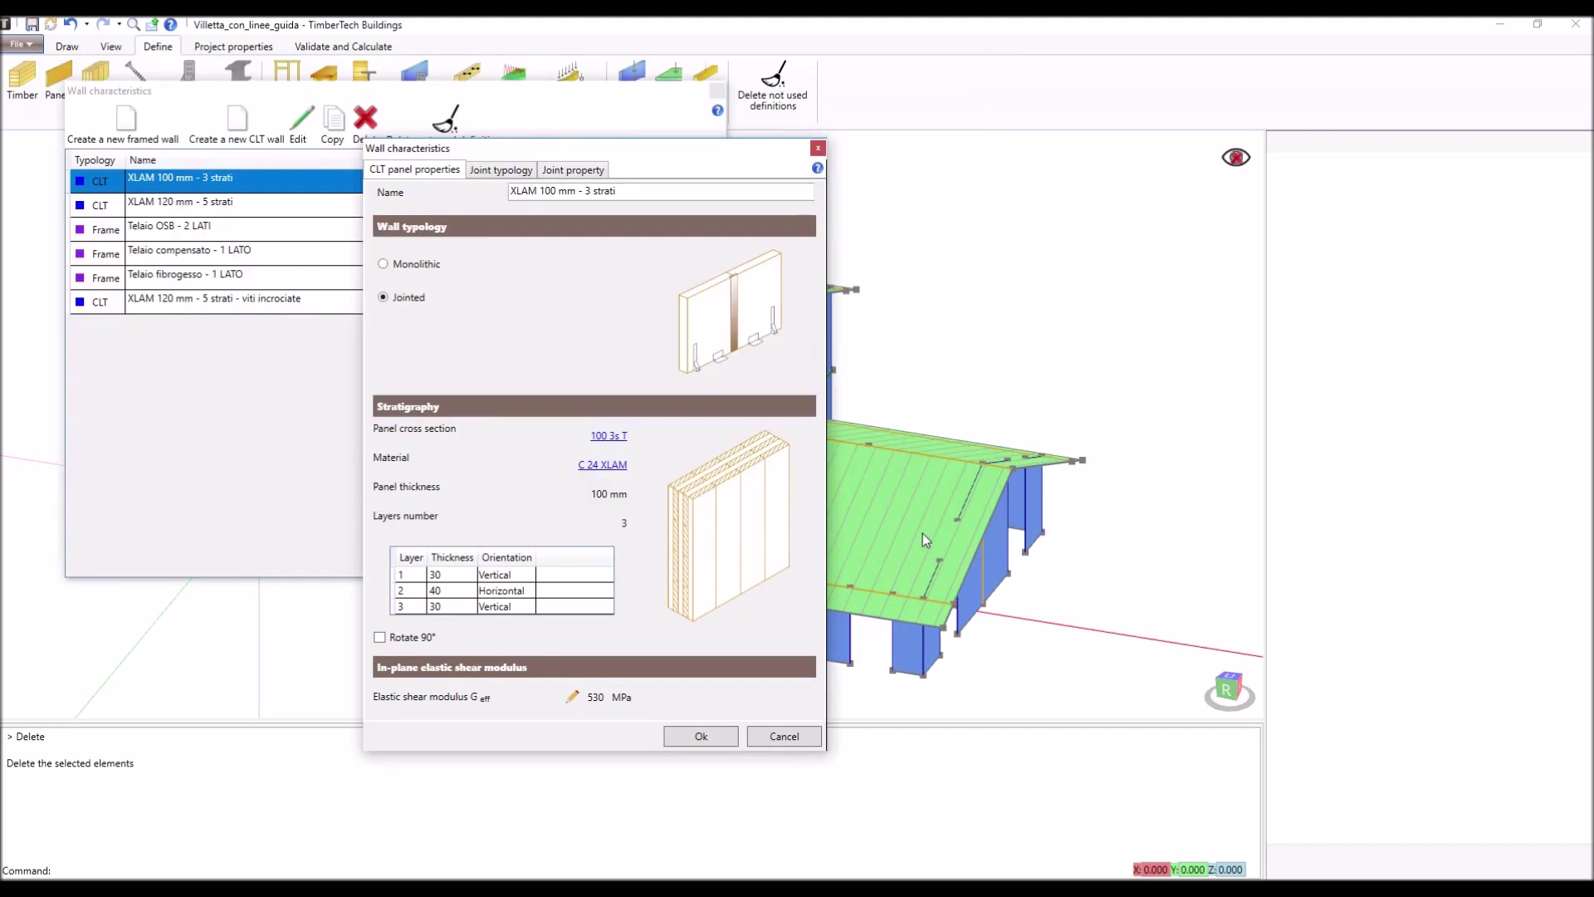
Choose C 24 XLAM as the material of the wall's CLT panel.
click(588, 474)
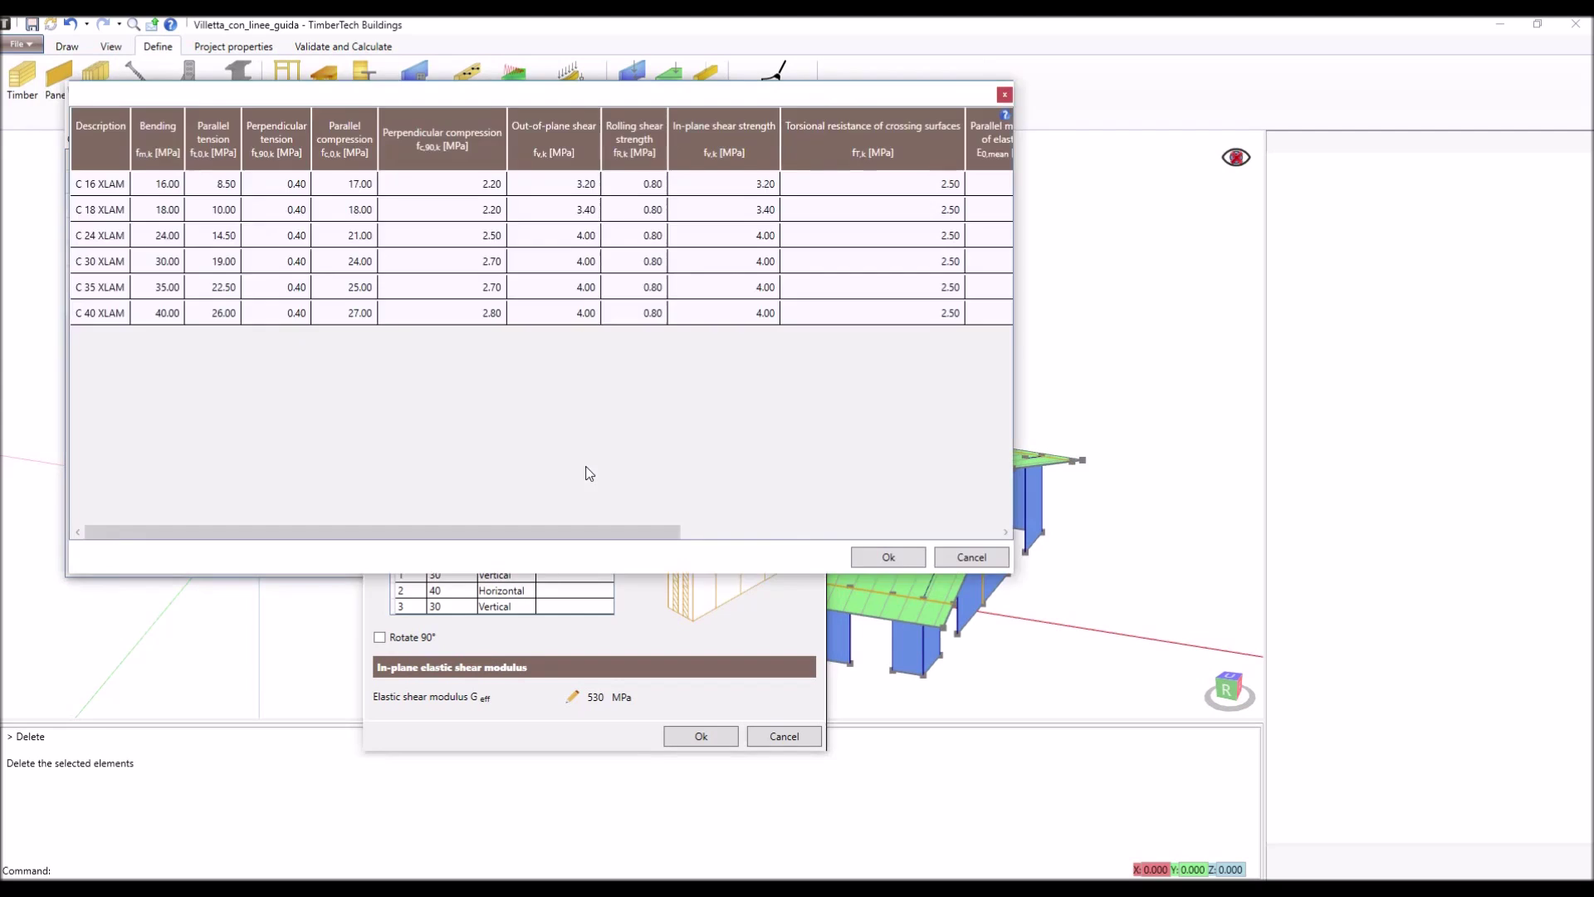
click(196, 241)
click(912, 563)
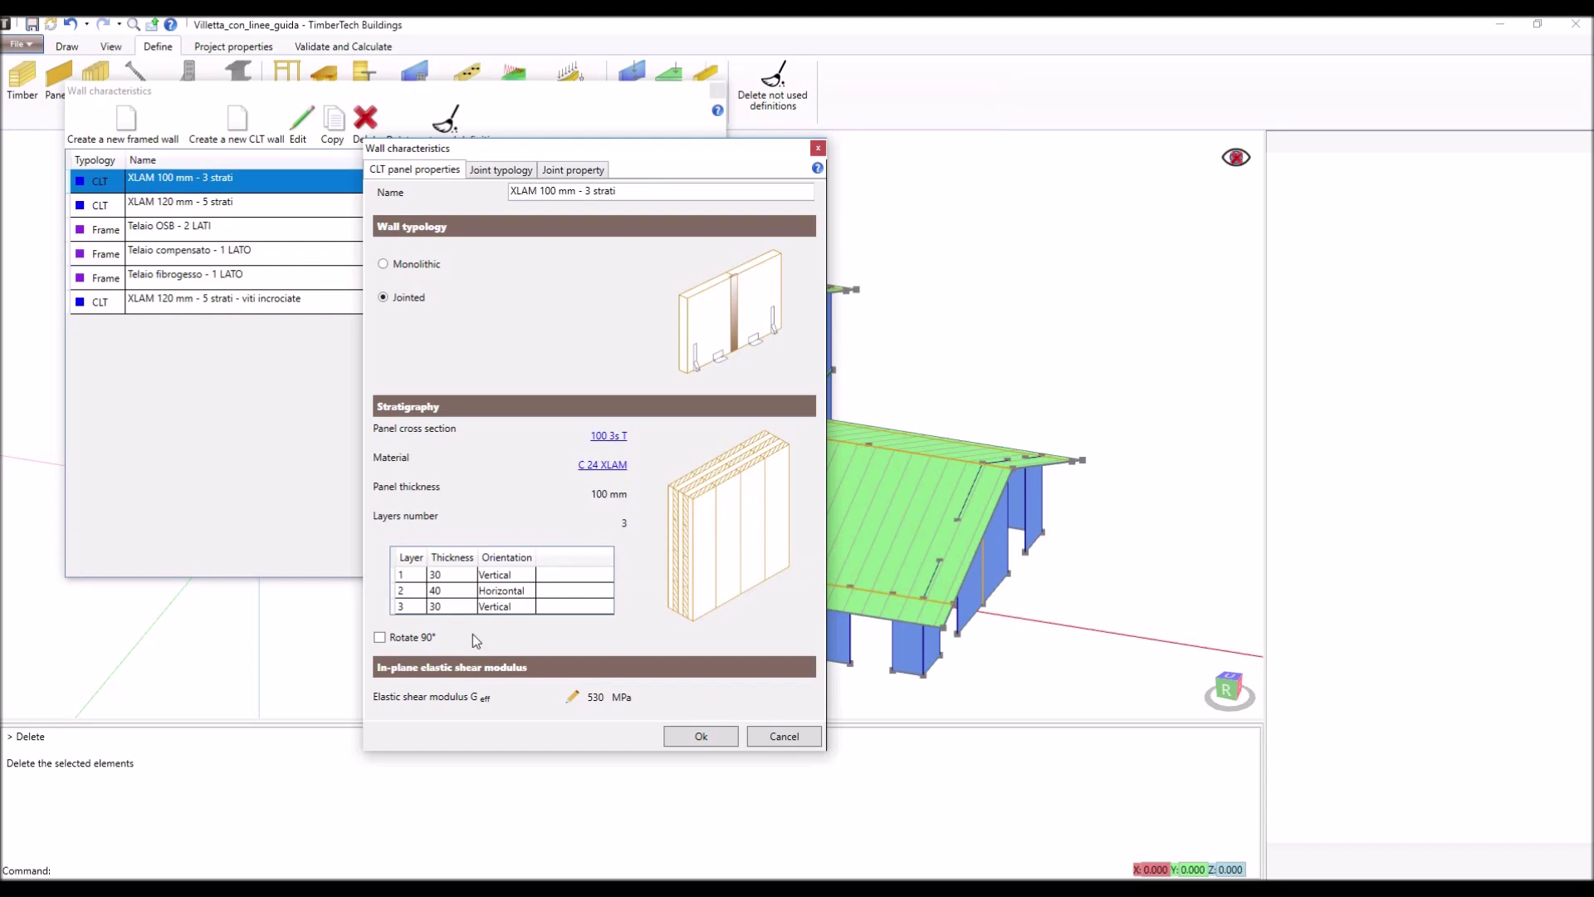
Try the 90° rotation of the panel layers and the manual entry of the in-plane elastic shear modulus.
click(380, 638)
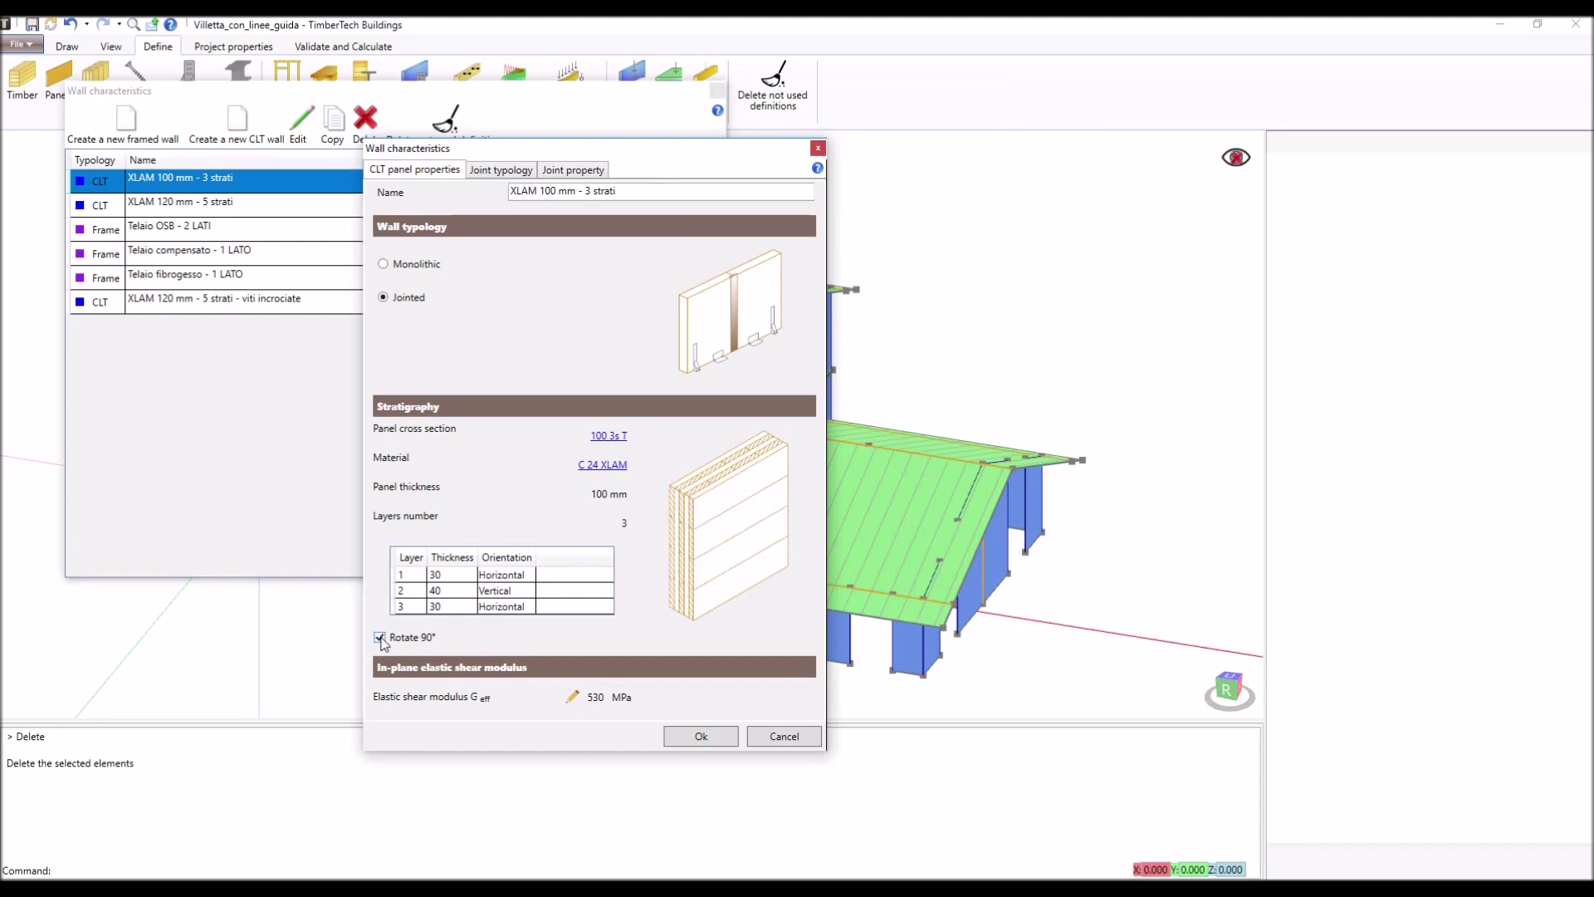
click(380, 638)
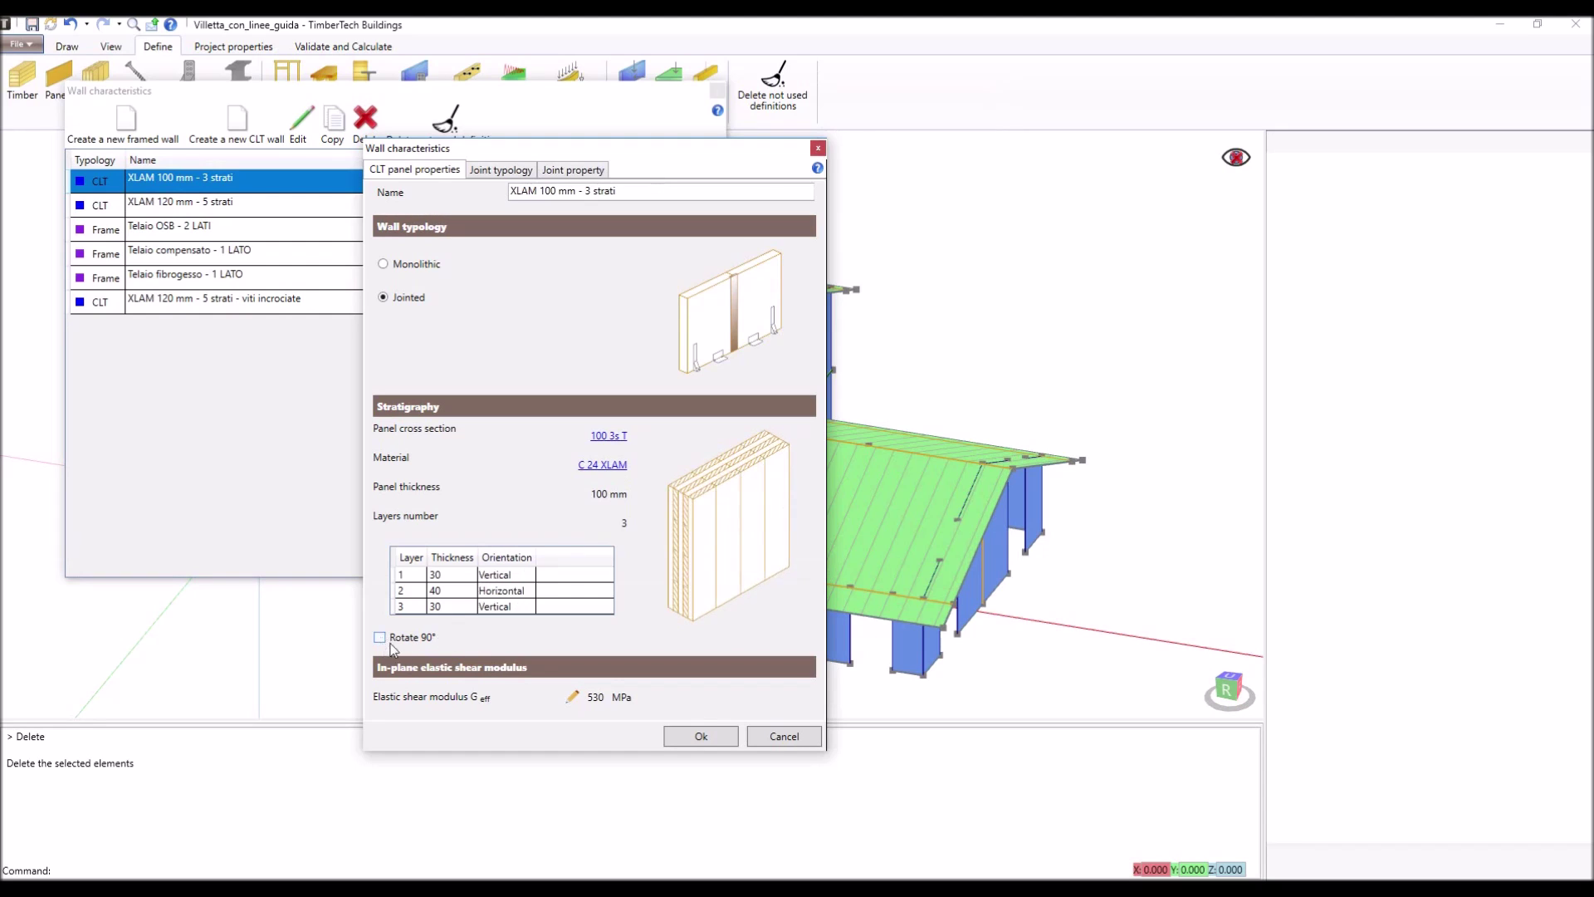
click(572, 702)
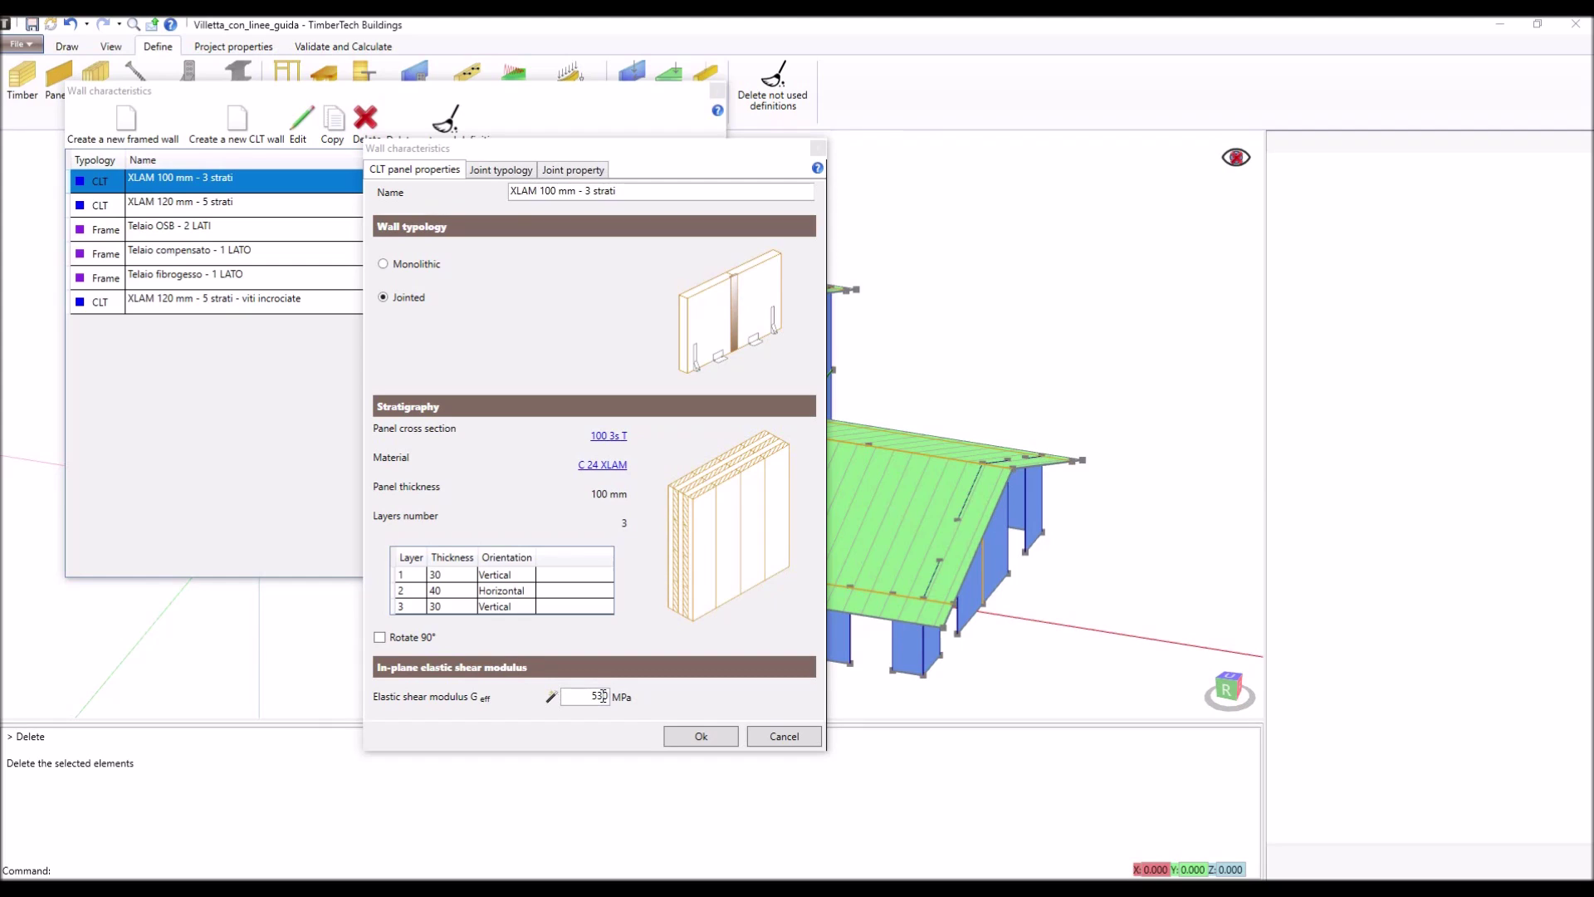
click(553, 699)
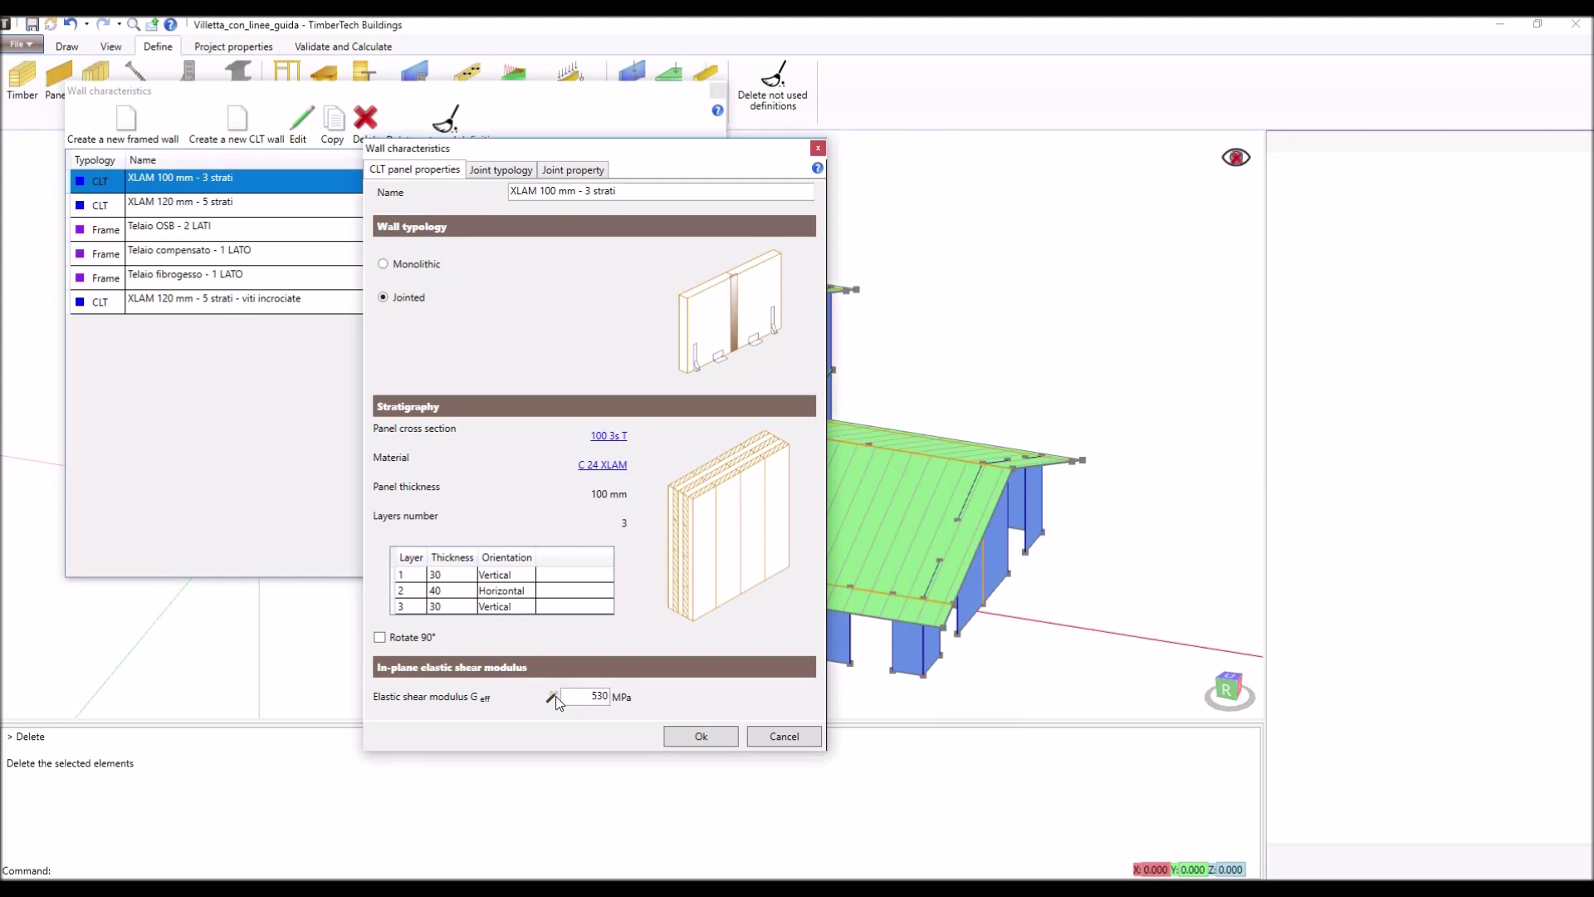
Go through the joint typologies of the jointed CLT wall and choose Central board, keeping the 1250 mm standard panel length.
click(512, 172)
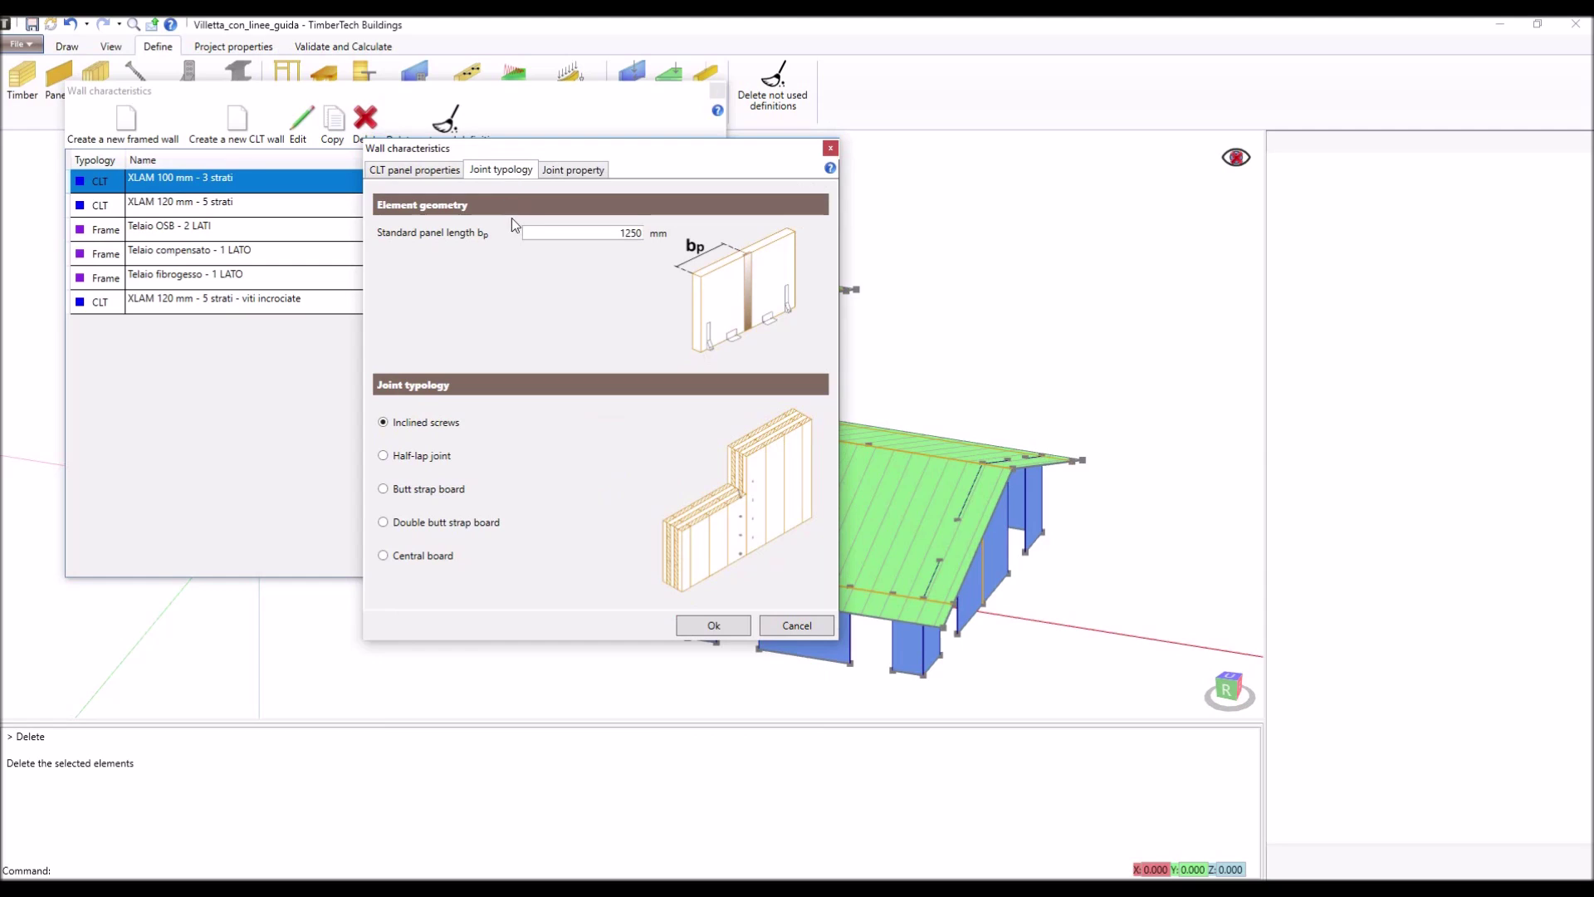
drag(548, 233, 658, 234)
click(641, 239)
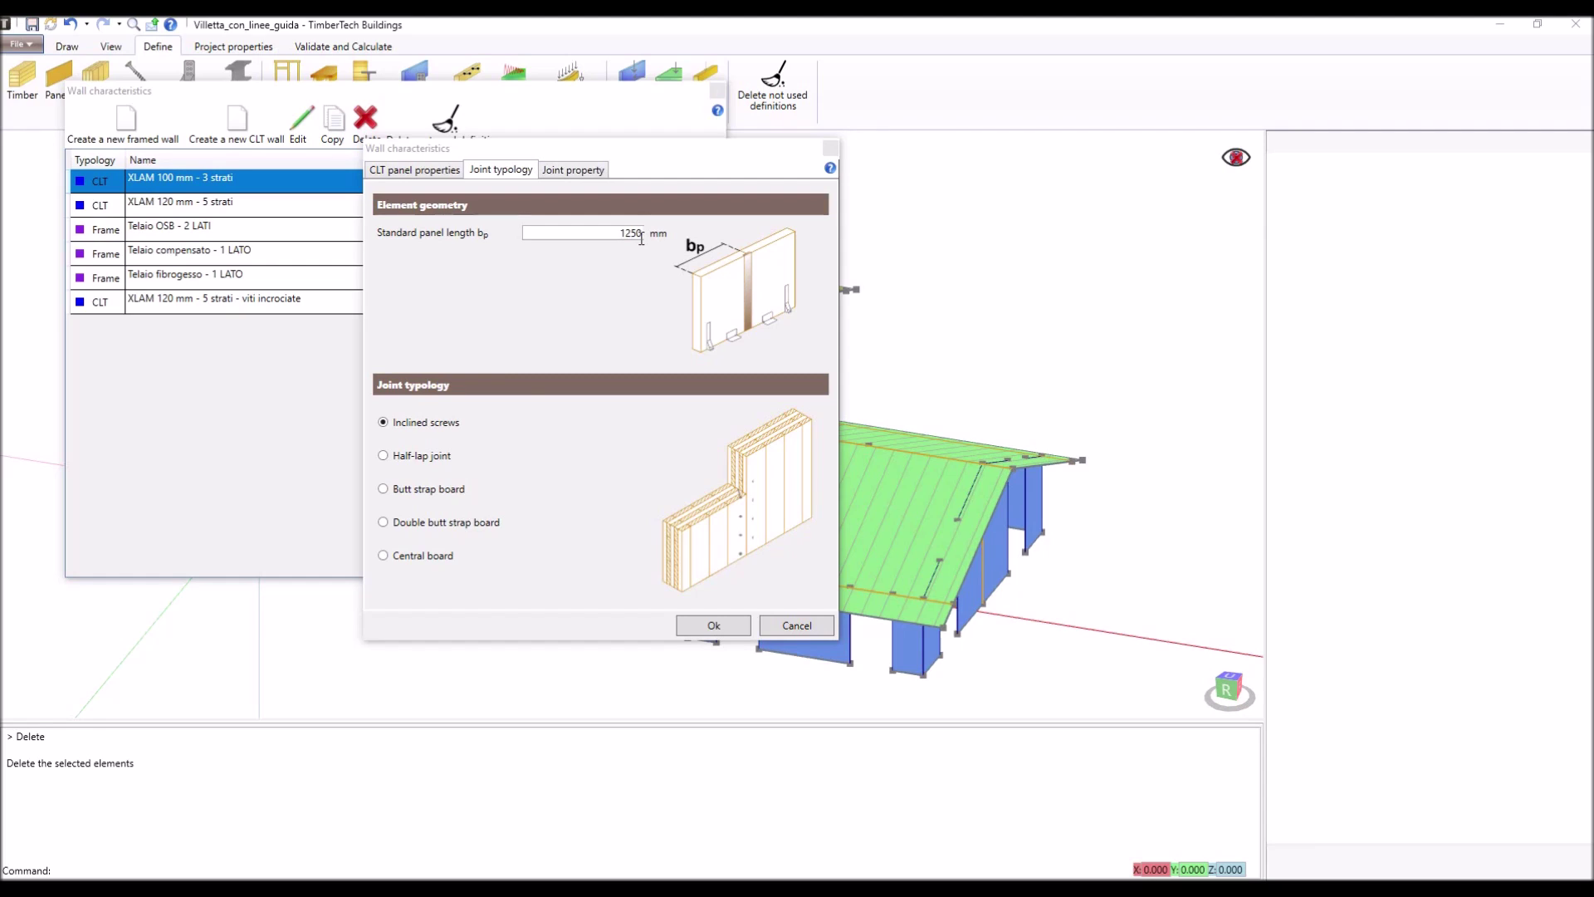
click(441, 425)
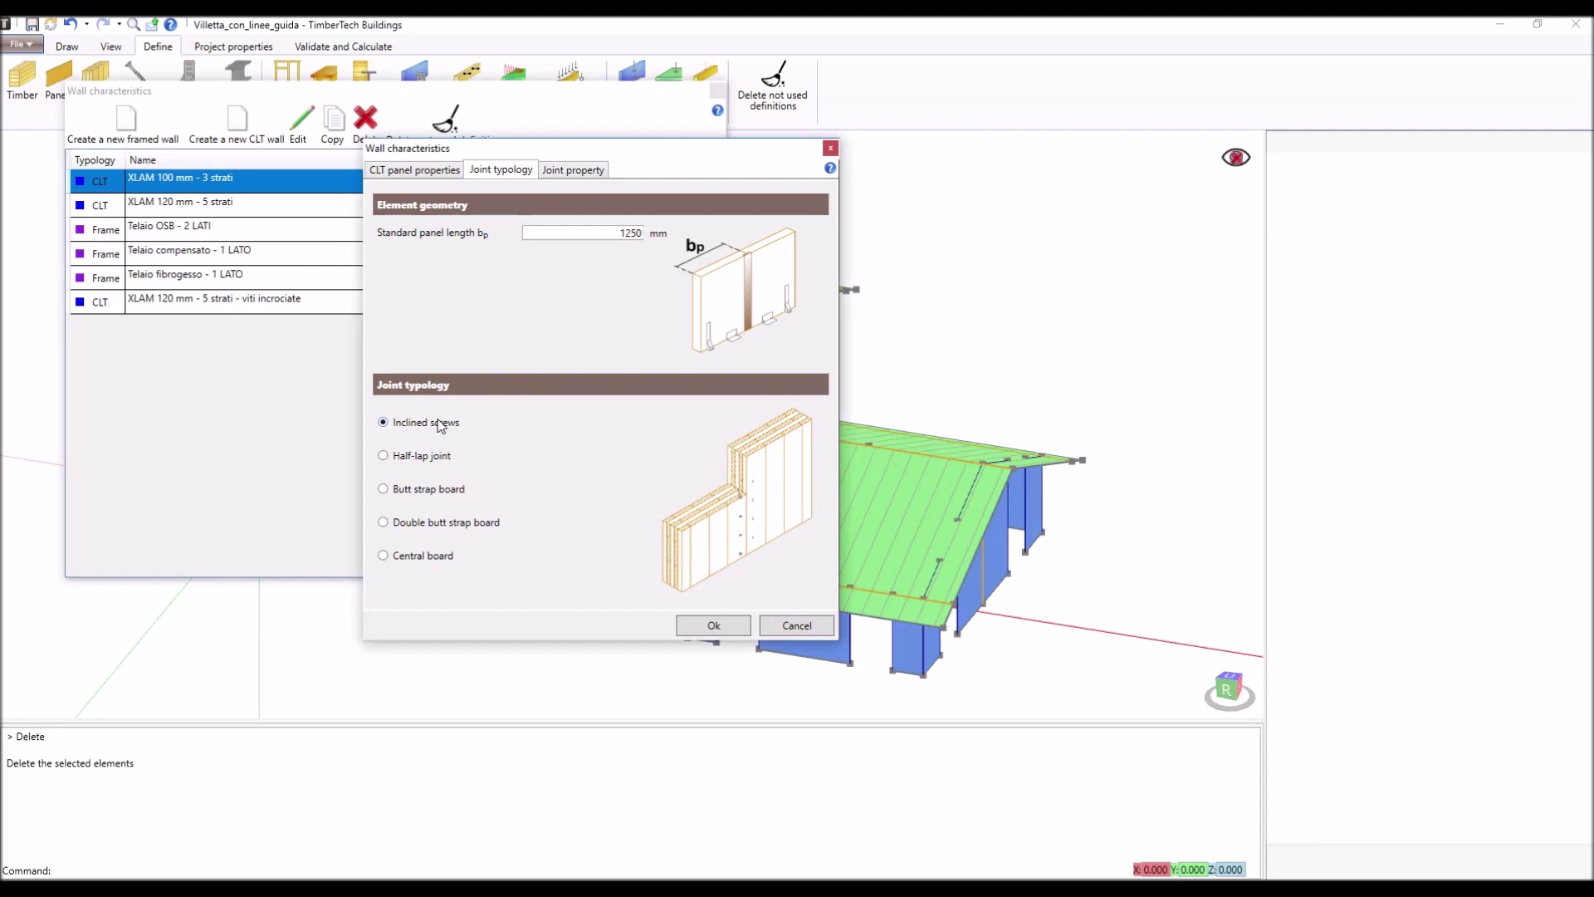
click(435, 459)
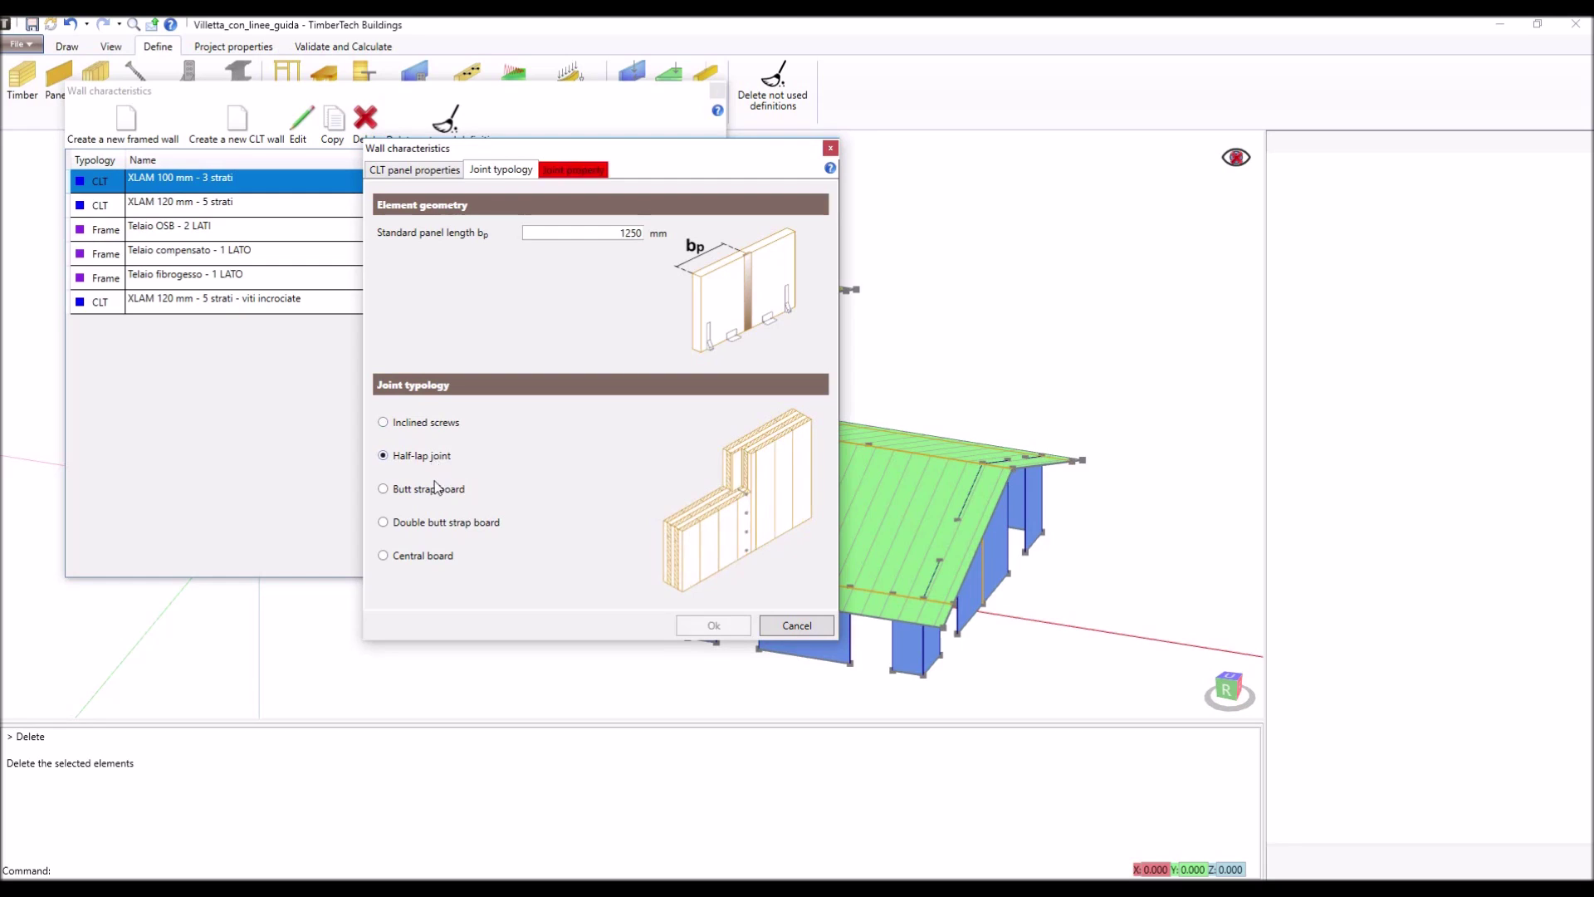
click(435, 490)
click(448, 524)
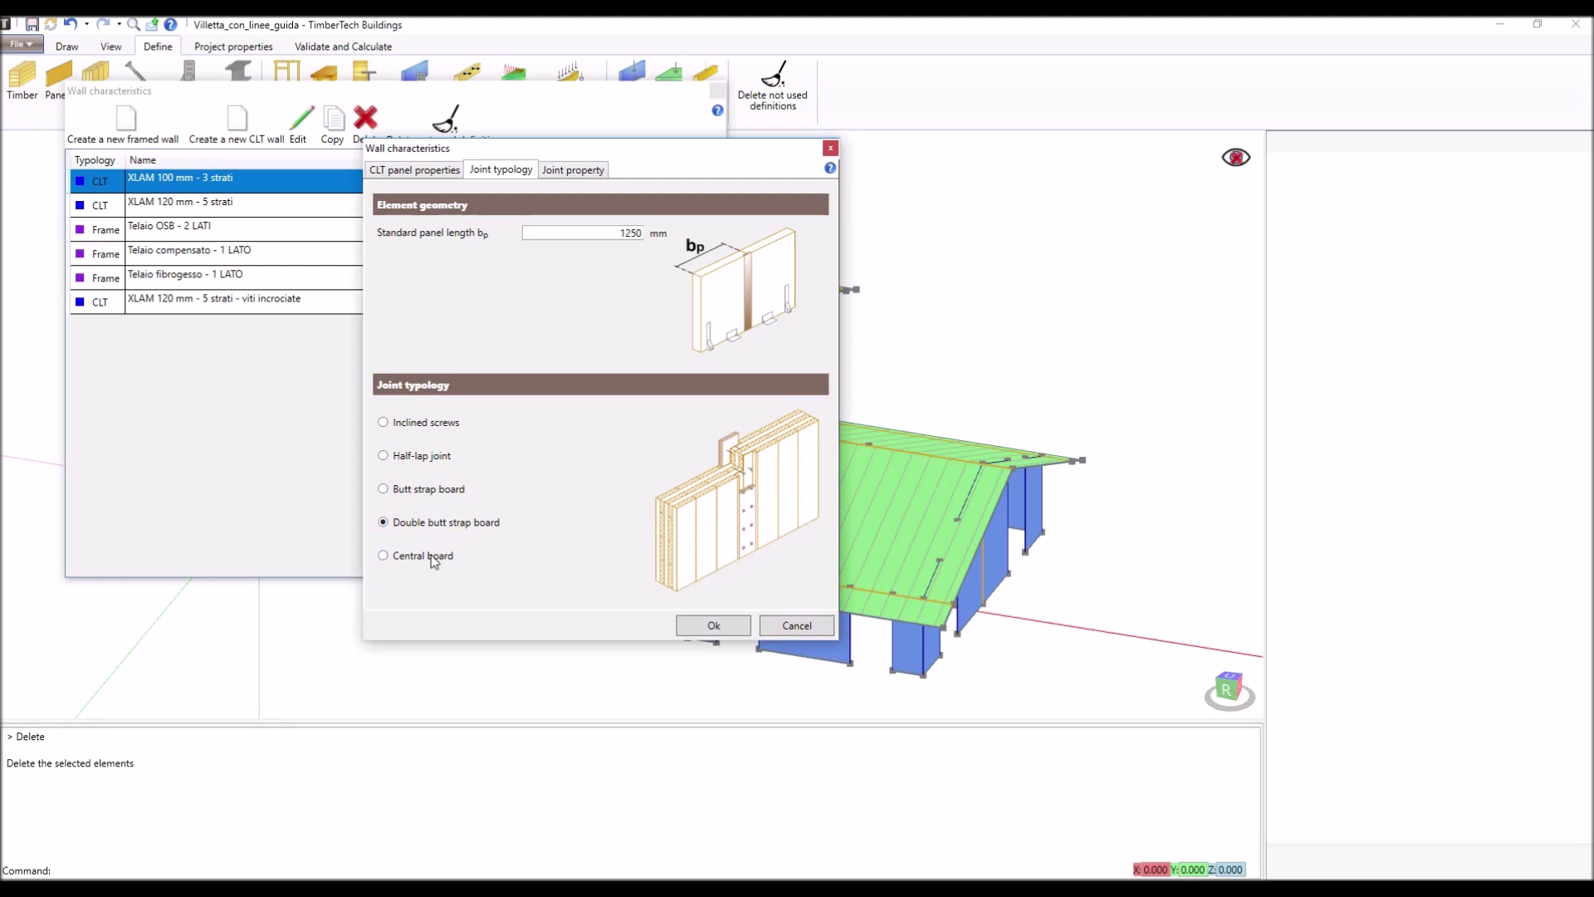
click(431, 555)
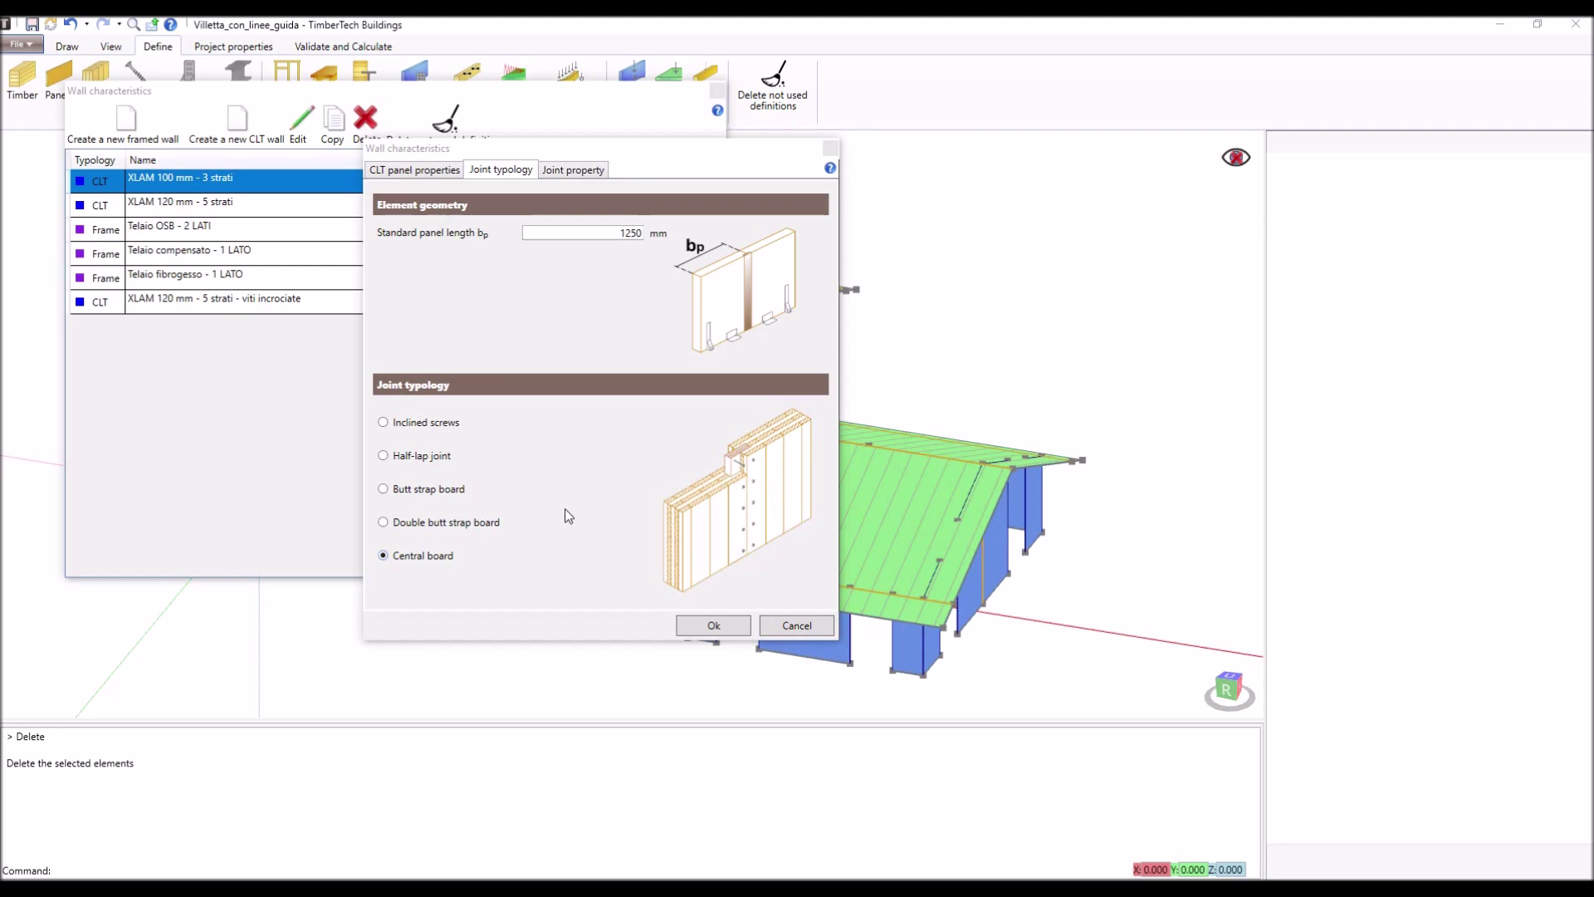
Look through the SWP panels available as the joint's board material and cancel without choosing another.
click(590, 173)
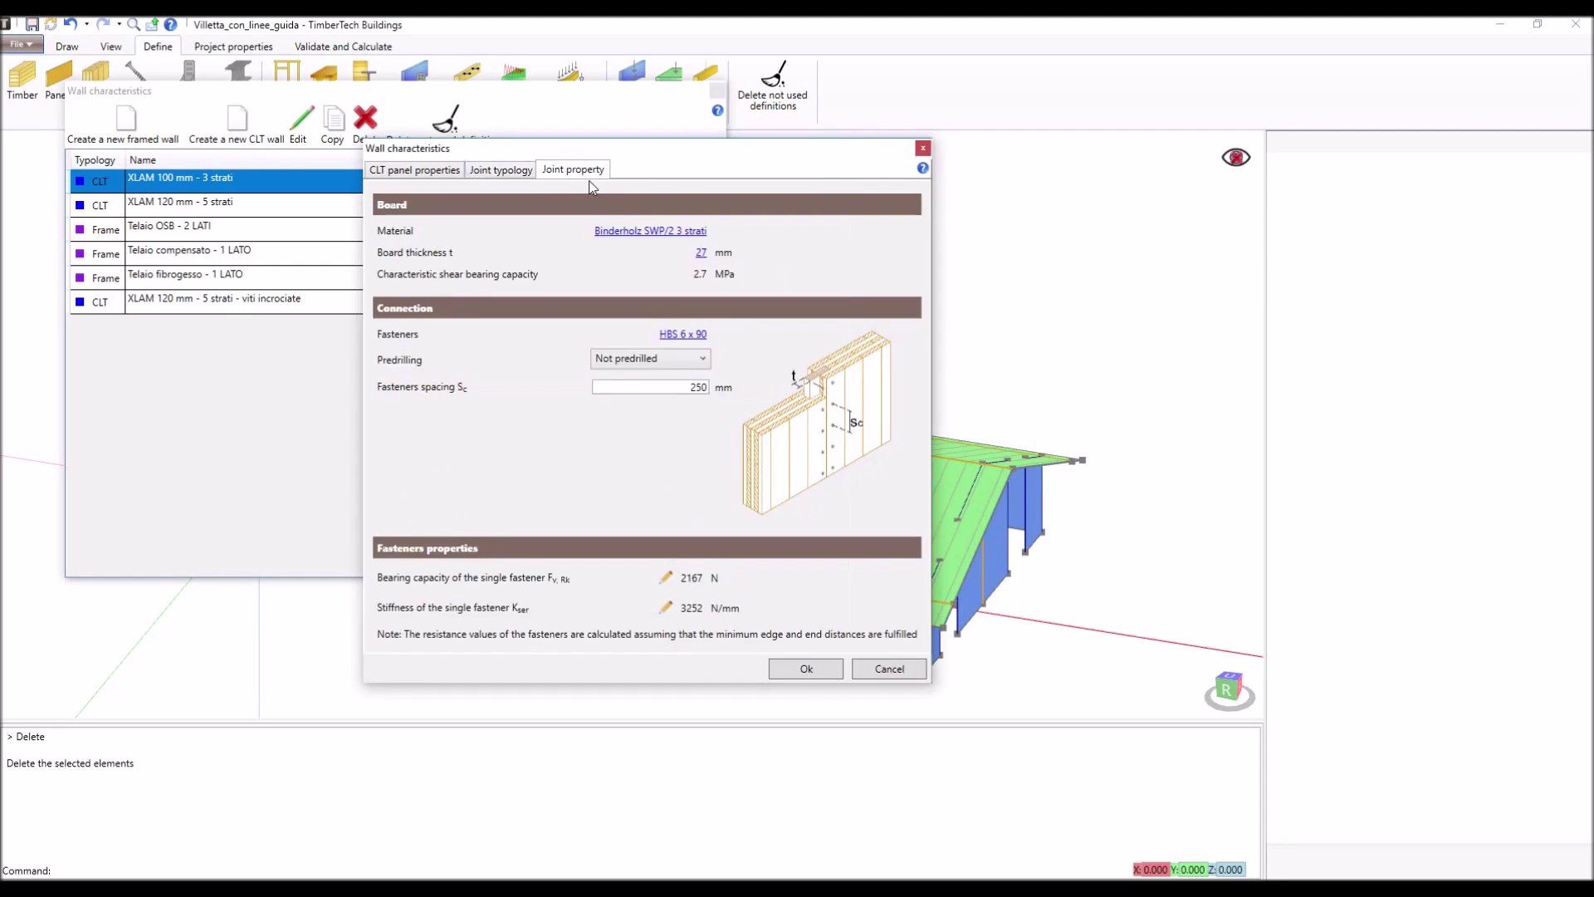
click(635, 233)
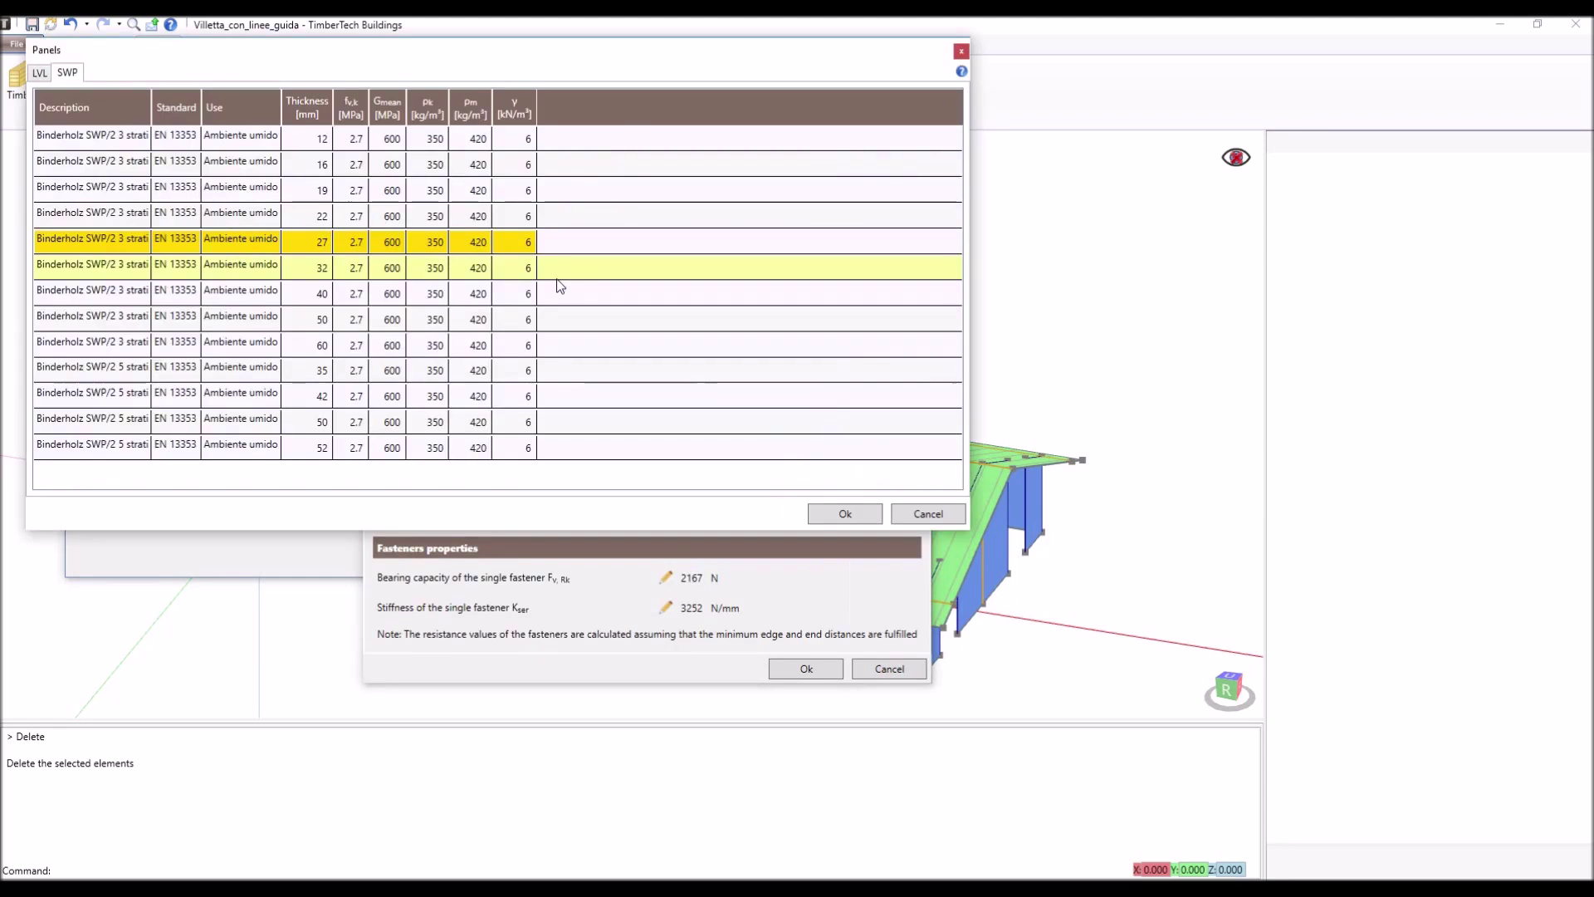
click(926, 513)
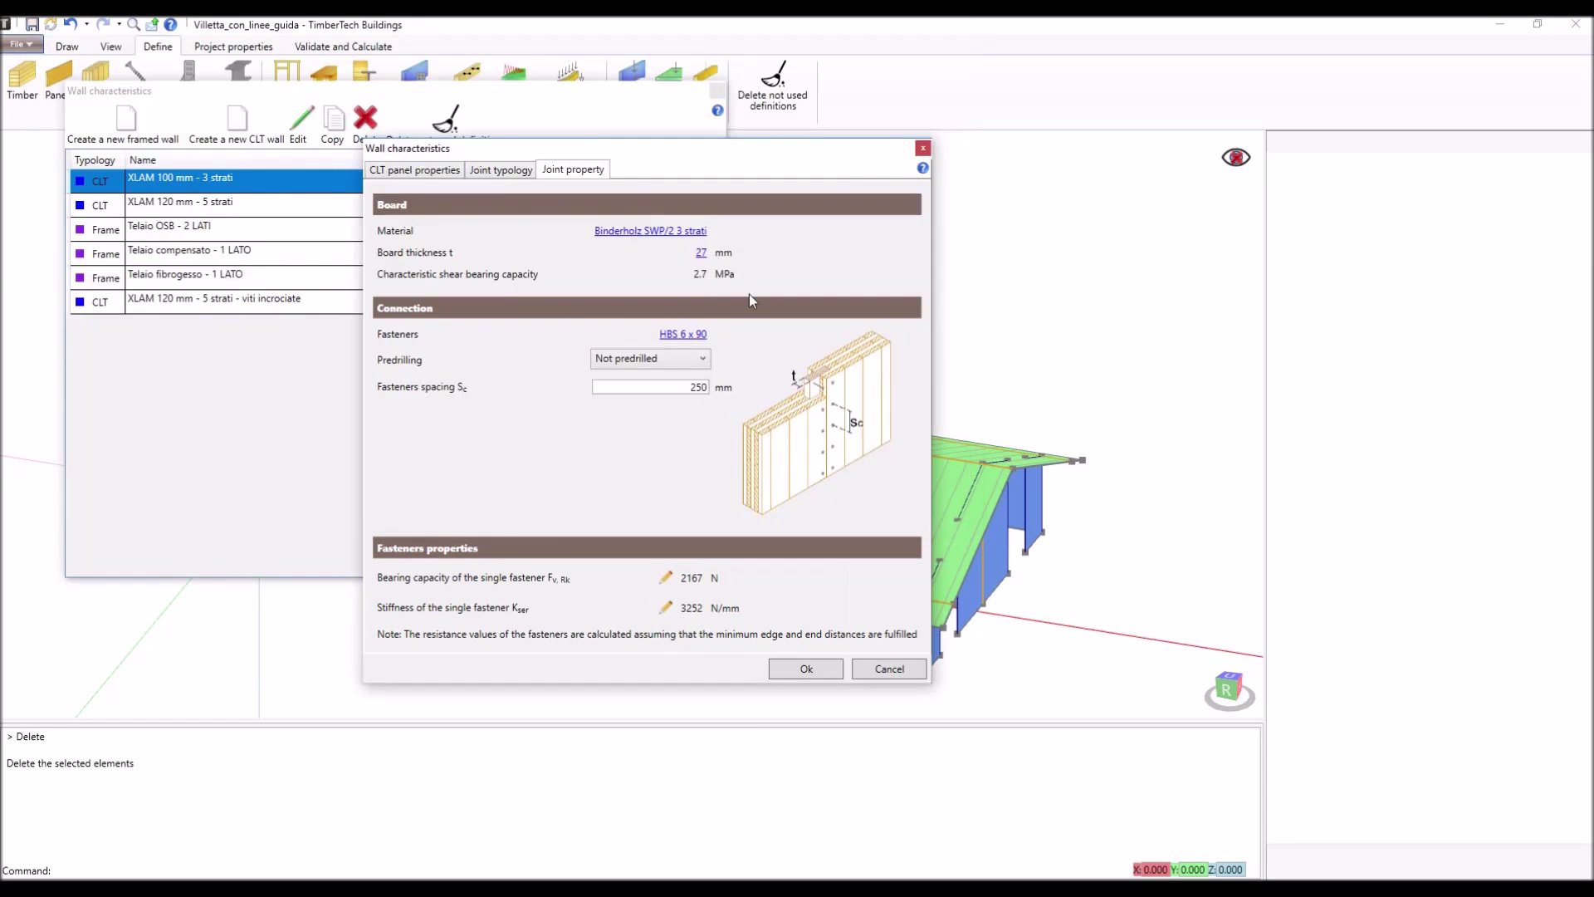
Browse the smooth nails, threaded nails, screws and fully threaded screws available as joint fasteners and cancel without choosing another.
click(690, 335)
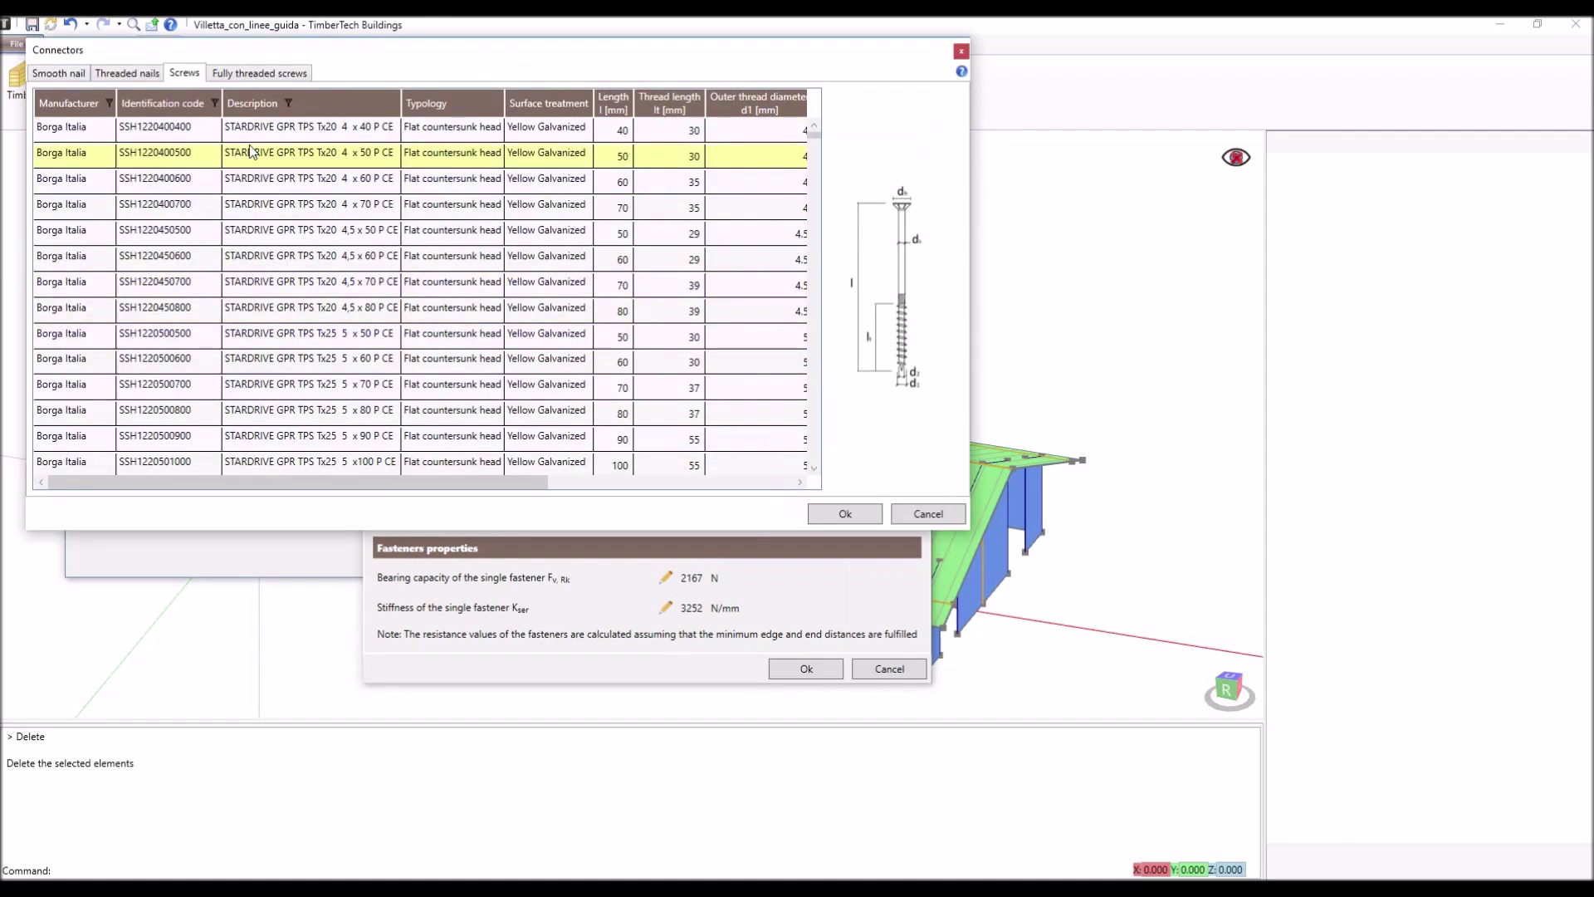
click(58, 73)
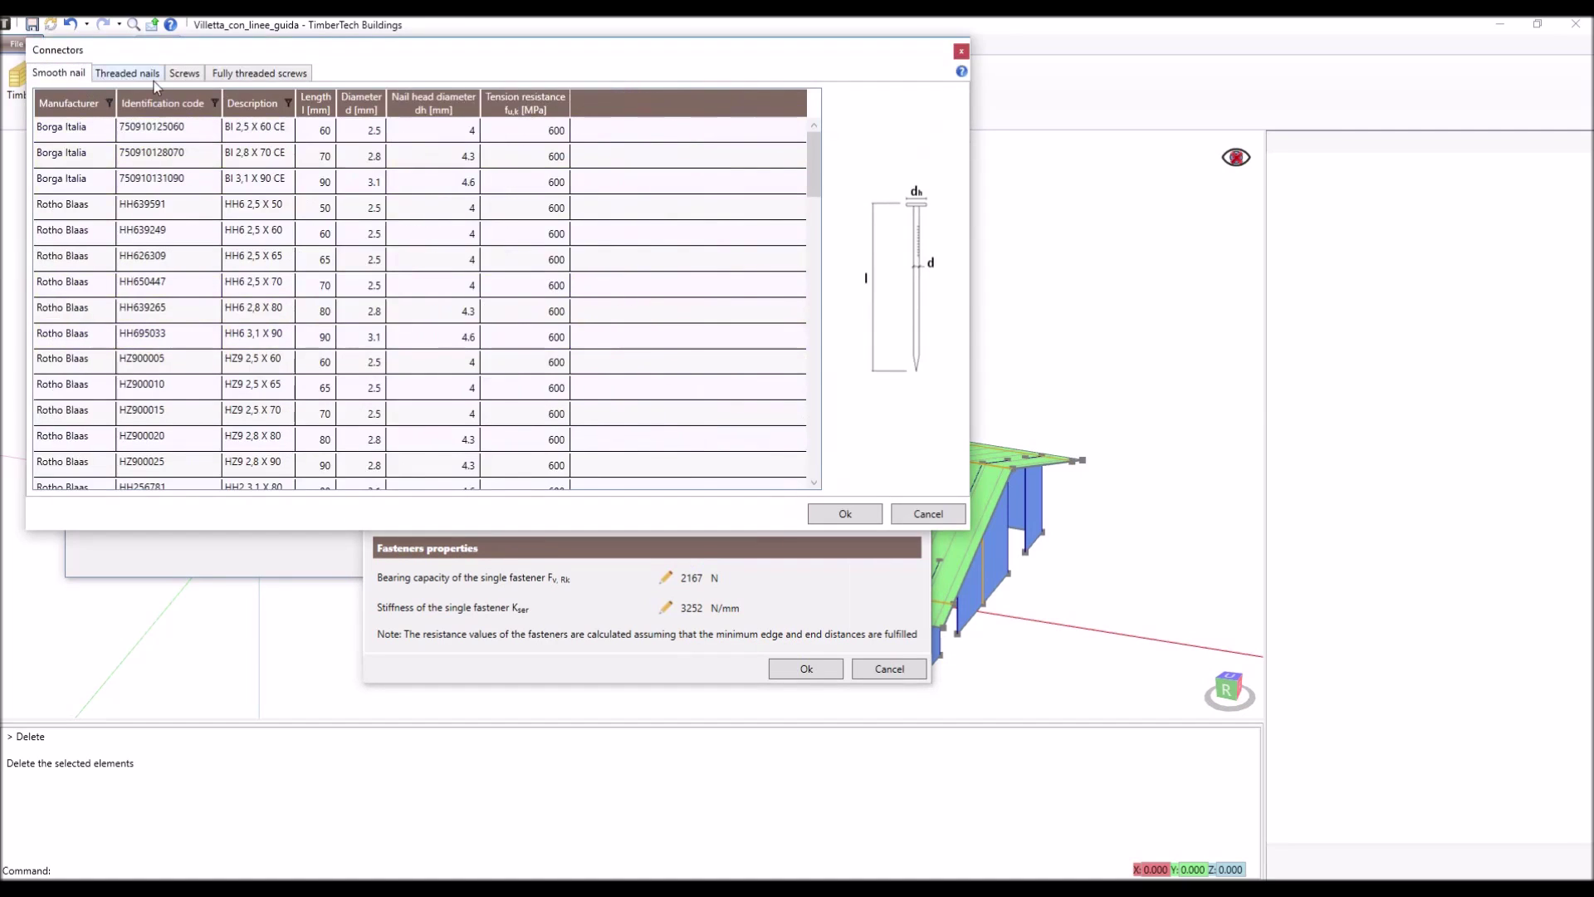
click(127, 74)
click(266, 74)
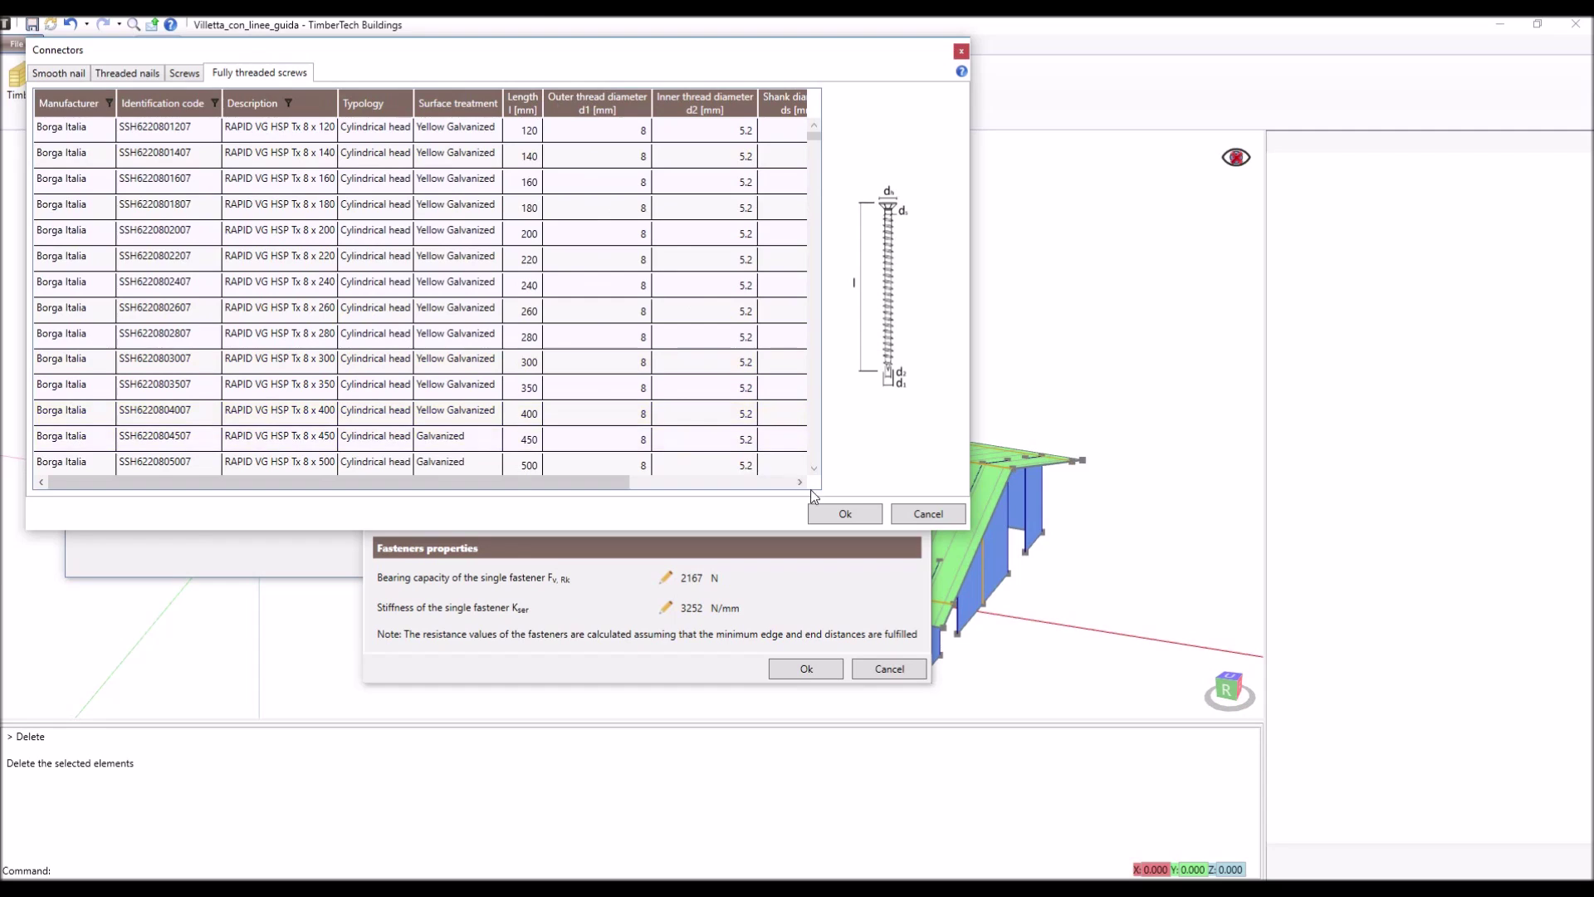
click(918, 516)
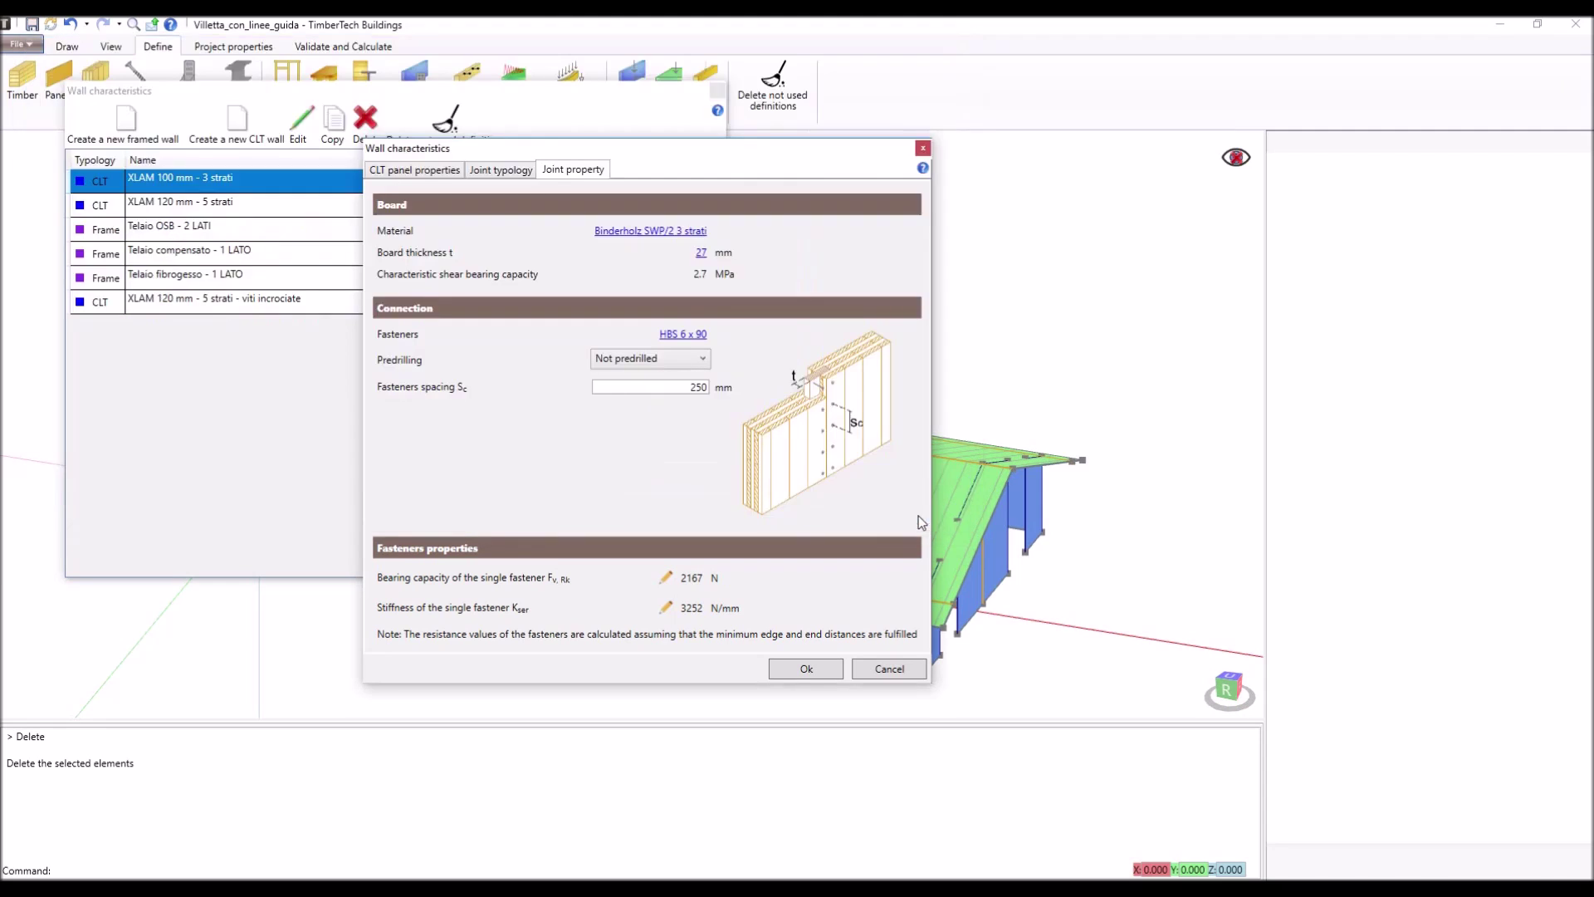
Check the predrilling options and the manual entry of the fastener's bearing capacity and stiffness, and confirm the CLT wall type.
click(690, 360)
click(689, 360)
click(667, 579)
click(652, 608)
click(651, 608)
click(650, 578)
drag(655, 585, 422, 539)
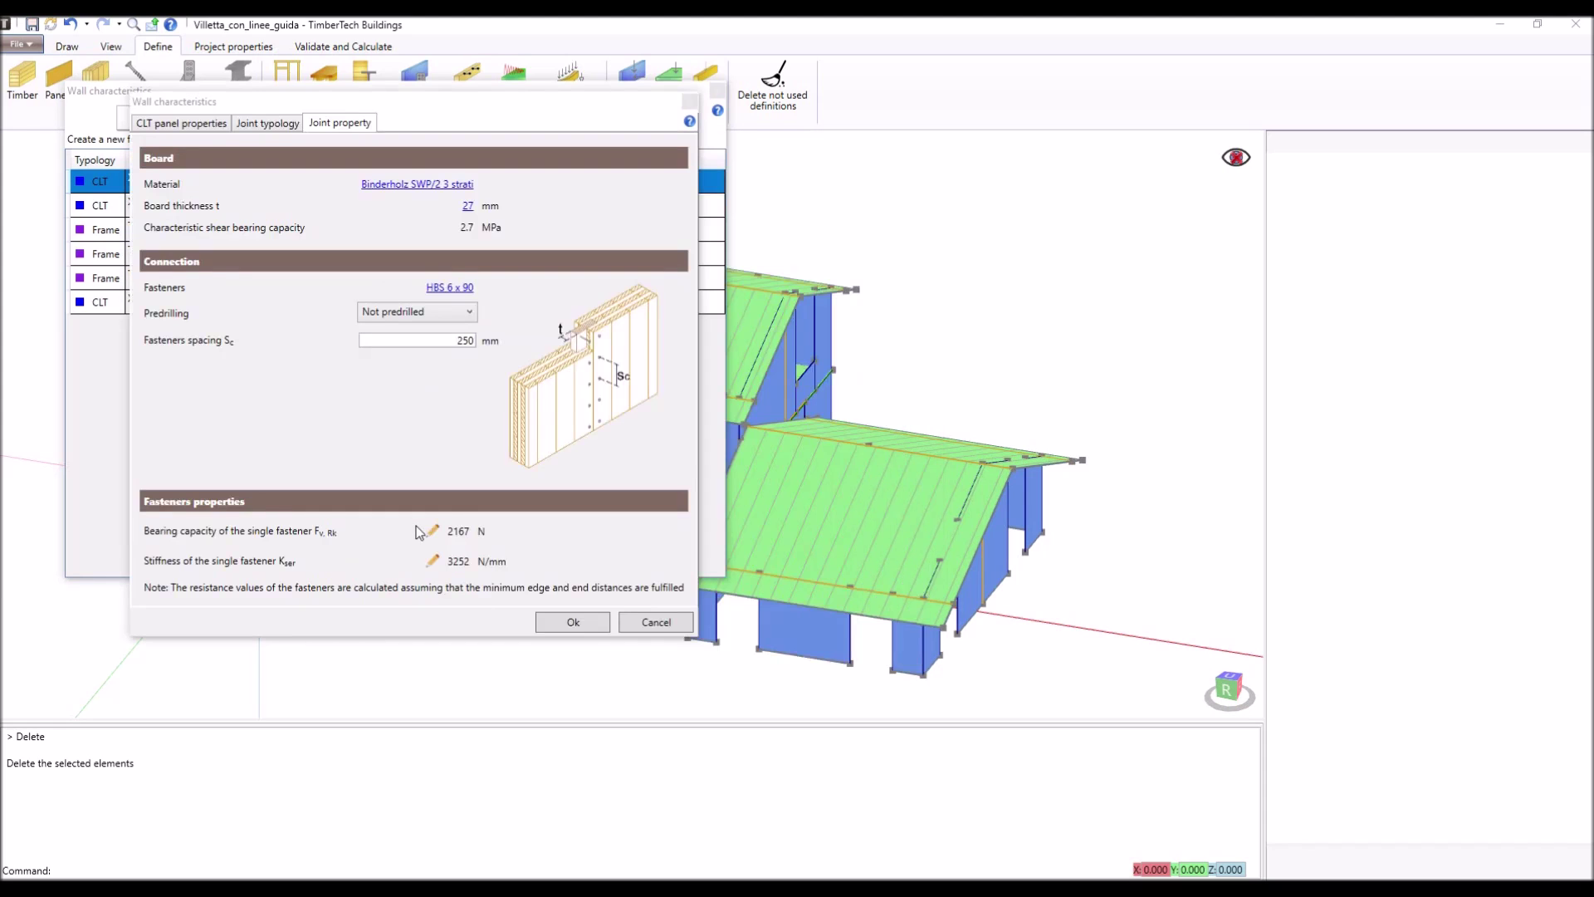
click(572, 624)
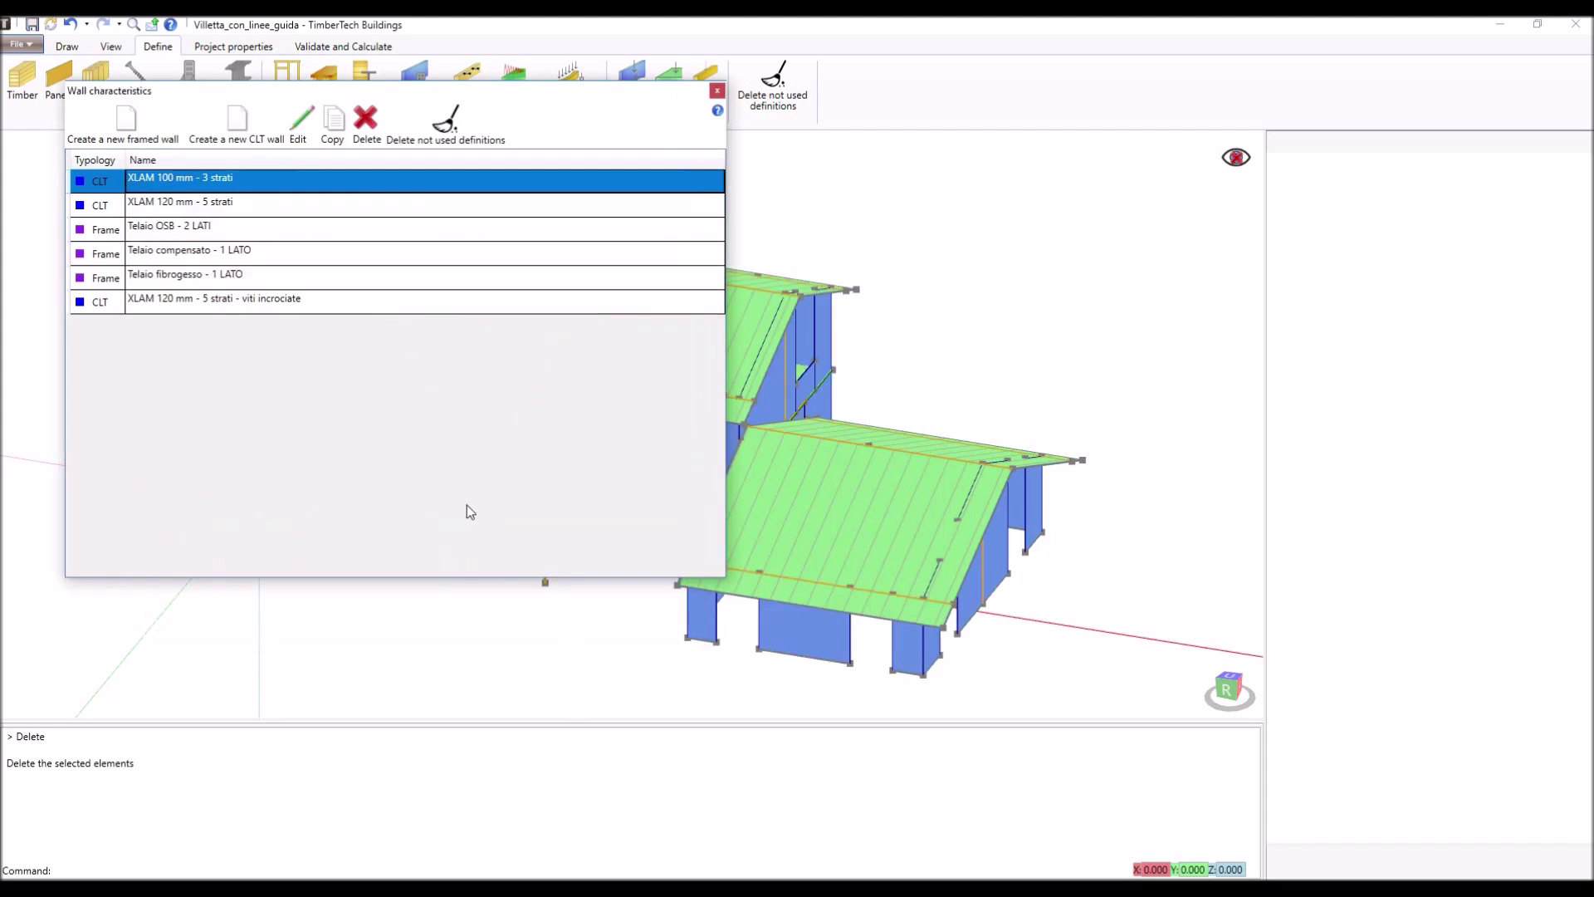
Open the framed wall type Telaio OSB - 2 LATI and try sheeting boards on one side and unequal boards on both sides.
double_click(224, 228)
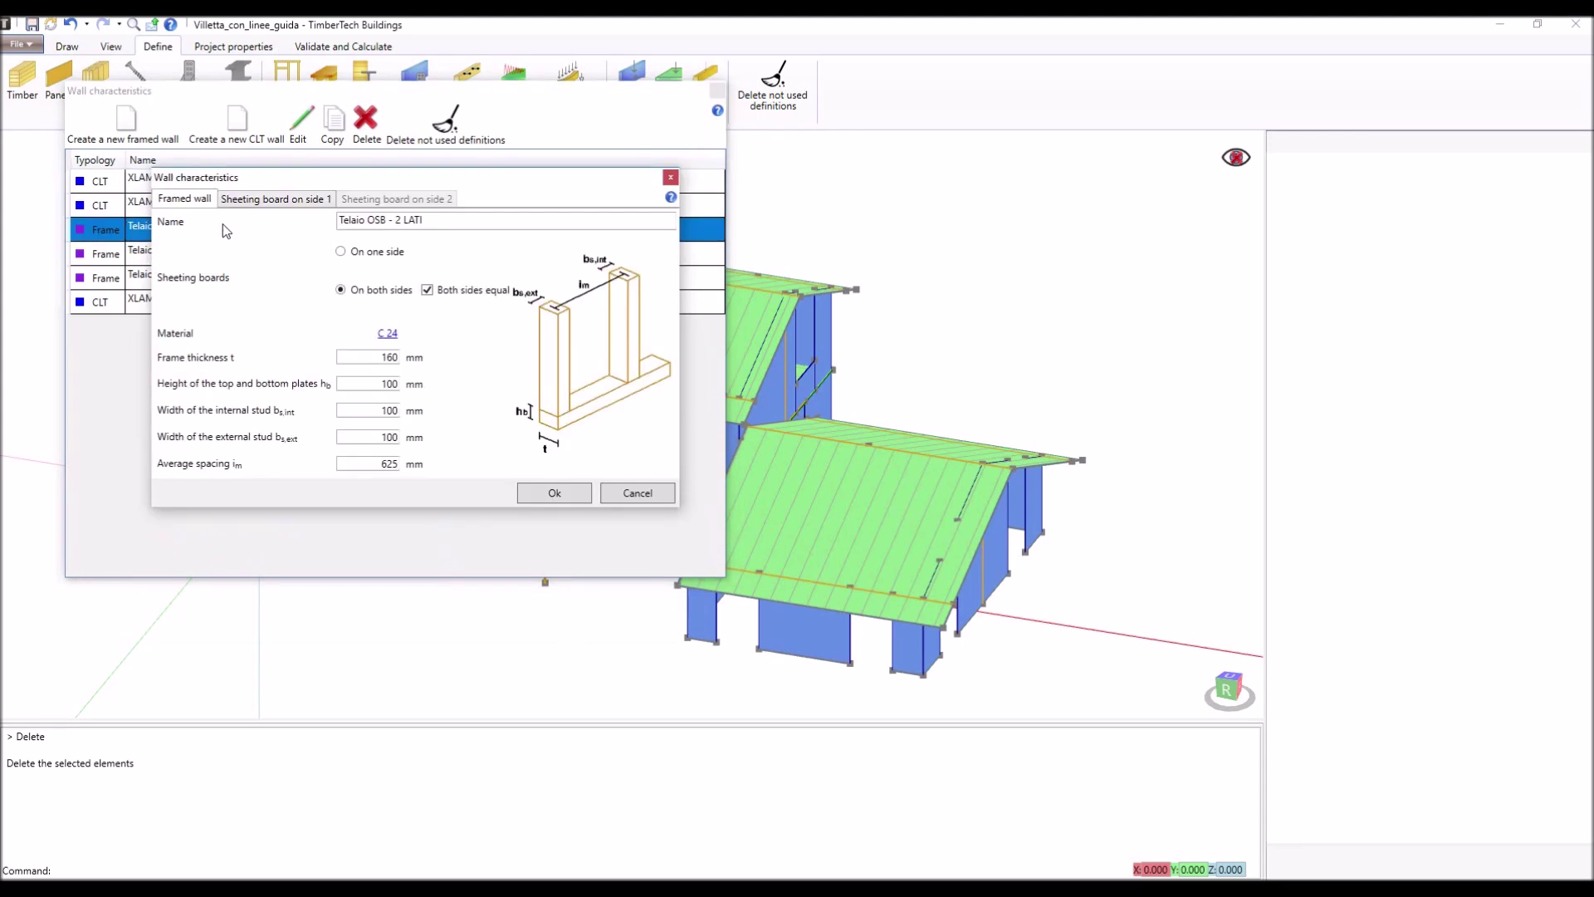
click(349, 221)
click(341, 251)
click(340, 290)
click(428, 290)
click(428, 290)
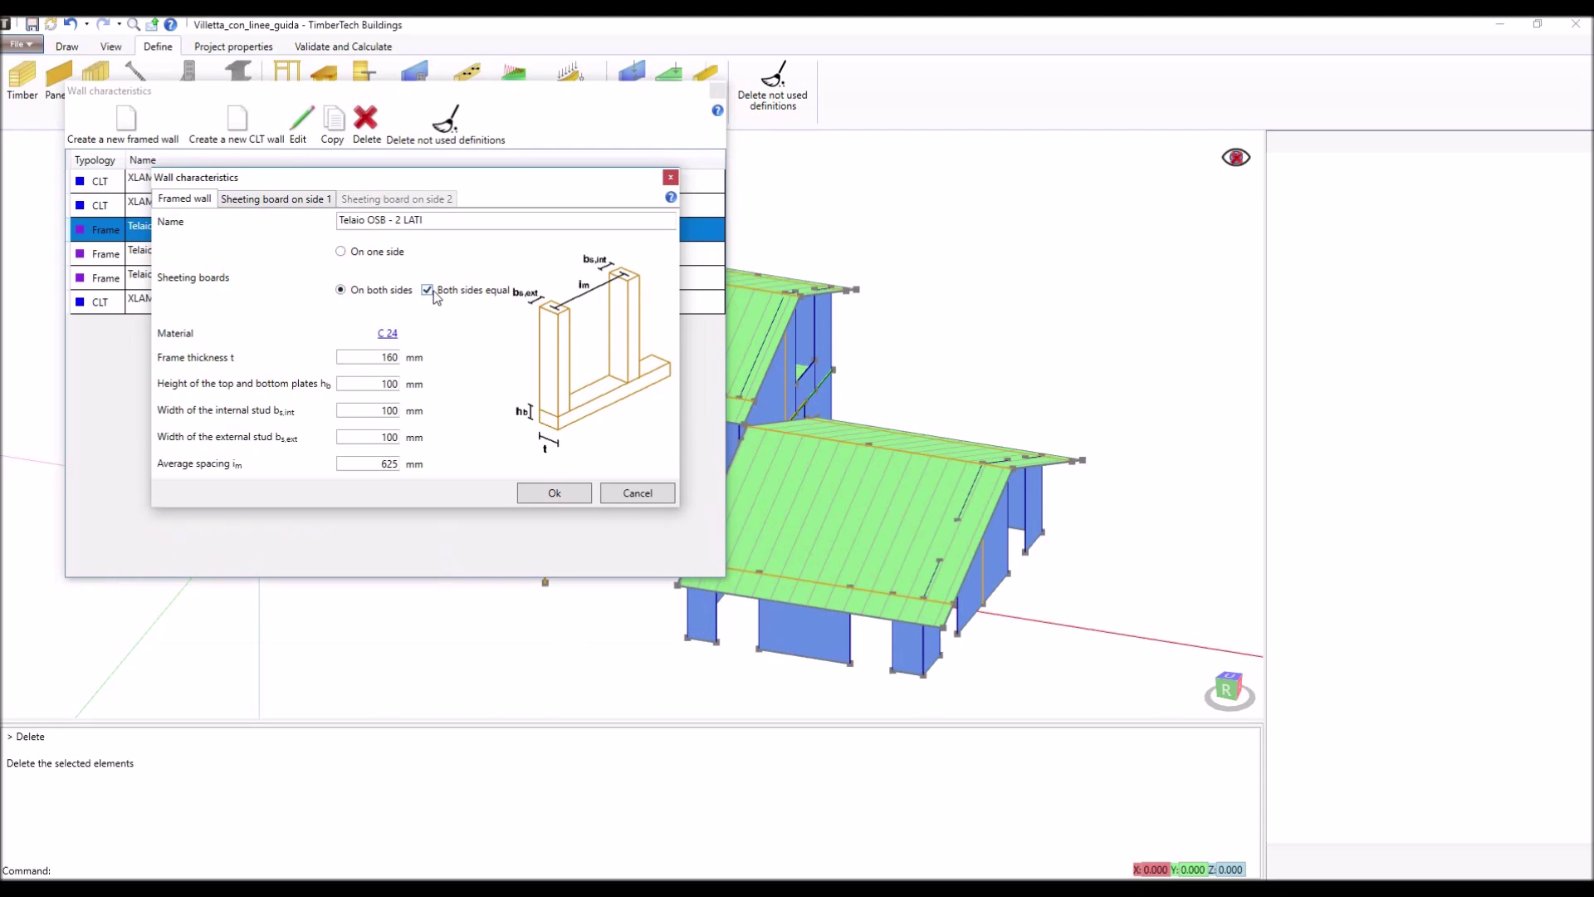
Review the framed wall's timber materials and side 1 sheeting board settings, and leave the wall types without saving changes.
click(387, 333)
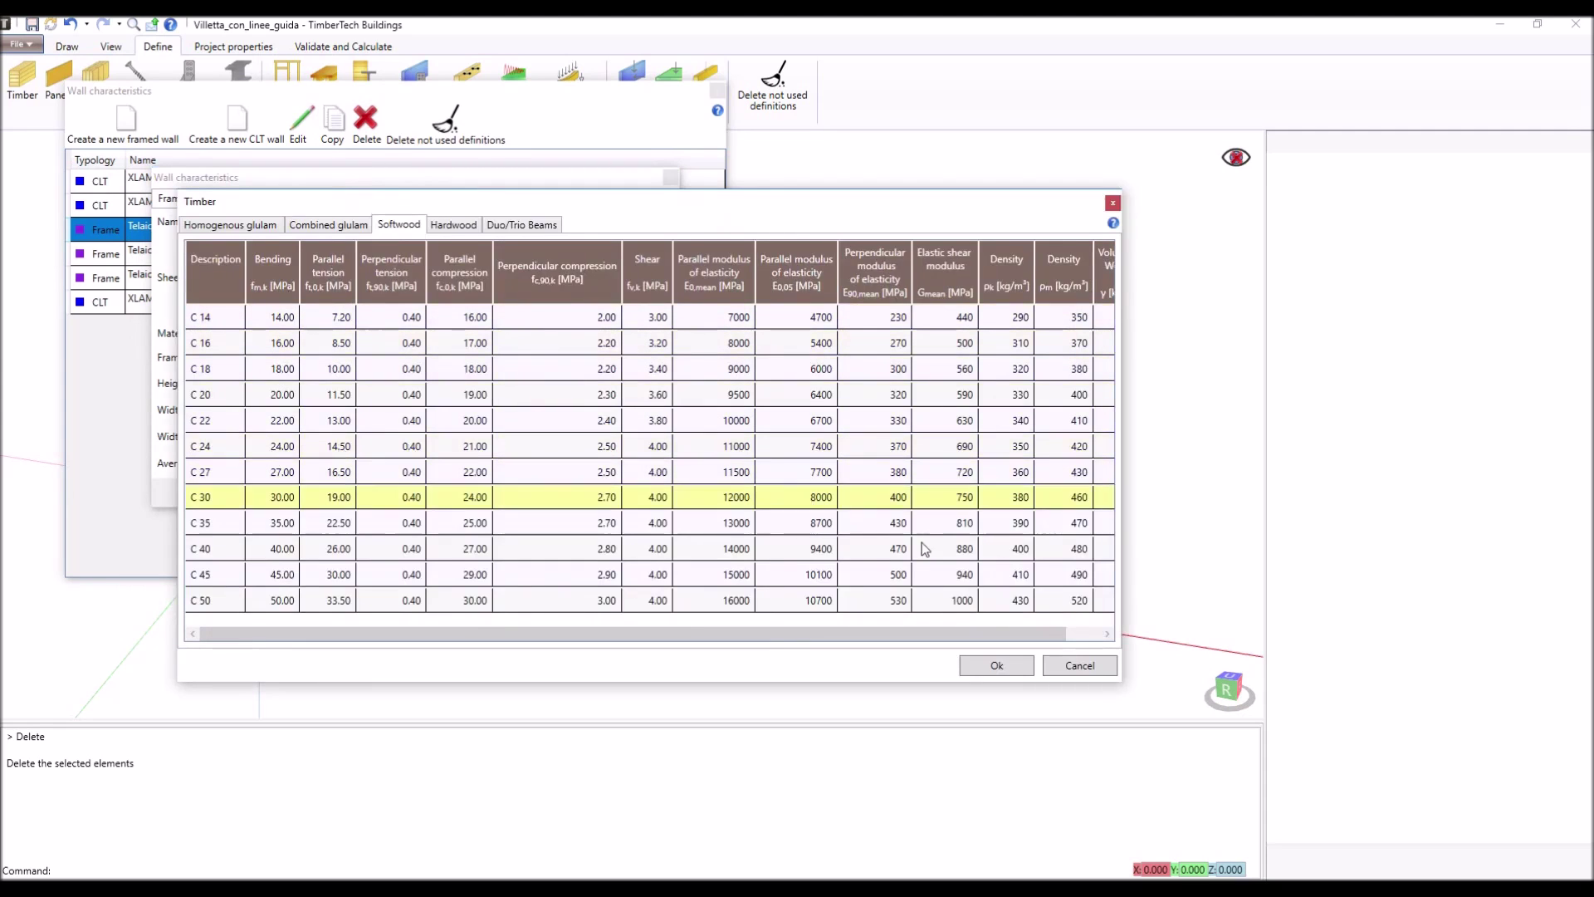
click(1078, 666)
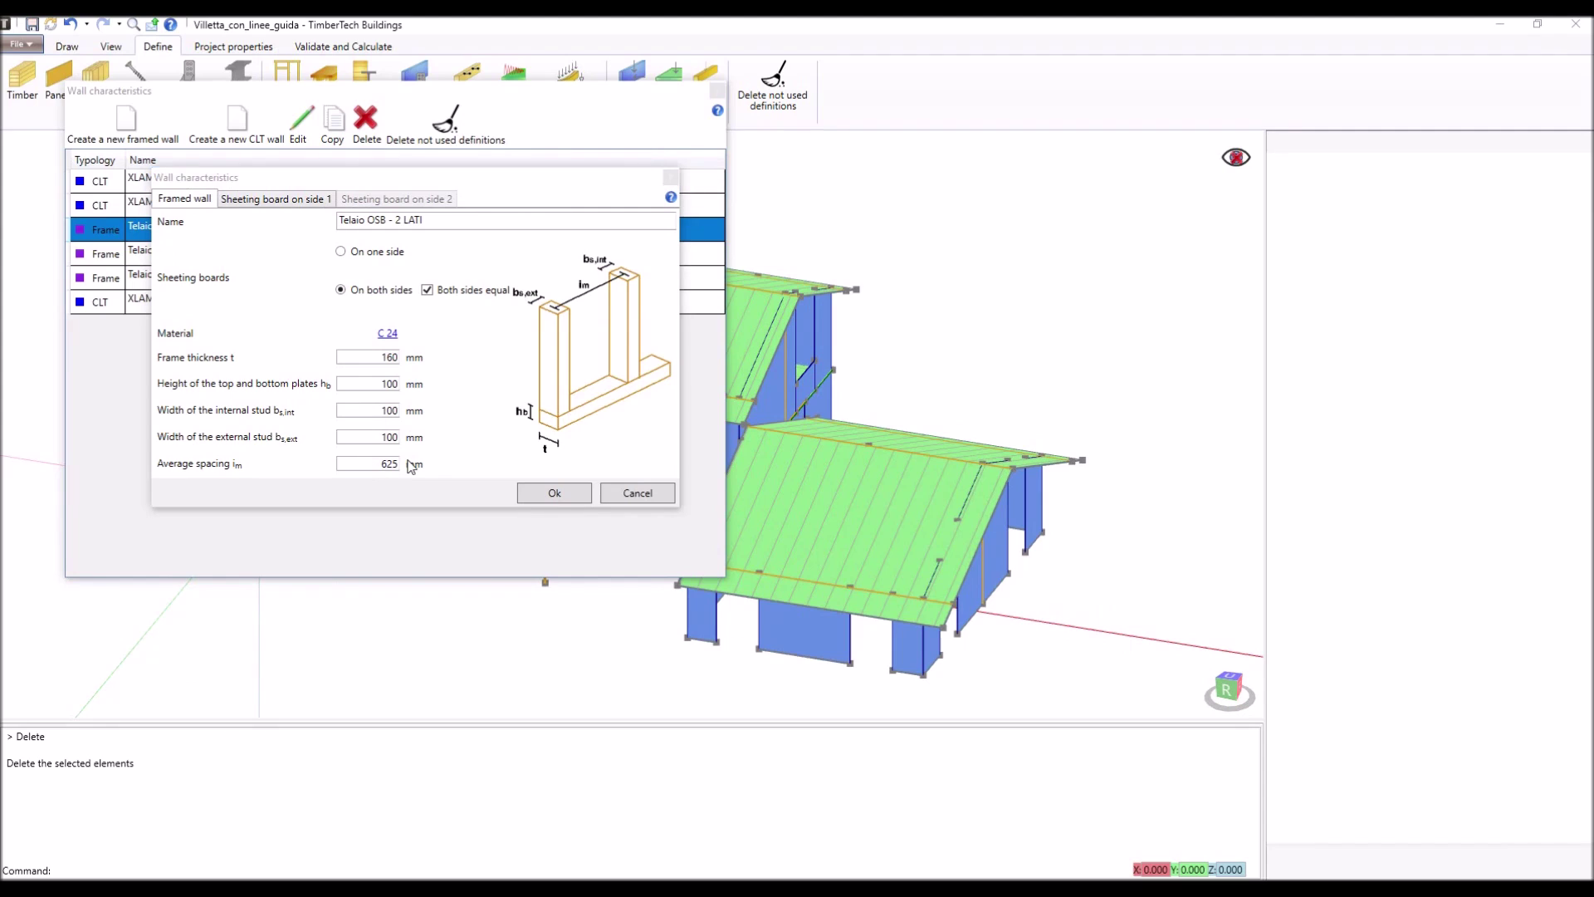
click(311, 202)
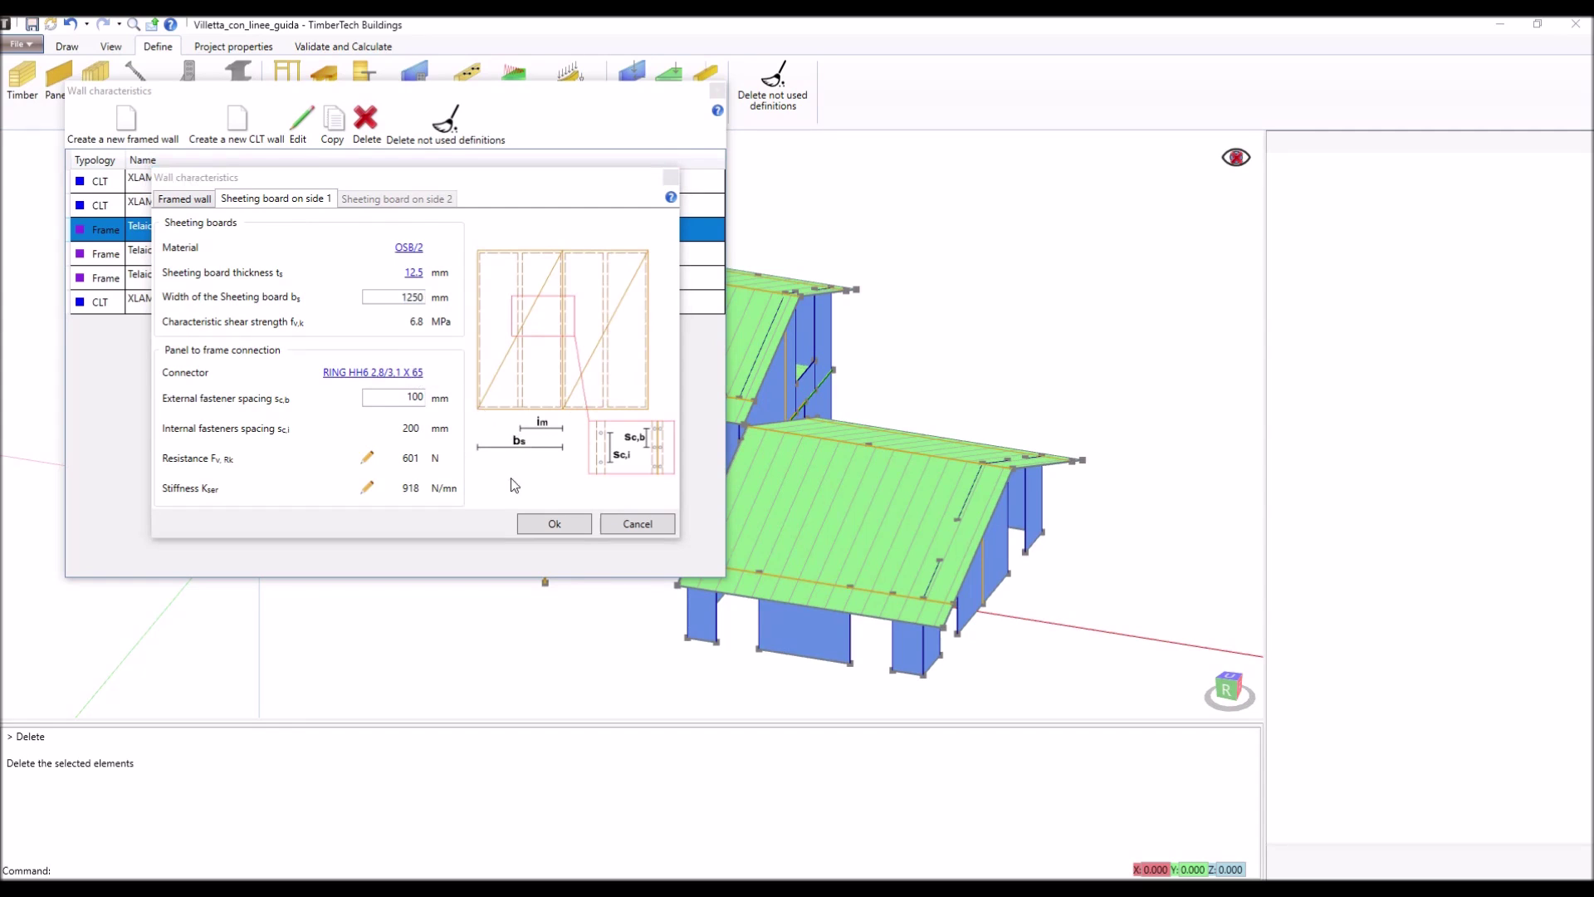
click(631, 523)
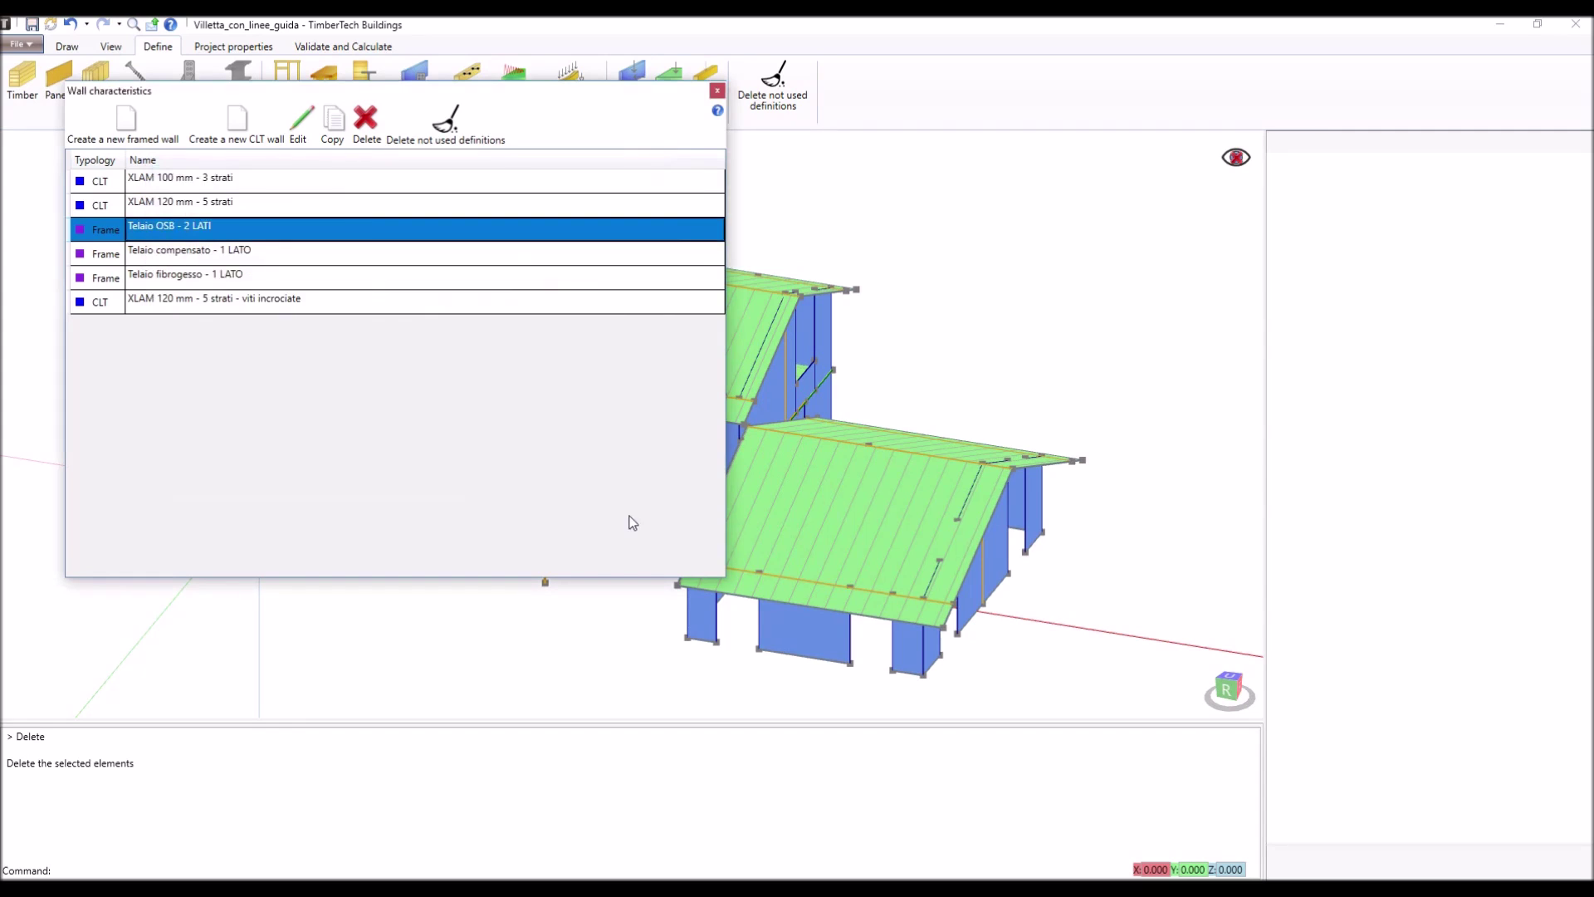
click(717, 90)
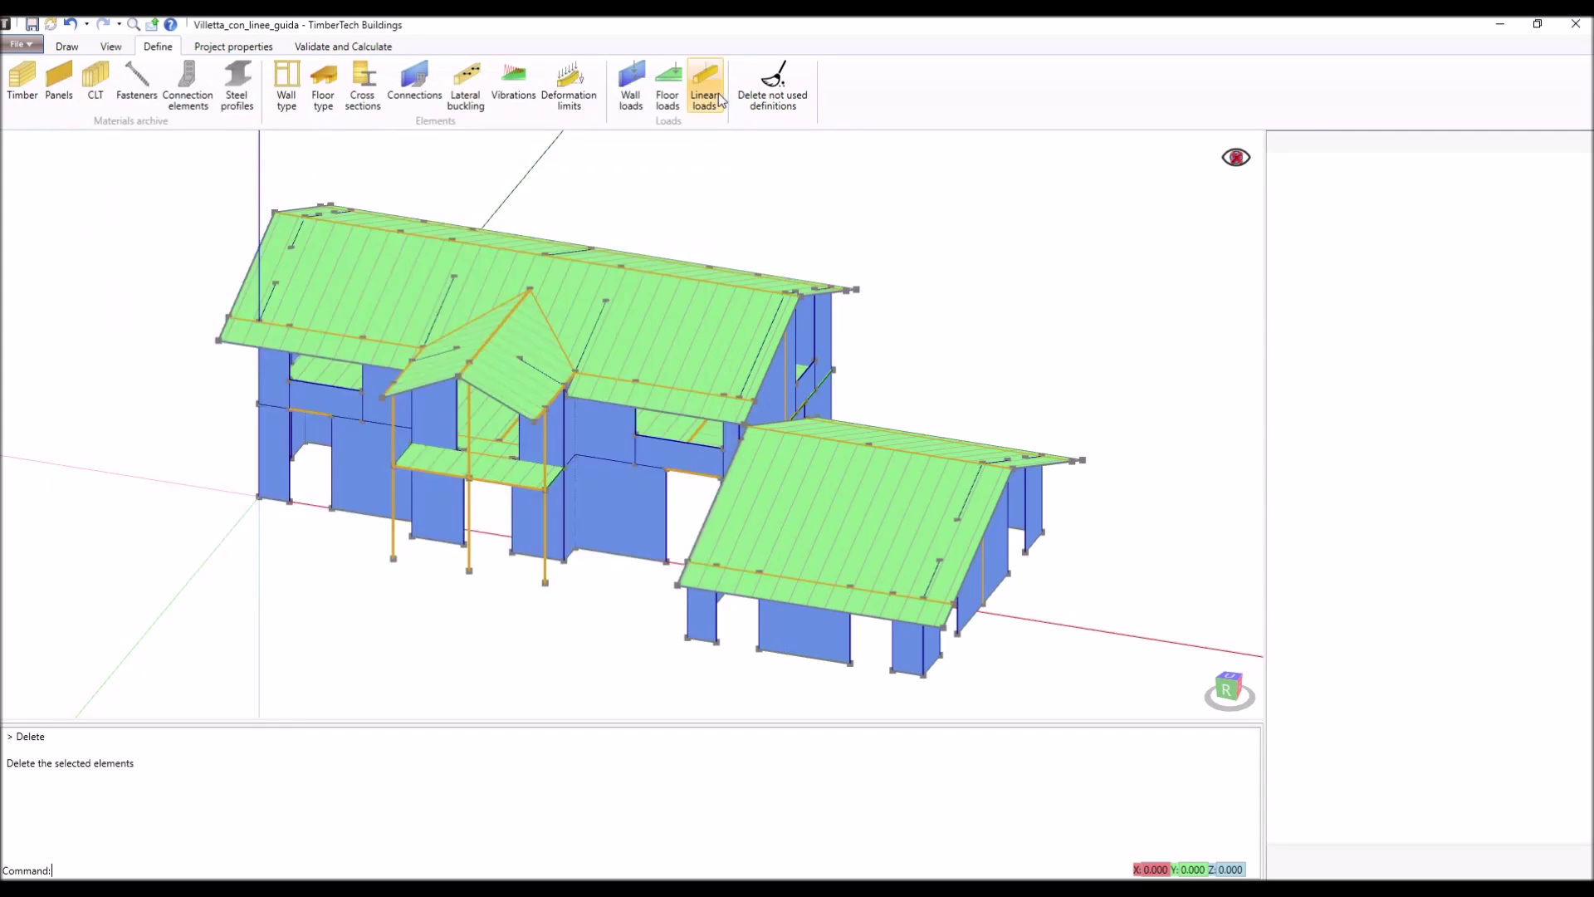
Open the floor types, examine the parameters of a new joist floor and cancel its creation.
click(330, 106)
drag(328, 123, 471, 200)
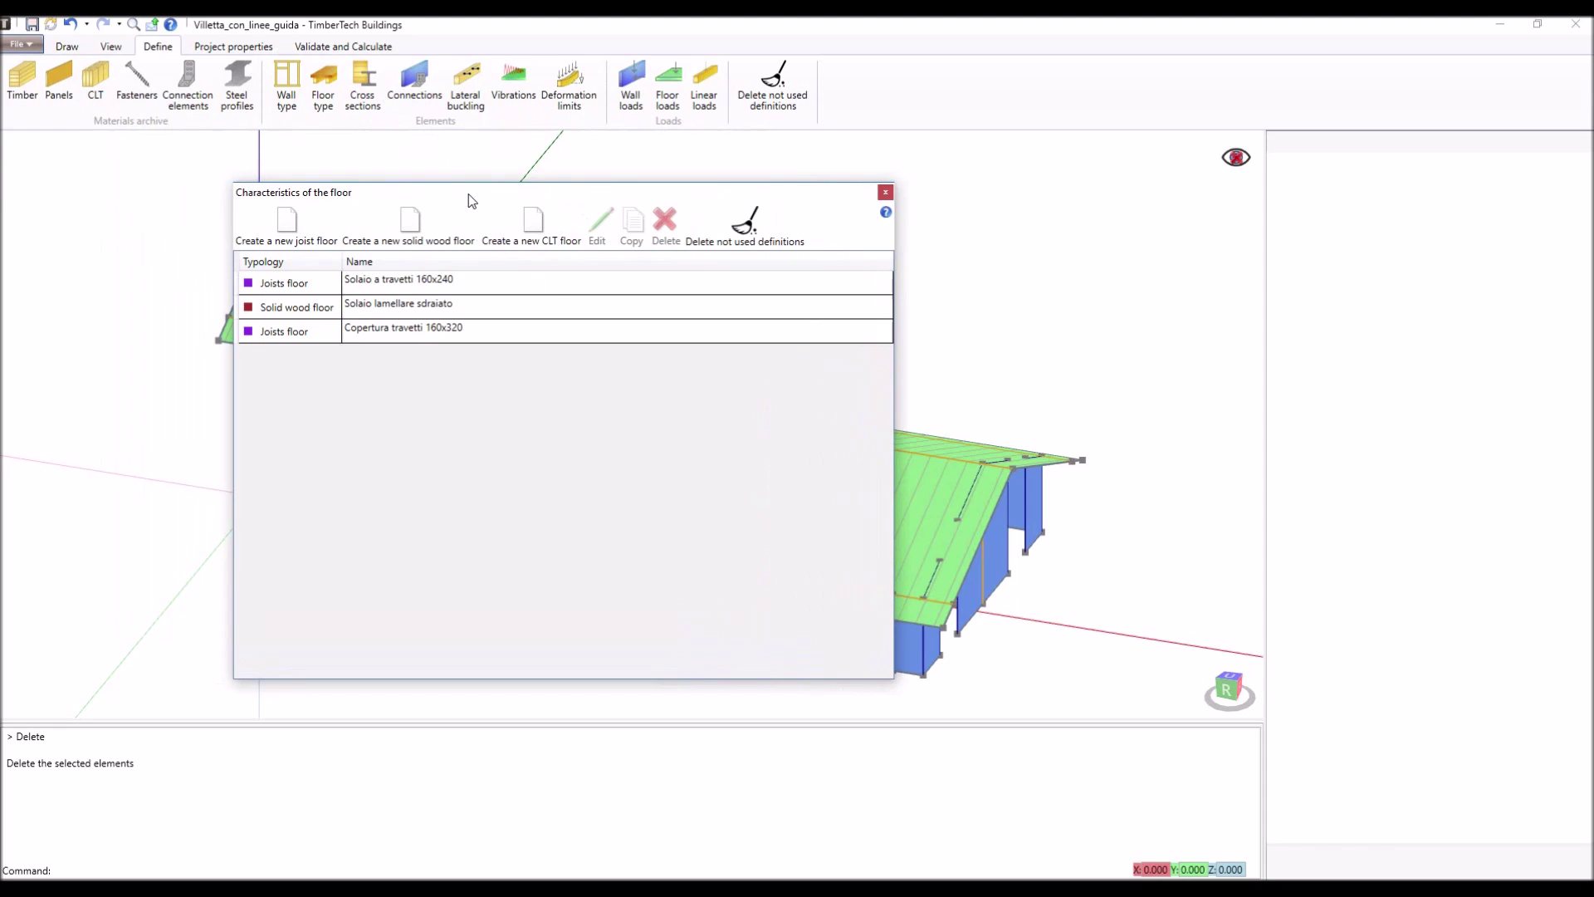
click(288, 227)
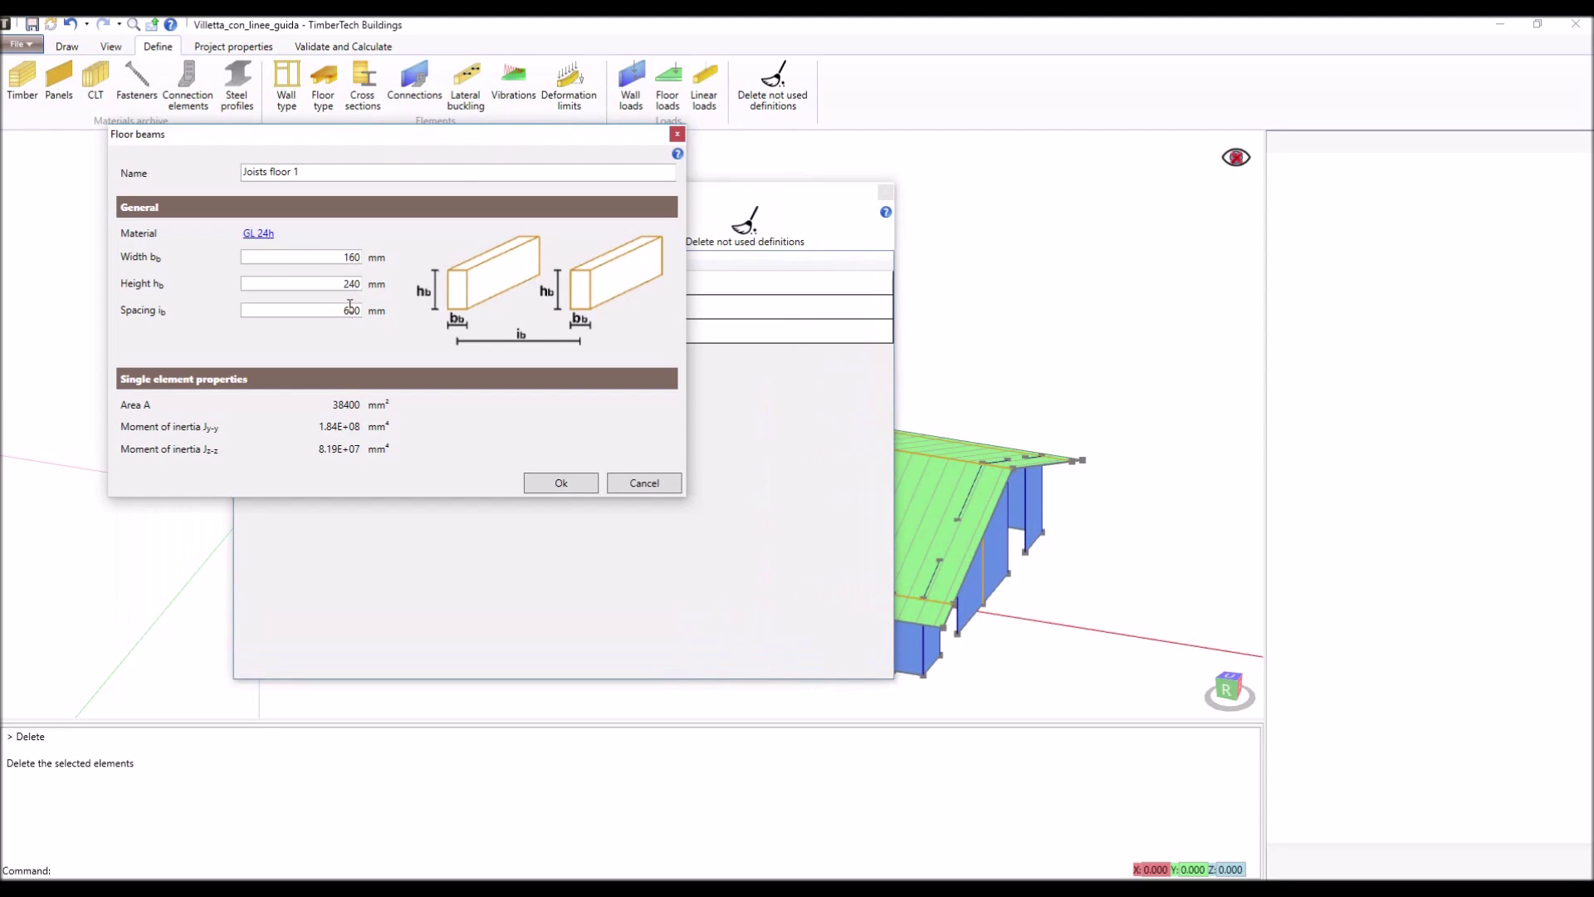
click(647, 489)
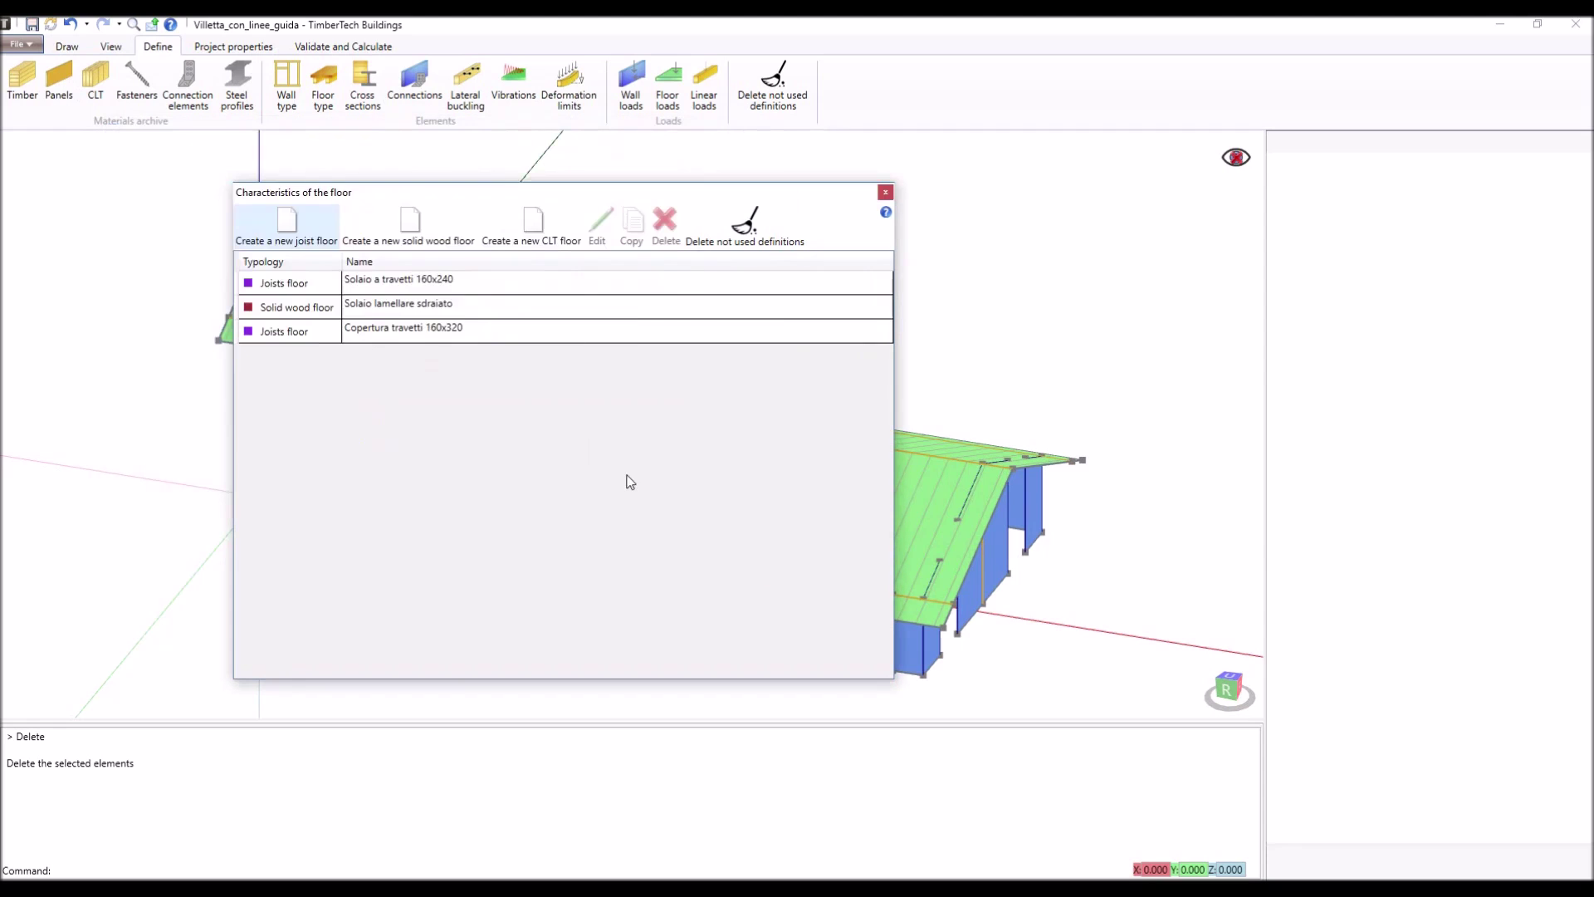
Examine the dimensions and the glulam materials offered for a new solid wood floor and cancel its creation.
click(425, 240)
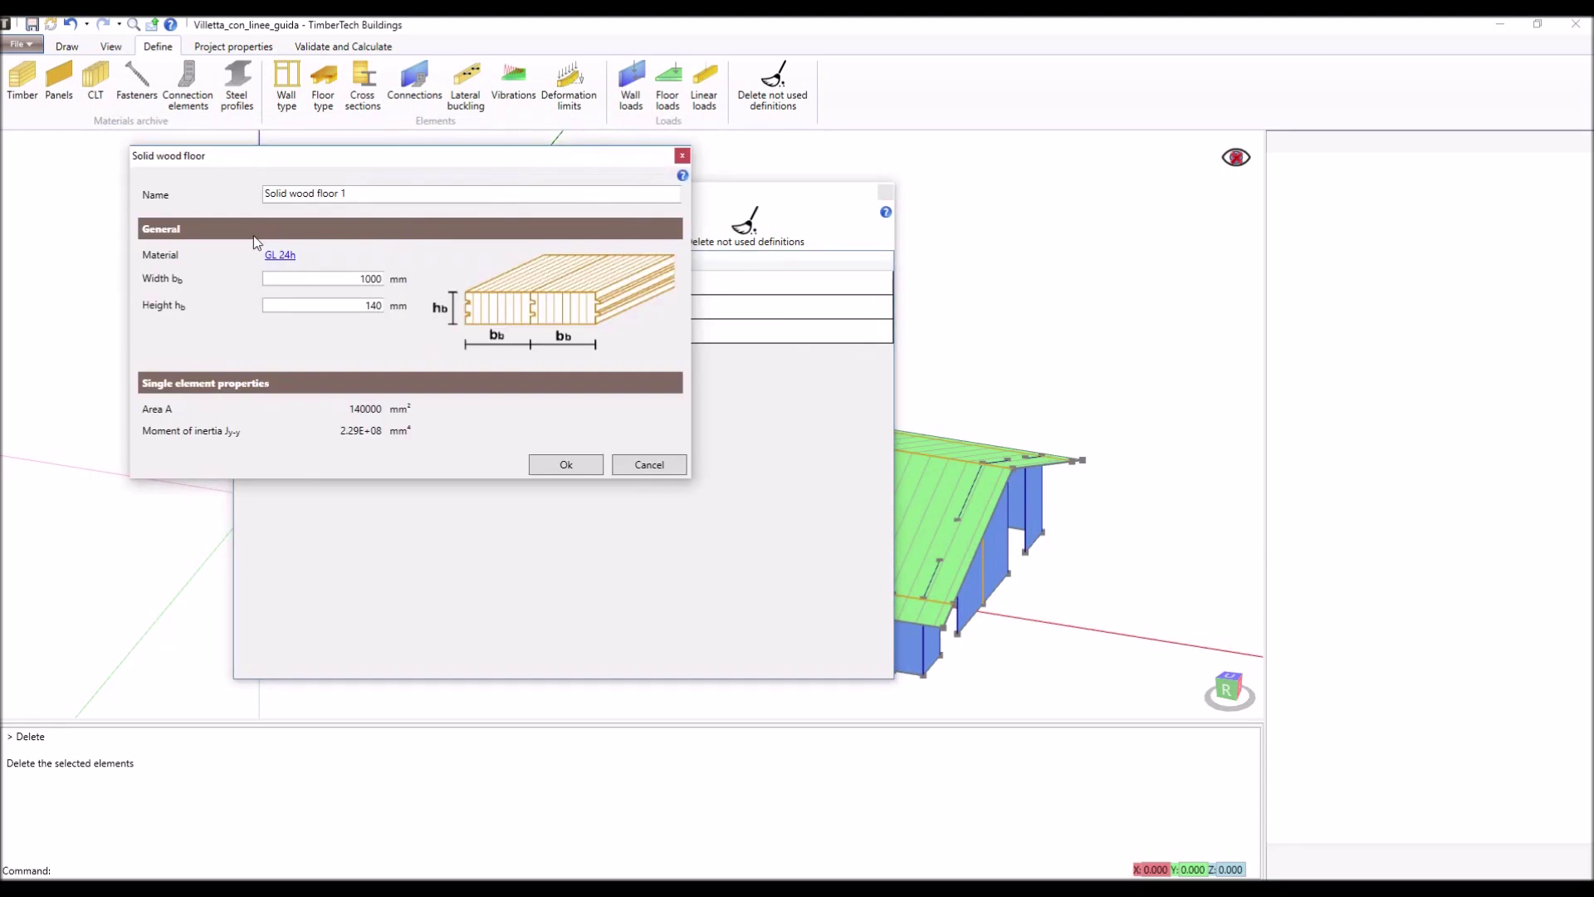
click(277, 254)
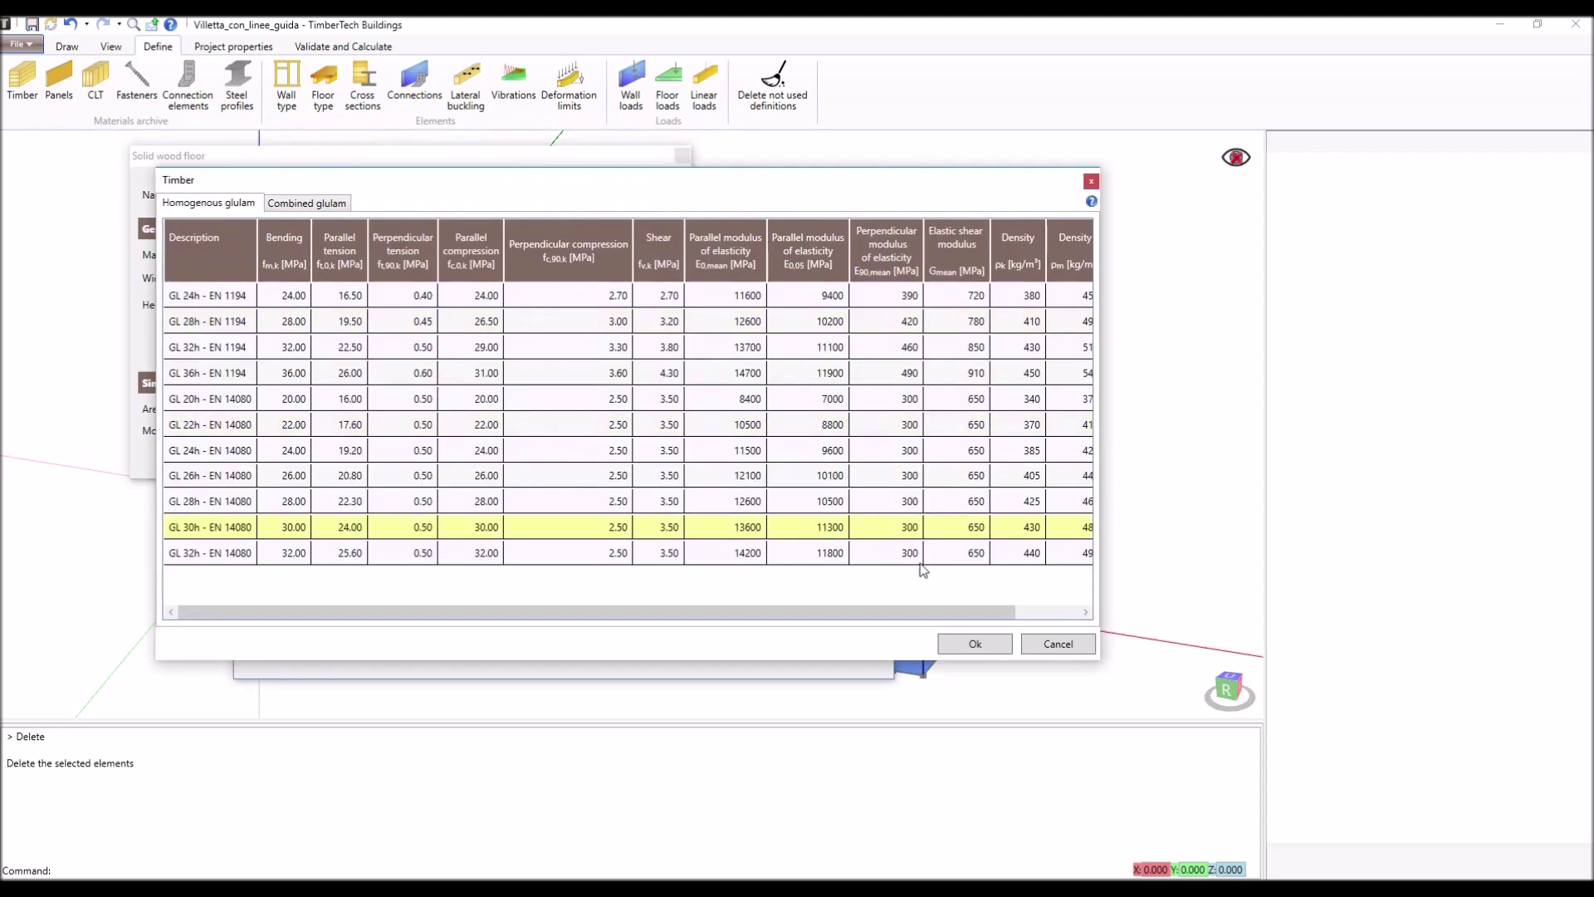
click(1057, 644)
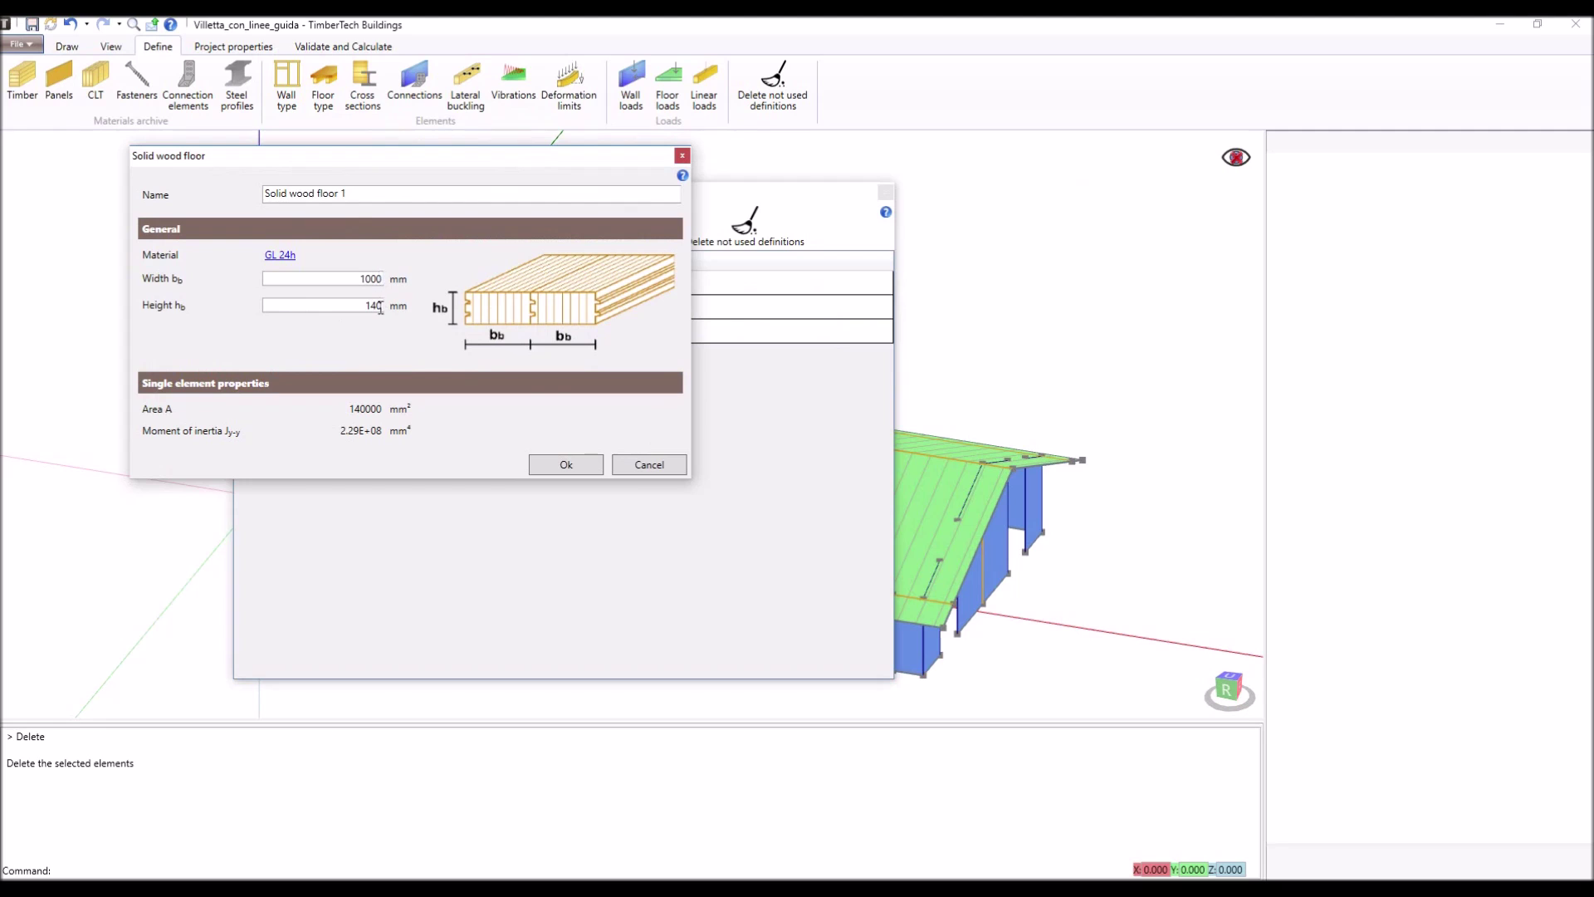
click(649, 465)
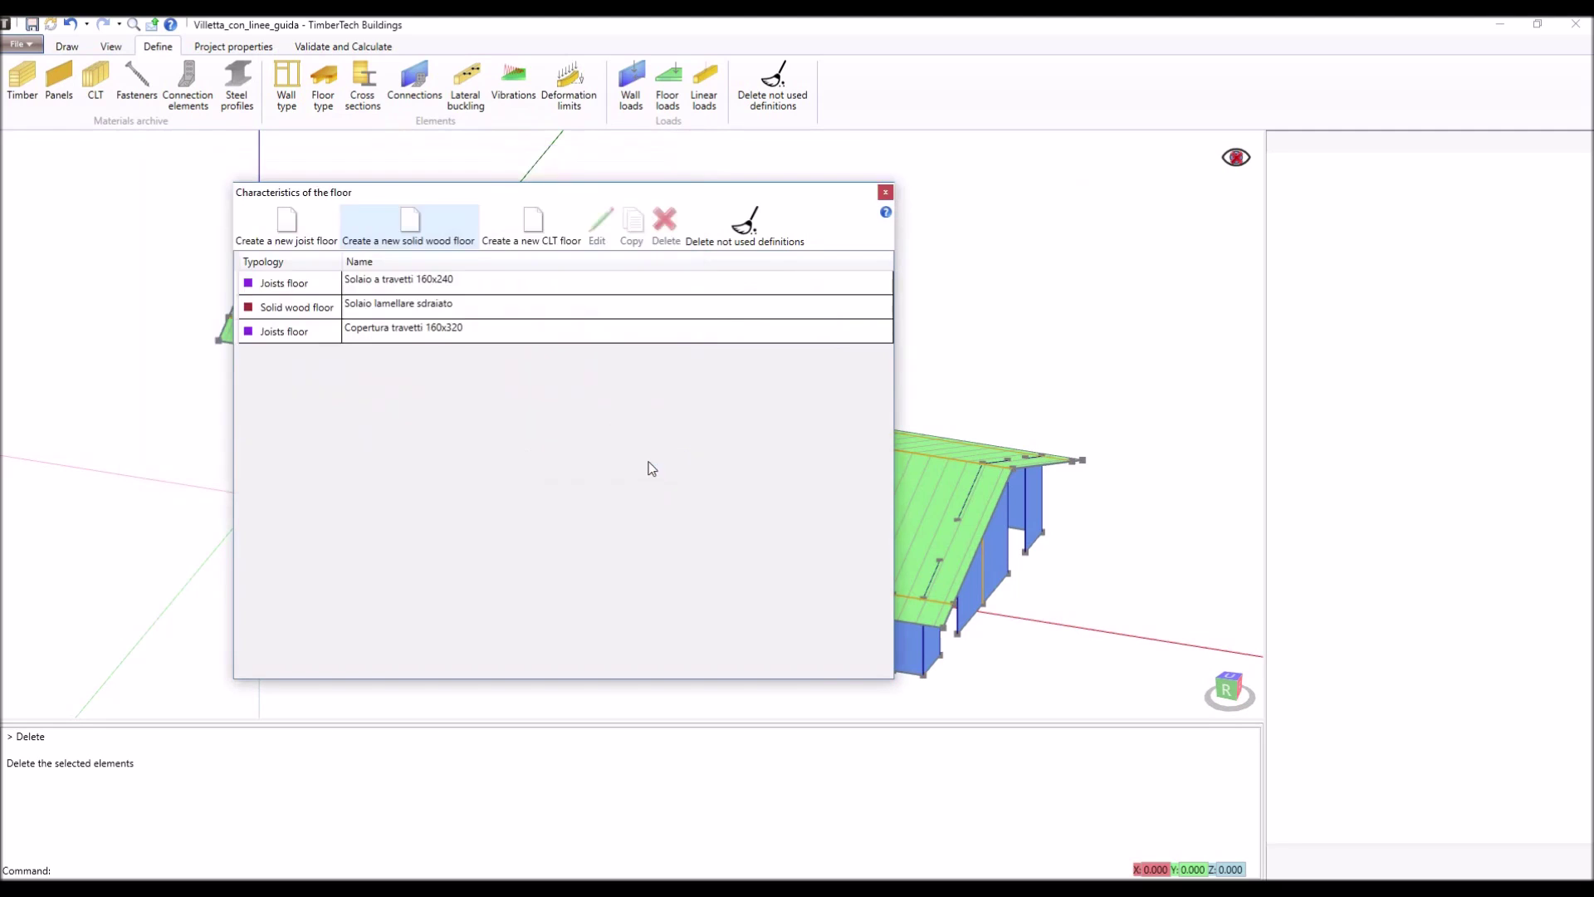
Examine a new CLT floor's stratigraphy, try the 90° layer rotation, and leave the floor types without creating it.
click(535, 226)
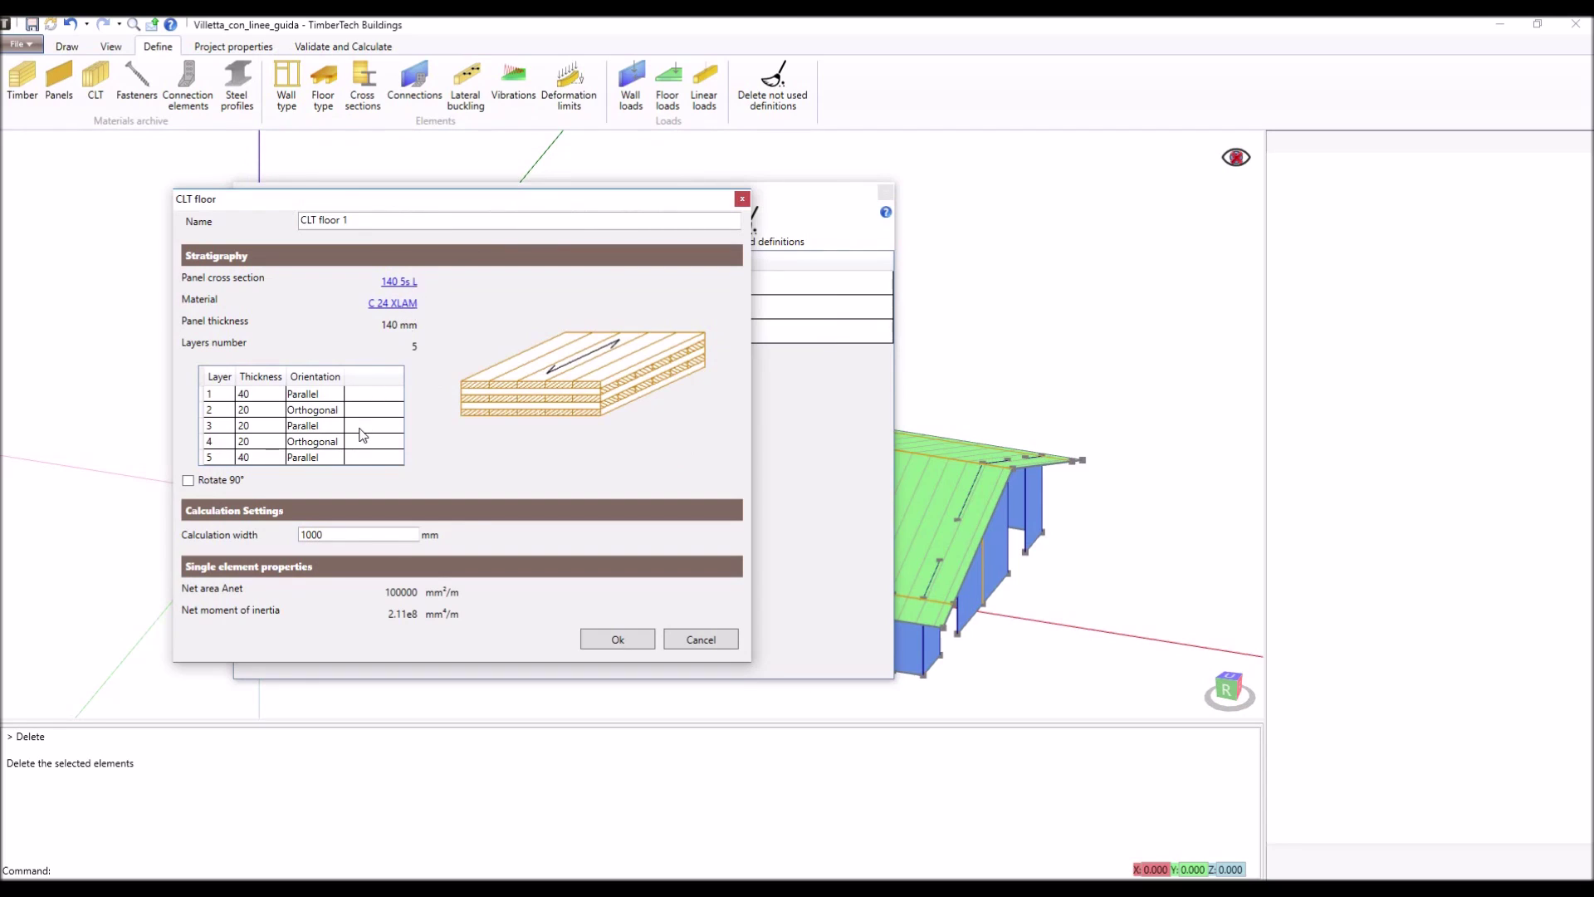
click(186, 481)
click(188, 481)
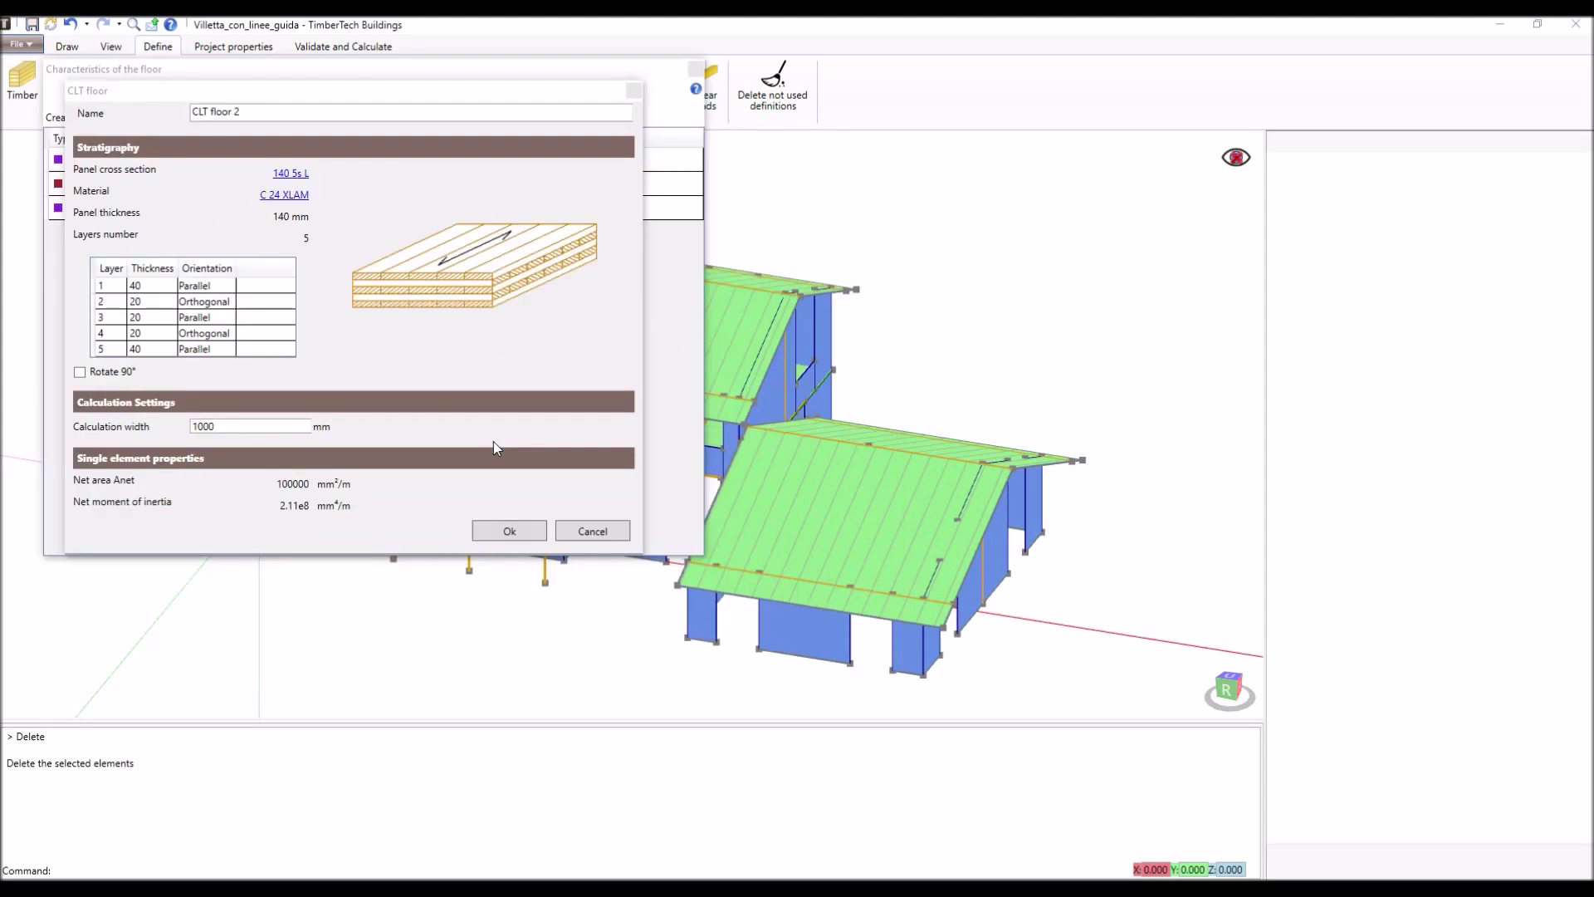
click(592, 532)
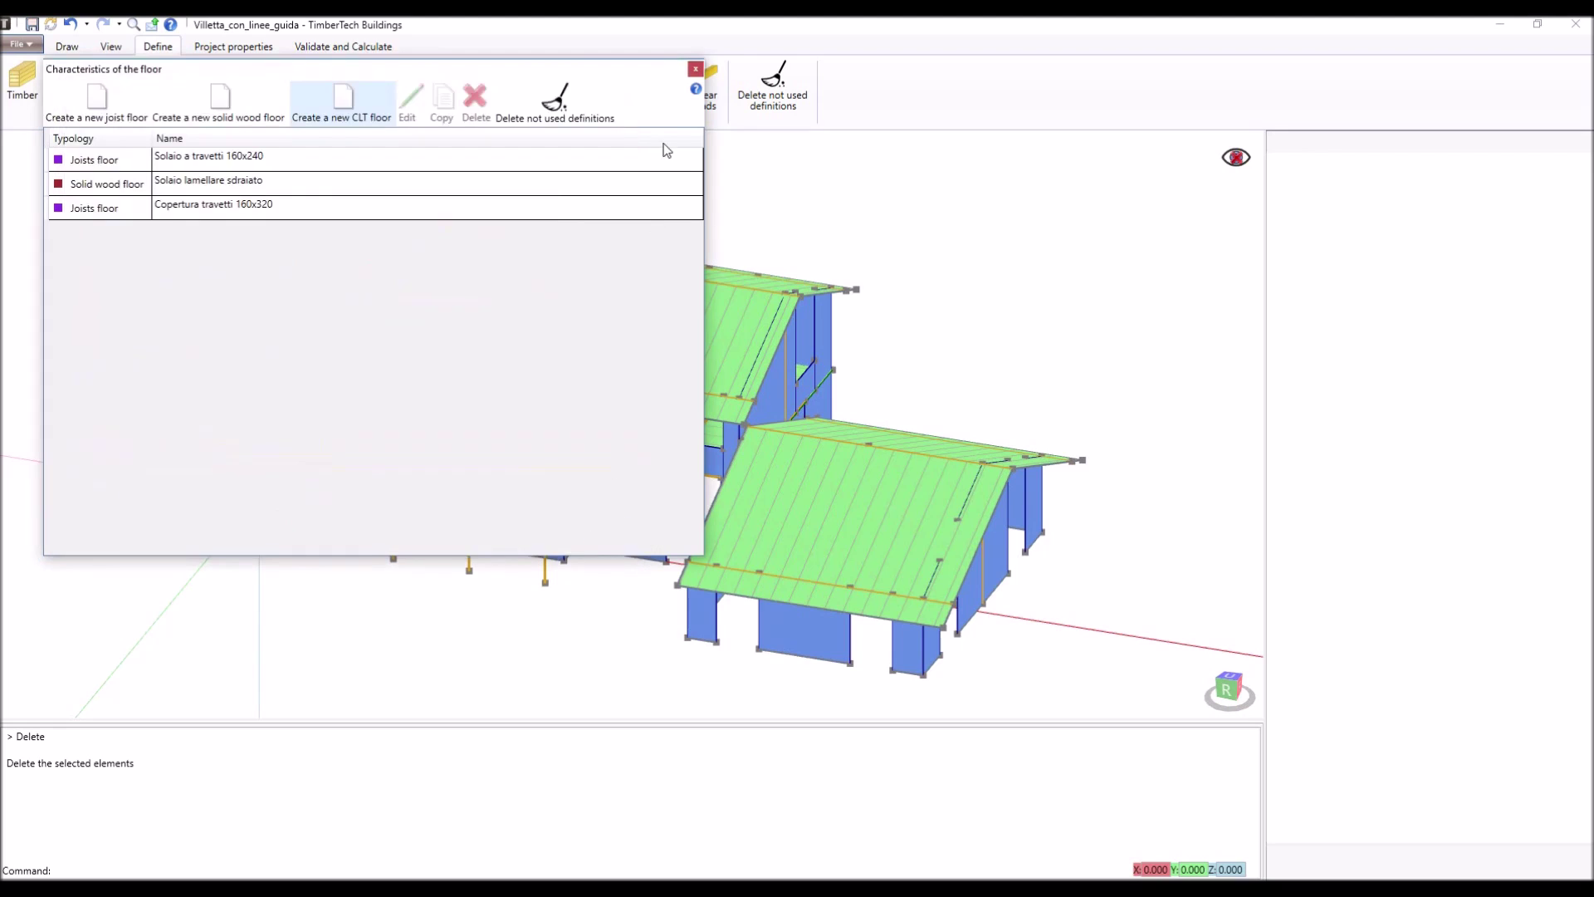
click(695, 71)
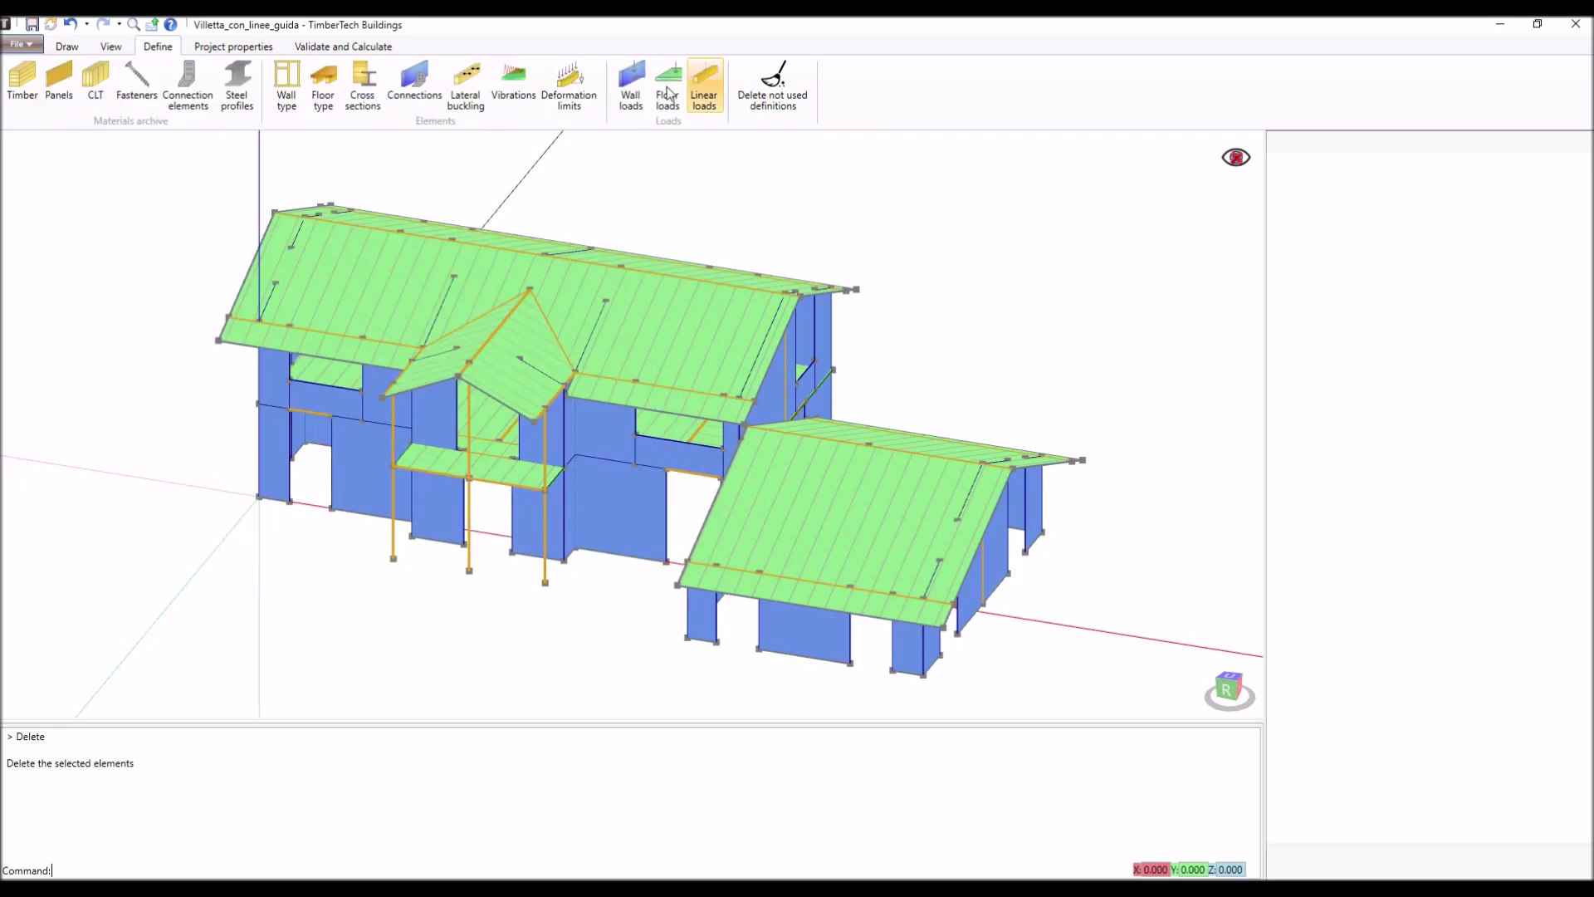
Open the cross sections, view the properties of Sezione 200x240 GL 24h and cancel without changing them.
click(364, 101)
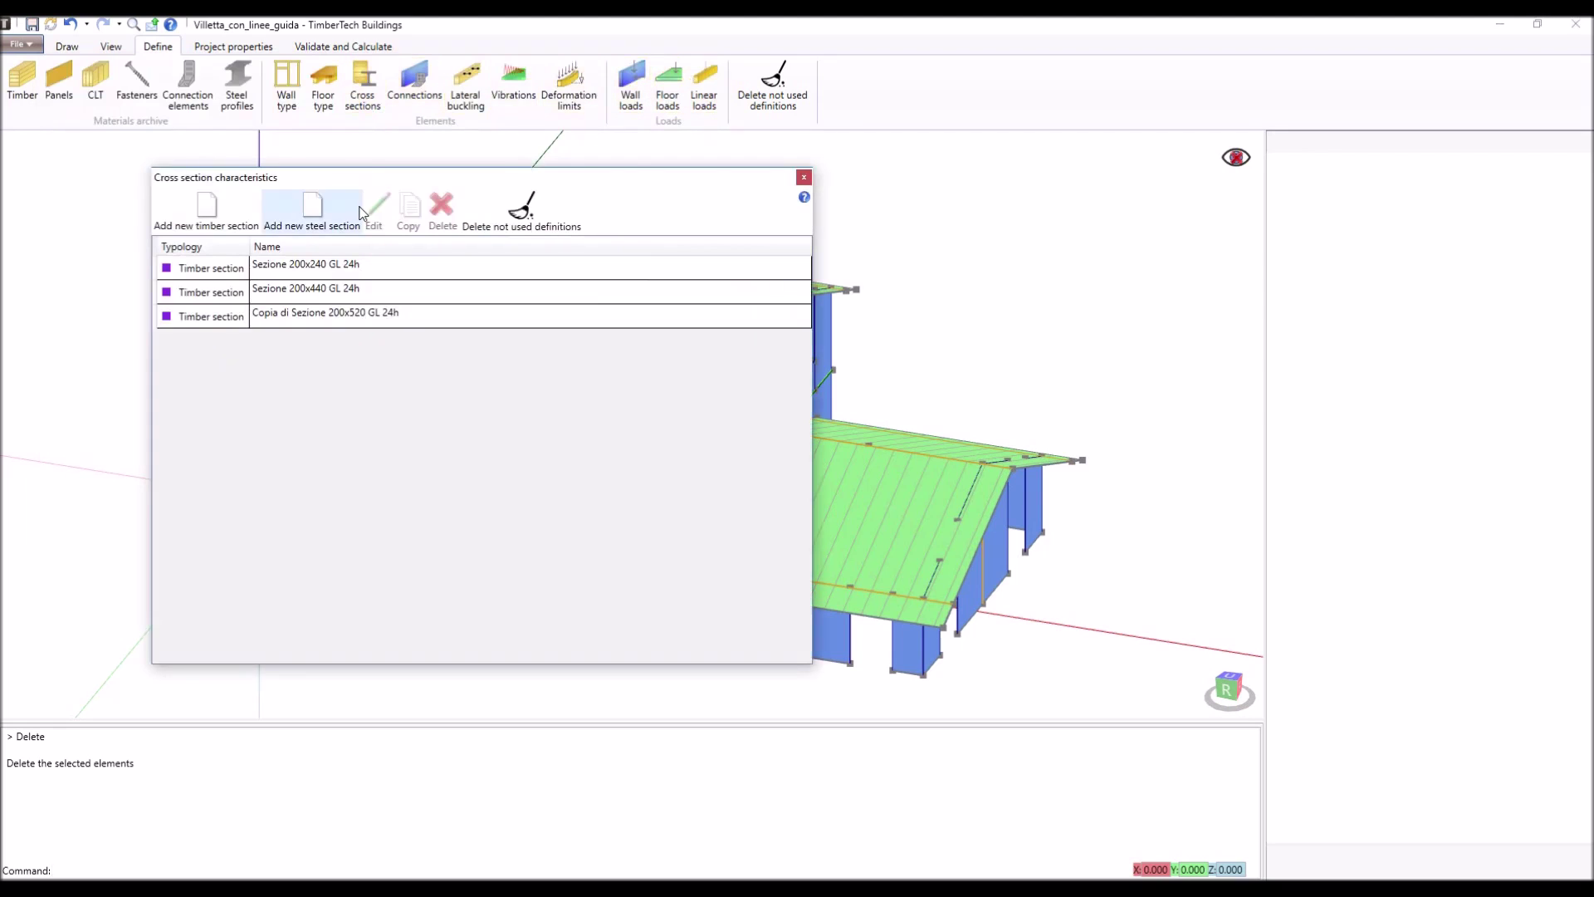
double_click(358, 270)
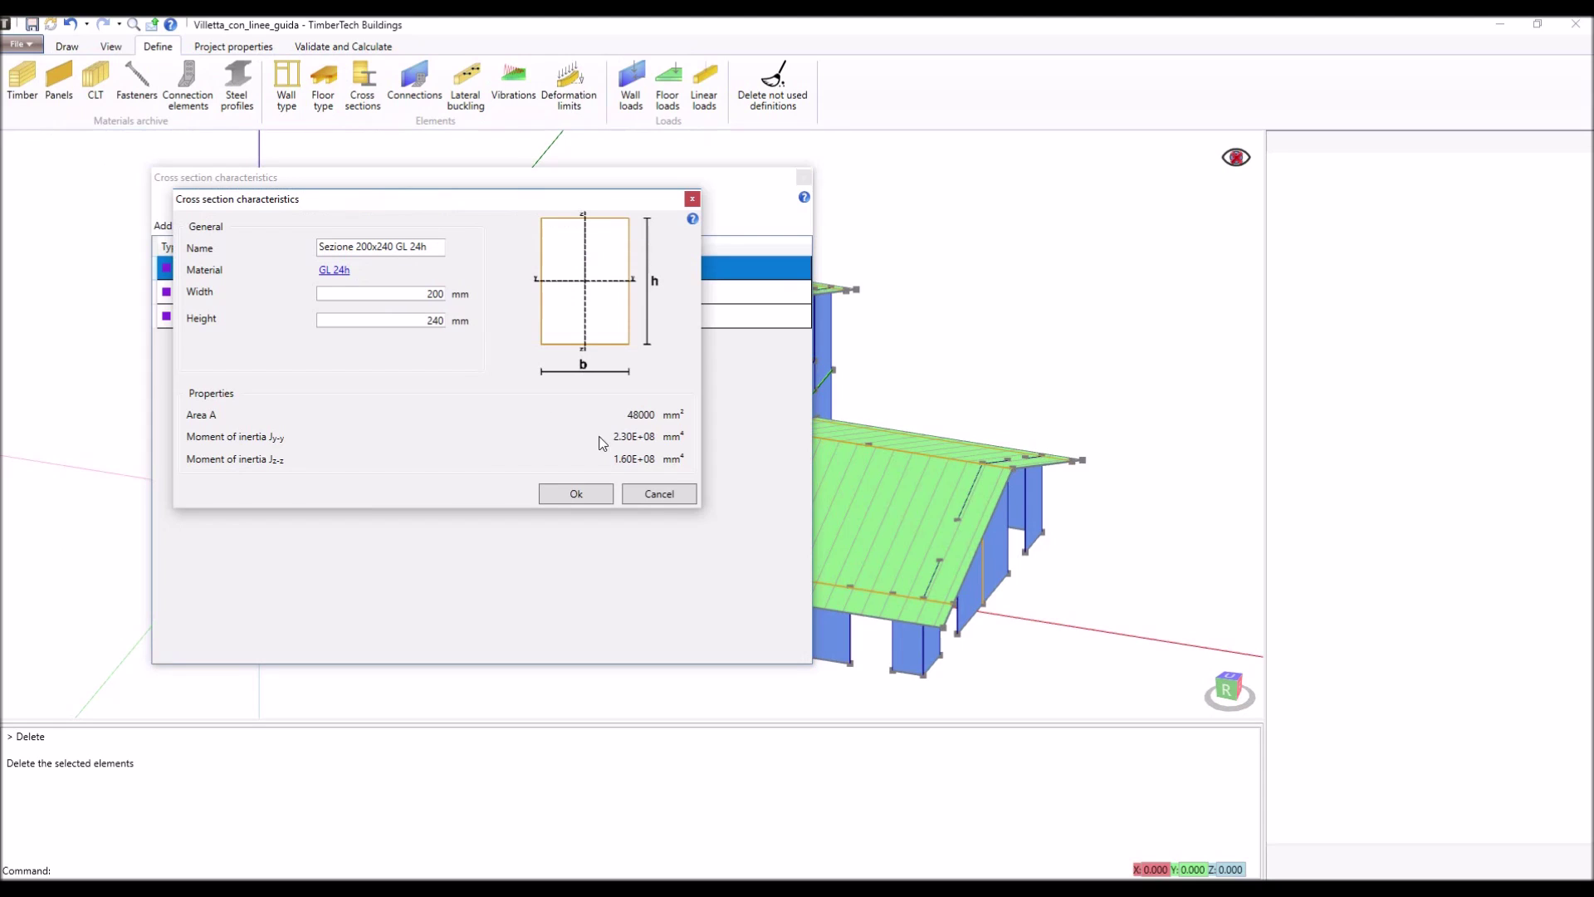
click(658, 495)
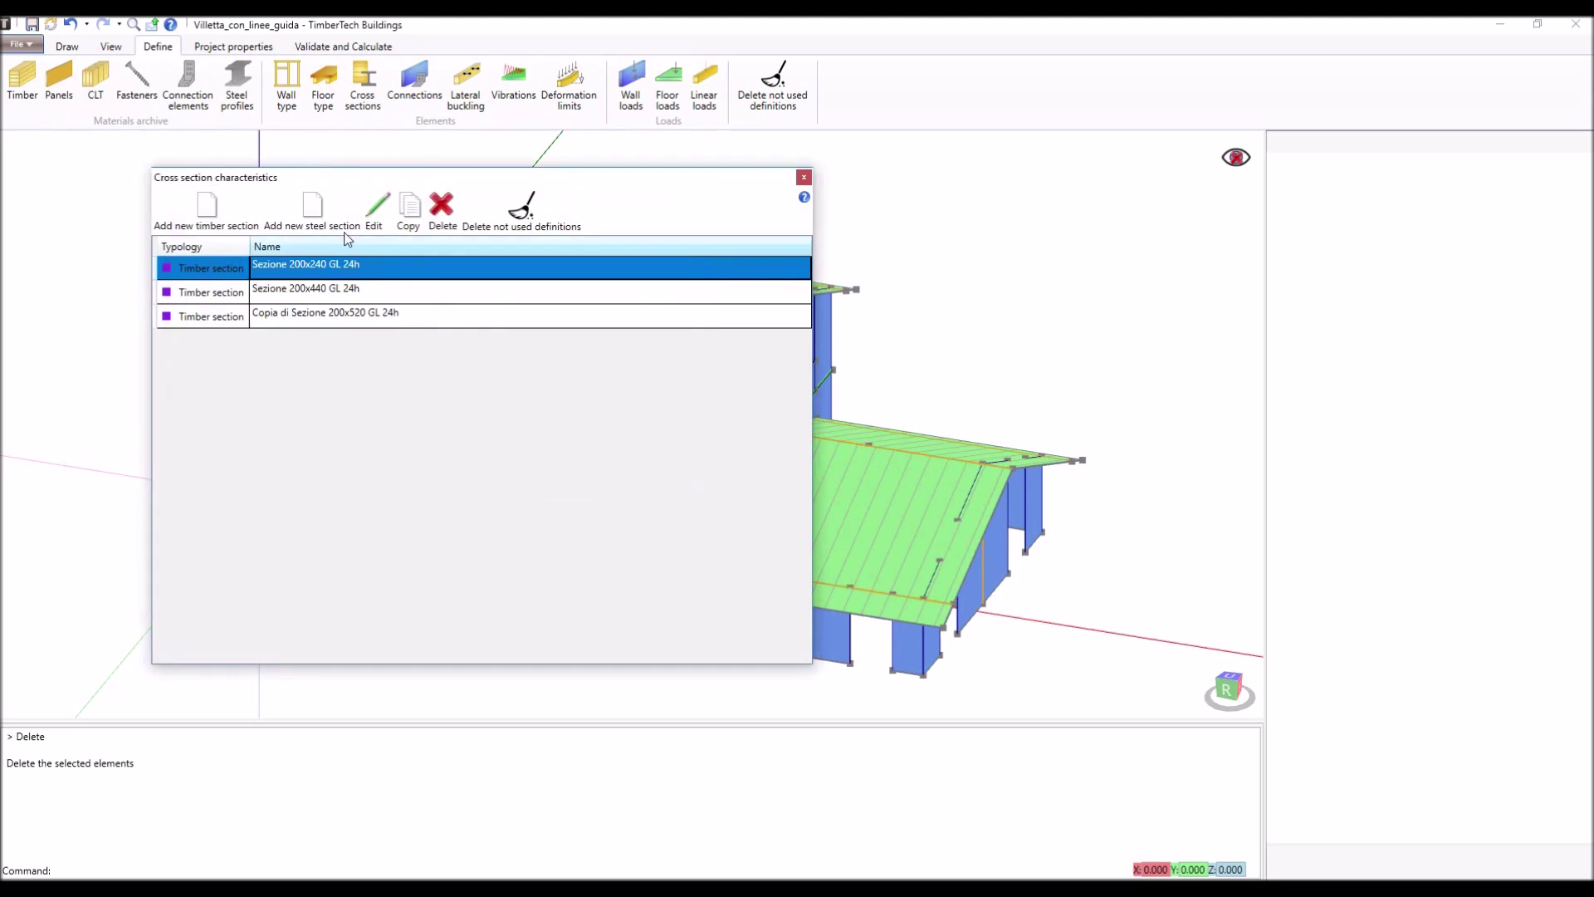
Start a new steel section and open the European IPE profiles available for it.
click(316, 221)
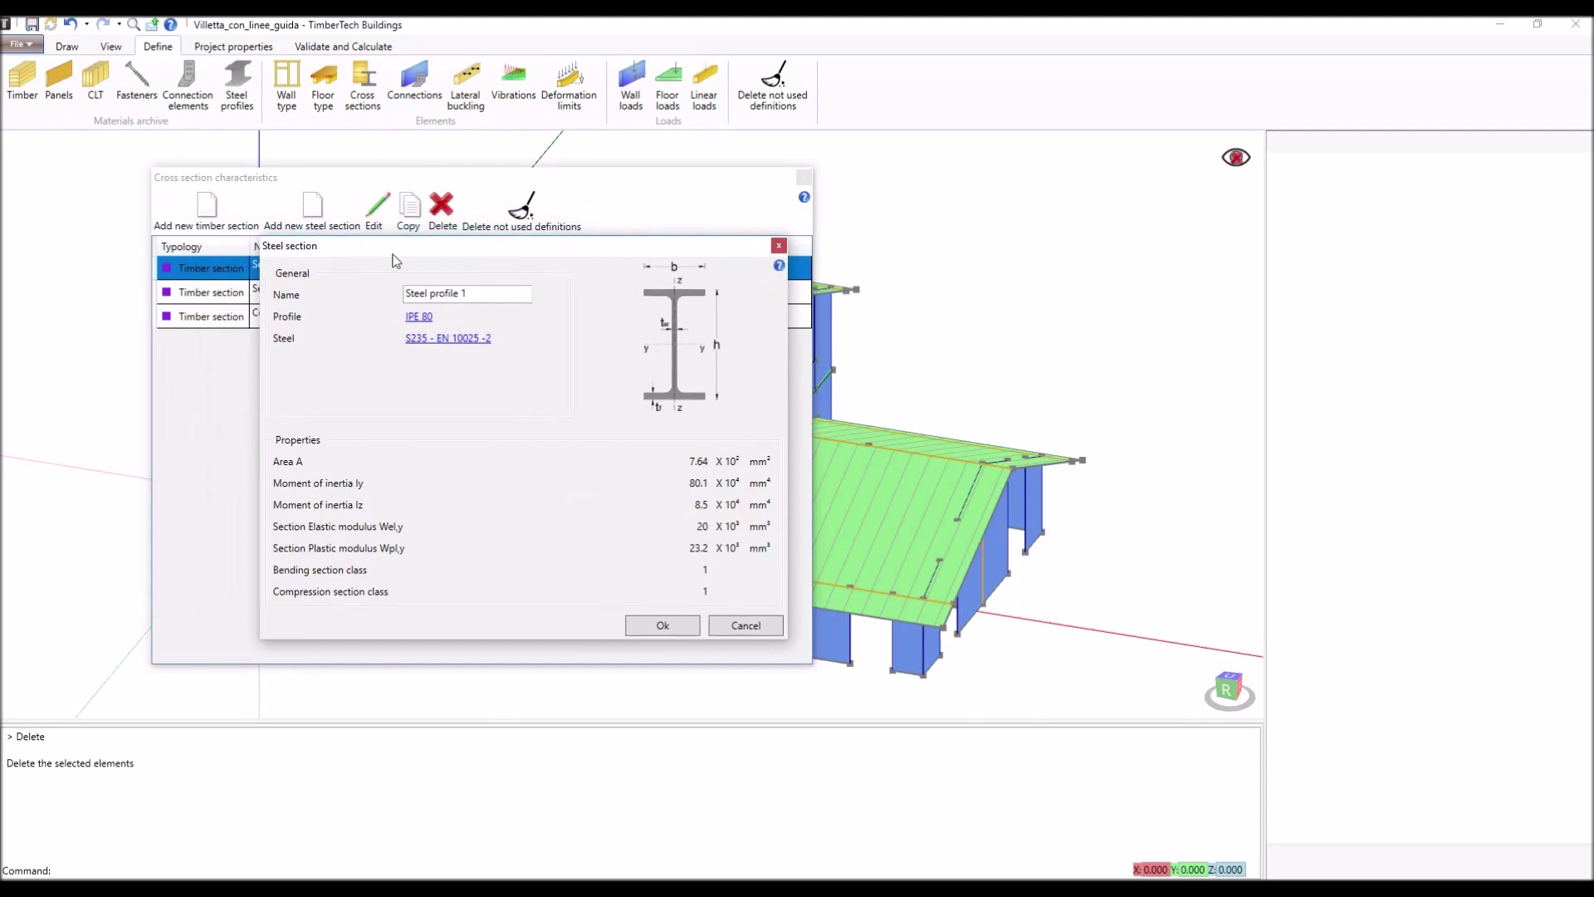
click(421, 318)
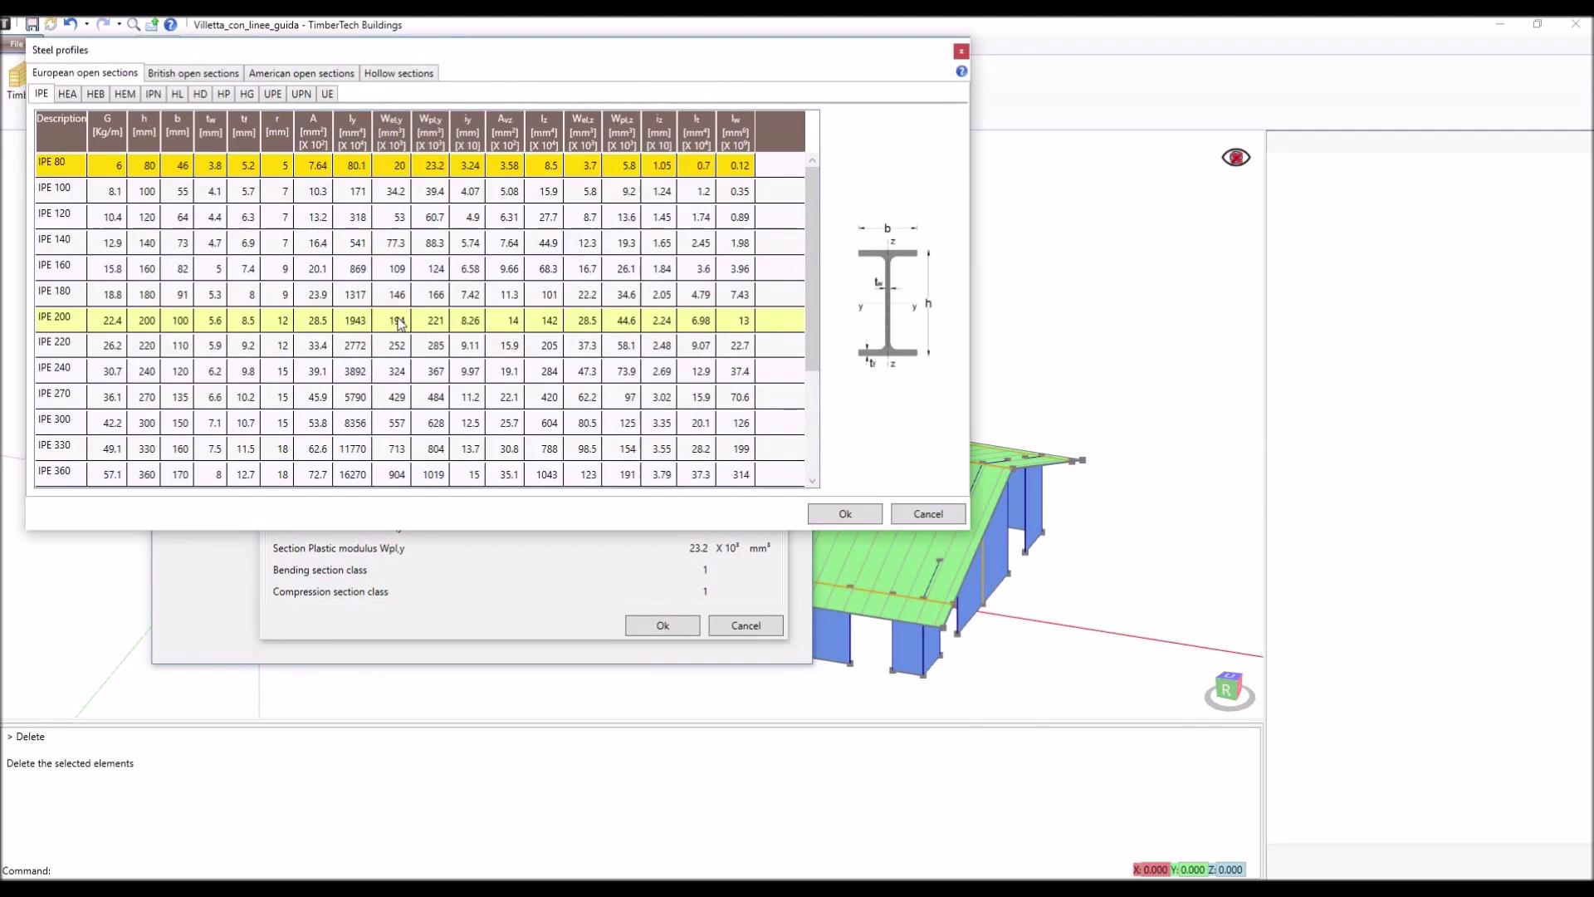
Assign the European HEM profile HE 240 M to the new steel section.
click(125, 94)
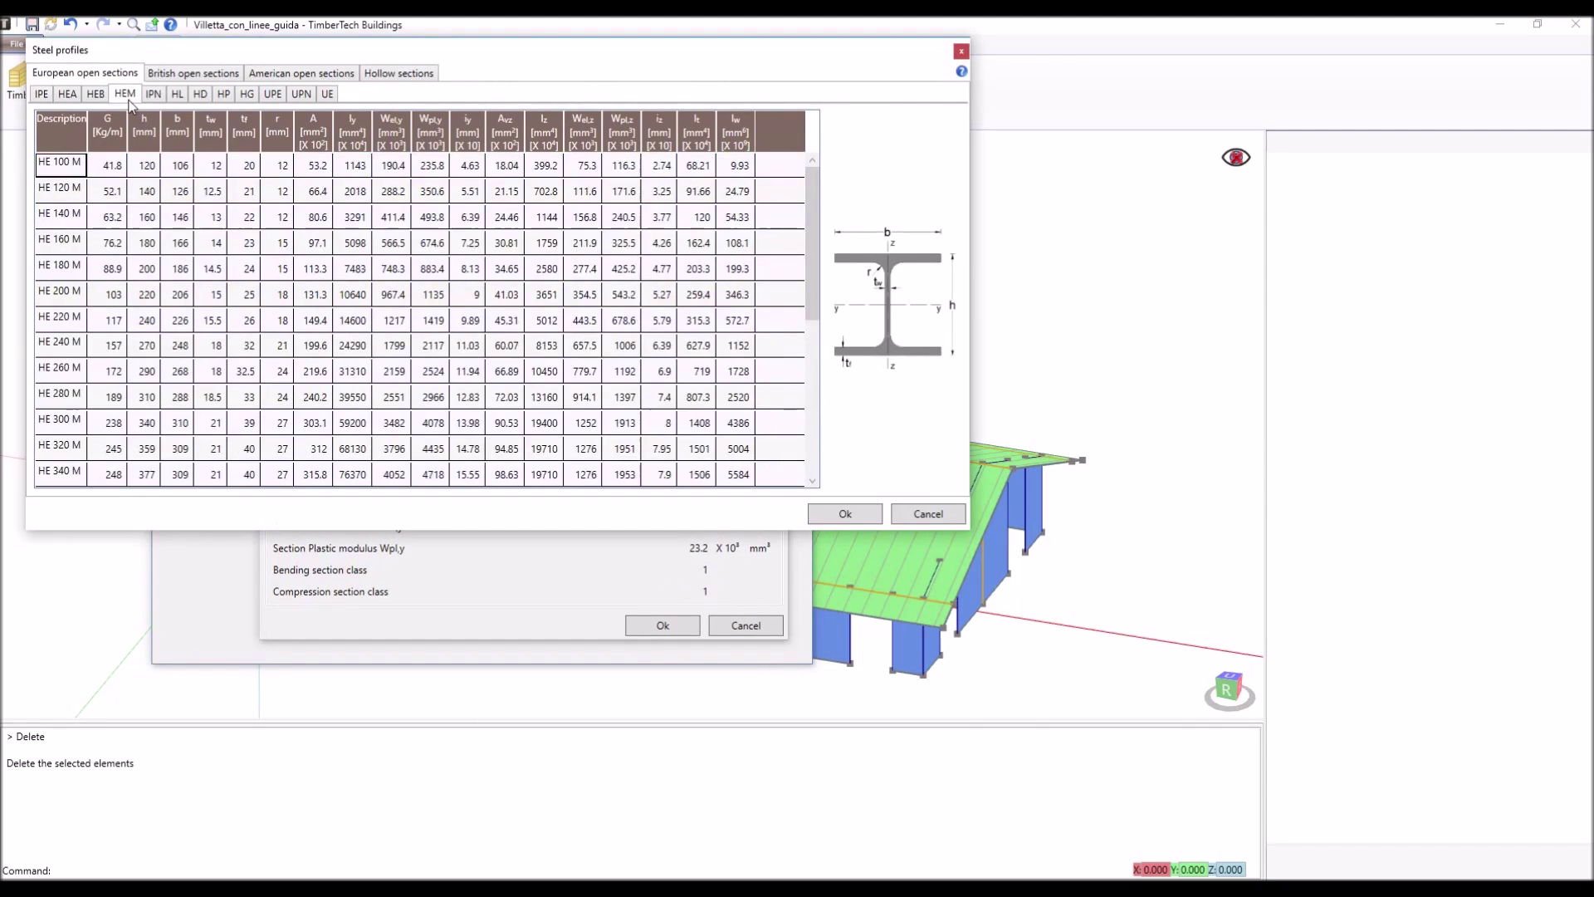
click(166, 343)
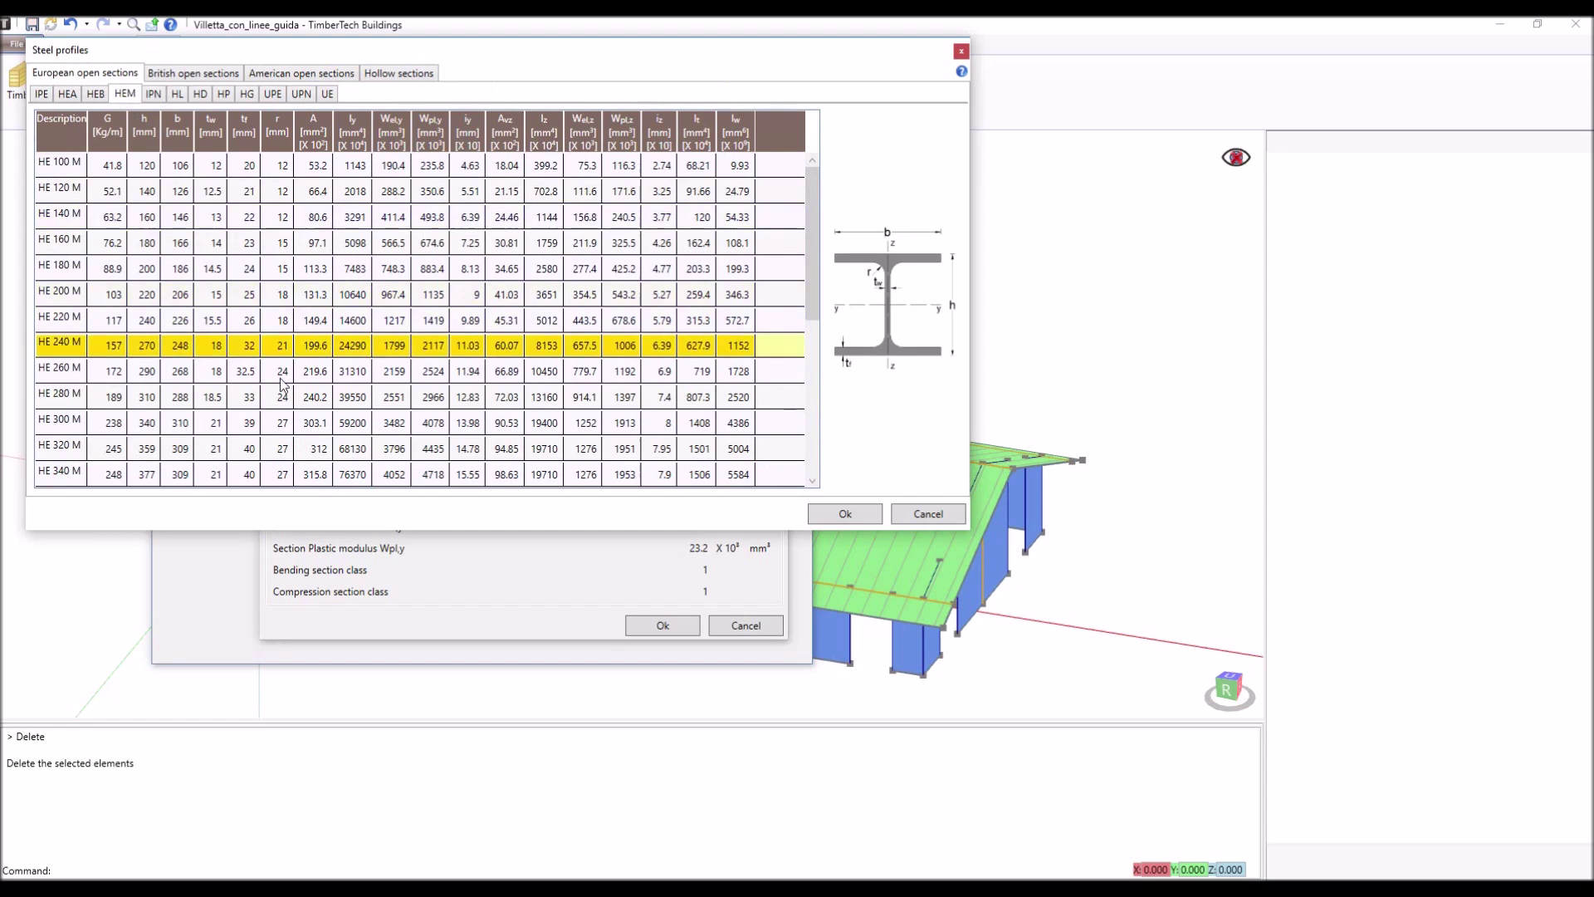
click(856, 520)
Set the section's steel grade to S275 - EN 10025-2, save the section and close the cross section list.
click(470, 339)
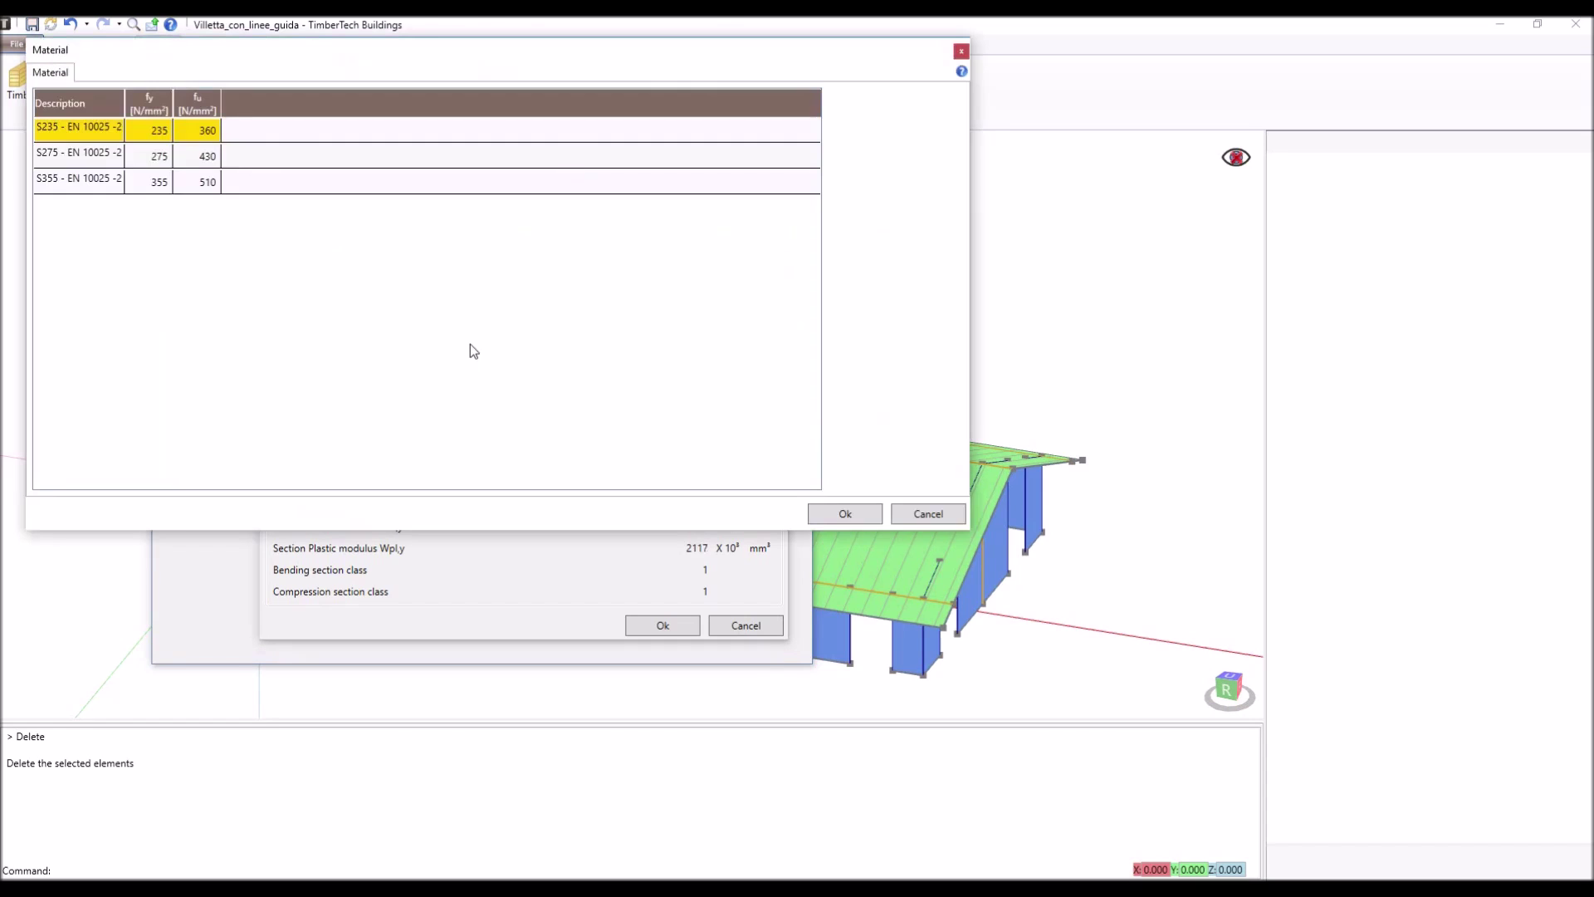
click(116, 163)
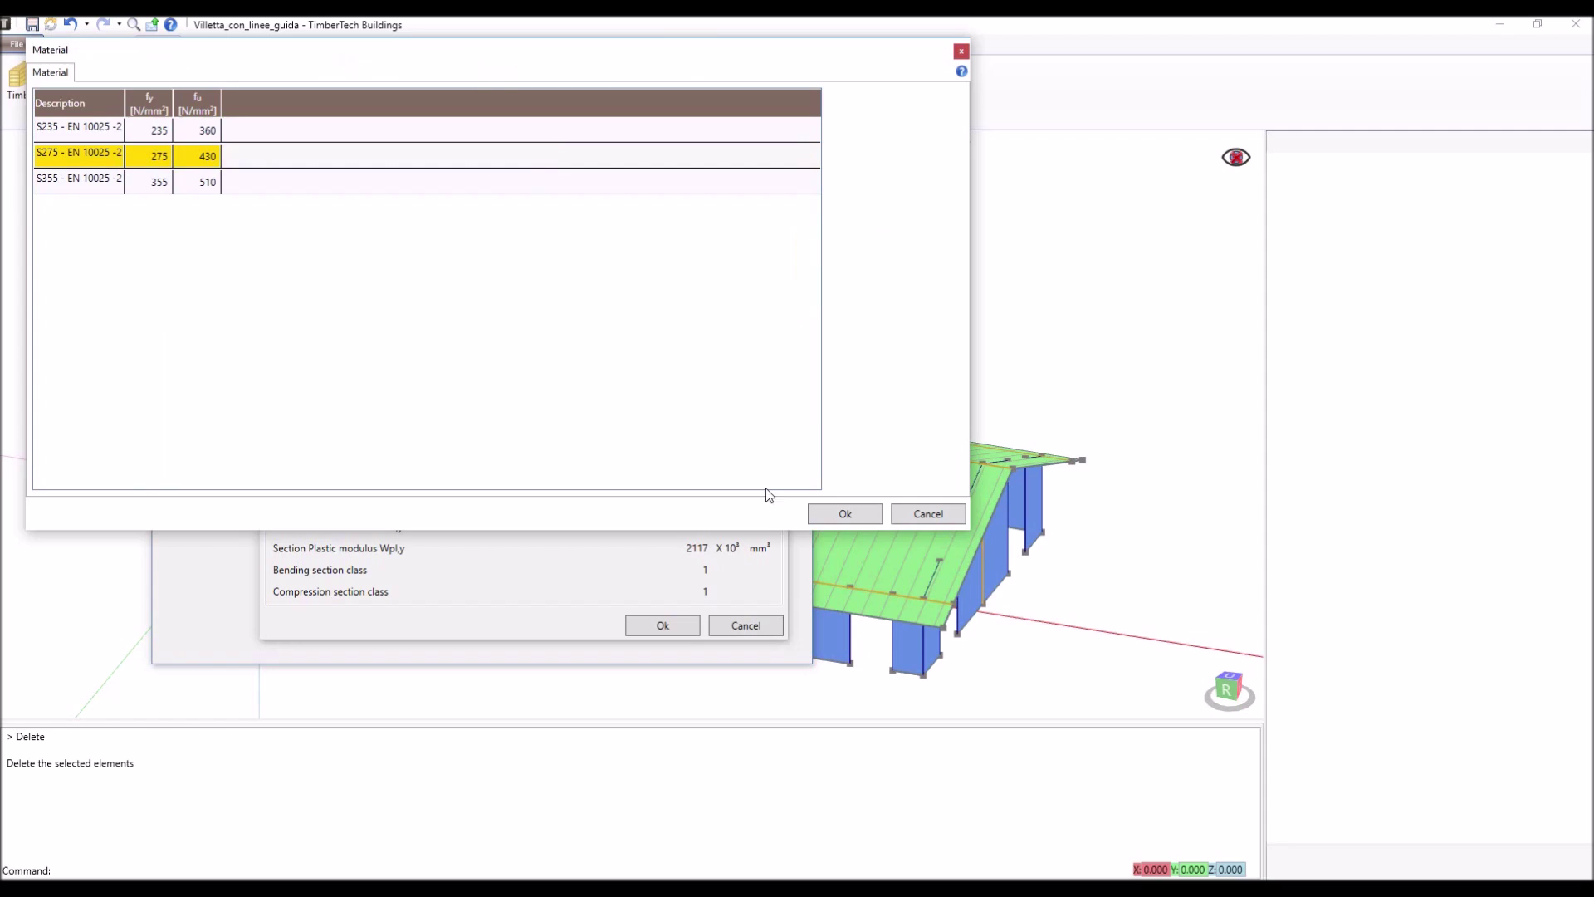
click(866, 517)
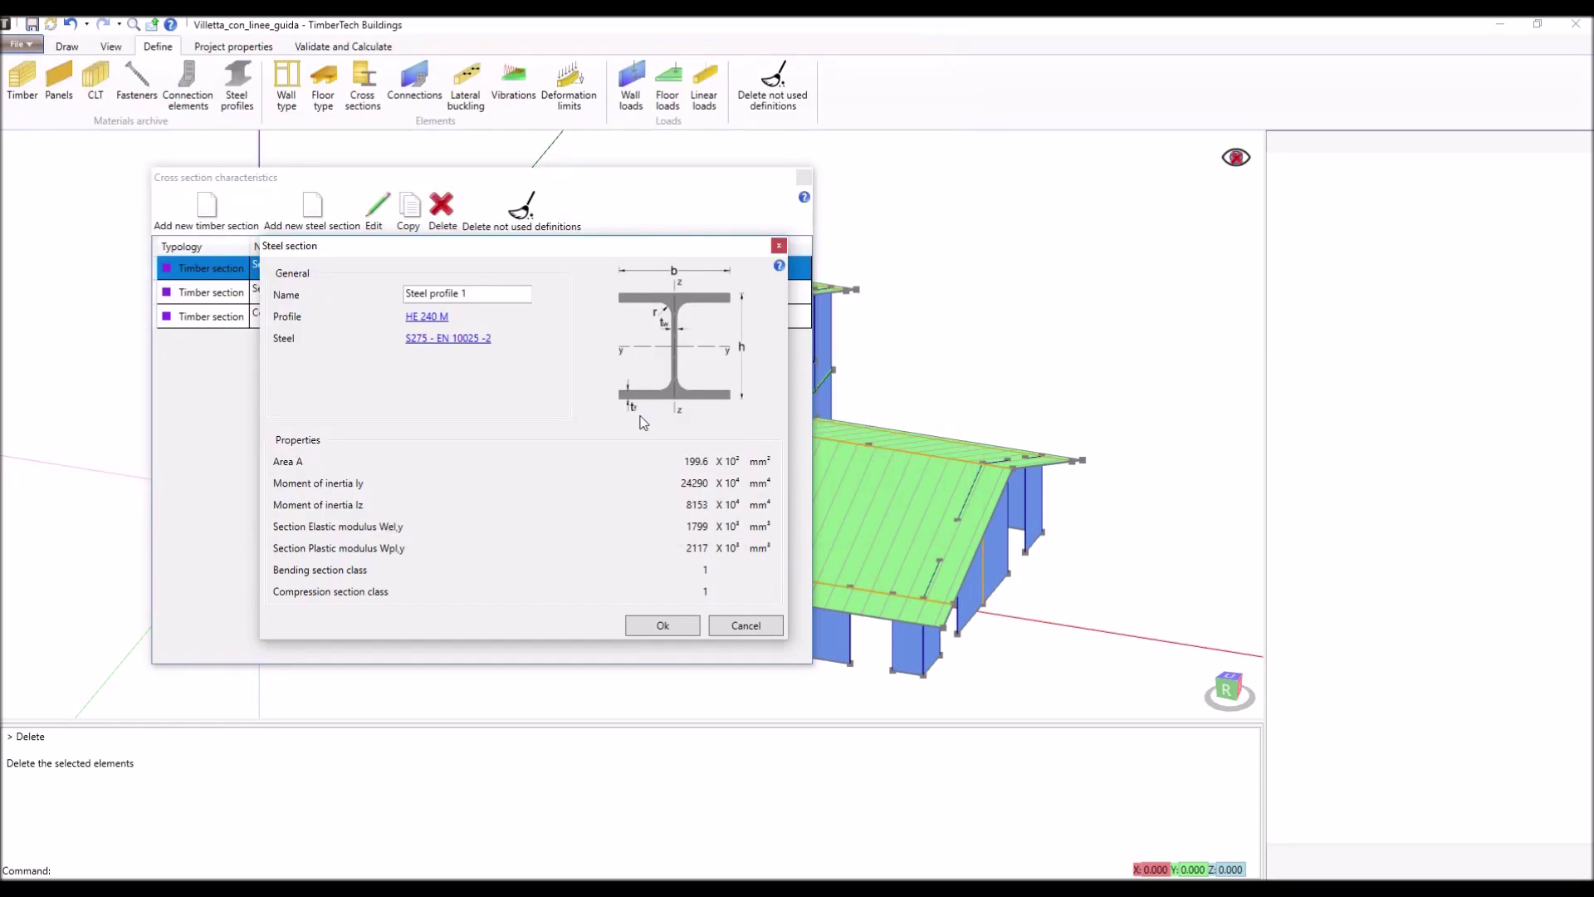
click(665, 625)
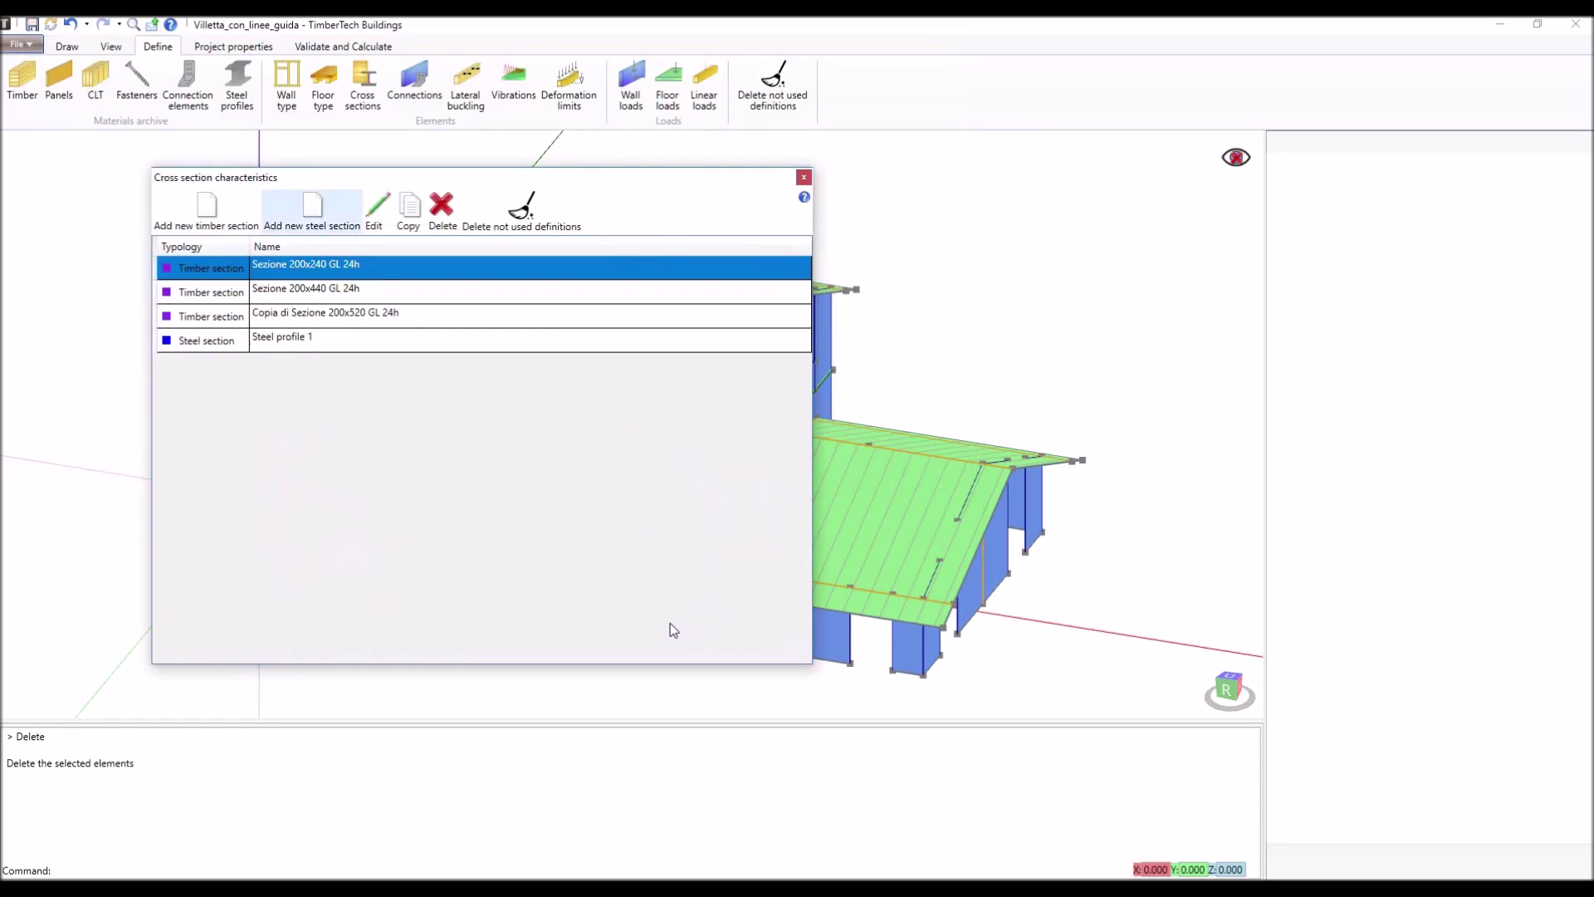
click(804, 178)
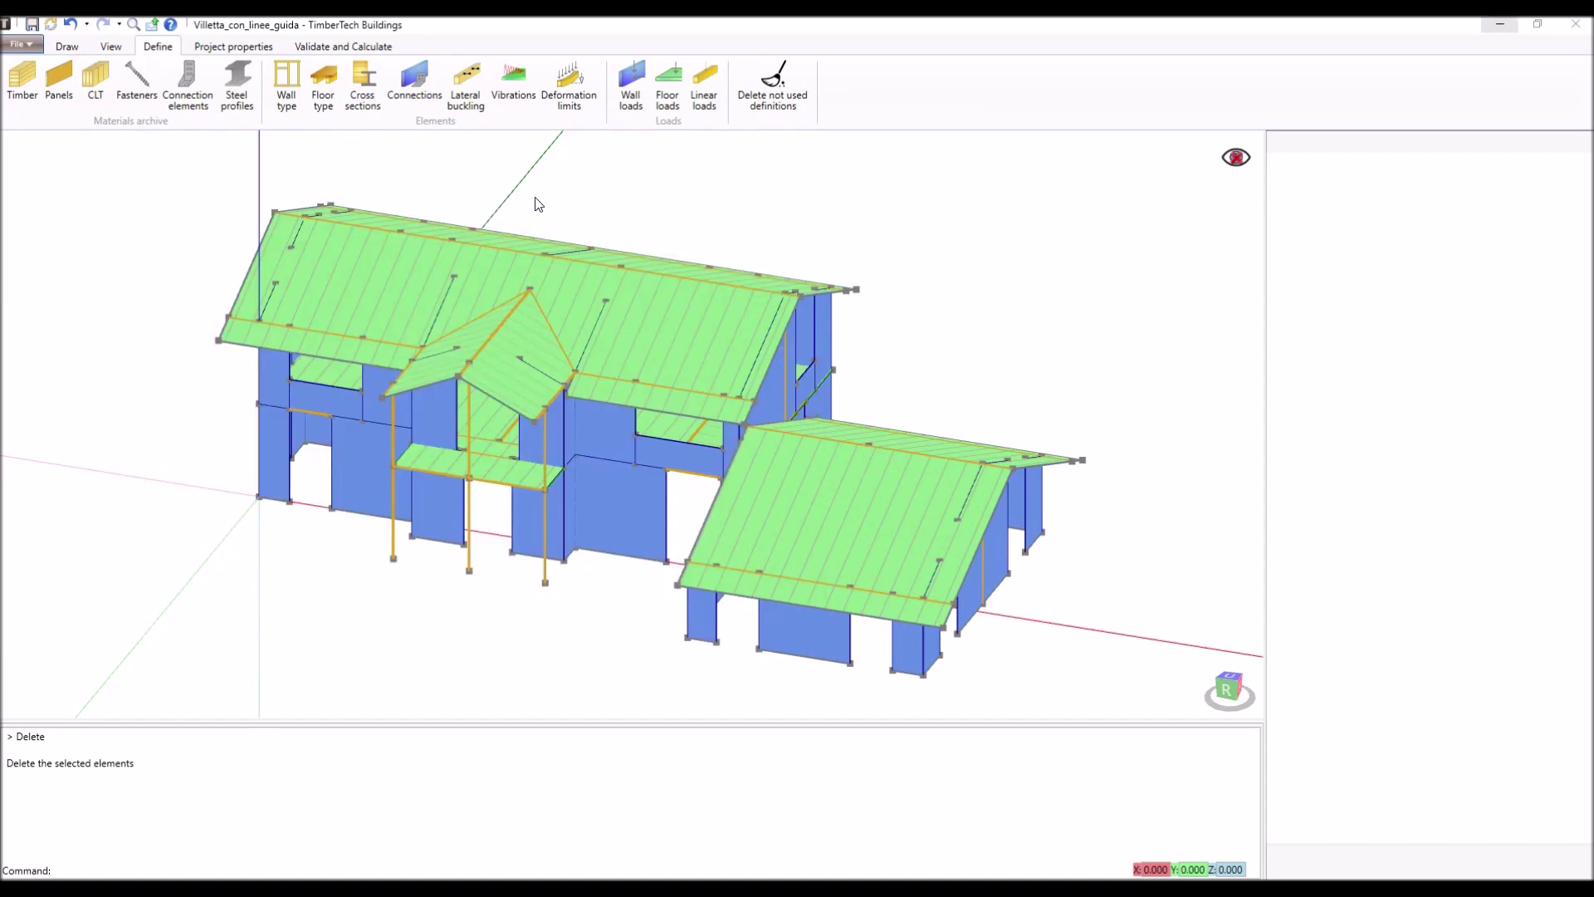
Open the connection definition "Ground floor - hold down - angle brackets" and compare its upper level and ground connection positions.
click(416, 82)
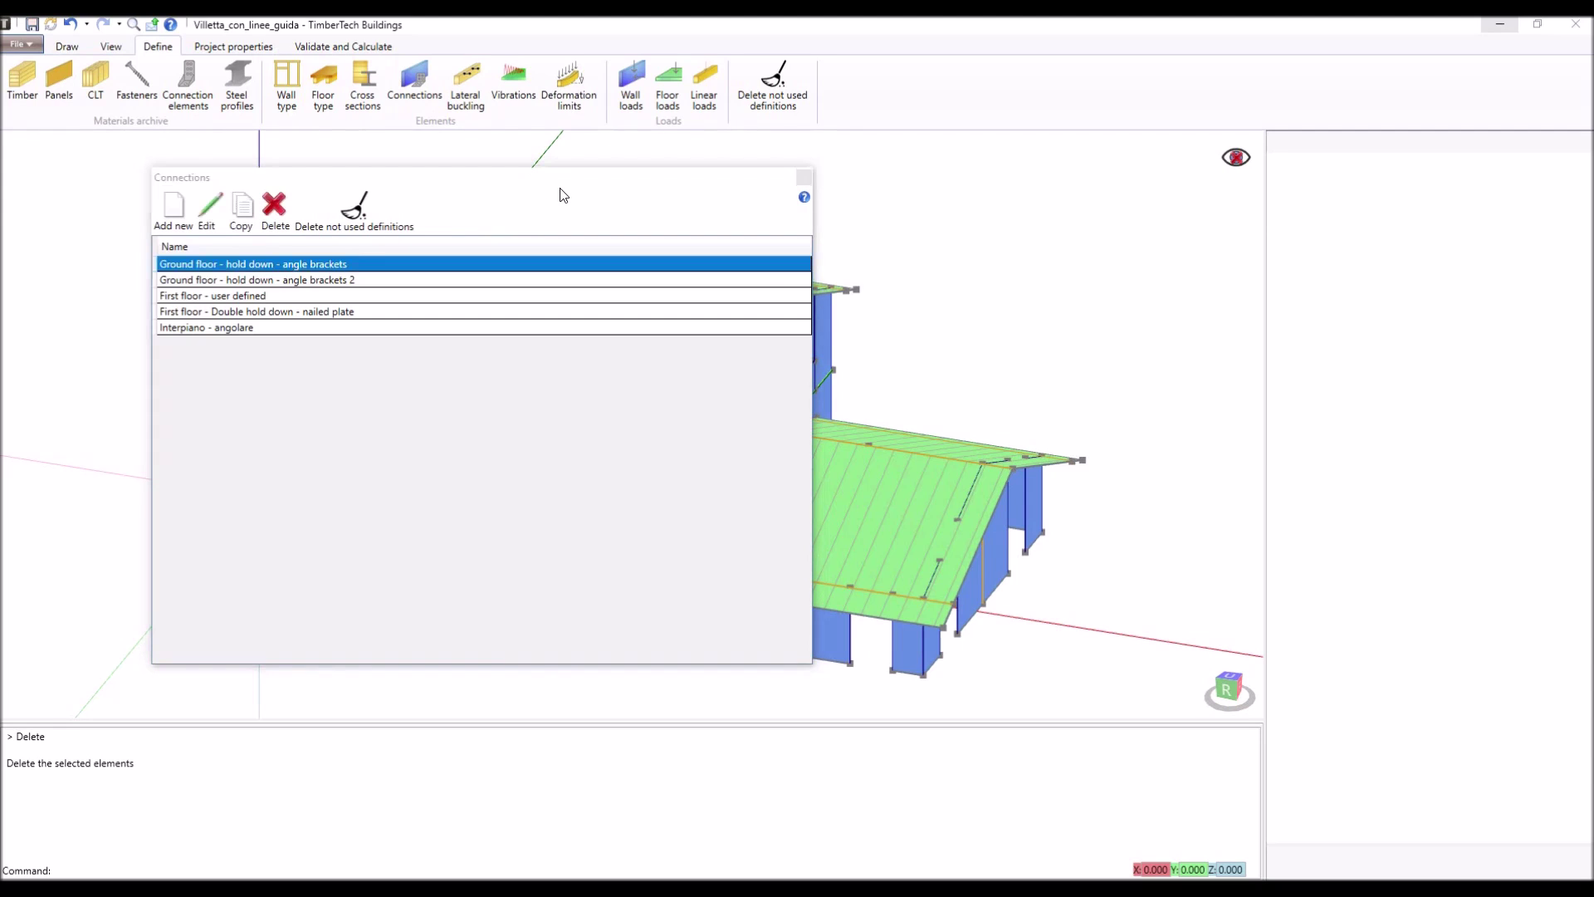
double_click(433, 263)
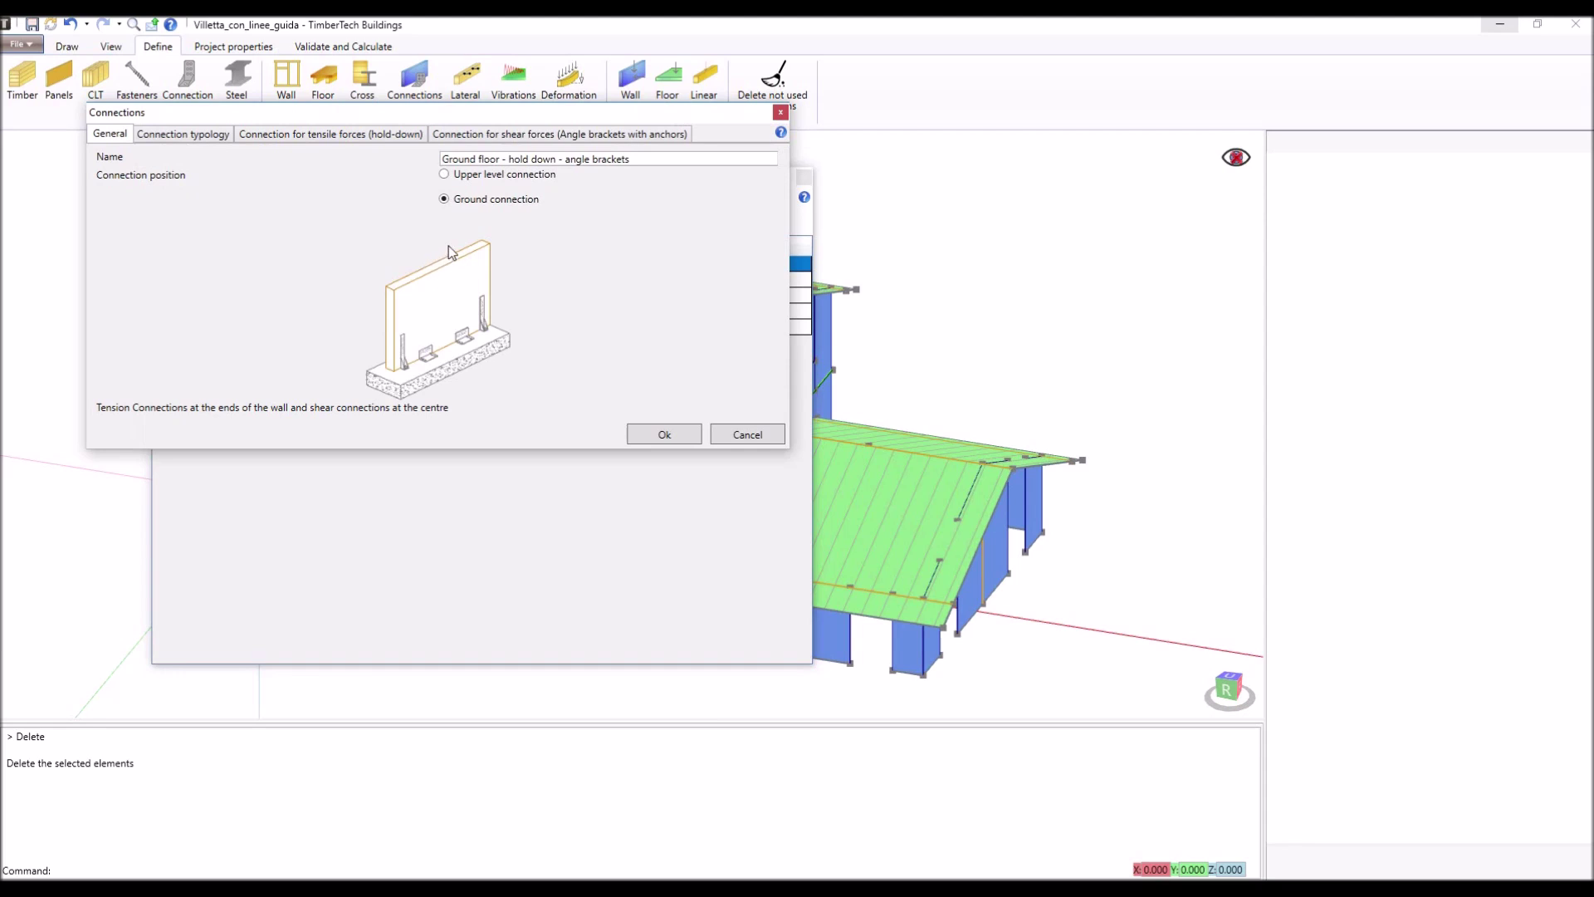
click(487, 176)
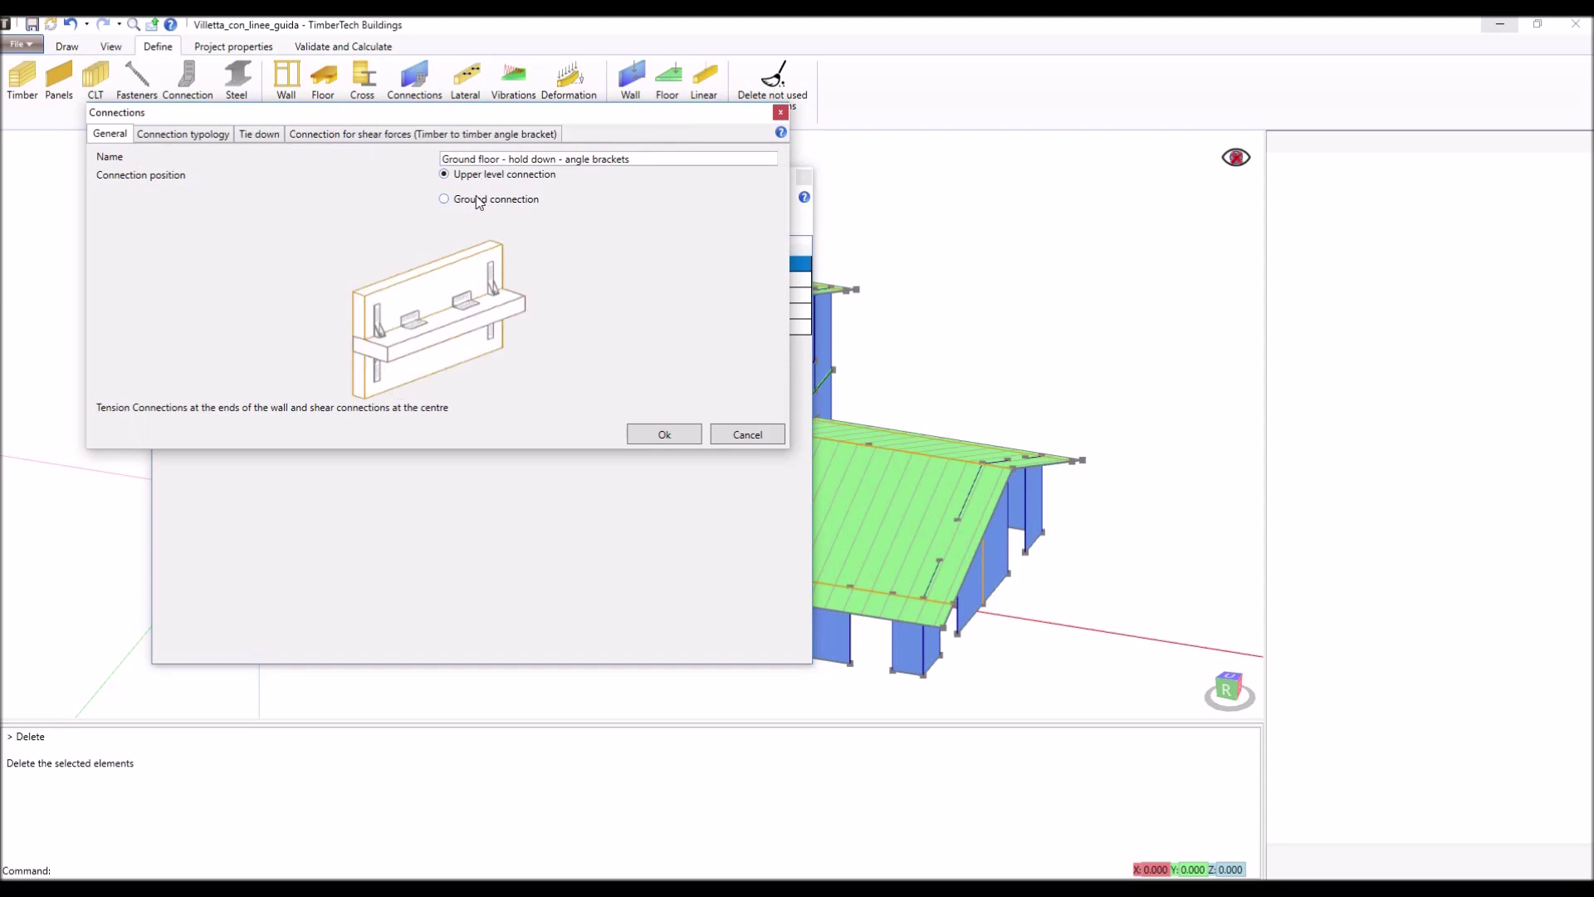
click(480, 200)
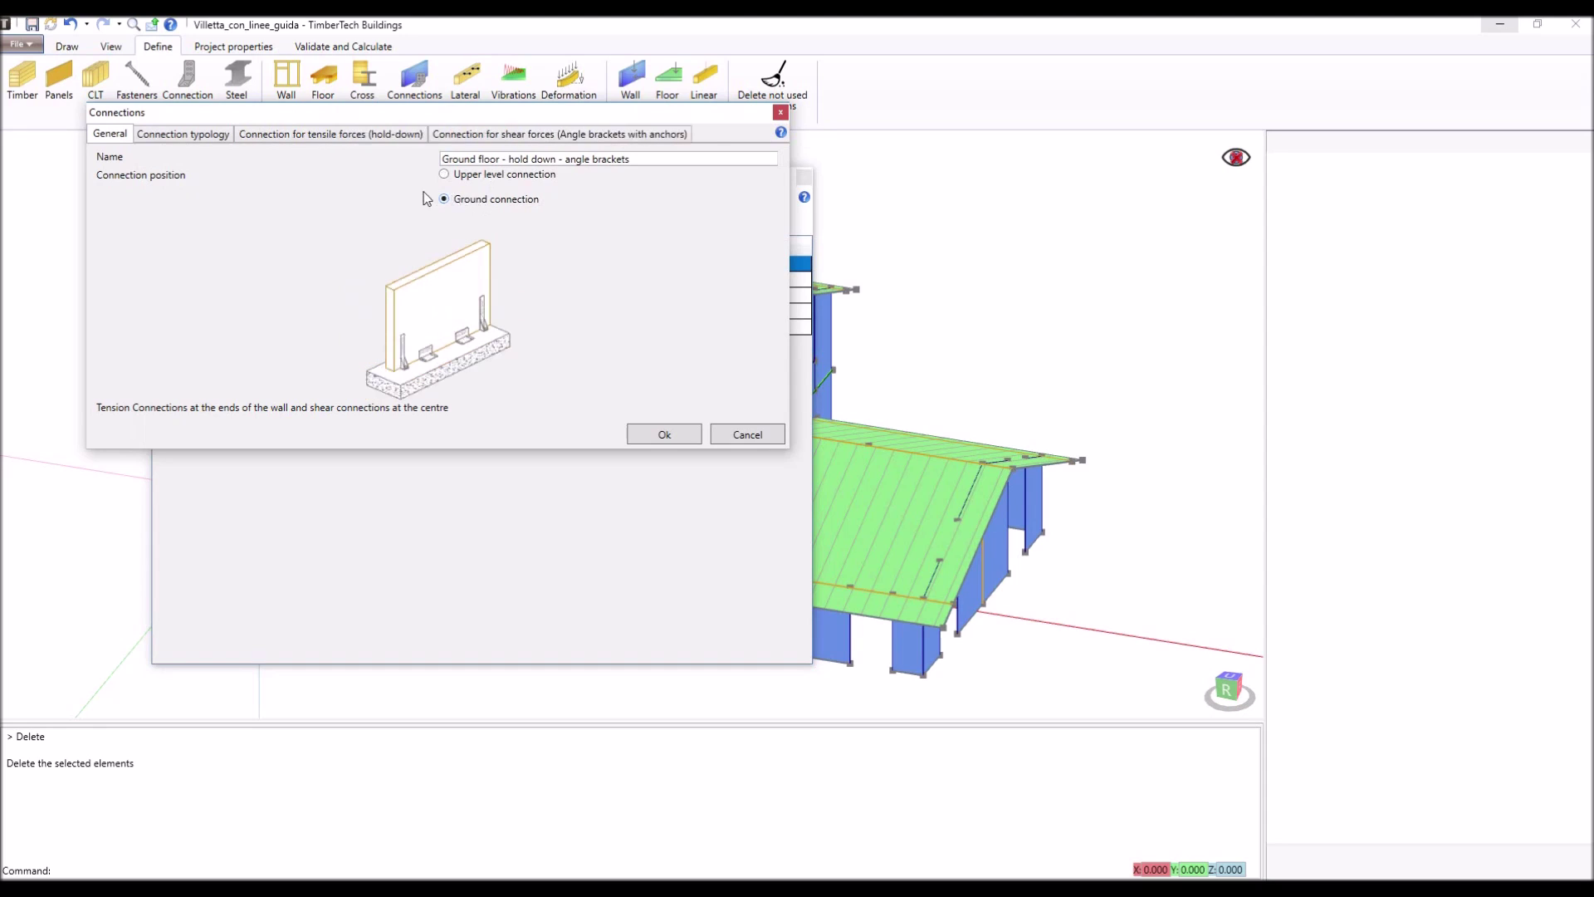
Review the hold-down parameters, then try Timber to concrete tensile plate as tension connection type and examine its parameters.
click(204, 138)
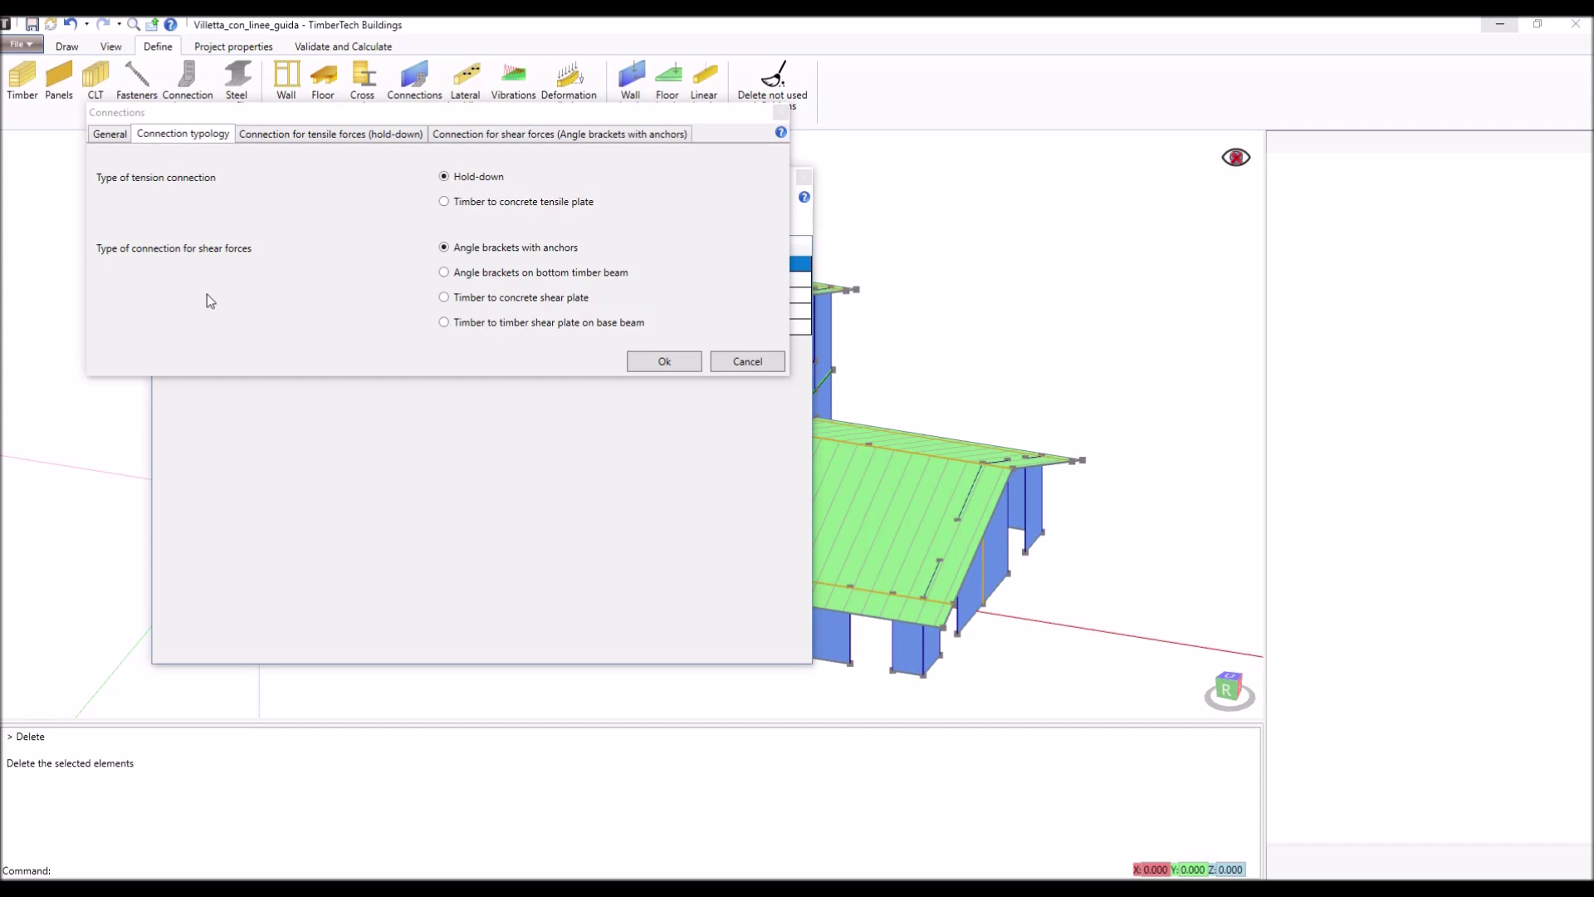
click(371, 133)
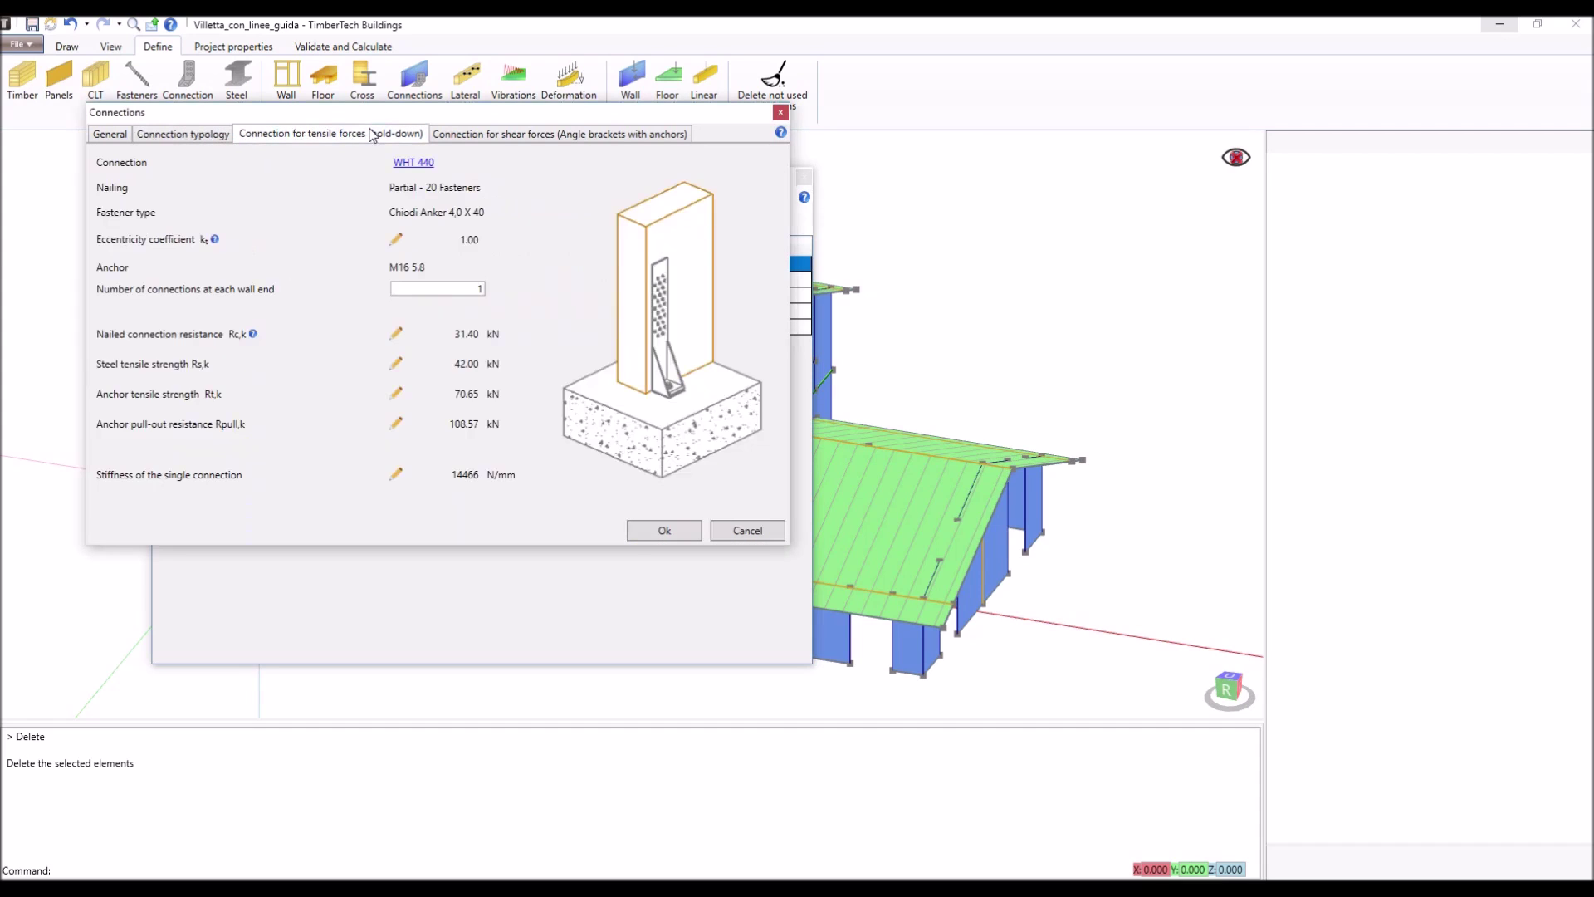
click(189, 134)
click(518, 200)
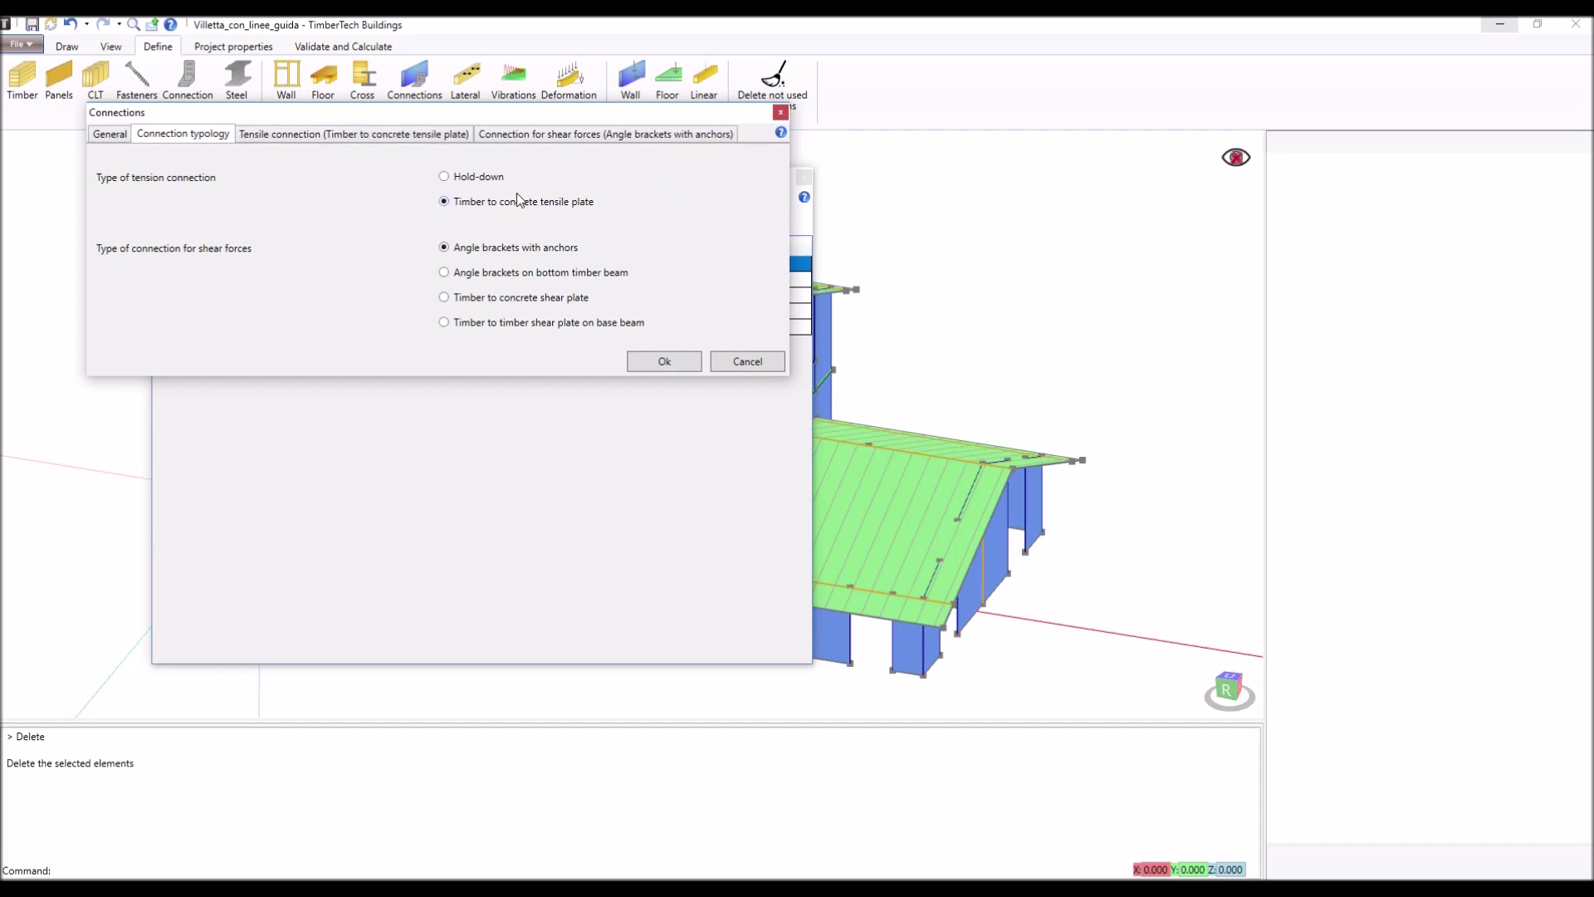
click(394, 134)
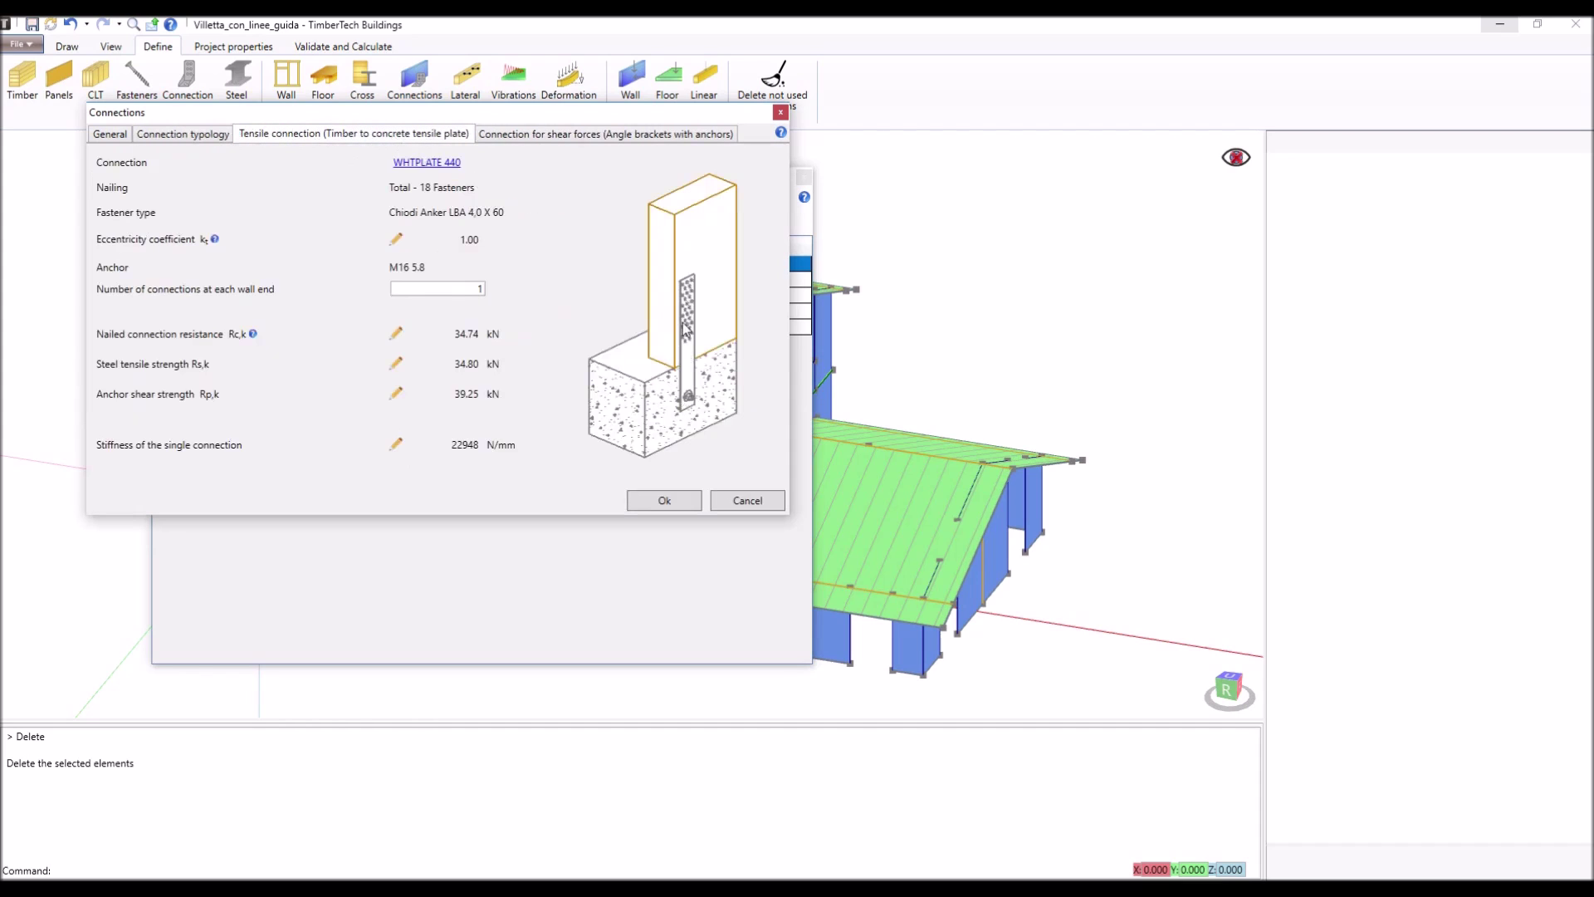
Review the anchored angle bracket parameters, then try Angle brackets on bottom timber beam as shear connection type and examine its parameters.
click(218, 138)
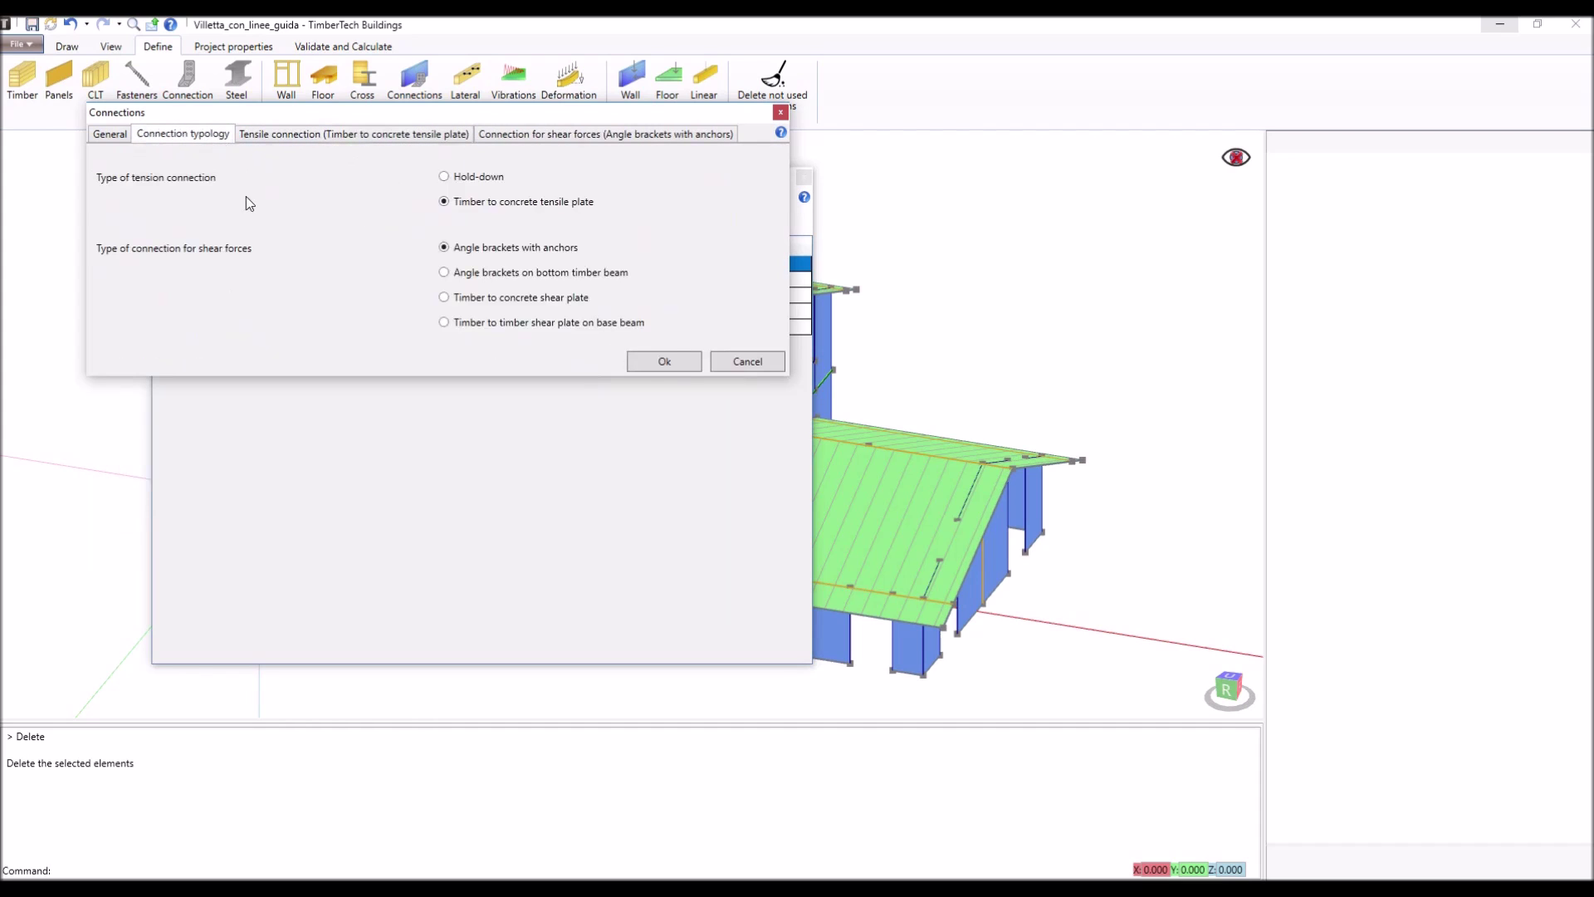
click(587, 134)
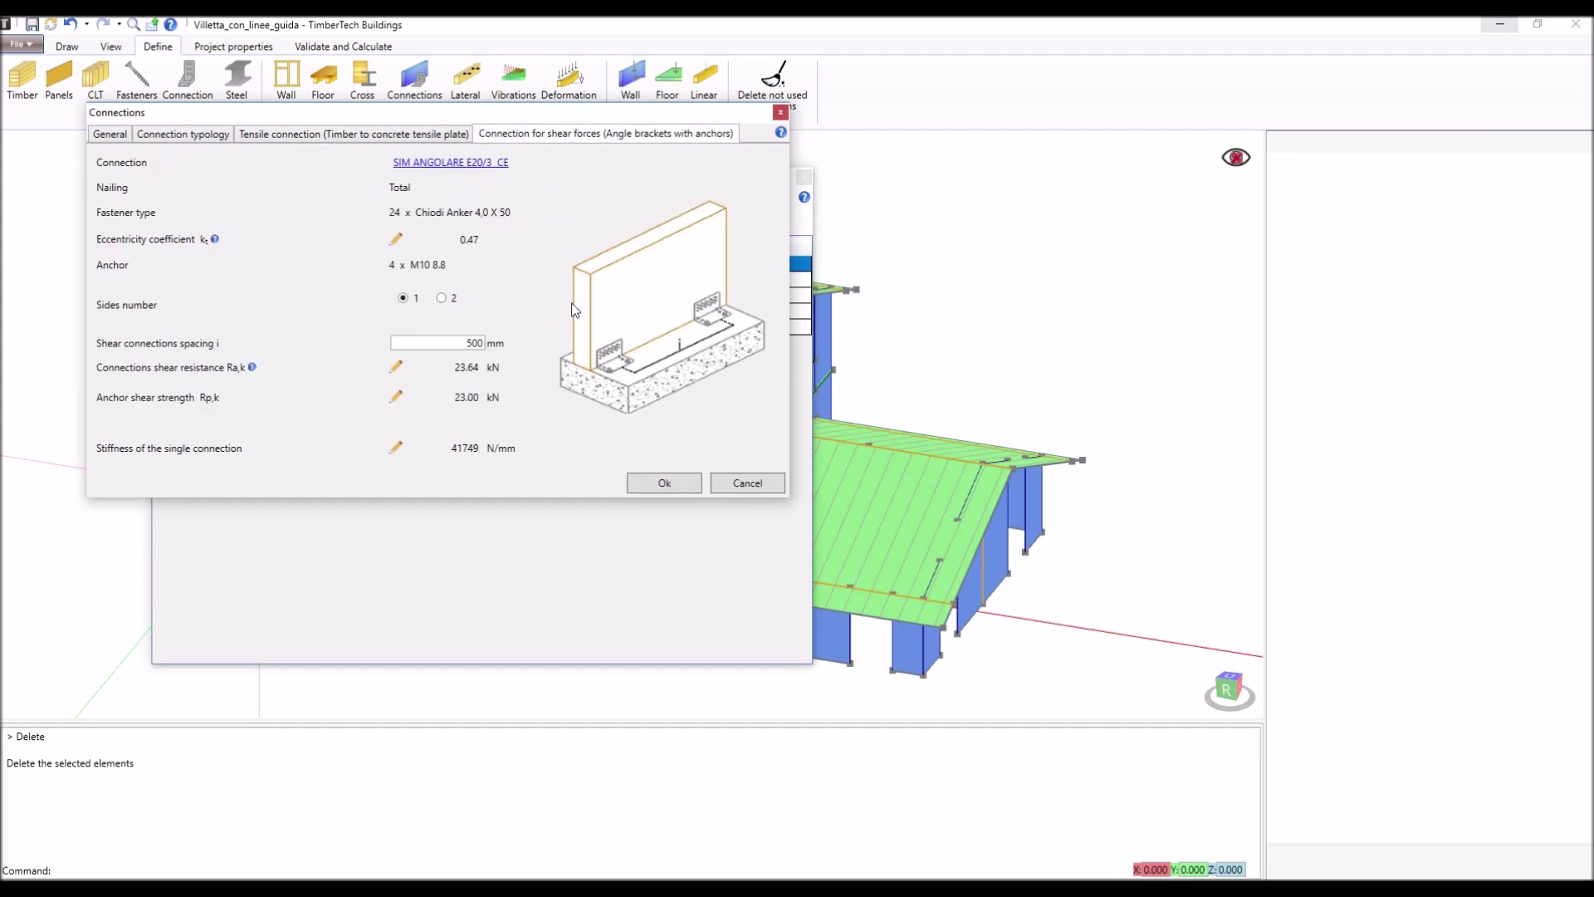
click(202, 136)
click(486, 276)
click(554, 137)
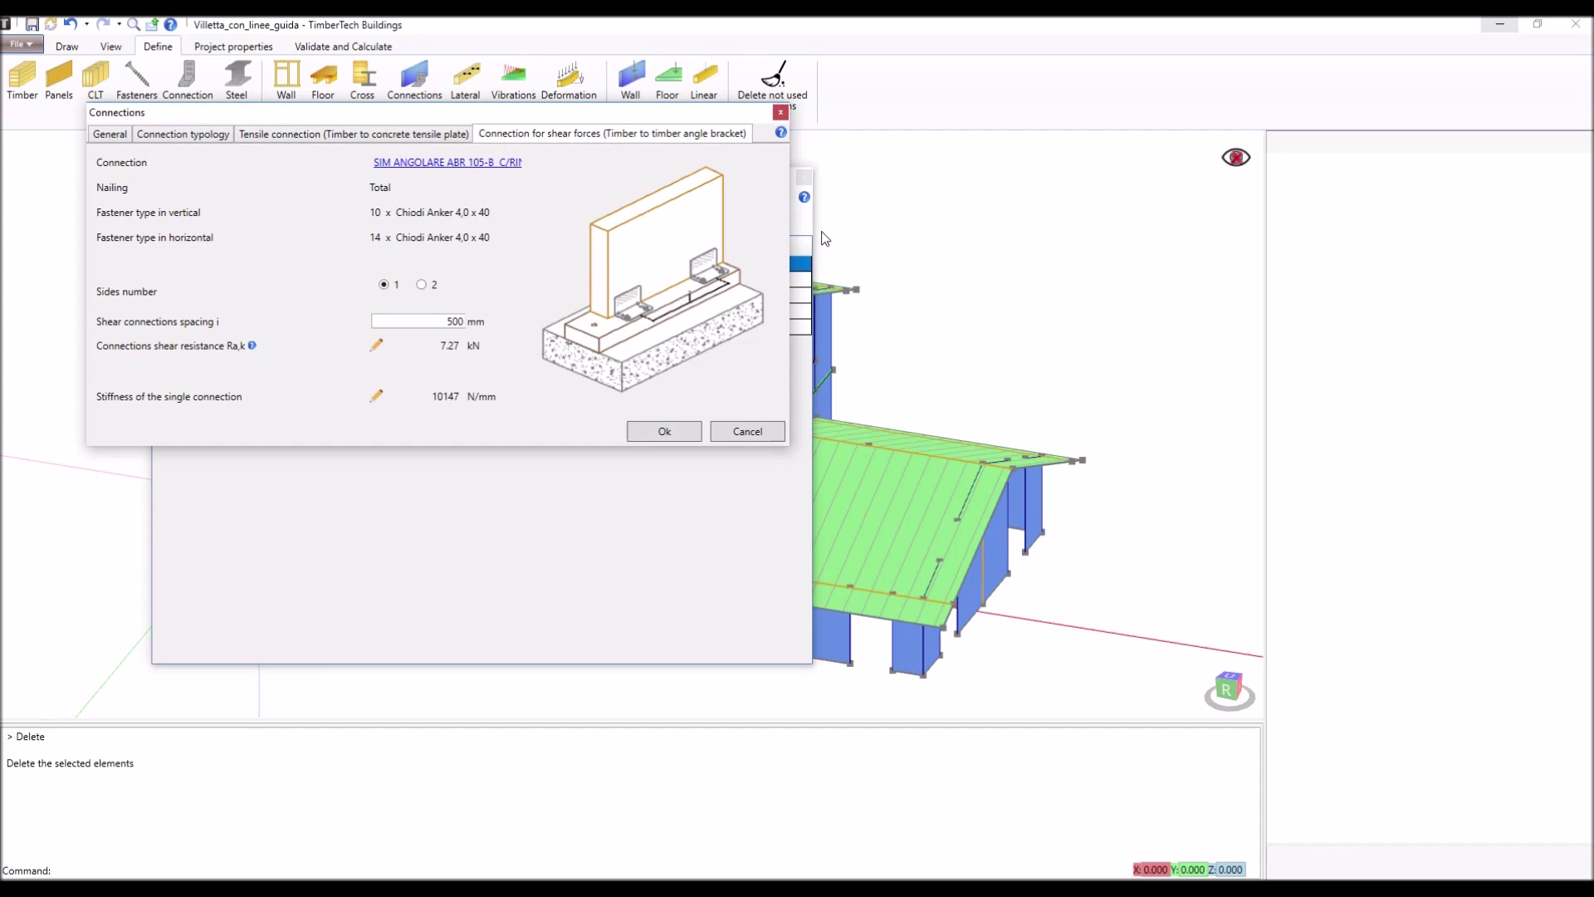
Try Timber to concrete shear plate and Timber to timber shear plate on base beam as shear types, examining the parameters of each.
click(211, 136)
click(480, 295)
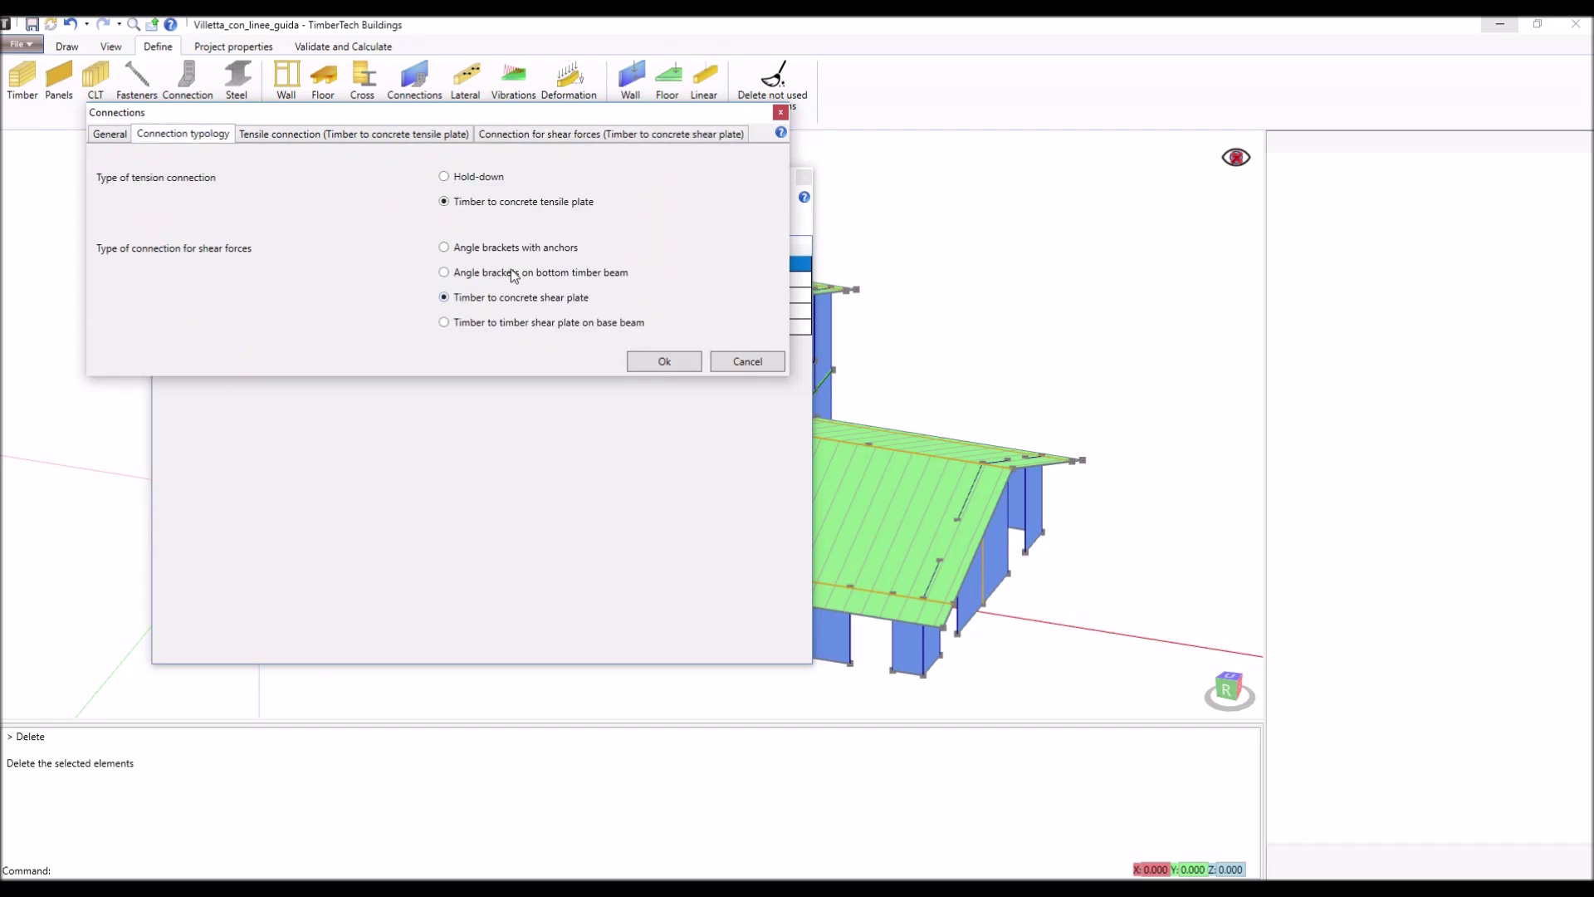
click(599, 135)
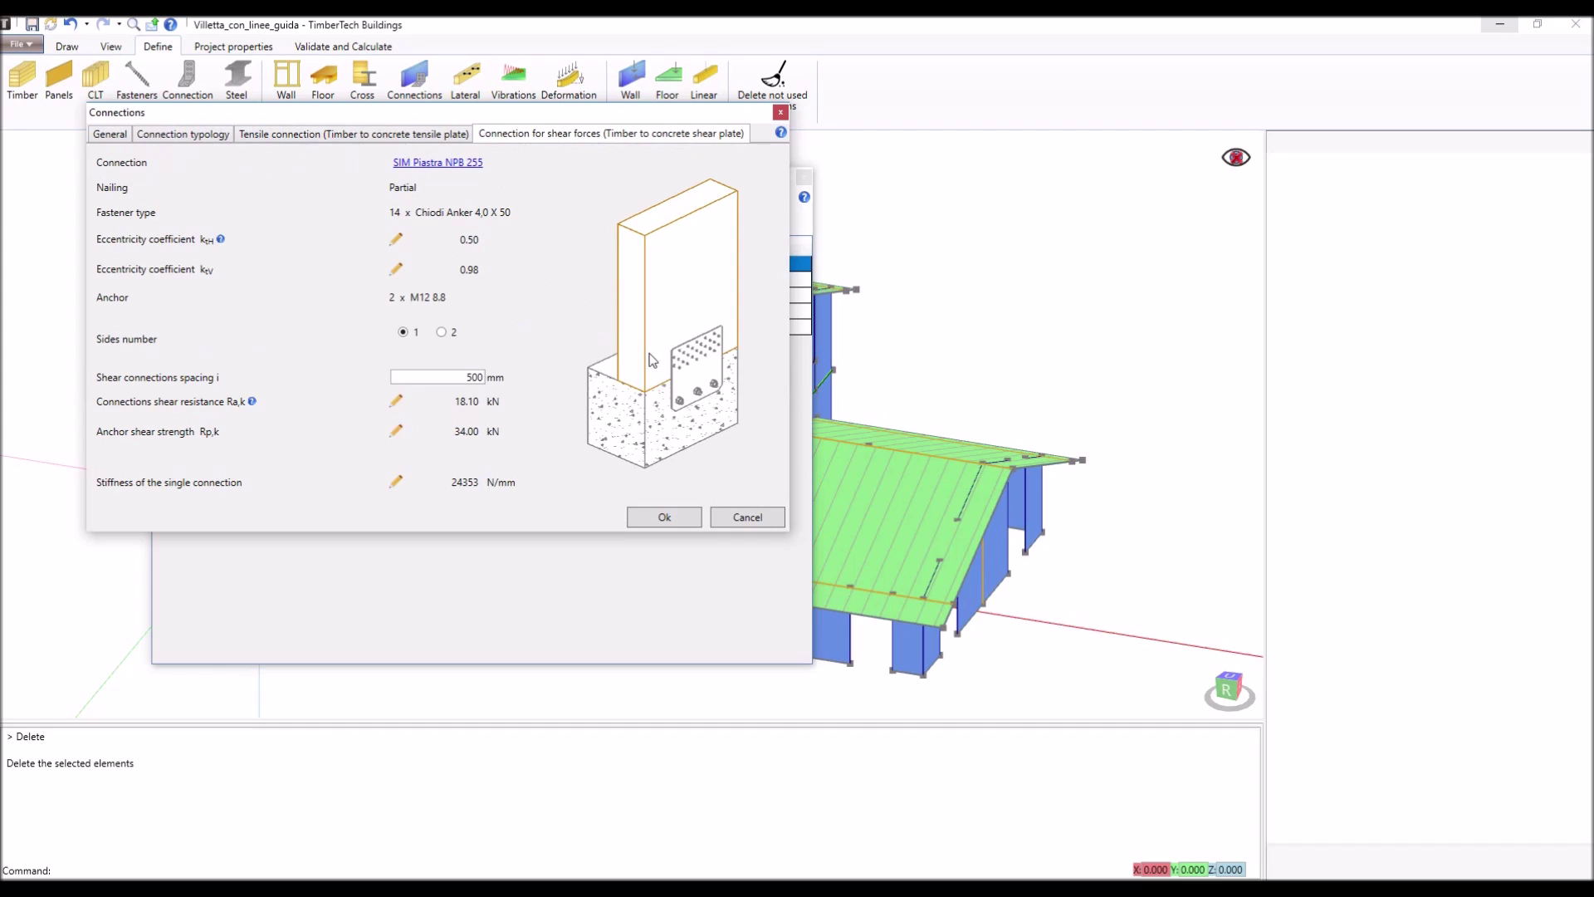
click(218, 136)
click(478, 321)
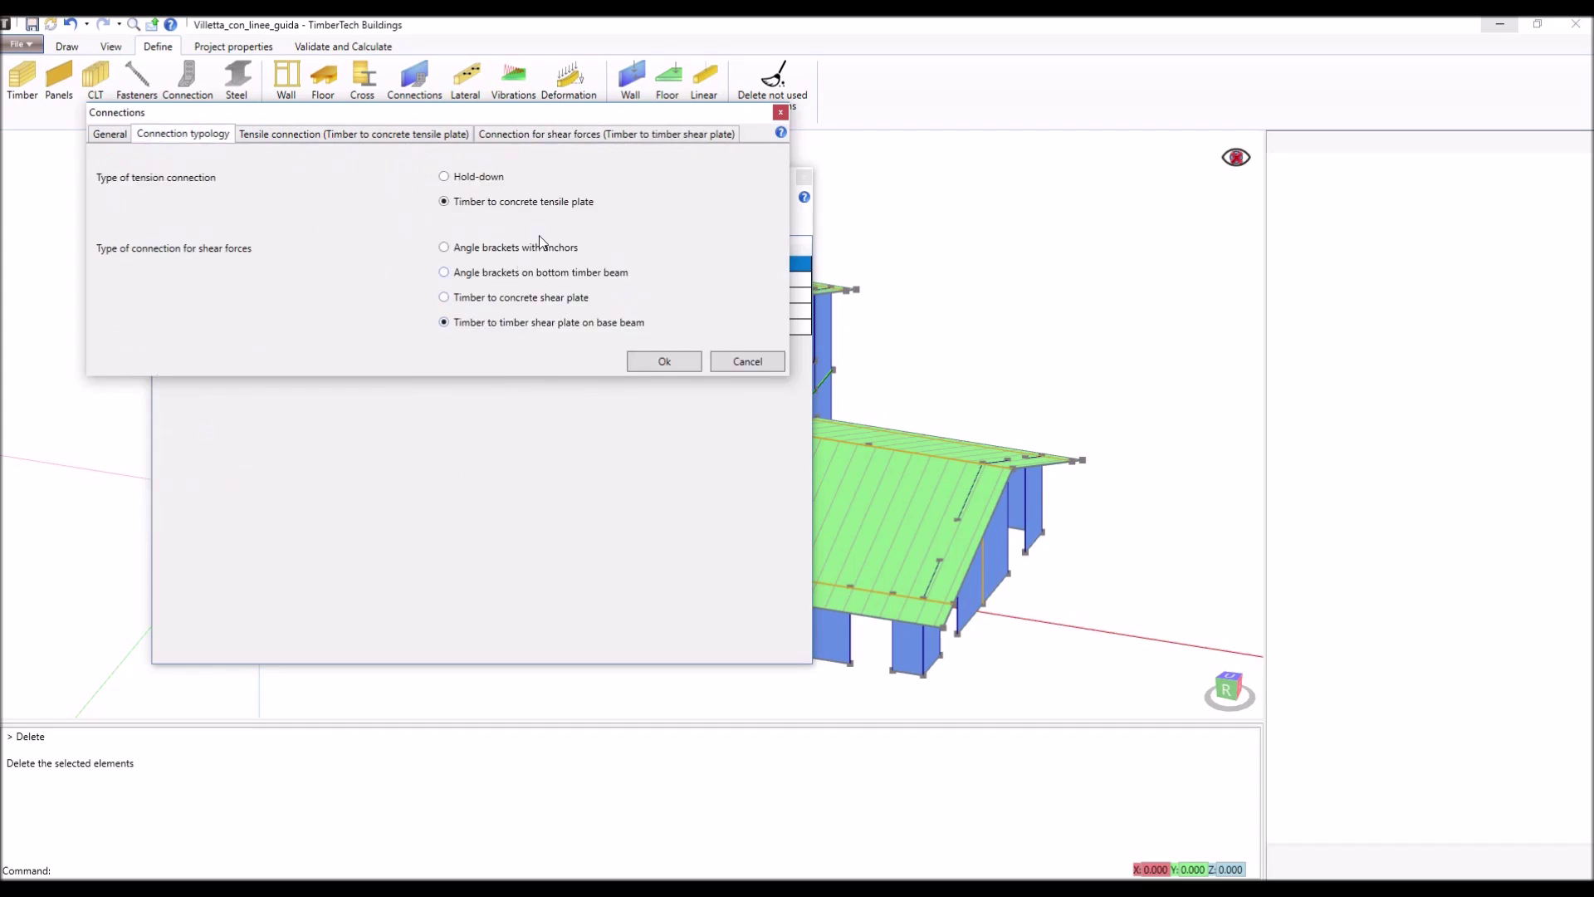
click(614, 142)
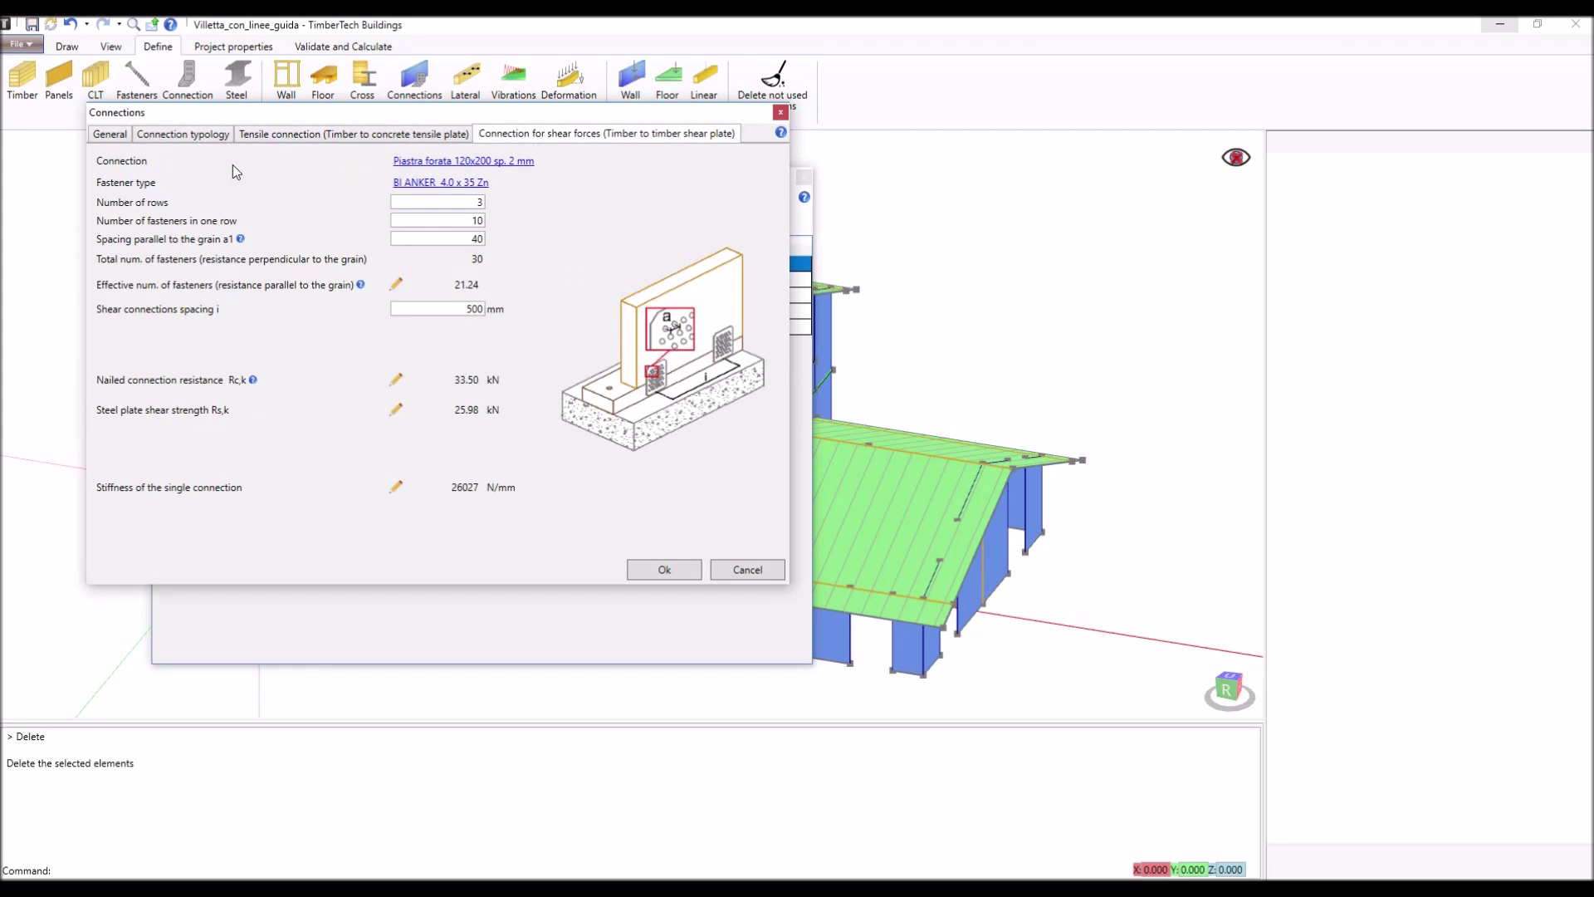
Switch the type of tension connection back to Hold-down and examine its tensile force parameters.
click(205, 136)
click(454, 178)
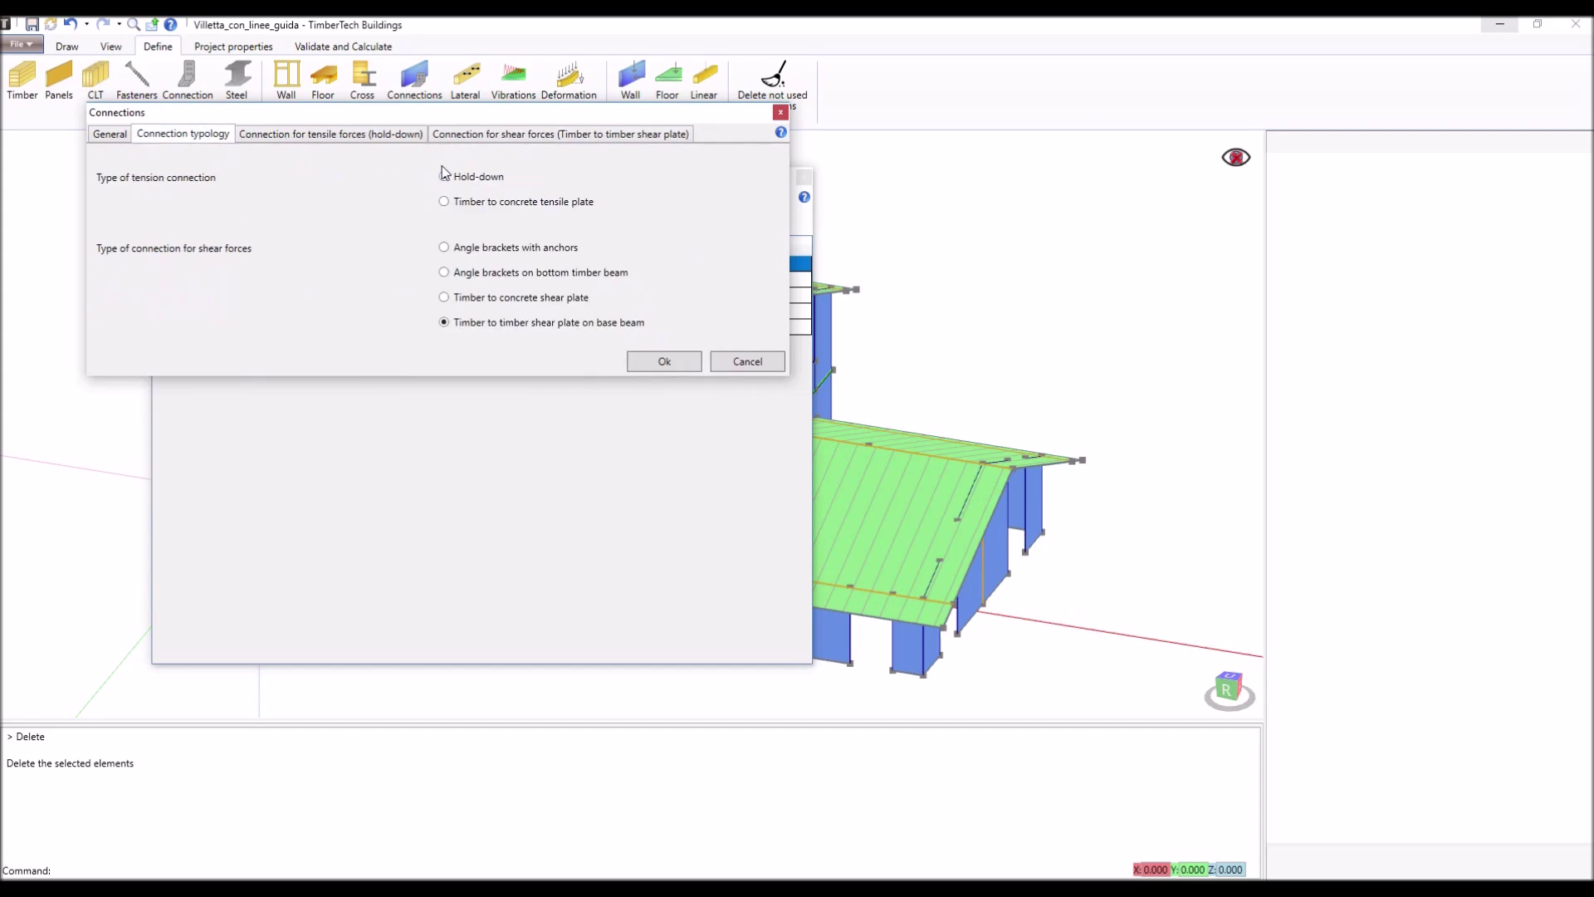
click(378, 136)
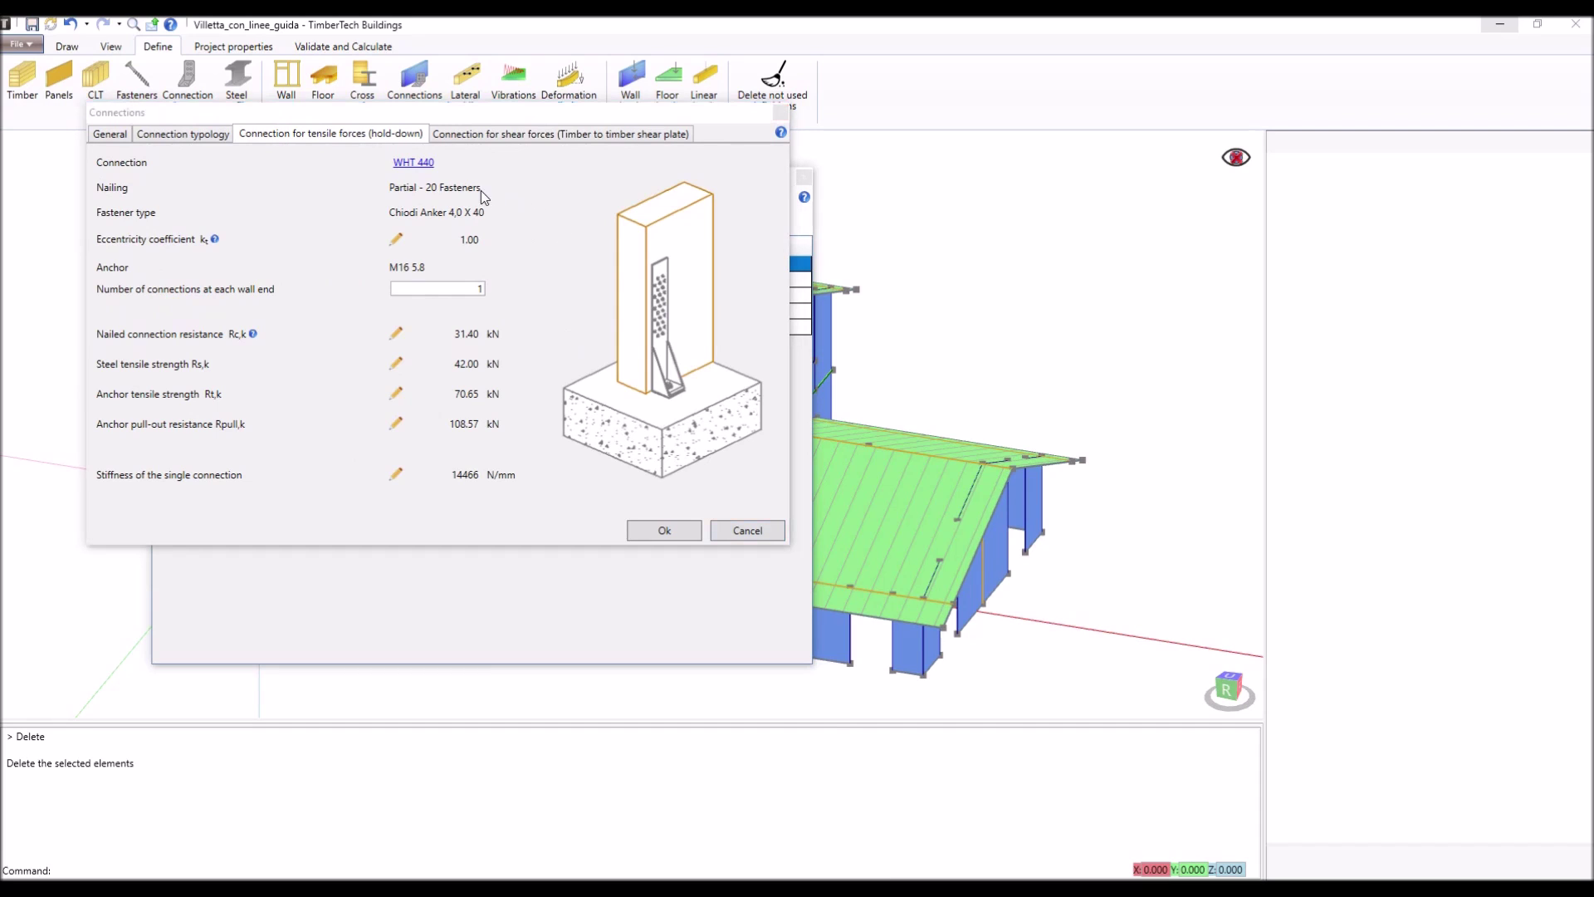
Browse the hold-down catalogue for the tensile connection and leave it without choosing another product.
click(413, 163)
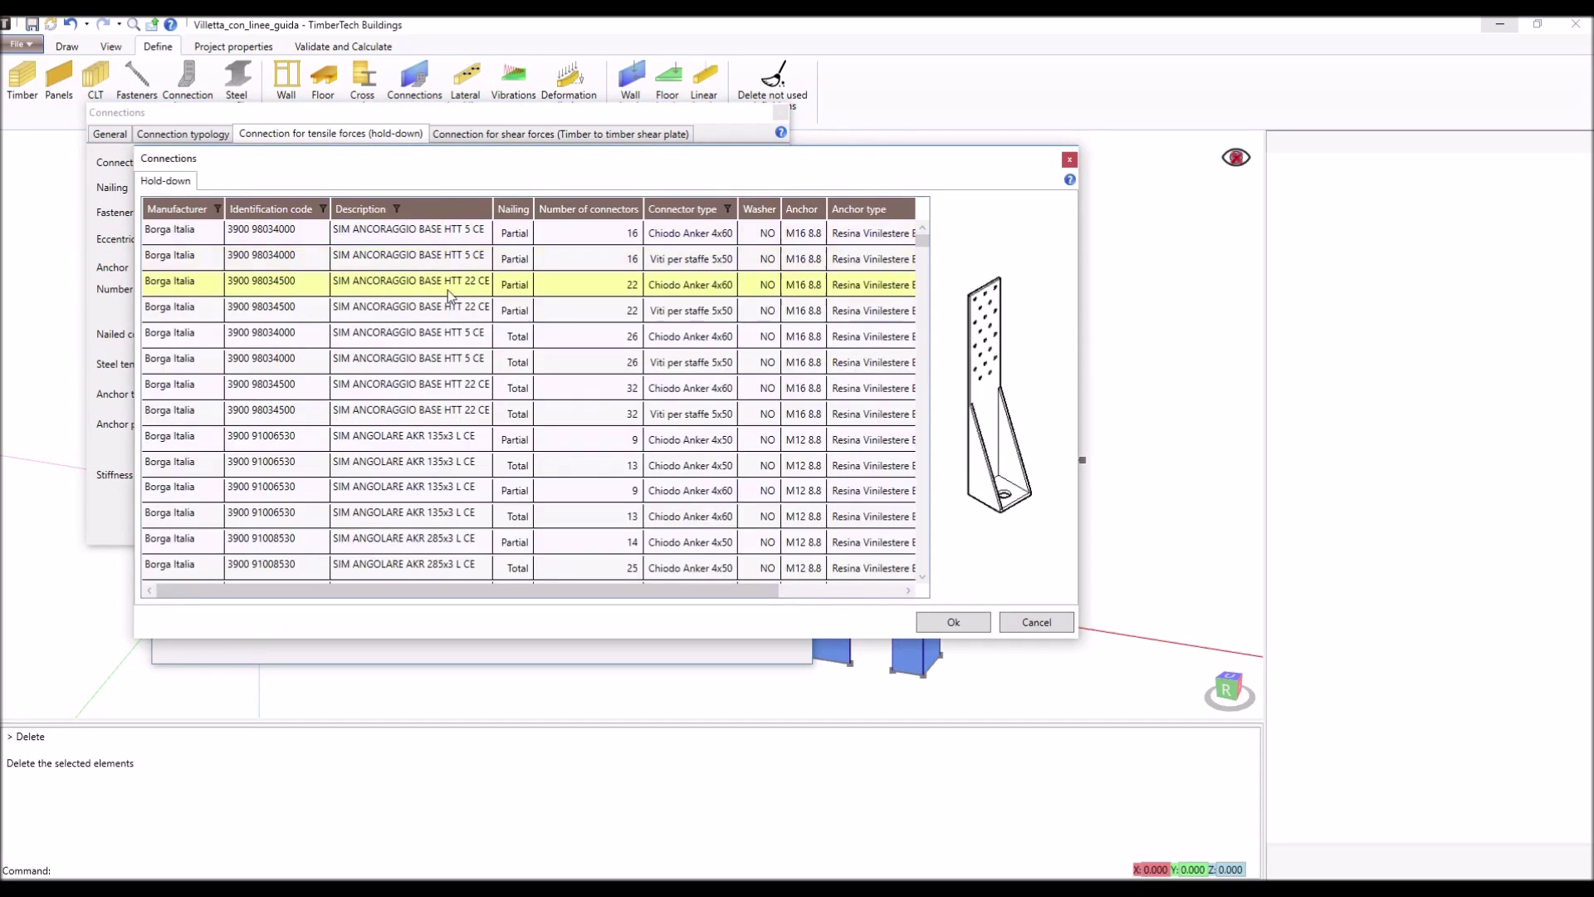
click(452, 365)
scroll(452, 381, up, 3)
scroll(452, 380, down, 6)
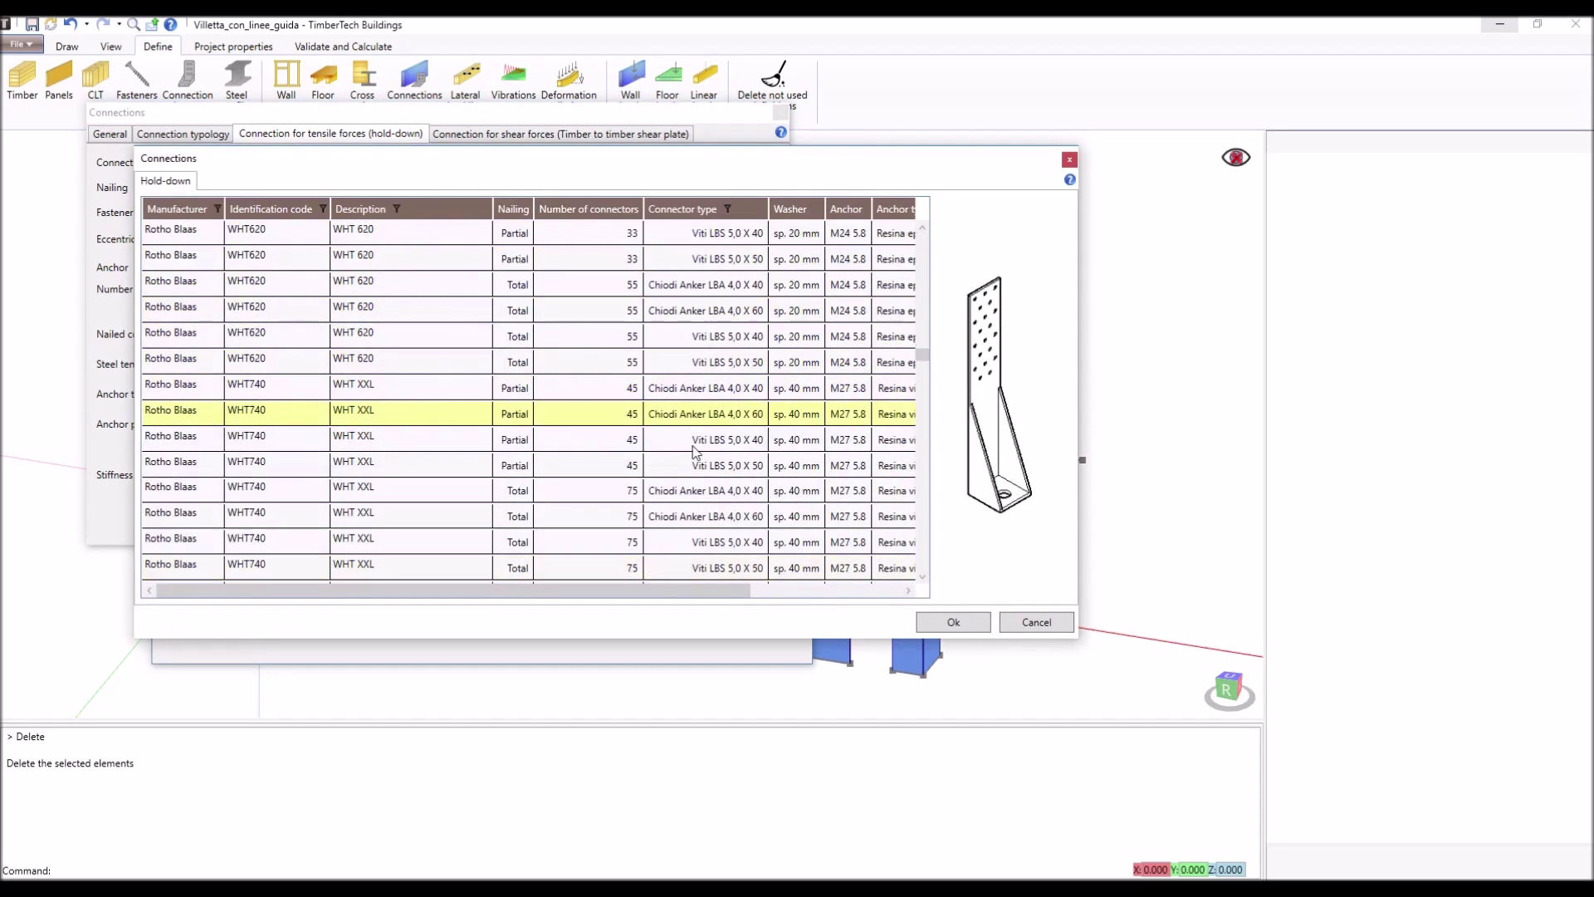
click(1035, 622)
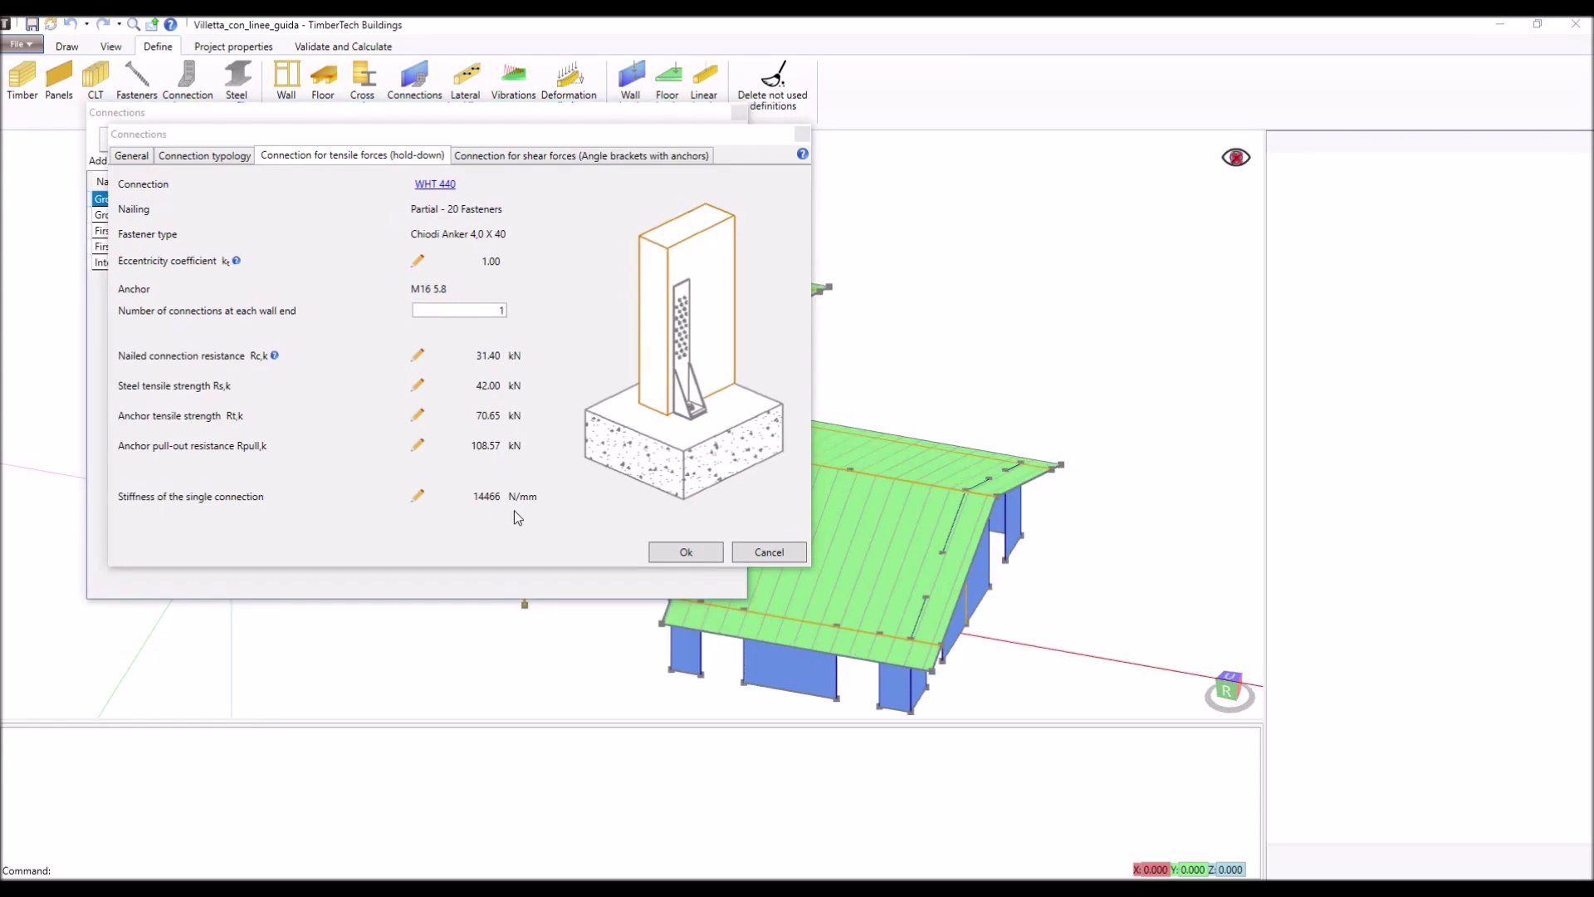
Set the hold-down's number of connections at each wall end to 2 and override the nailed connection resistance Rc,k with 50 kN.
click(496, 312)
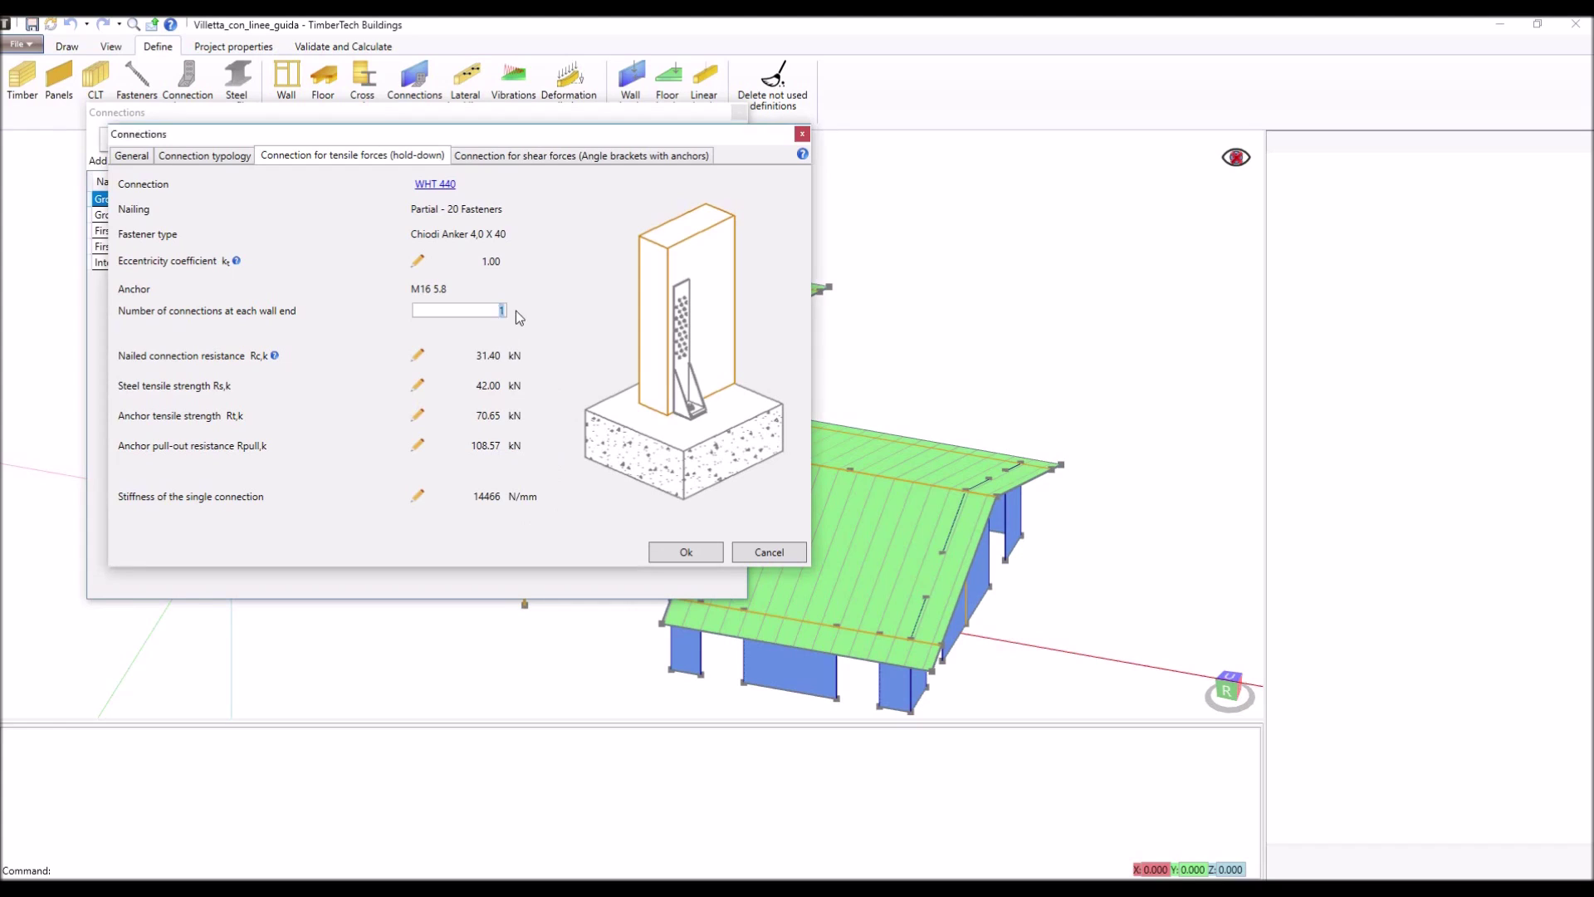
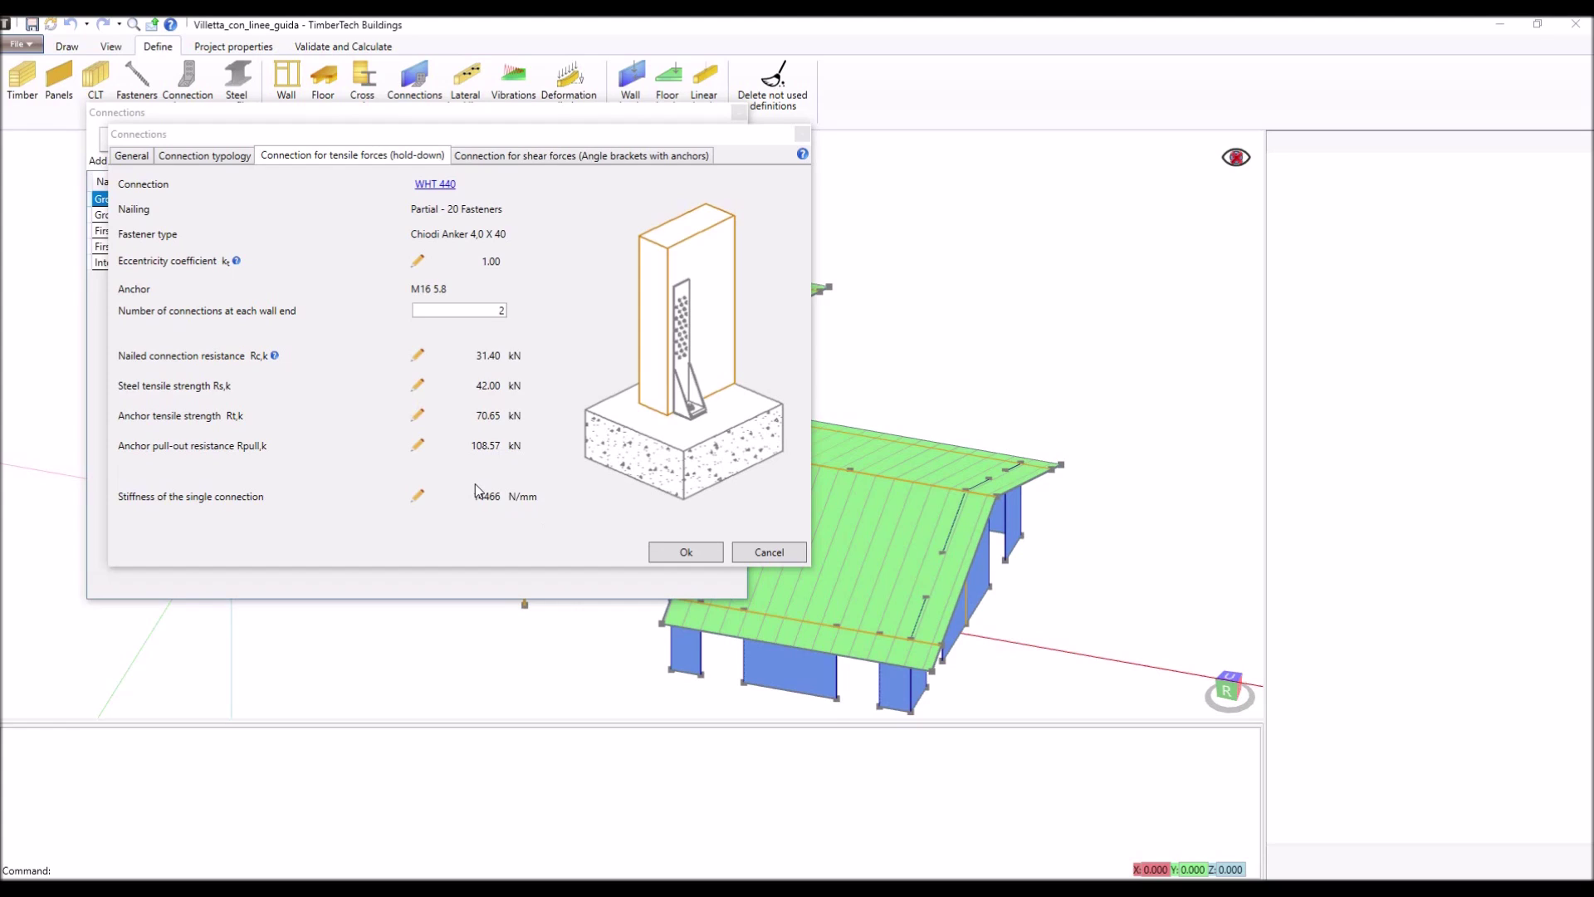
click(419, 355)
drag(461, 355, 568, 357)
text(50)
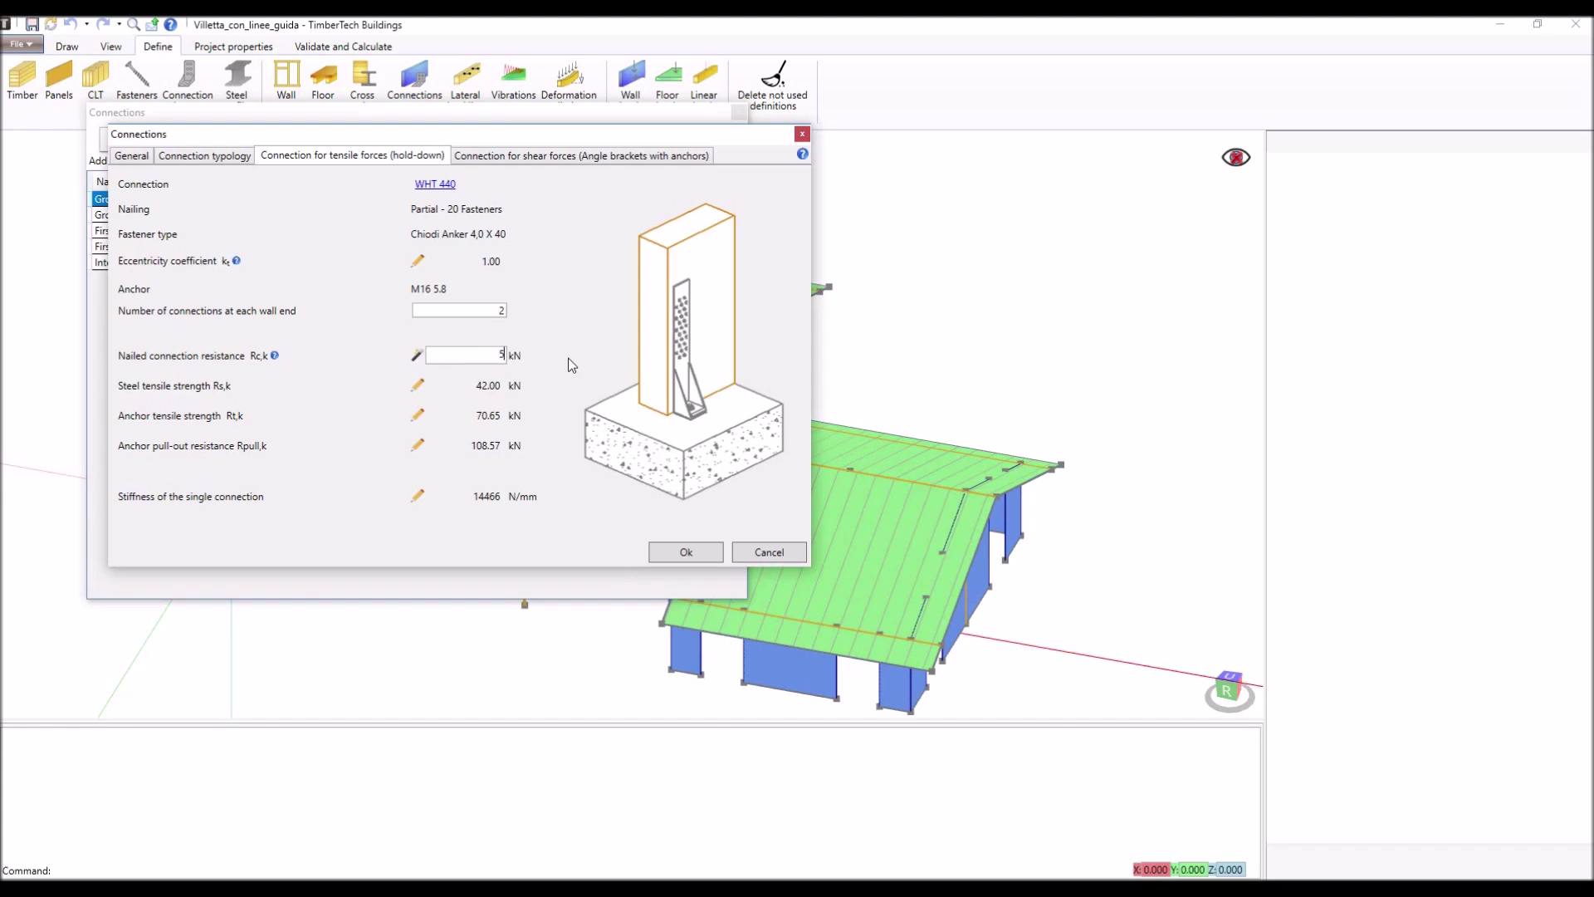
Override the stiffness of the single hold-down connection with 16000 N/mm.
click(418, 496)
drag(453, 495, 556, 508)
text(16000)
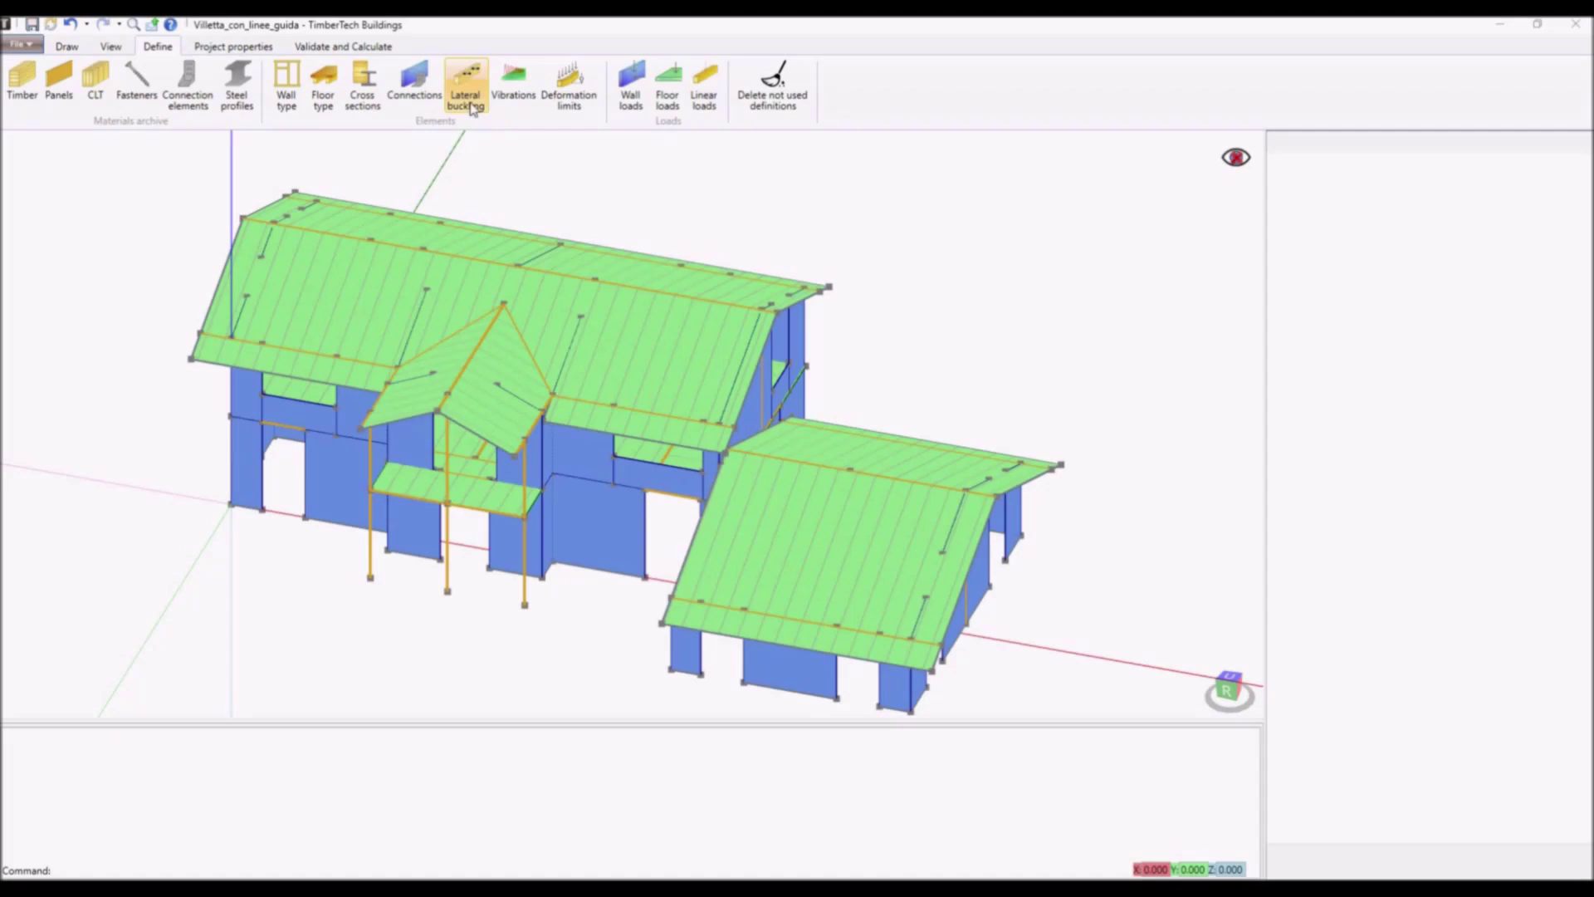
Start a lateral buckling definition for timber beams and examine its load application point and upper restraint options without saving it.
click(467, 88)
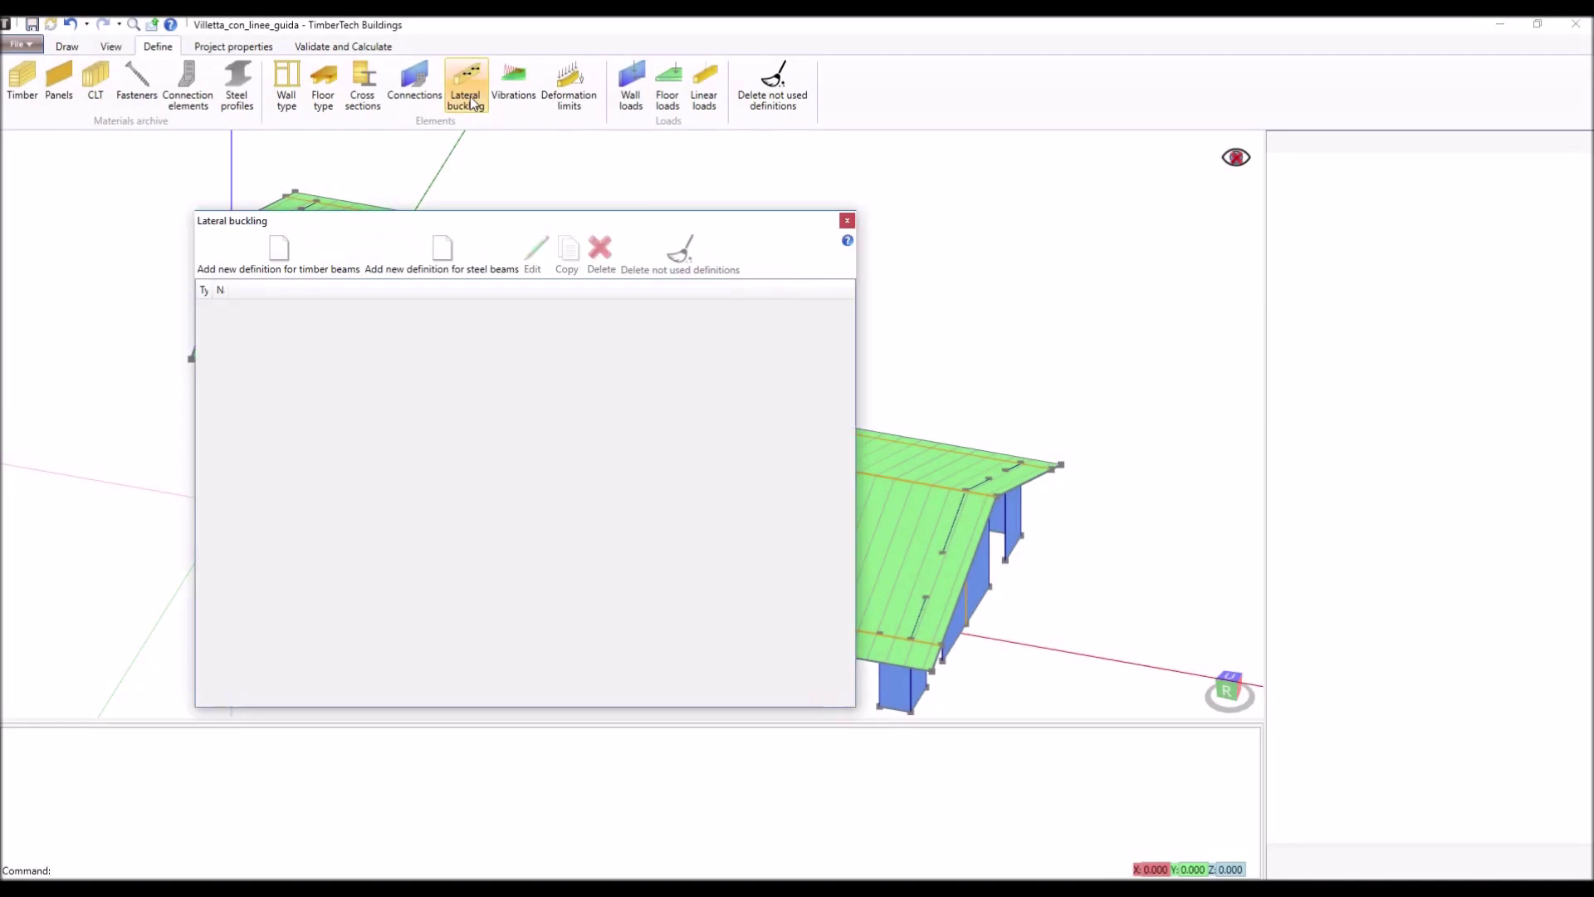
click(293, 256)
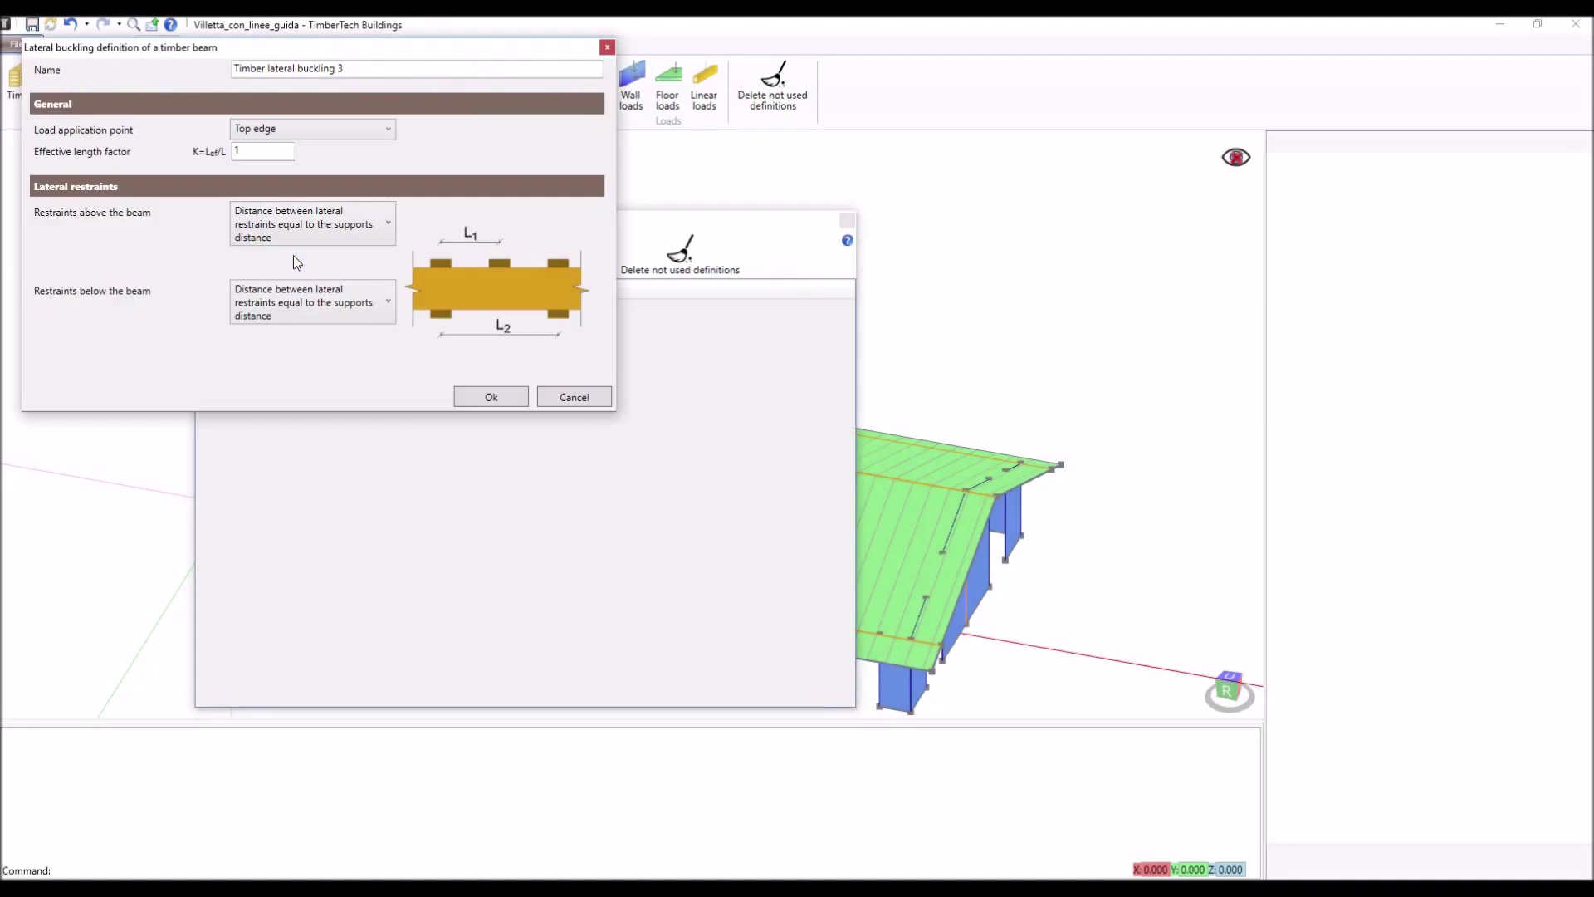
click(321, 130)
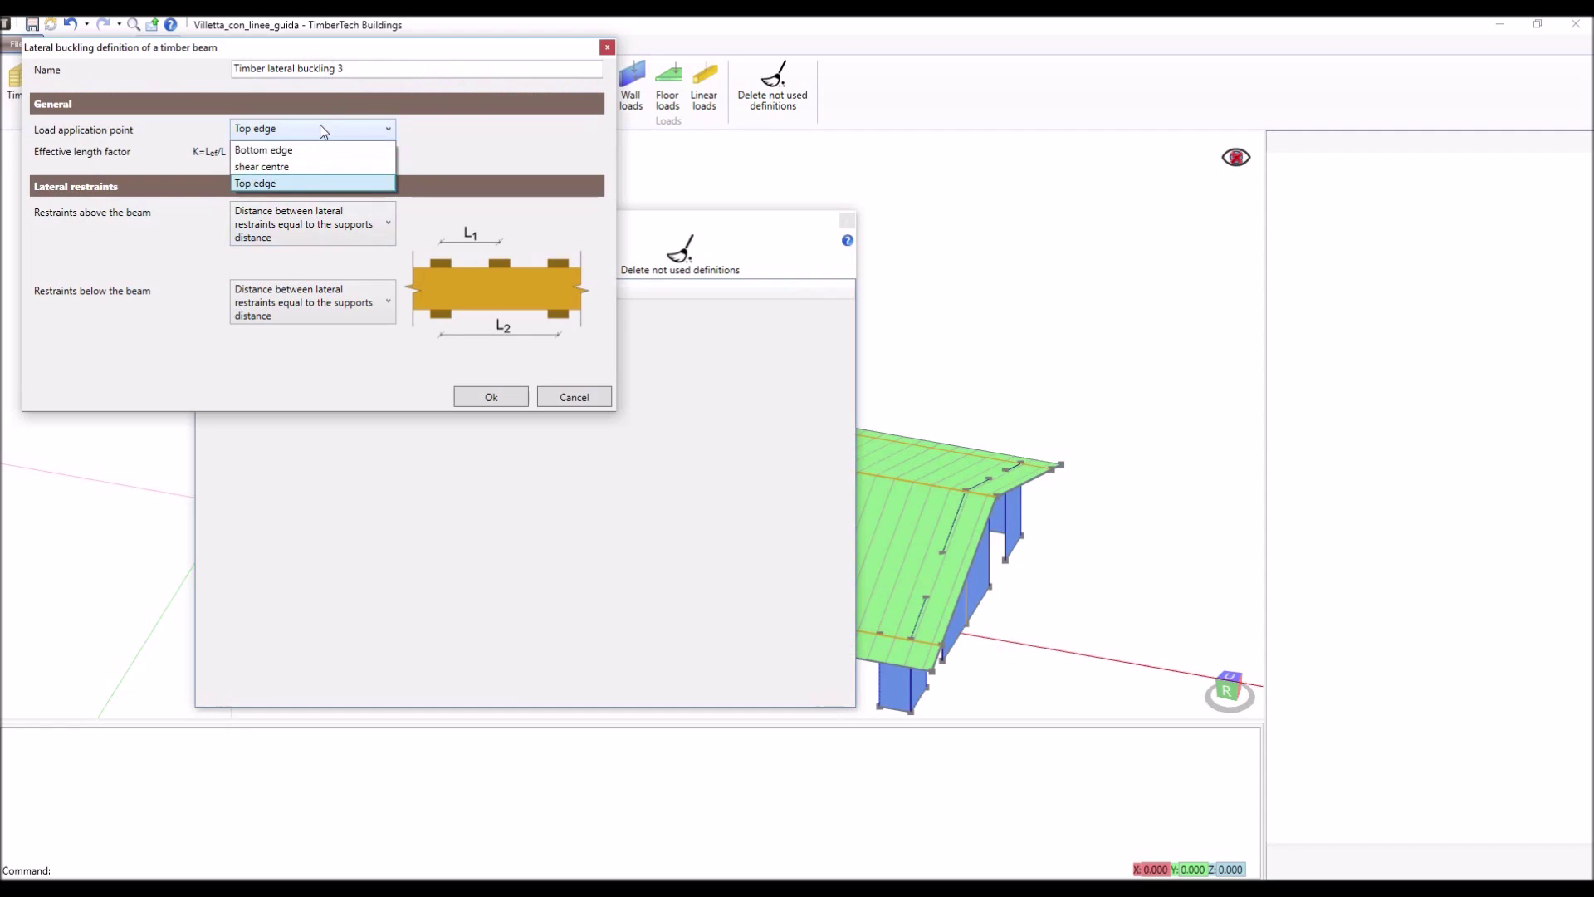
click(321, 129)
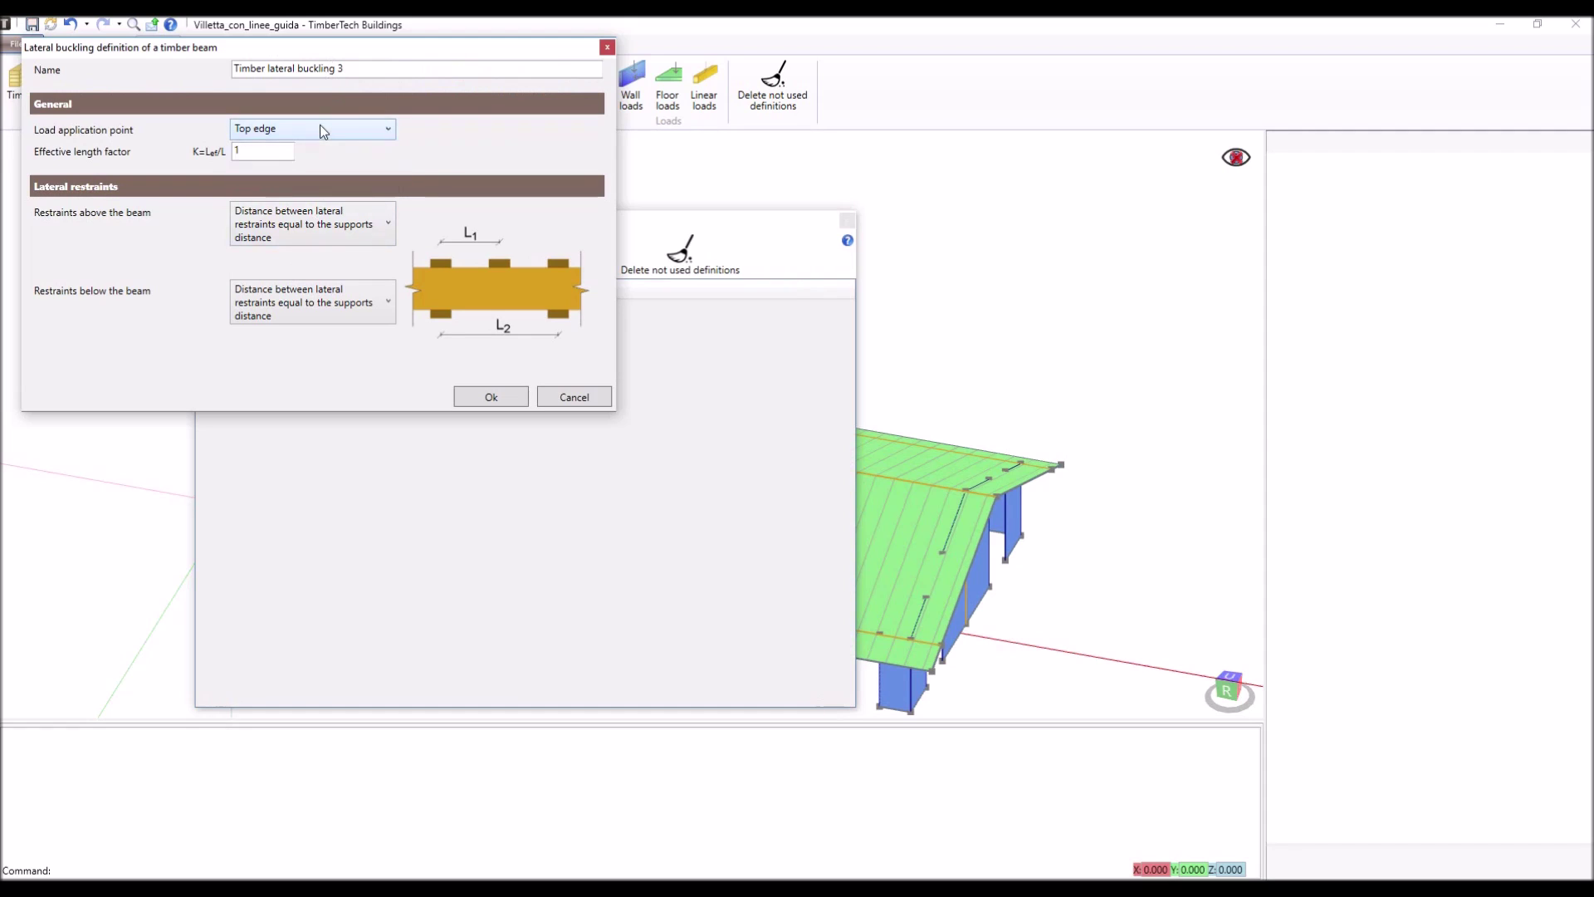
click(366, 229)
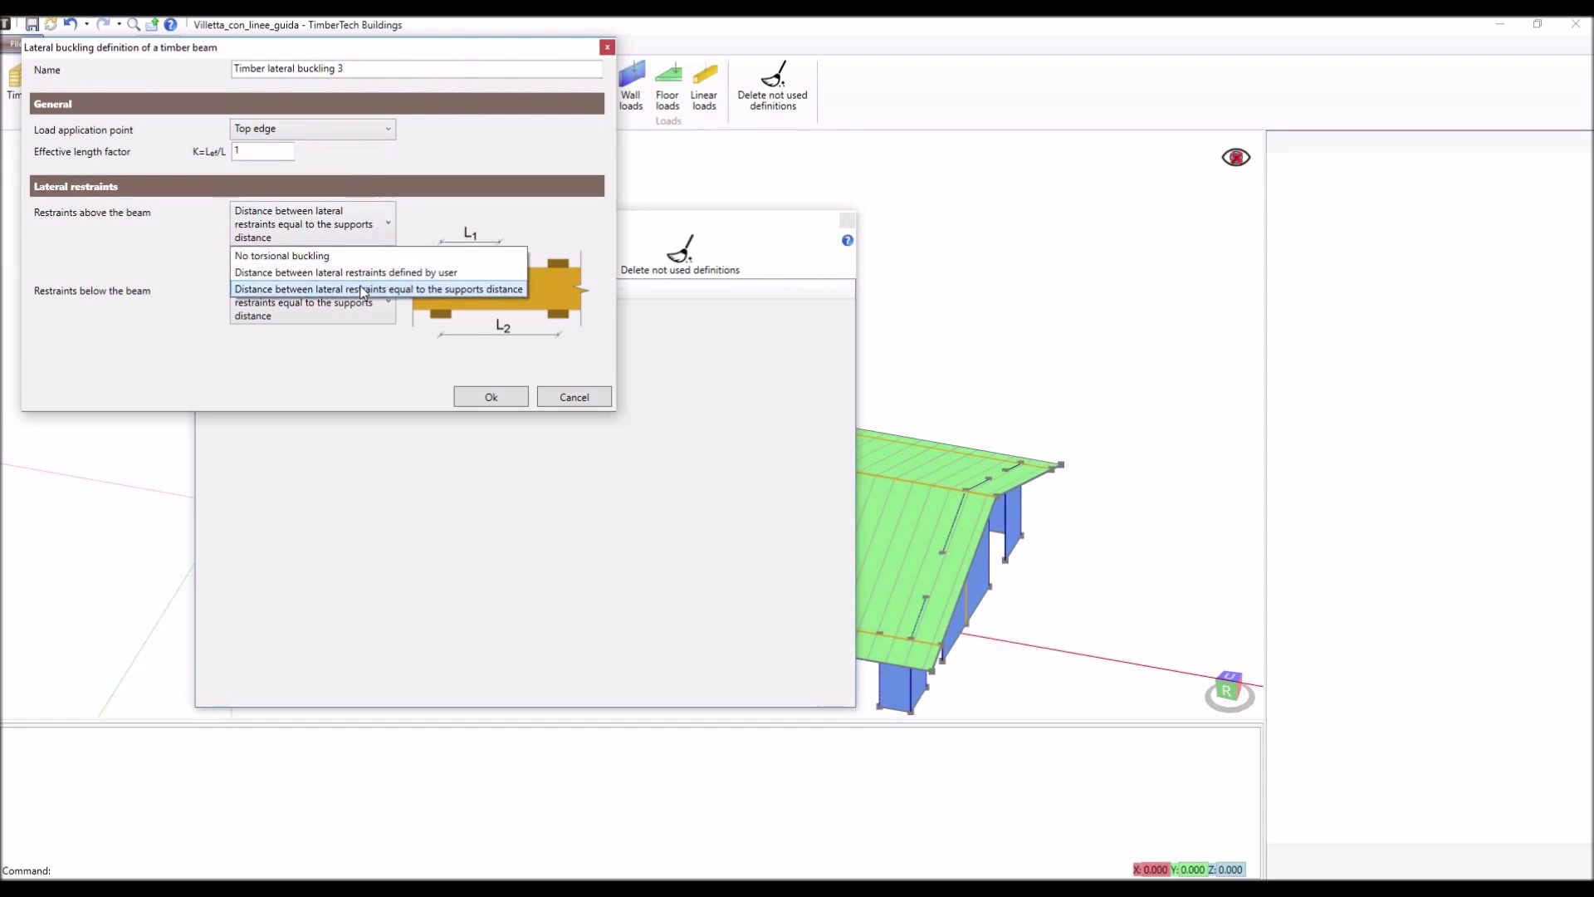
click(370, 240)
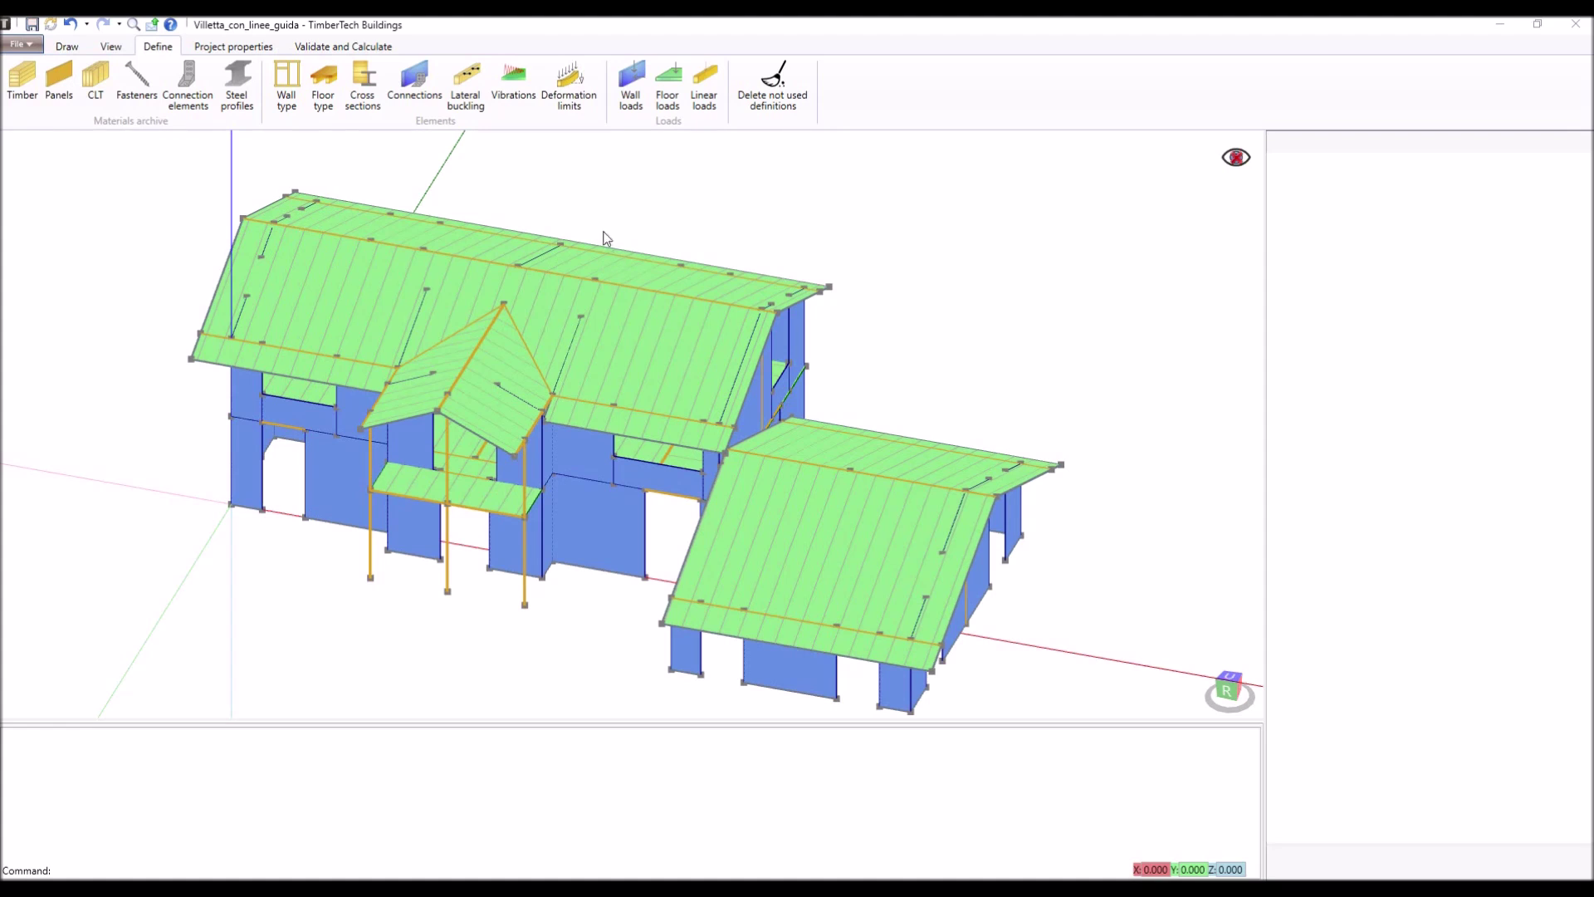
Examine the performance level options of a new floor vibration definition, and view the list of deformation limit definitions.
click(520, 86)
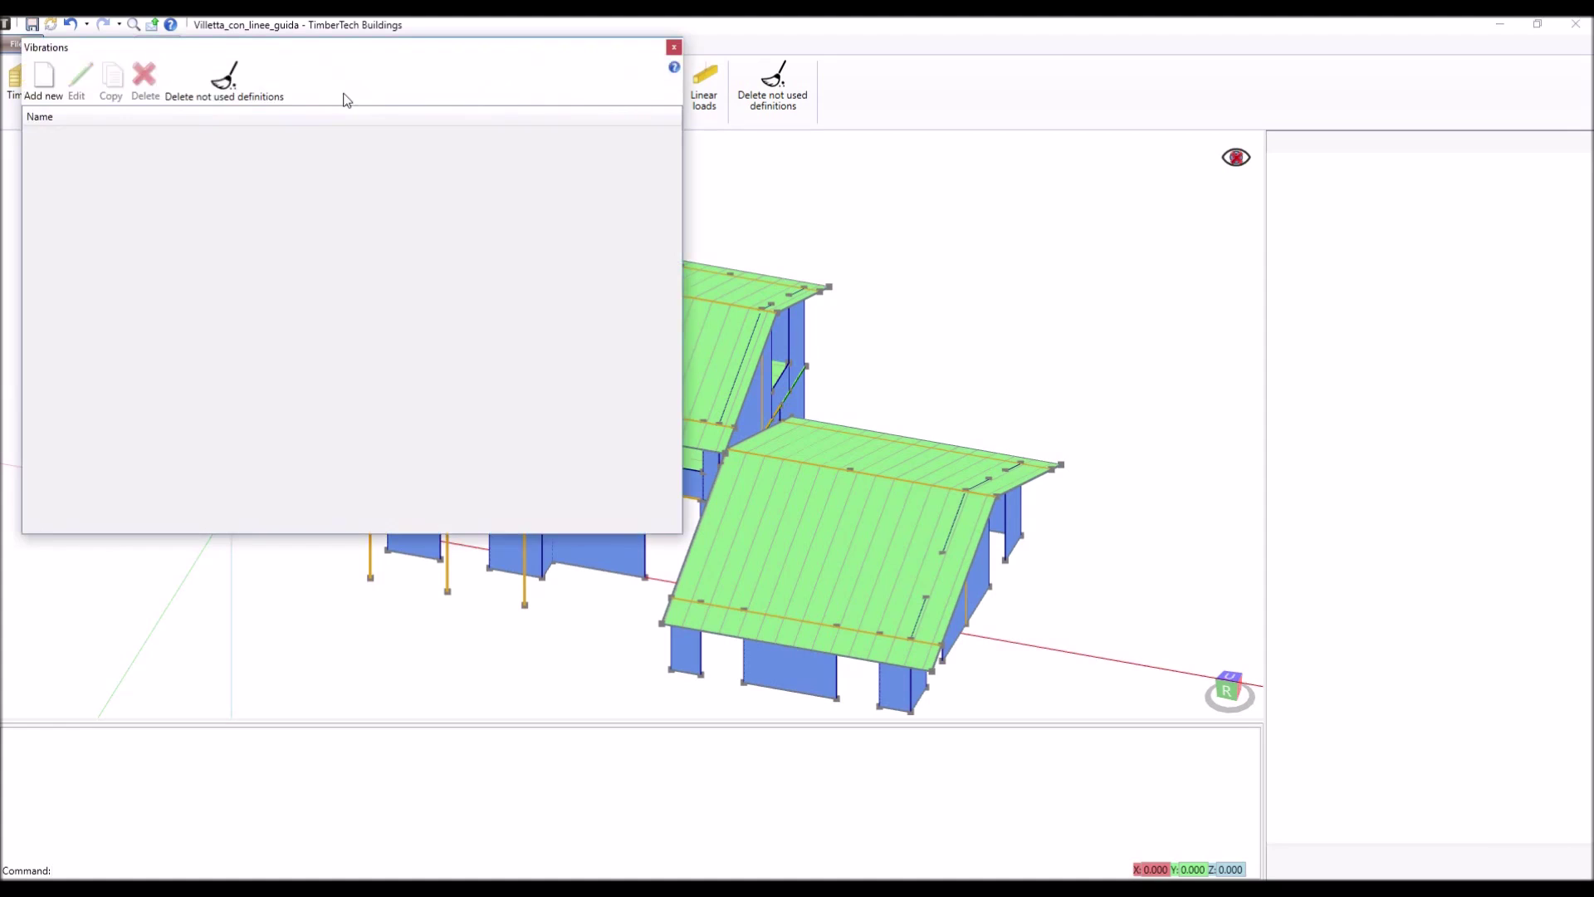
click(45, 83)
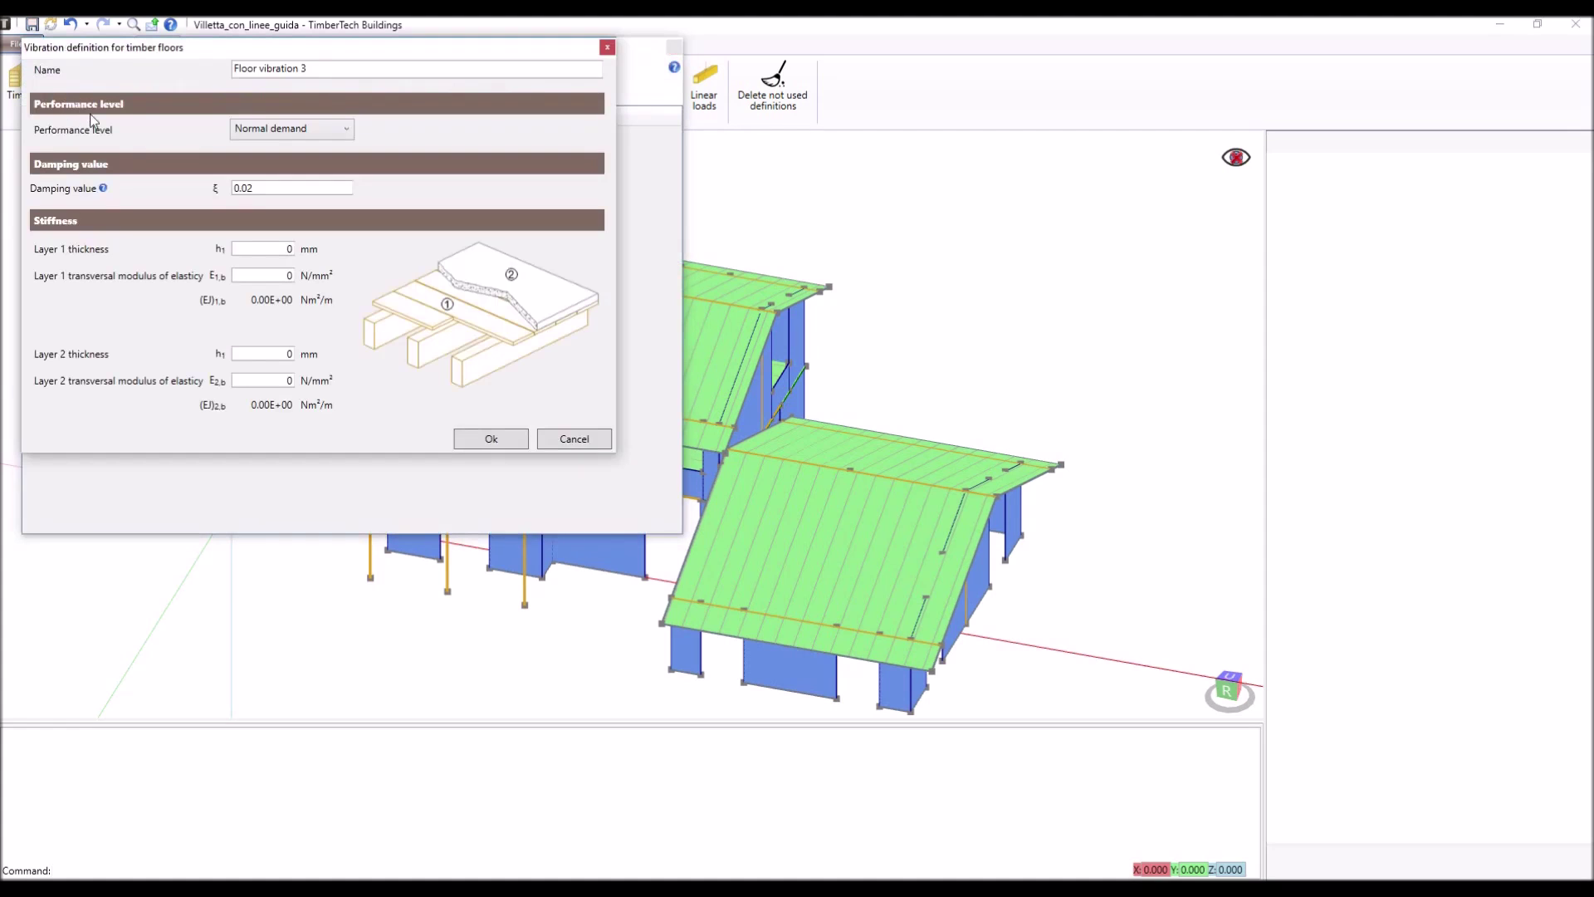
click(345, 129)
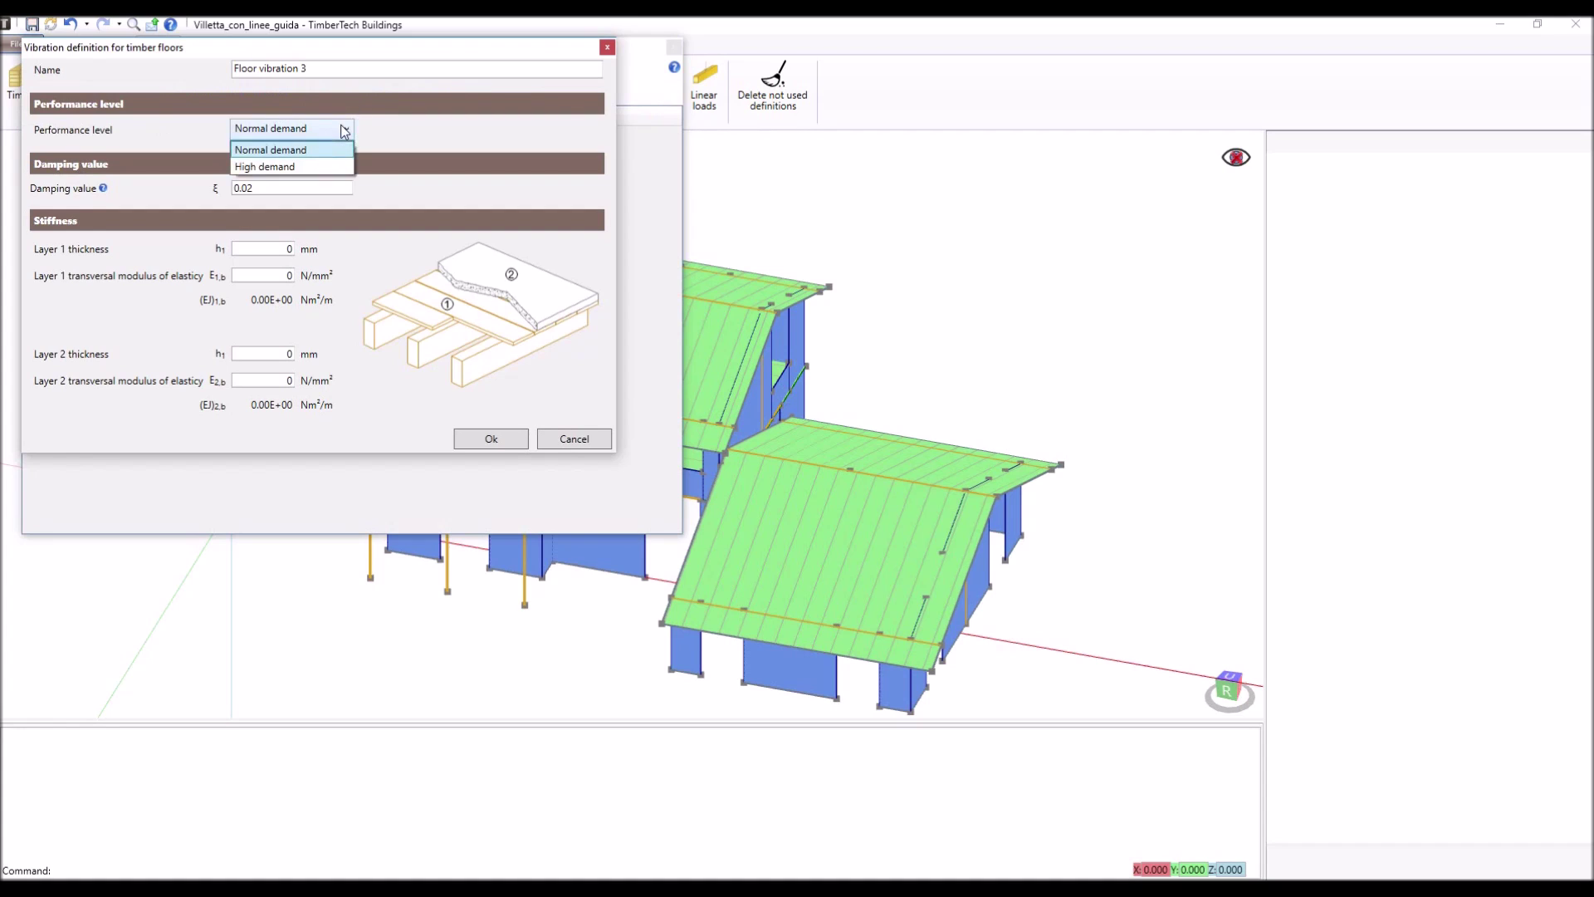
click(344, 130)
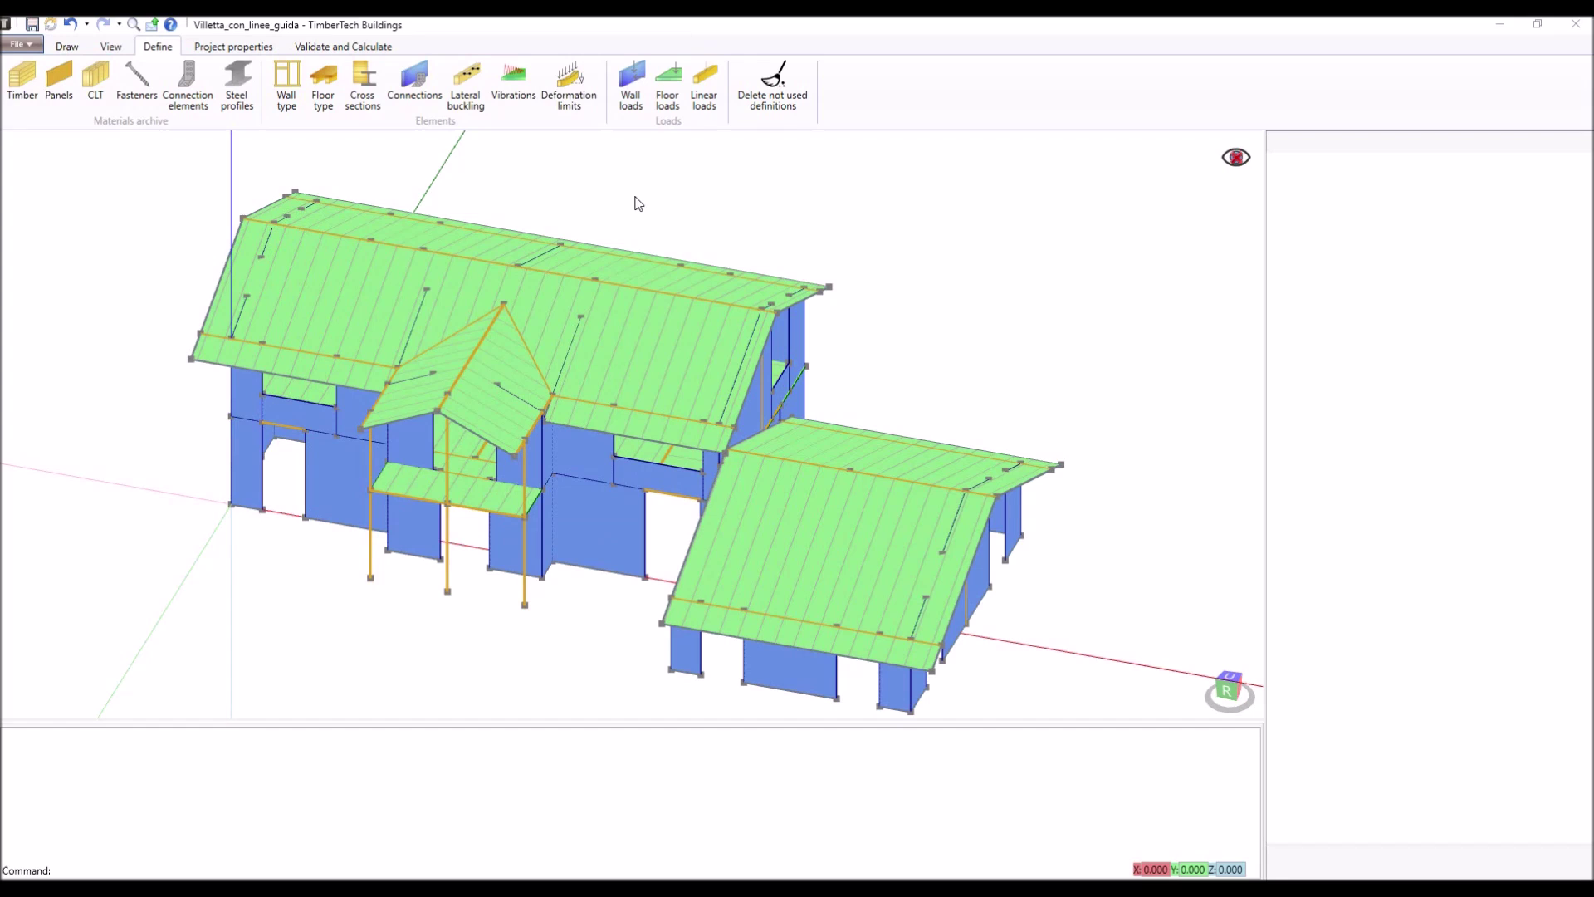
click(573, 91)
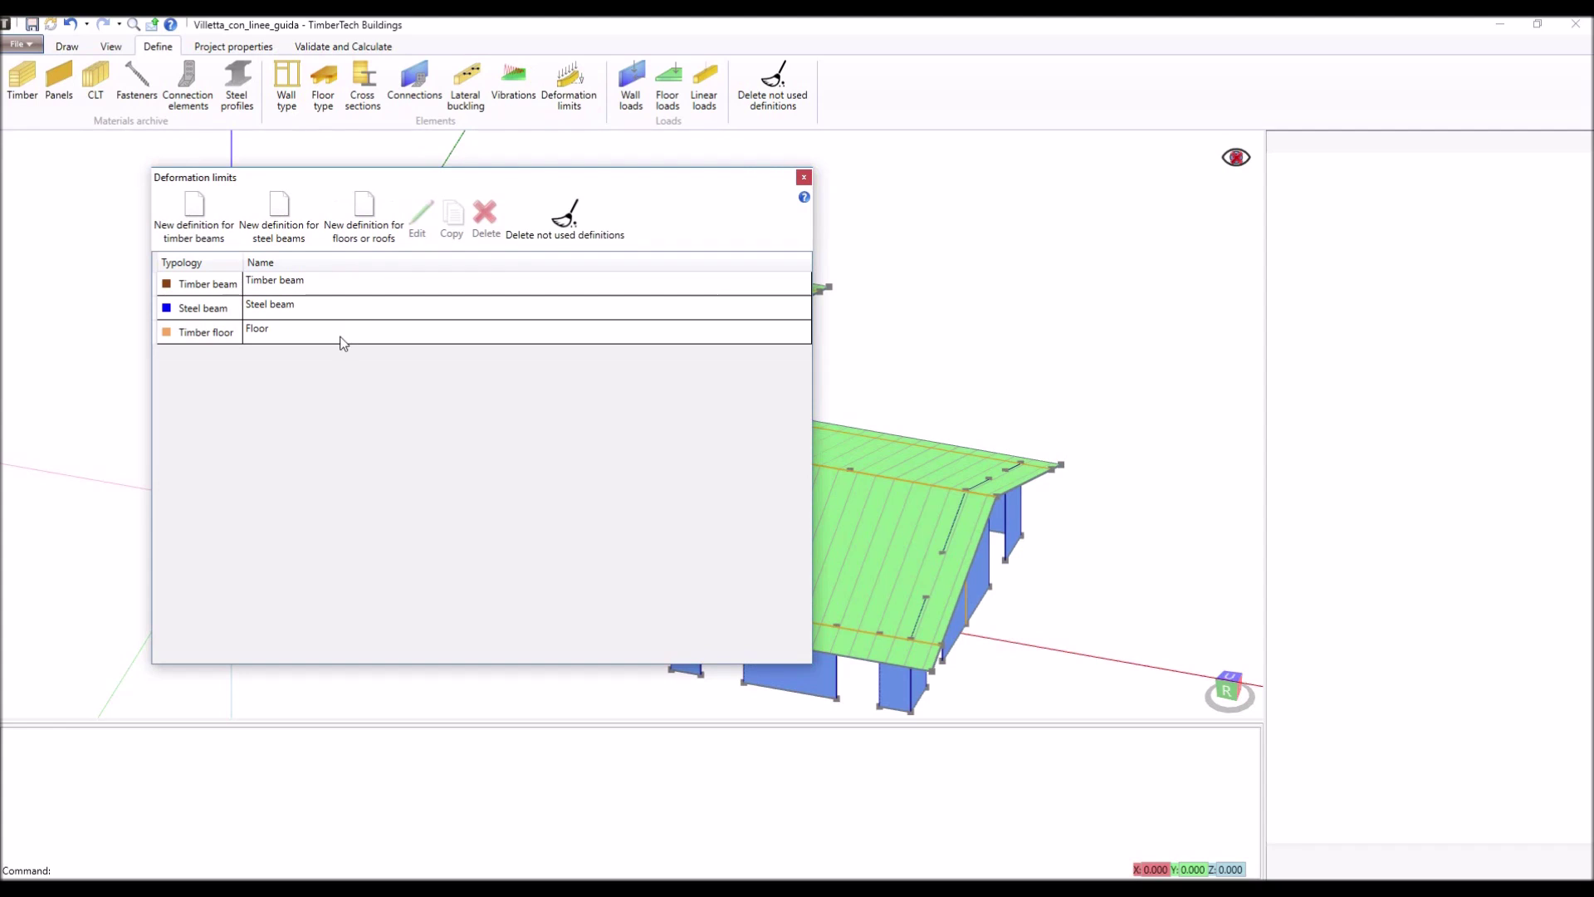
key(Escape)
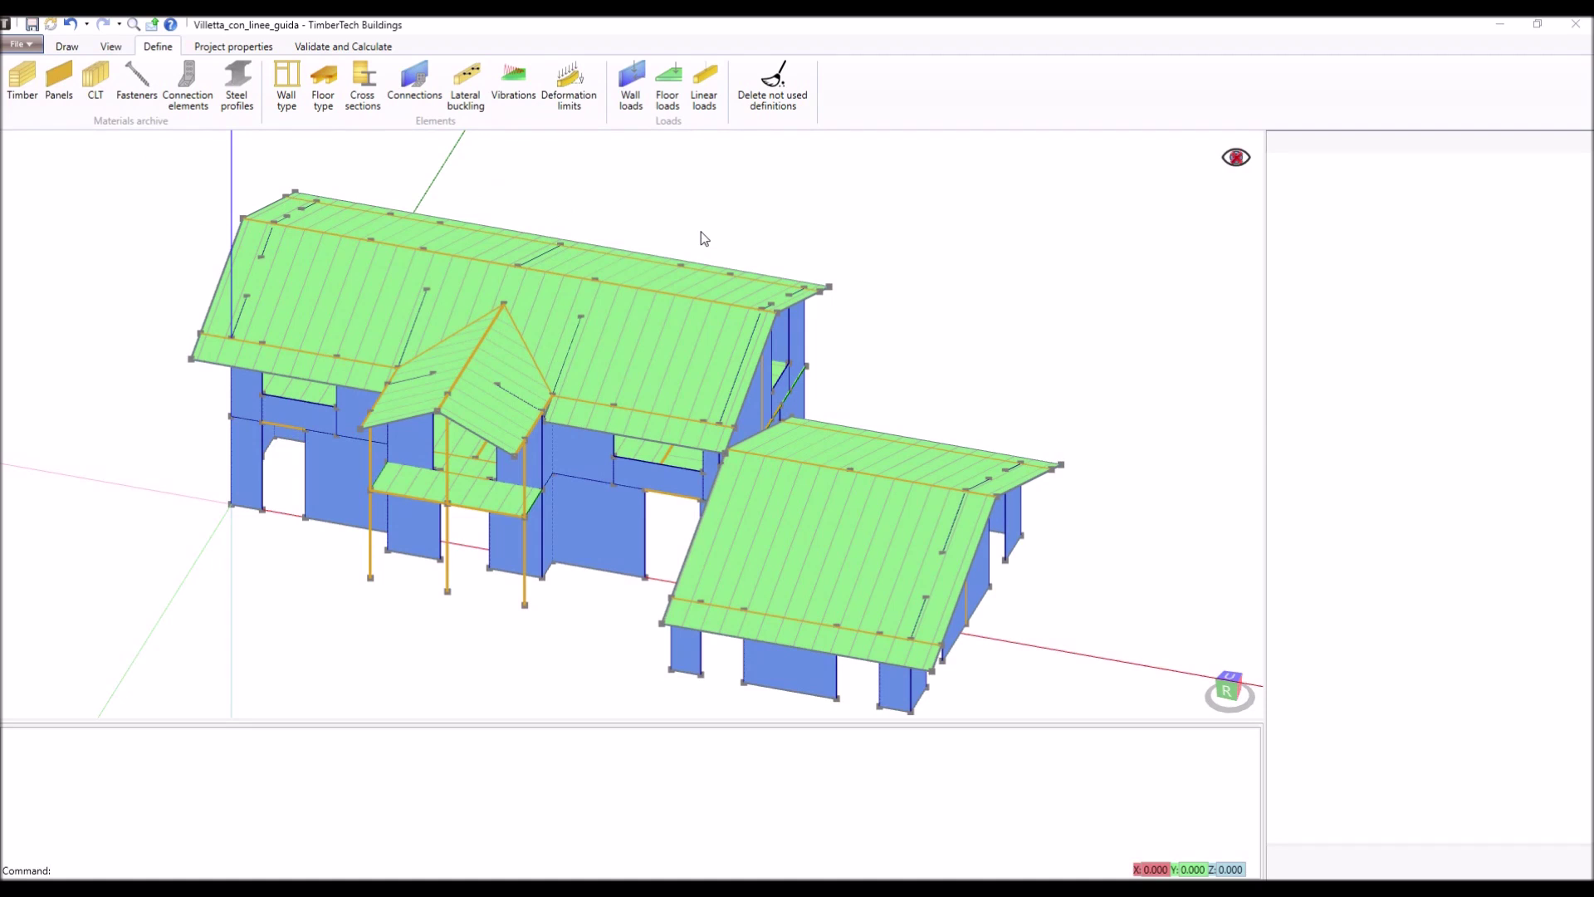
Open the Roof load definition among the floor loads and review its position options, keeping Roof.
click(669, 88)
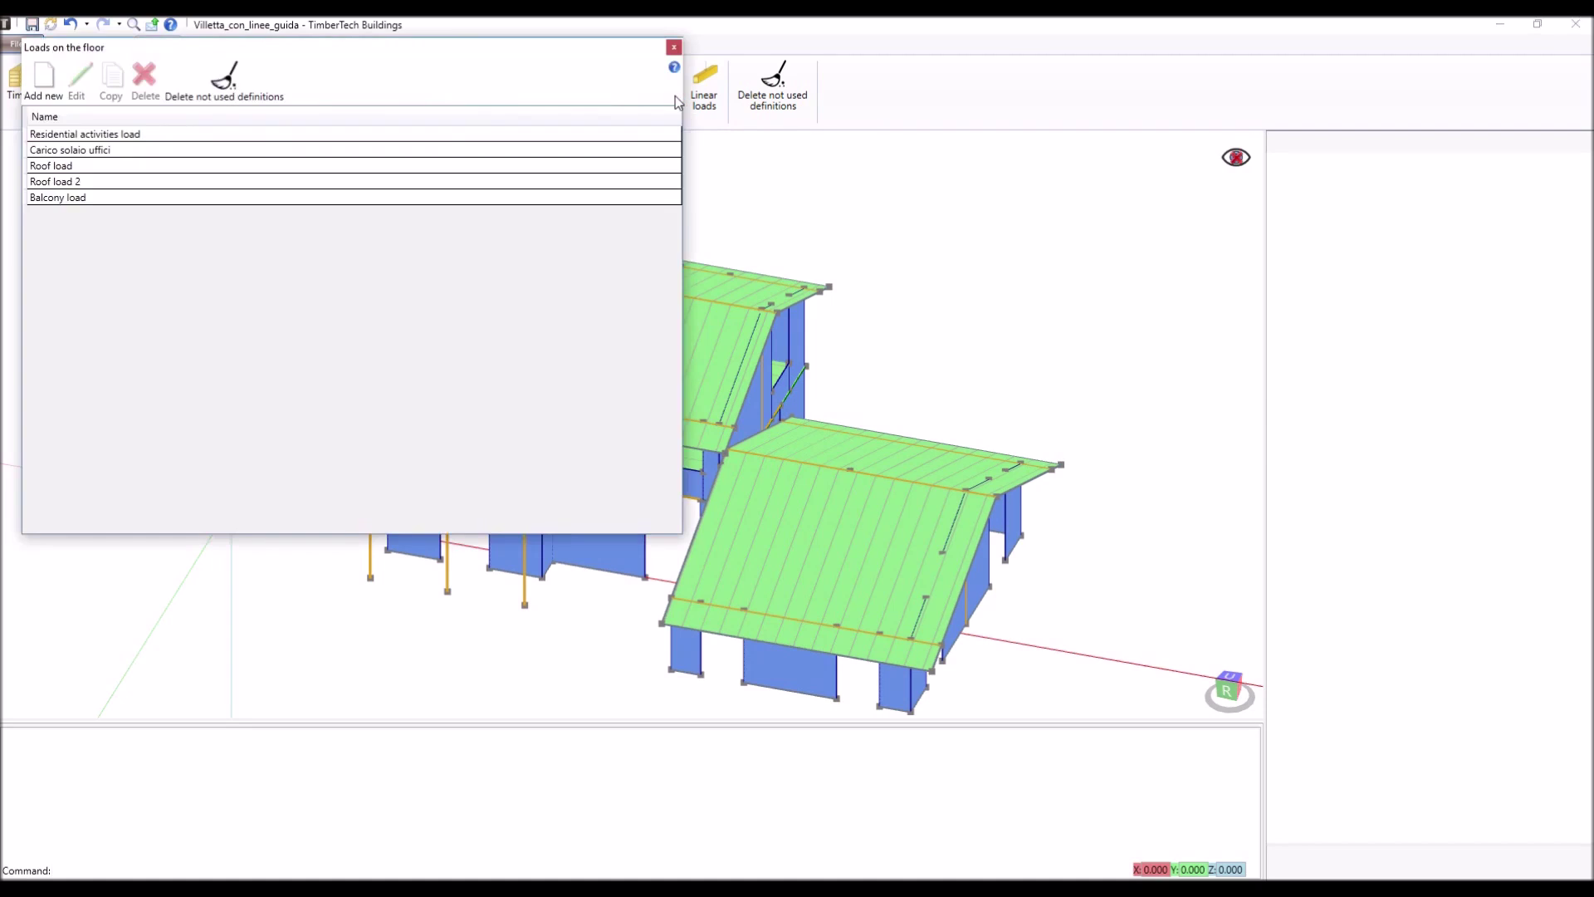
double_click(332, 167)
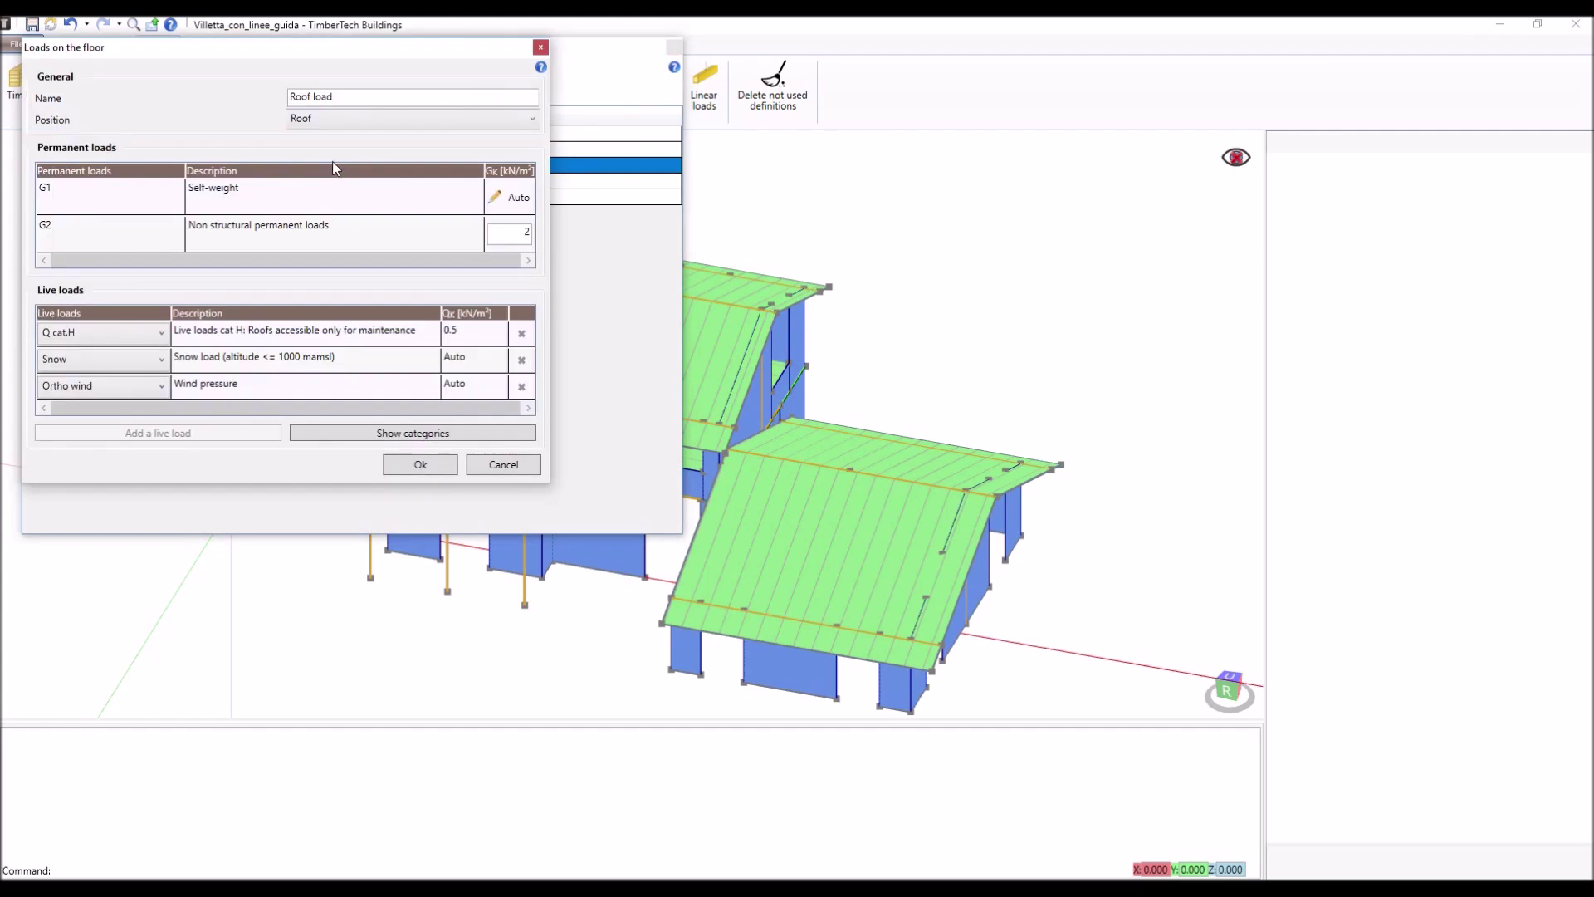
click(399, 96)
click(399, 119)
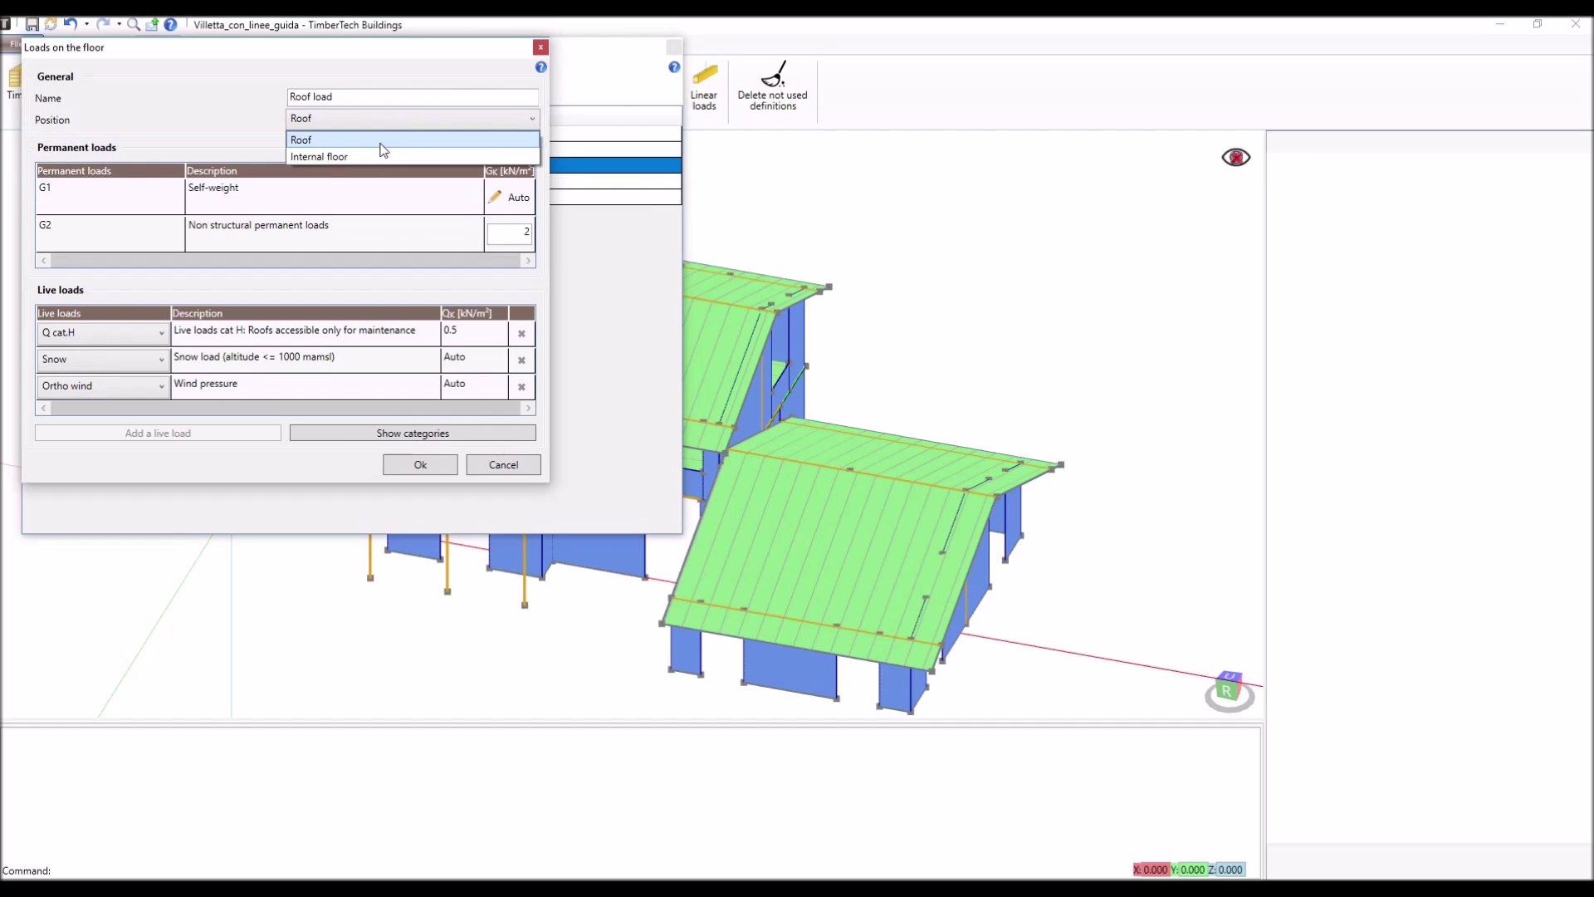
click(382, 145)
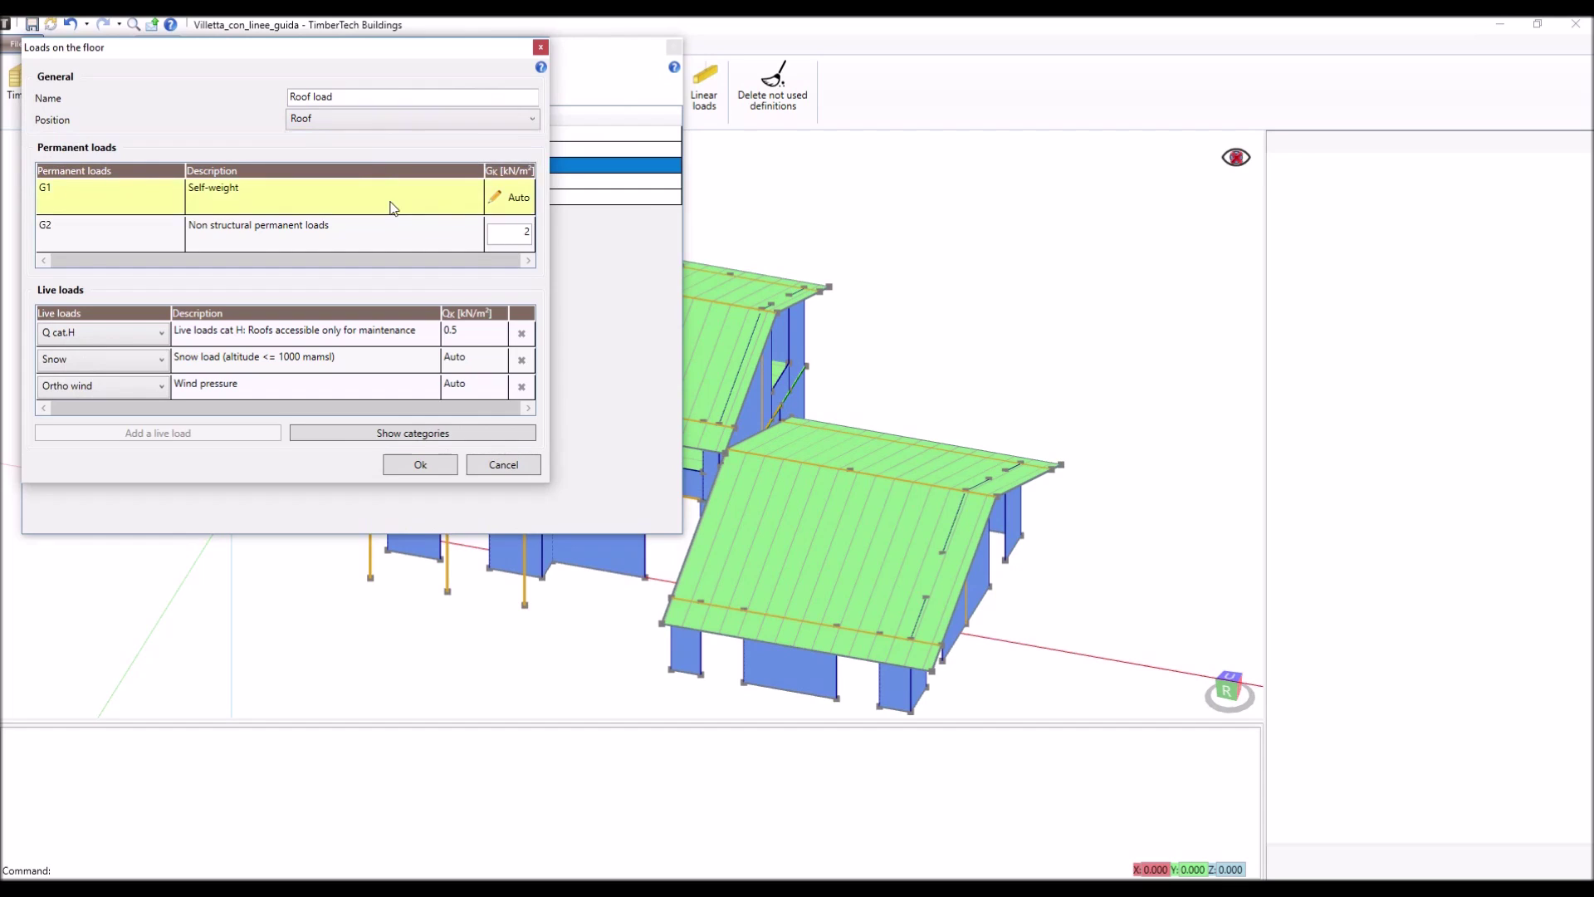
Examine the self-weight, snow and wind pressure entries of the roof load, keep wind computed automatically, and accept the definition.
click(497, 199)
click(497, 201)
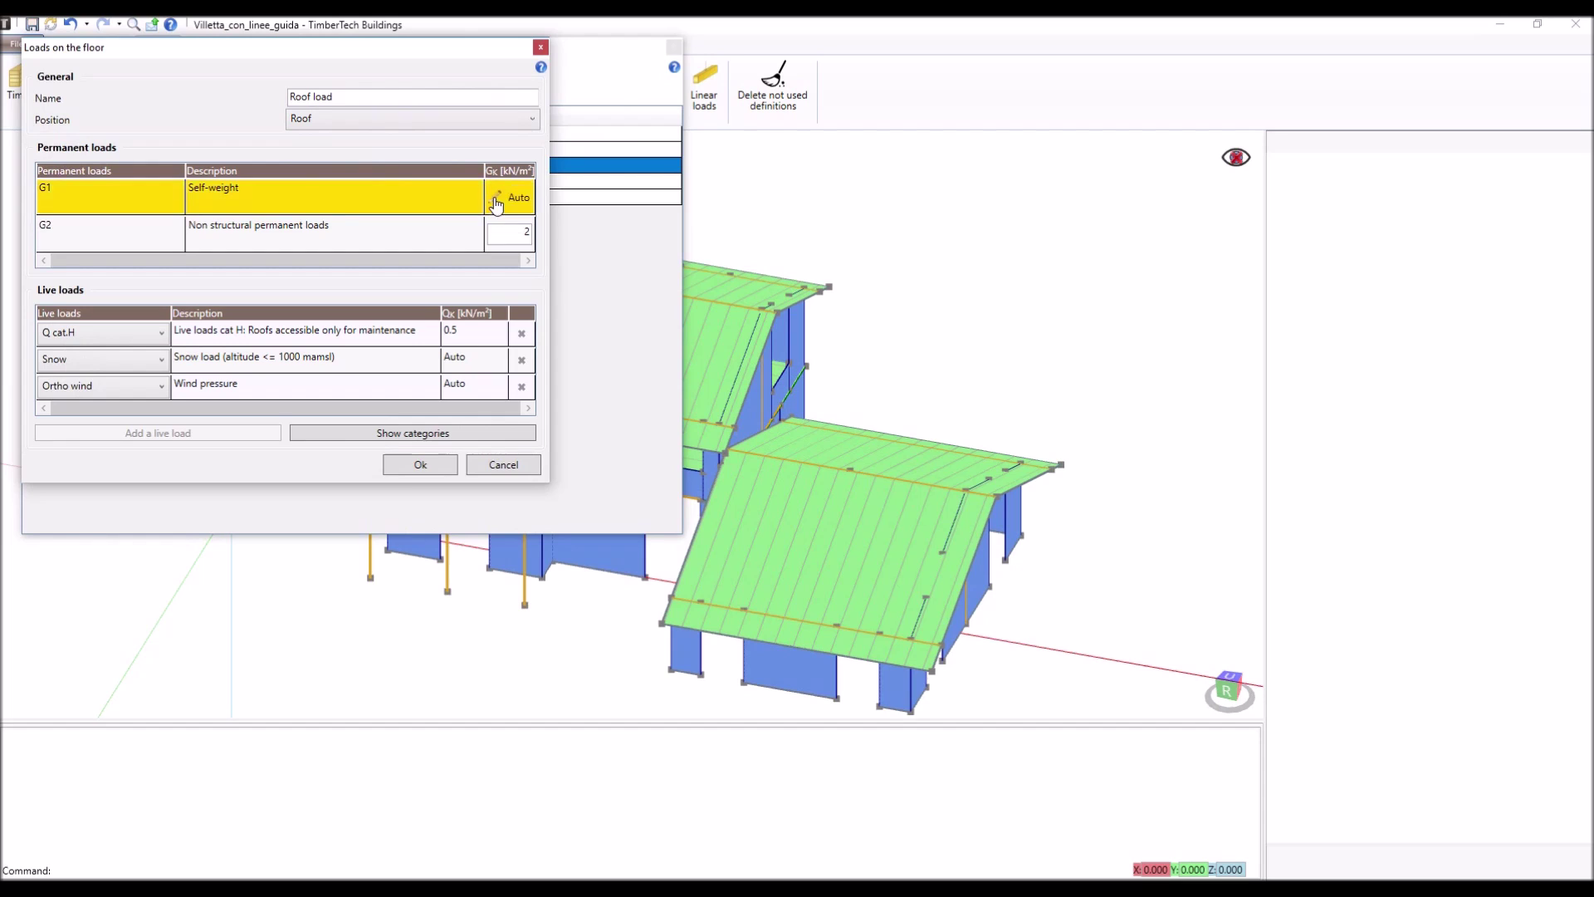
click(355, 366)
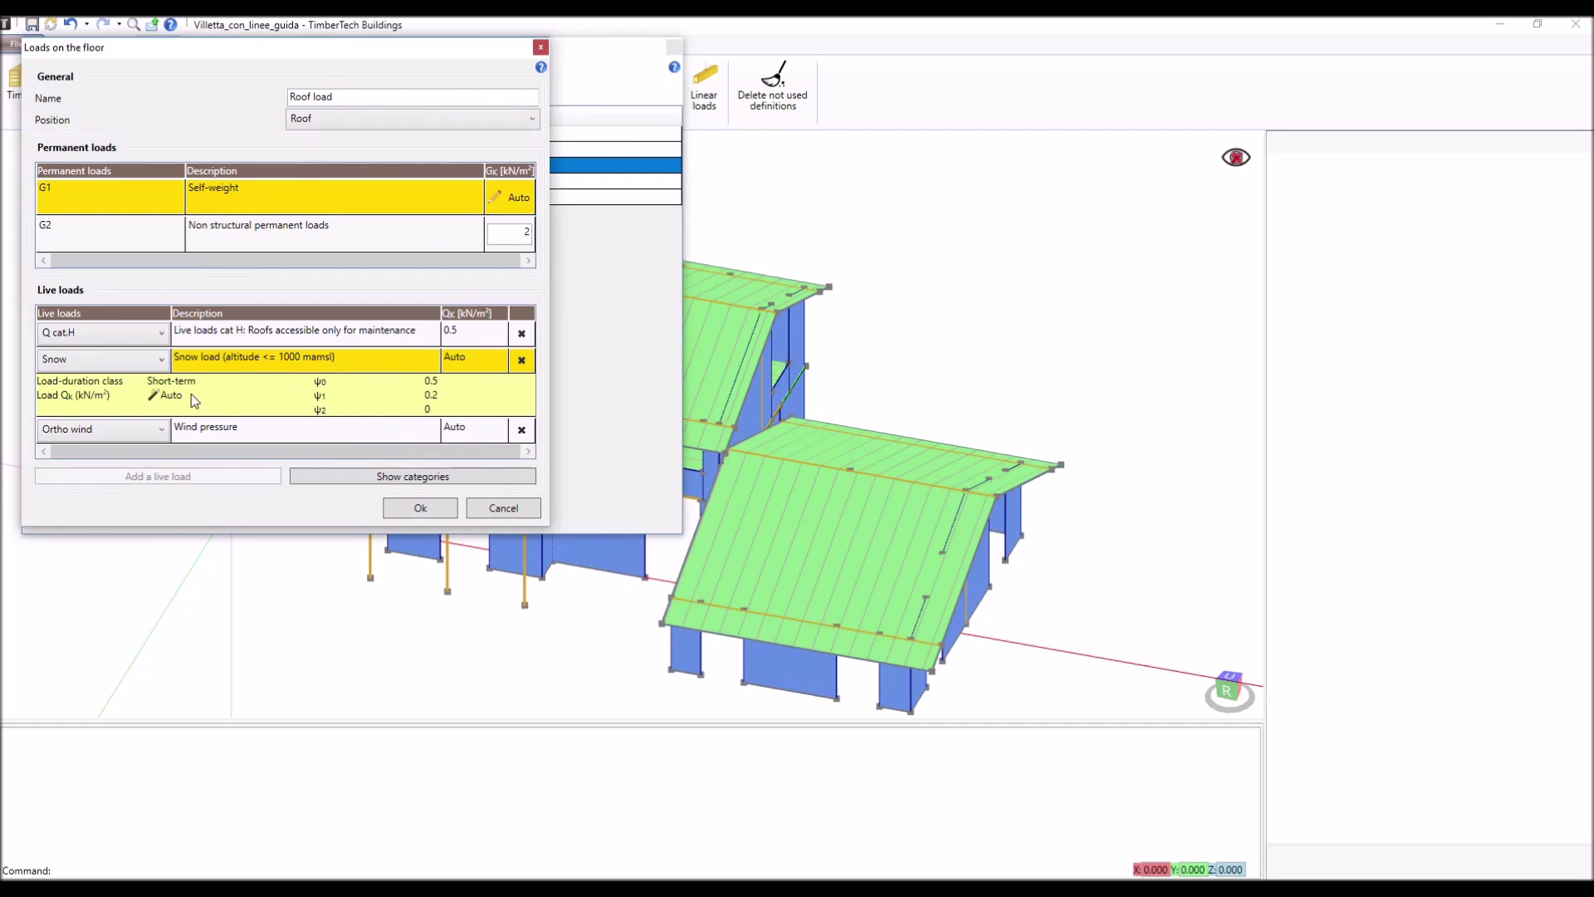
click(246, 431)
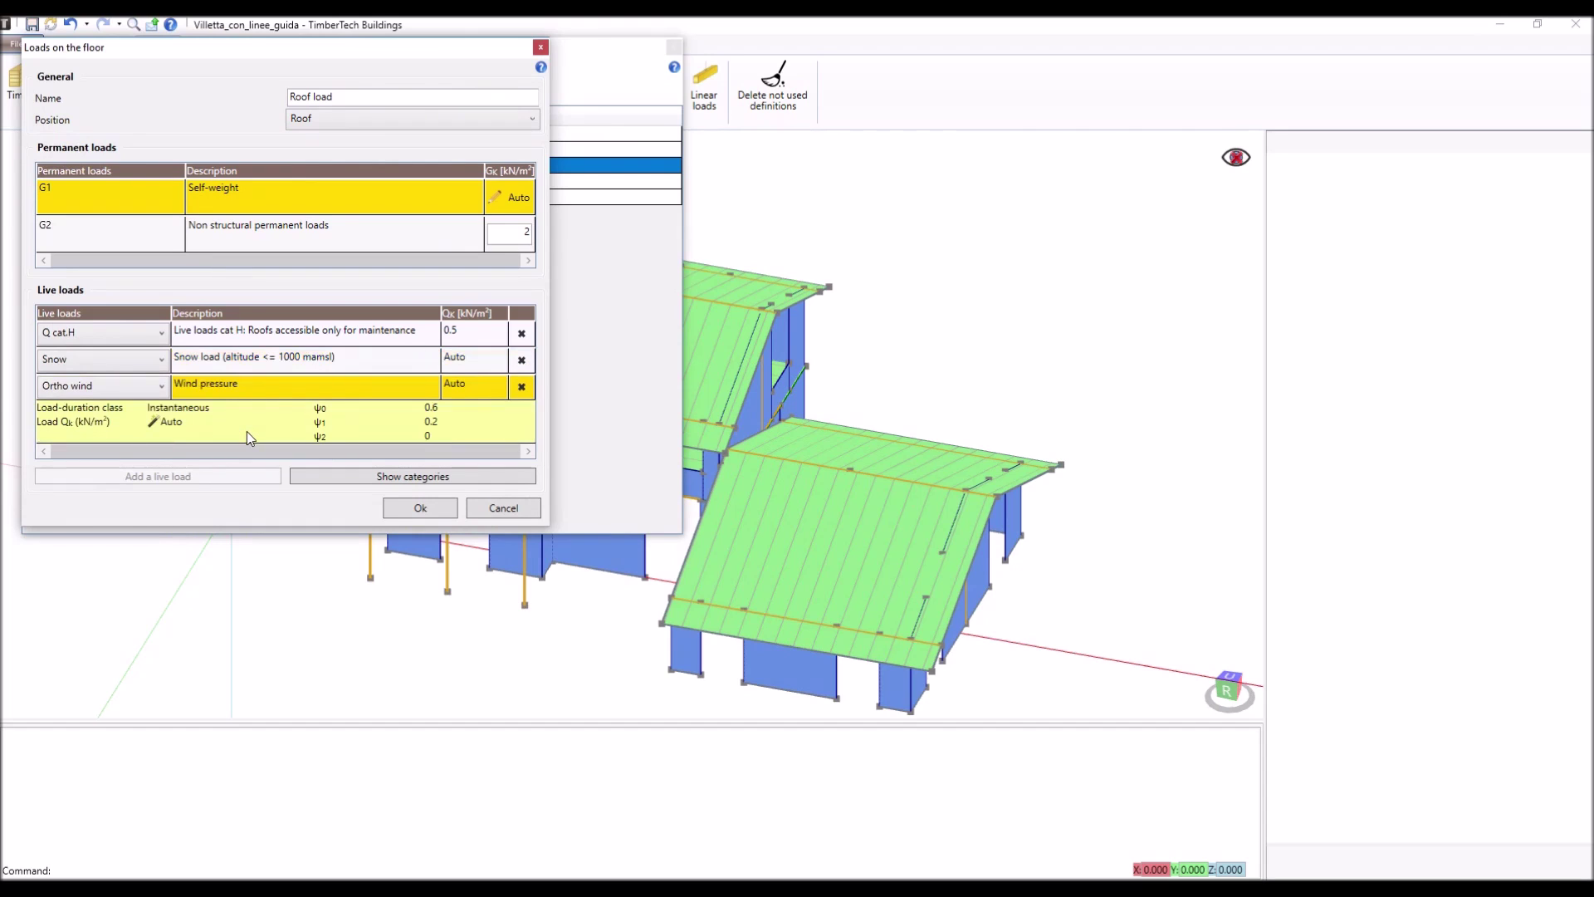
click(152, 424)
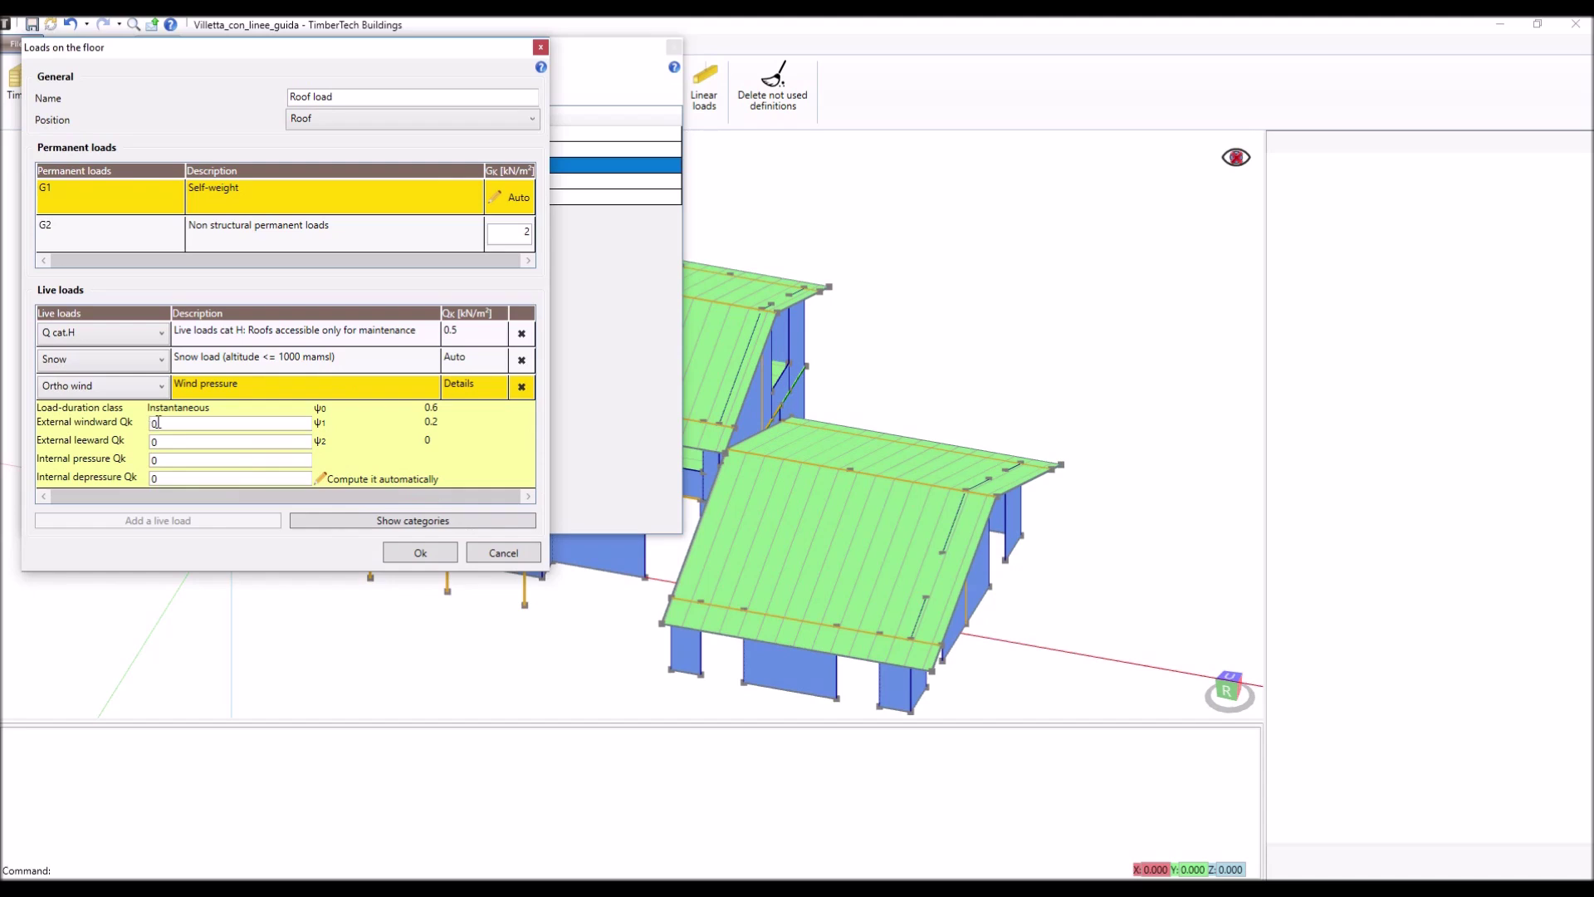
click(324, 480)
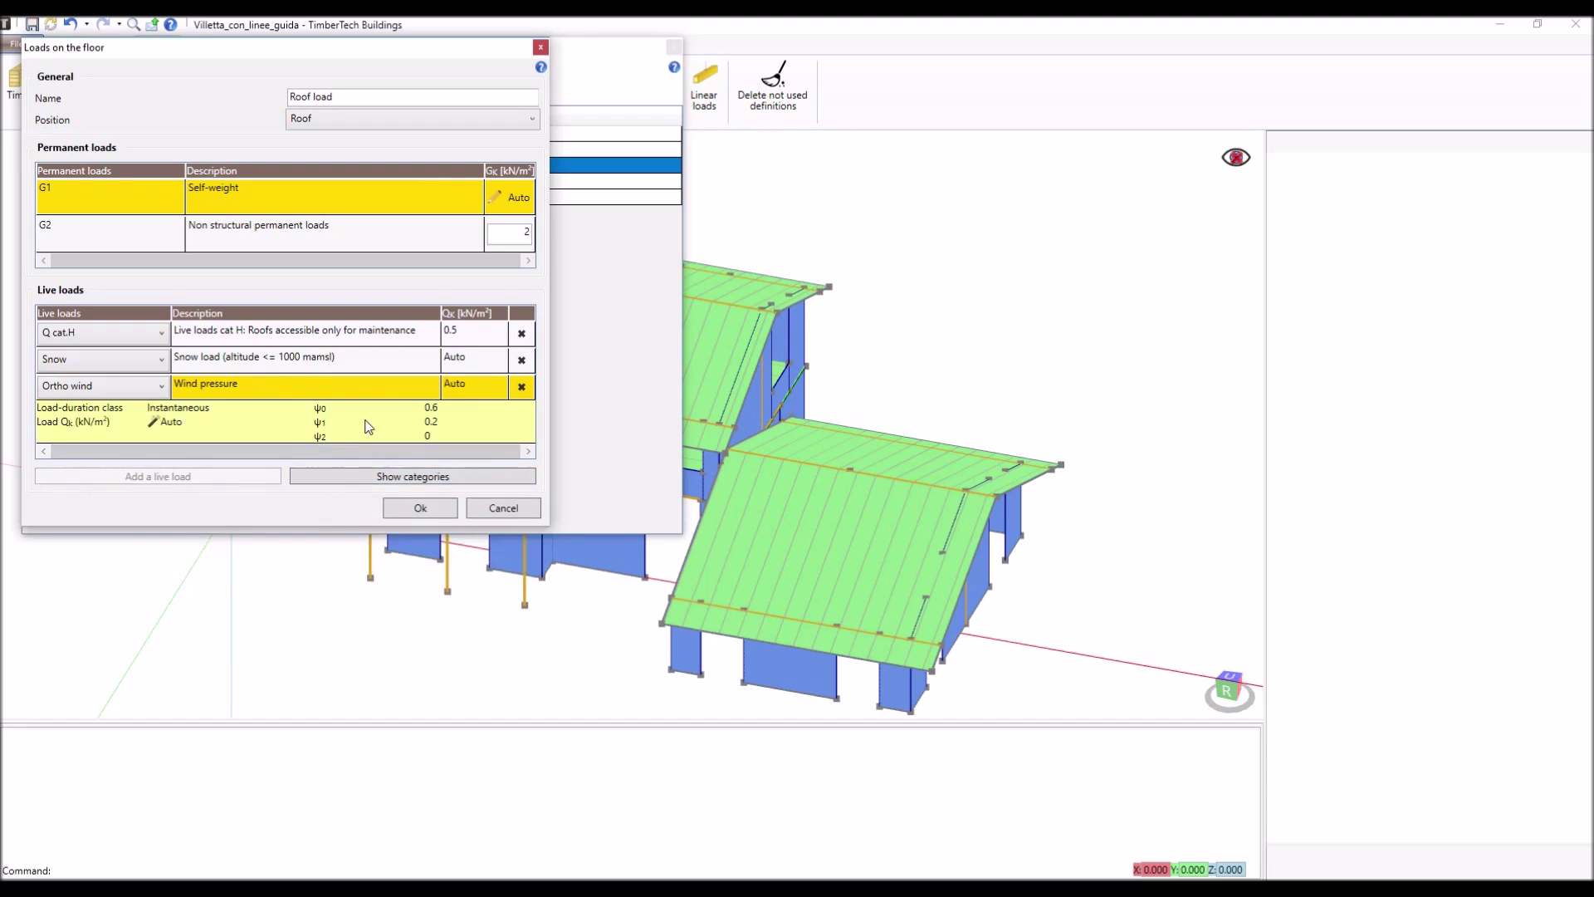
click(435, 508)
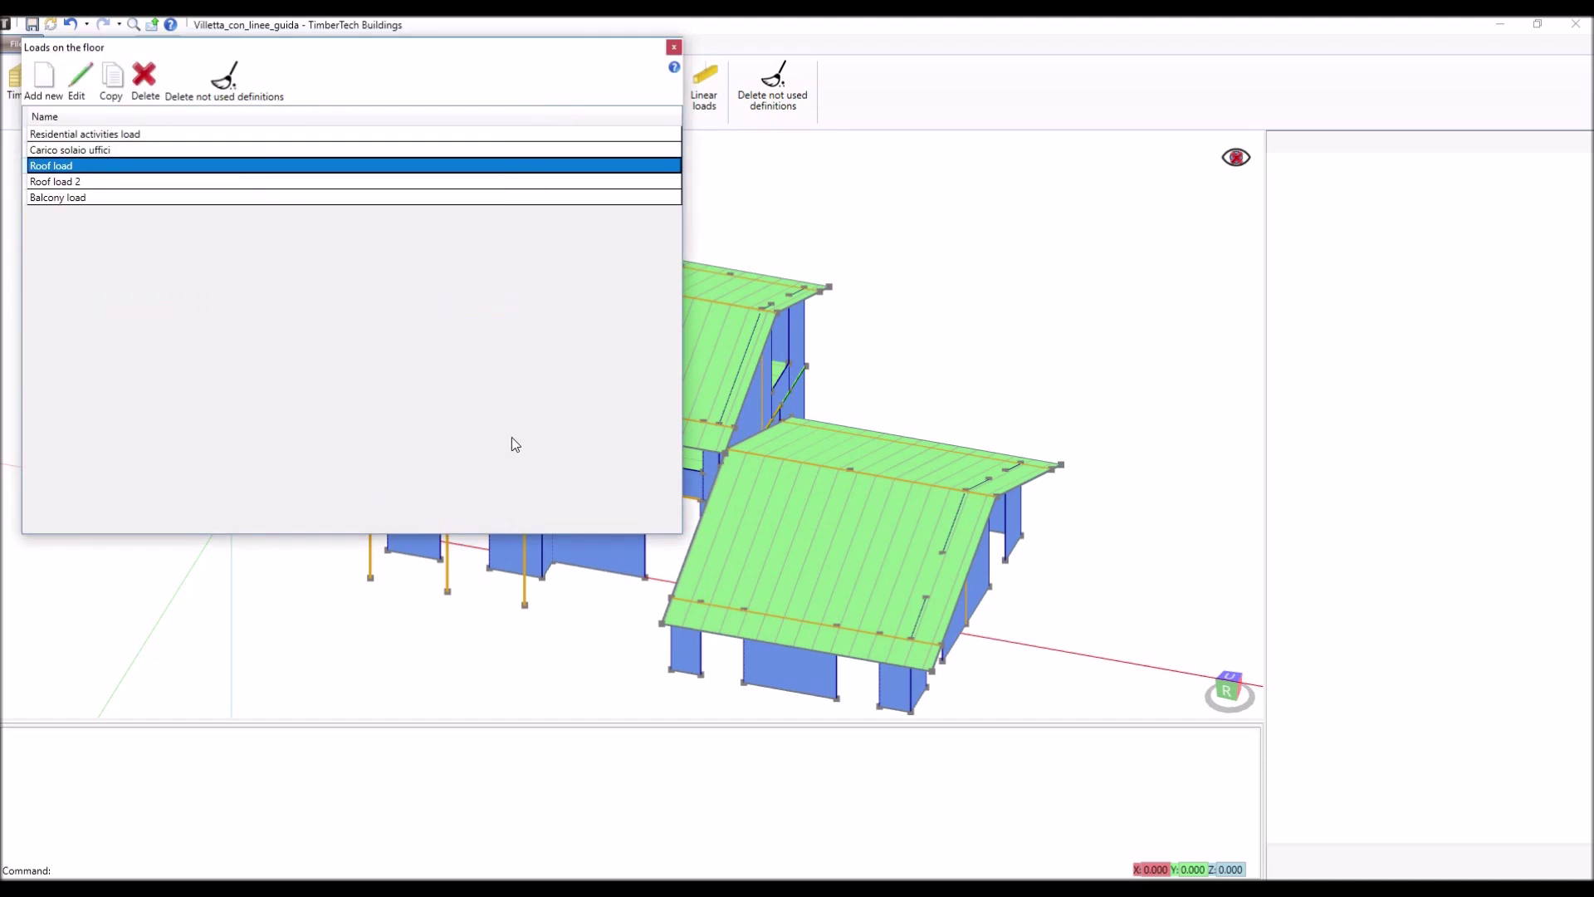
click(674, 47)
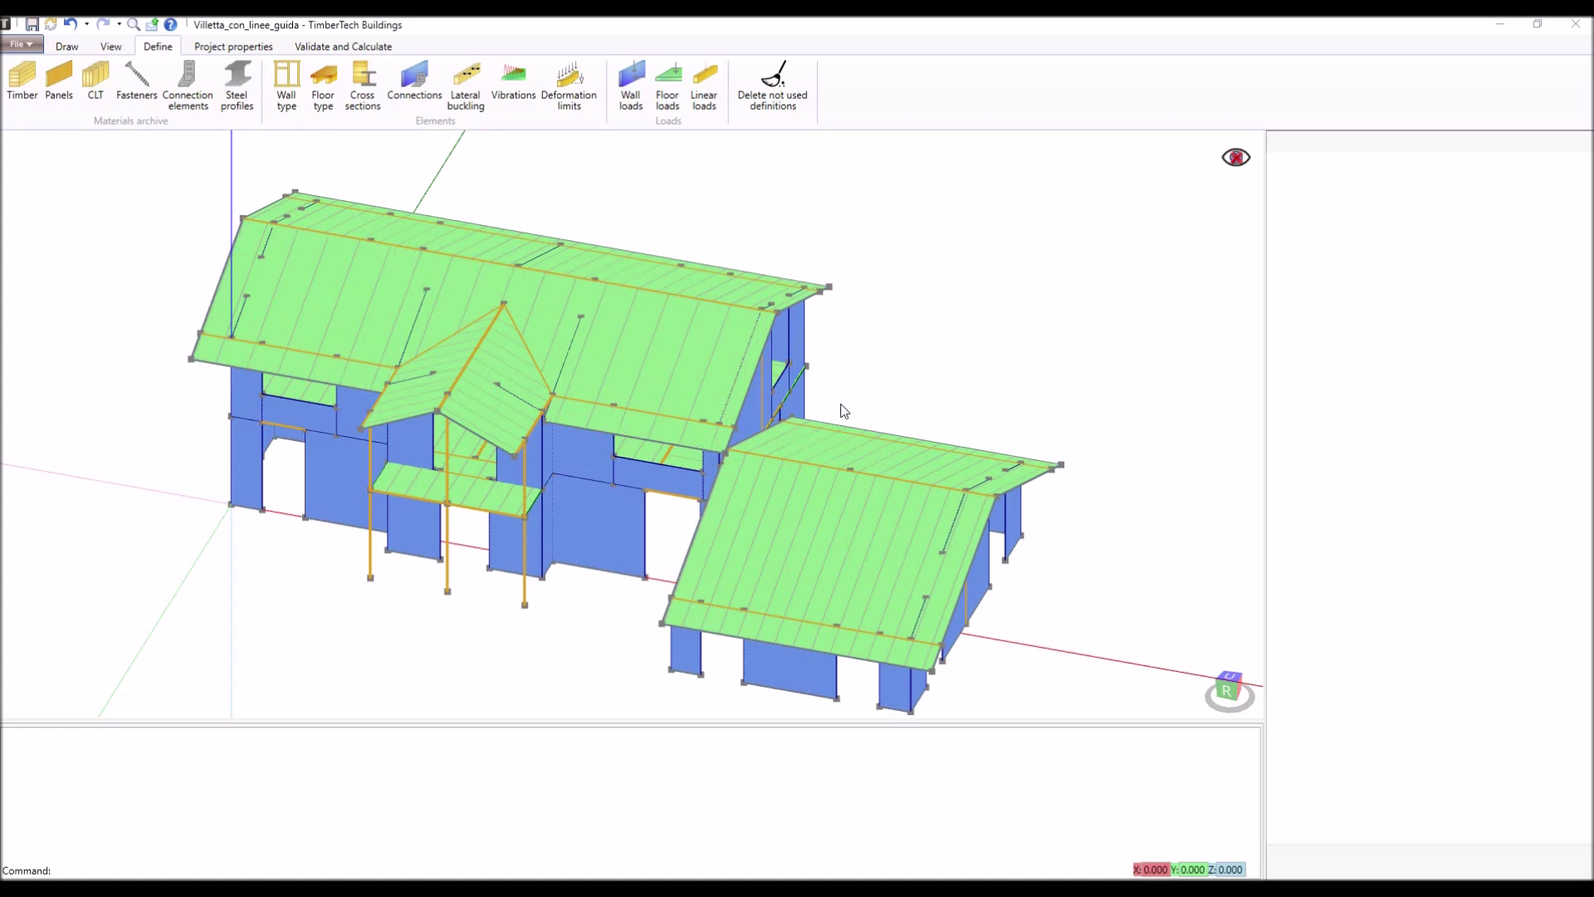
Assign Roof load and the floor typology Solaio a travetti 160x240 to the front slope of the main roof.
click(696, 357)
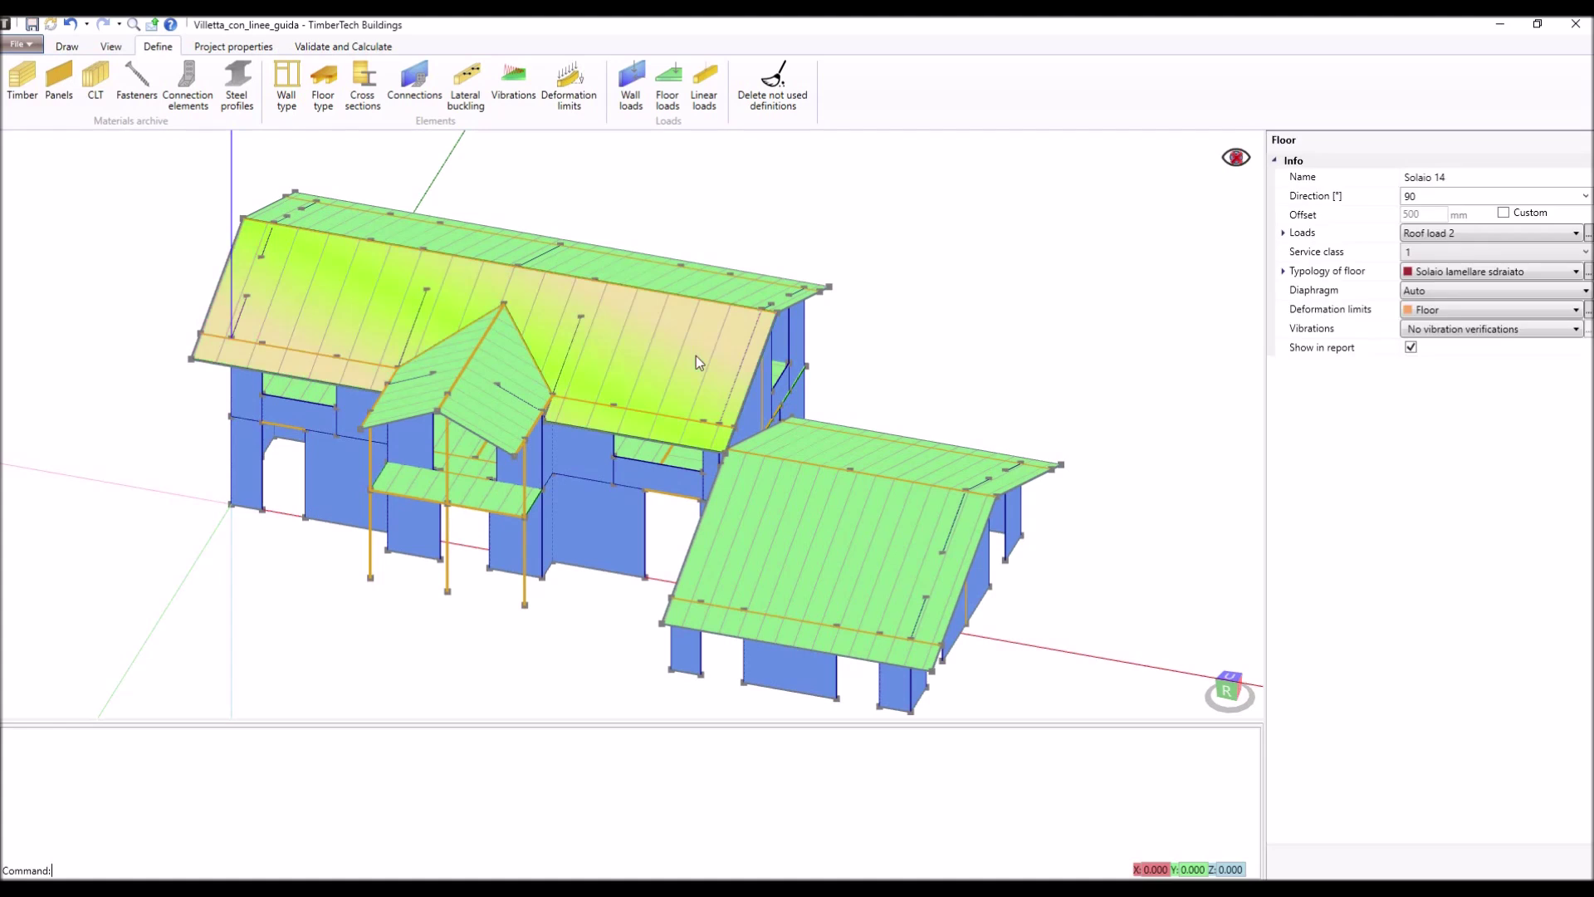
click(1425, 239)
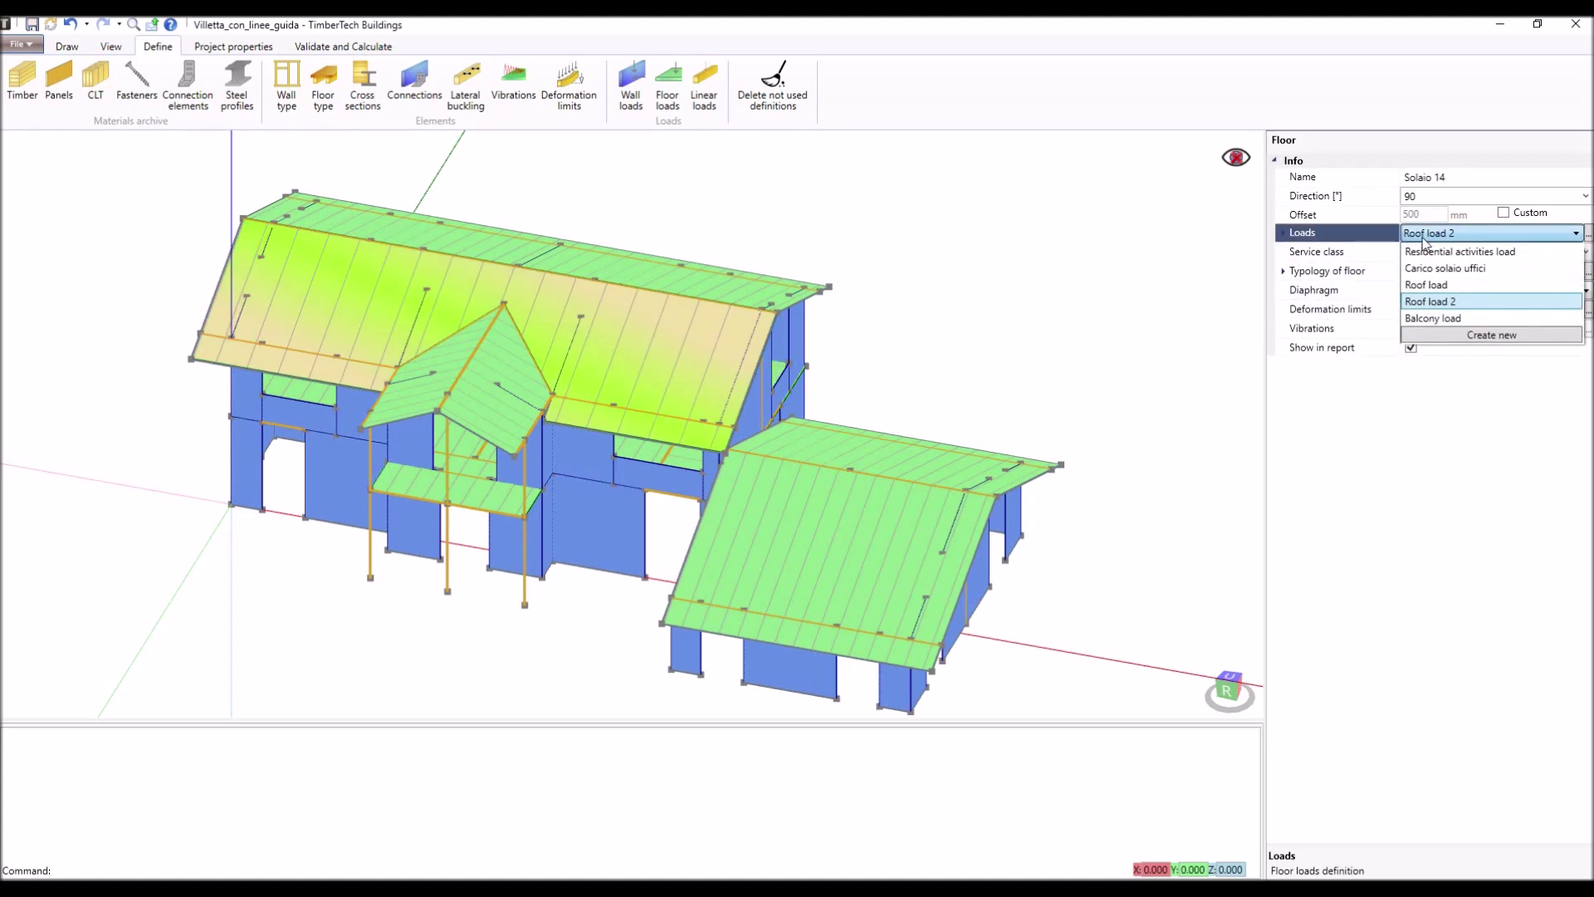
click(1436, 285)
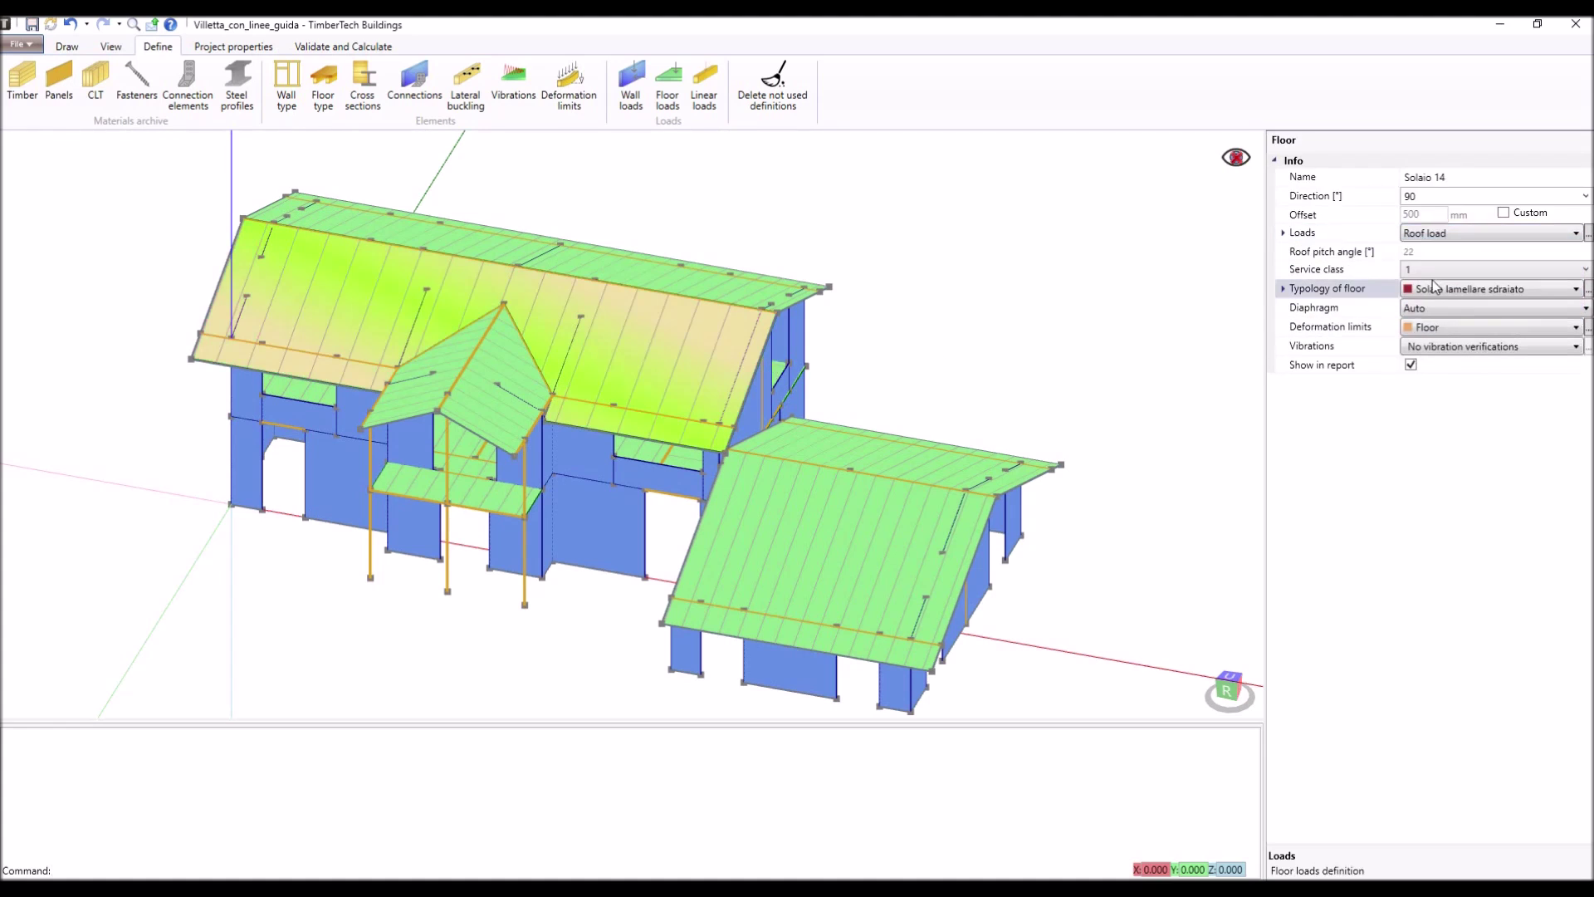
click(1461, 291)
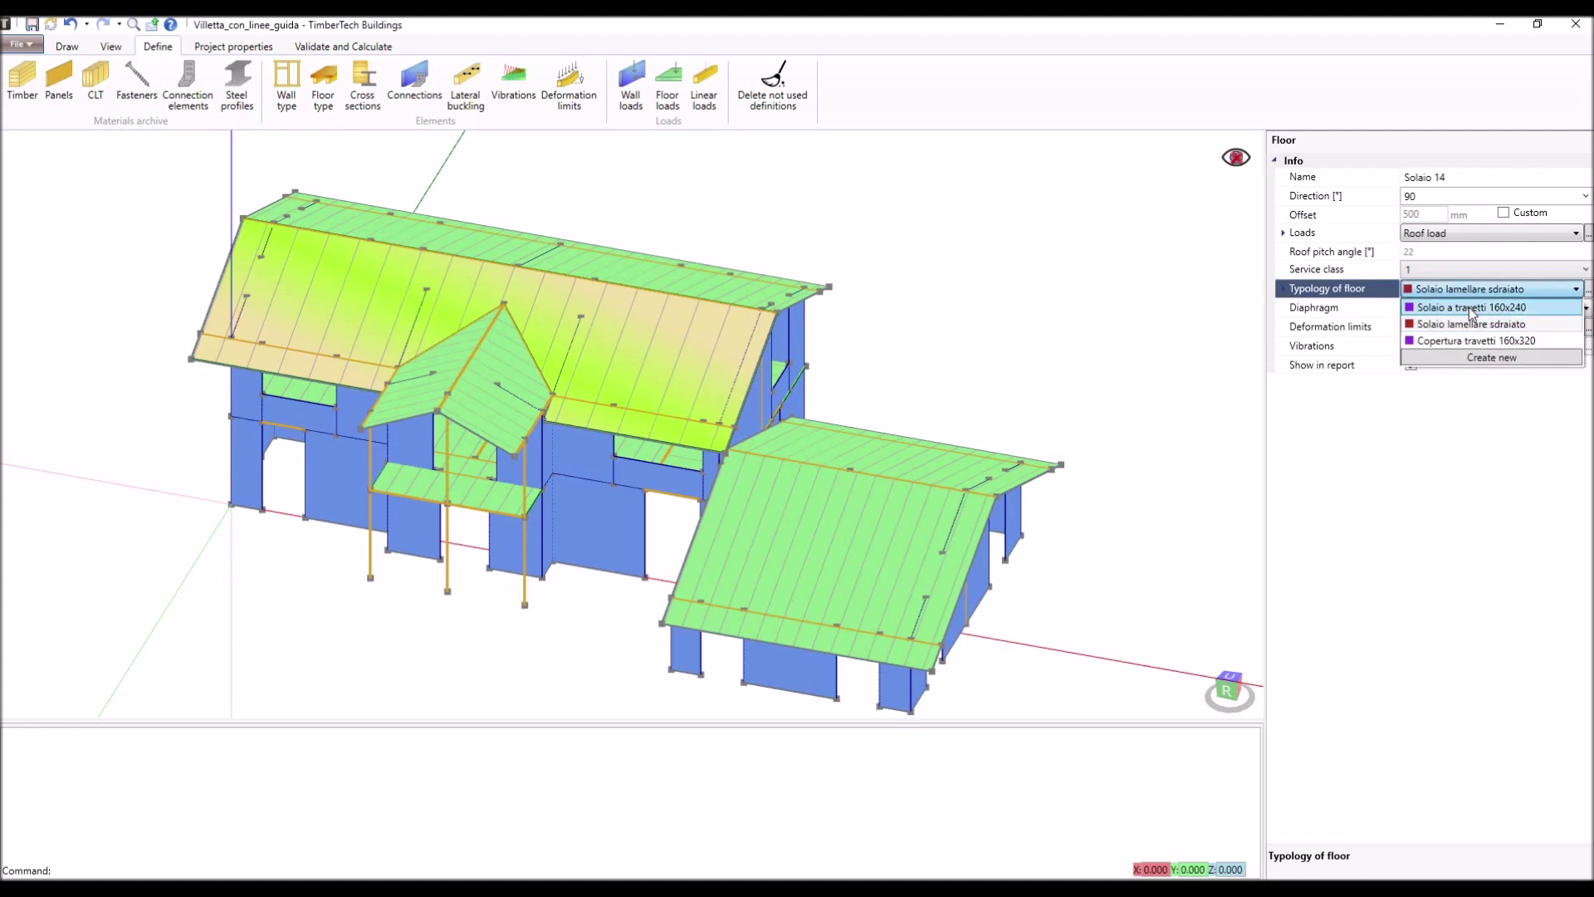
click(1472, 309)
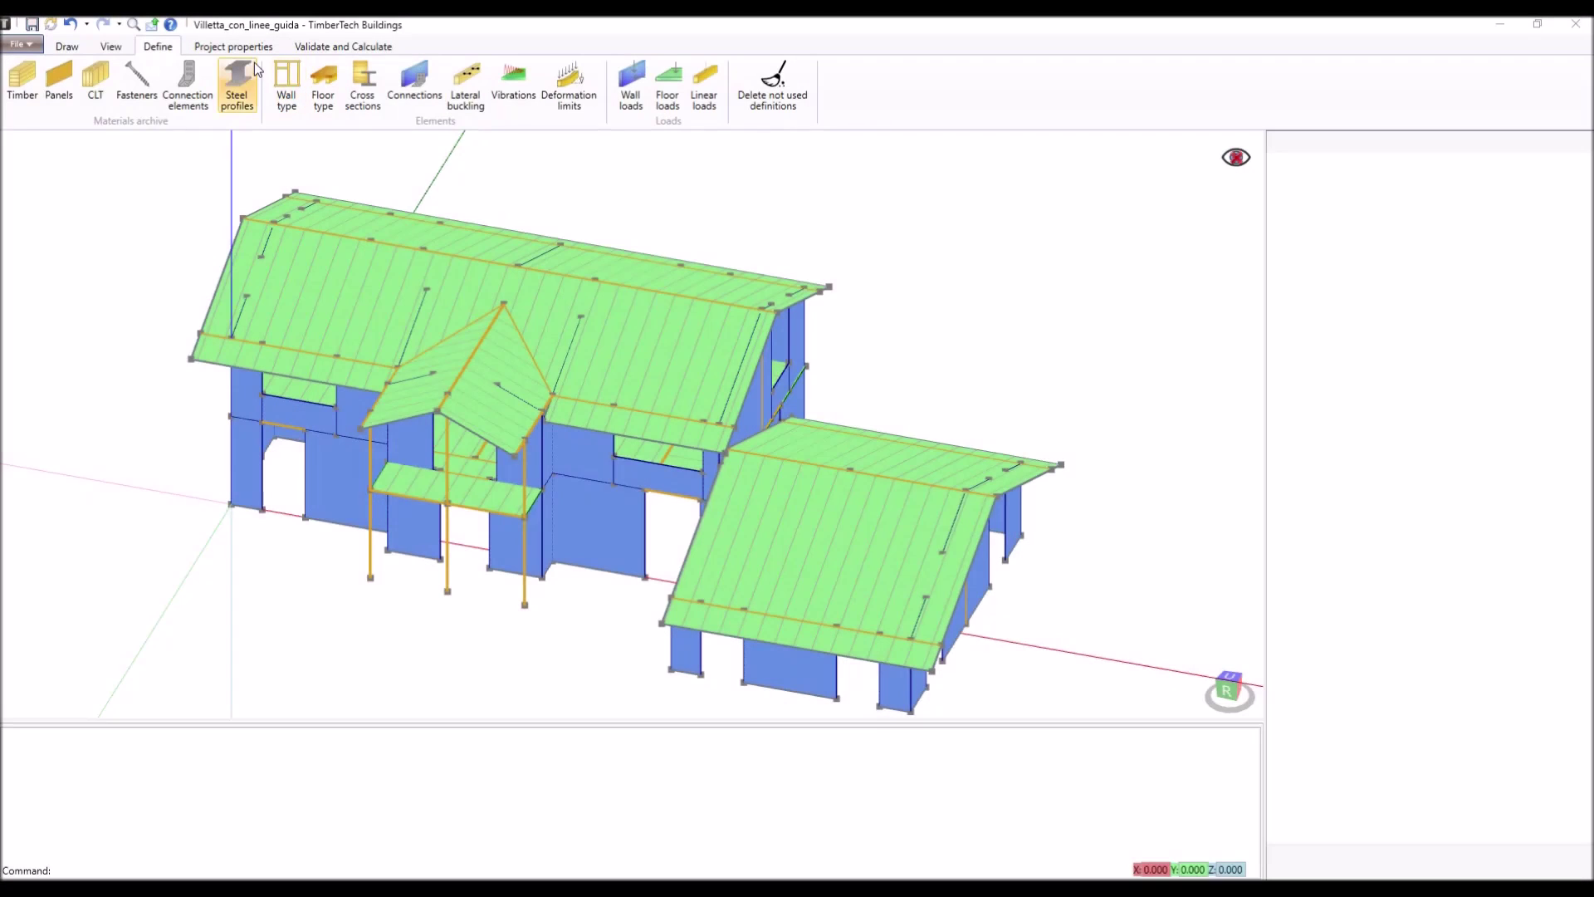
Review the project's geolocation data in the project properties and accept them.
click(251, 48)
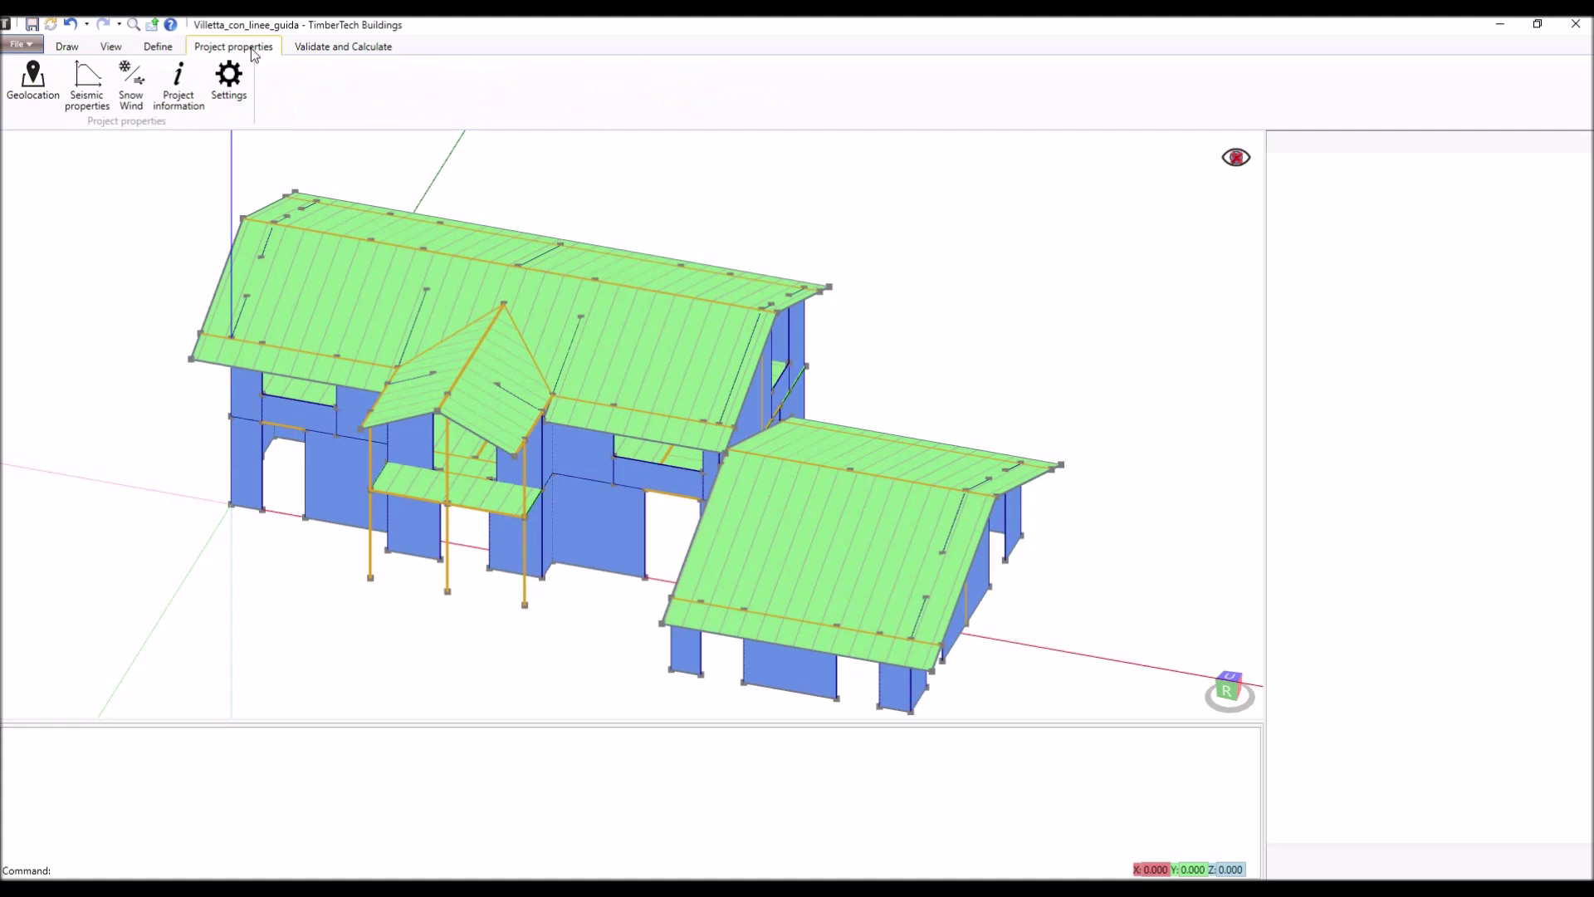
click(33, 78)
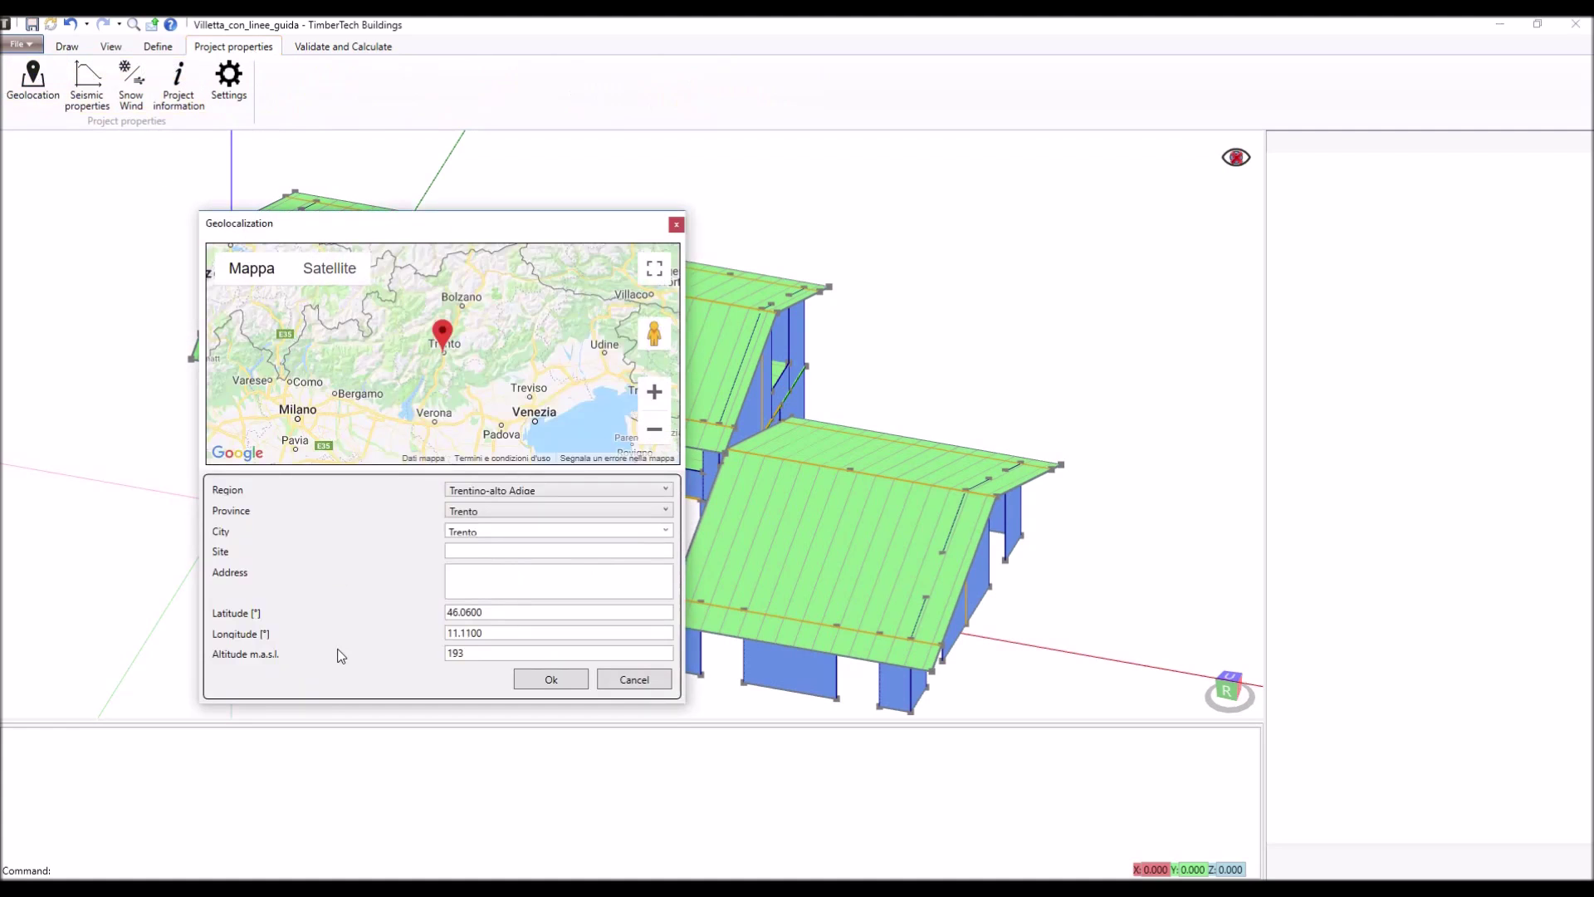
click(552, 680)
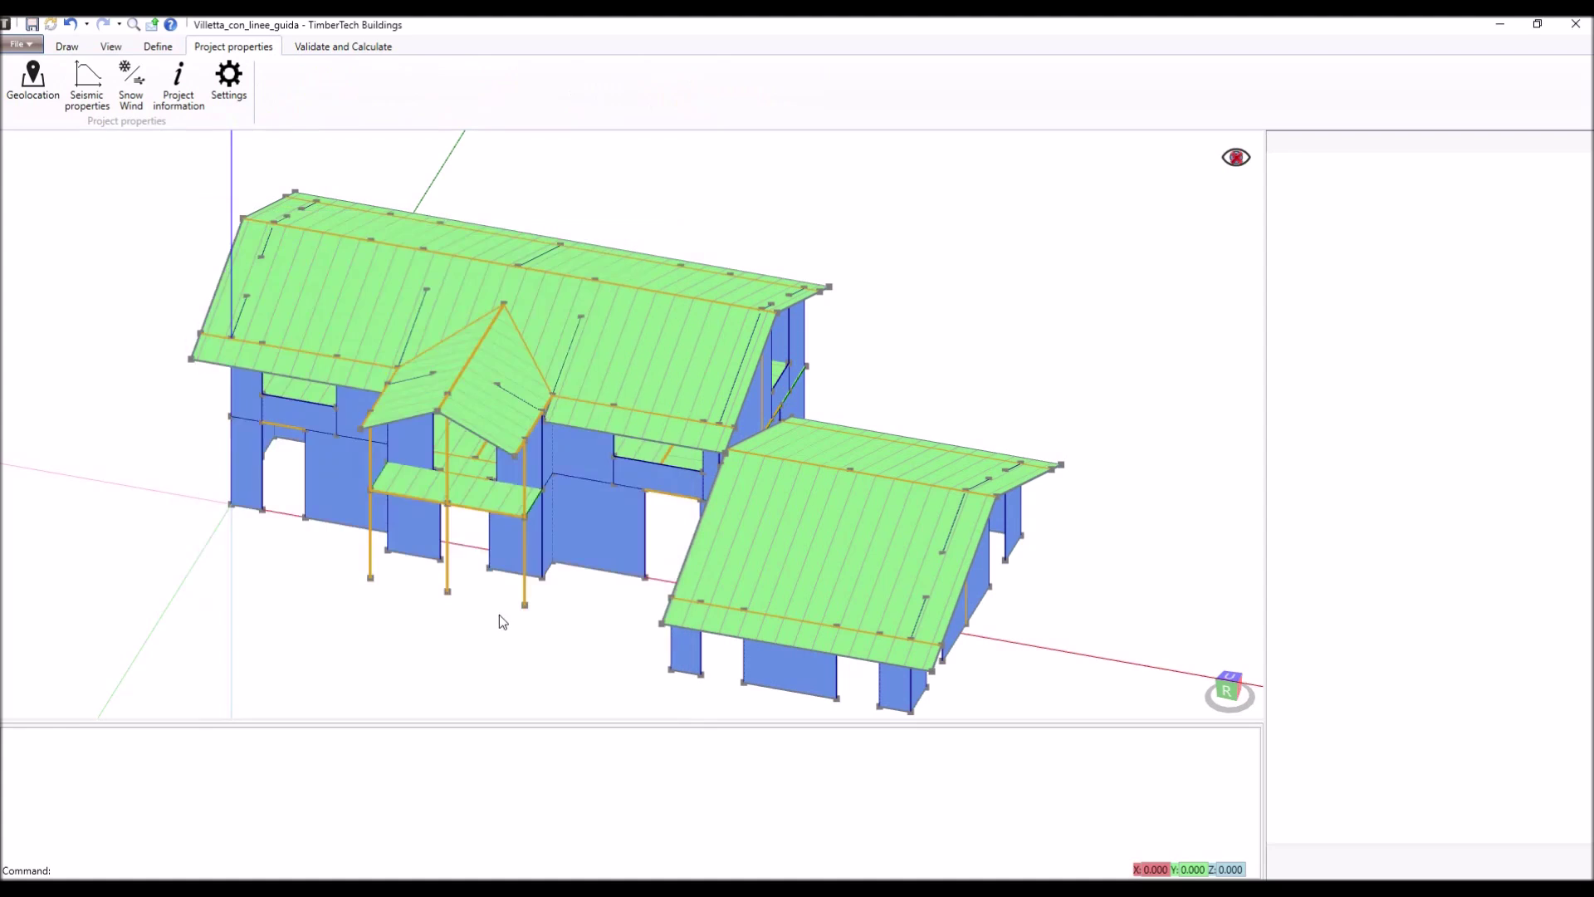
Compare the user defined and regulation options for the seismic spectra, leaving Regulation spectra selected.
click(95, 98)
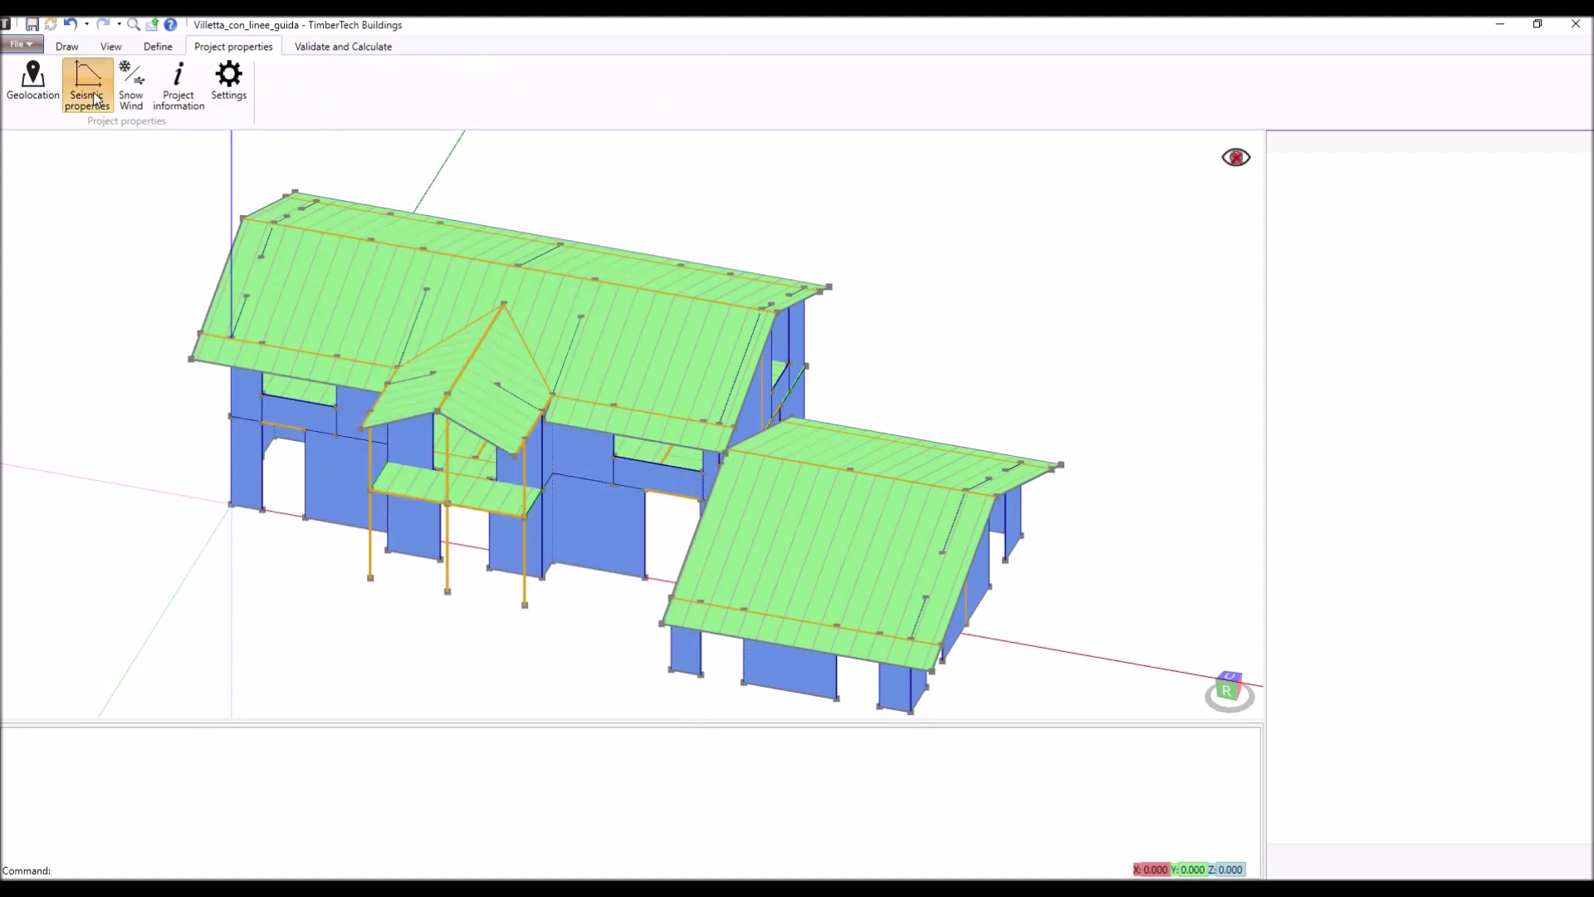
drag(232, 73, 639, 193)
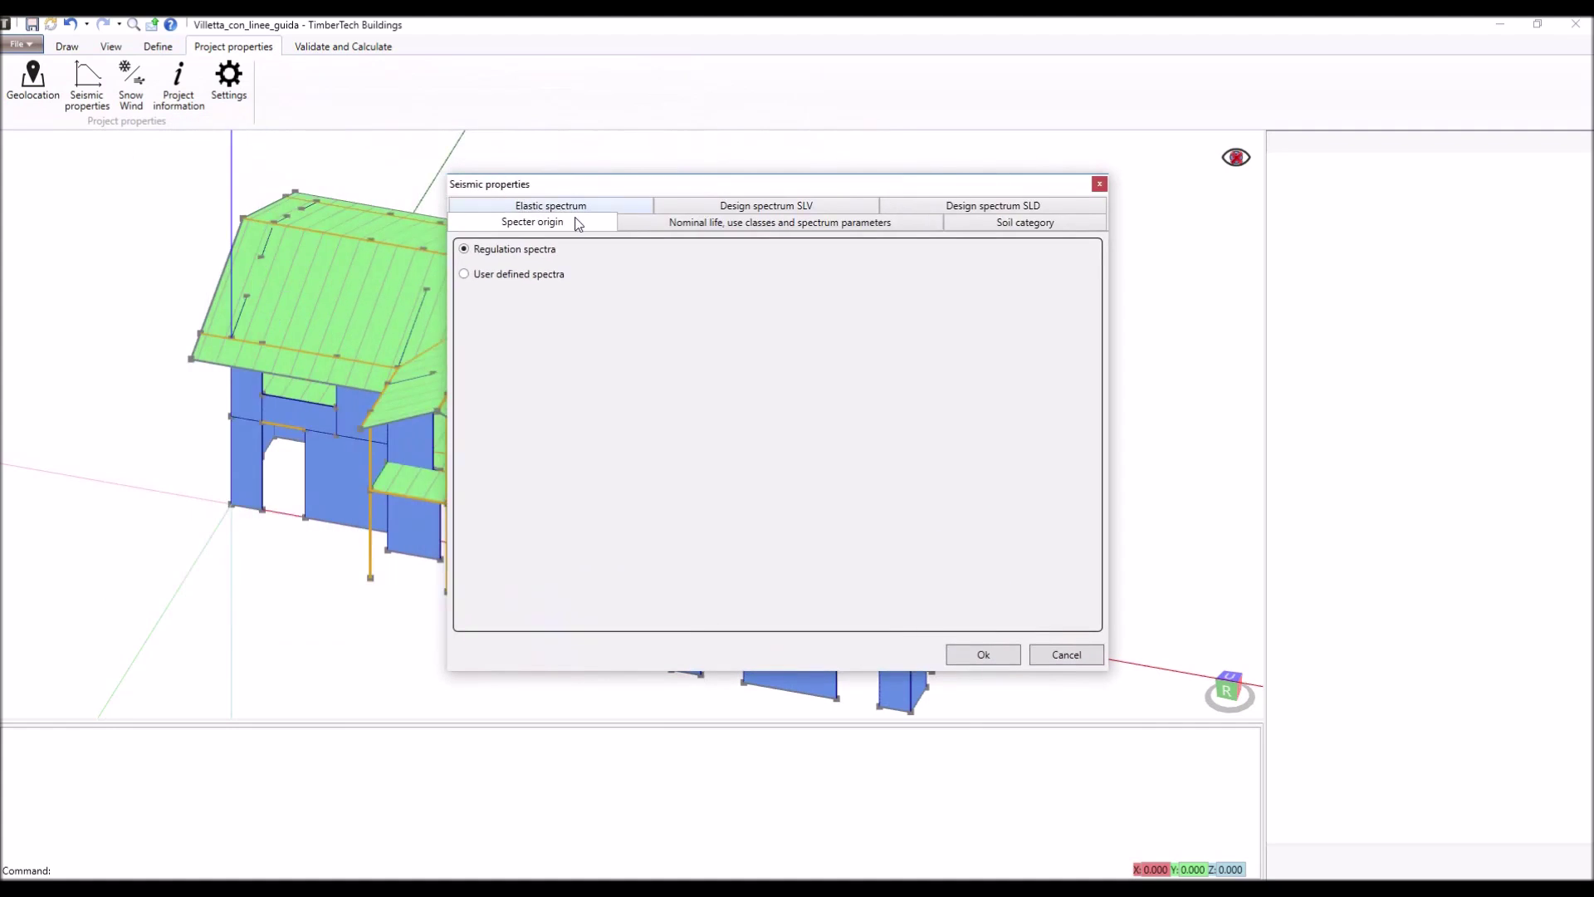
click(515, 276)
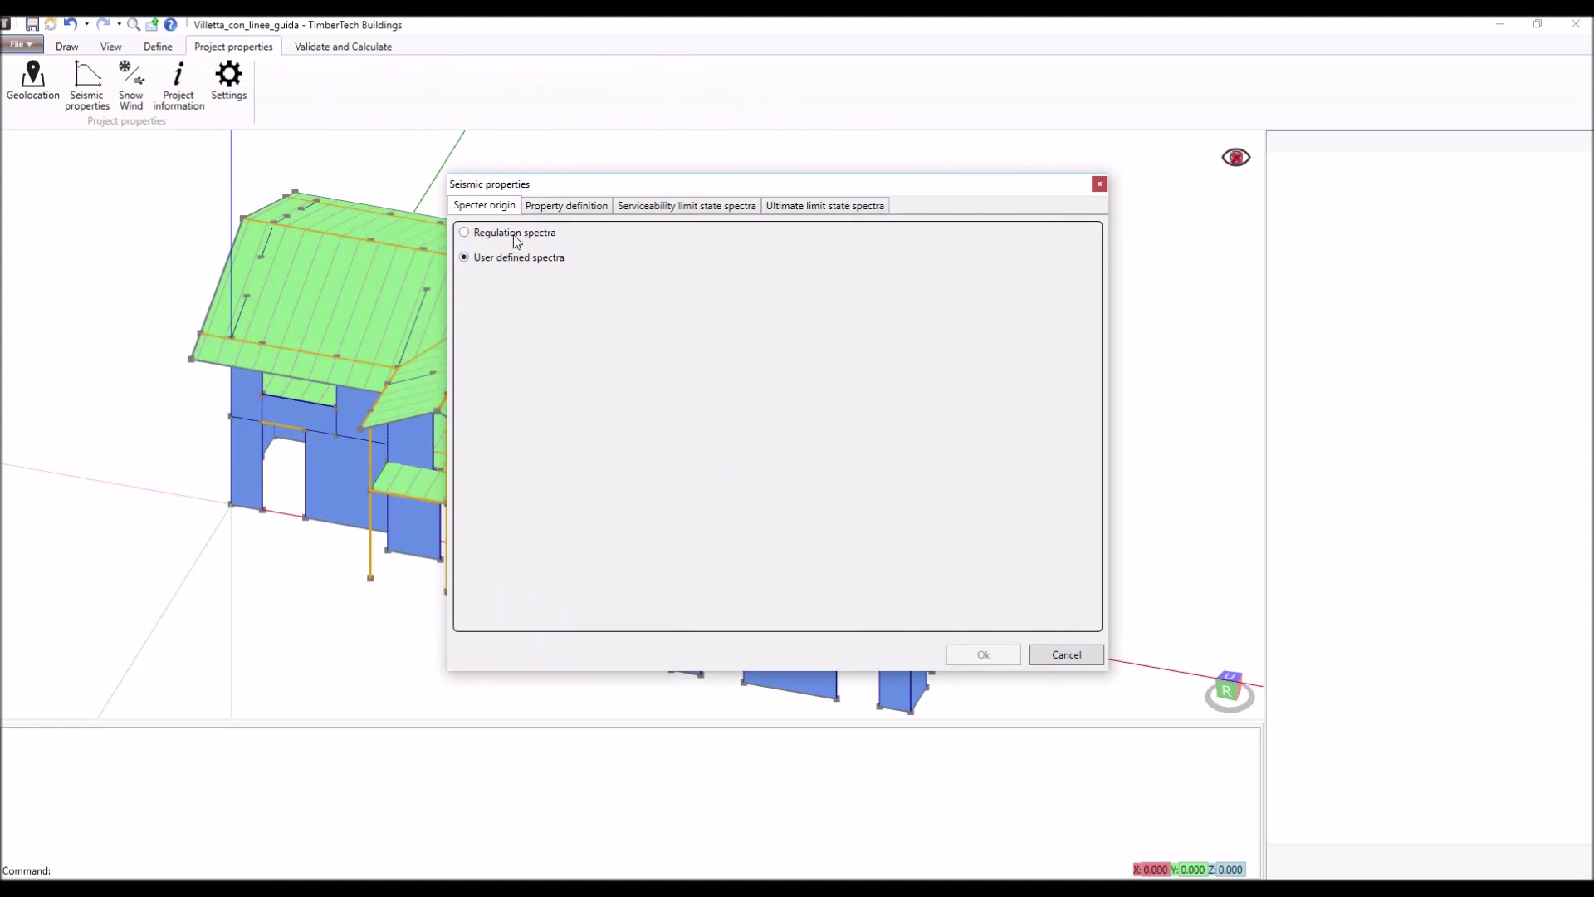
click(515, 234)
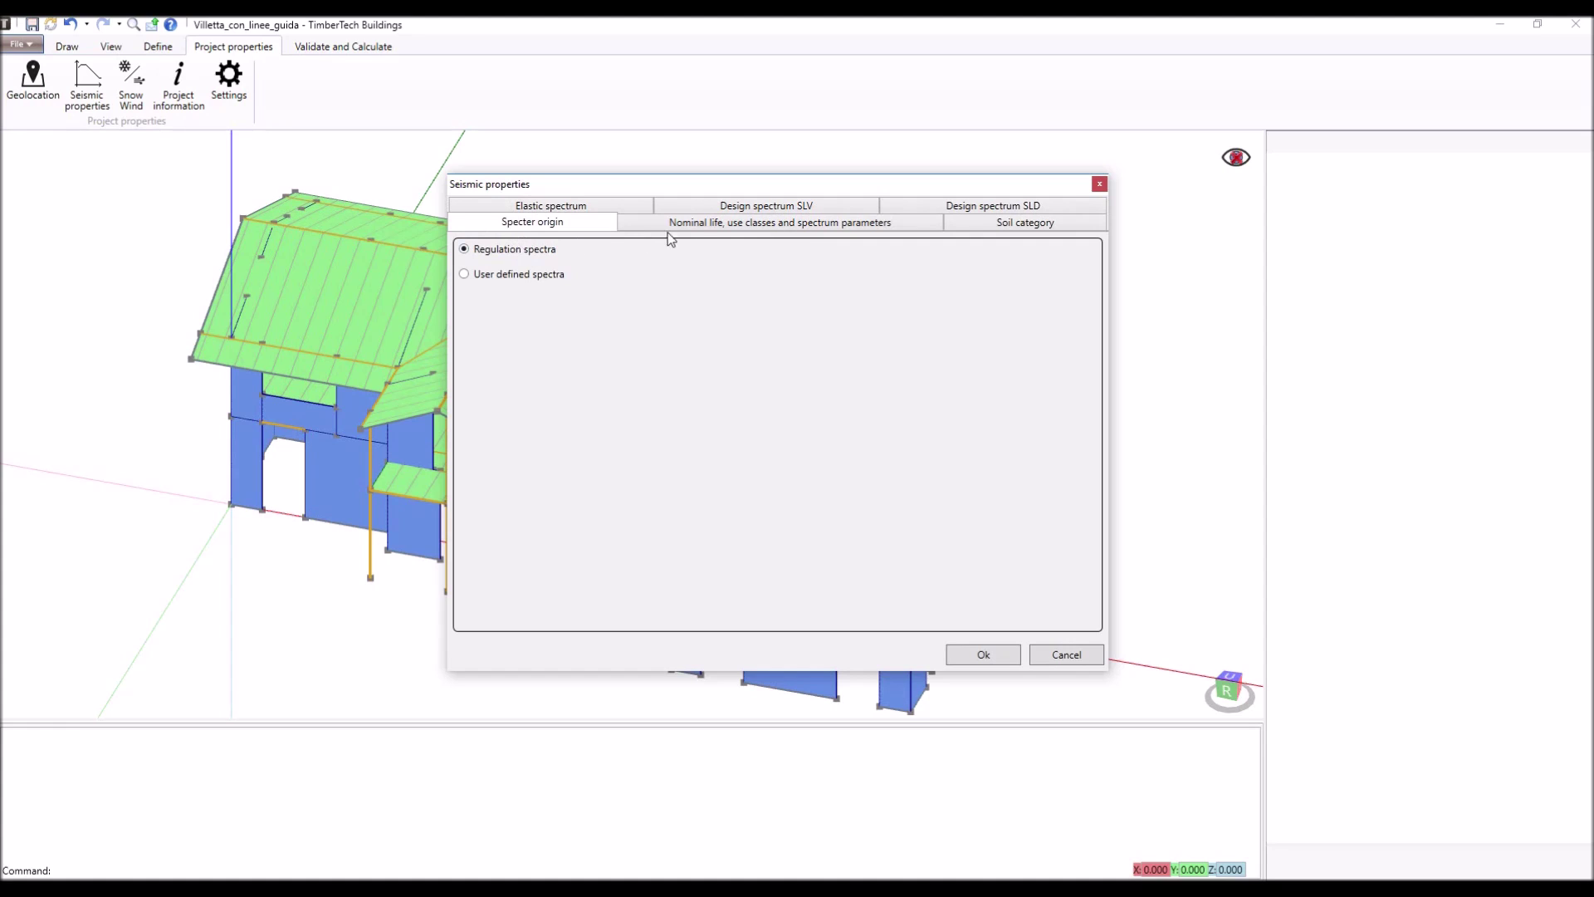
Review the nominal life and use class, soil category, and elastic spectrum data in the seismic properties.
click(698, 225)
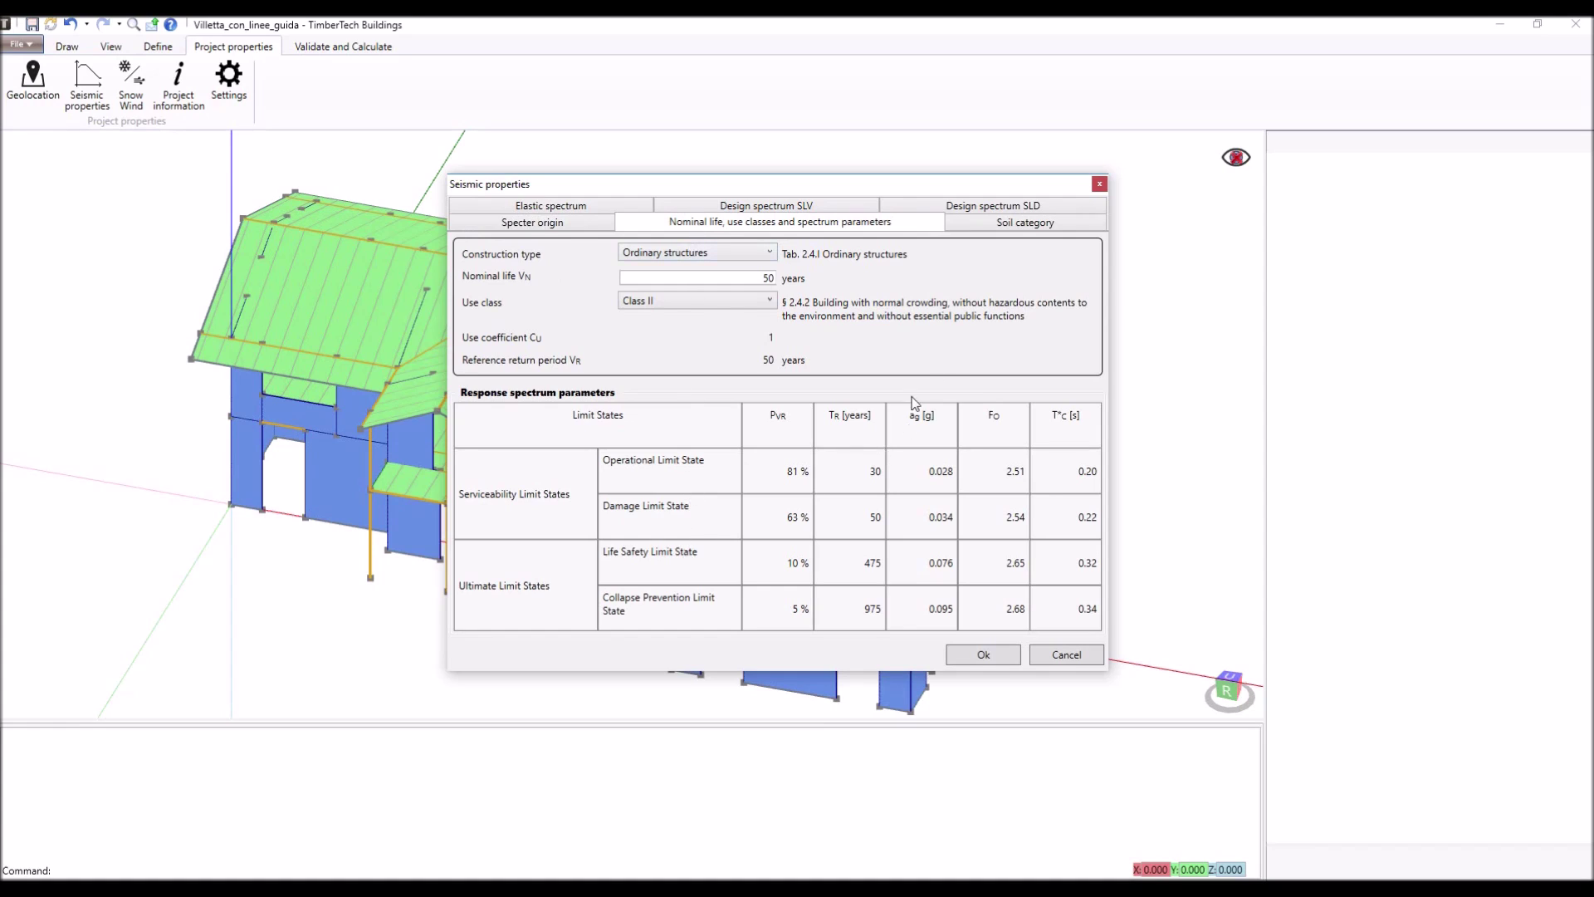
click(1012, 227)
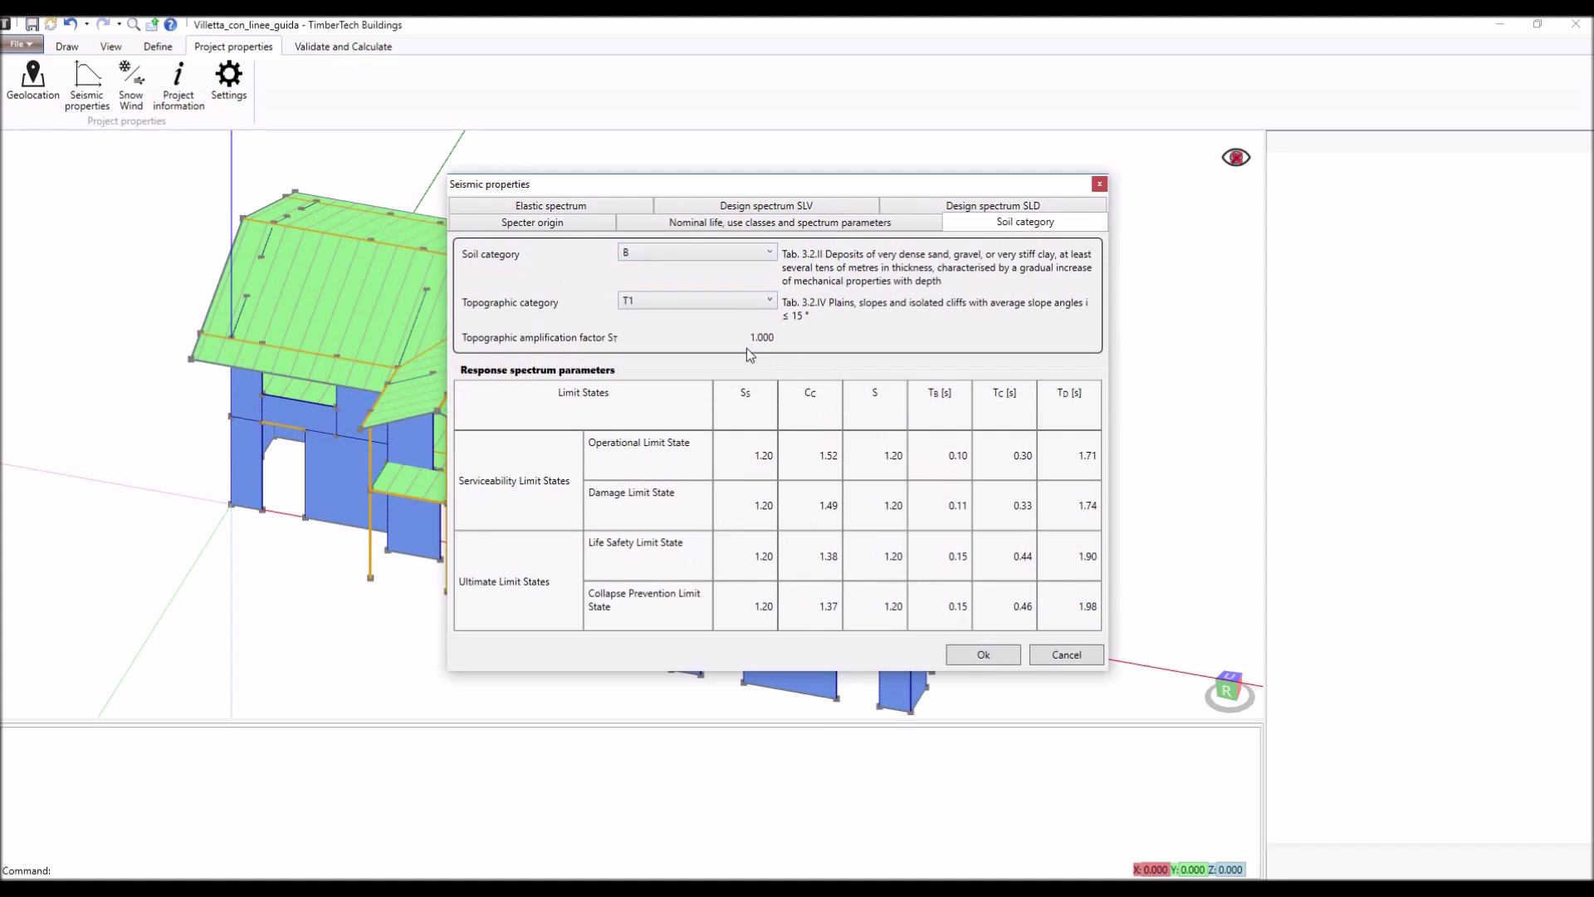
click(604, 214)
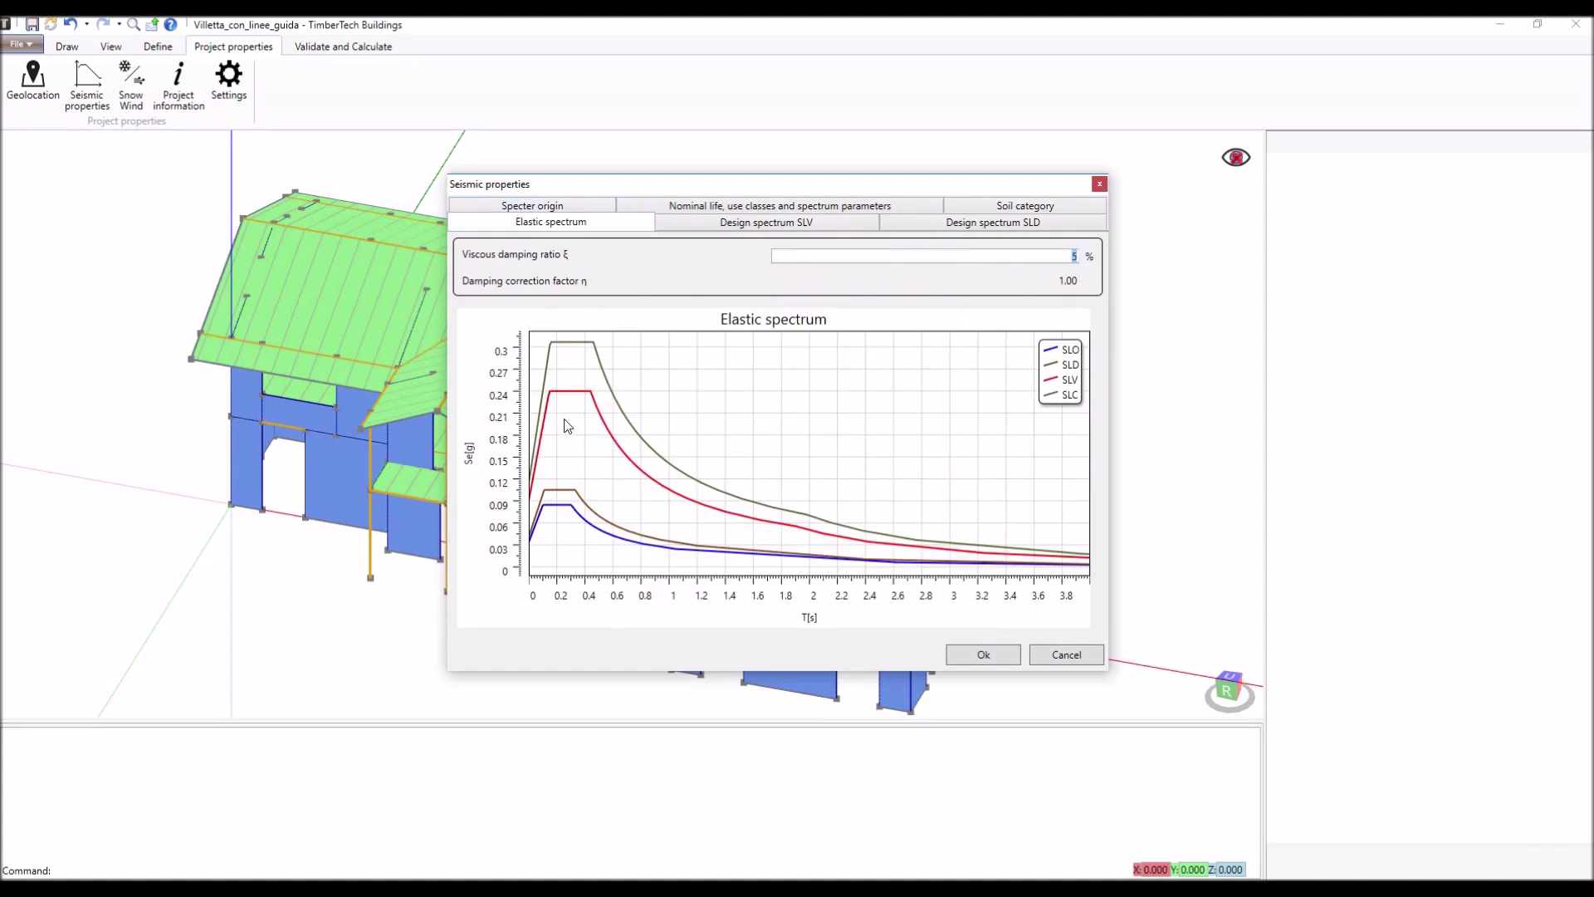
Set the SLV design spectrum to Ductility class "A" with structural type Nailed wall panels: q0 = 3, and close the seismic properties.
click(764, 224)
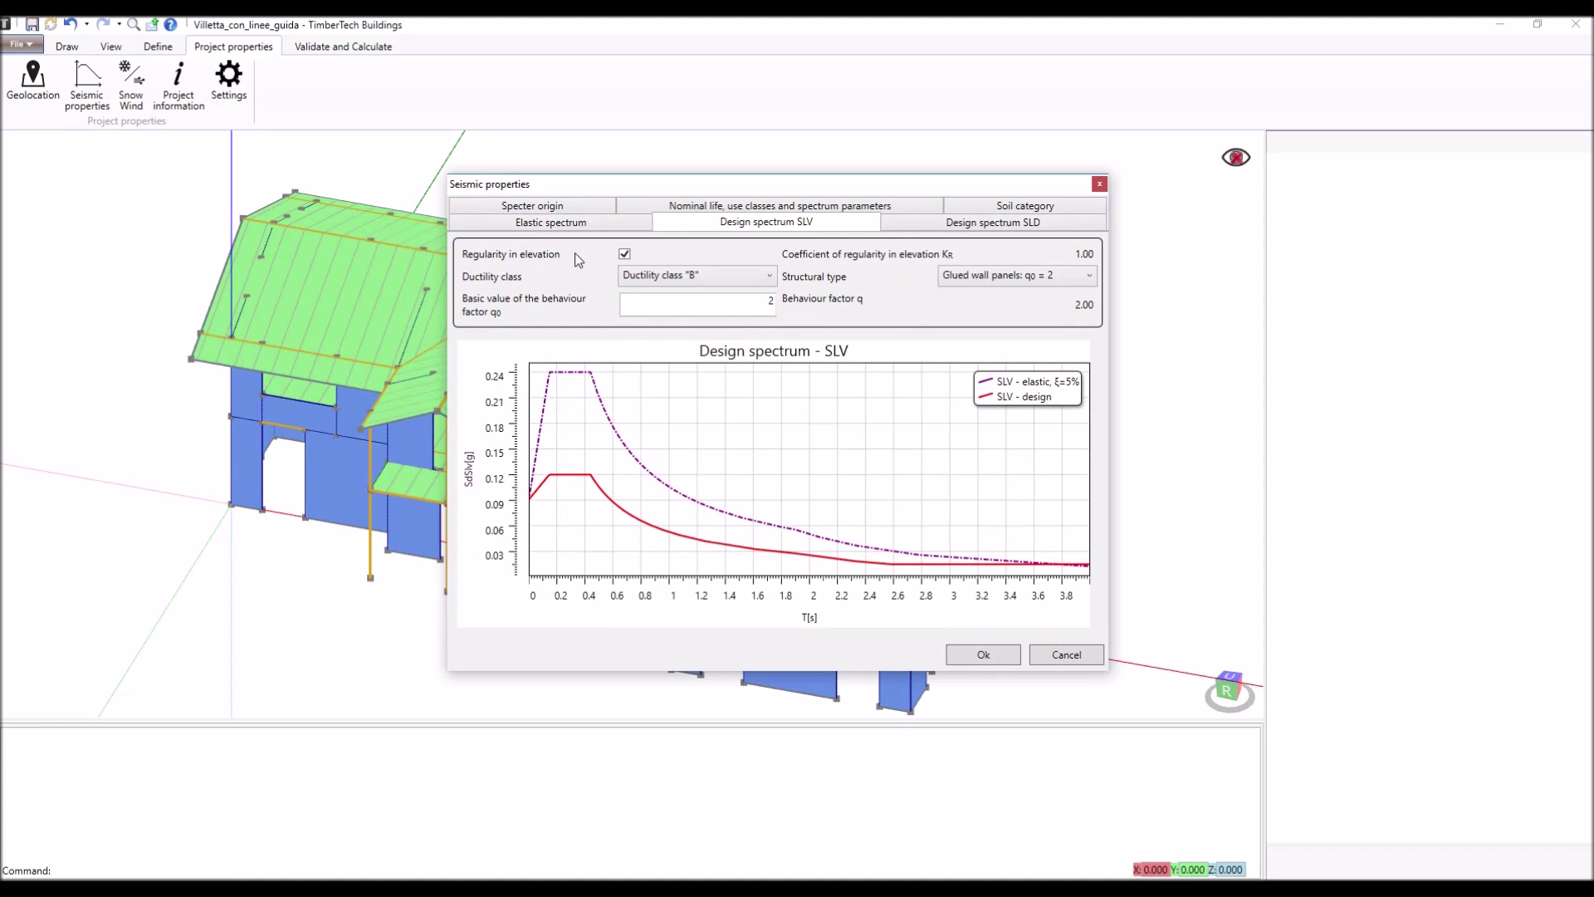
click(722, 275)
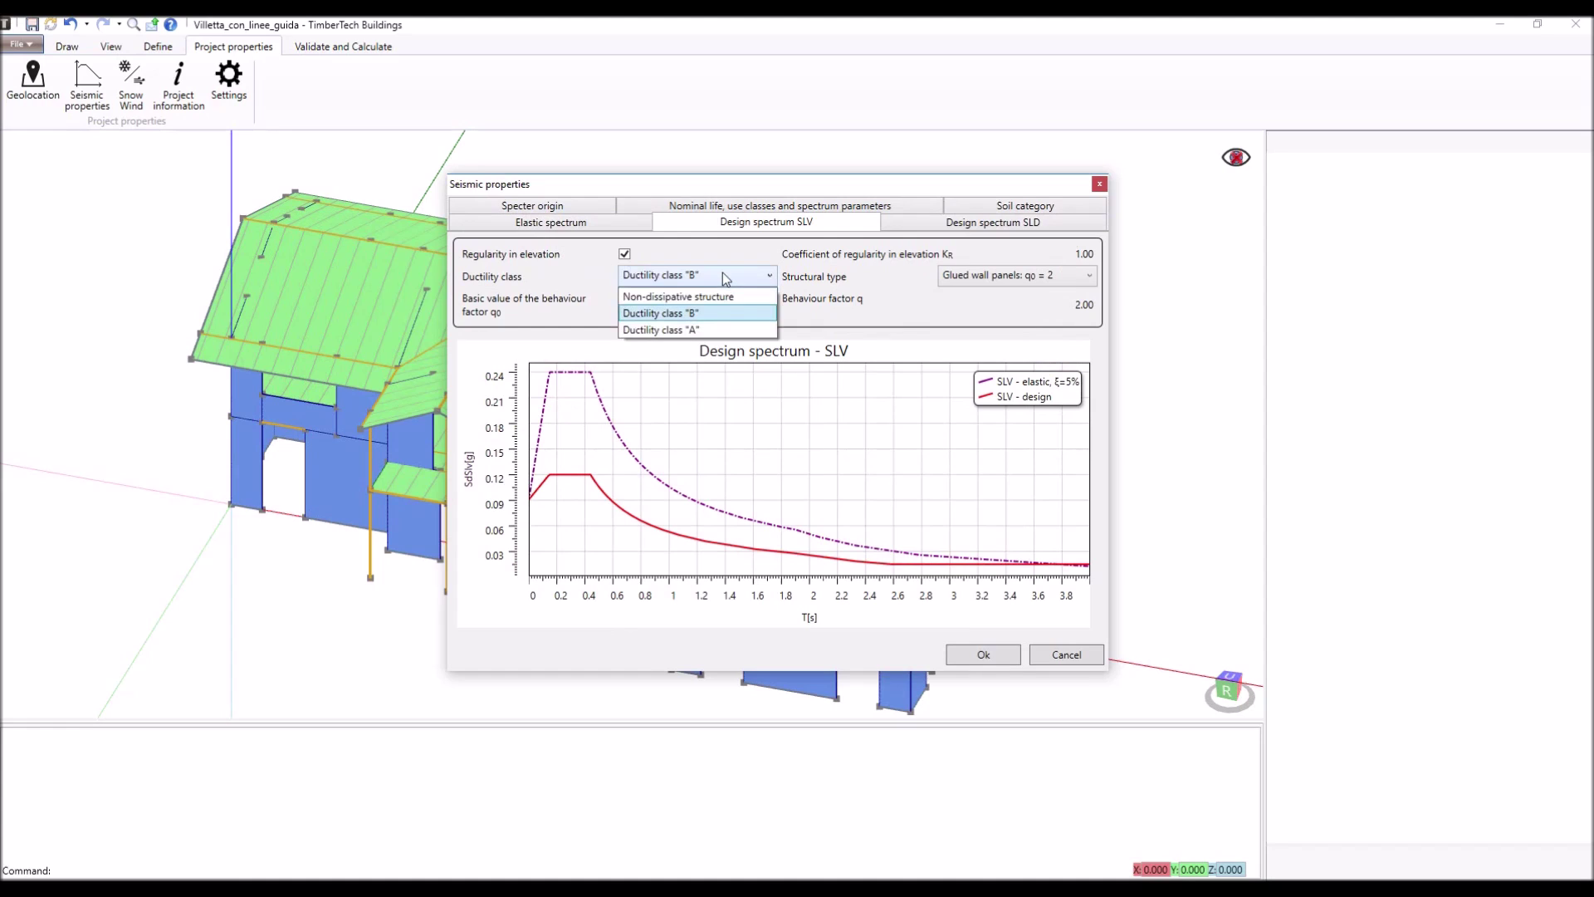
click(715, 314)
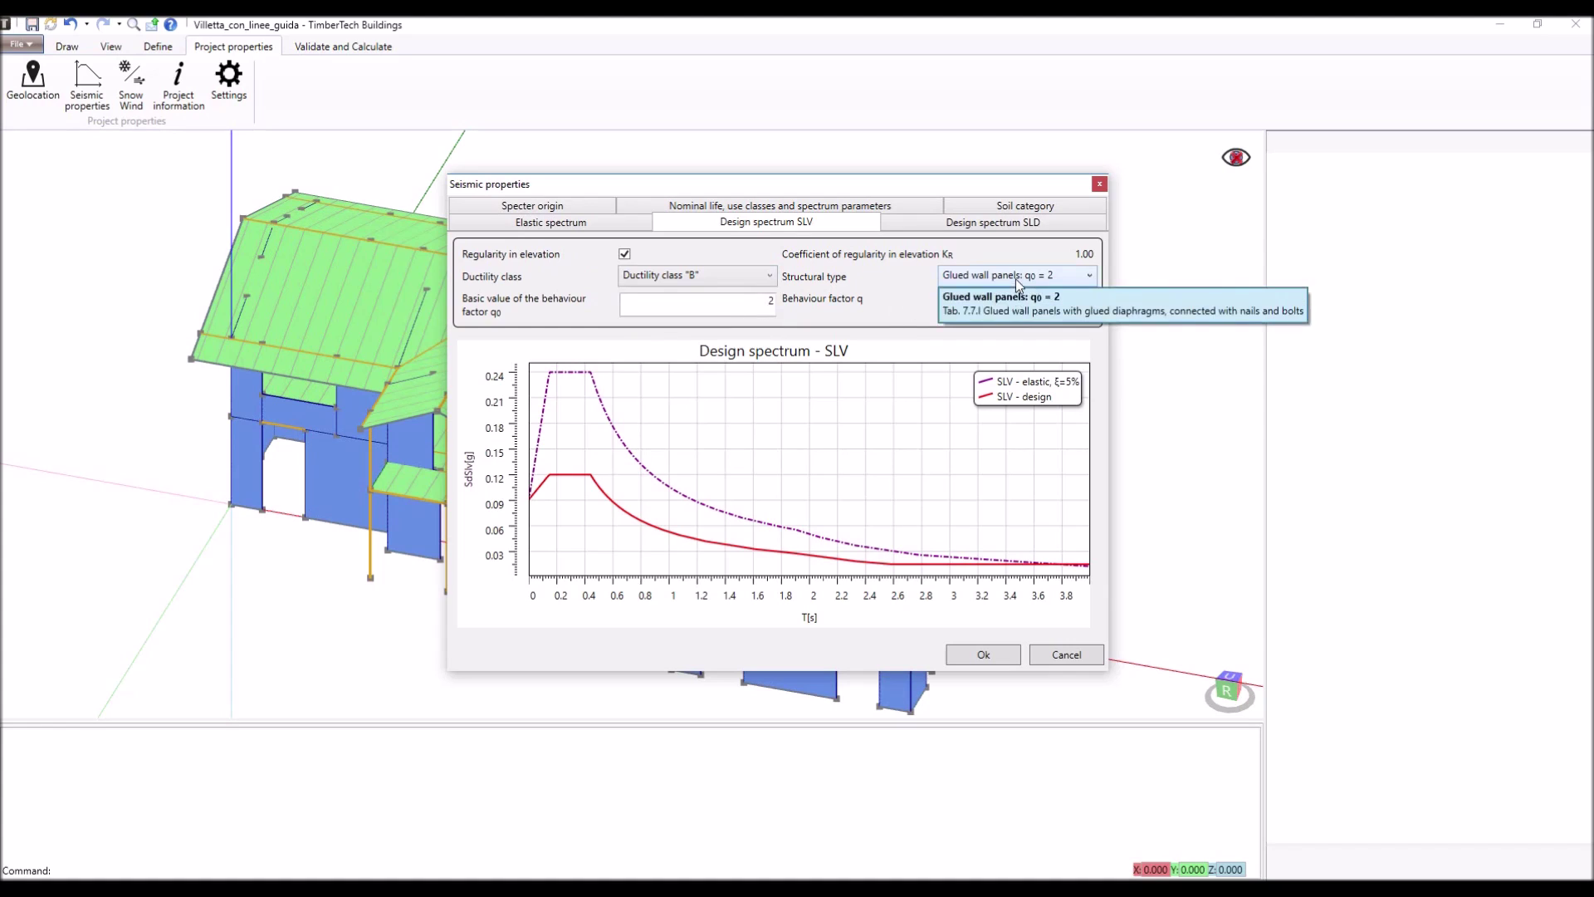
click(760, 279)
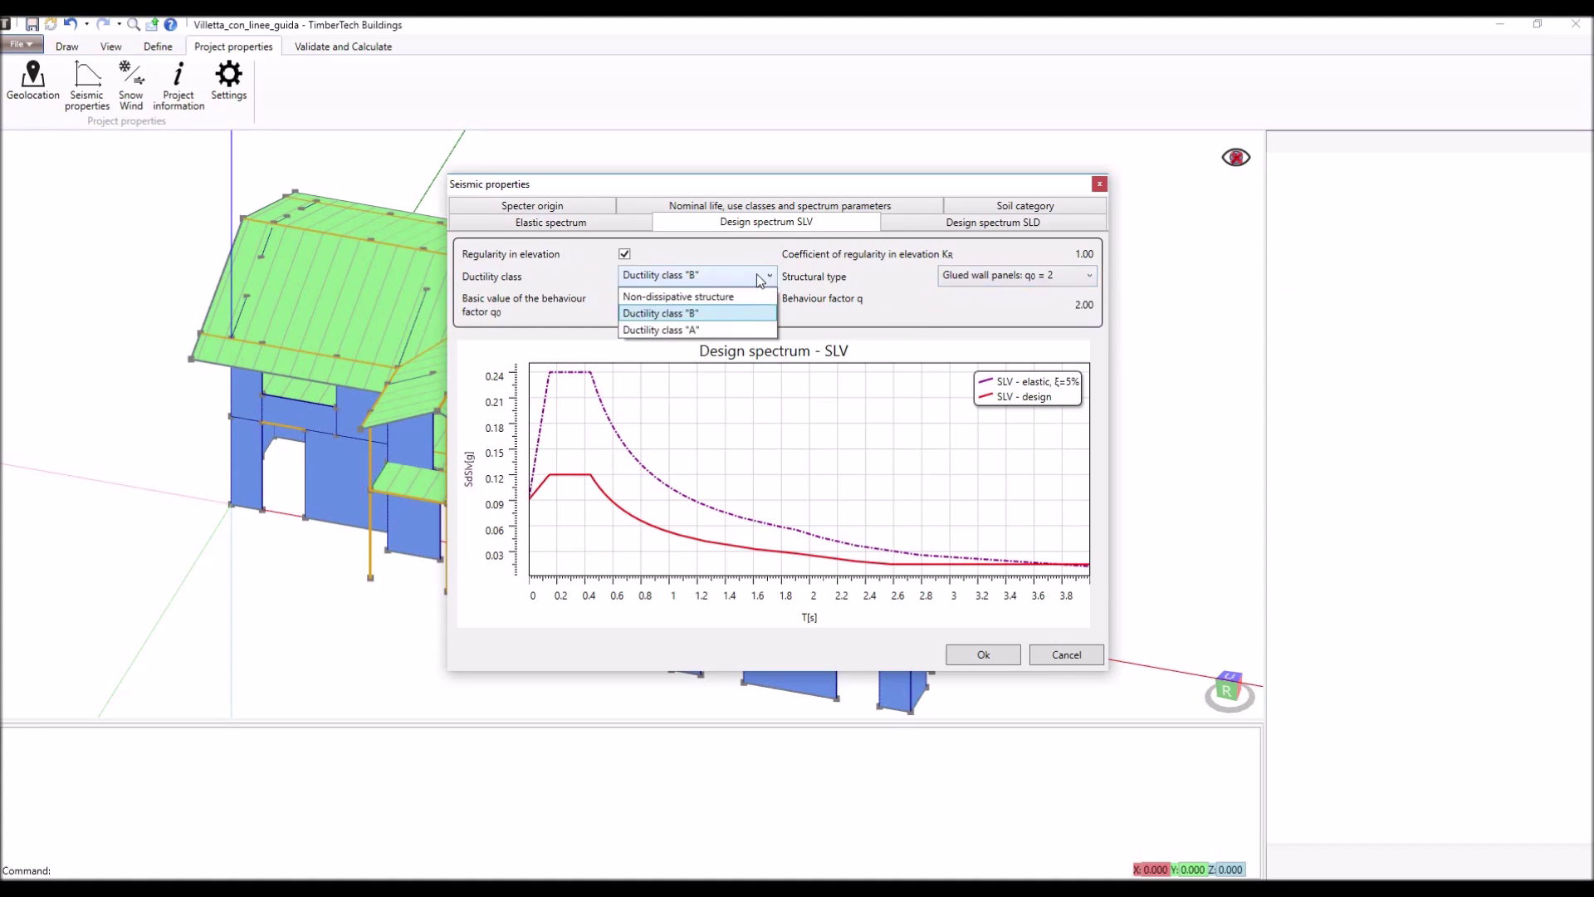
click(741, 326)
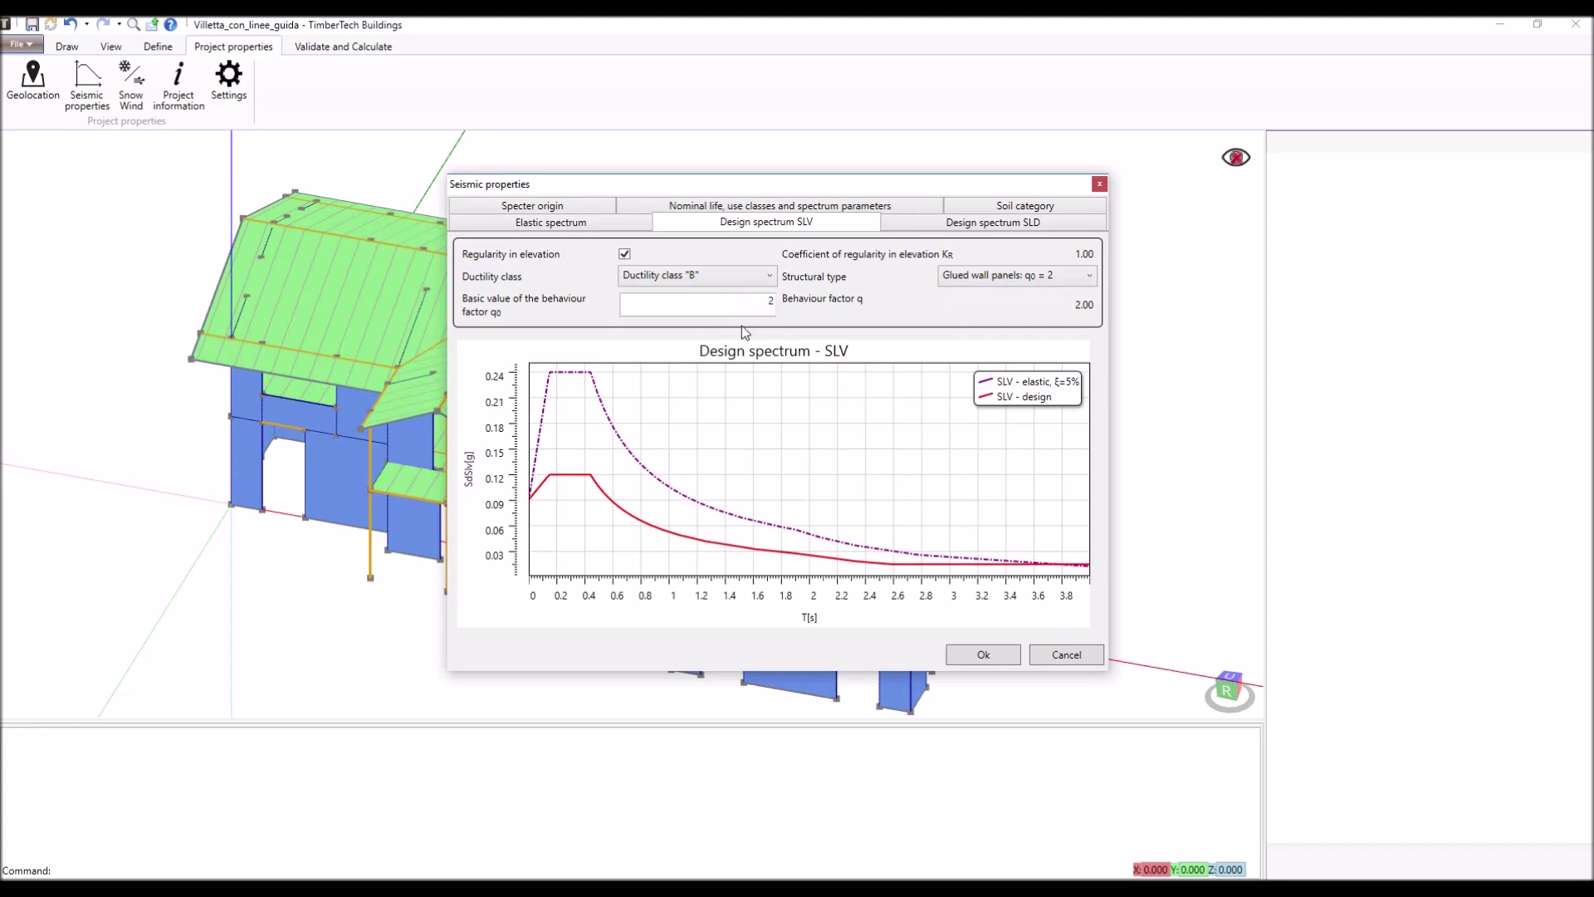
click(975, 276)
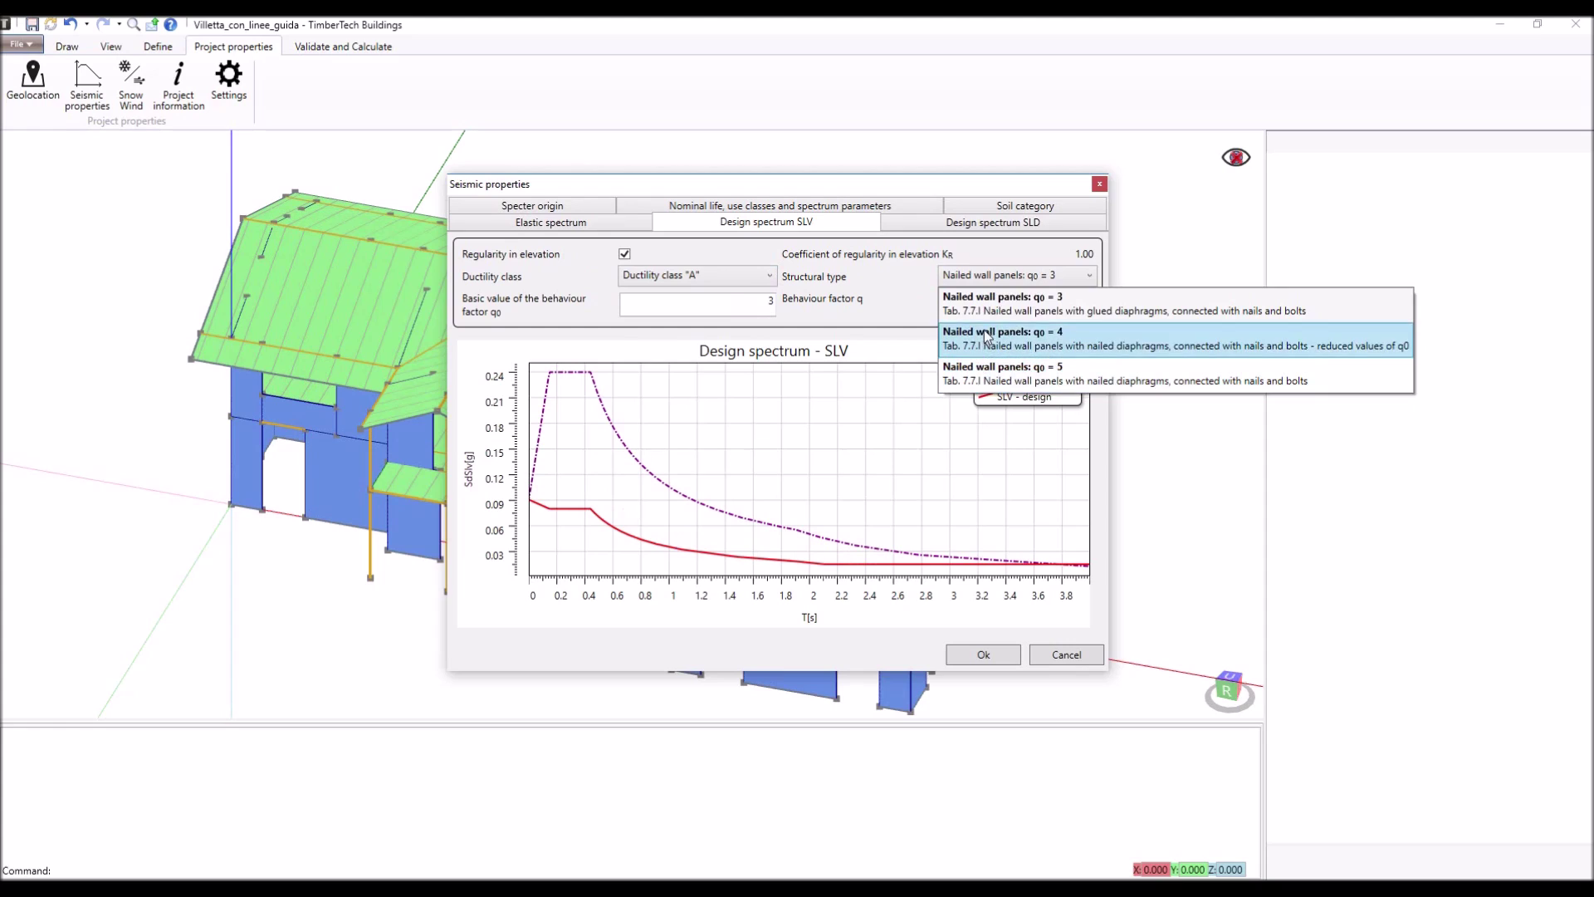
click(988, 310)
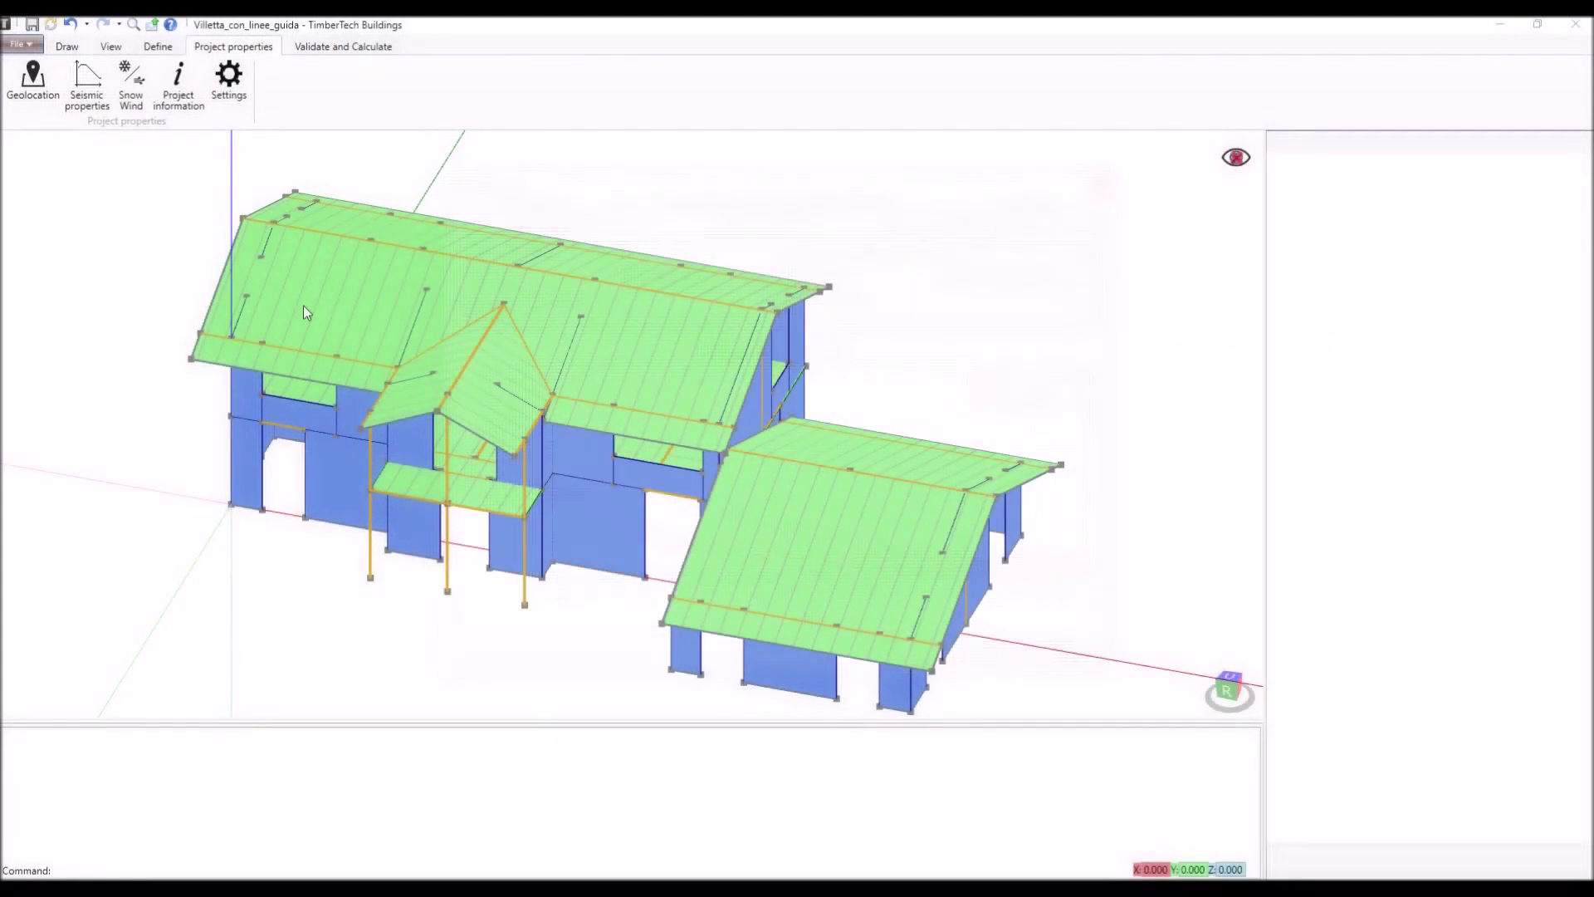
Review the project's snow and wind load parameters and accept them.
click(131, 83)
drag(199, 135, 221, 147)
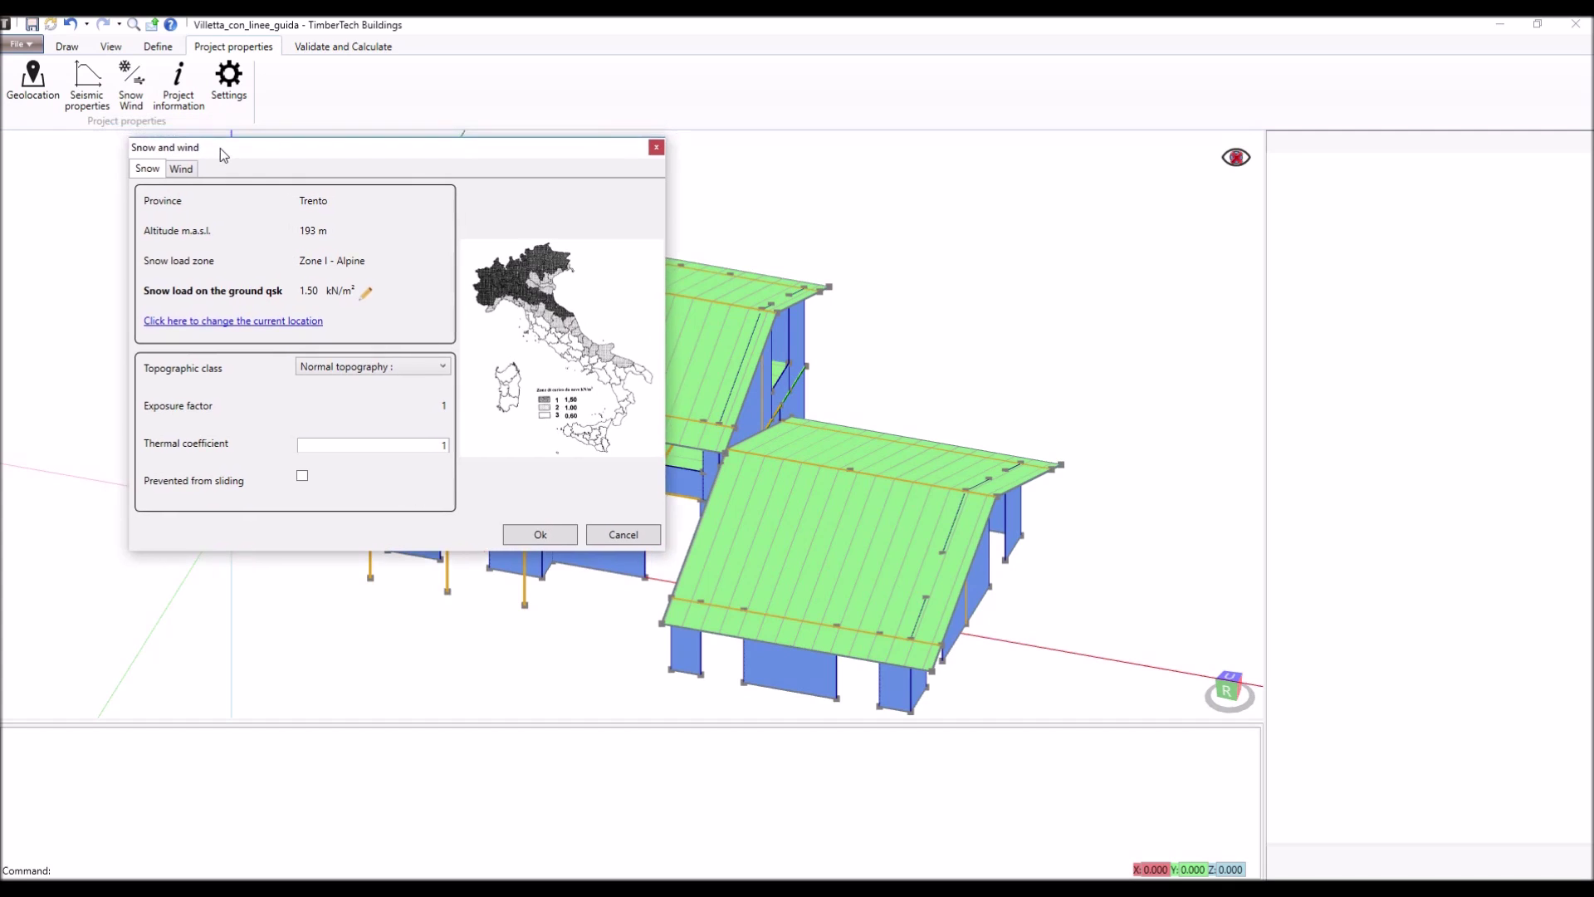
click(183, 168)
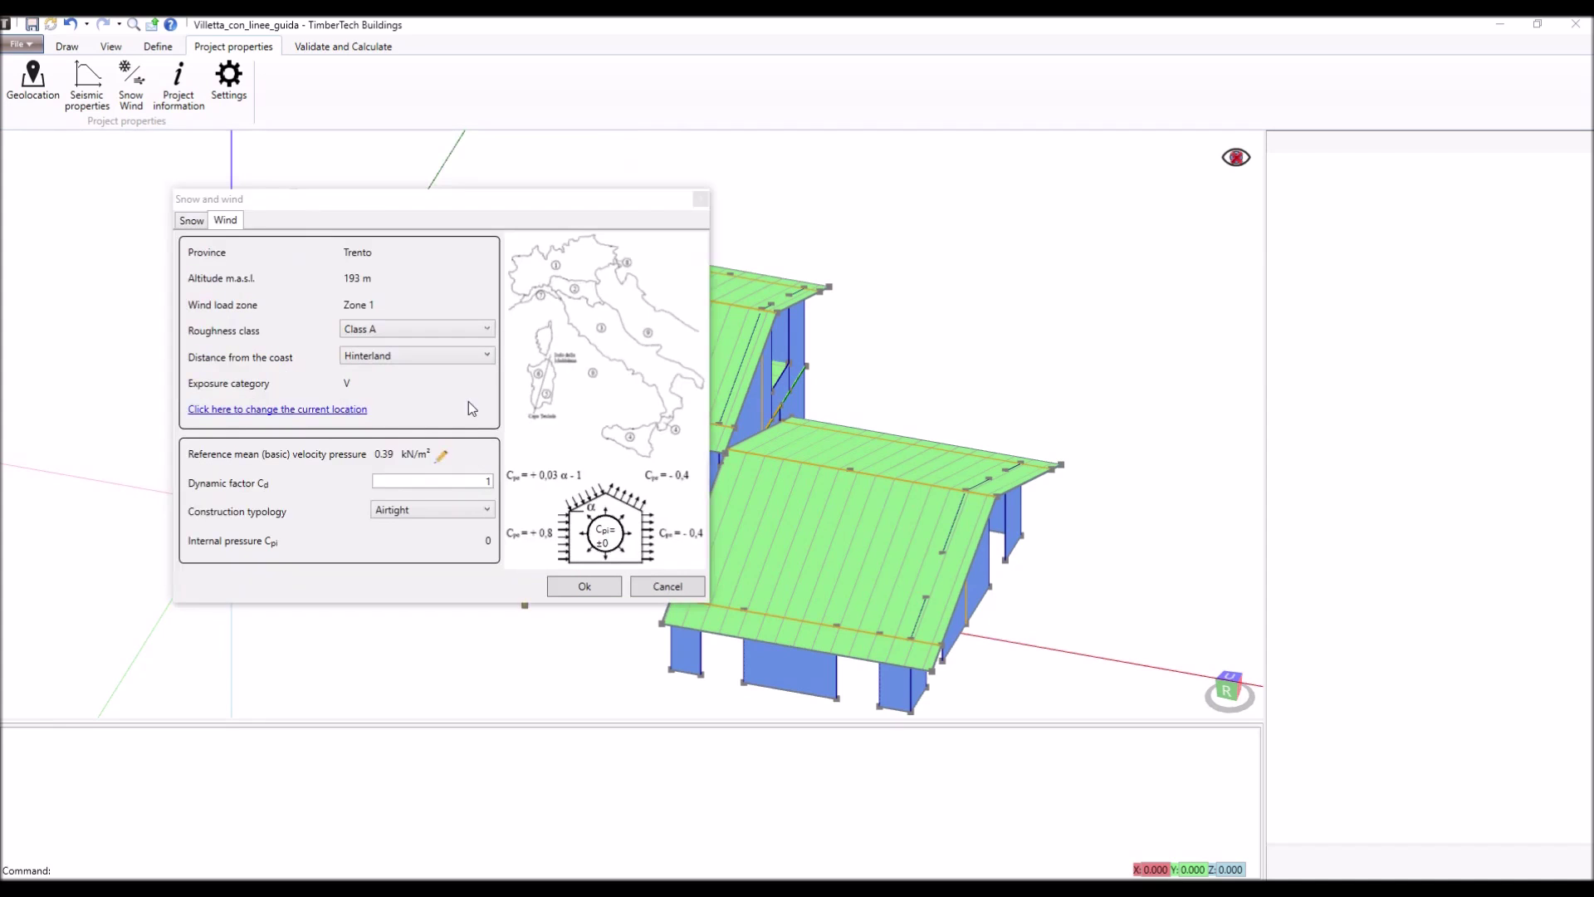
click(609, 587)
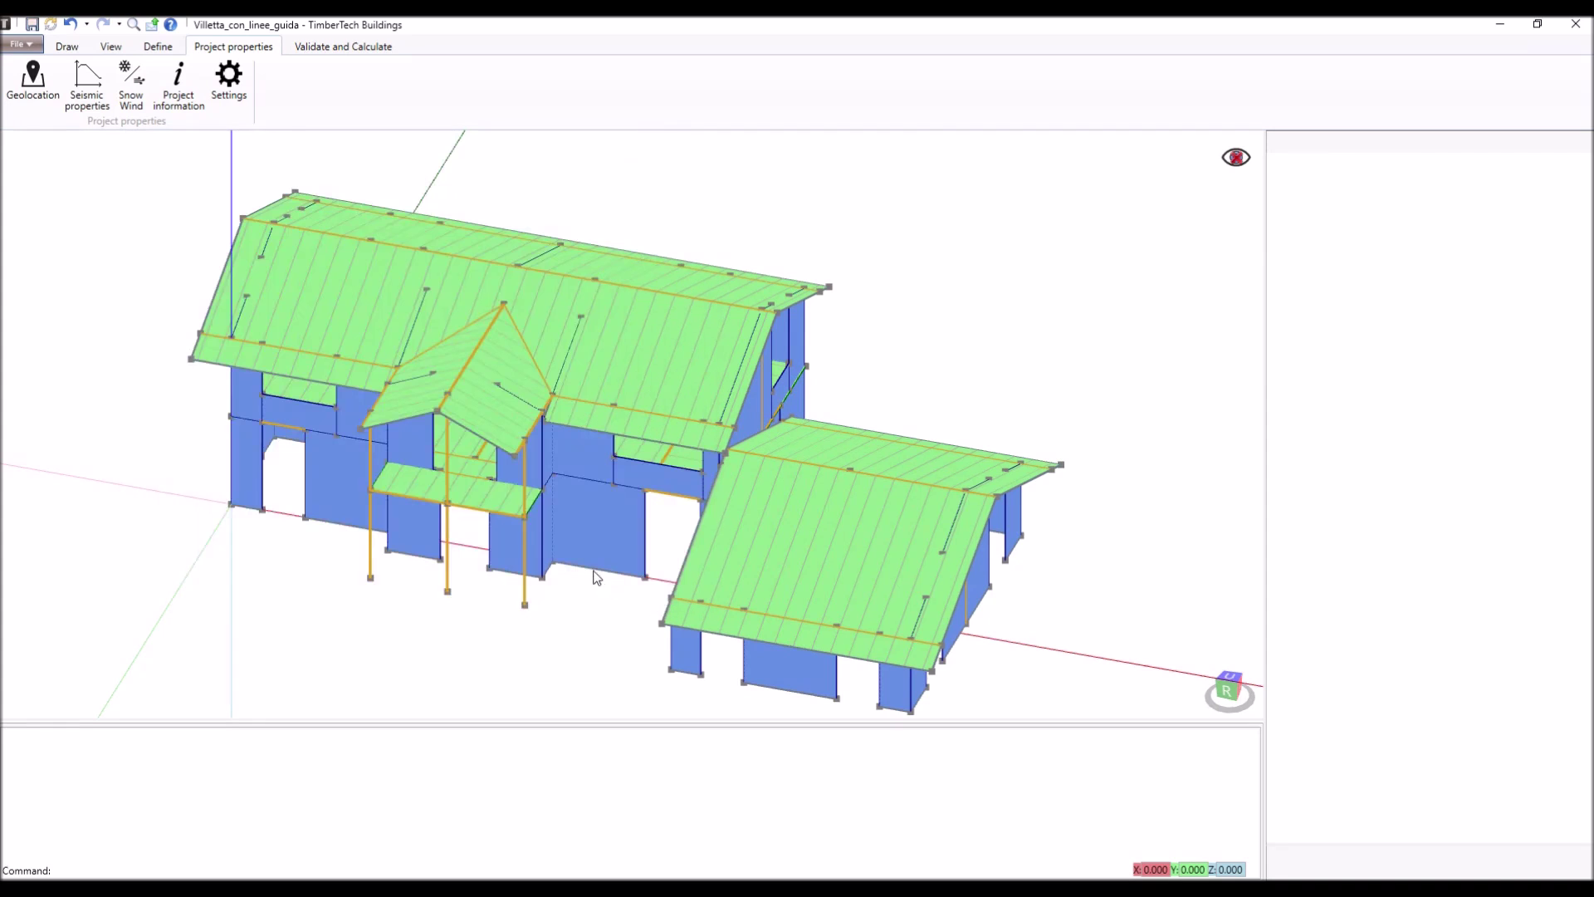
Set the project's design norm to NTC 2018 (default) in the project settings.
click(229, 83)
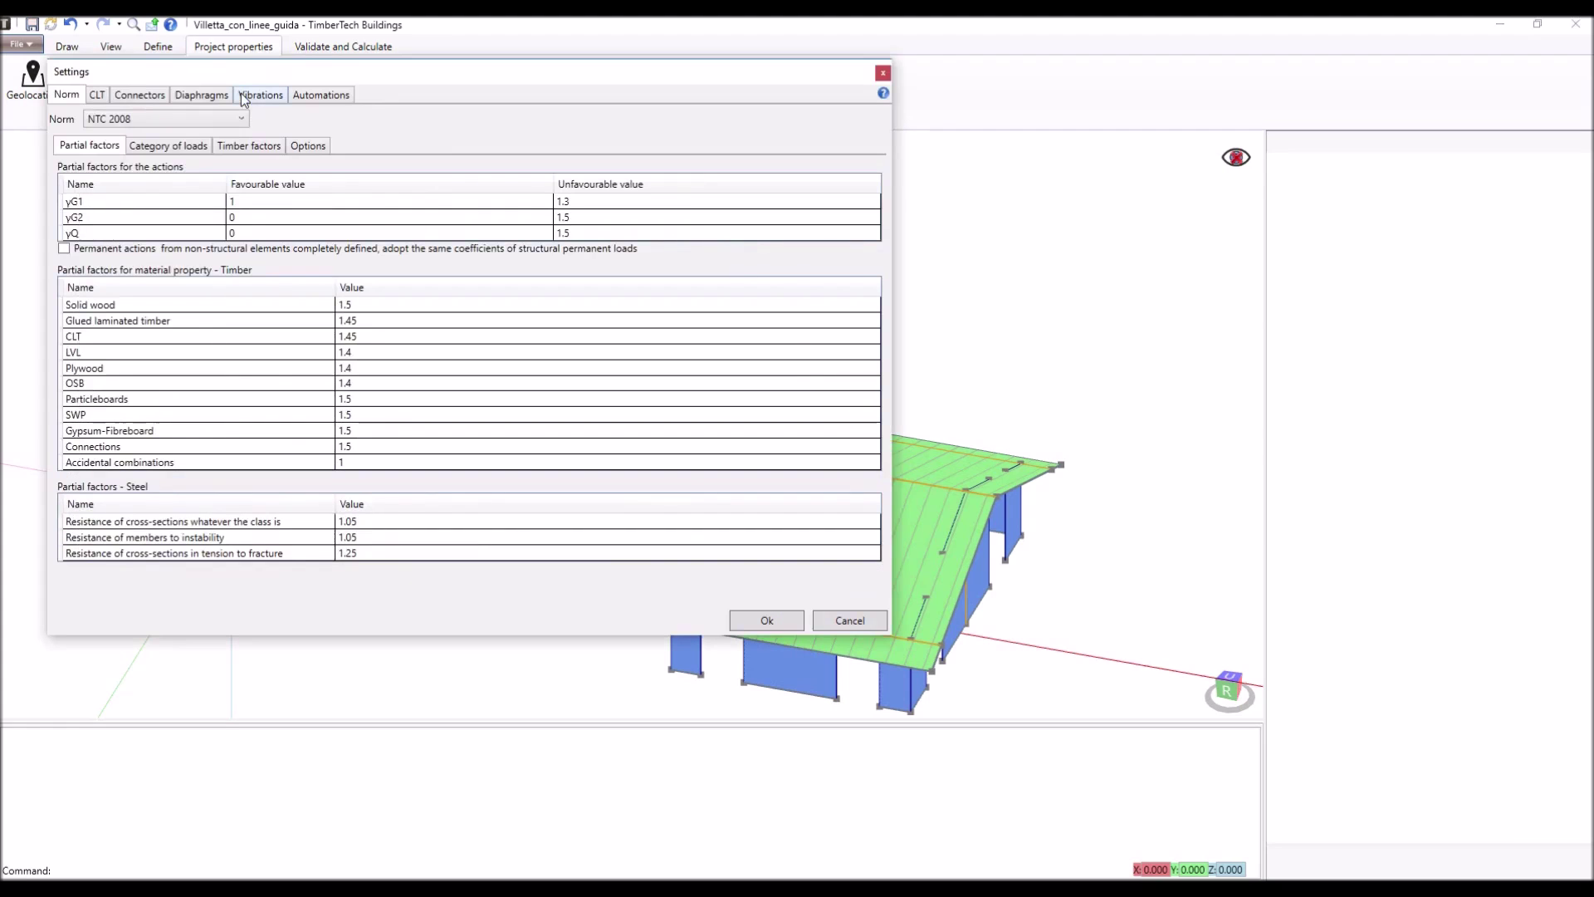
click(206, 116)
scroll(205, 192, up, 1)
click(206, 148)
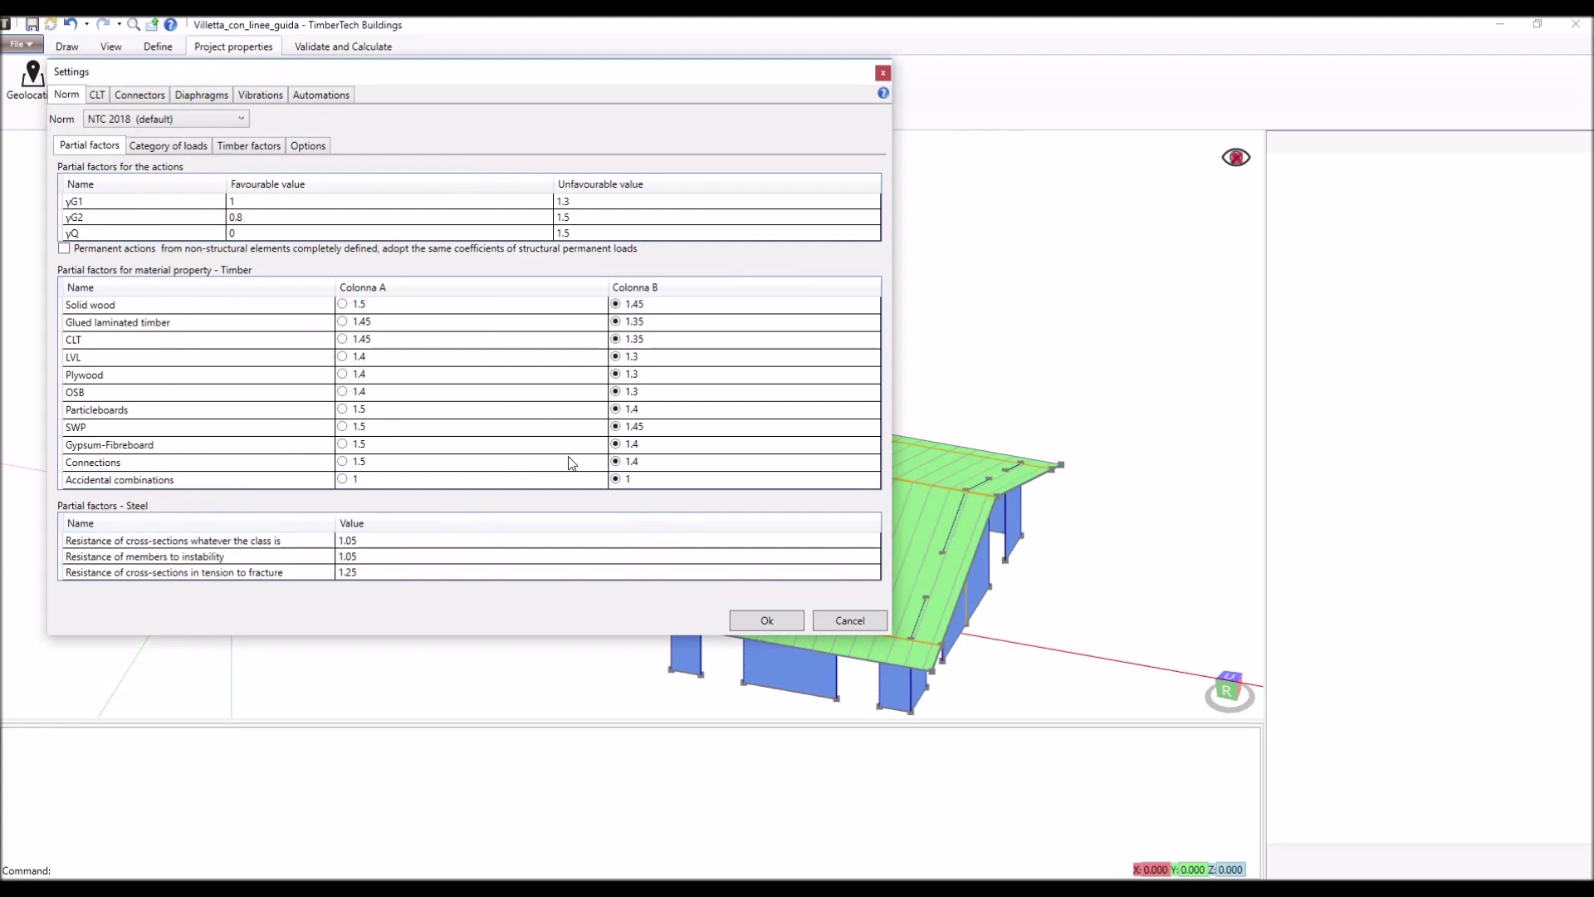
Review the norm's load categories, timber factors, and options for interstorey drift limits and crack factors.
click(196, 149)
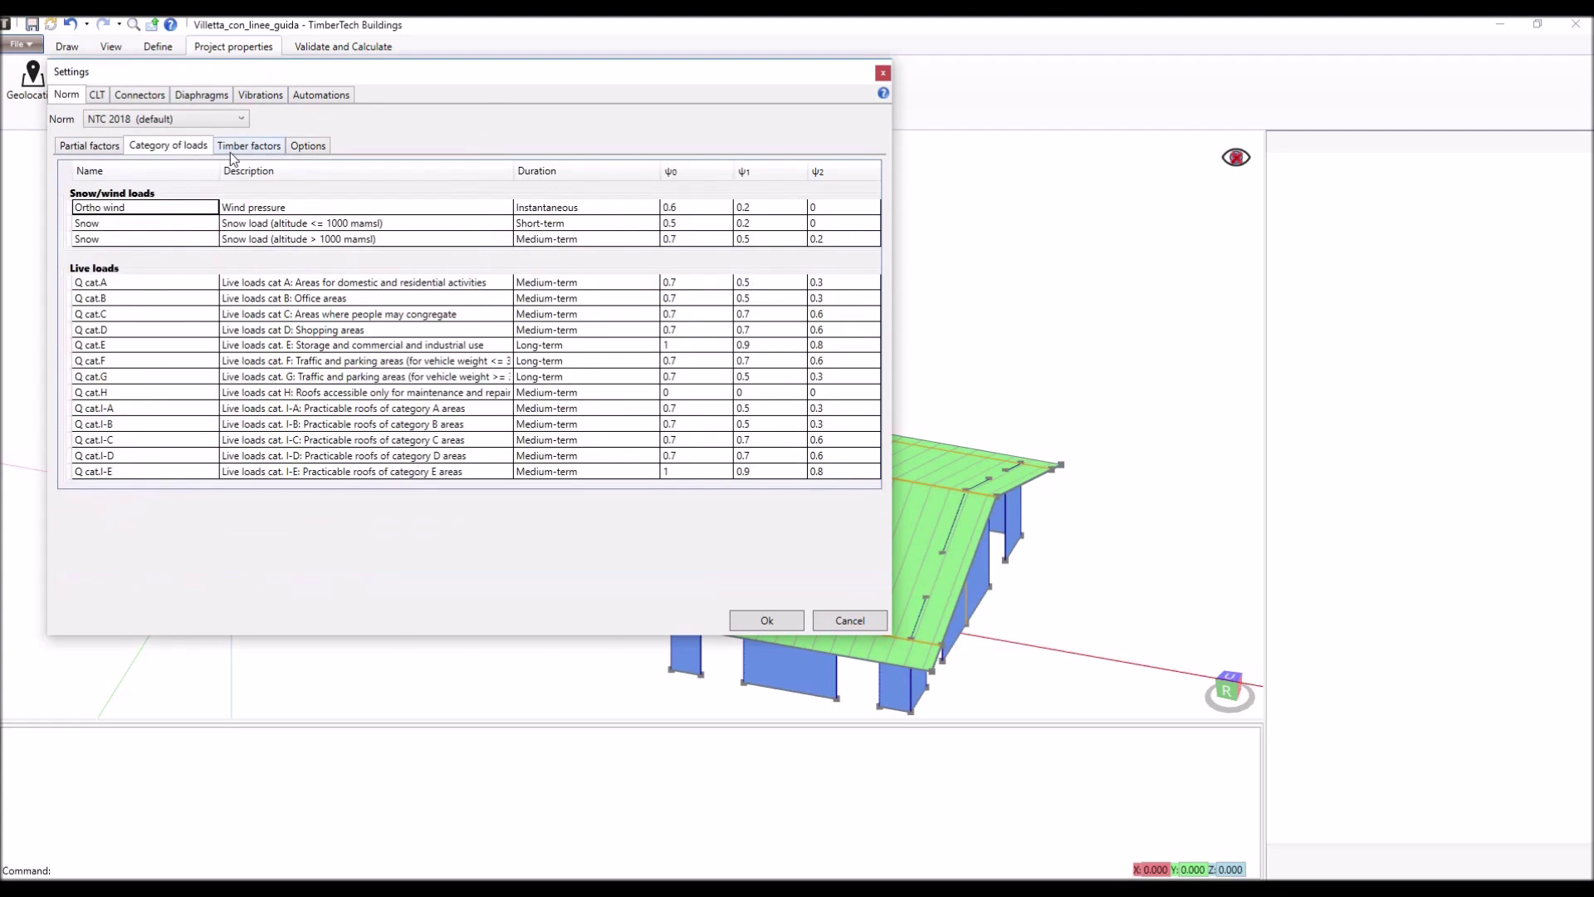
click(257, 147)
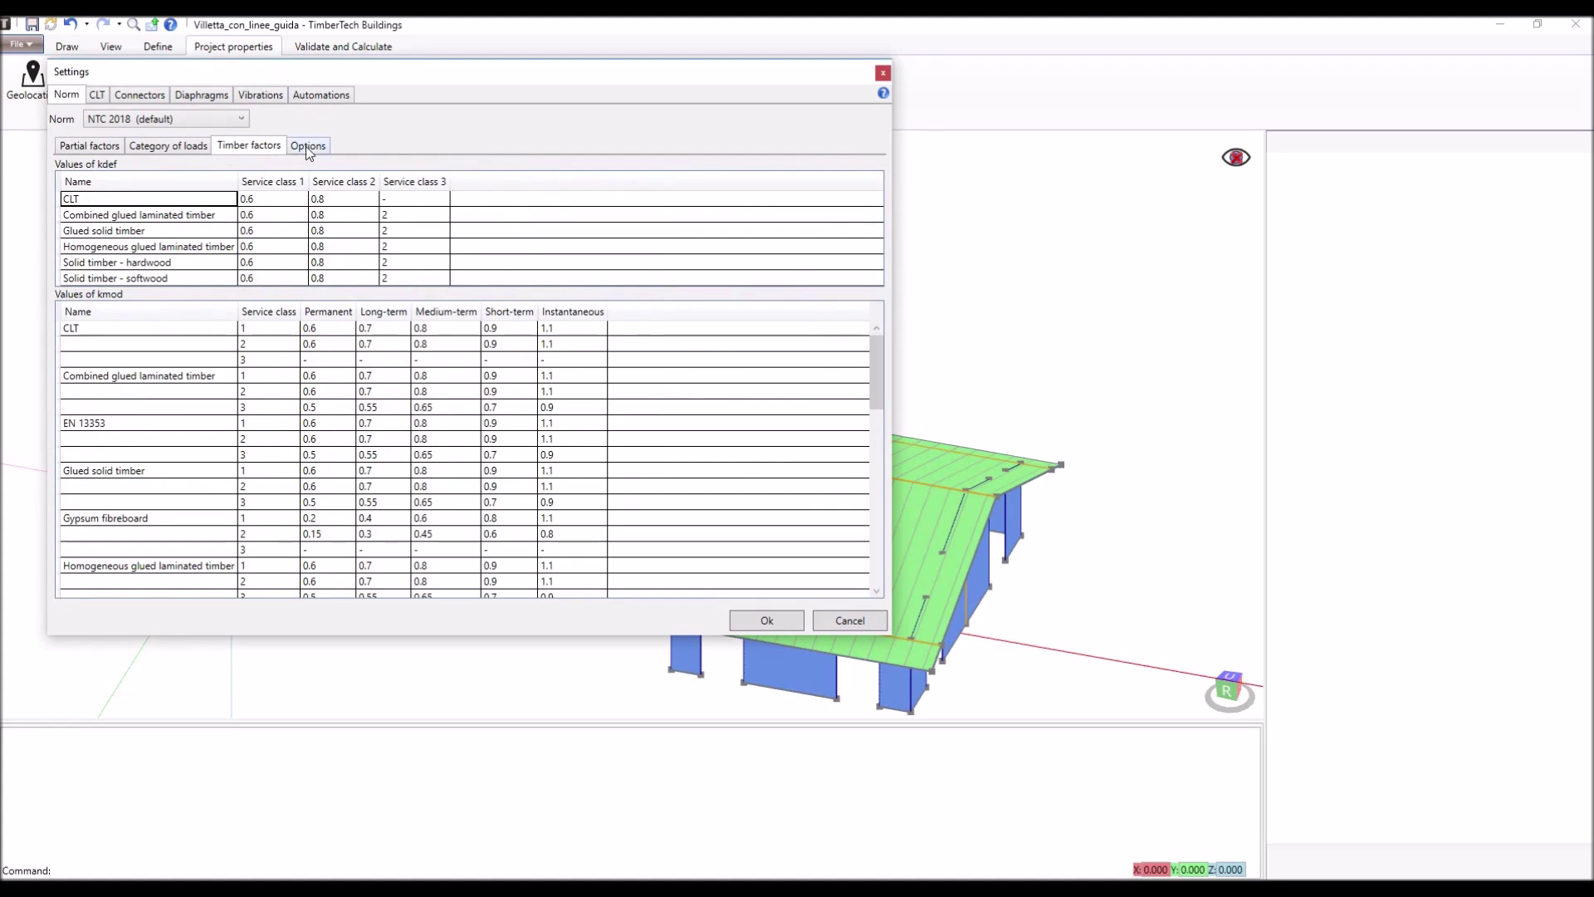
click(307, 146)
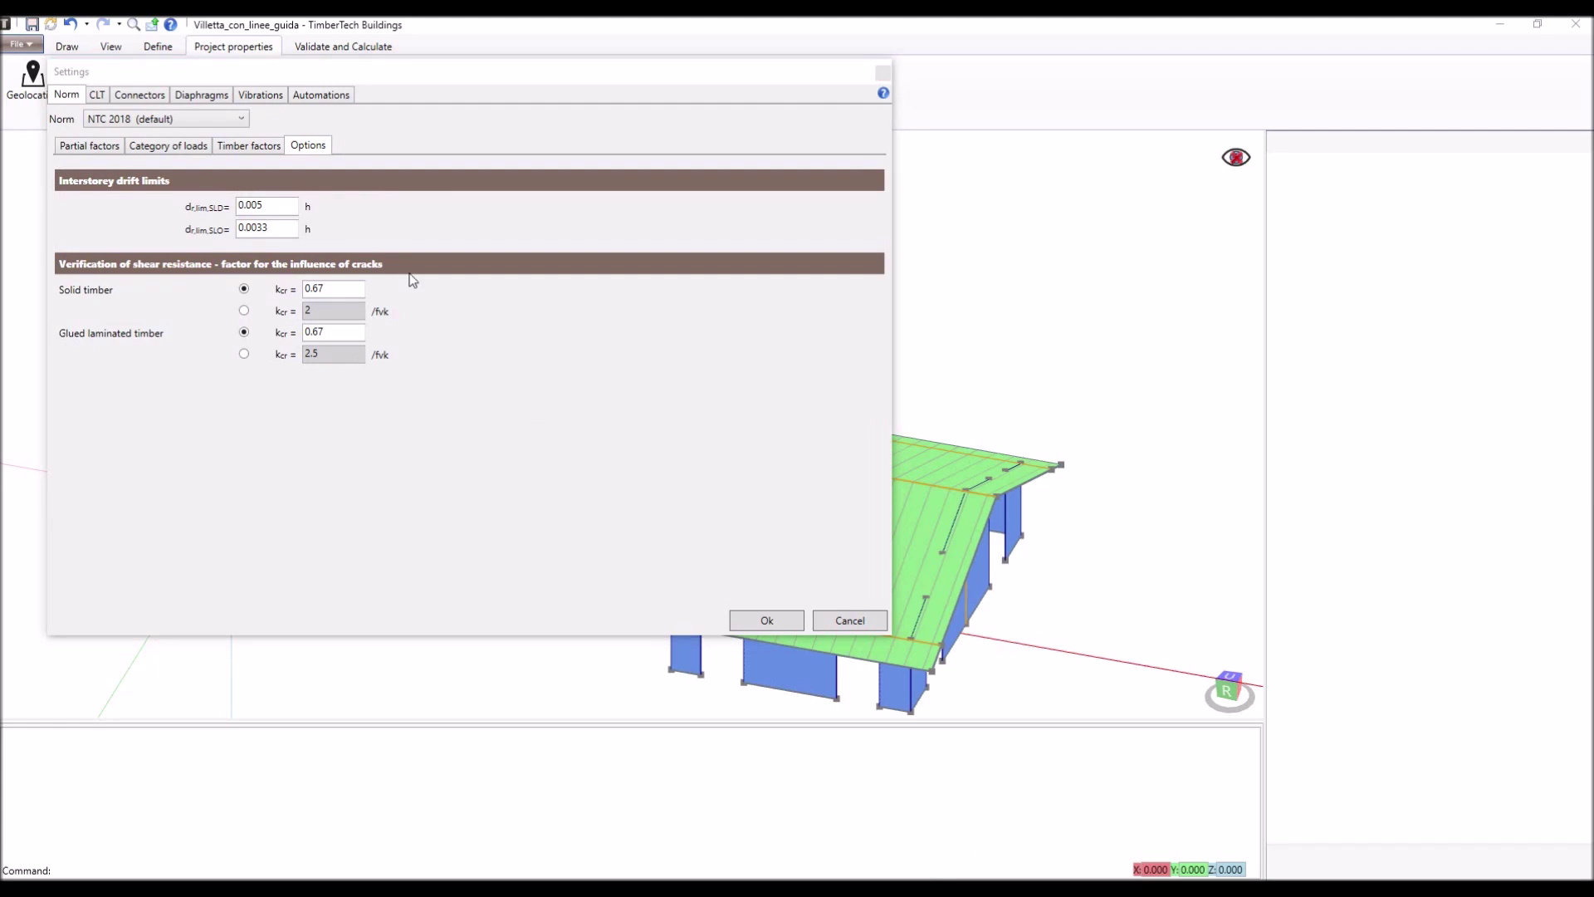
Review the CLT, connector, diaphragm, vibration and anchor automation settings, and accept the project settings.
click(103, 95)
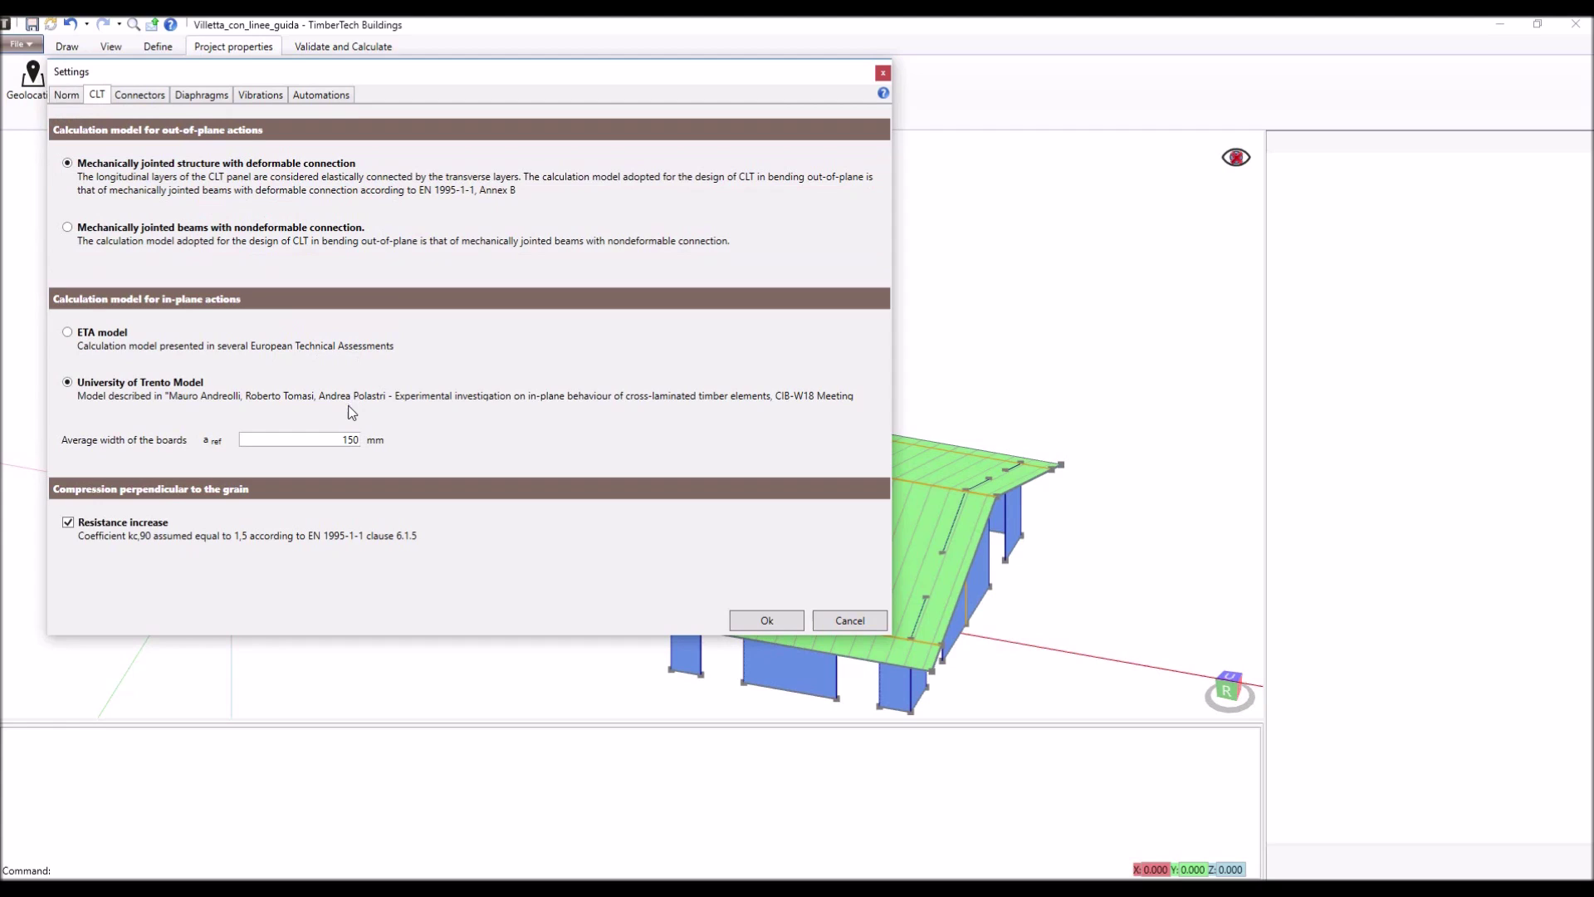
click(143, 96)
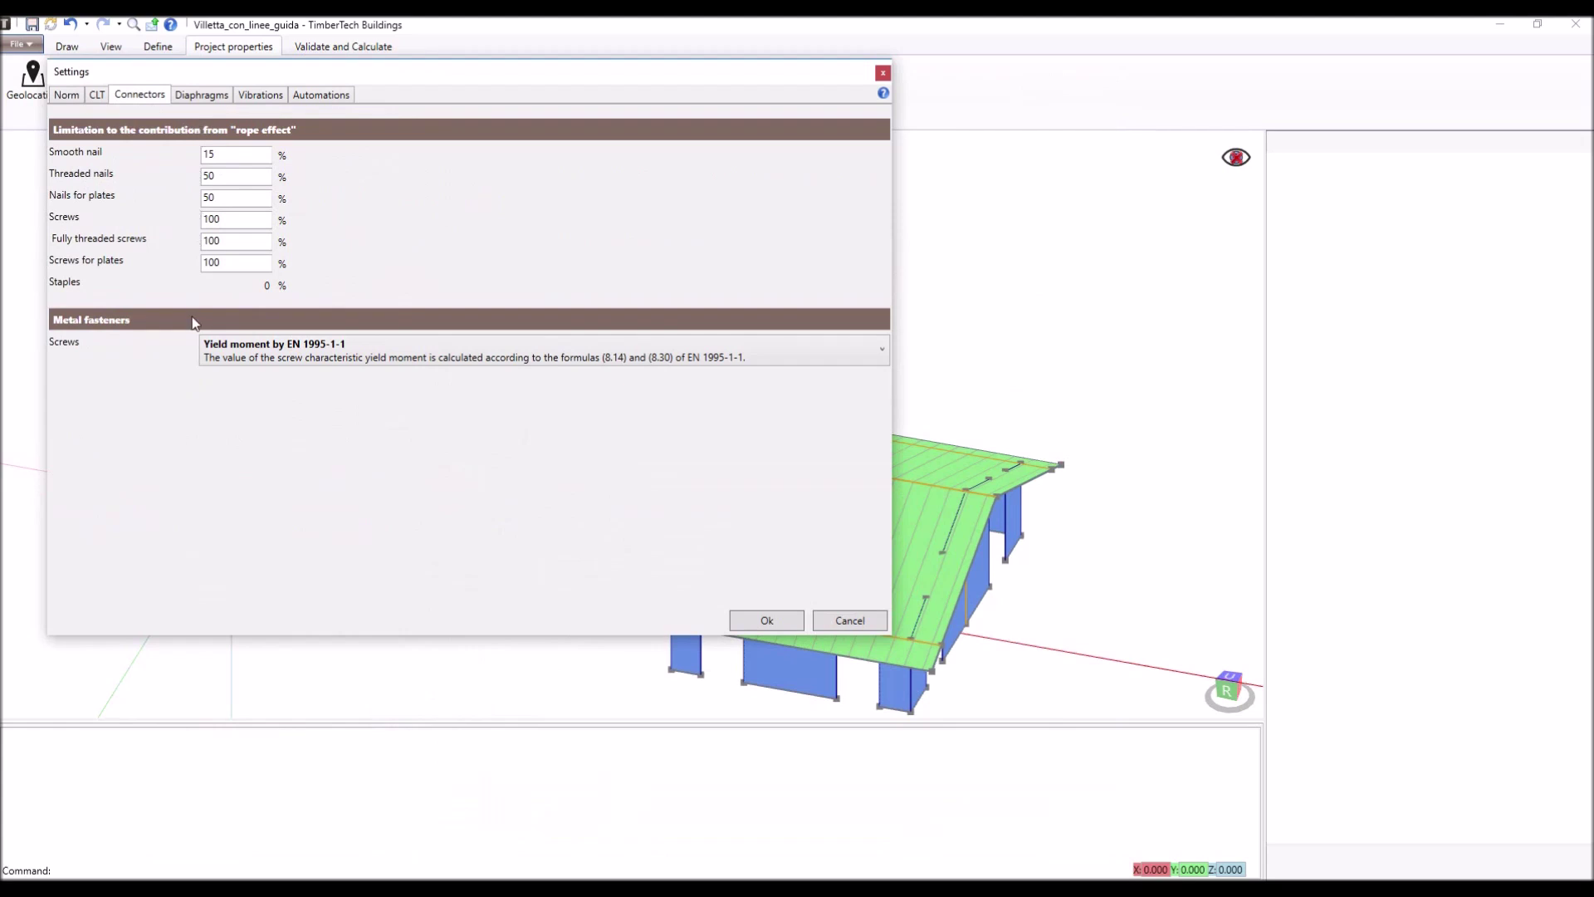
click(208, 93)
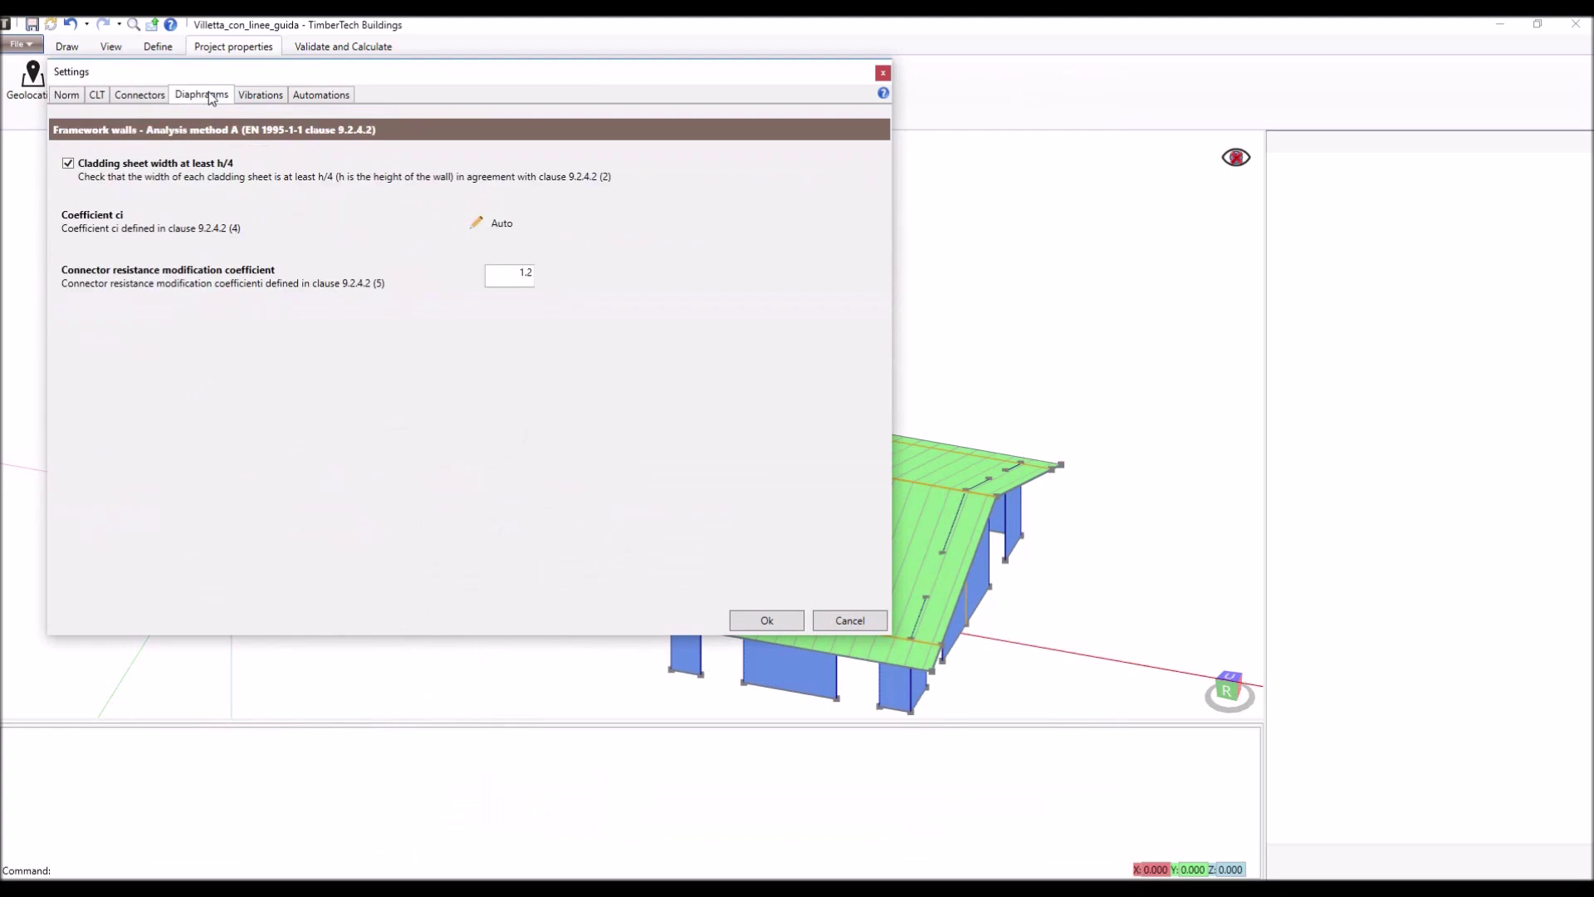
click(280, 98)
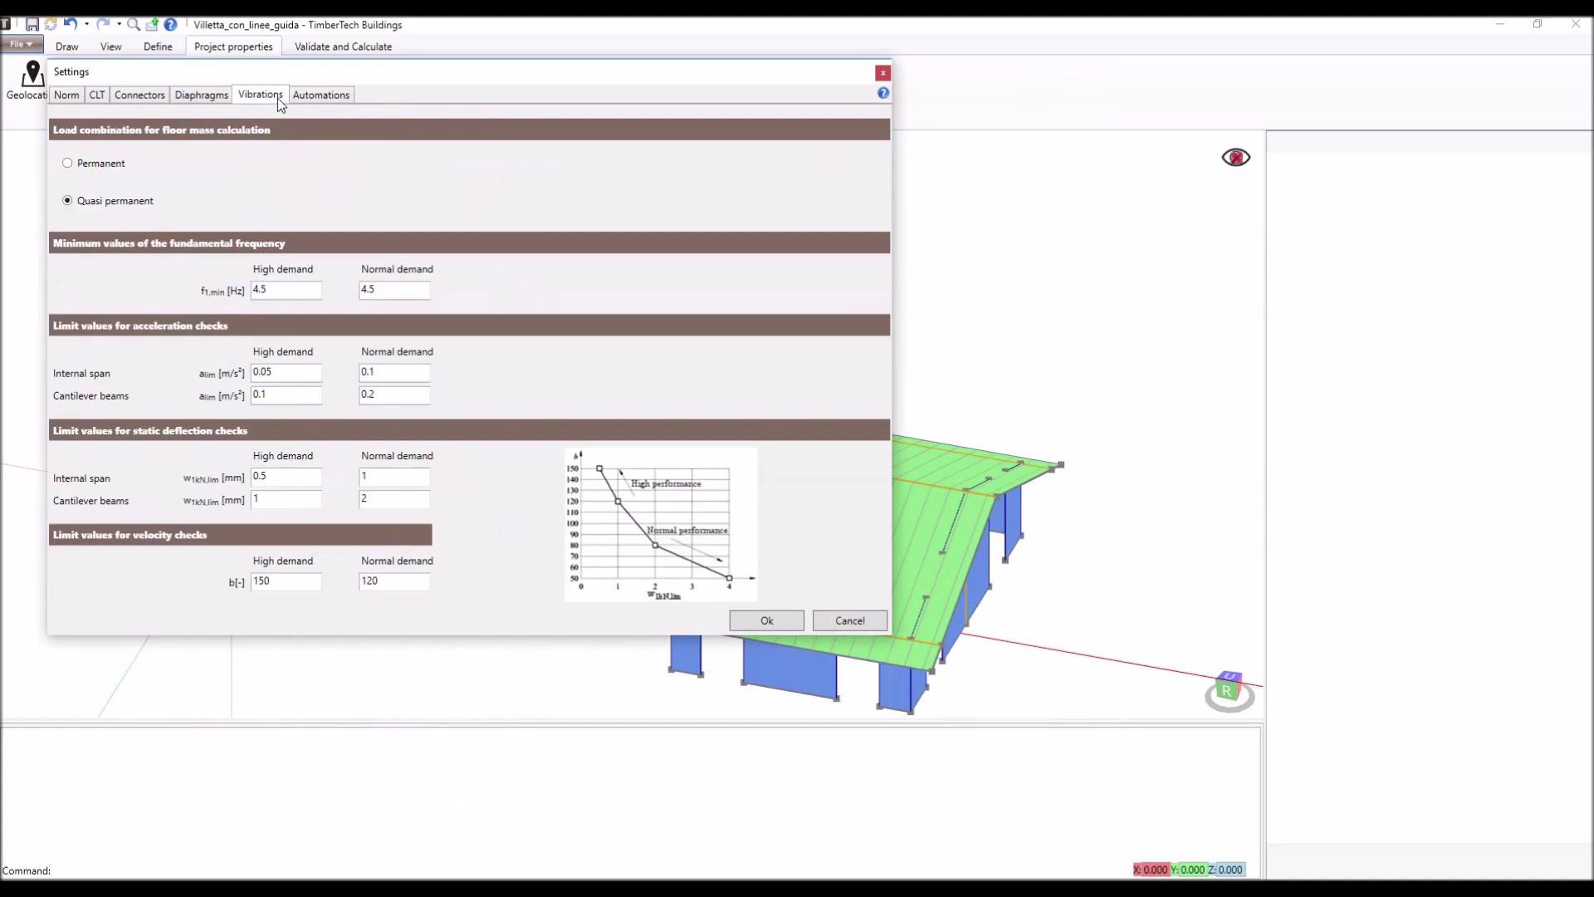
click(322, 96)
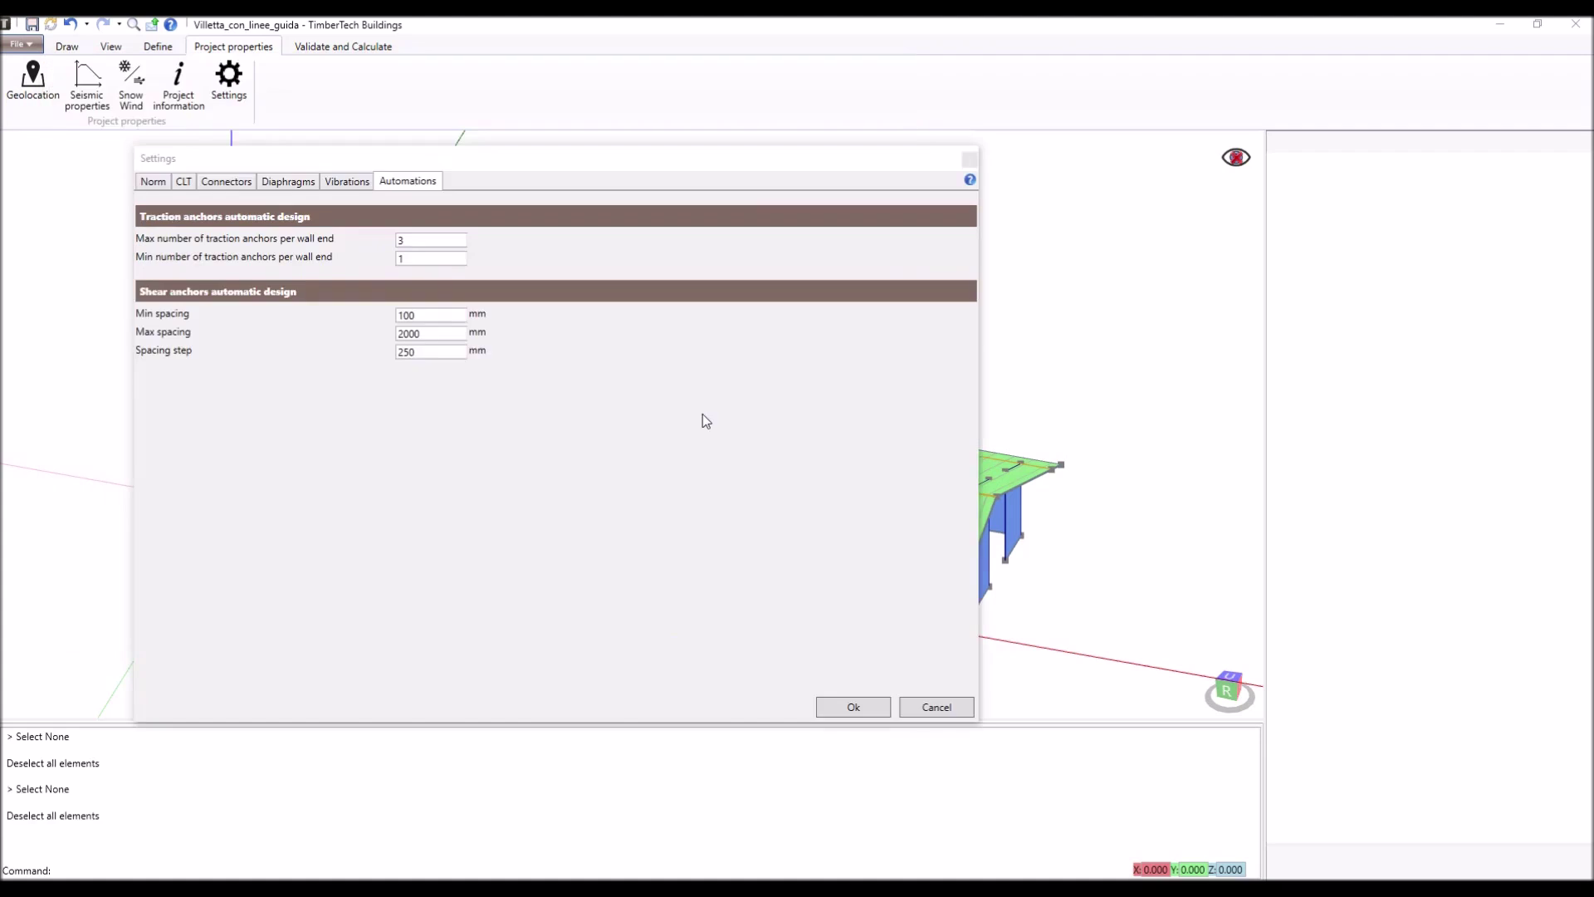
click(855, 708)
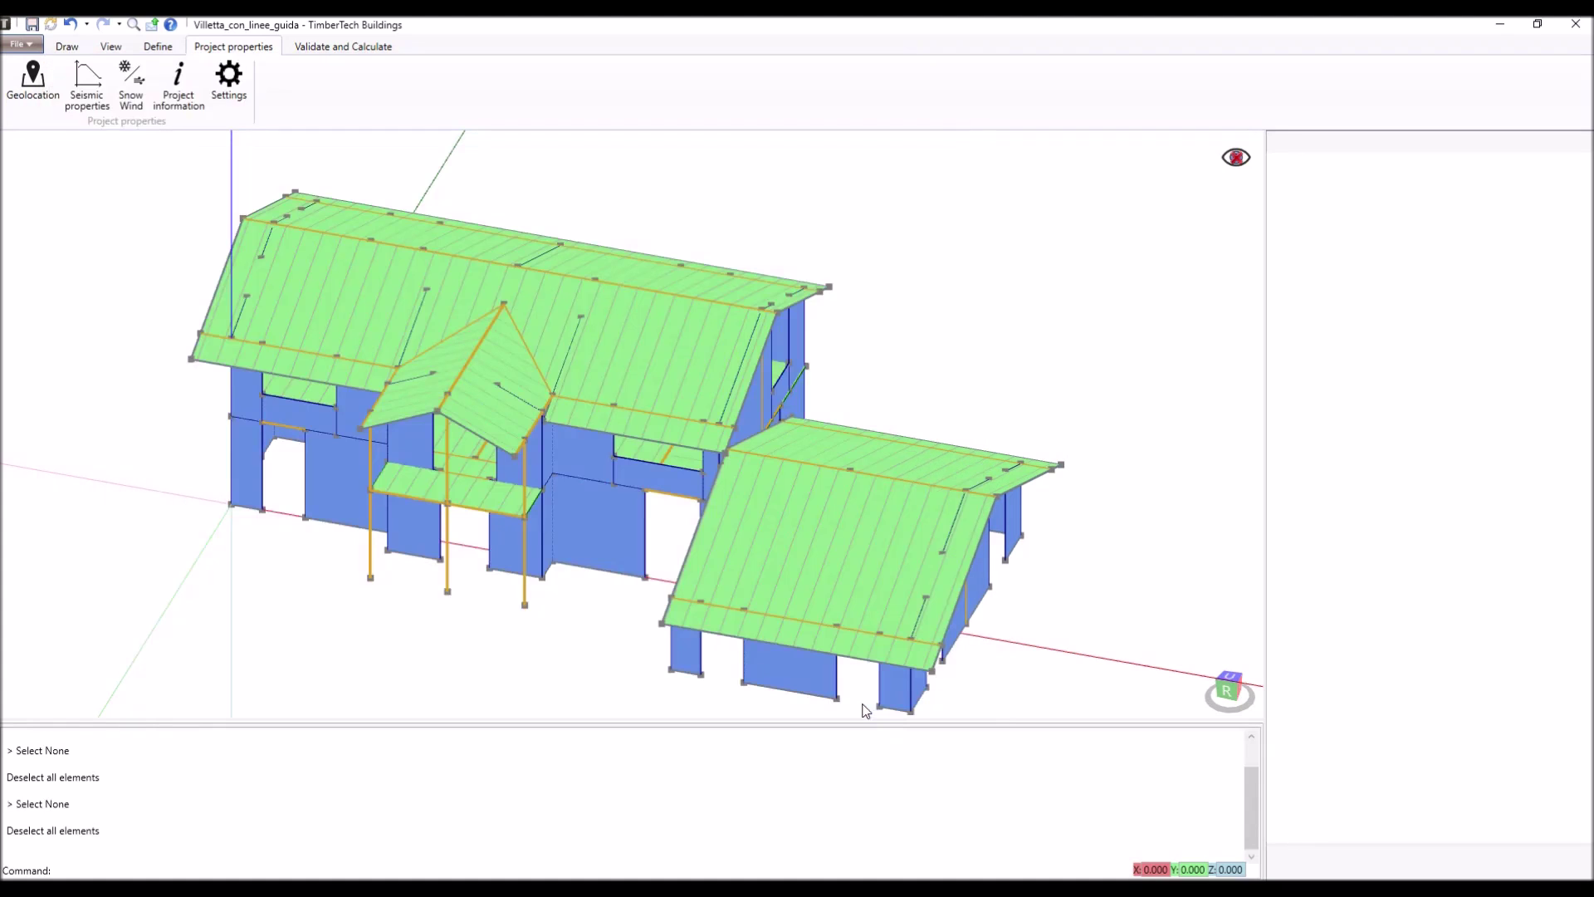
Validate the model and assign a Ground floor - hold down - angle brackets connection to the flagged wall Parete 14.
click(348, 48)
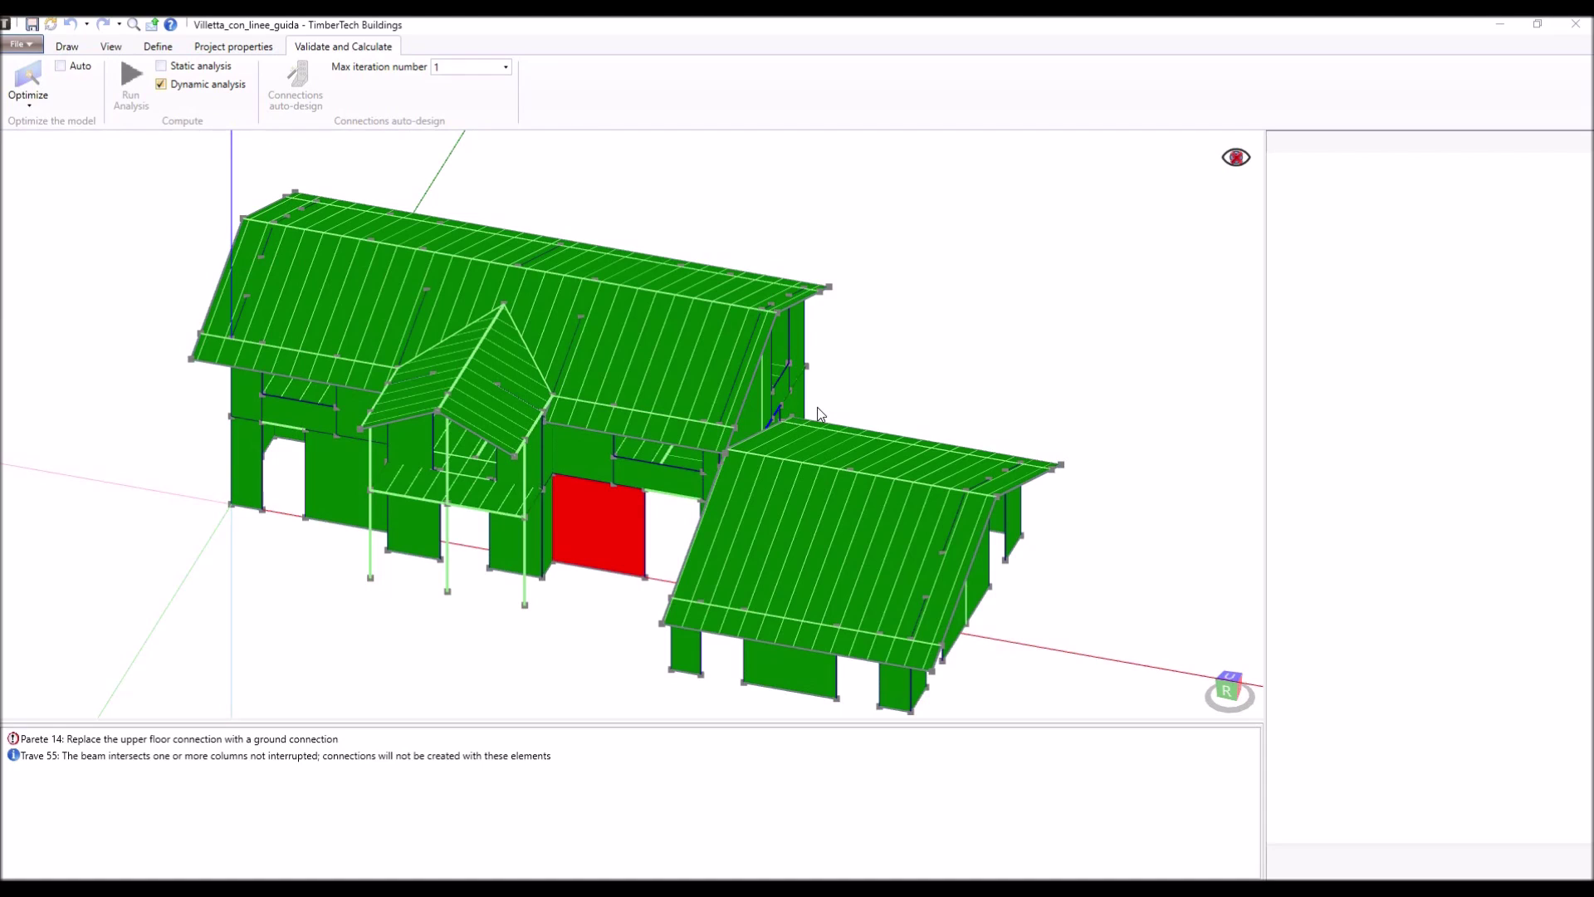
click(754, 402)
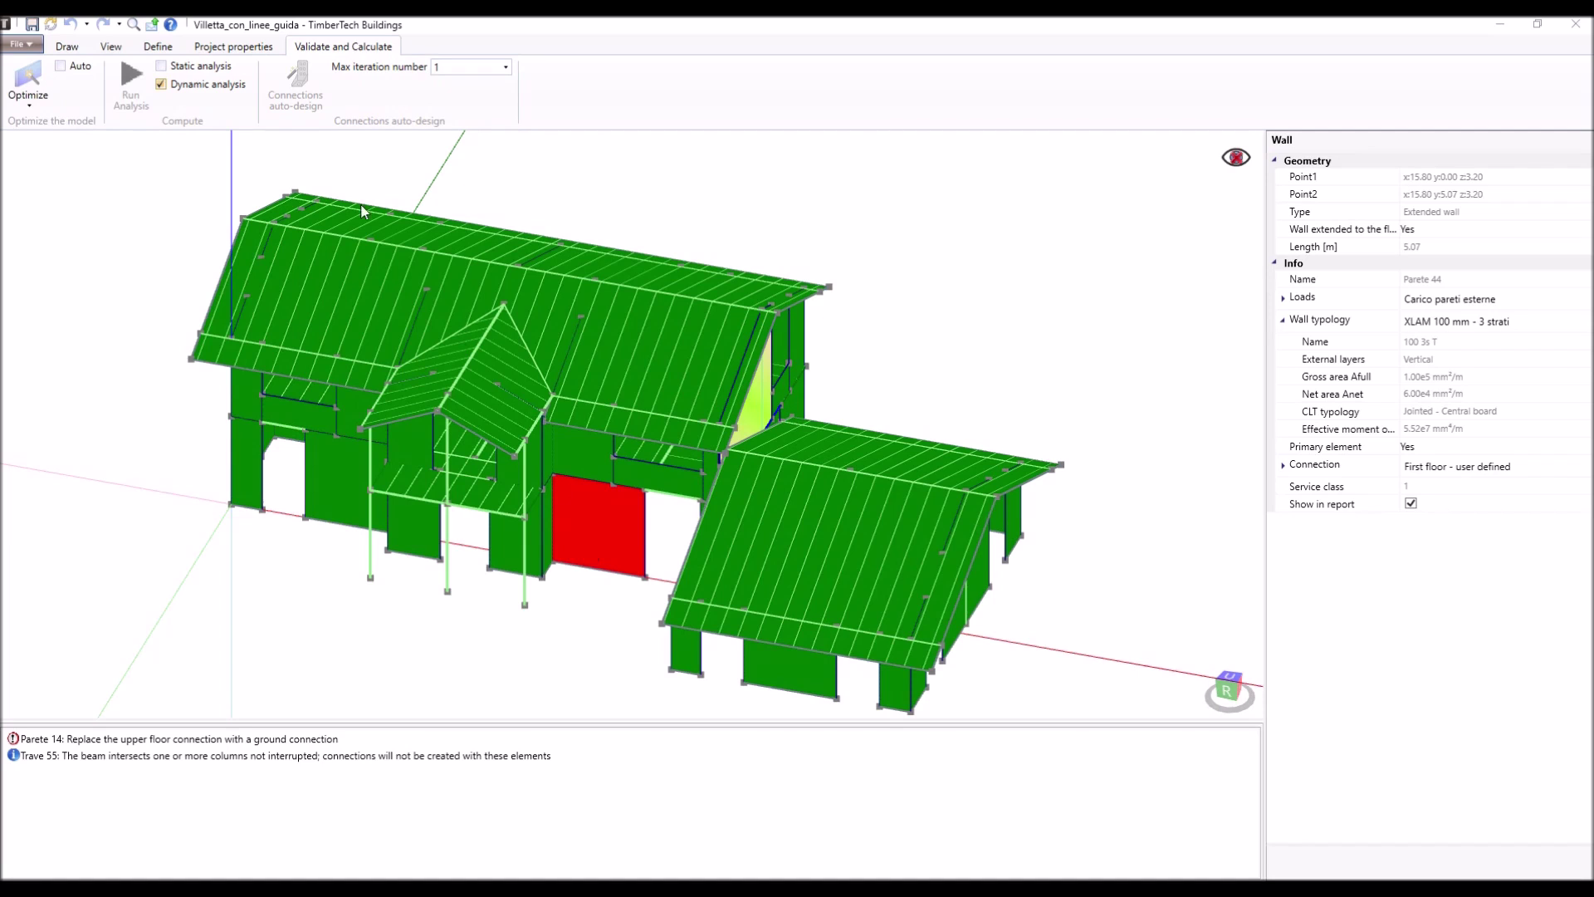
click(234, 46)
click(585, 515)
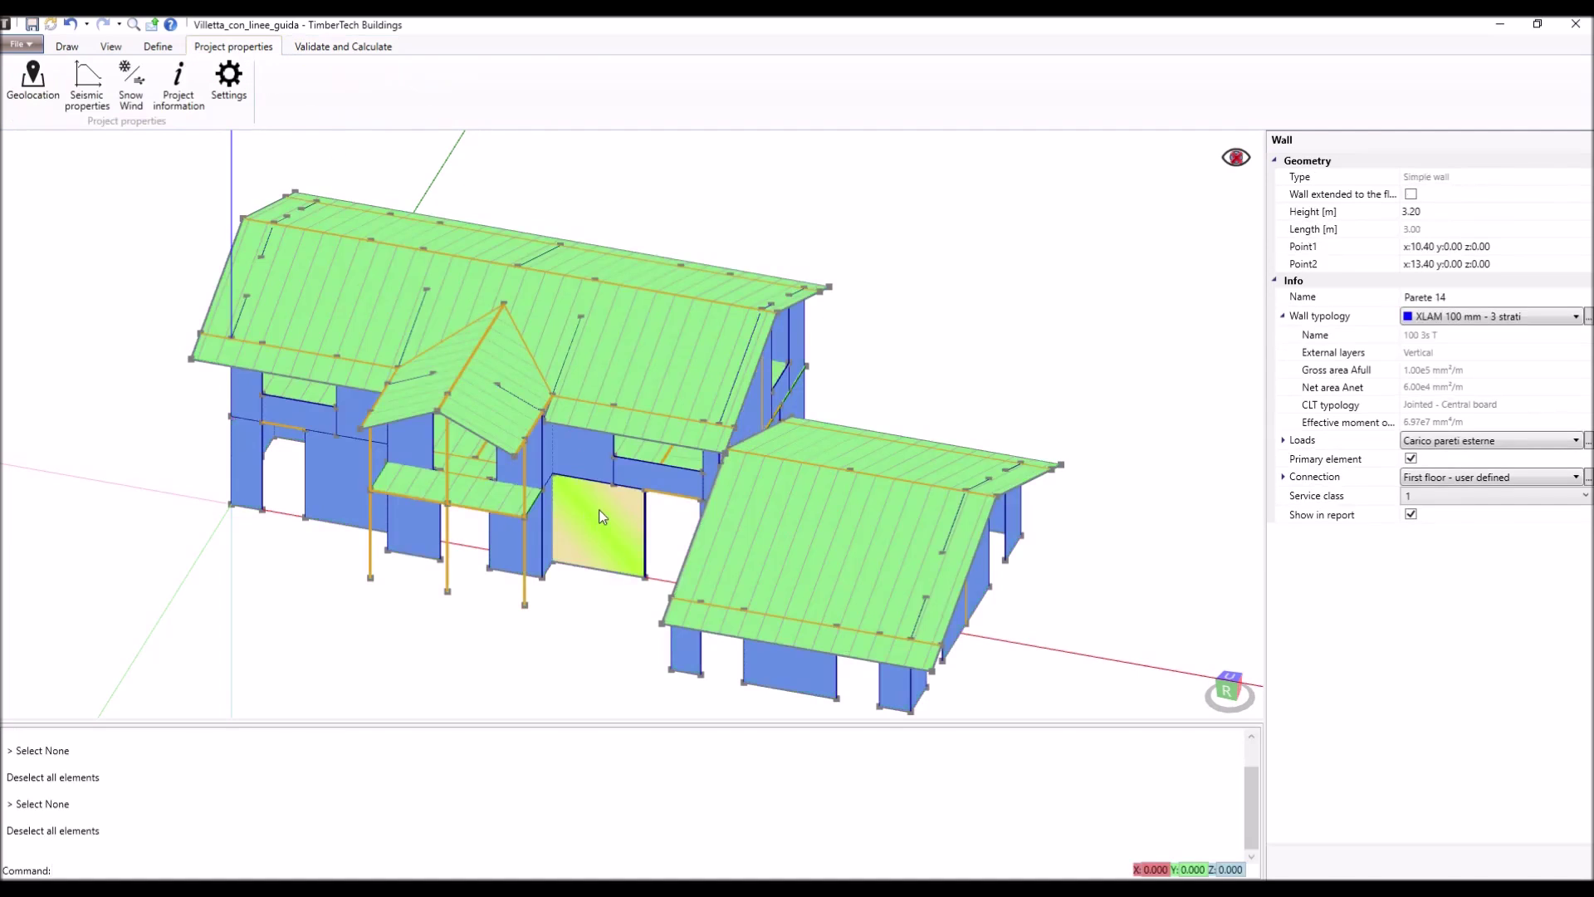
click(1526, 477)
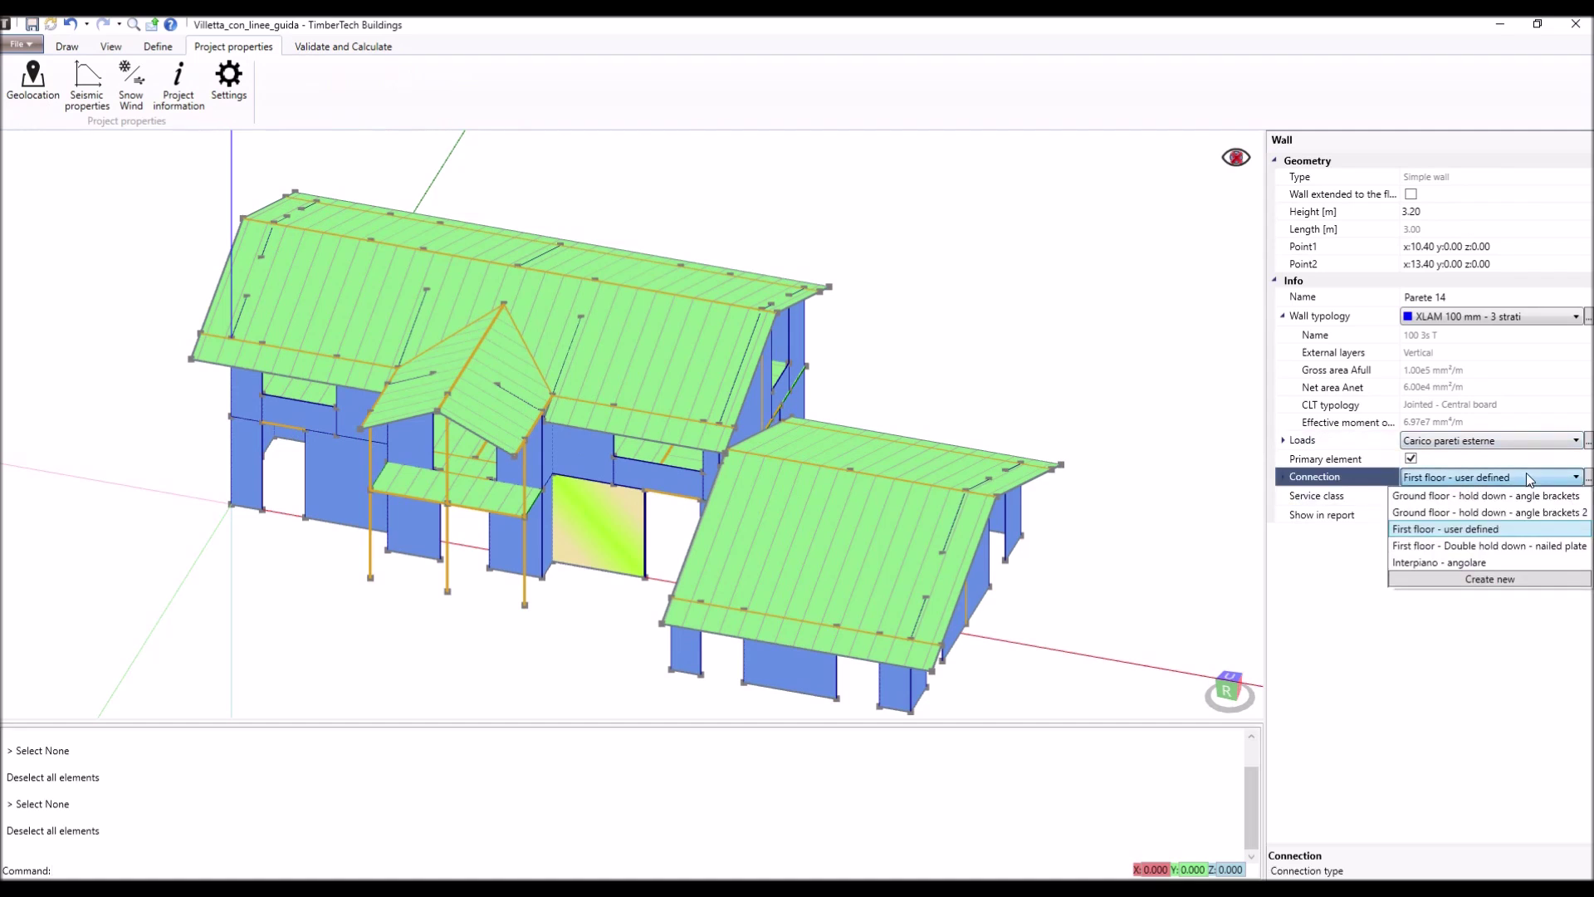
click(1461, 506)
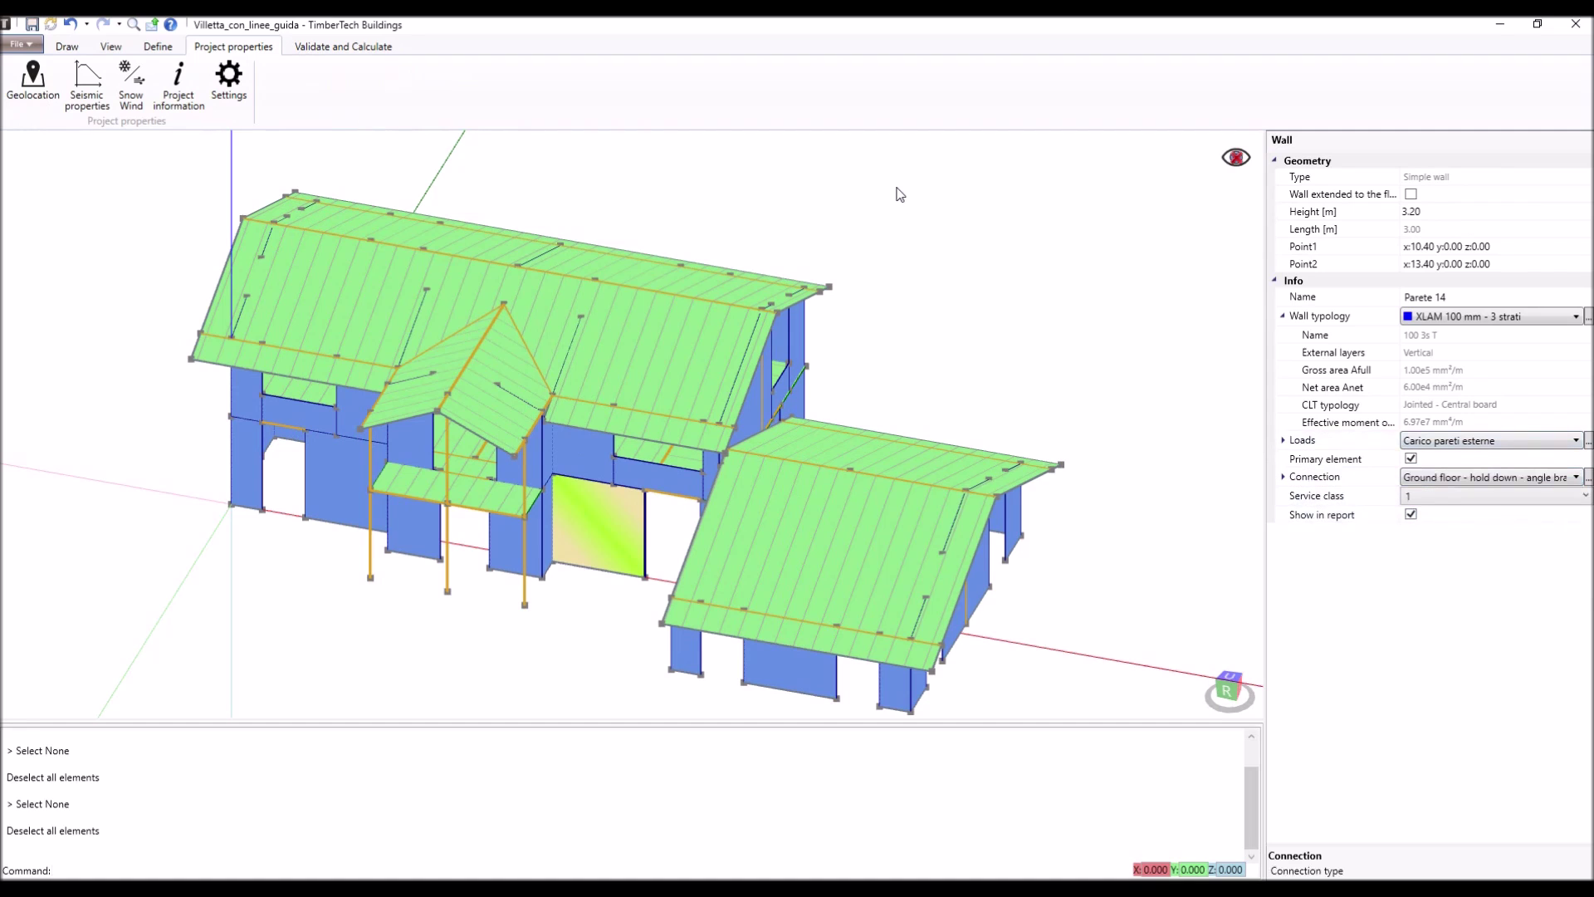
Validate the model again and examine the flagged walls with the floors hidden, restoring the full view.
click(343, 46)
click(616, 621)
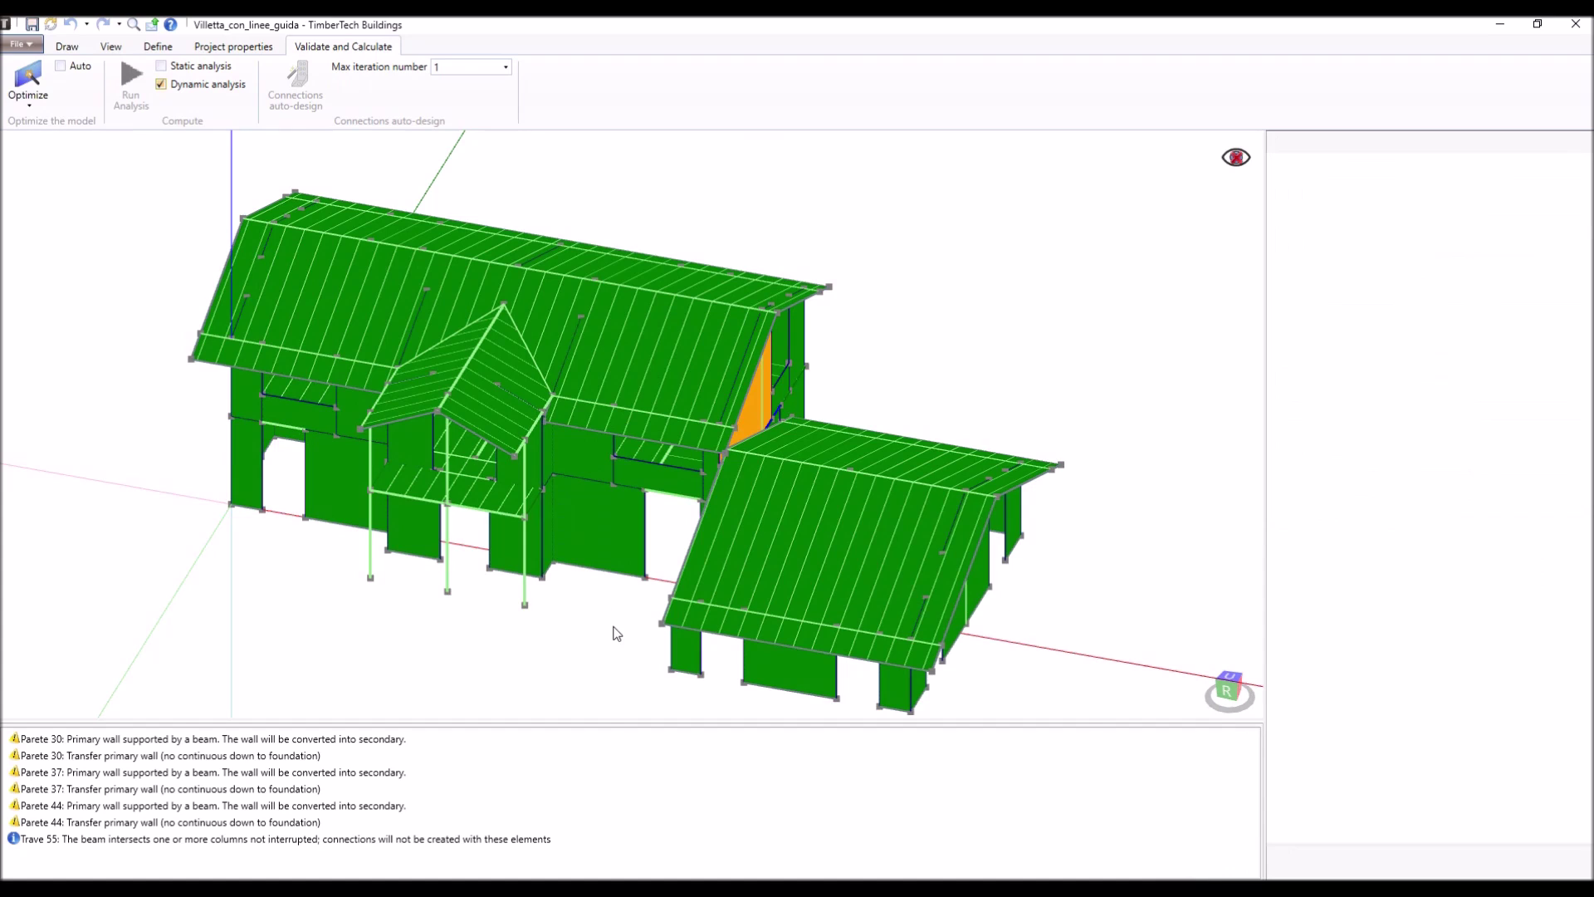
click(1237, 157)
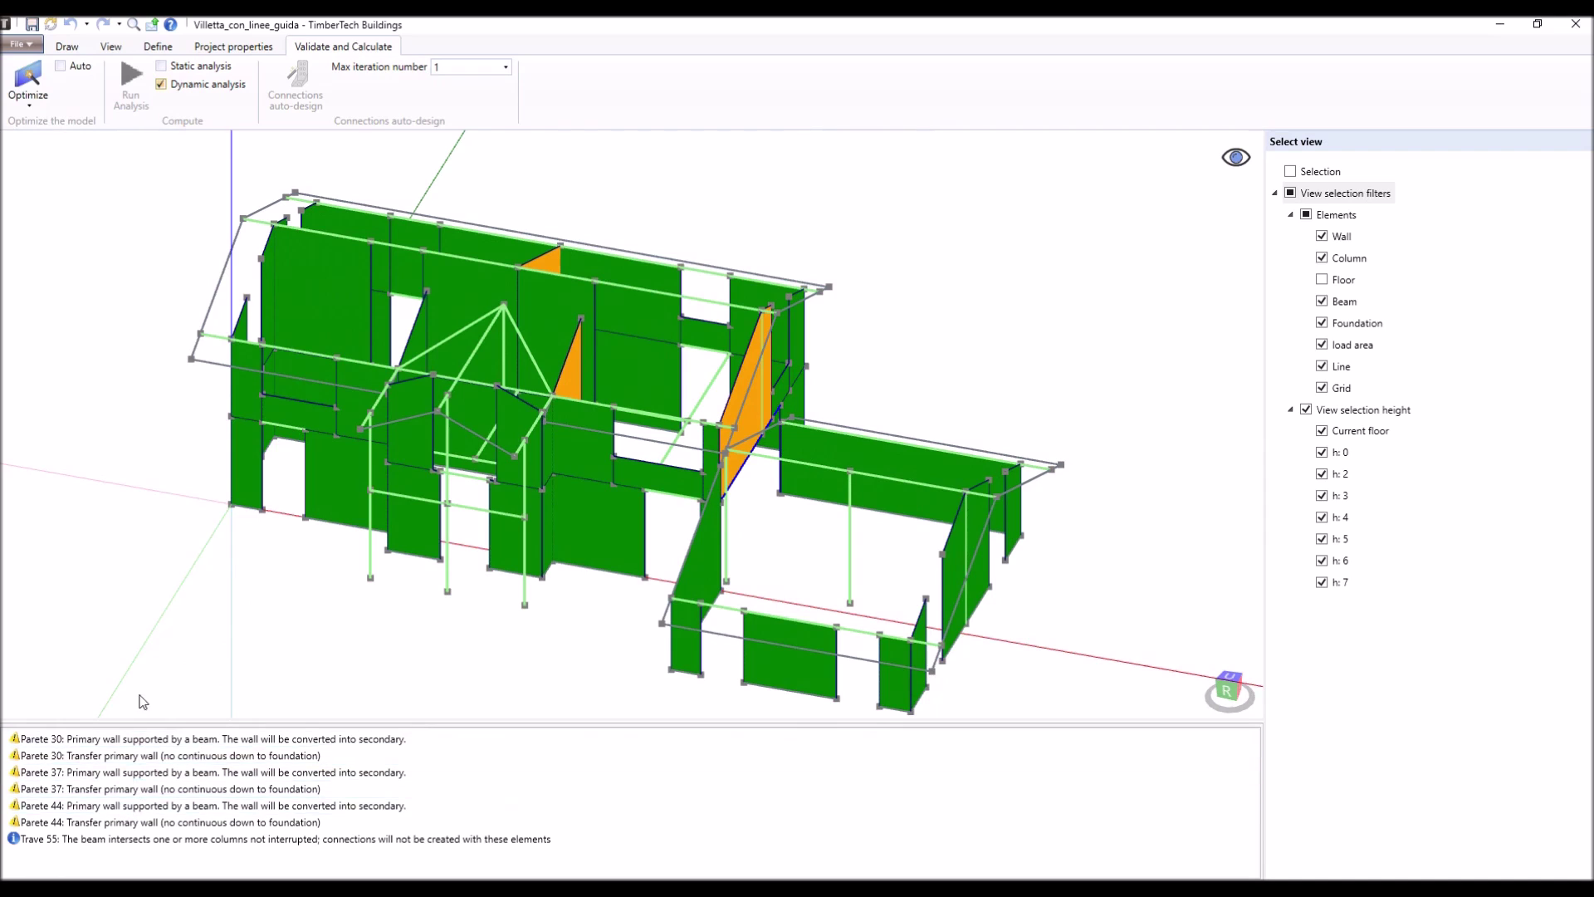
click(1237, 157)
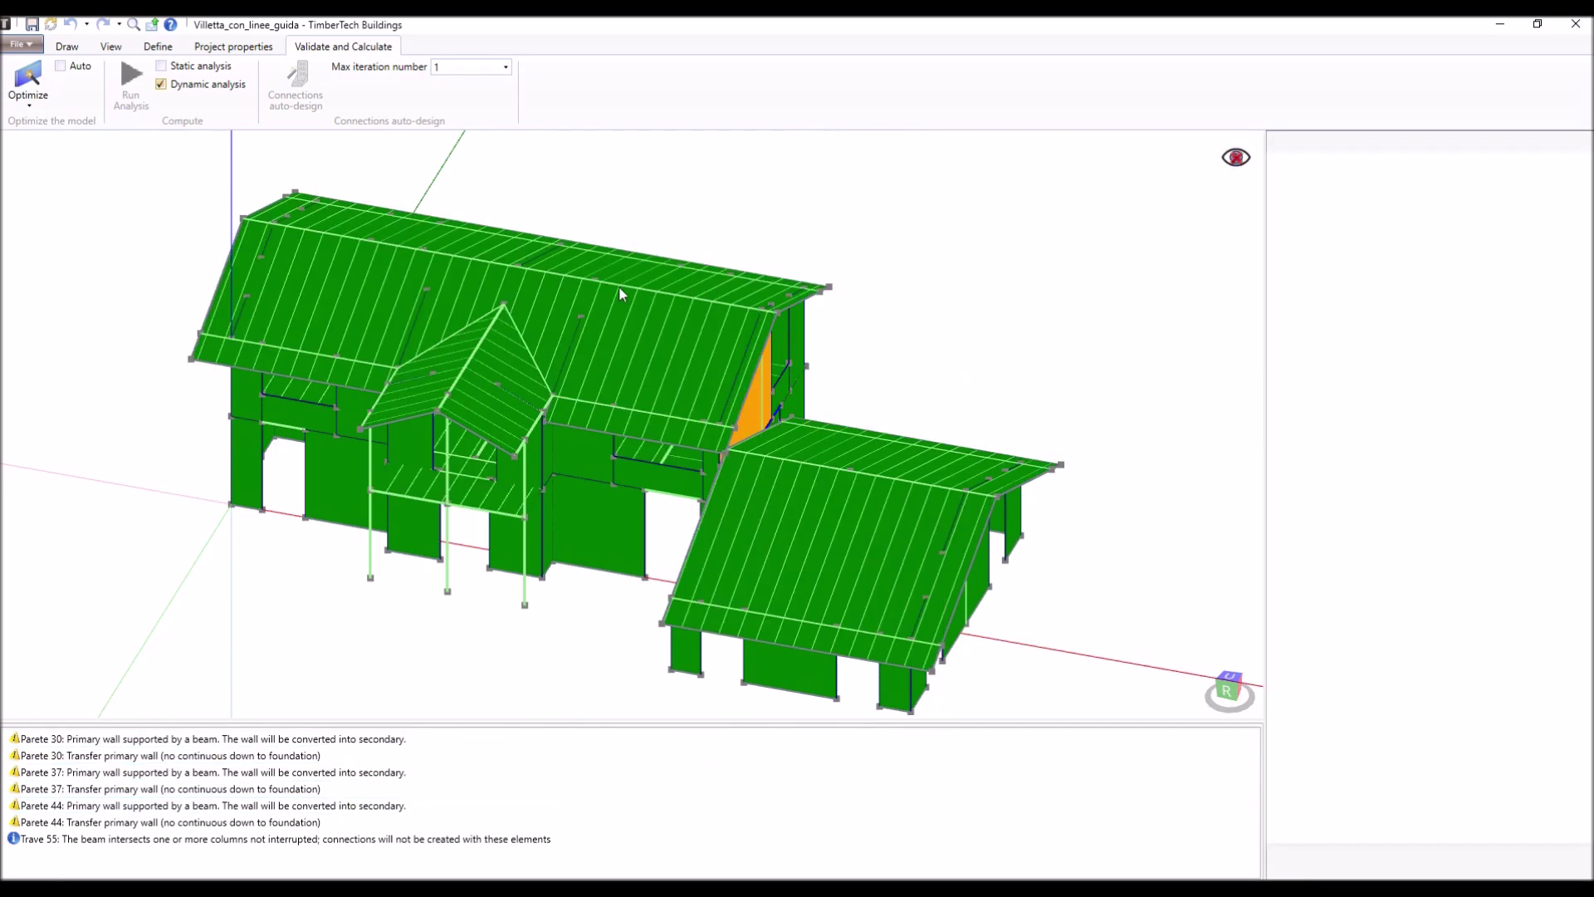
Try the model optimization on the flagged primary walls, and validate the model anew after returning to the project properties.
click(29, 81)
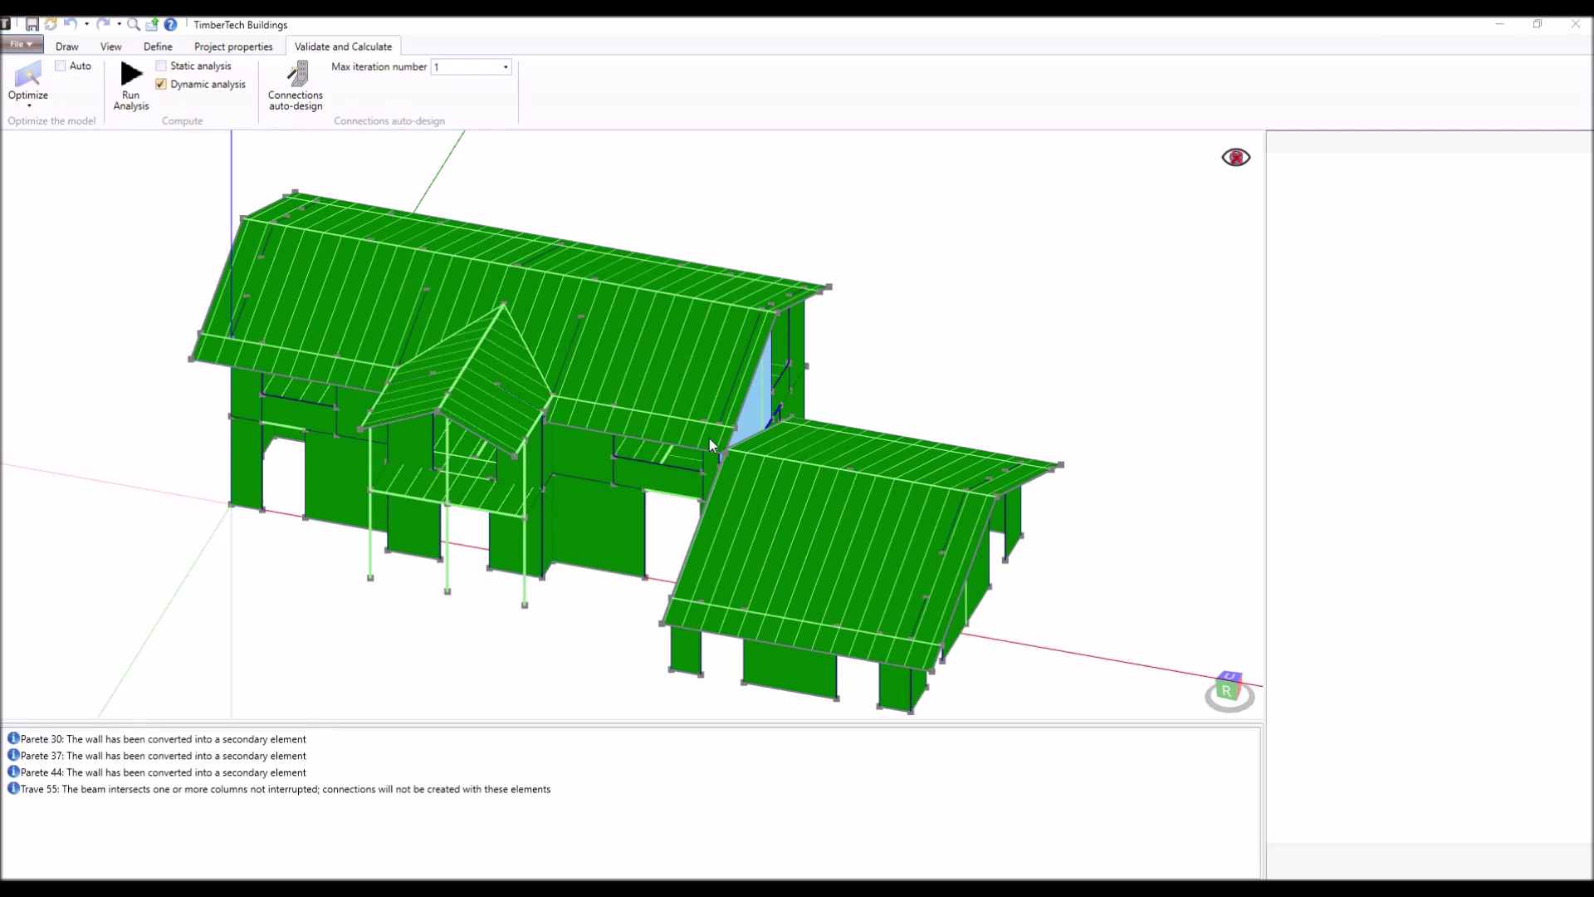
click(262, 49)
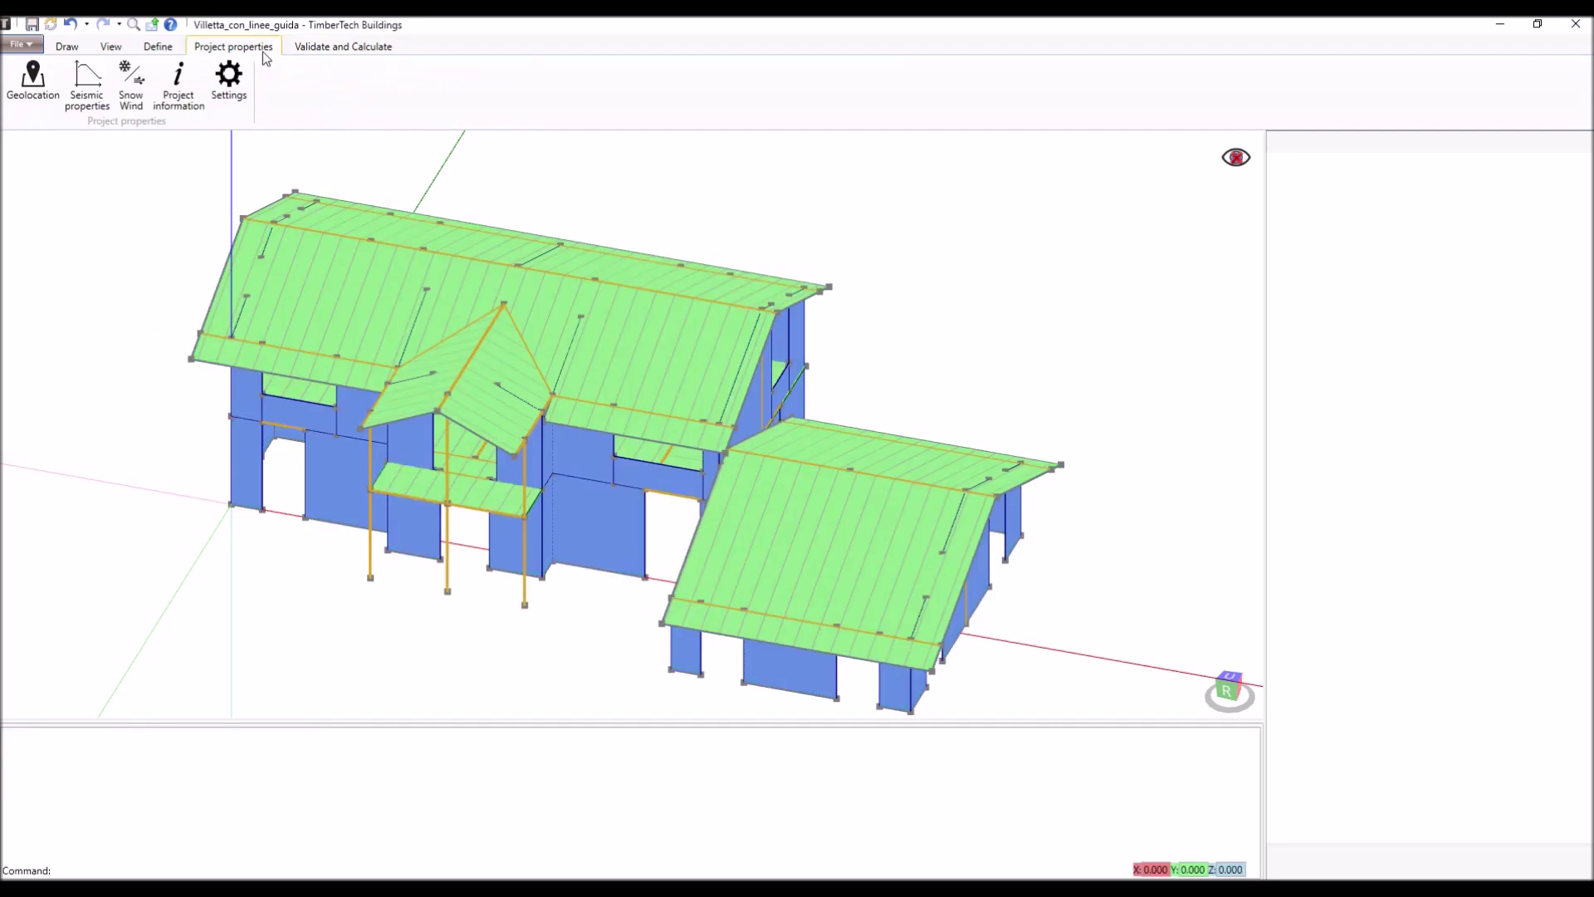
click(322, 51)
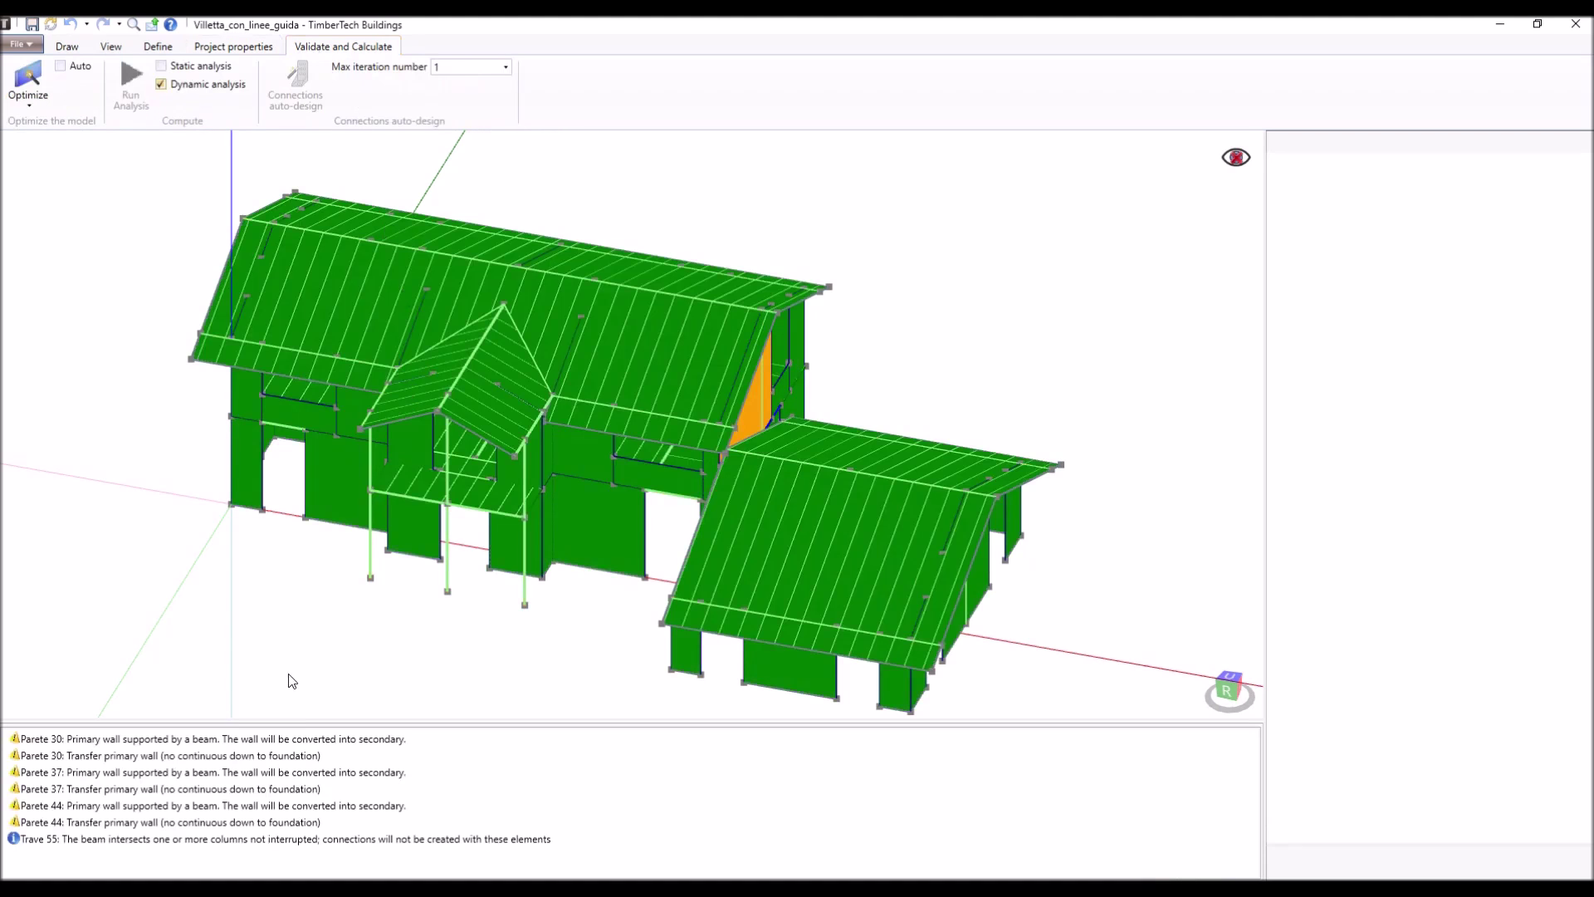
Examine the flagged beam Trave 55 and its intersecting columns with the floors hidden, restoring the full view.
click(78, 840)
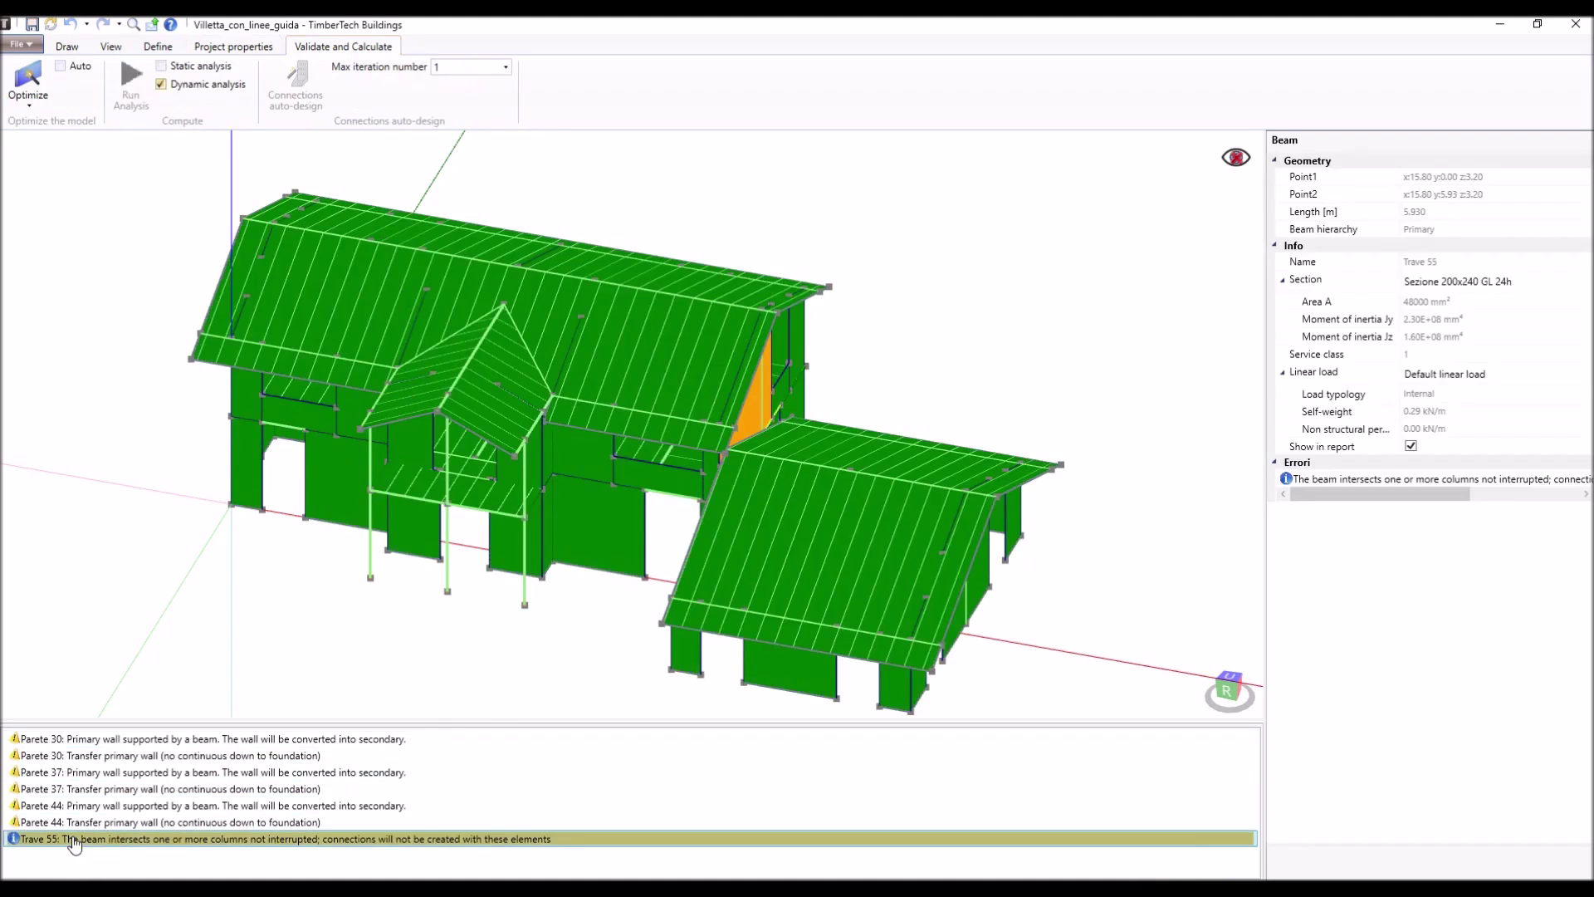
click(658, 596)
middle_drag(729, 553, 584, 501)
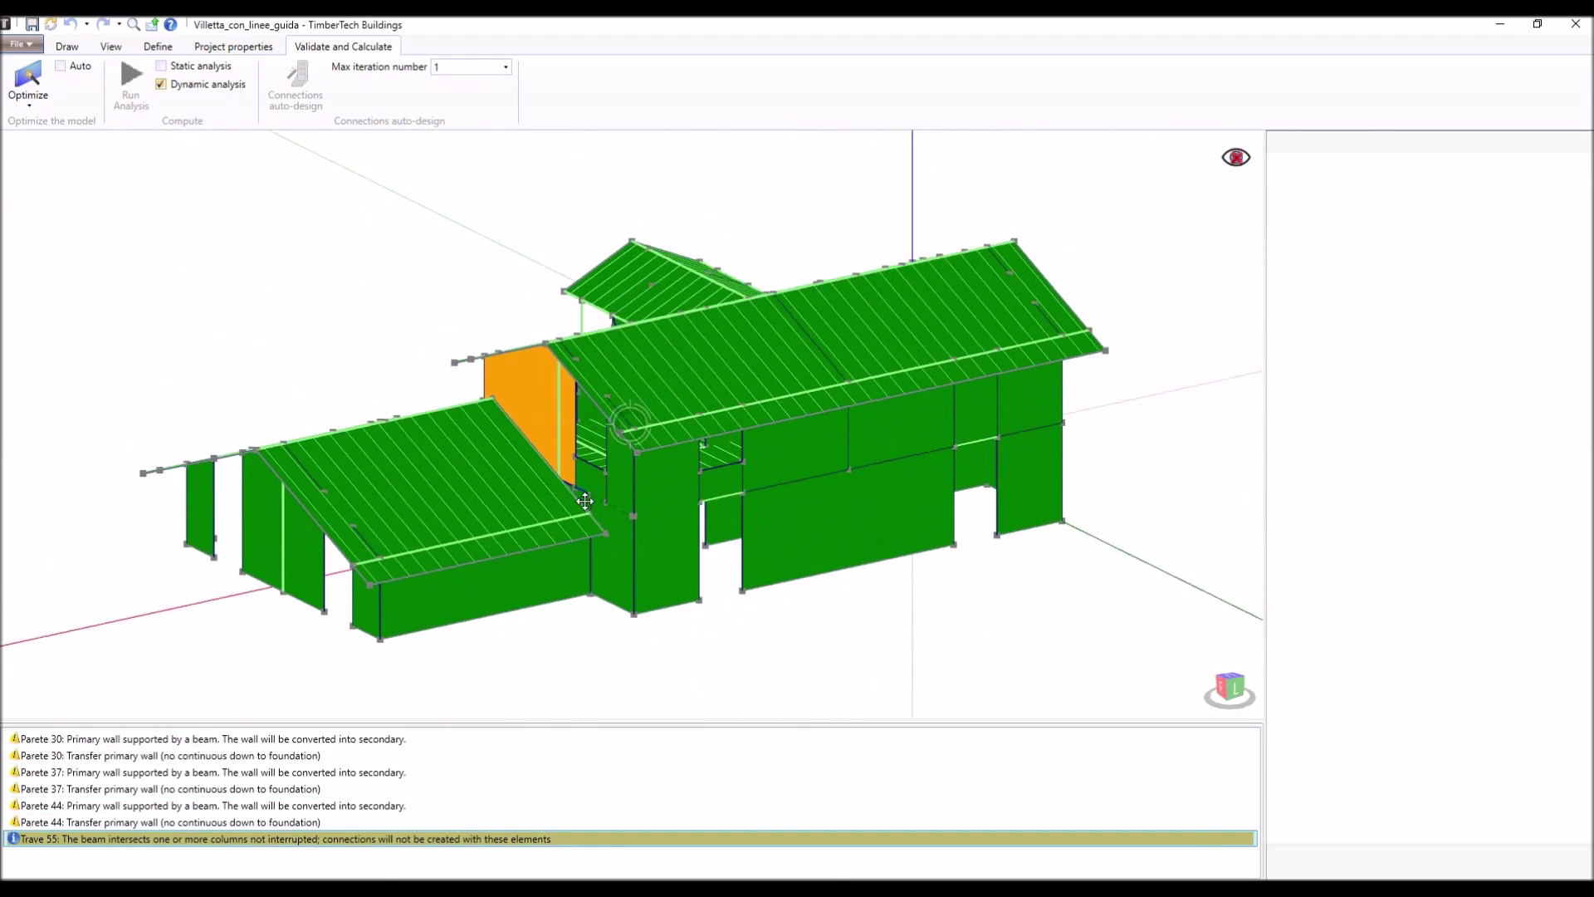
click(1236, 158)
scroll(523, 472, up, 6)
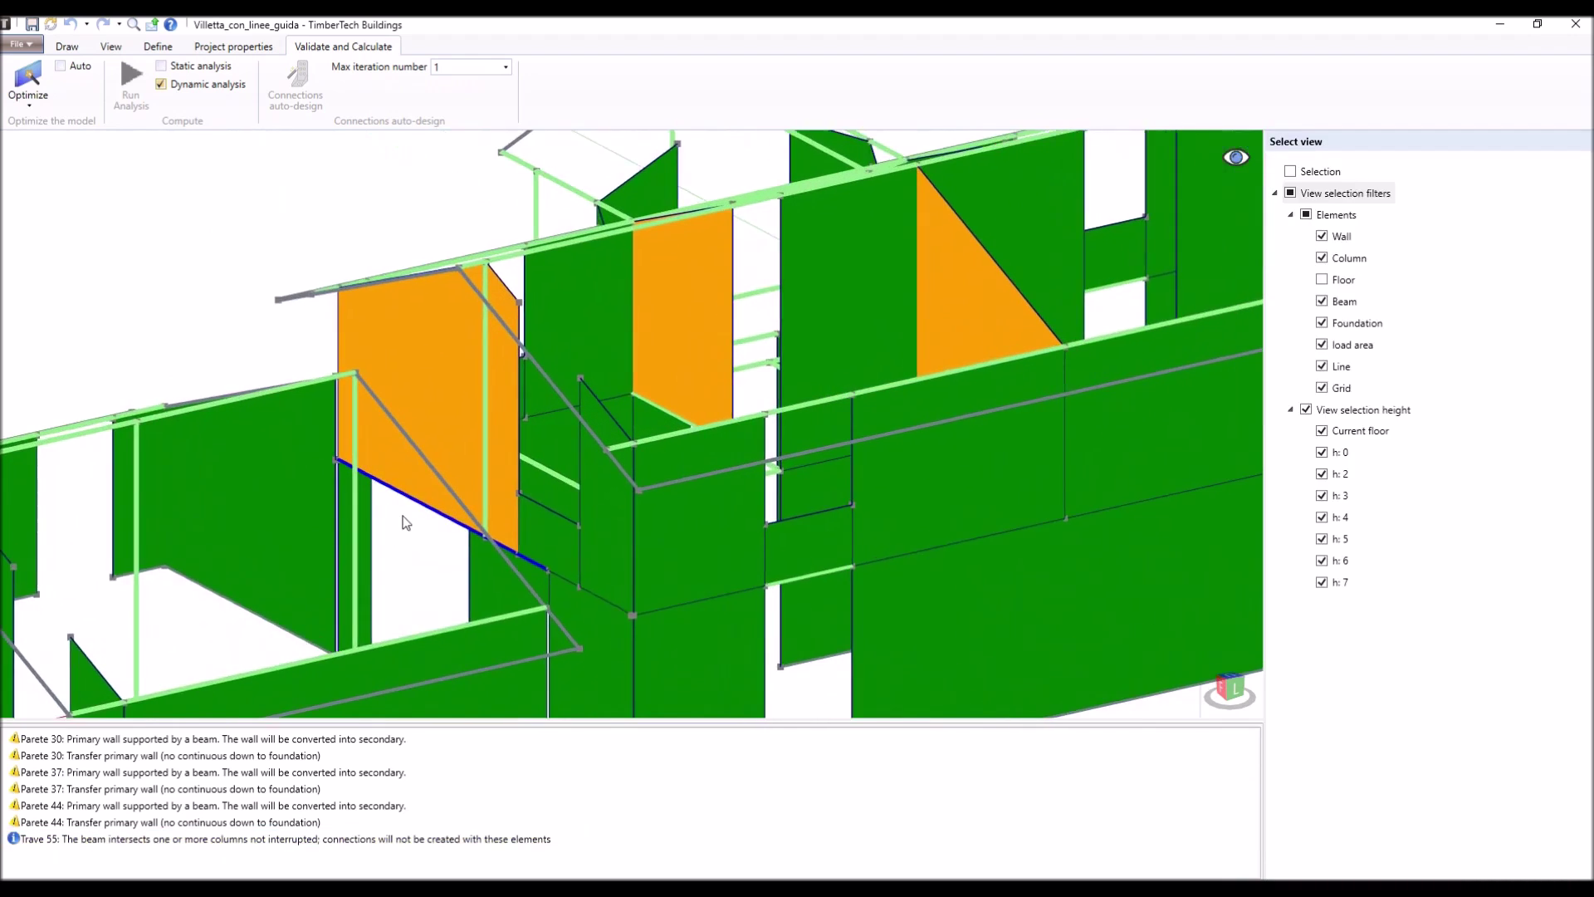
middle_drag(384, 537, 576, 494)
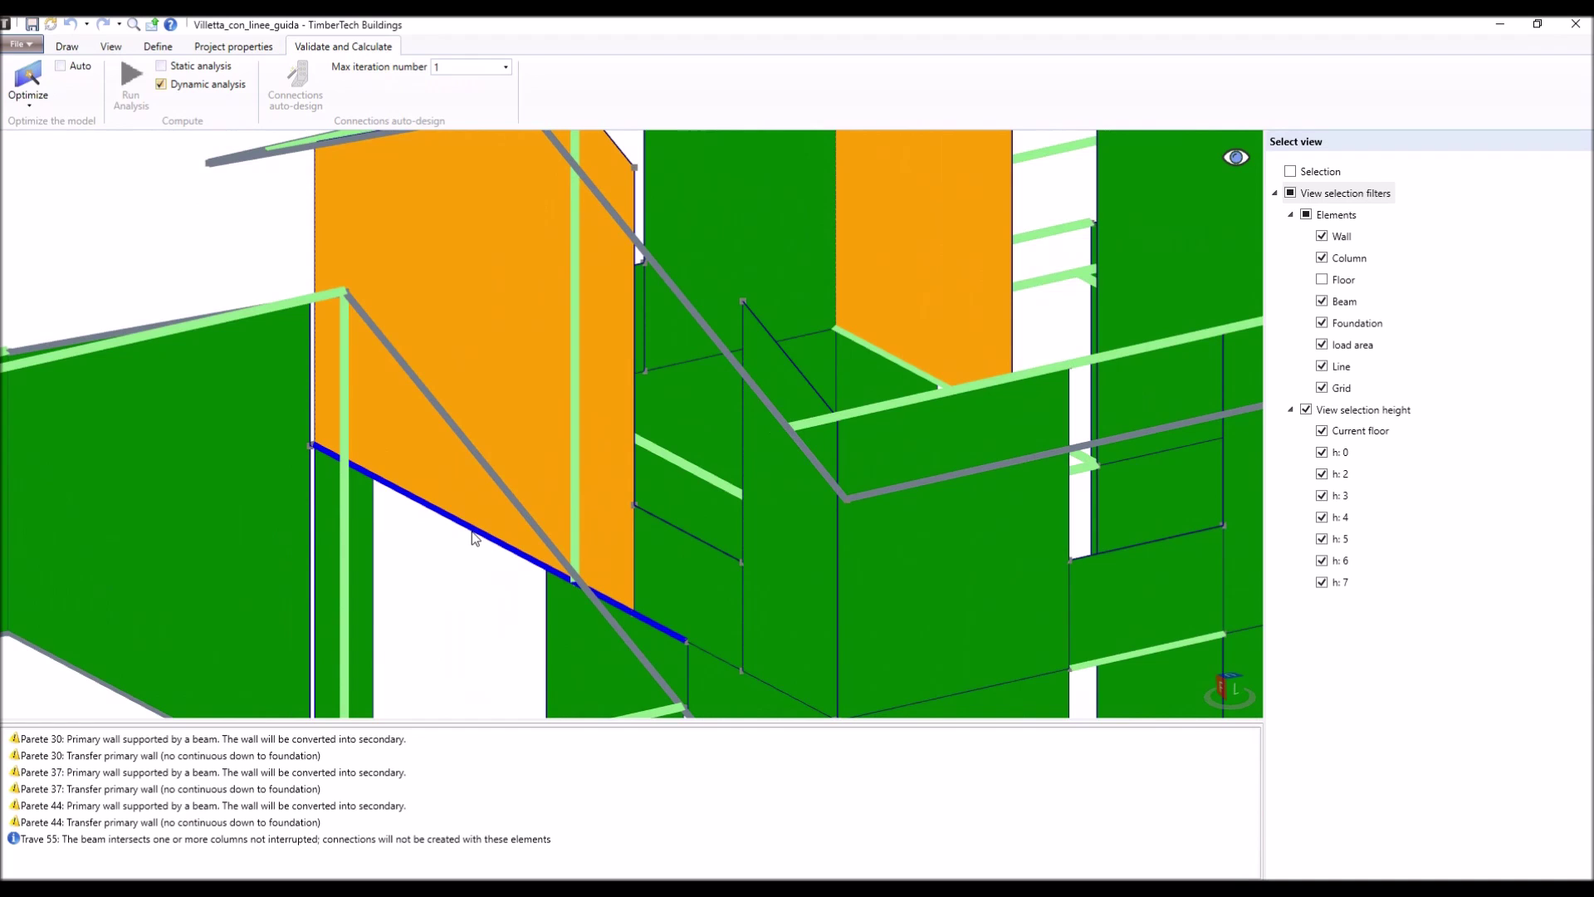
scroll(471, 532, down, 3)
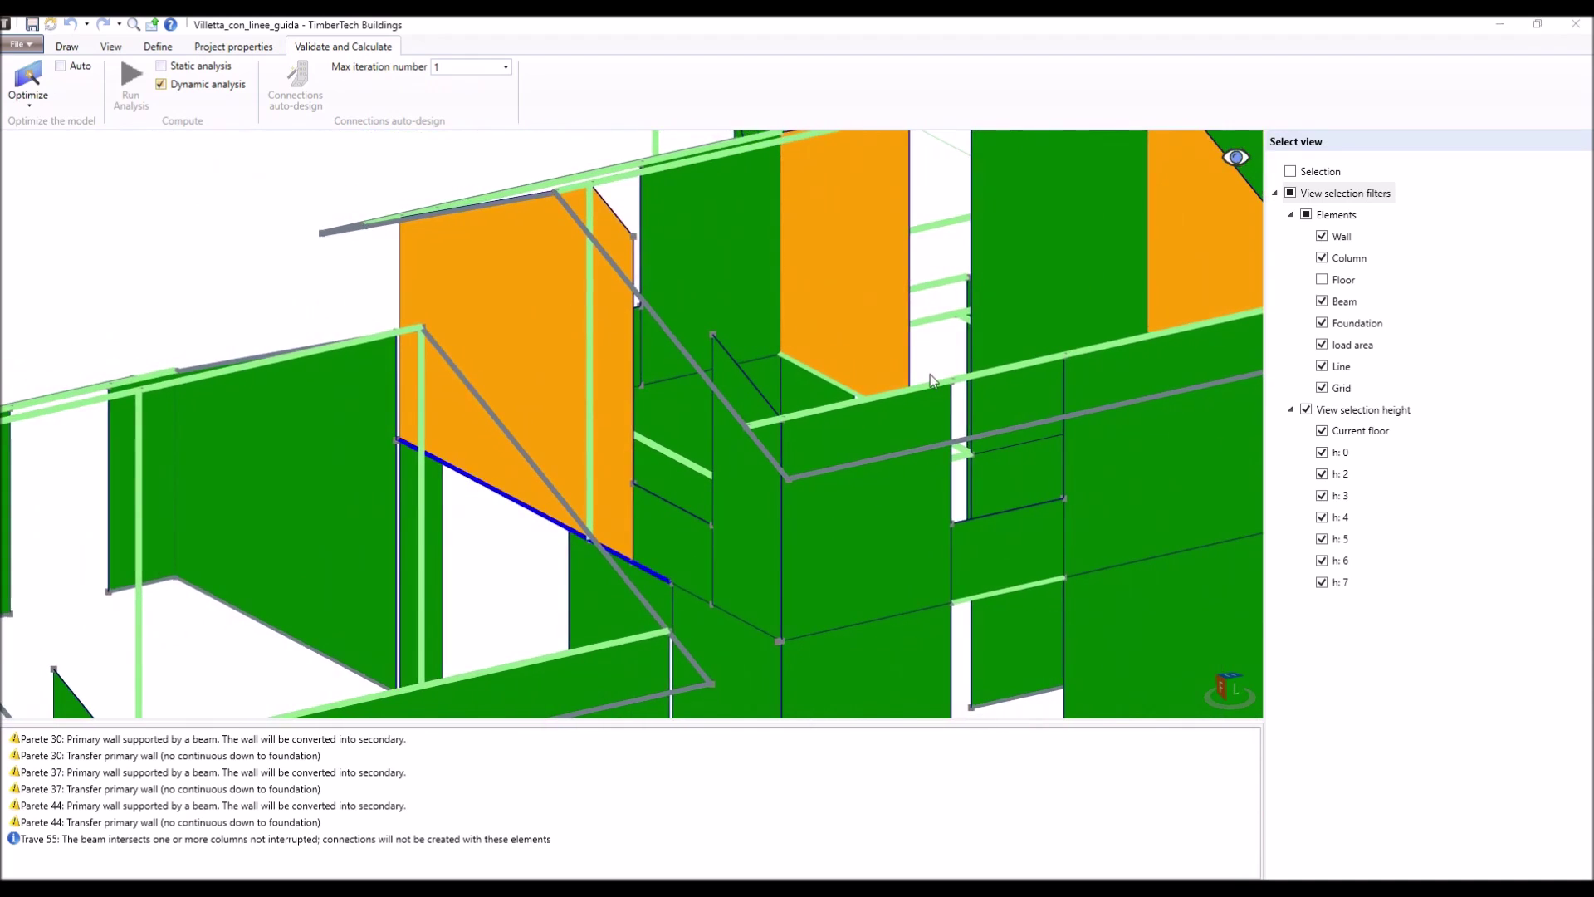
click(1236, 156)
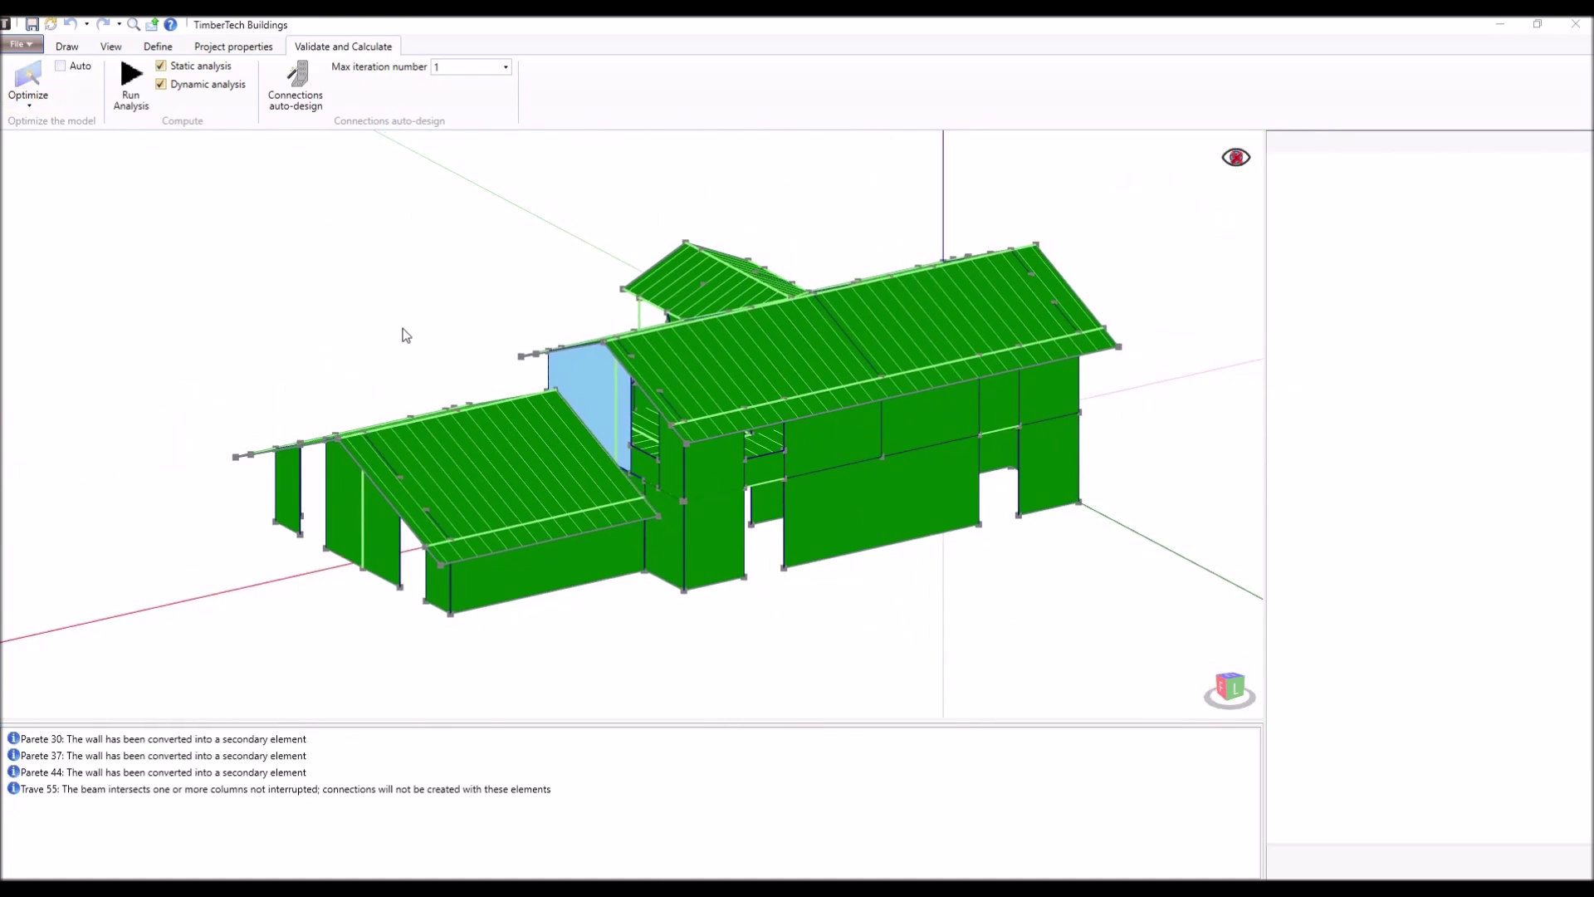
Run the analysis of the model with both static and dynamic analysis enabled.
click(161, 67)
click(161, 67)
click(161, 84)
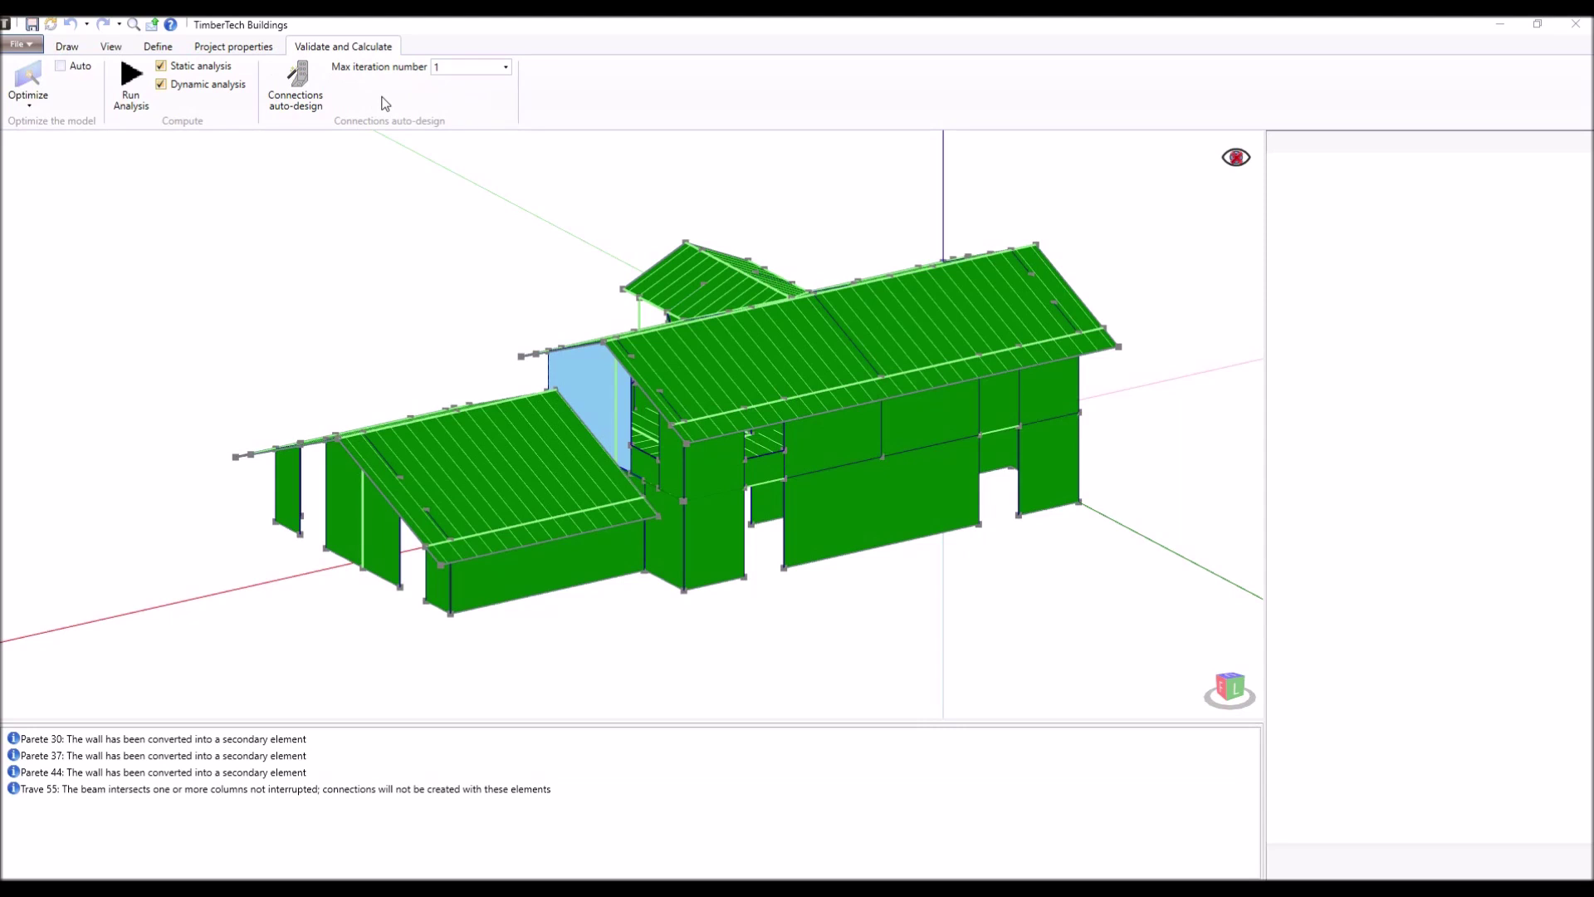
click(134, 83)
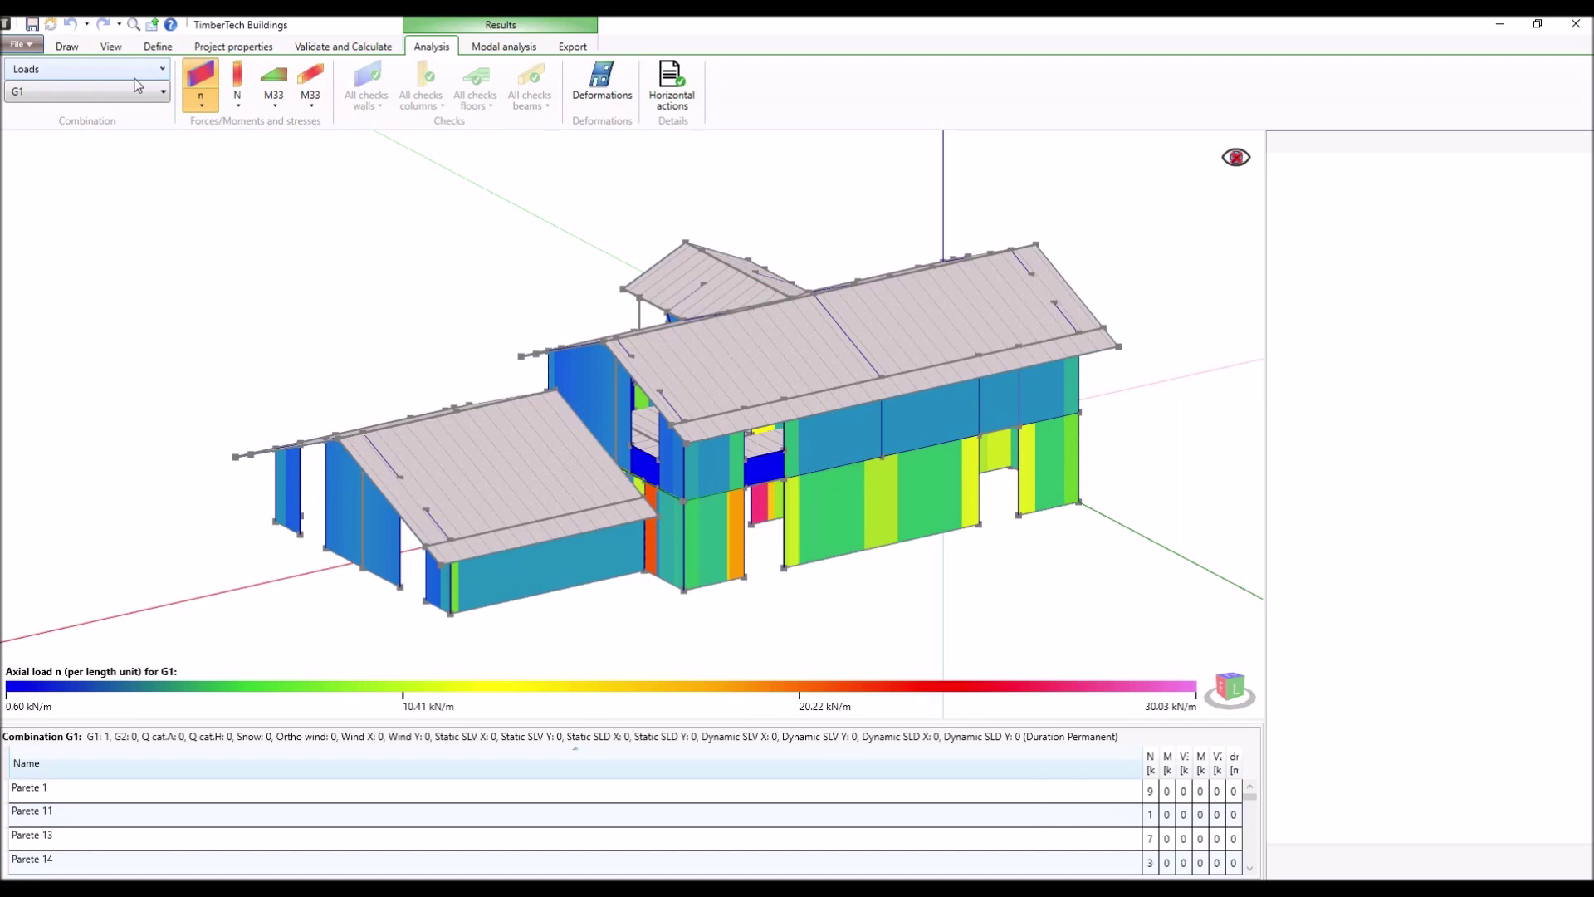
Review the available combination groups and the list of individual load cases, keeping the G1 results displayed.
mouse_move(631, 425)
middle_down()
mouse_move(934, 403)
mouse_move(863, 448)
mouse_move(955, 407)
middle_up()
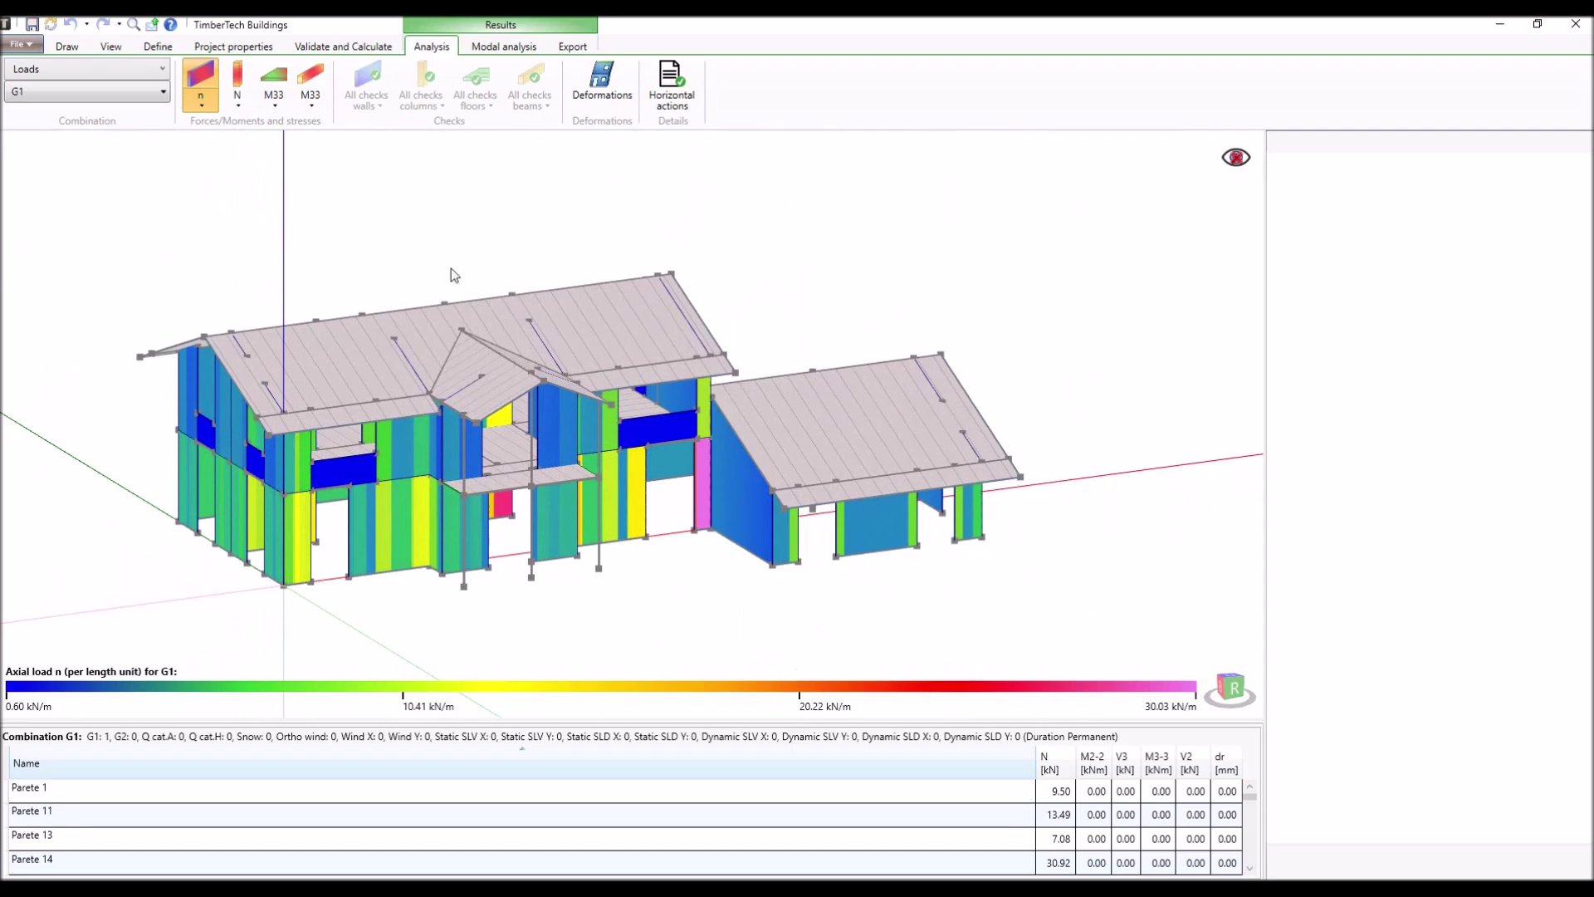
click(128, 70)
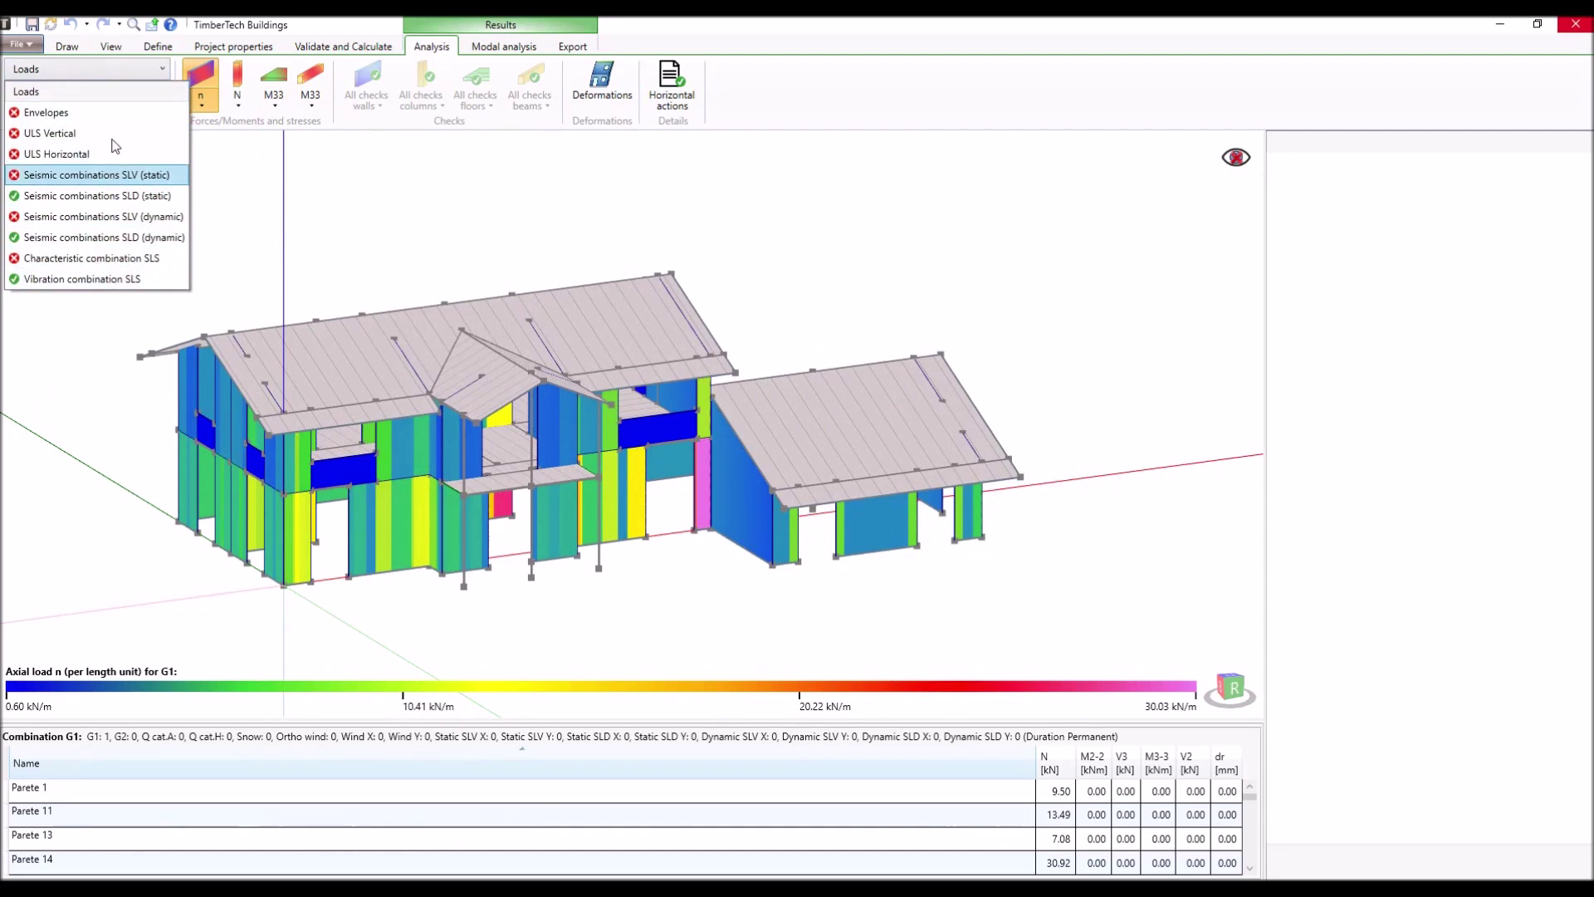
click(116, 90)
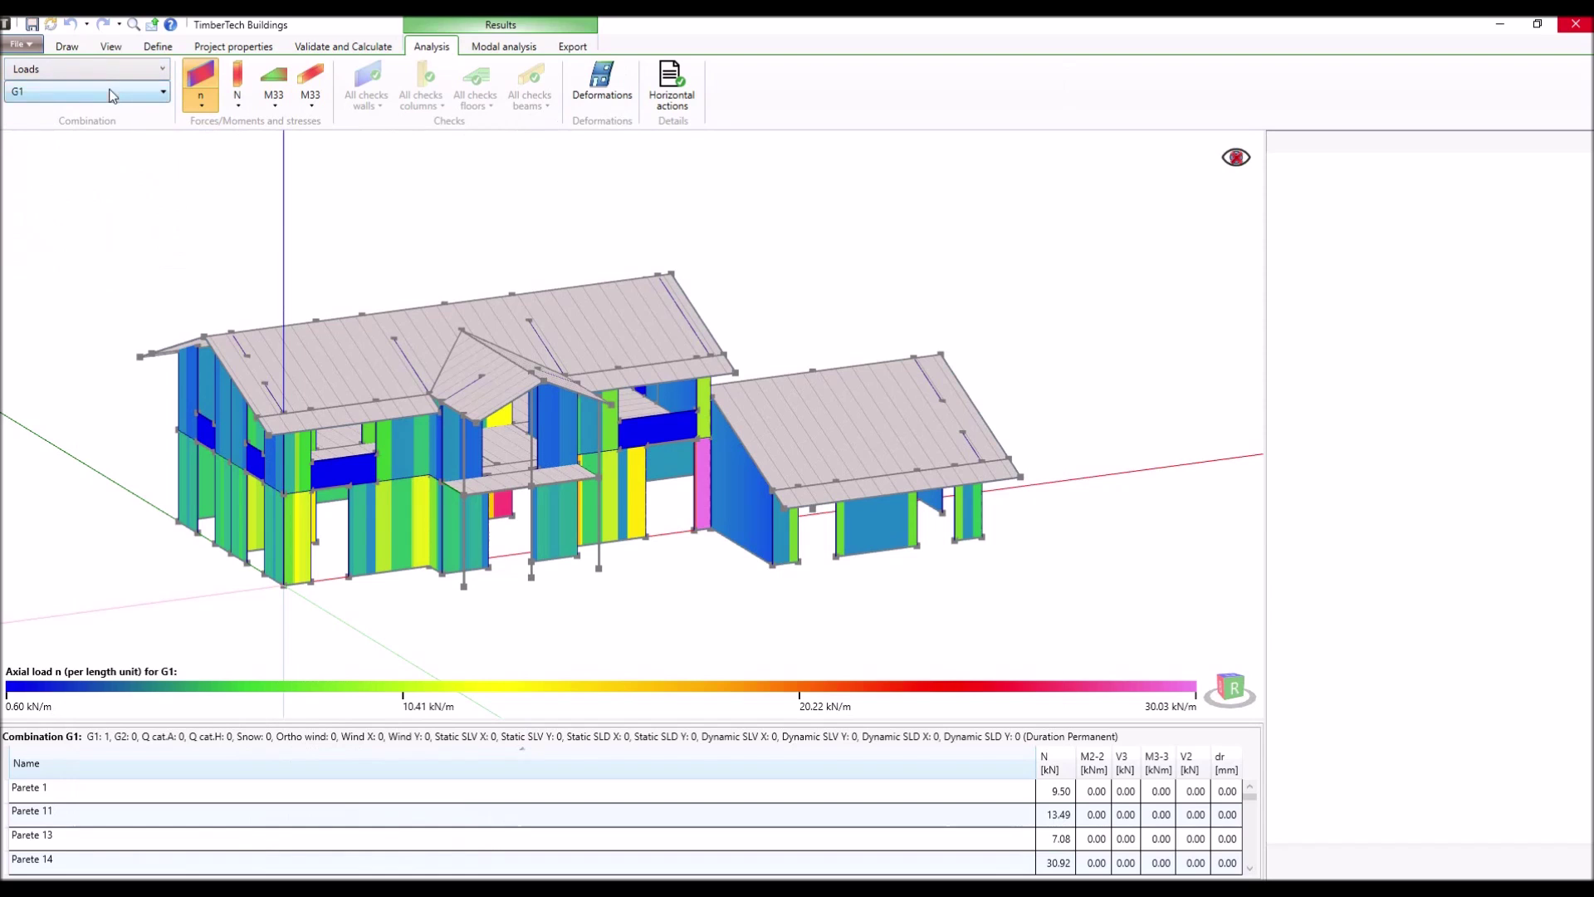
click(112, 95)
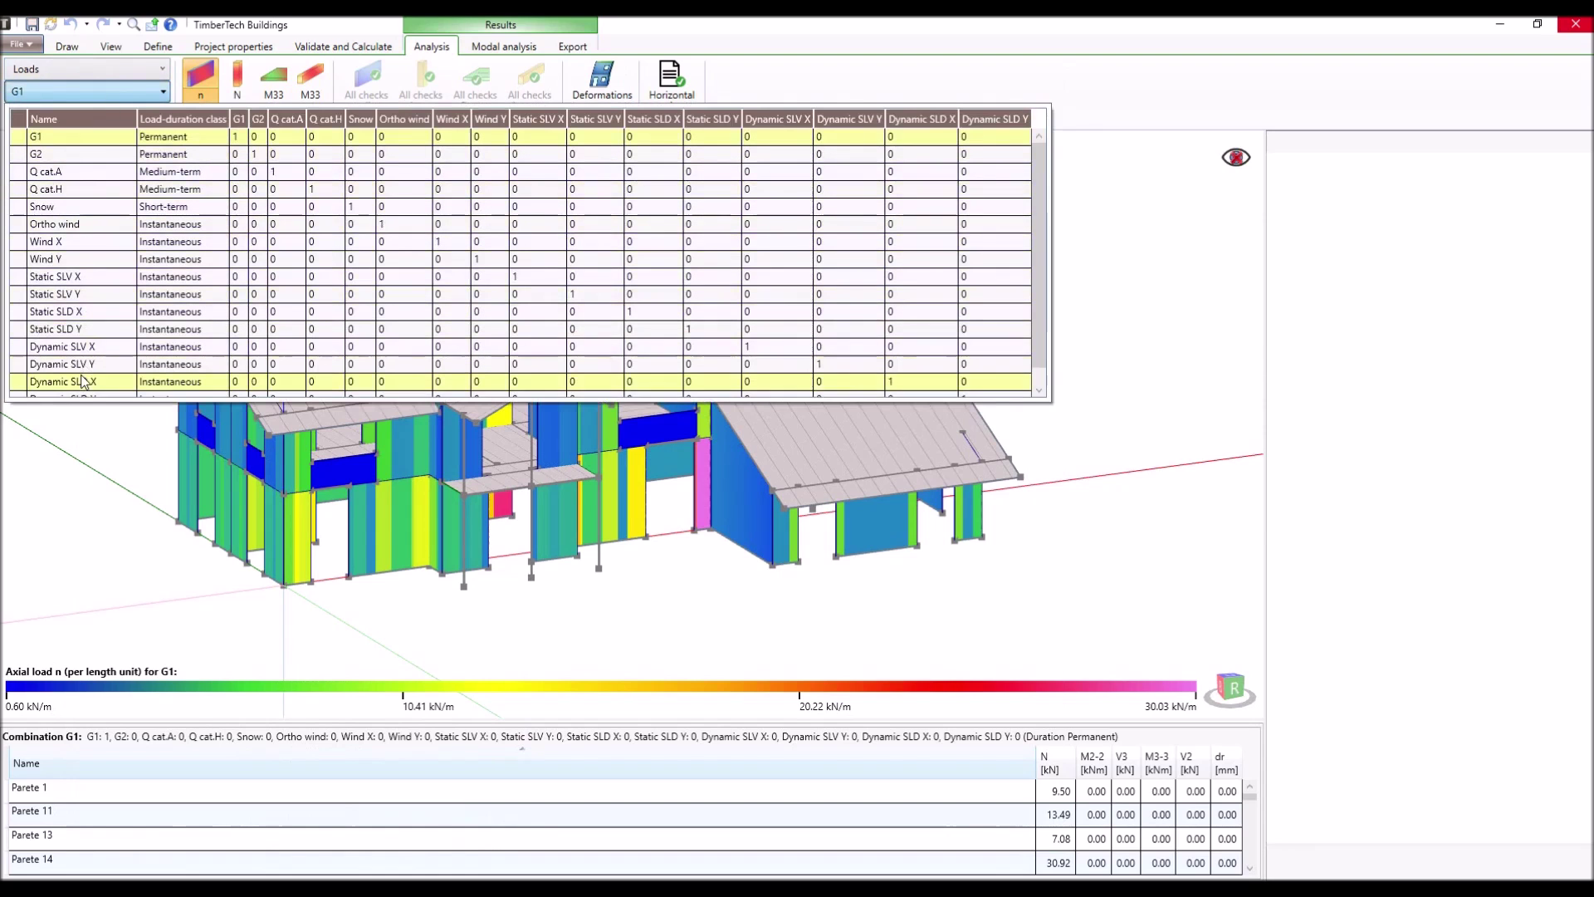
click(87, 92)
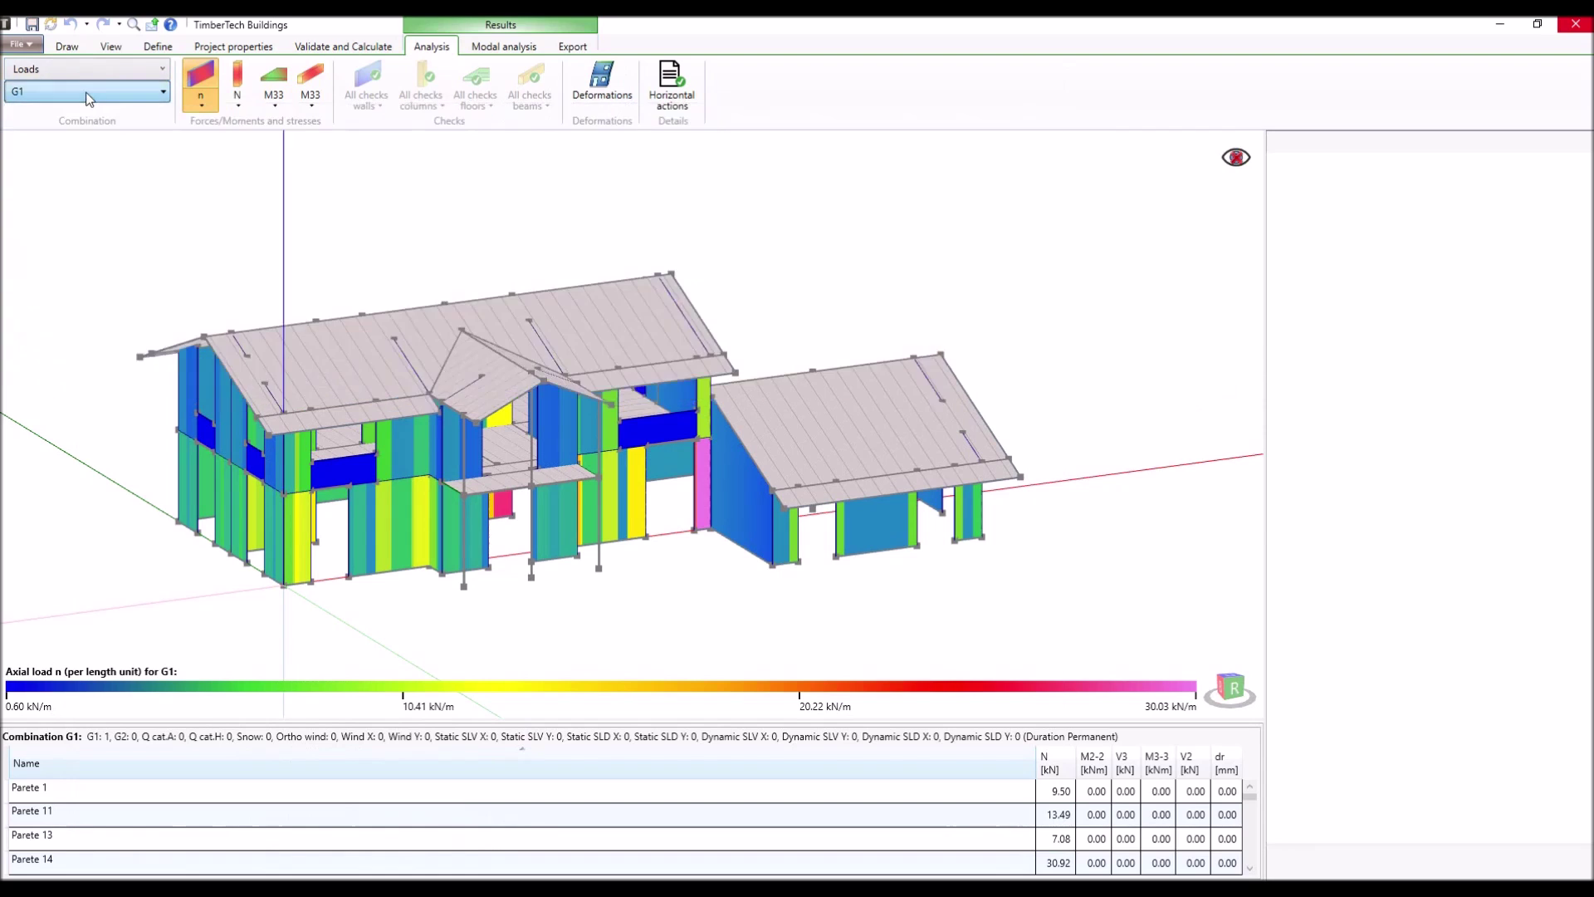
Switch the results to the ULS Vertical combinations and look through their list.
click(157, 72)
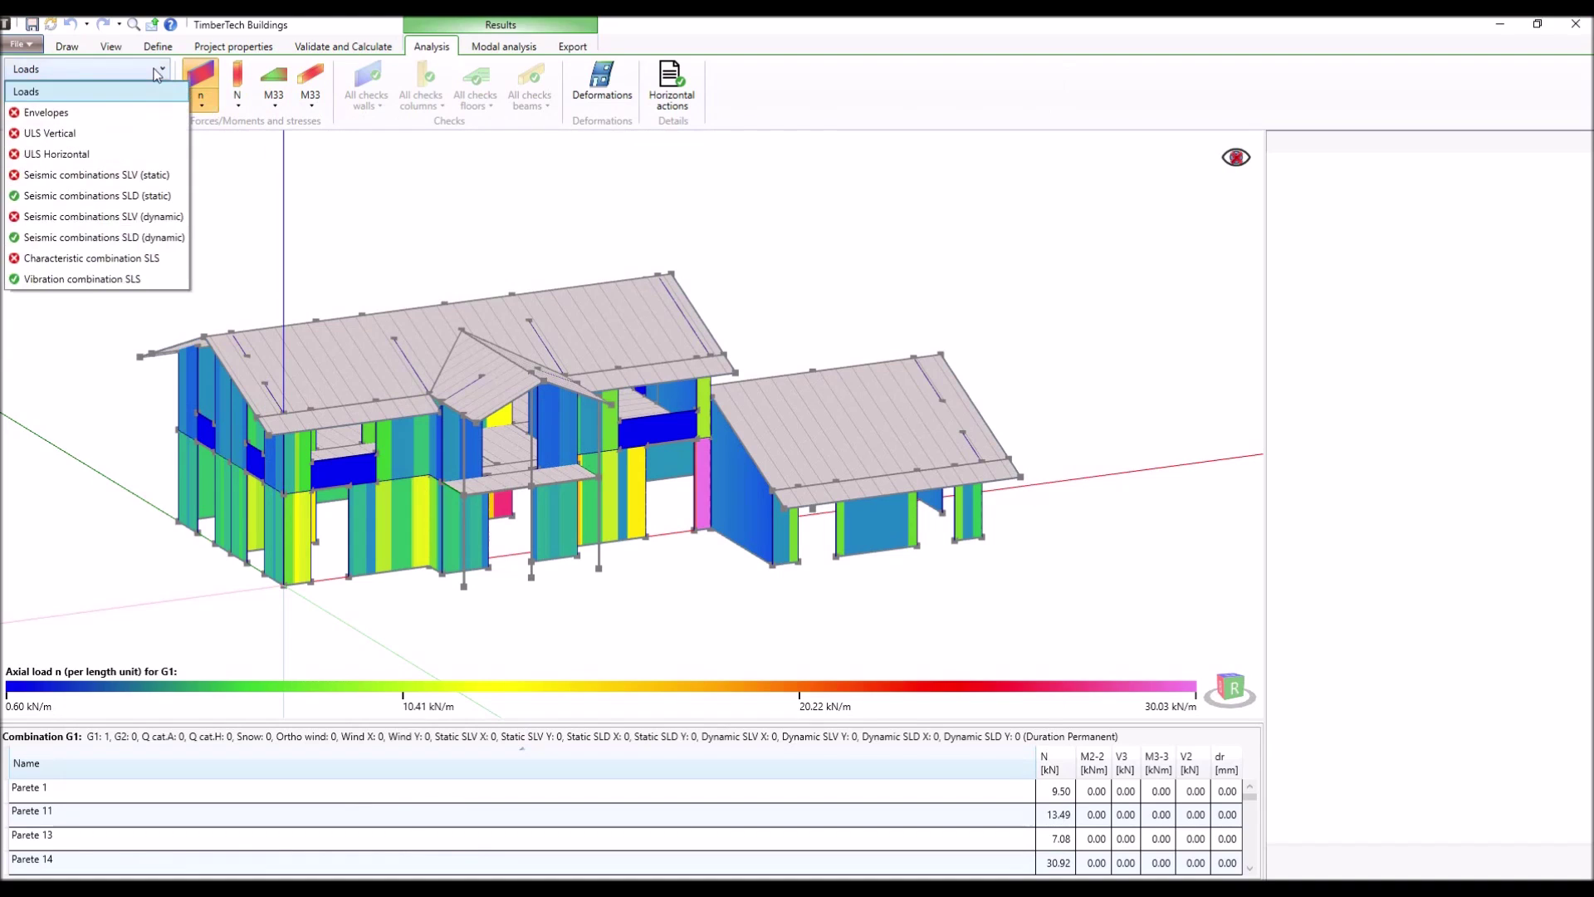
click(128, 133)
click(123, 98)
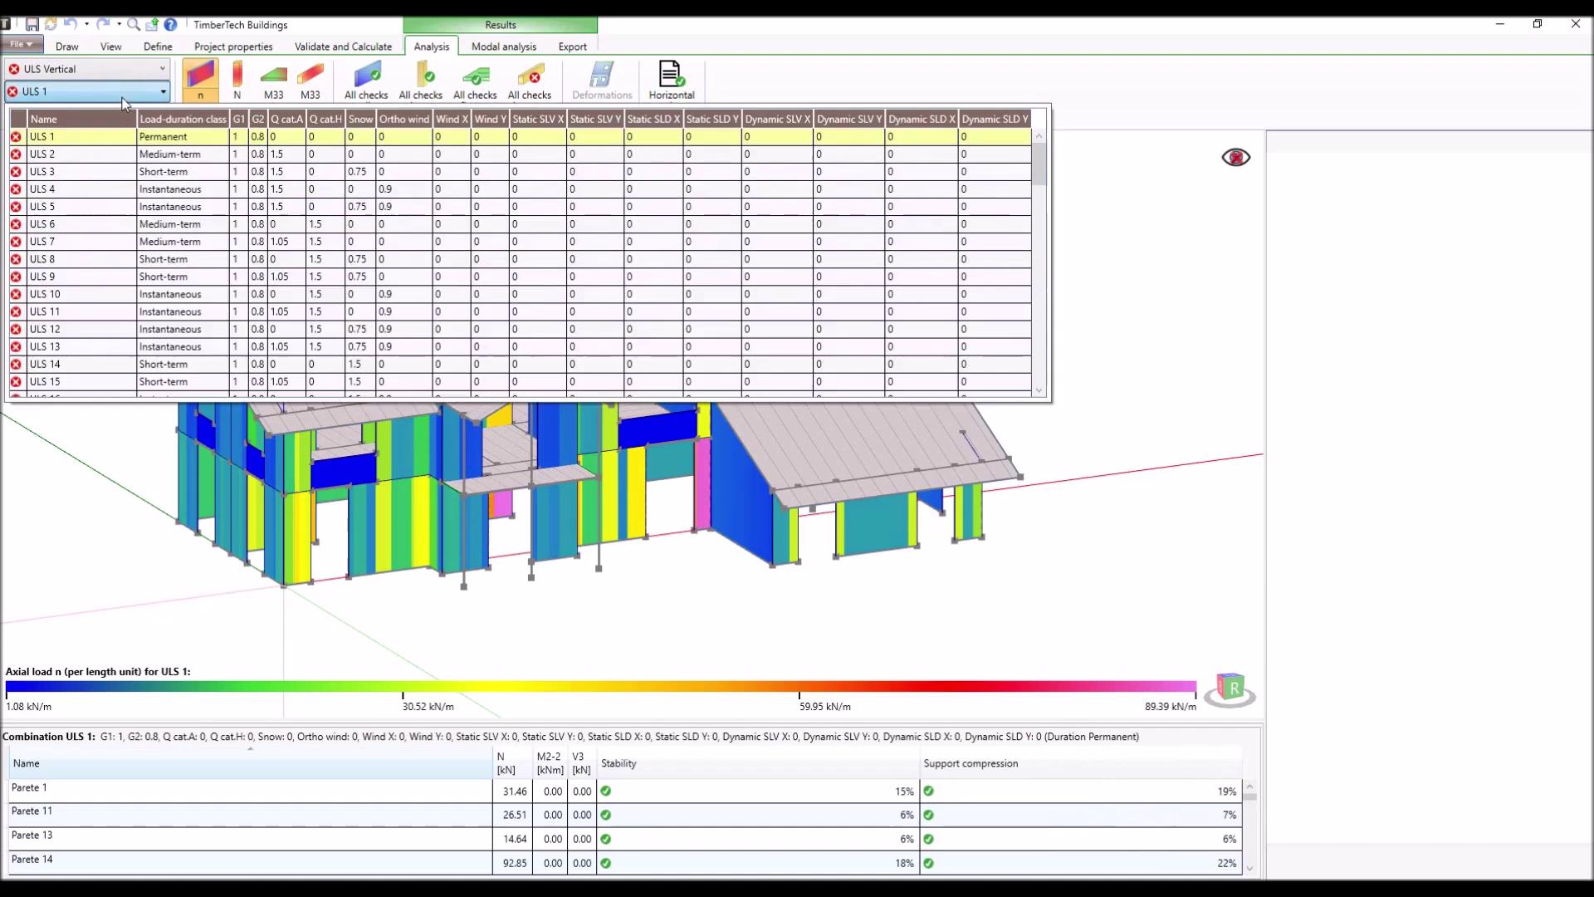
scroll(154, 213, down, 15)
scroll(154, 213, down, 7)
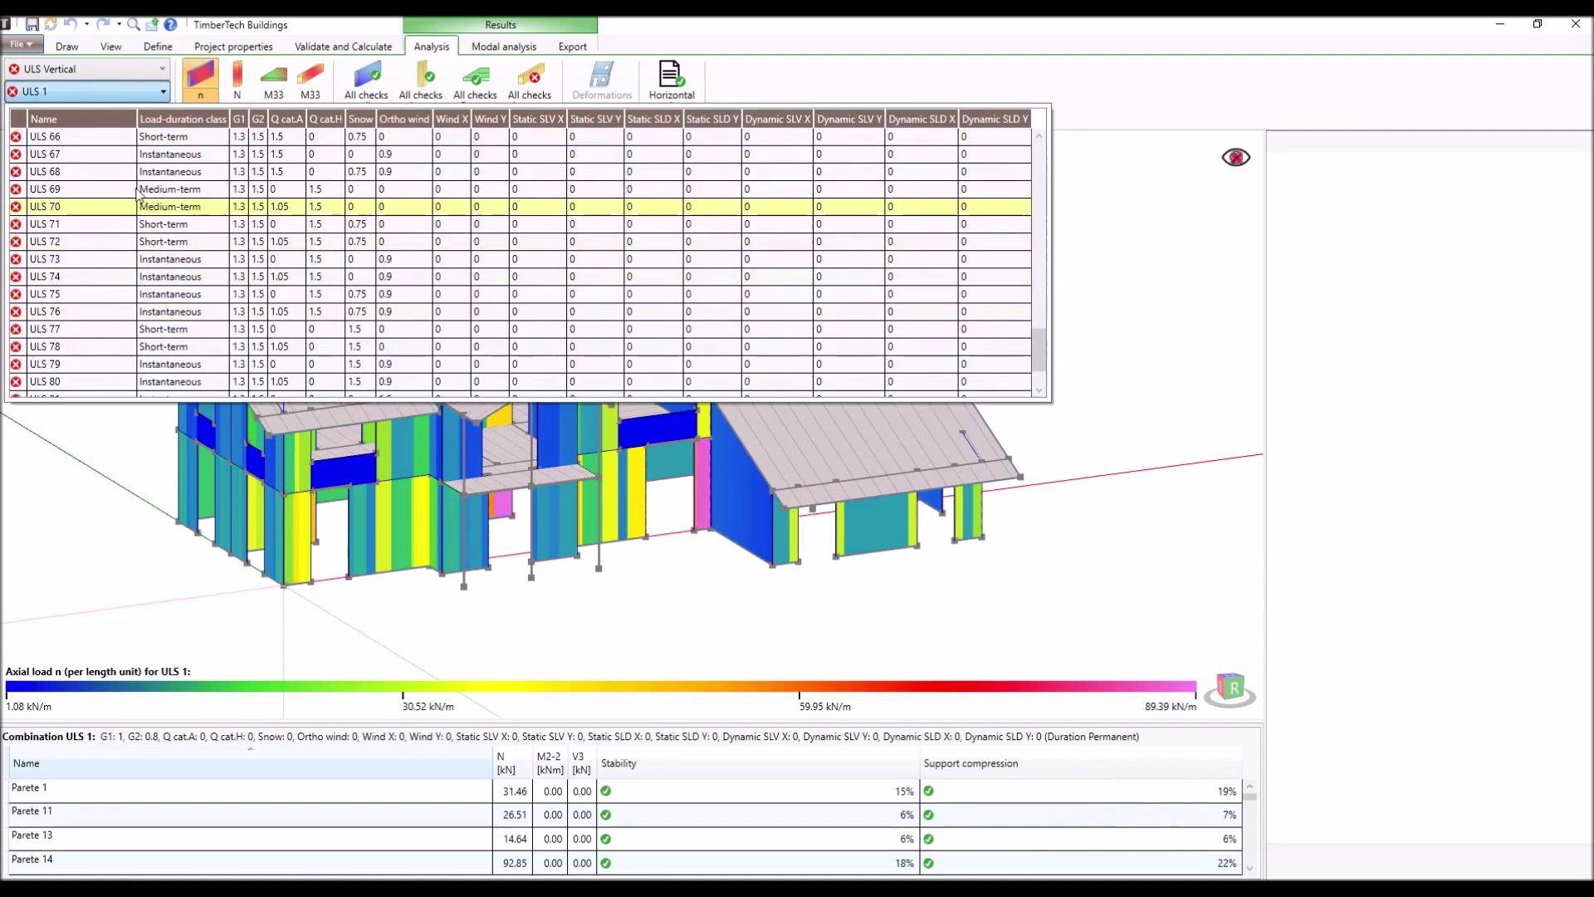
Switch the results to the Seismic combinations SLV (dynamic) and review the list of combinations.
click(125, 73)
click(125, 74)
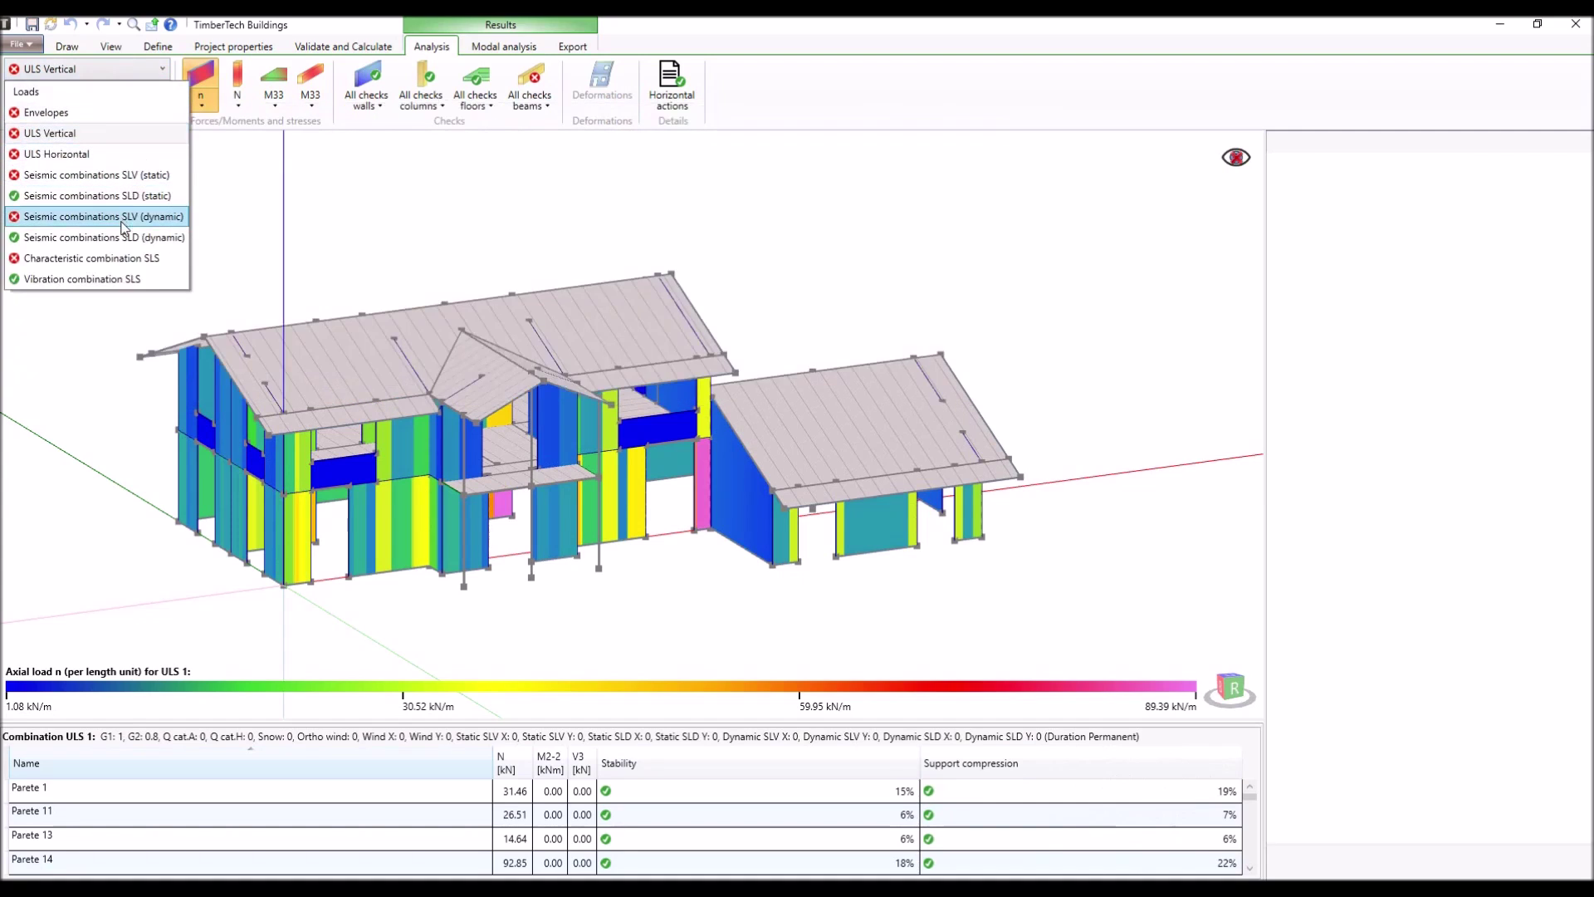
click(122, 218)
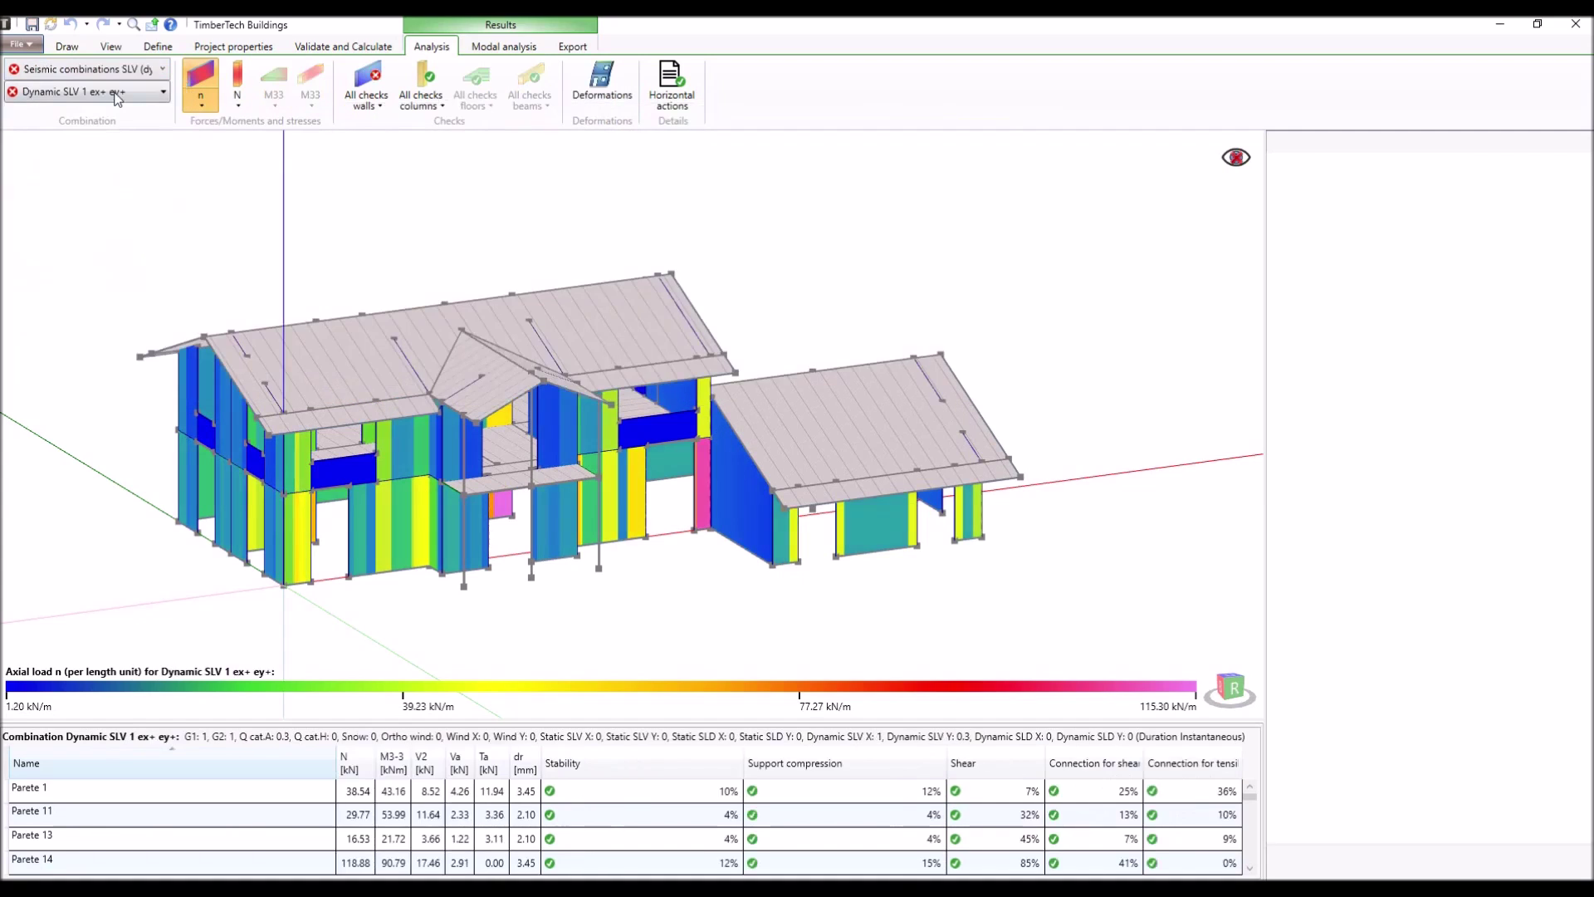
click(117, 96)
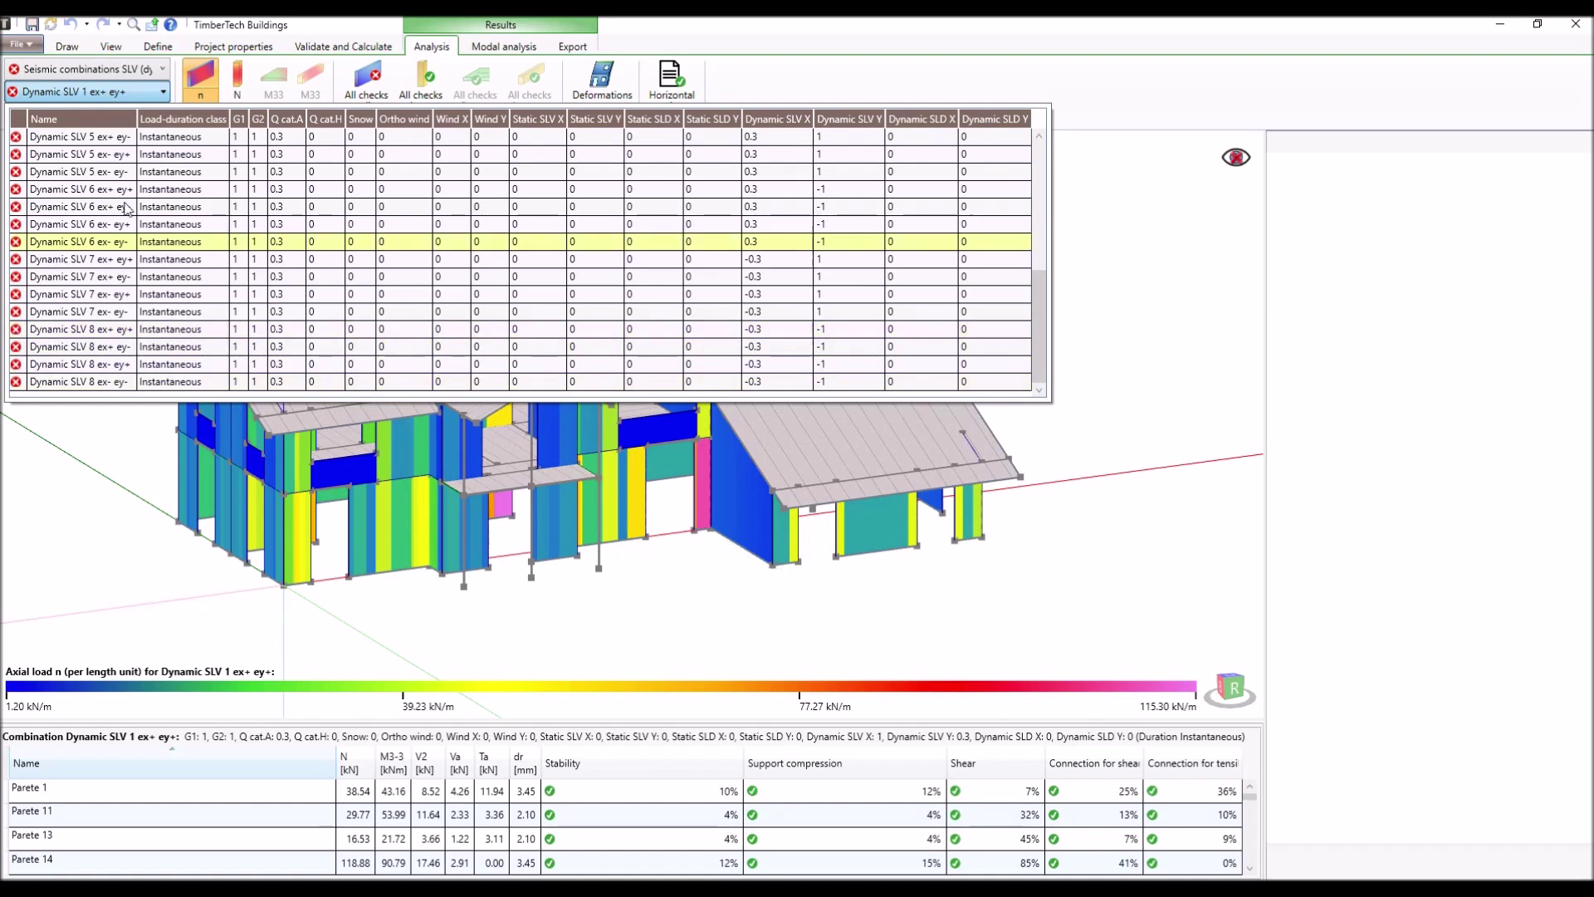
click(123, 95)
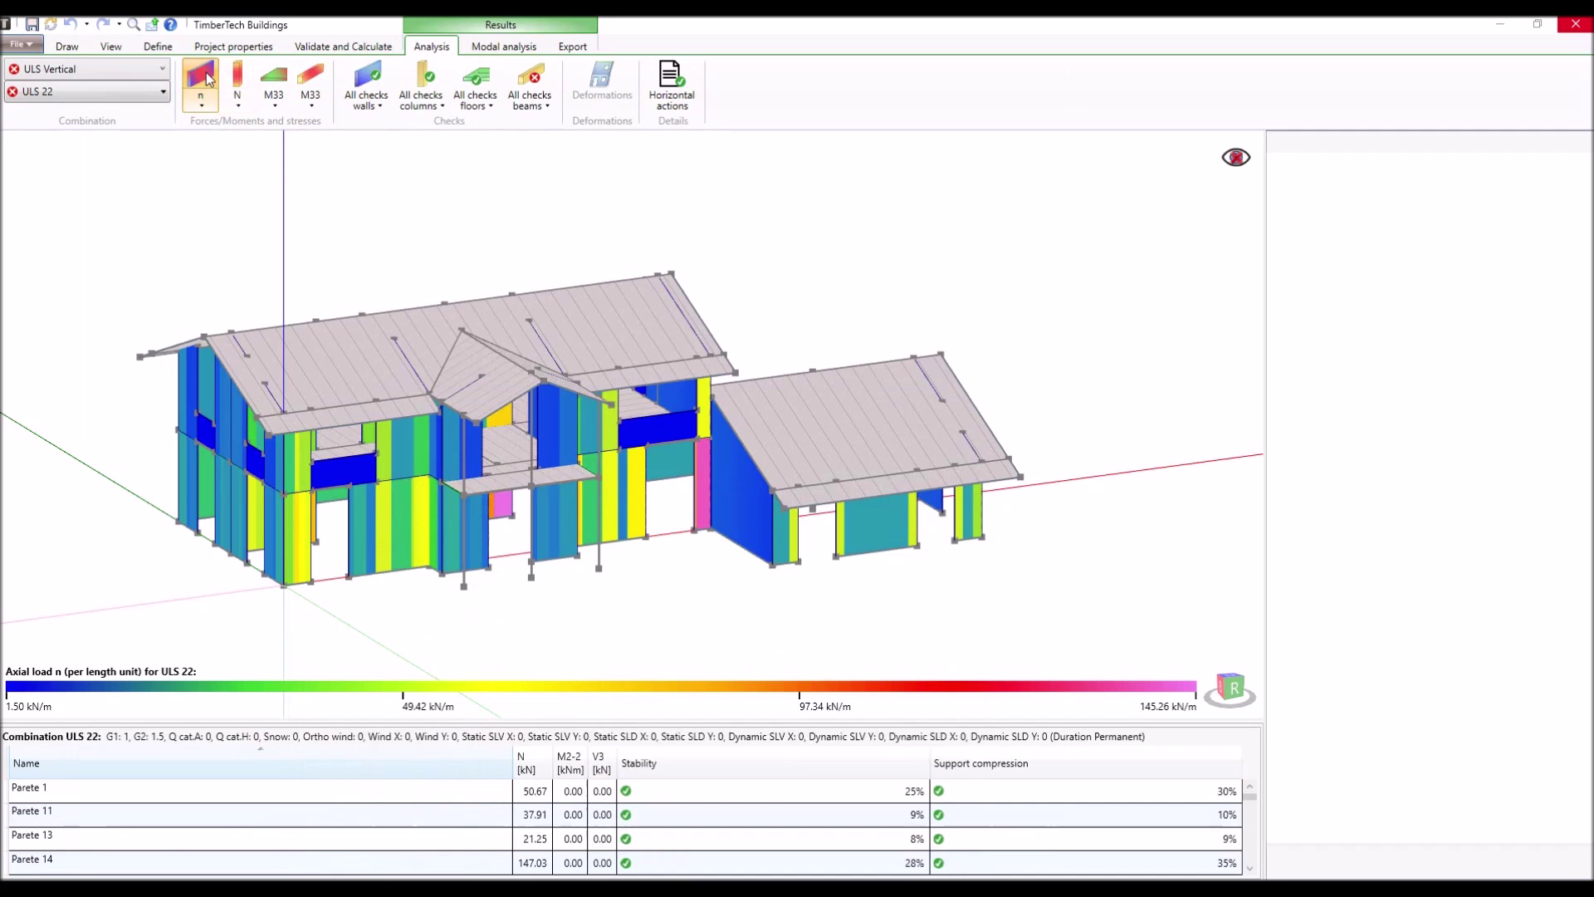
View the ULS 22 column axial load N, floor and beam moments M33 and available beam results, returning to wall axial load n.
click(252, 75)
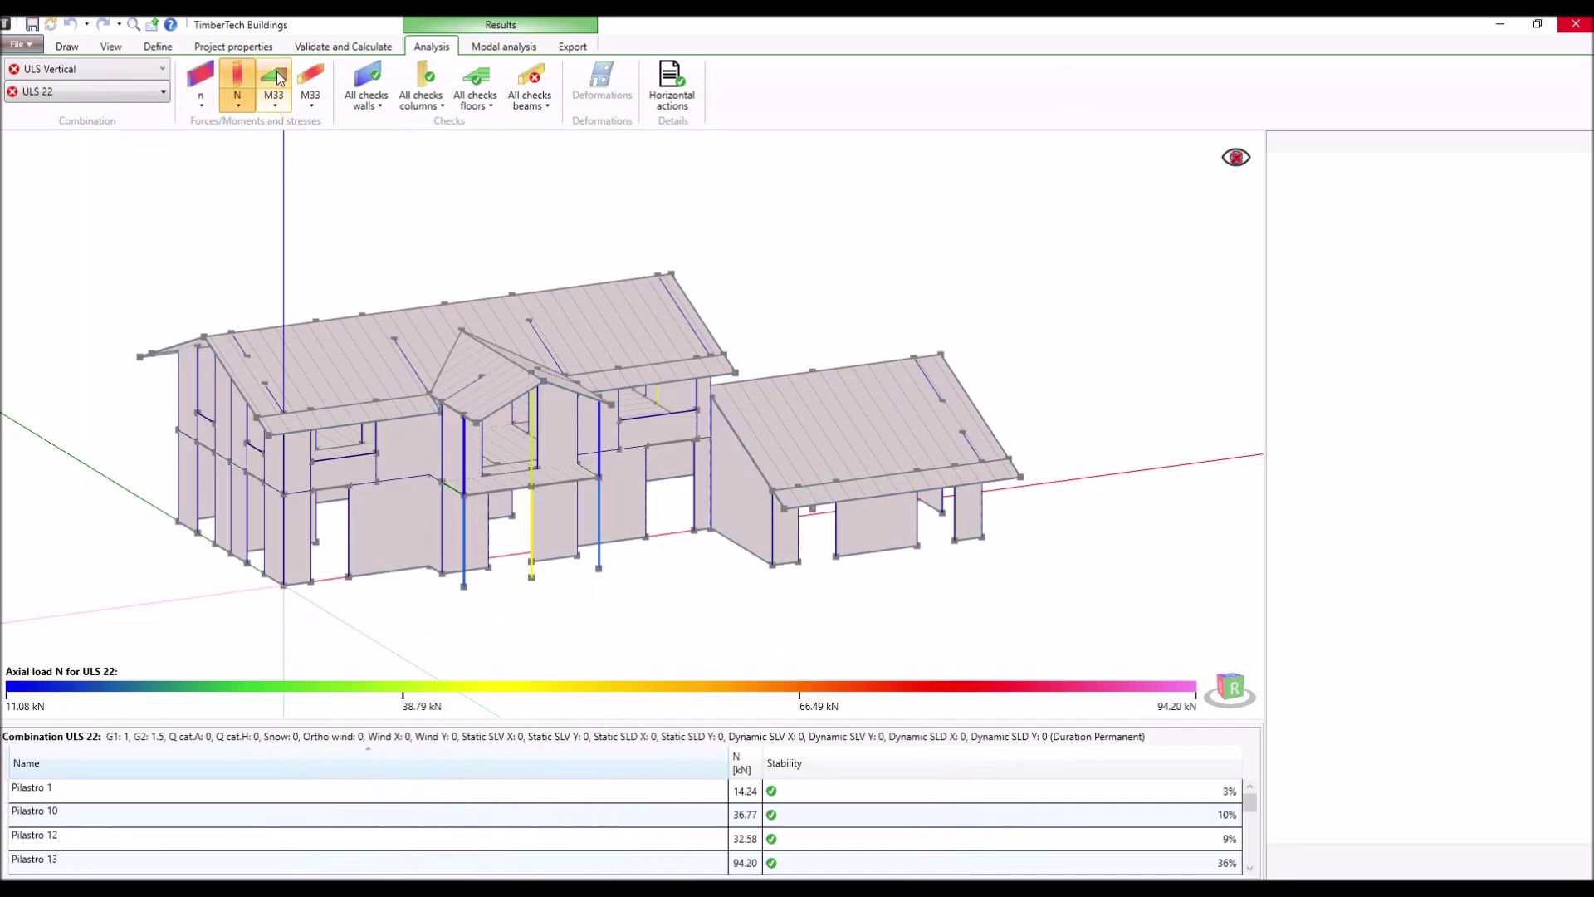
click(277, 75)
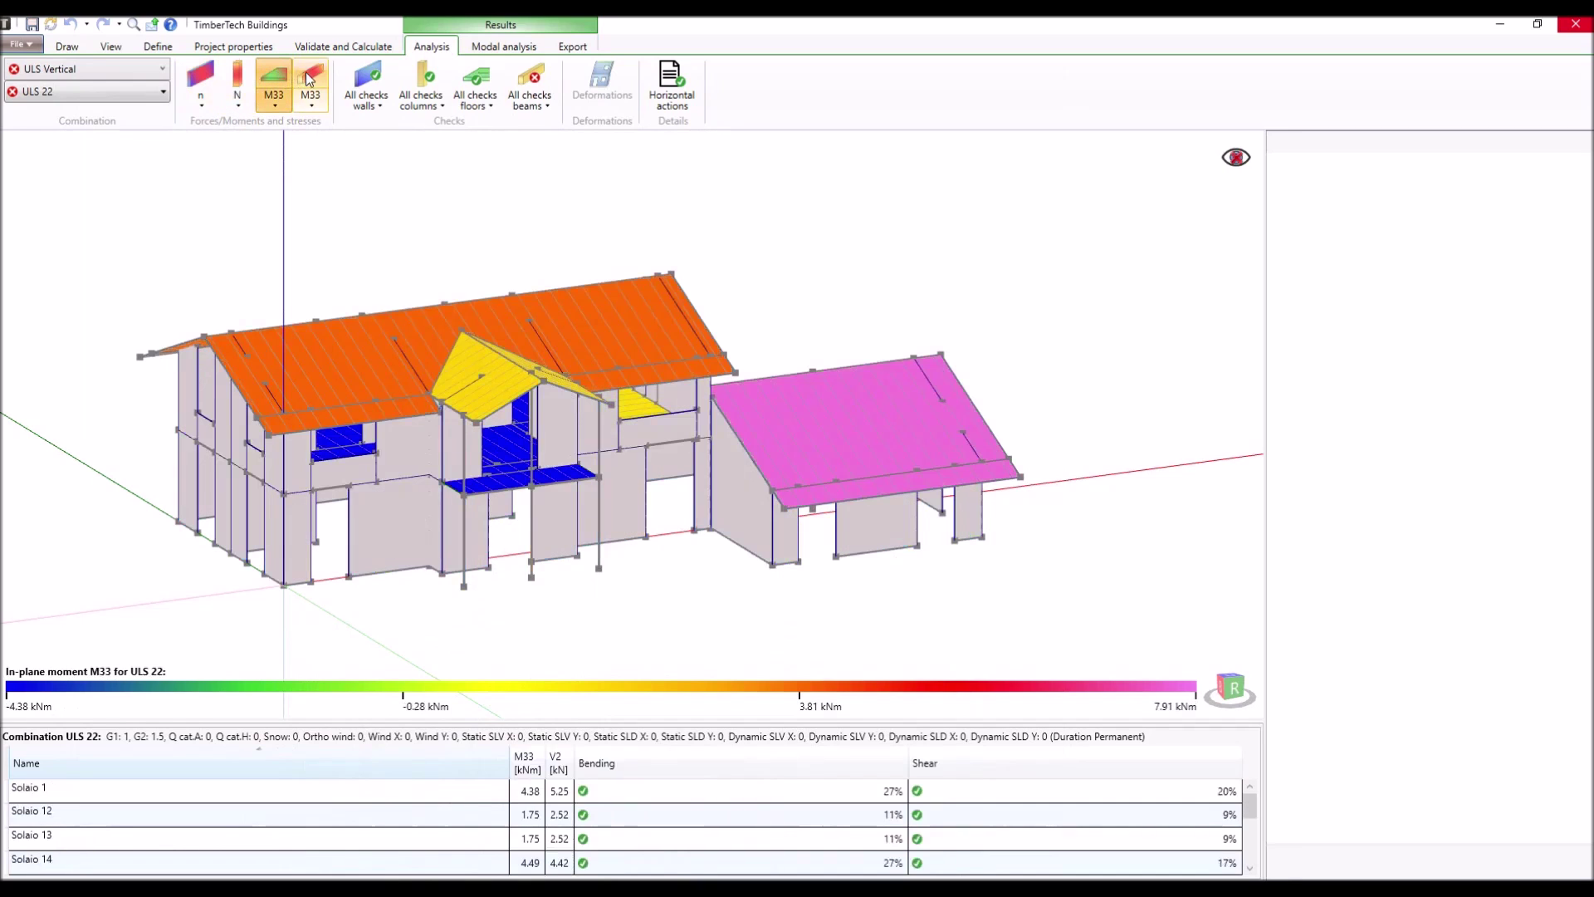
click(307, 75)
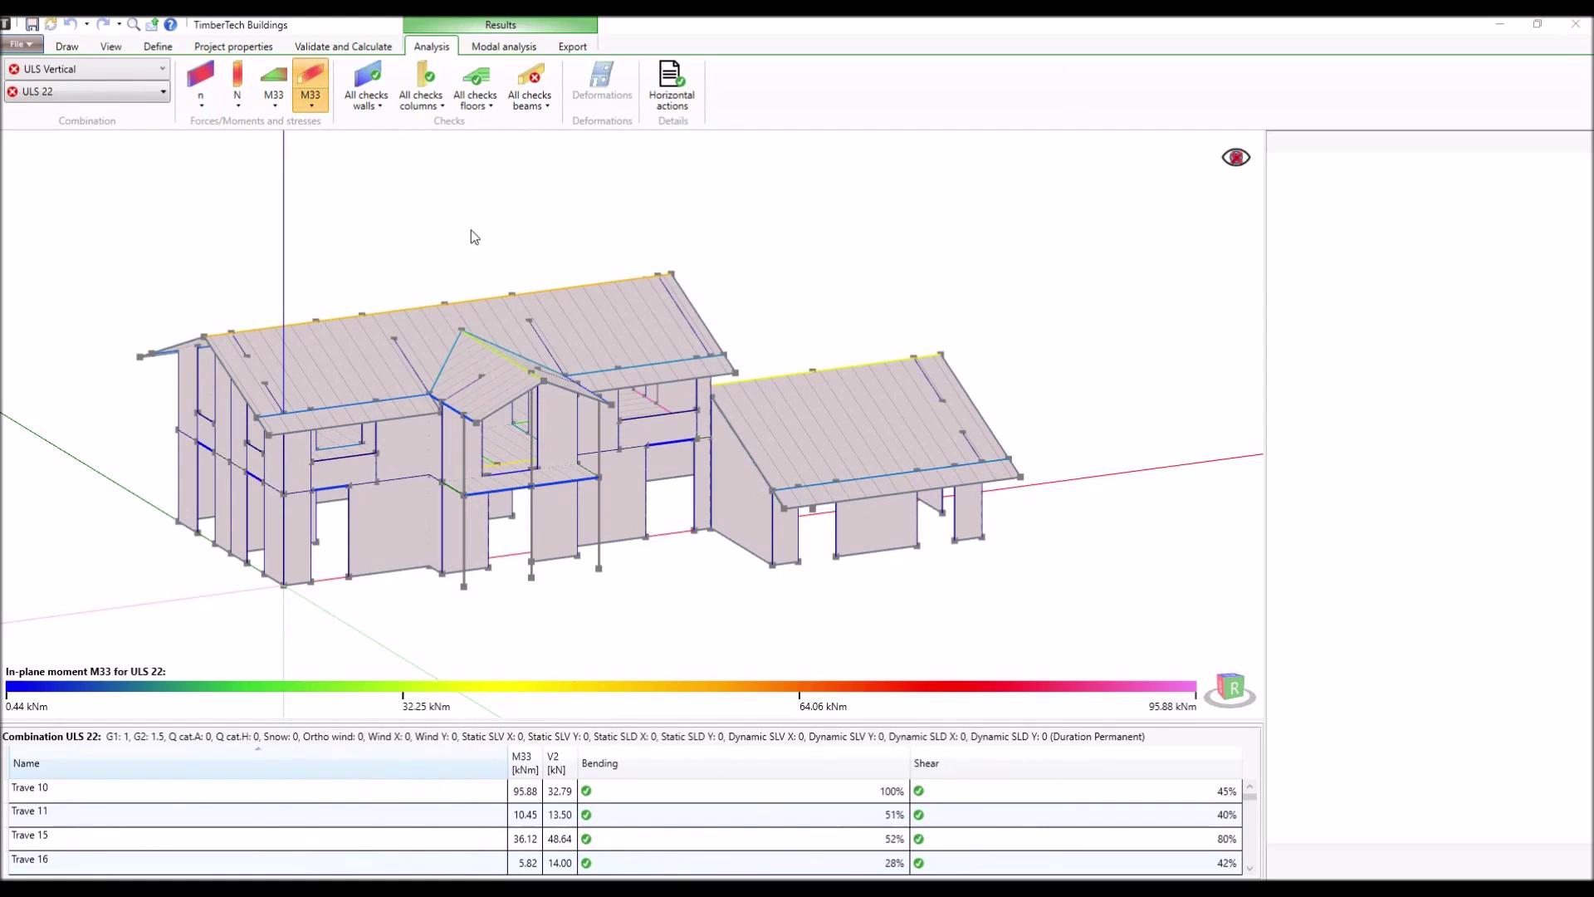
click(313, 106)
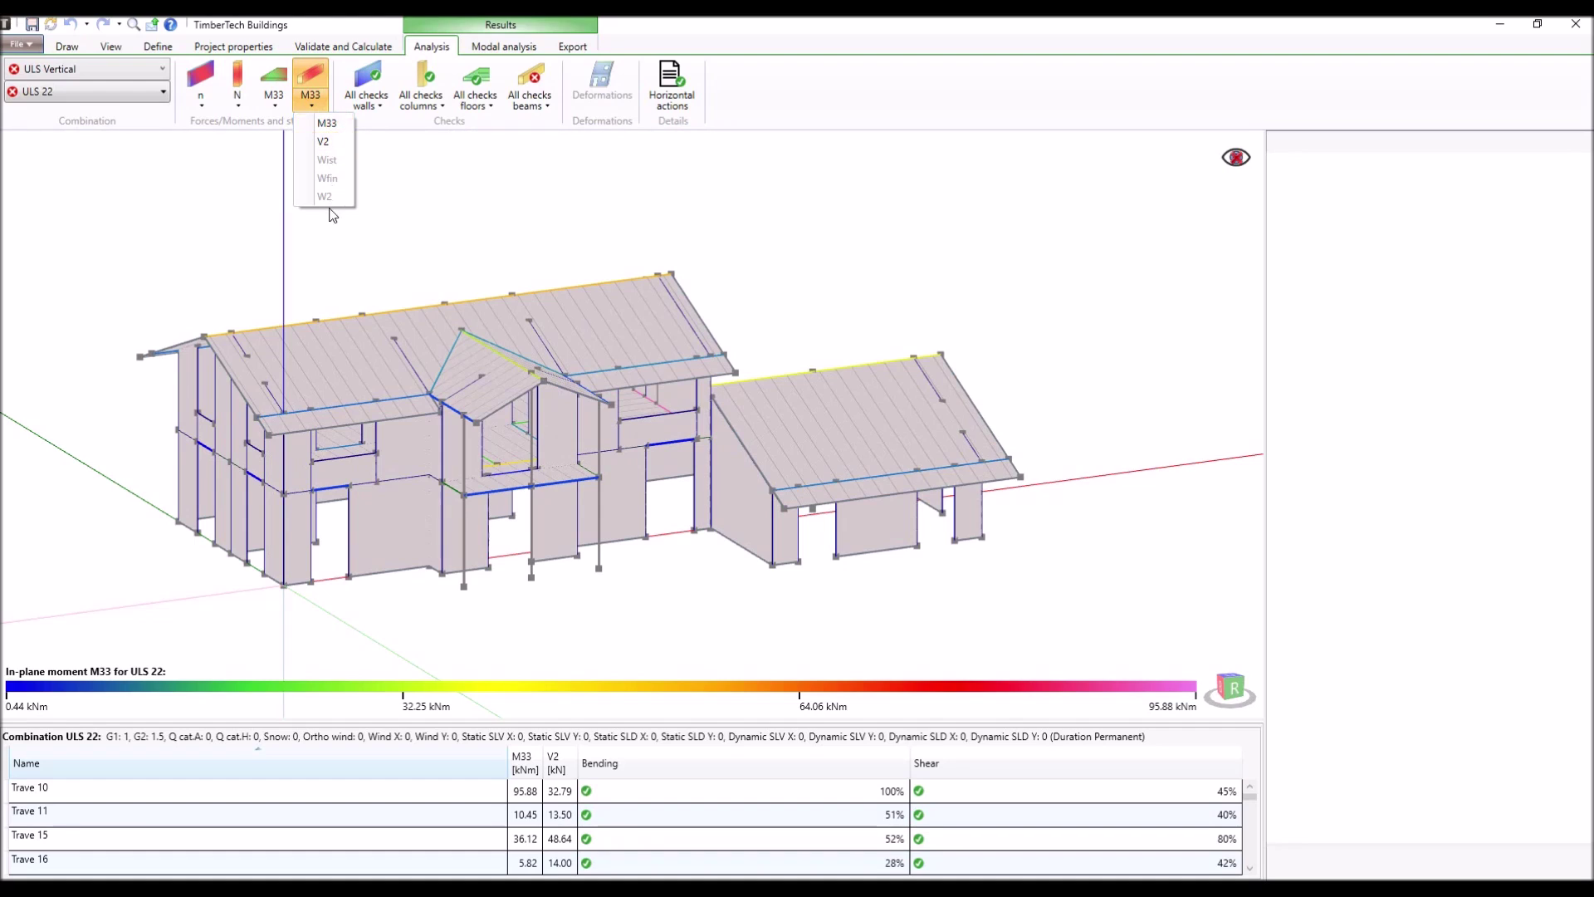
click(306, 98)
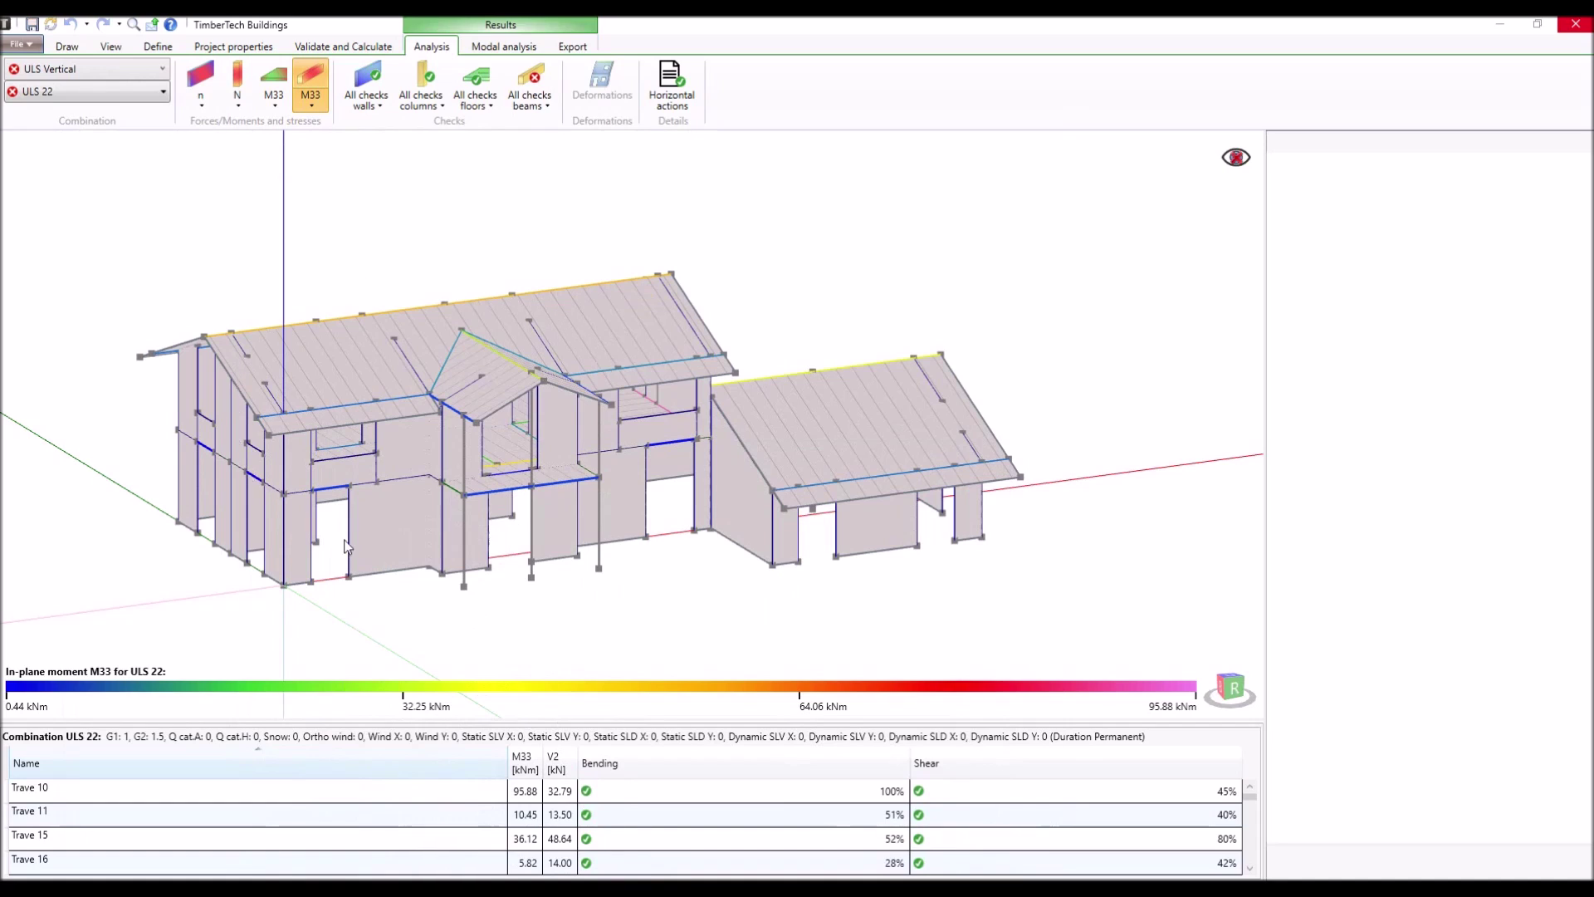
click(199, 83)
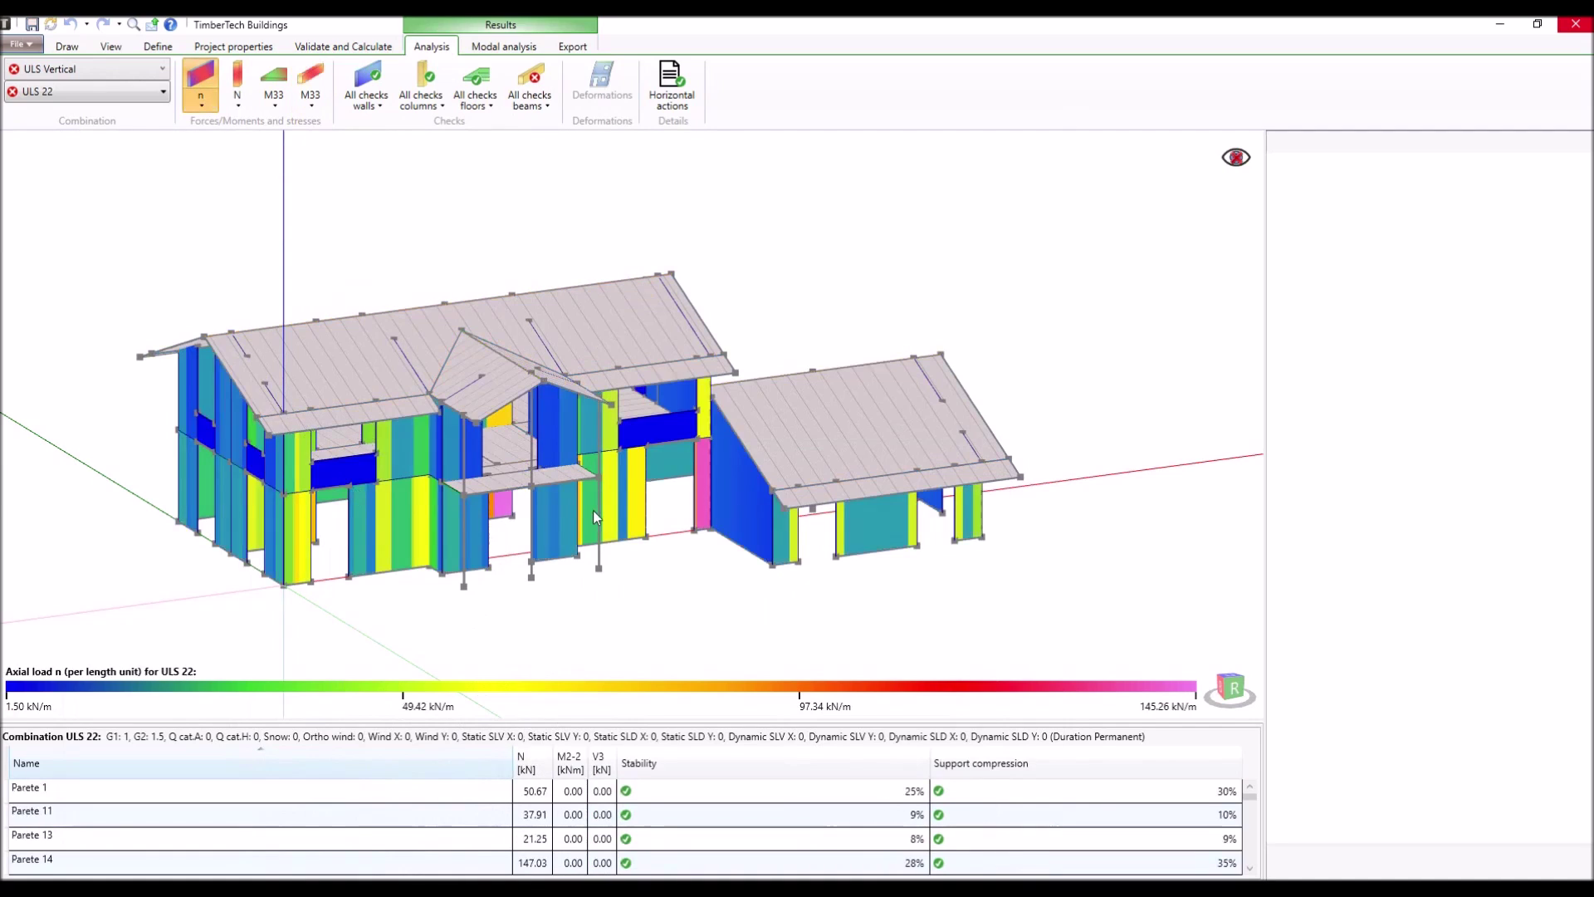
Review the wall results in the temporarily enlarged table and inspect the checks and forces of ground-floor wall Parete 3.
drag(611, 718, 620, 476)
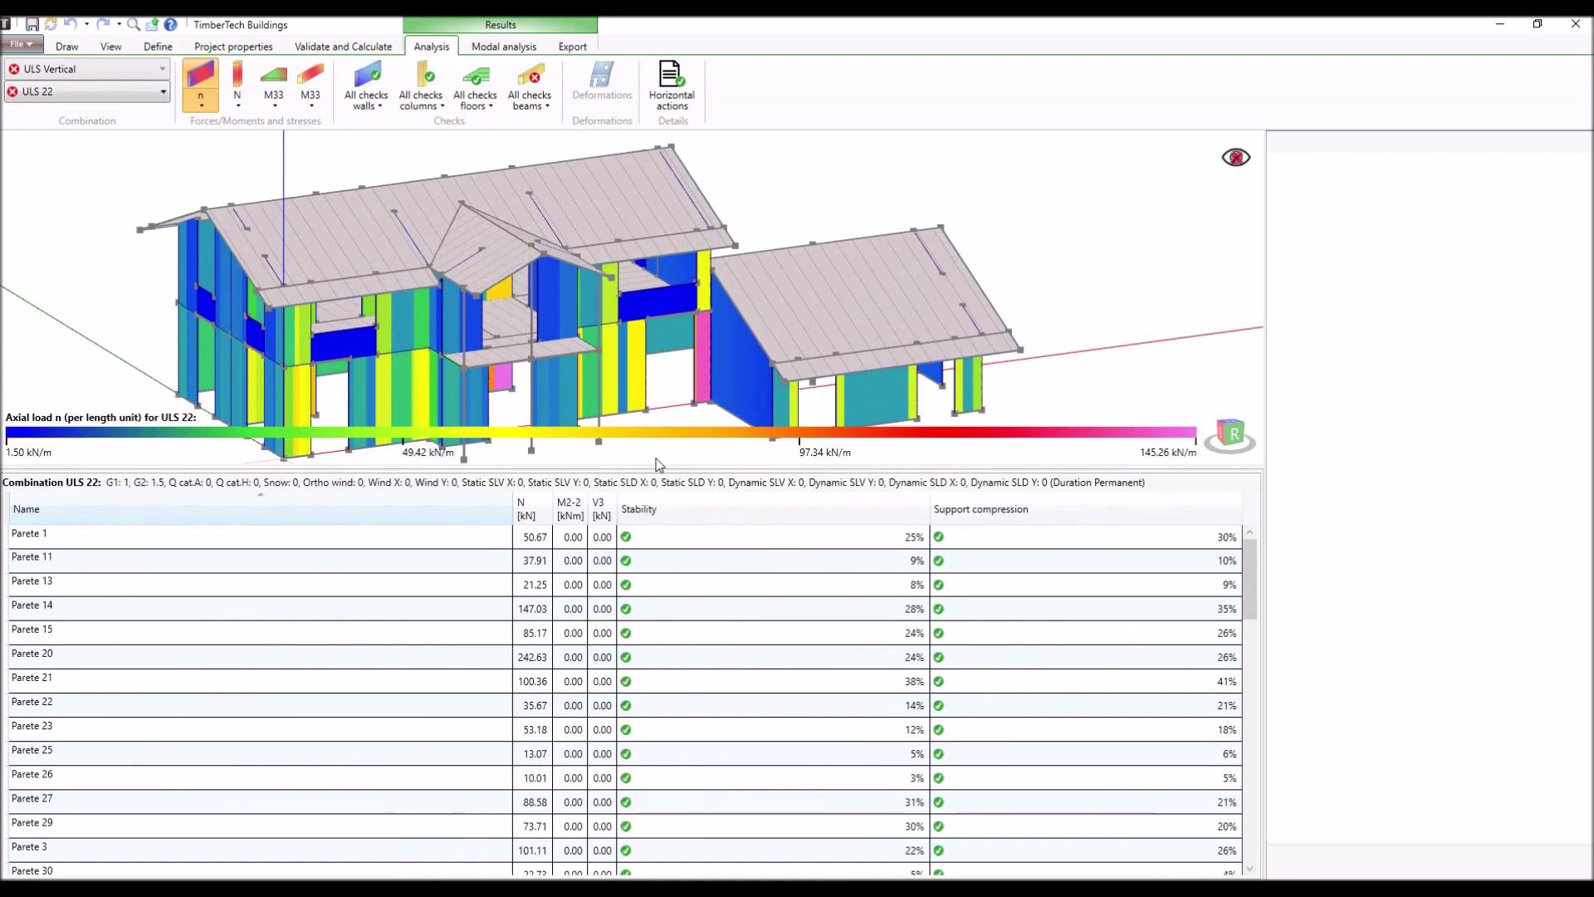
drag(651, 463, 648, 719)
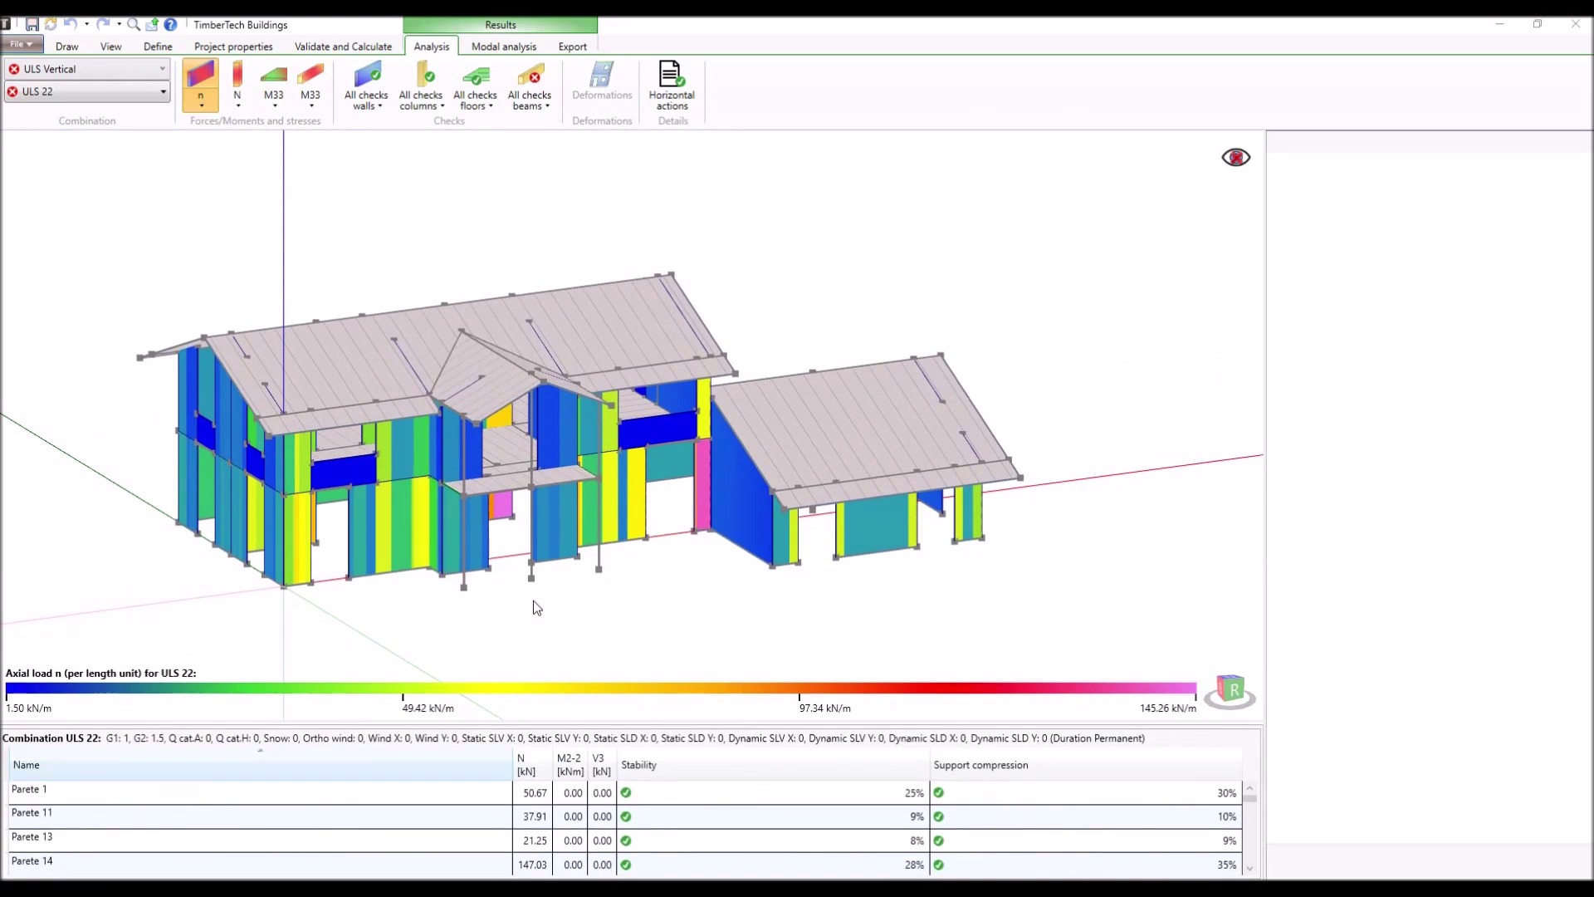
click(407, 532)
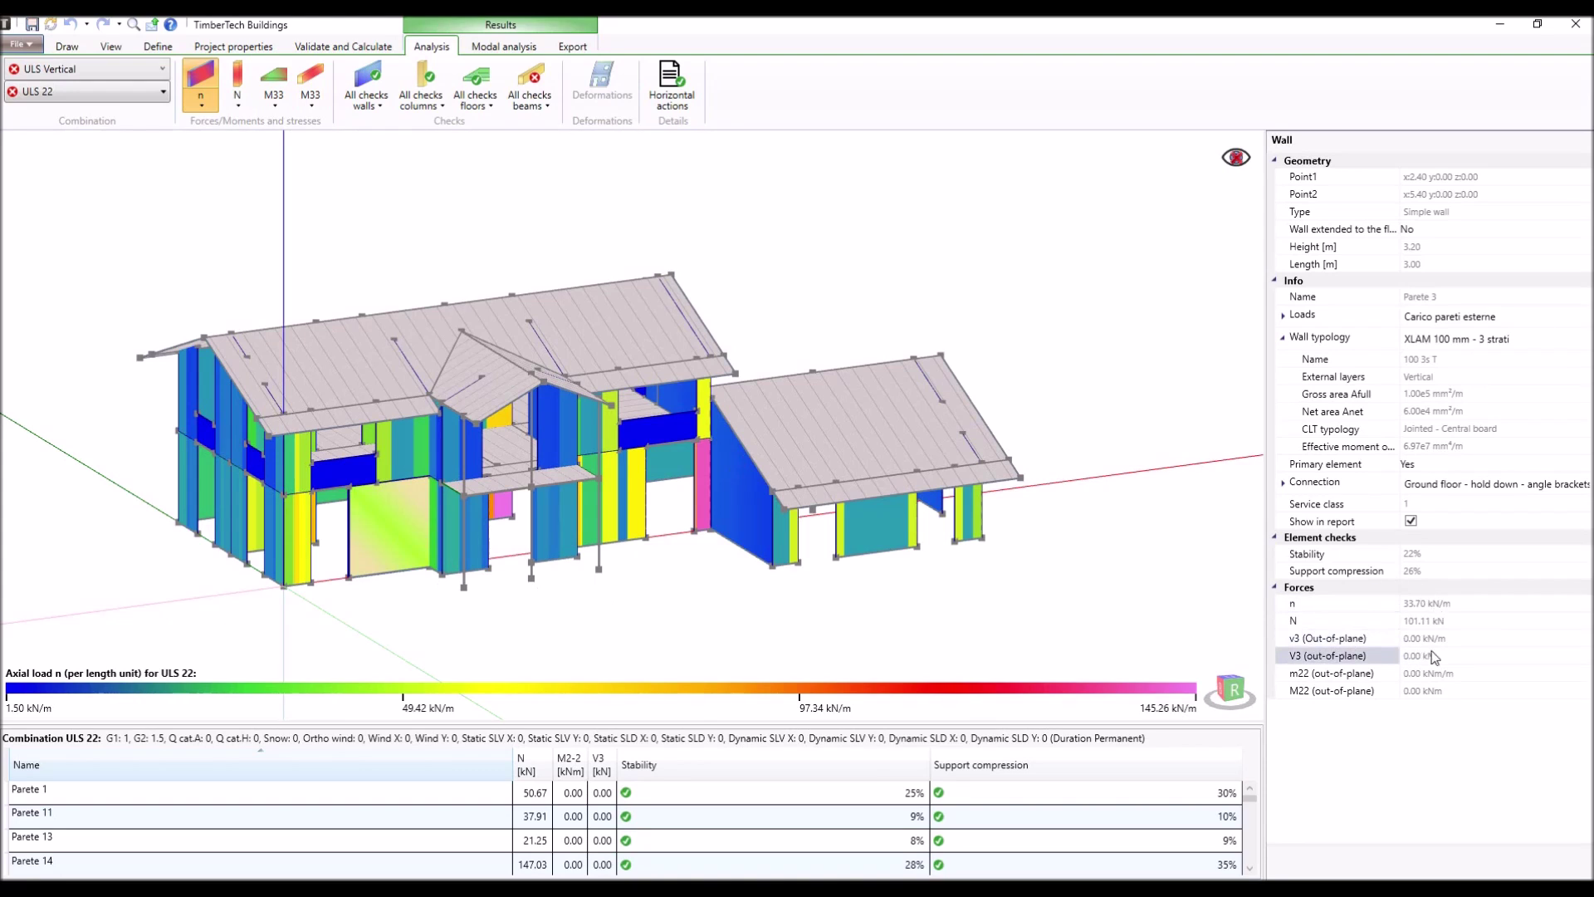
click(674, 567)
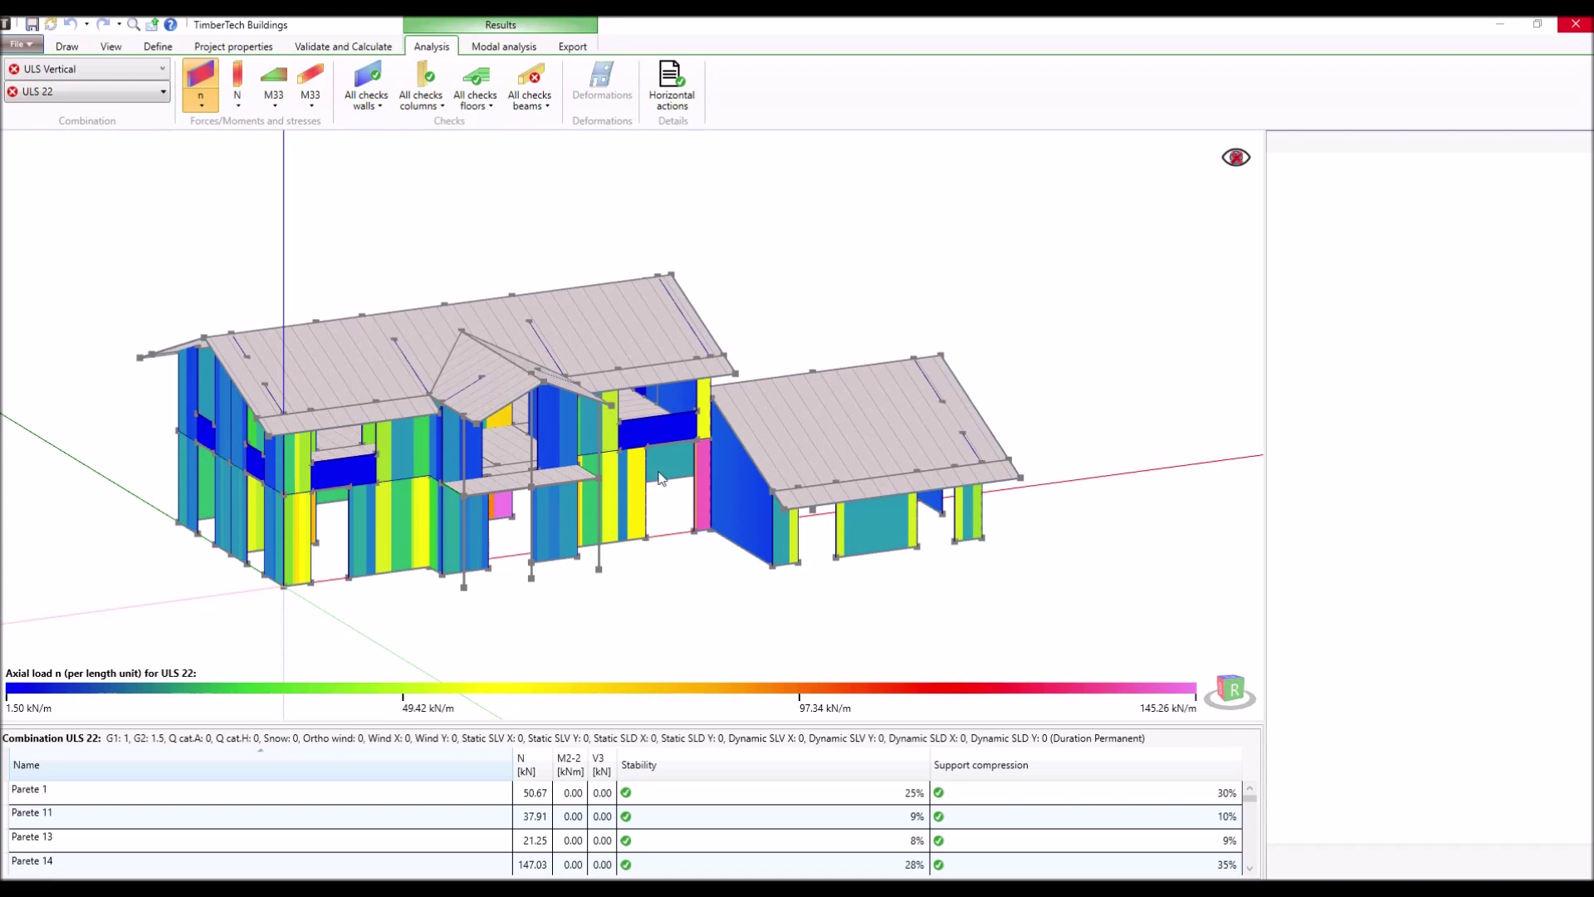
Inspect the forces details of the main roof floor Solaio 14, stepping through its elements' load, shear and moment diagrams.
click(604, 348)
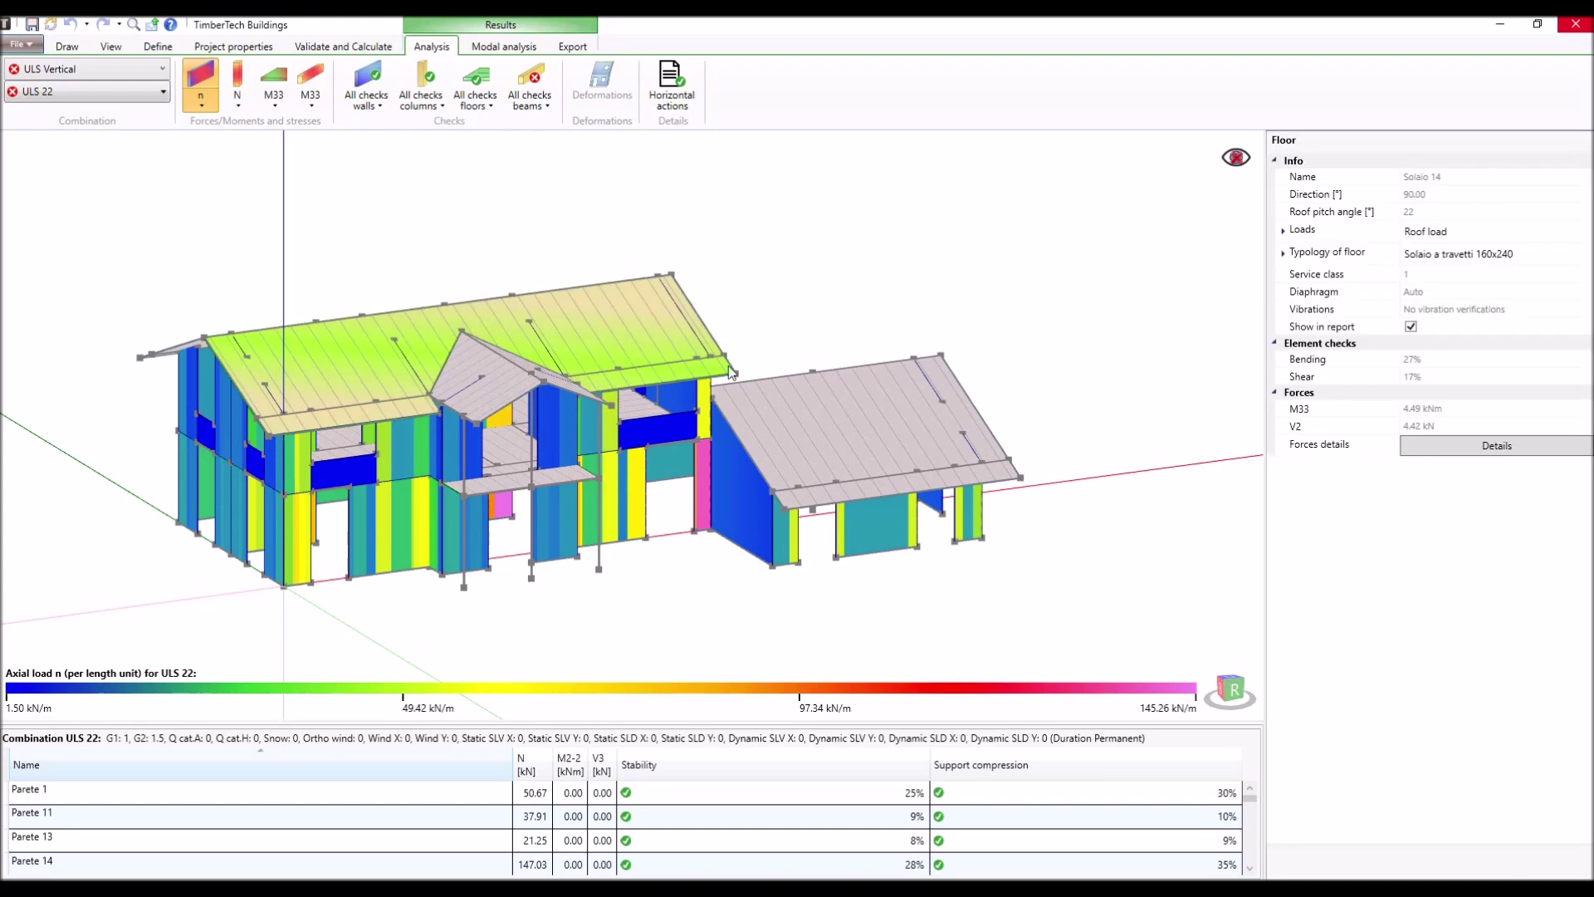
click(1420, 446)
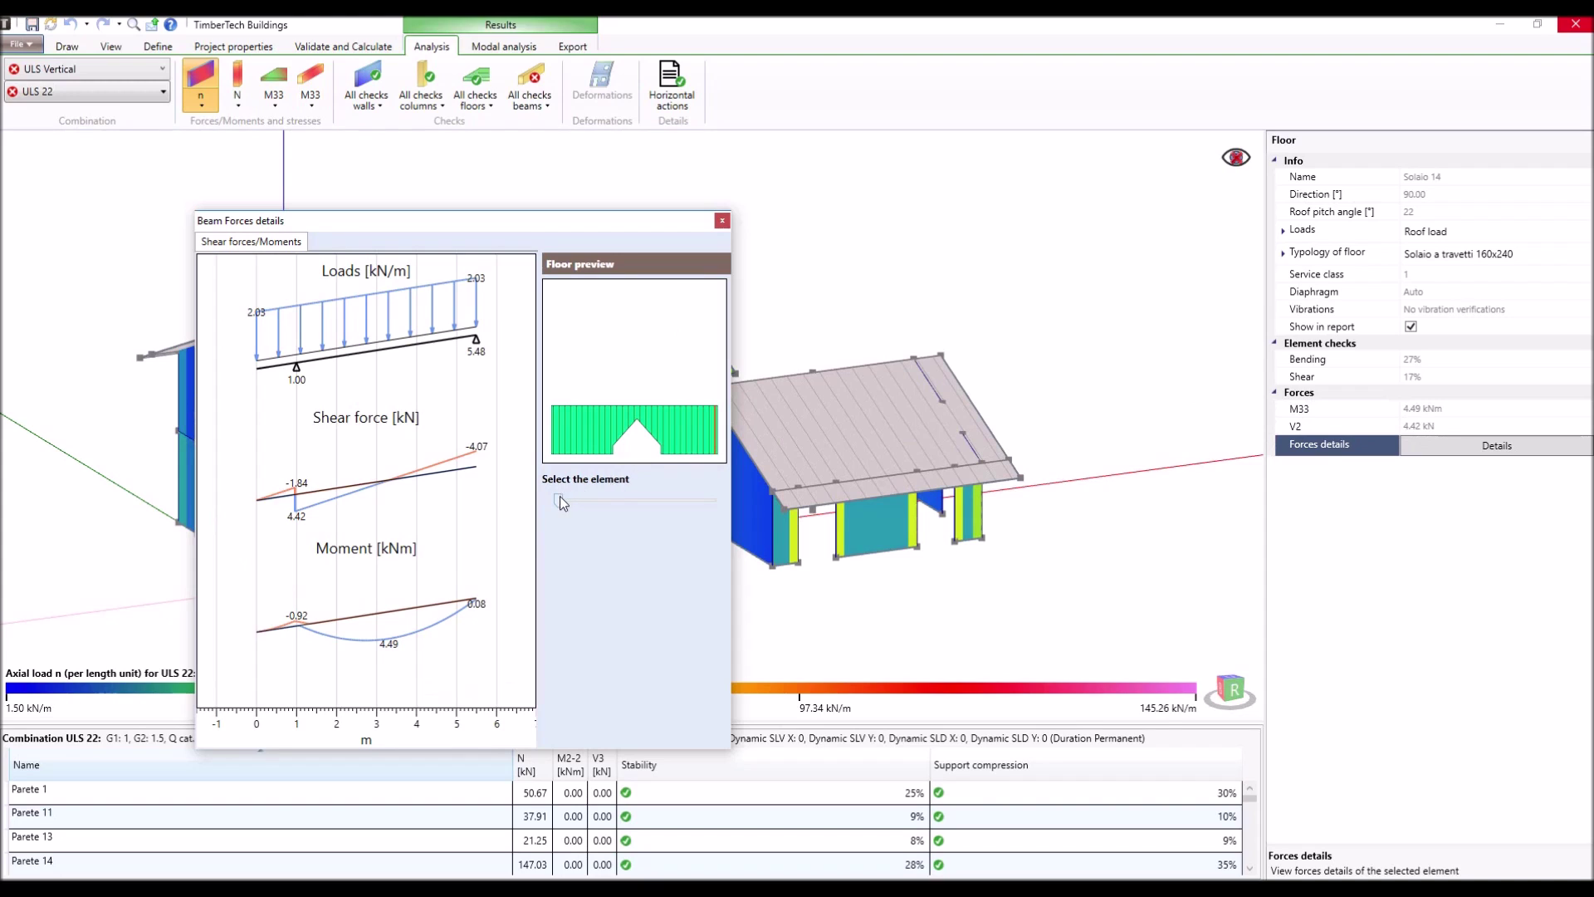
drag(564, 498, 719, 500)
click(721, 220)
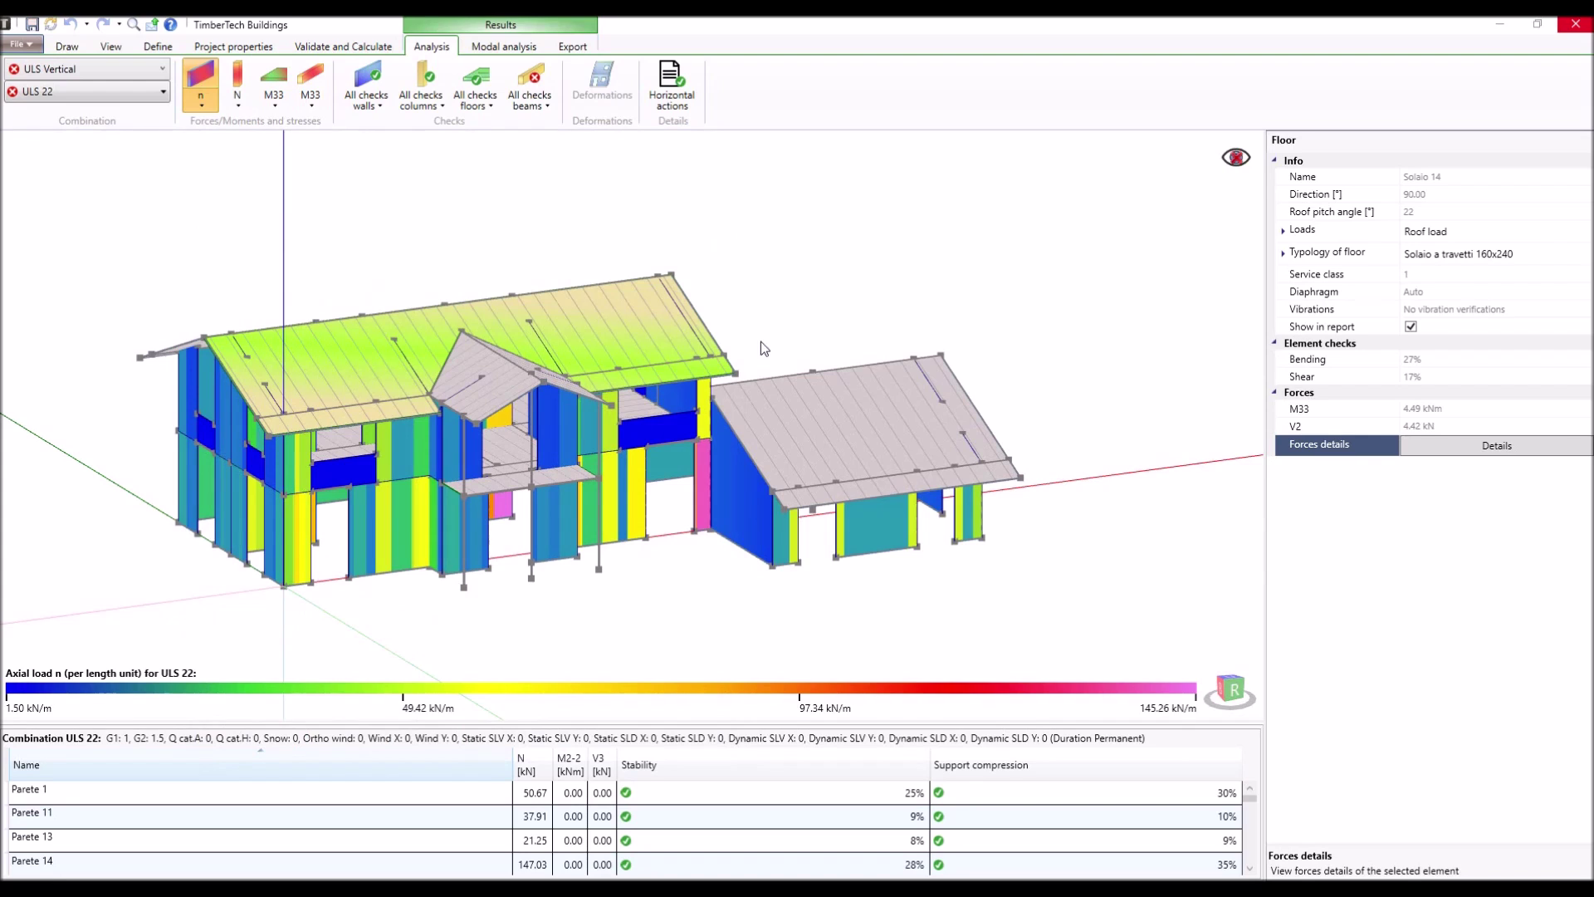
Switch the results to Characteristic combination SLS, SLS characteristic 10, and inspect the forces details of roof floor Solaio 14.
click(125, 68)
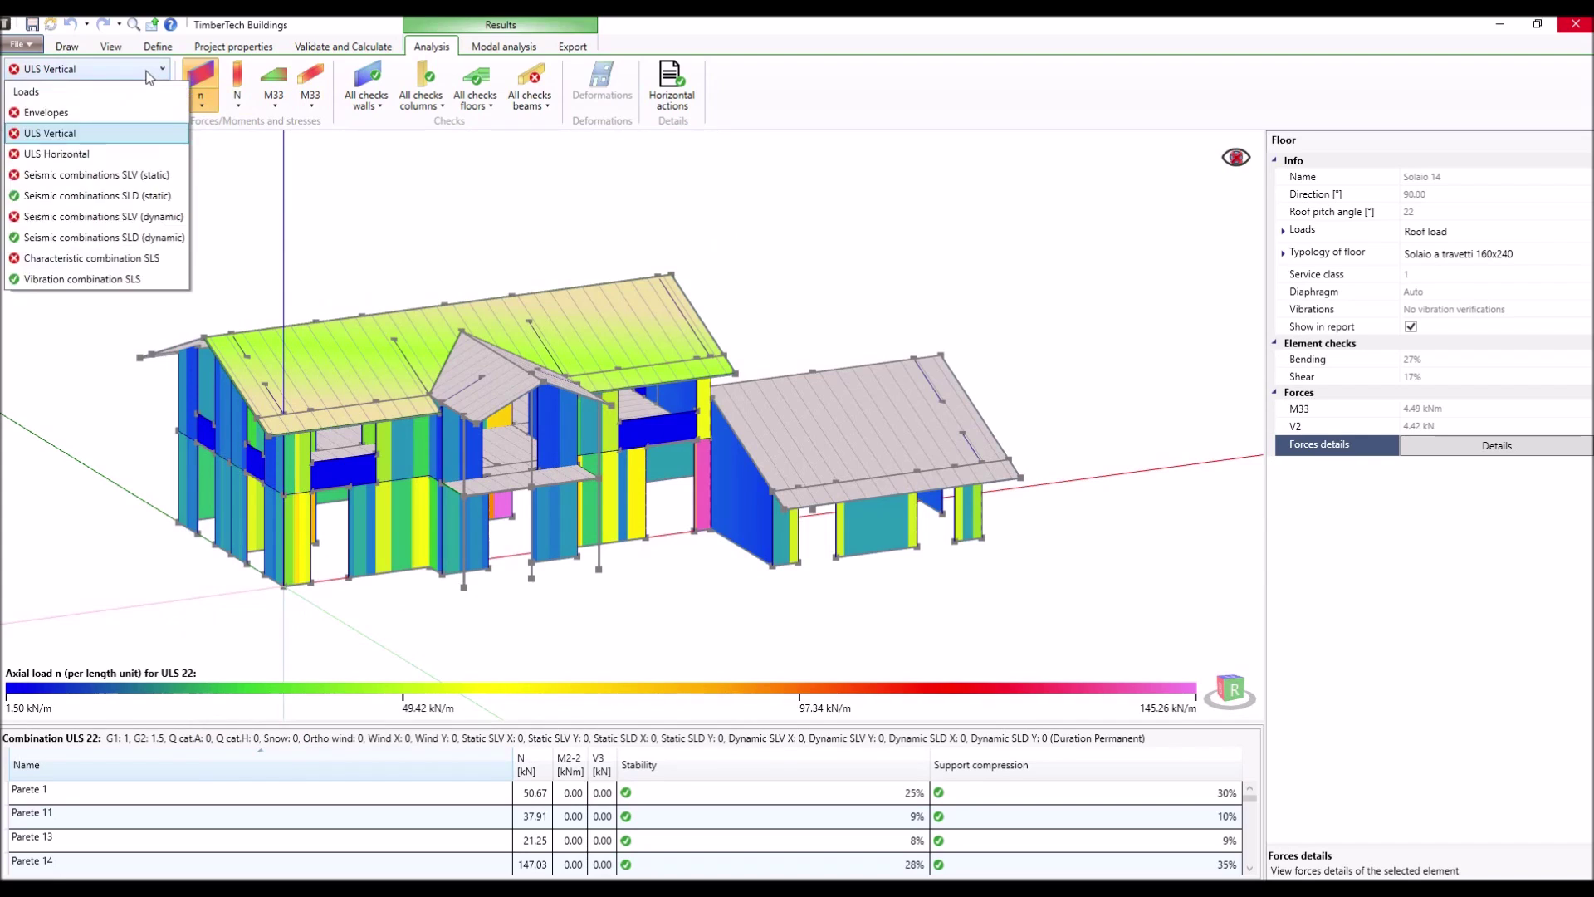
click(125, 259)
click(108, 93)
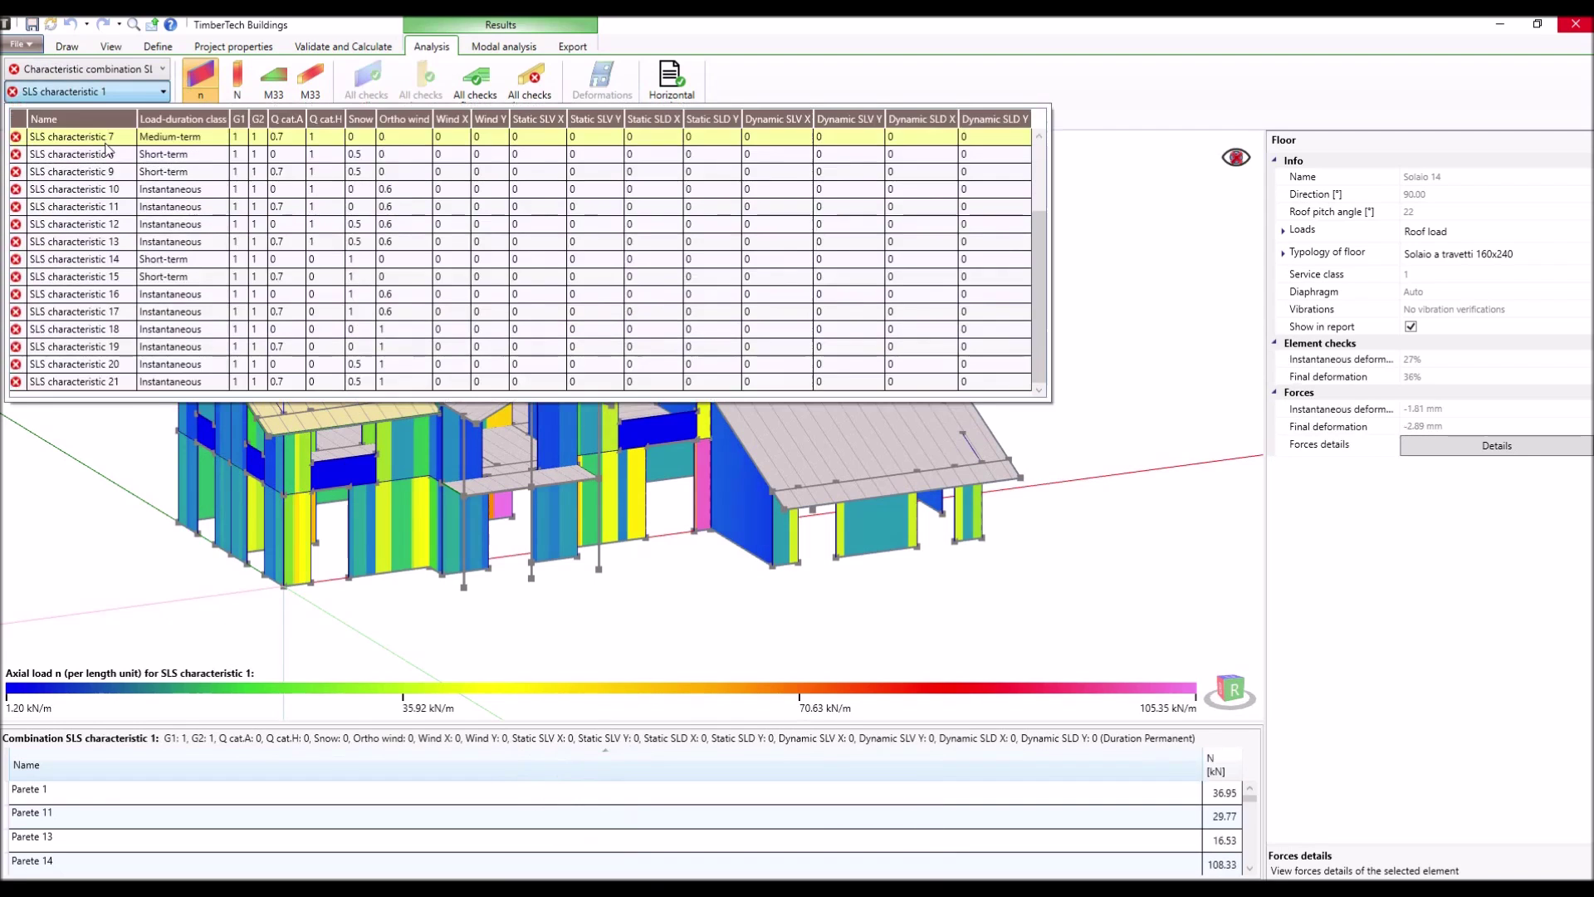
click(109, 204)
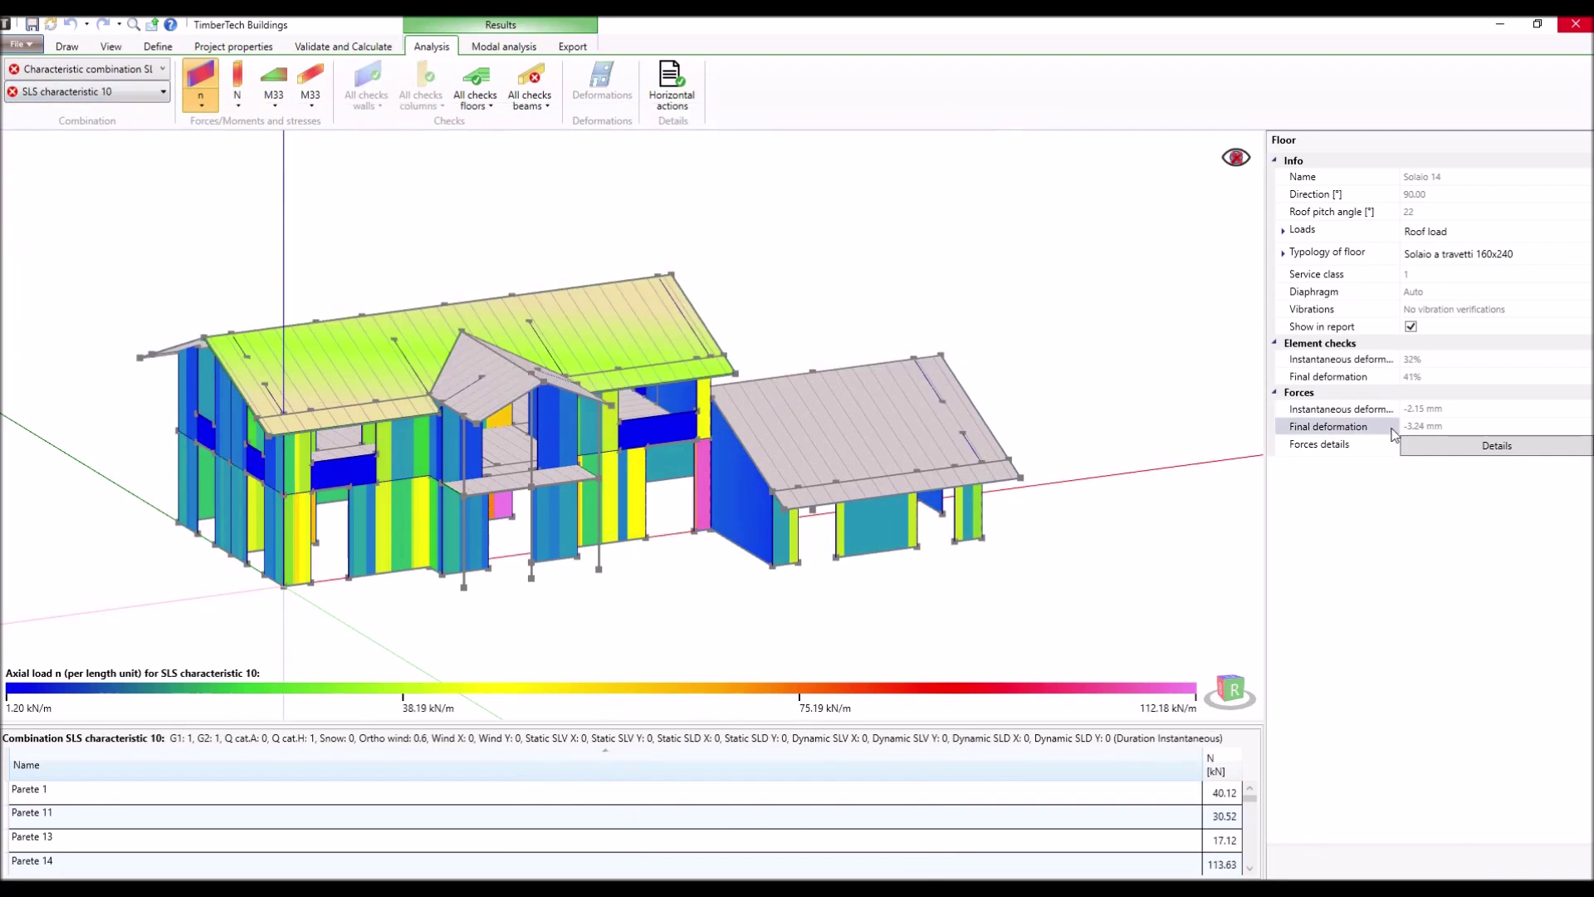
click(1427, 446)
drag(538, 479, 631, 484)
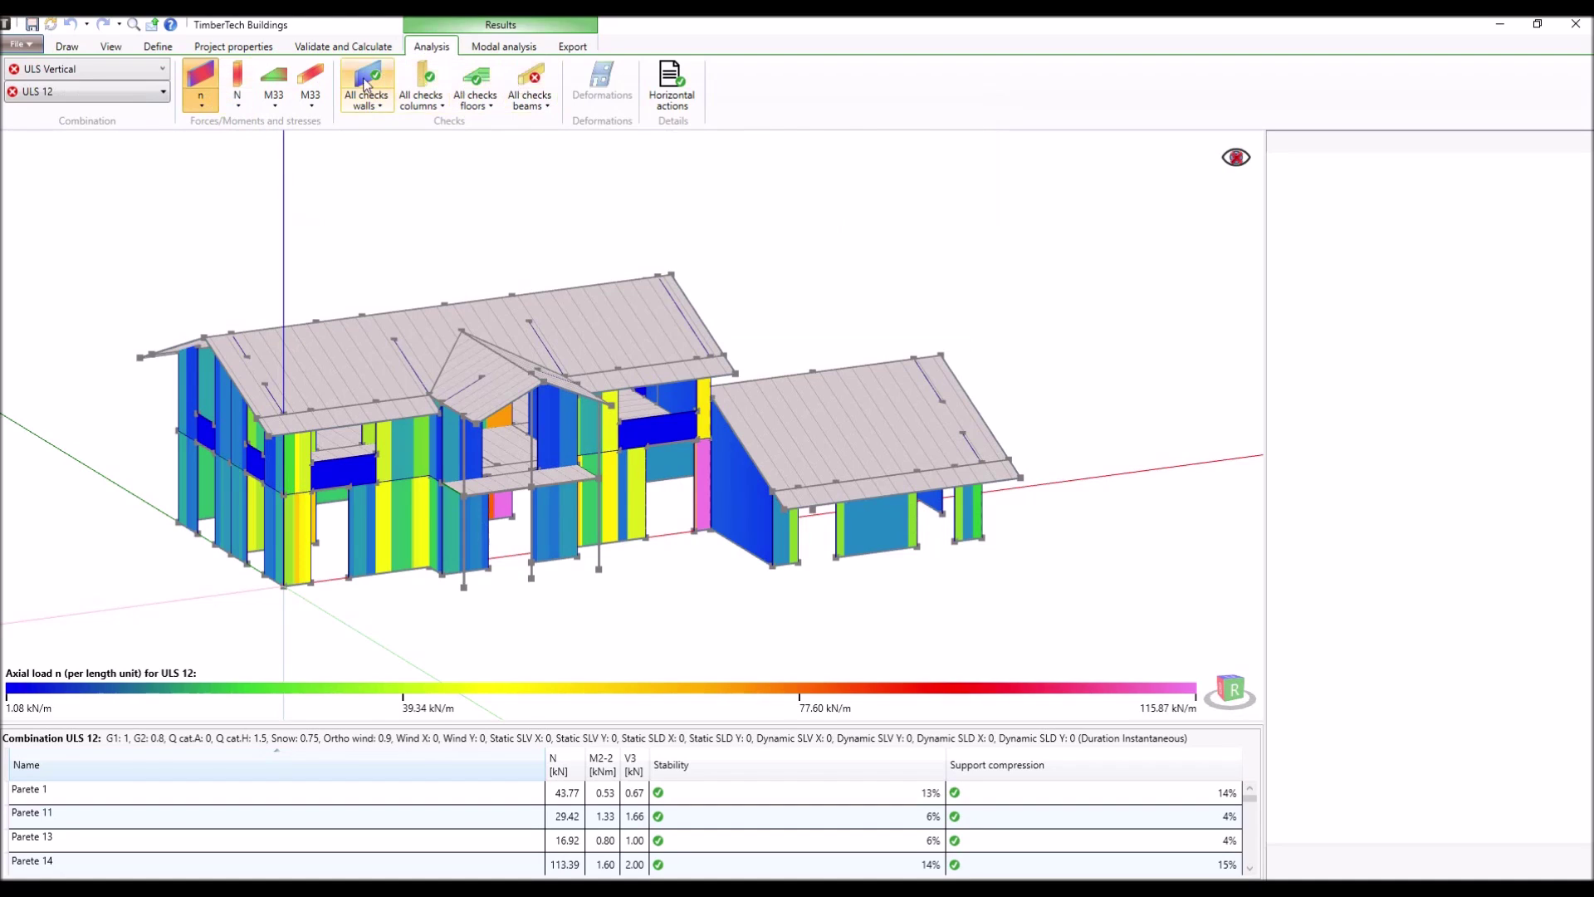
Show all wall checks for ULS 12 and for the Seismic combinations SLV (dynamic), viewing the walls from below and above.
click(366, 84)
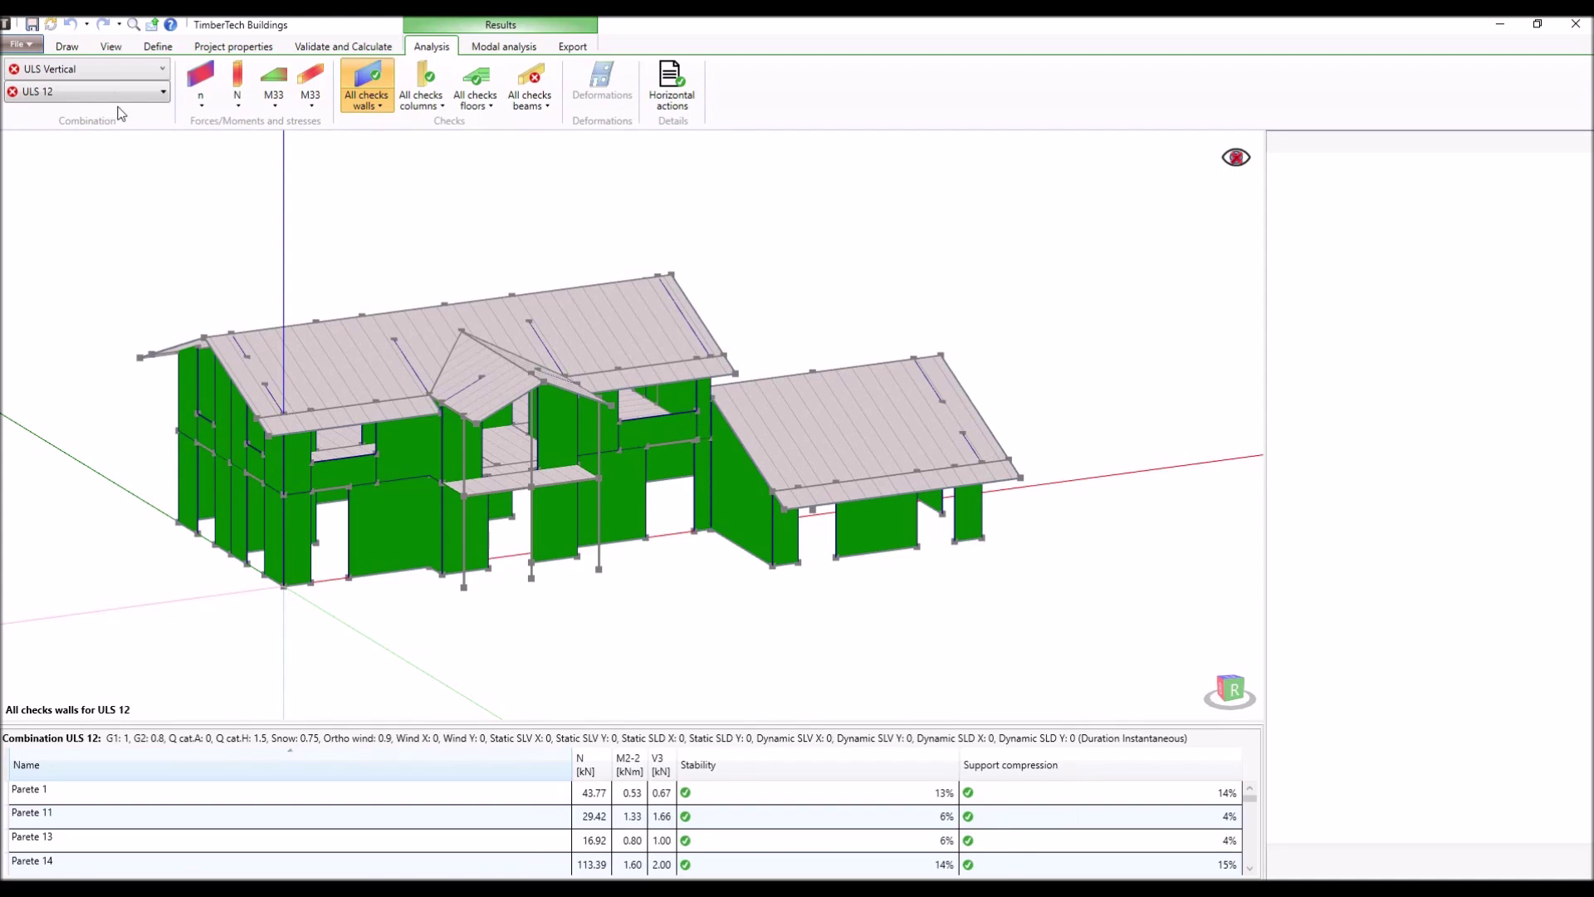
click(114, 72)
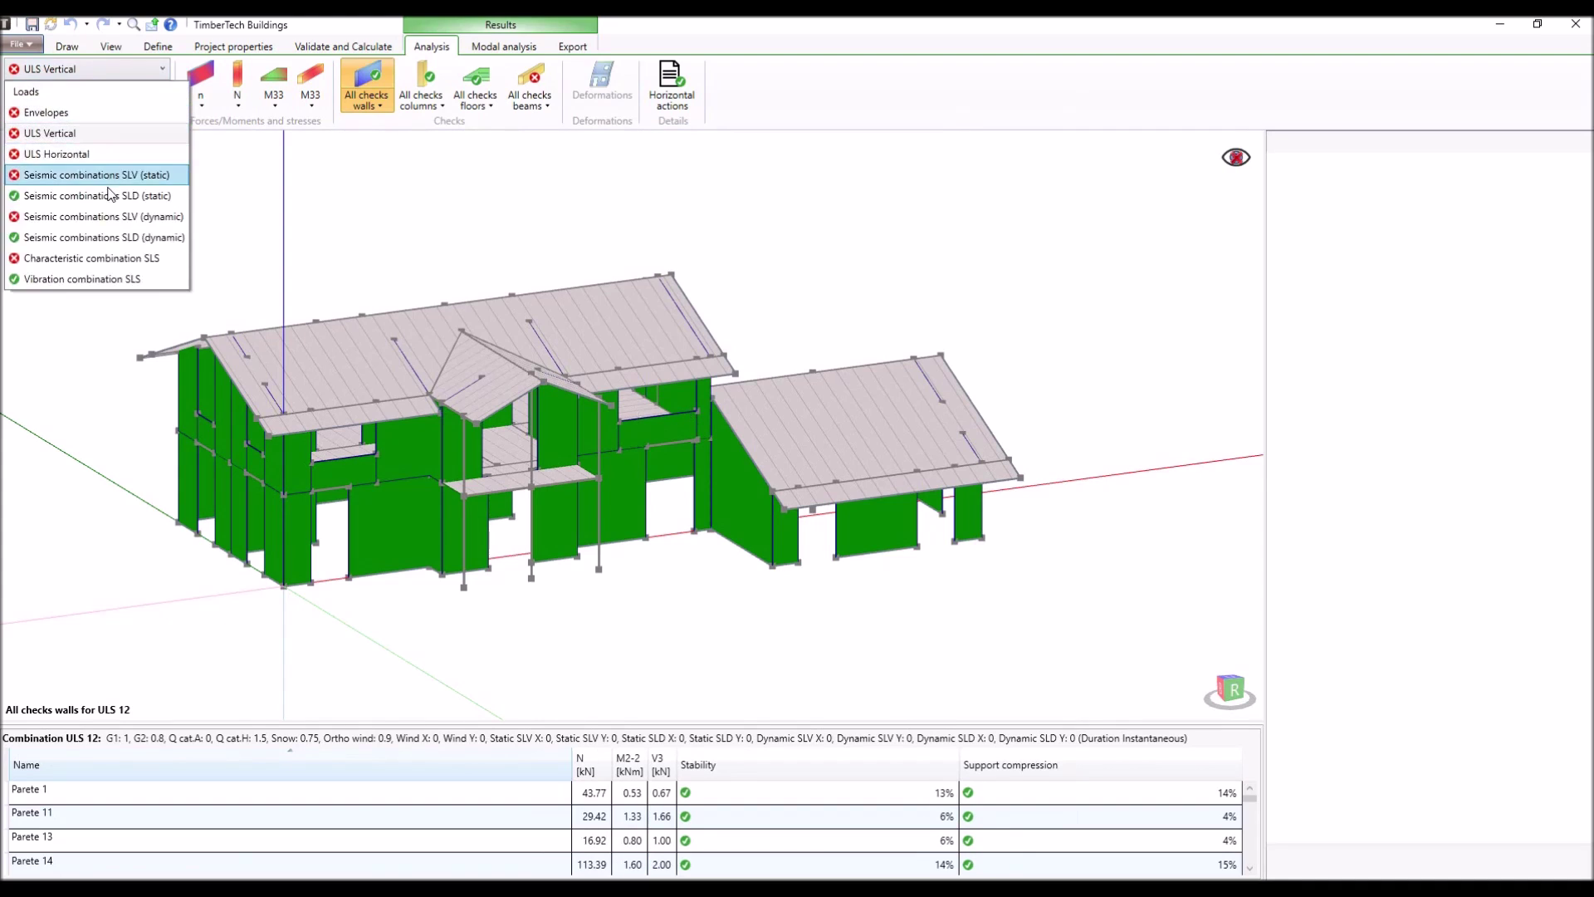
click(111, 216)
middle_drag(442, 504, 465, 422)
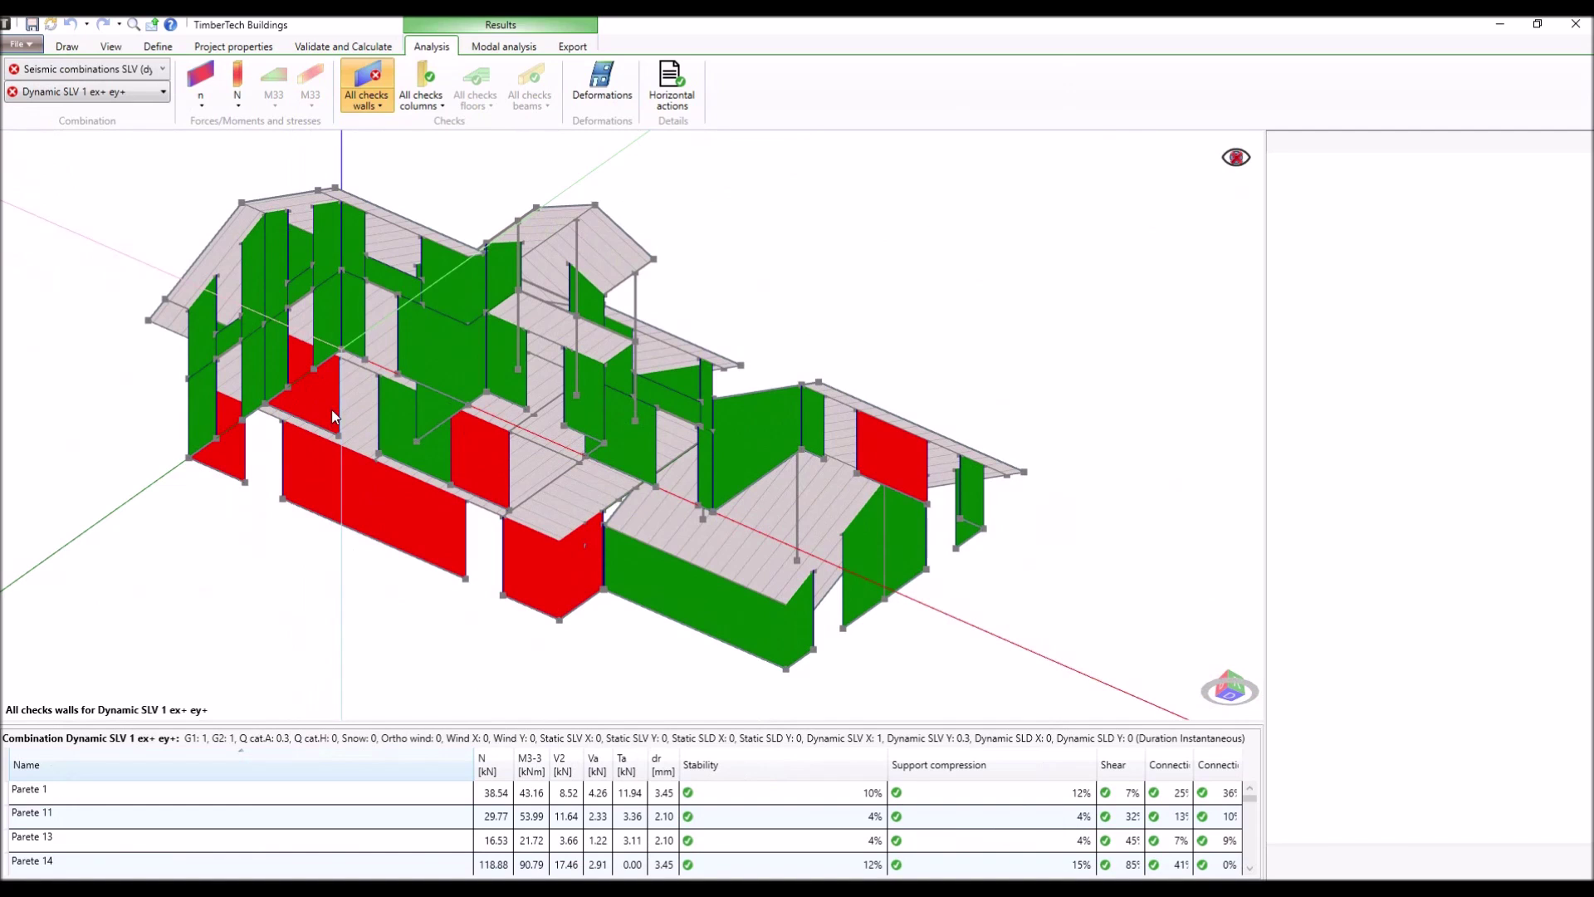
middle_drag(504, 379, 473, 480)
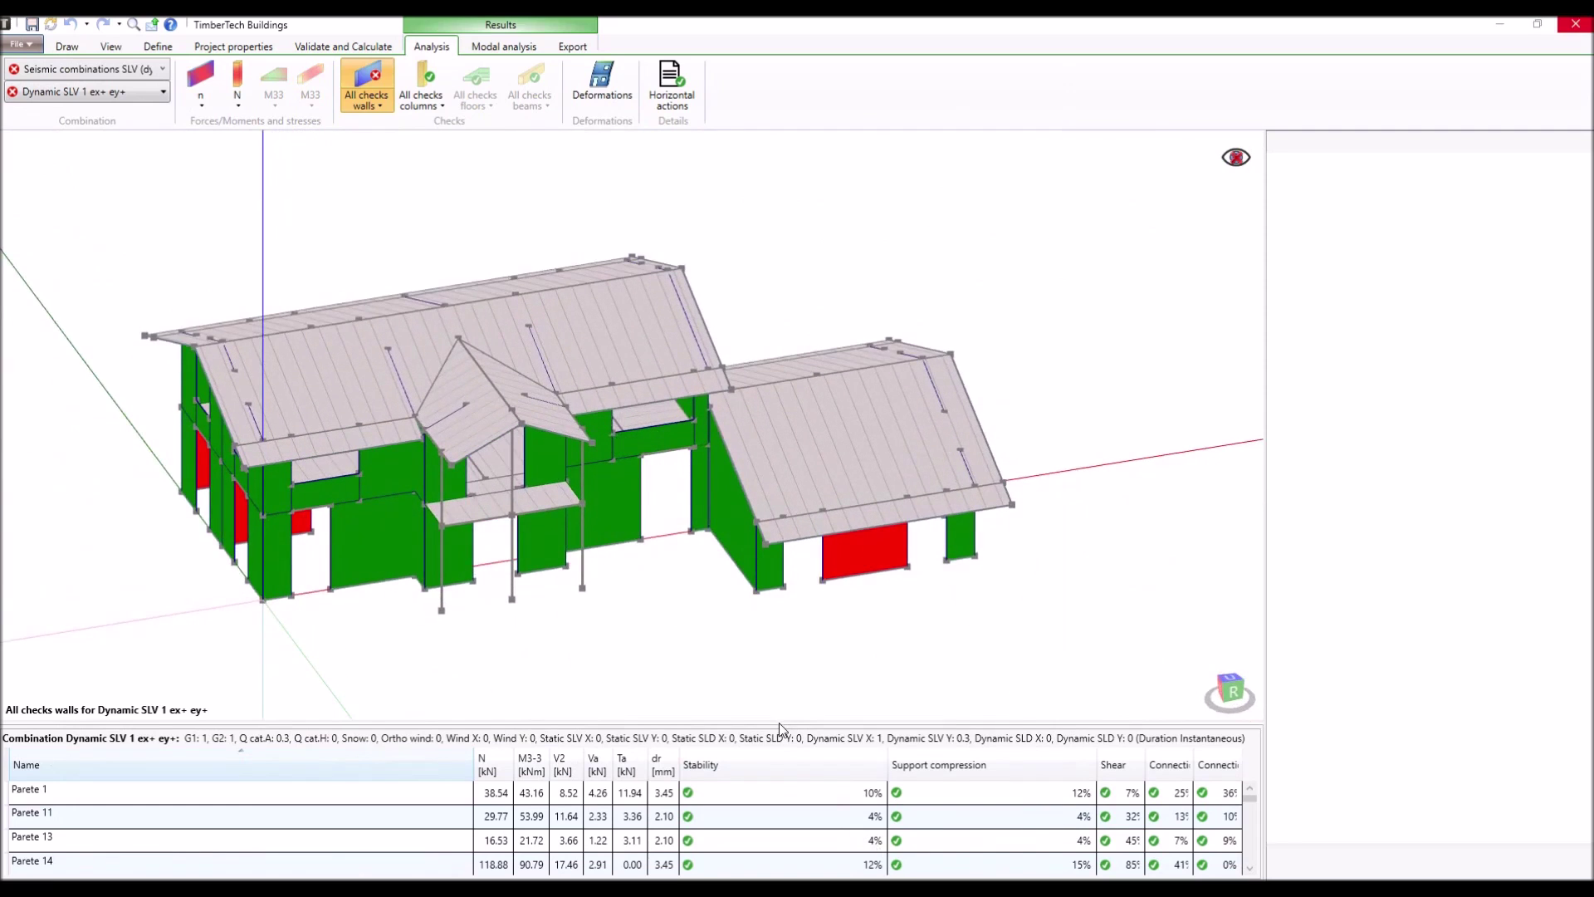
Sort the wall results by shear check, highest first, in the temporarily enlarged table and widen the Shear column.
drag(780, 724, 774, 496)
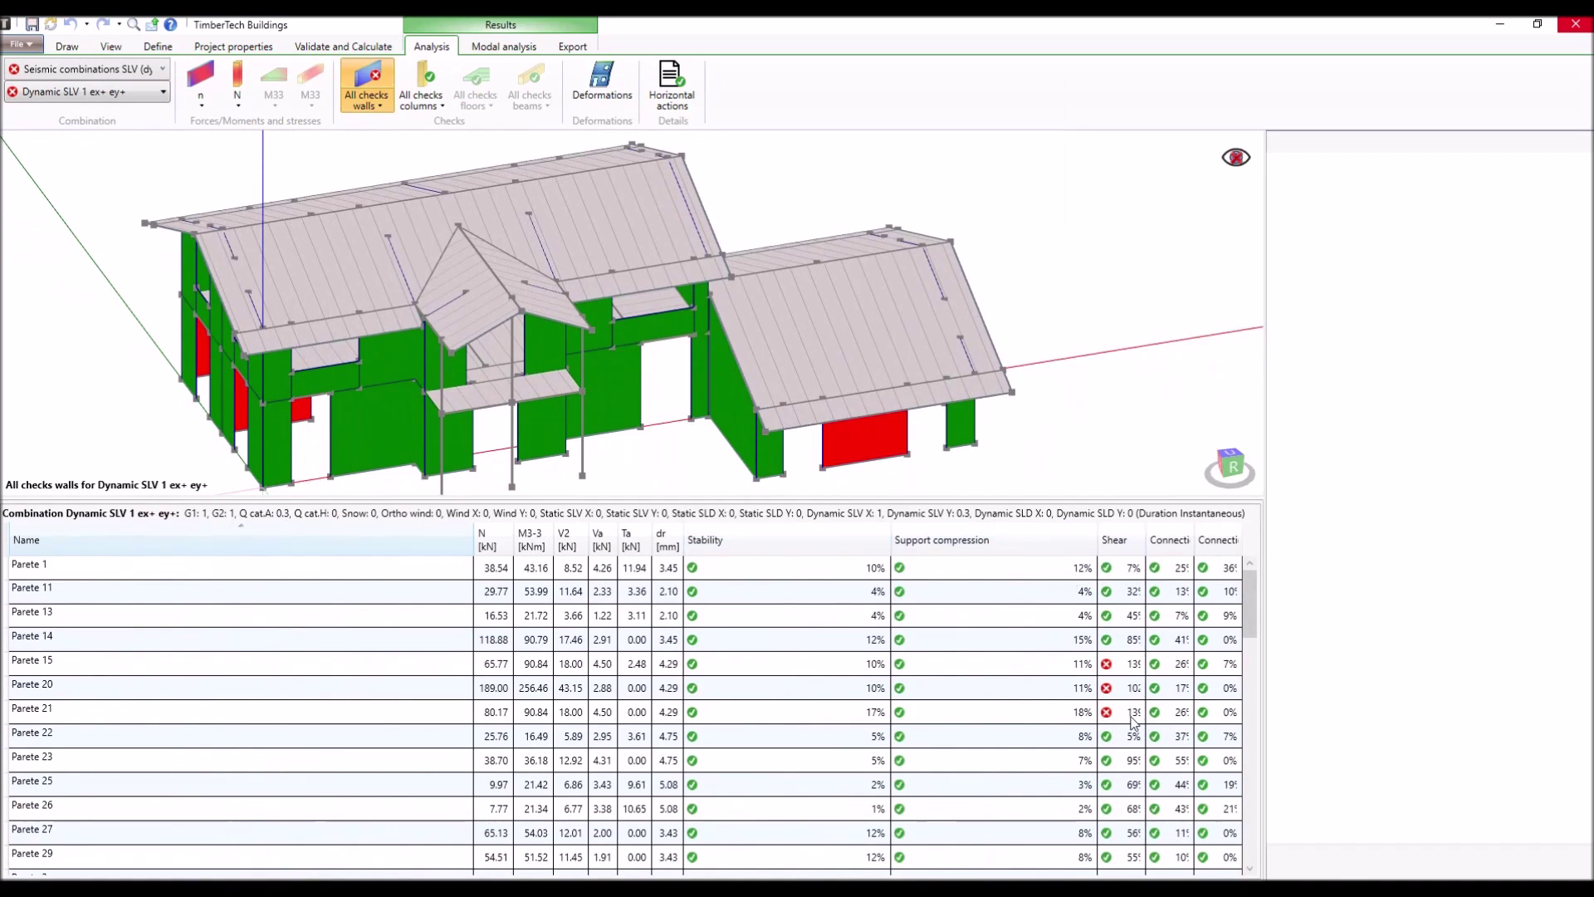
click(1124, 542)
click(1124, 541)
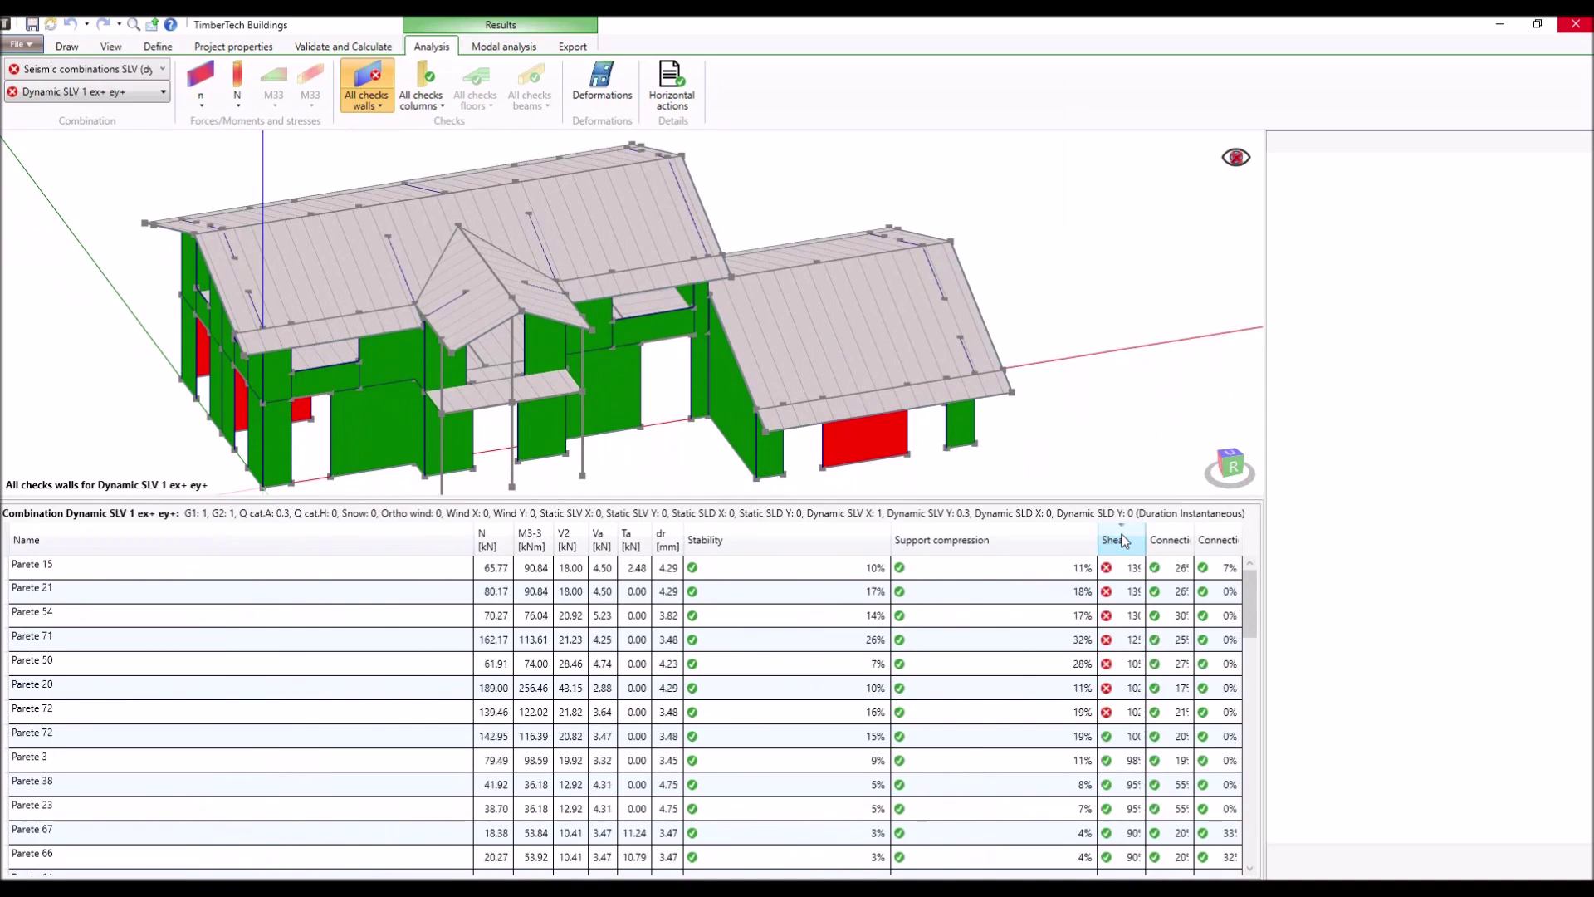
drag(1097, 542, 1045, 541)
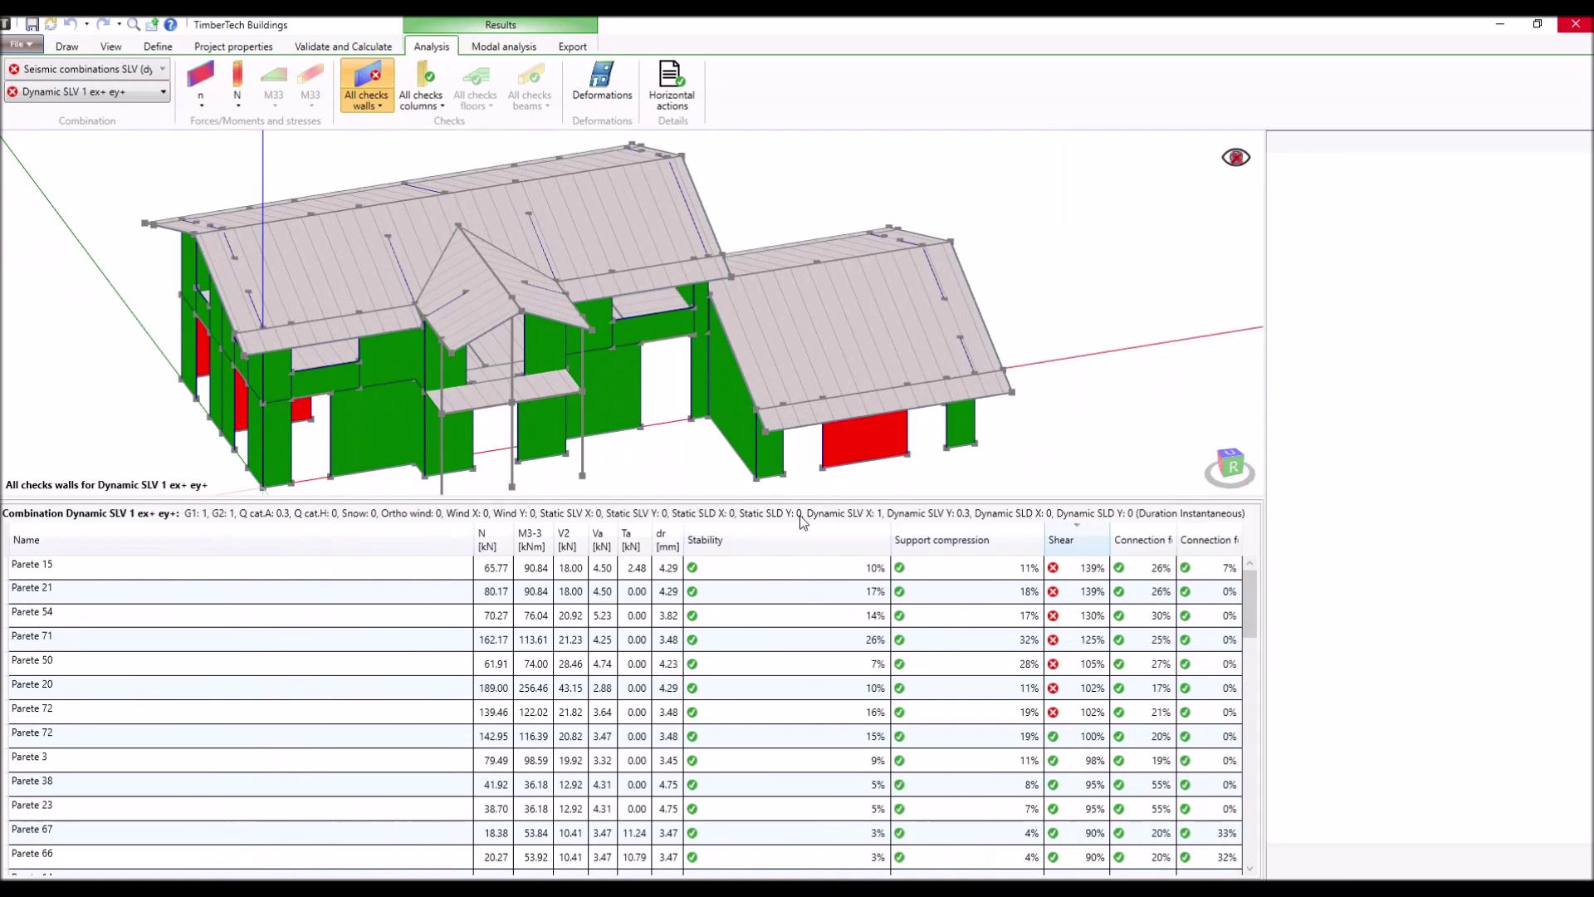
drag(771, 495, 770, 671)
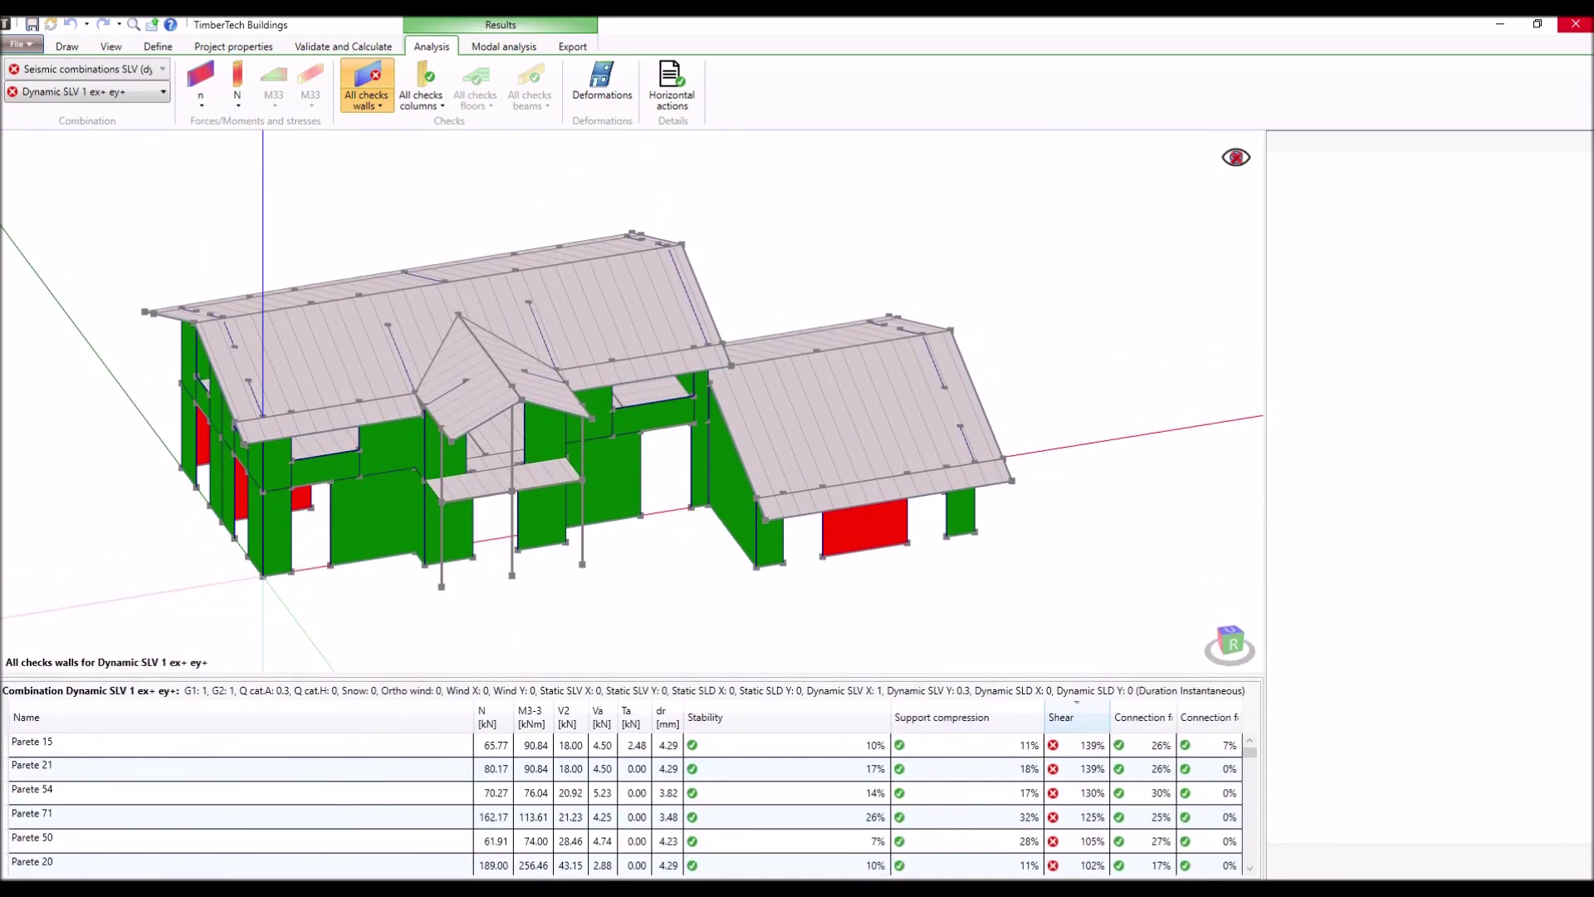
Review the list of dynamic SLV combinations and the available combination types.
click(162, 92)
scroll(133, 274, down, 5)
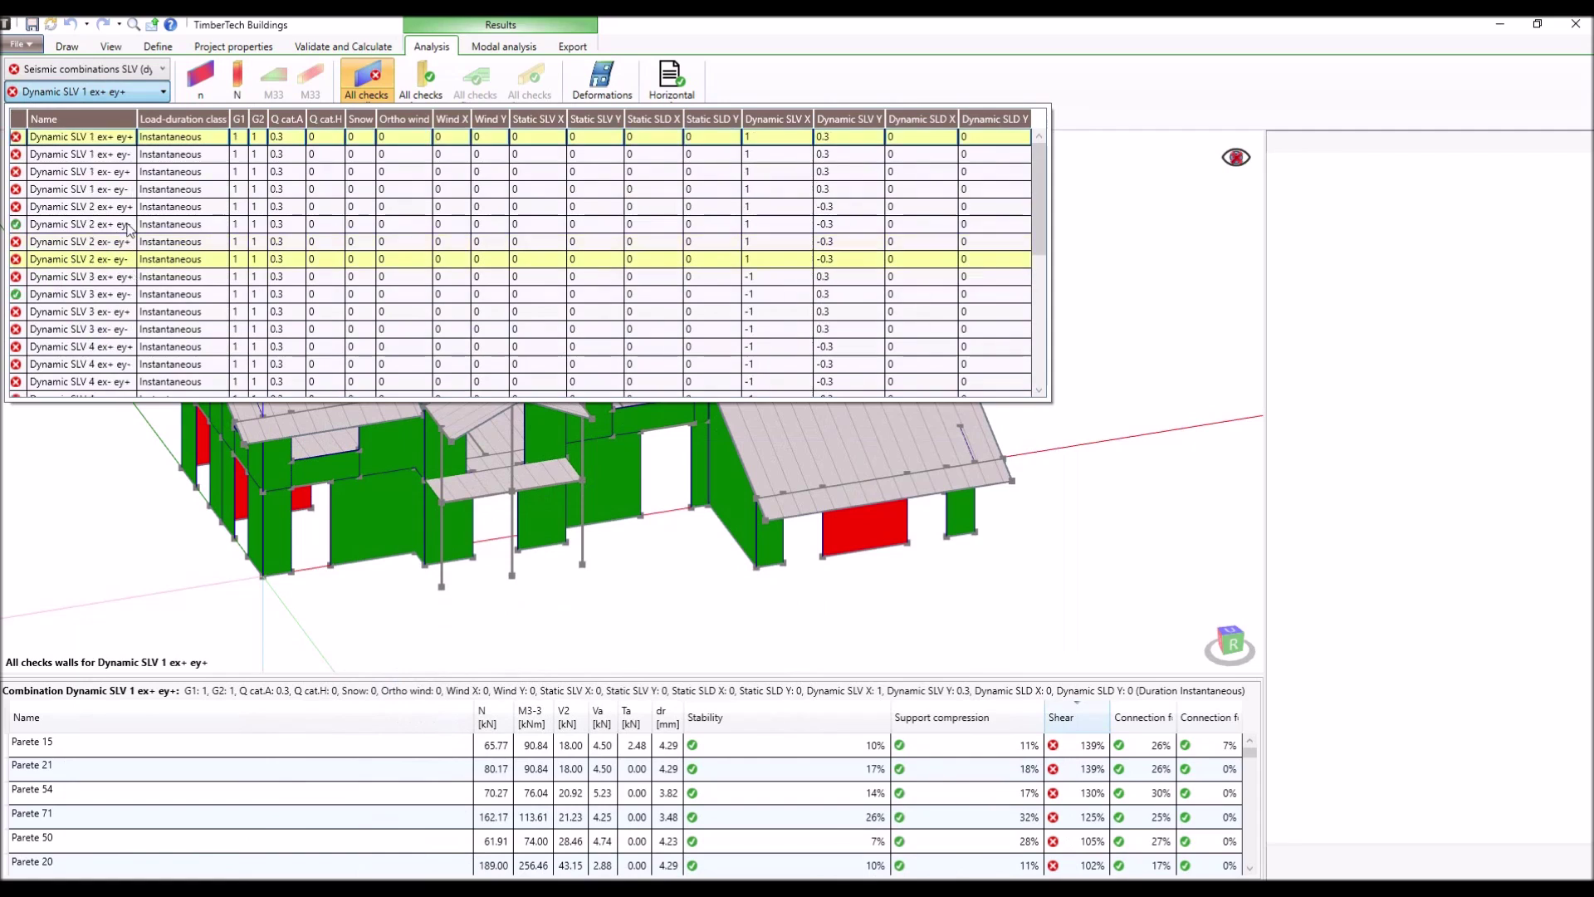
click(140, 73)
click(141, 72)
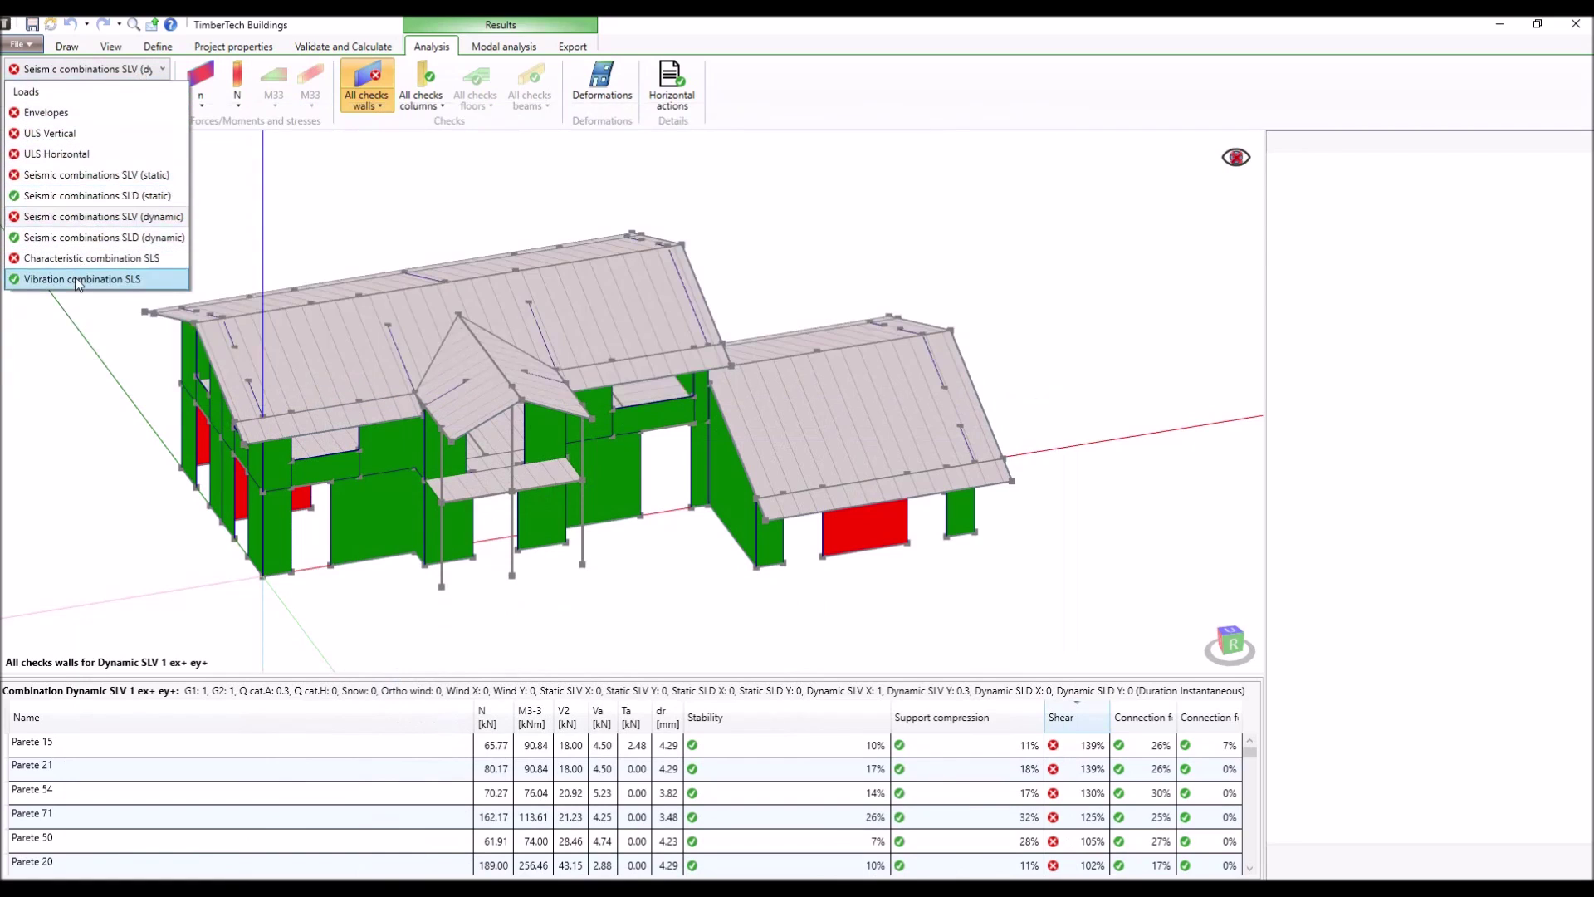
click(116, 73)
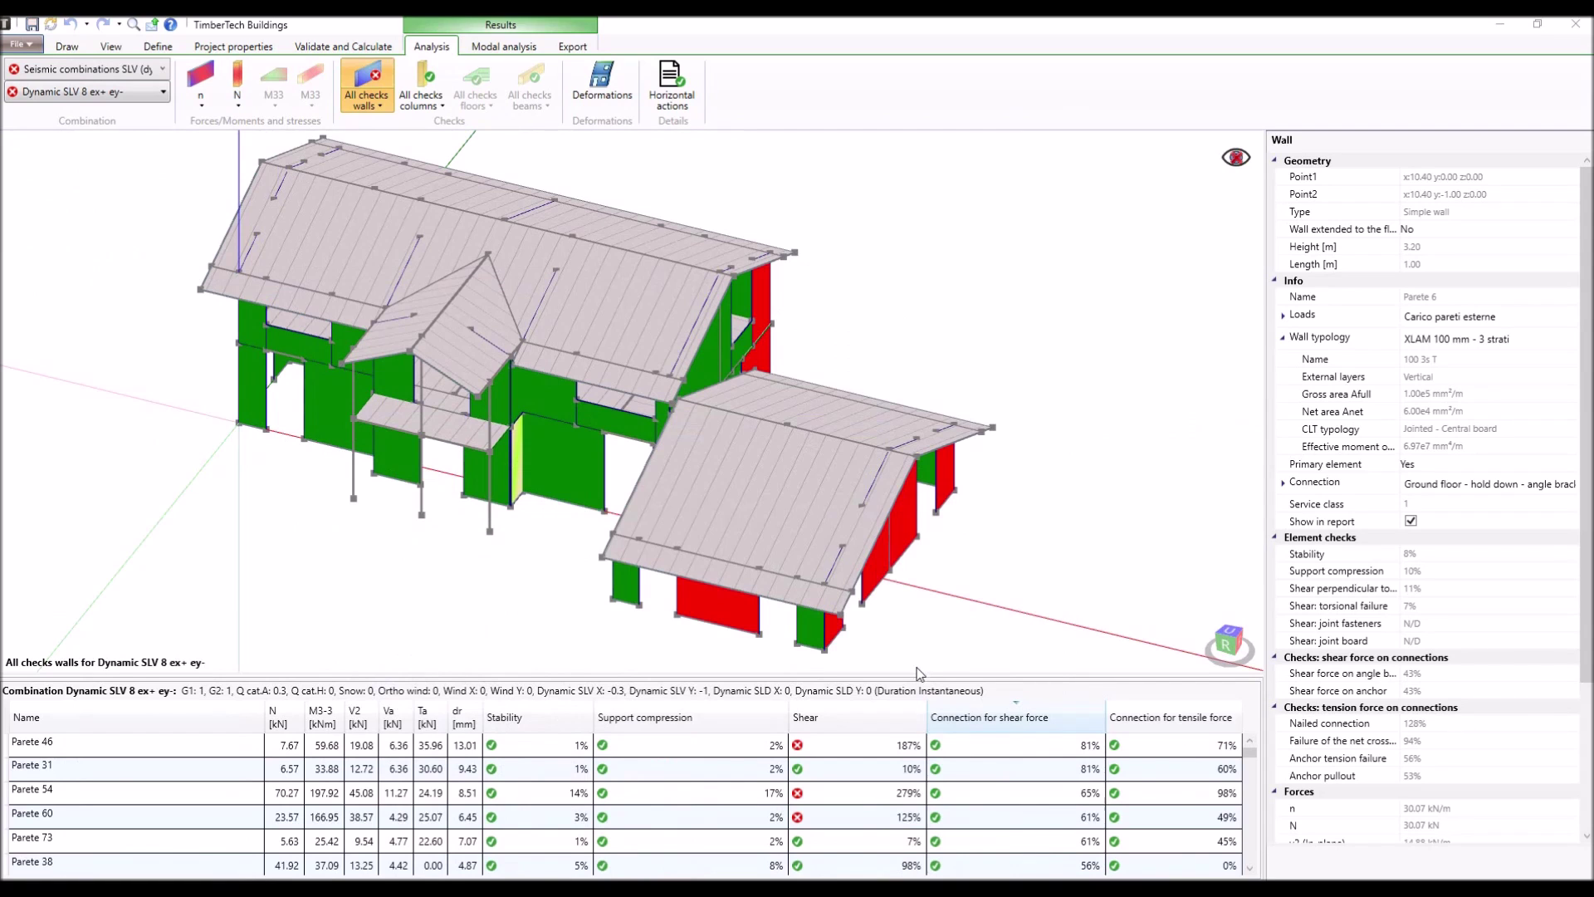
Sort the Dynamic SLV 8 ex+ ey- wall results by connection for tensile force, highest first, and inspect the checks of Parete 6.
drag(909, 674, 920, 572)
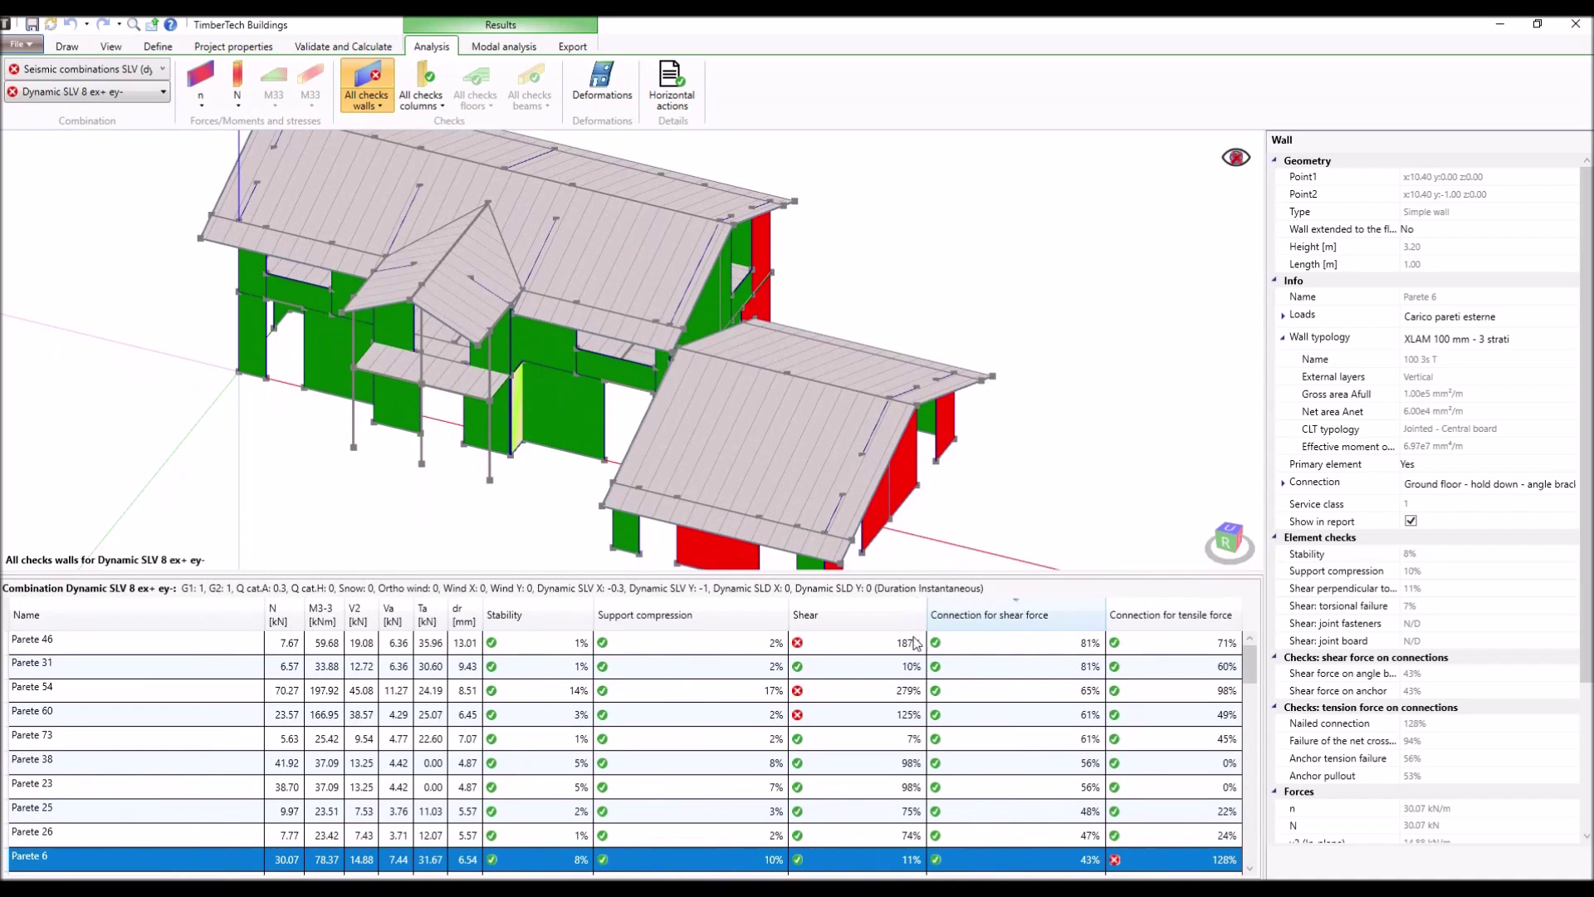
click(1042, 289)
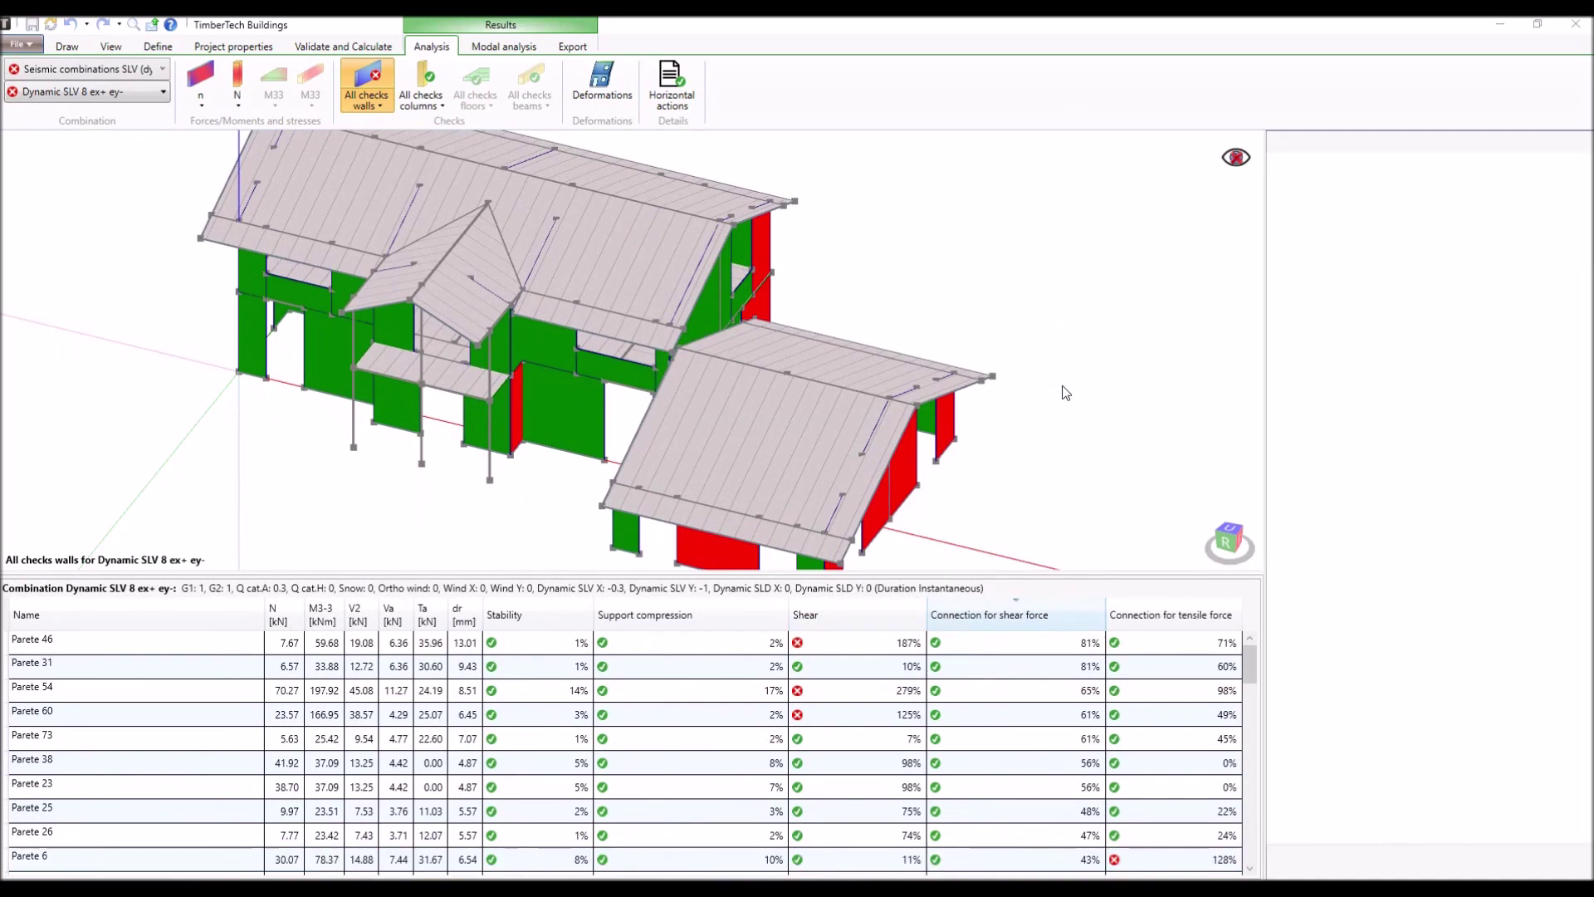
click(1150, 621)
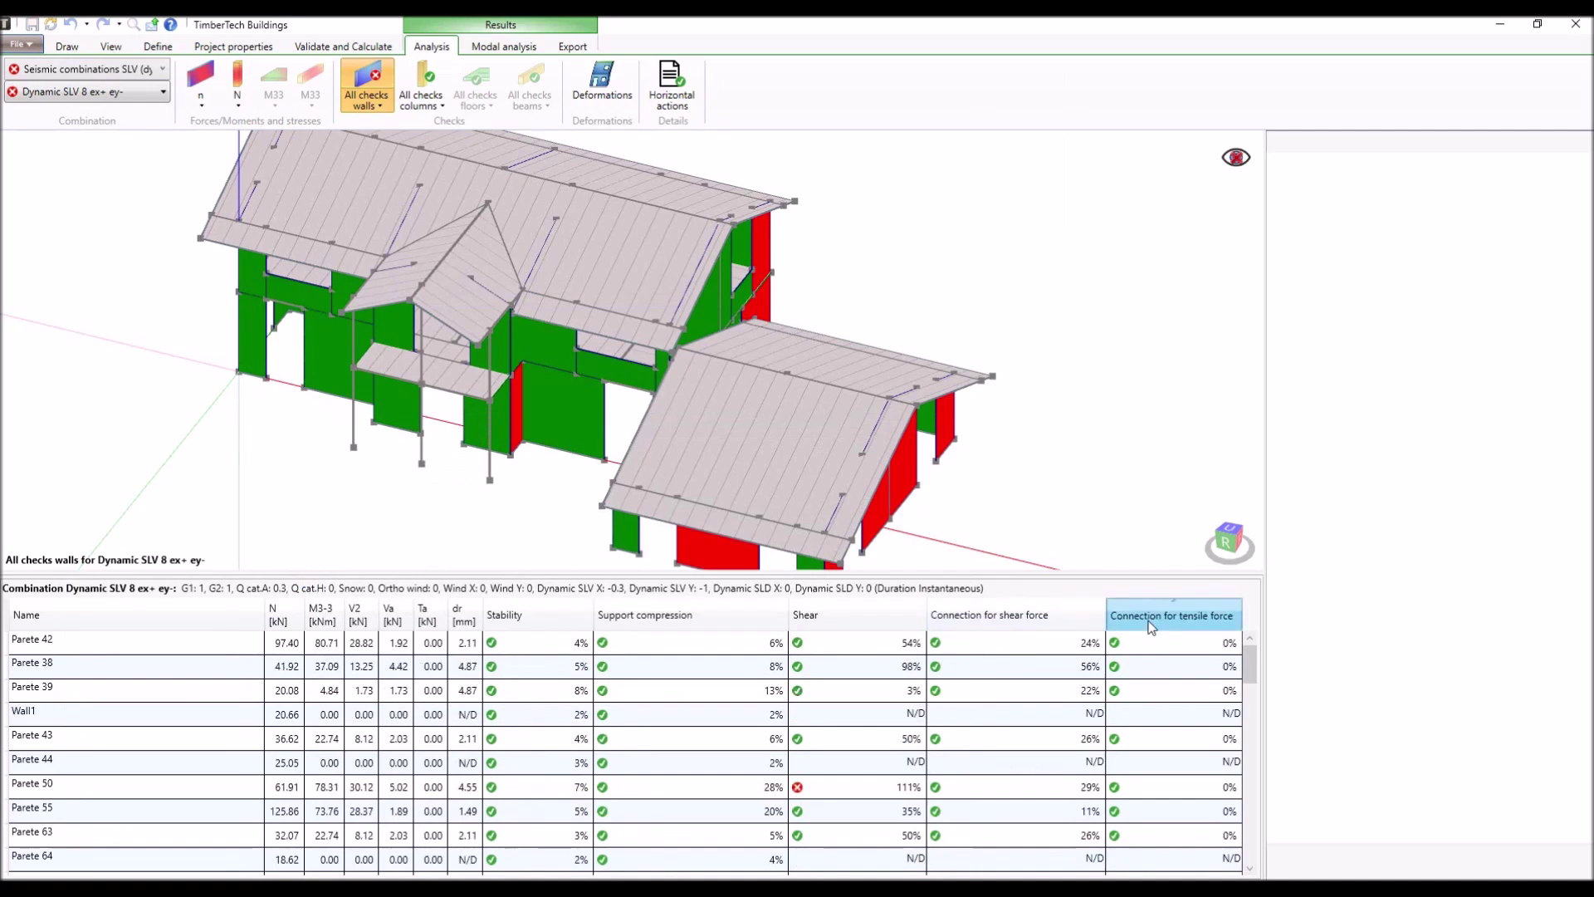
click(1151, 621)
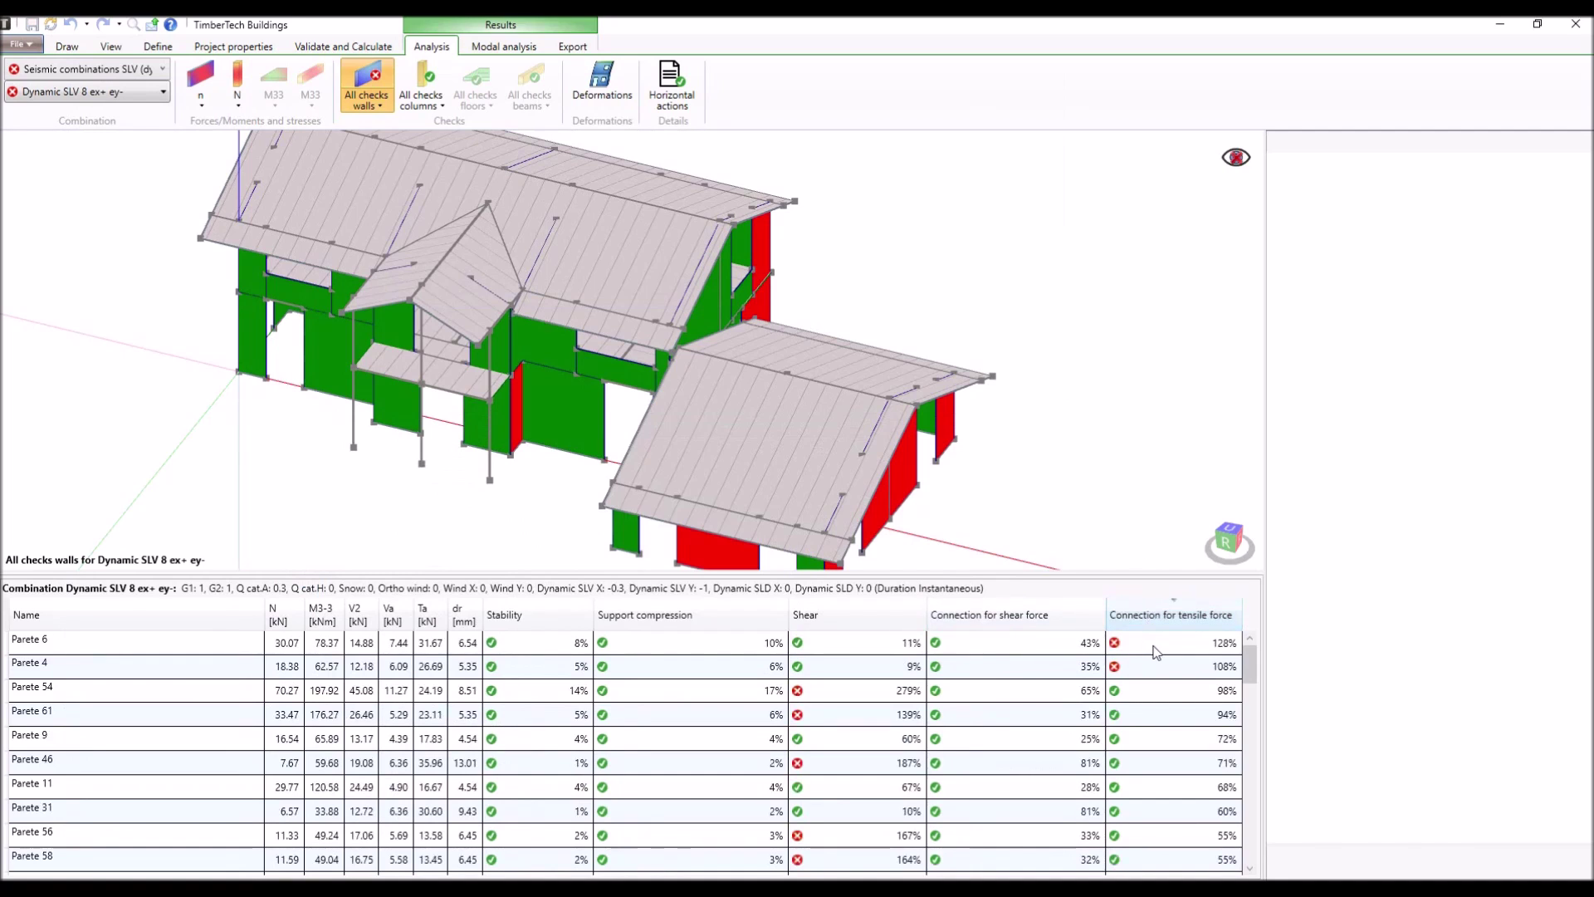
click(1155, 652)
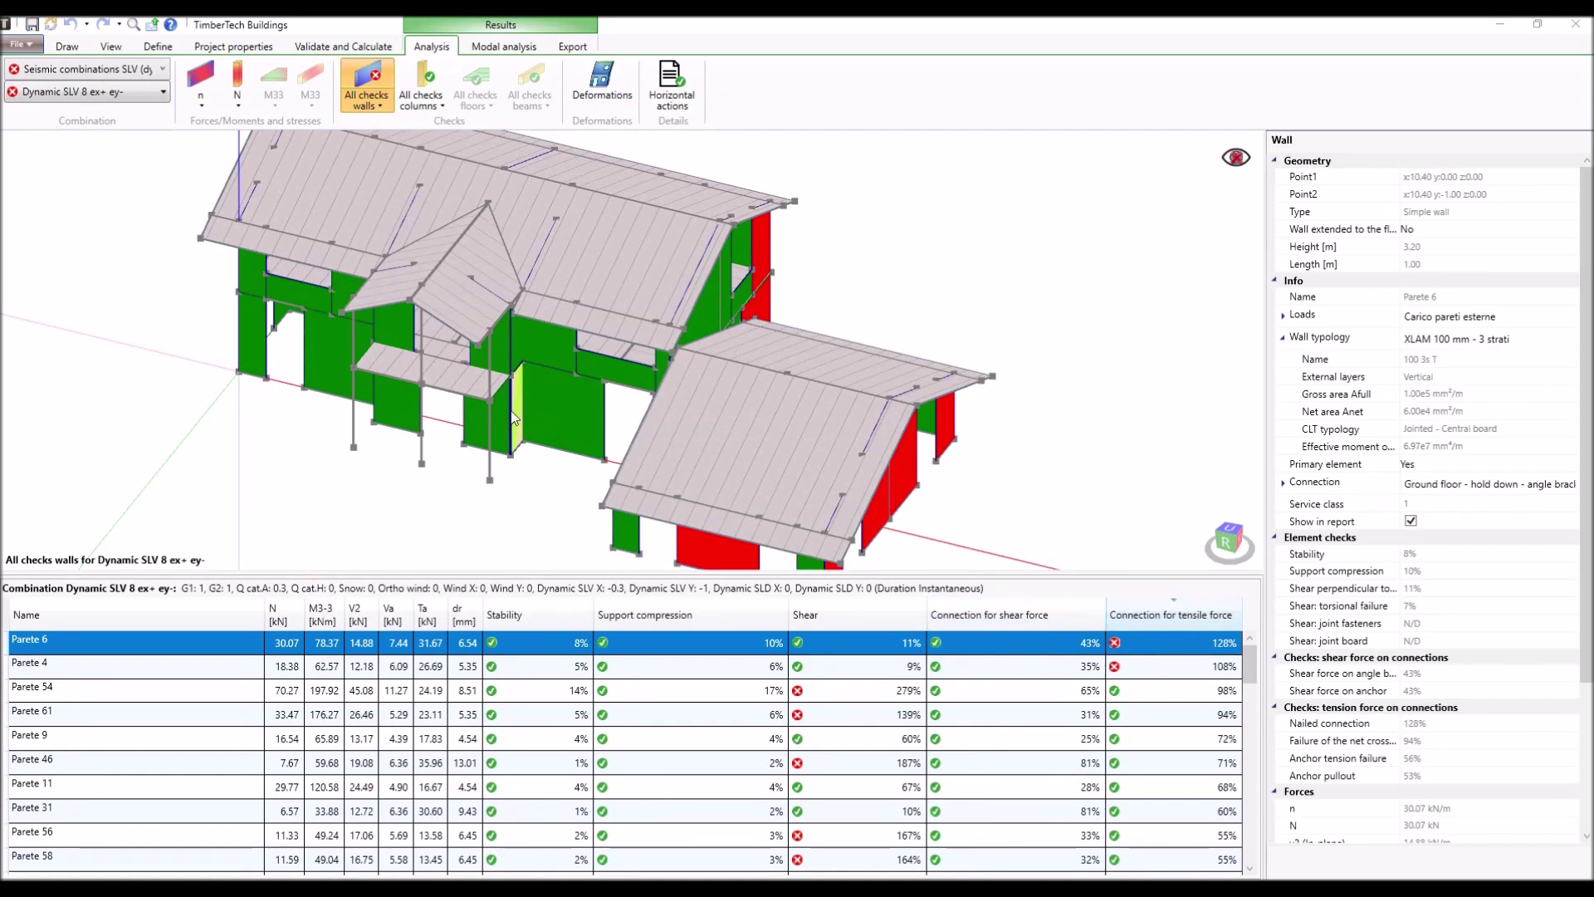
middle_drag(535, 420, 520, 420)
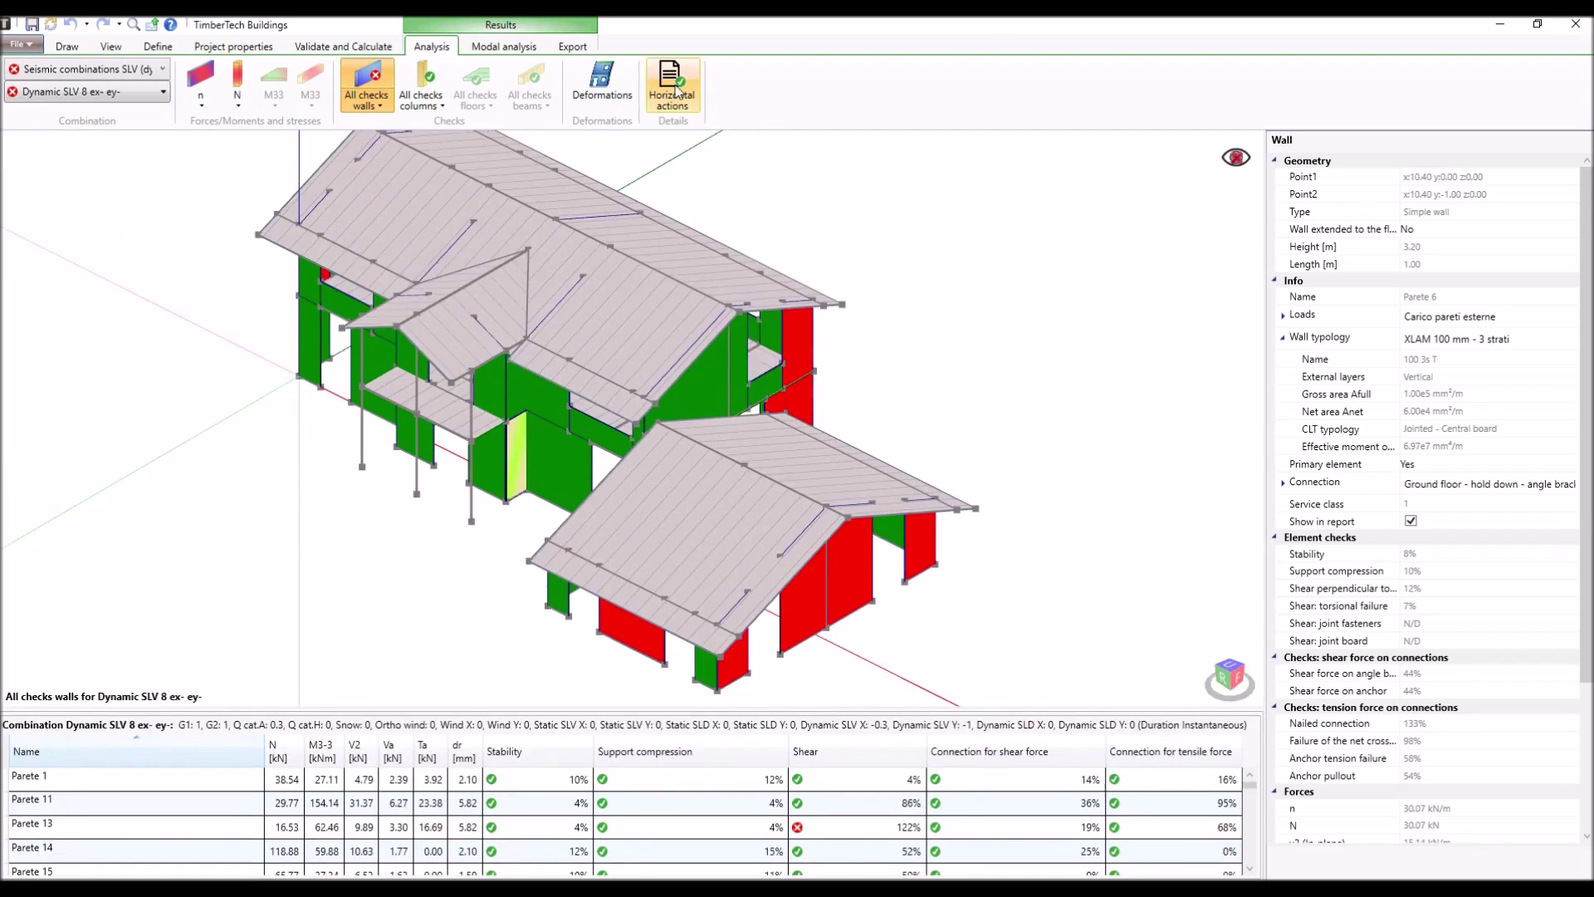
Review the dynamic linear analysis data in the horizontal actions report, from diaphragm properties to base total shear, and close it.
click(672, 87)
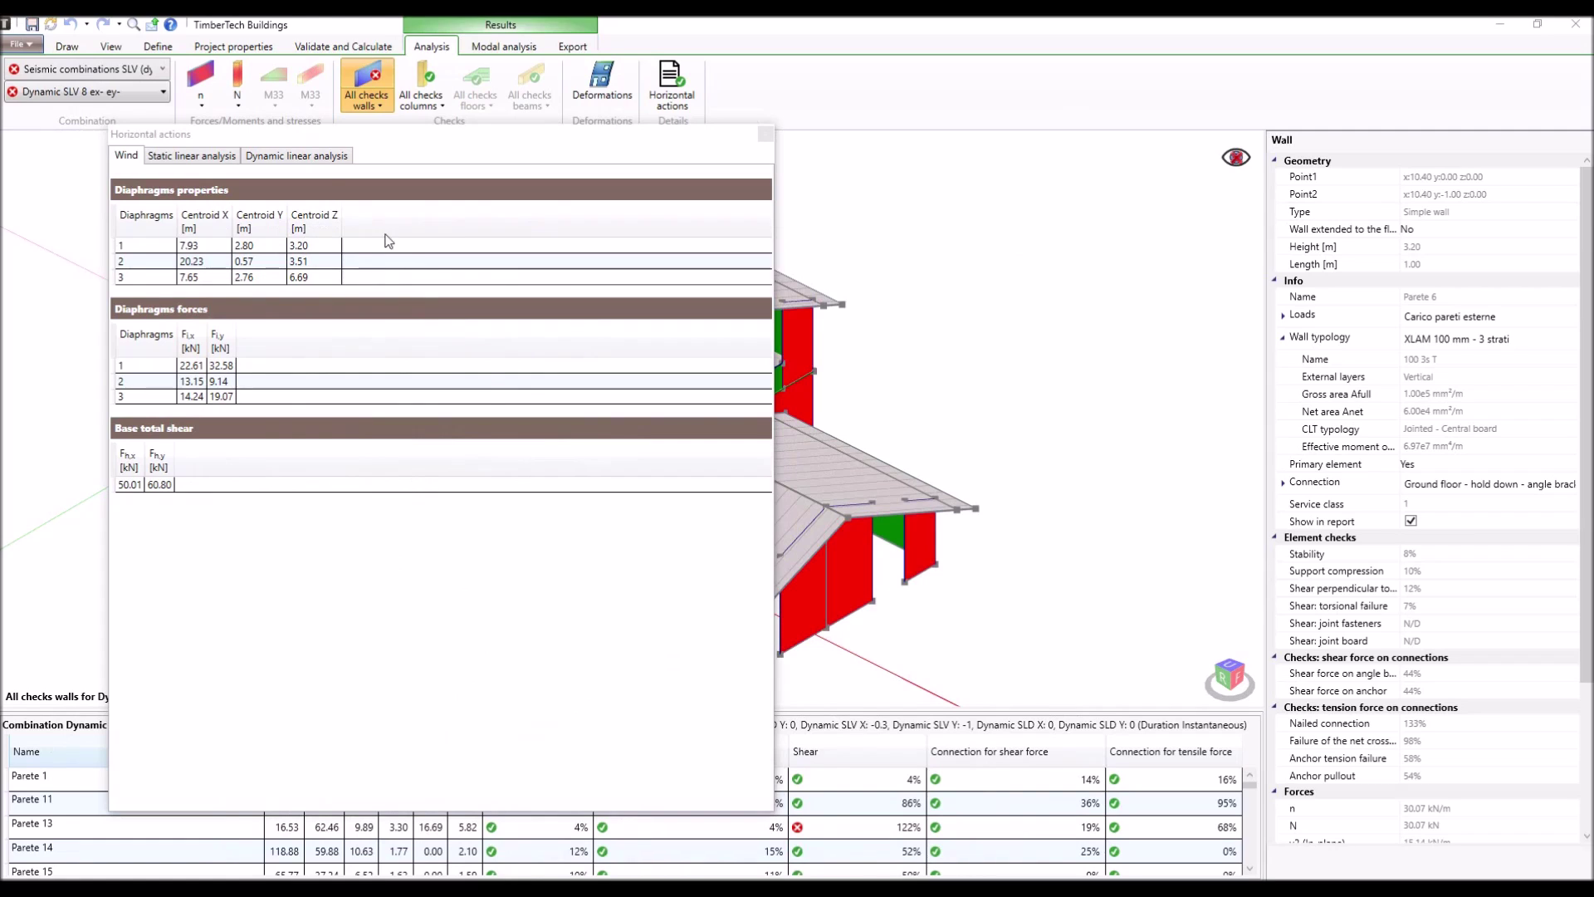
click(311, 157)
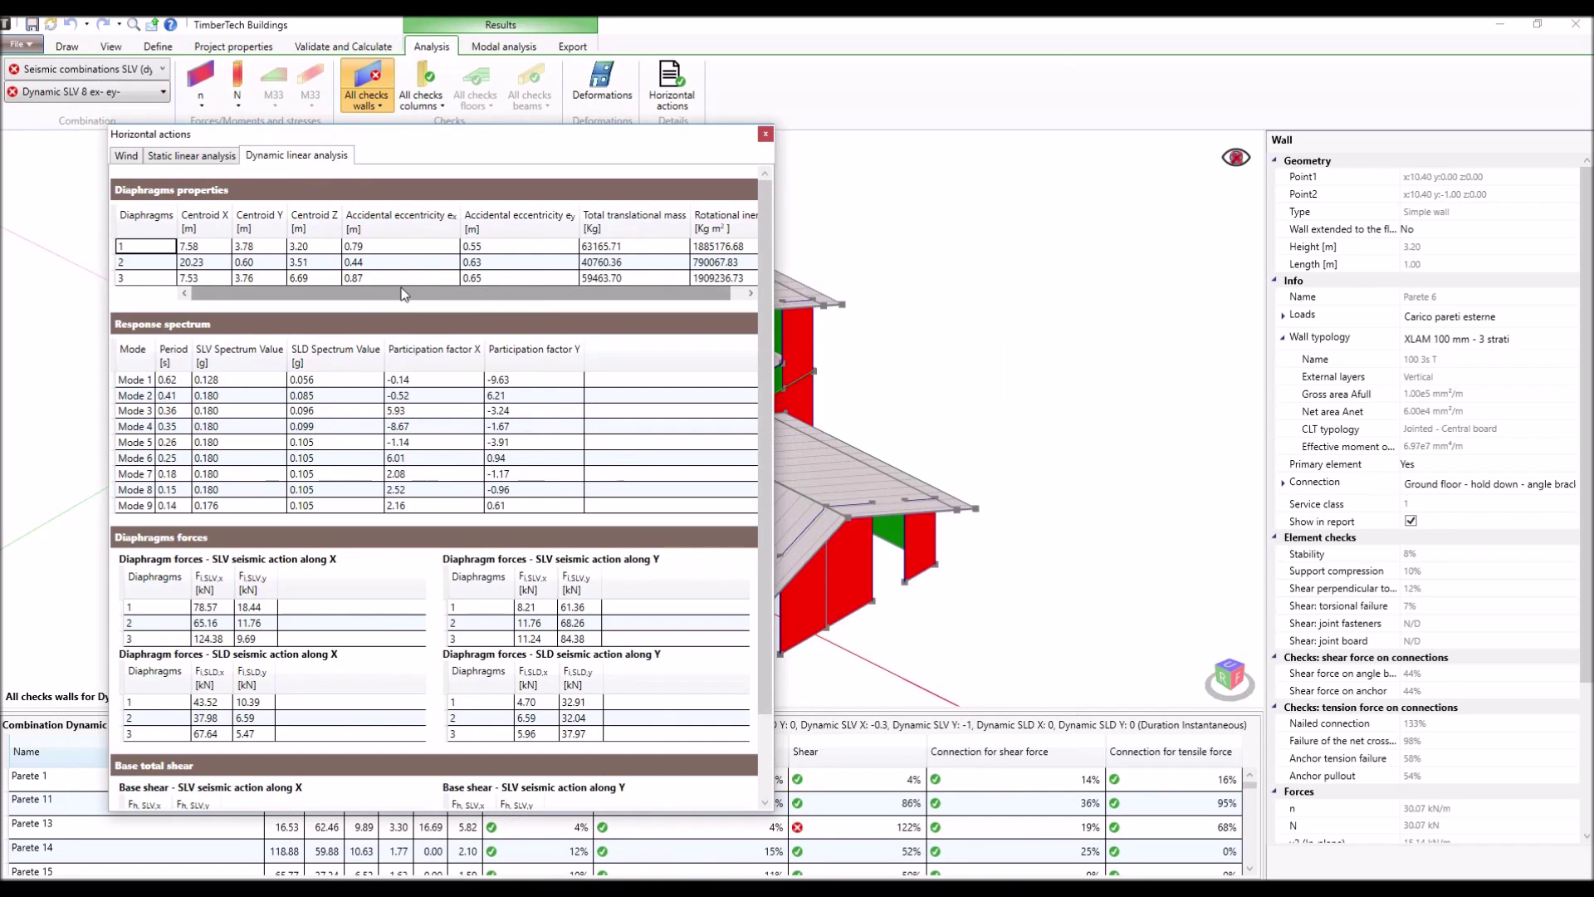
drag(568, 291, 709, 296)
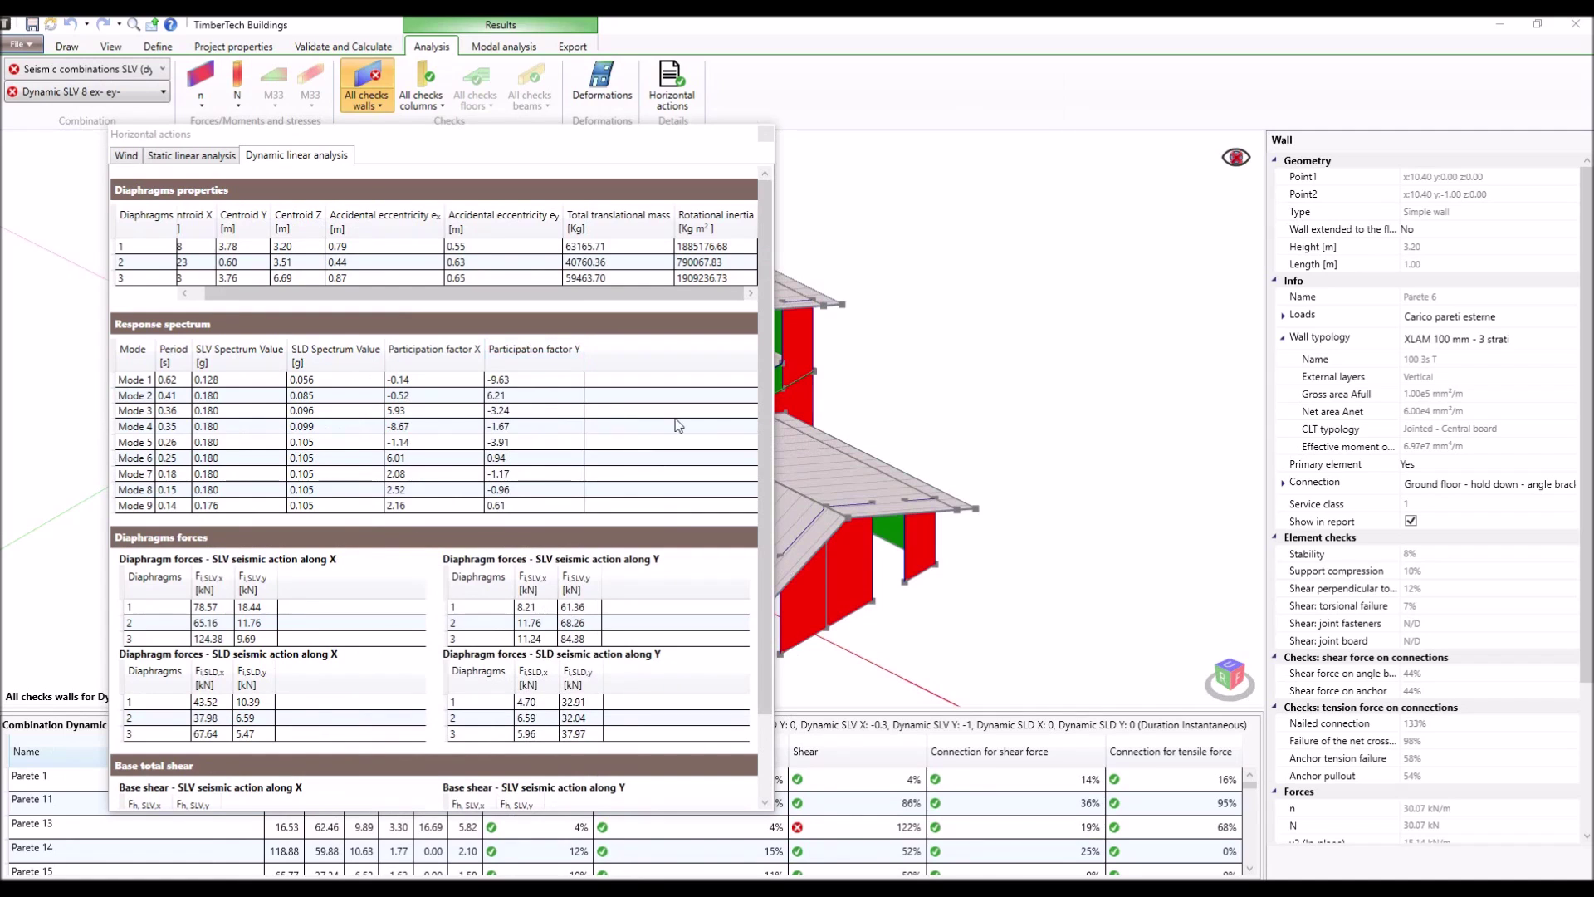
scroll(768, 460, down, 3)
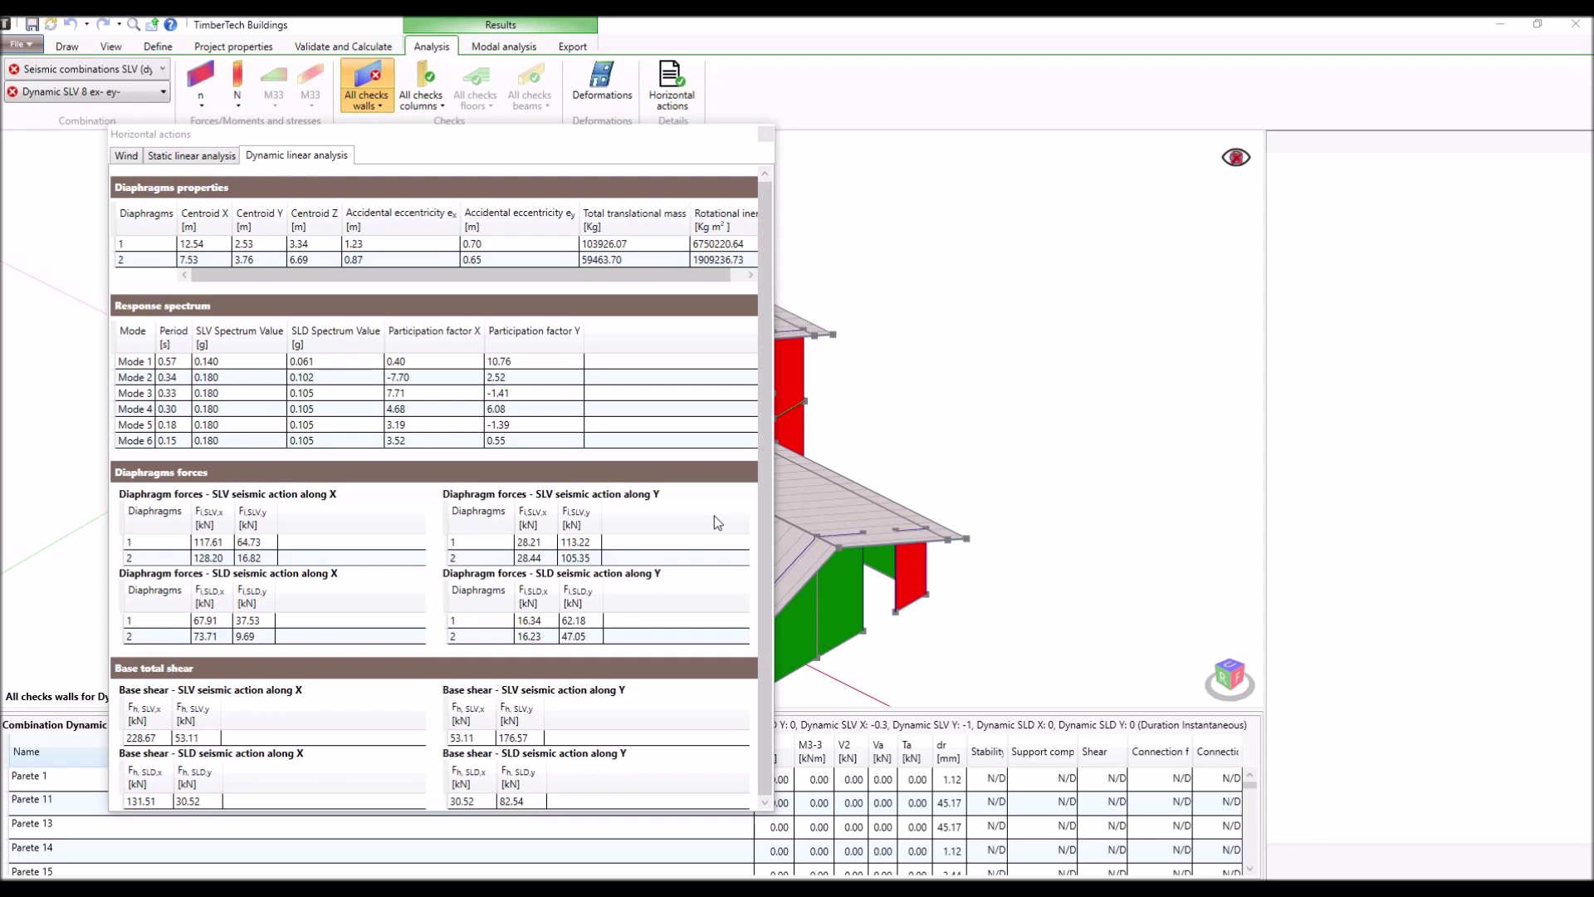
click(765, 135)
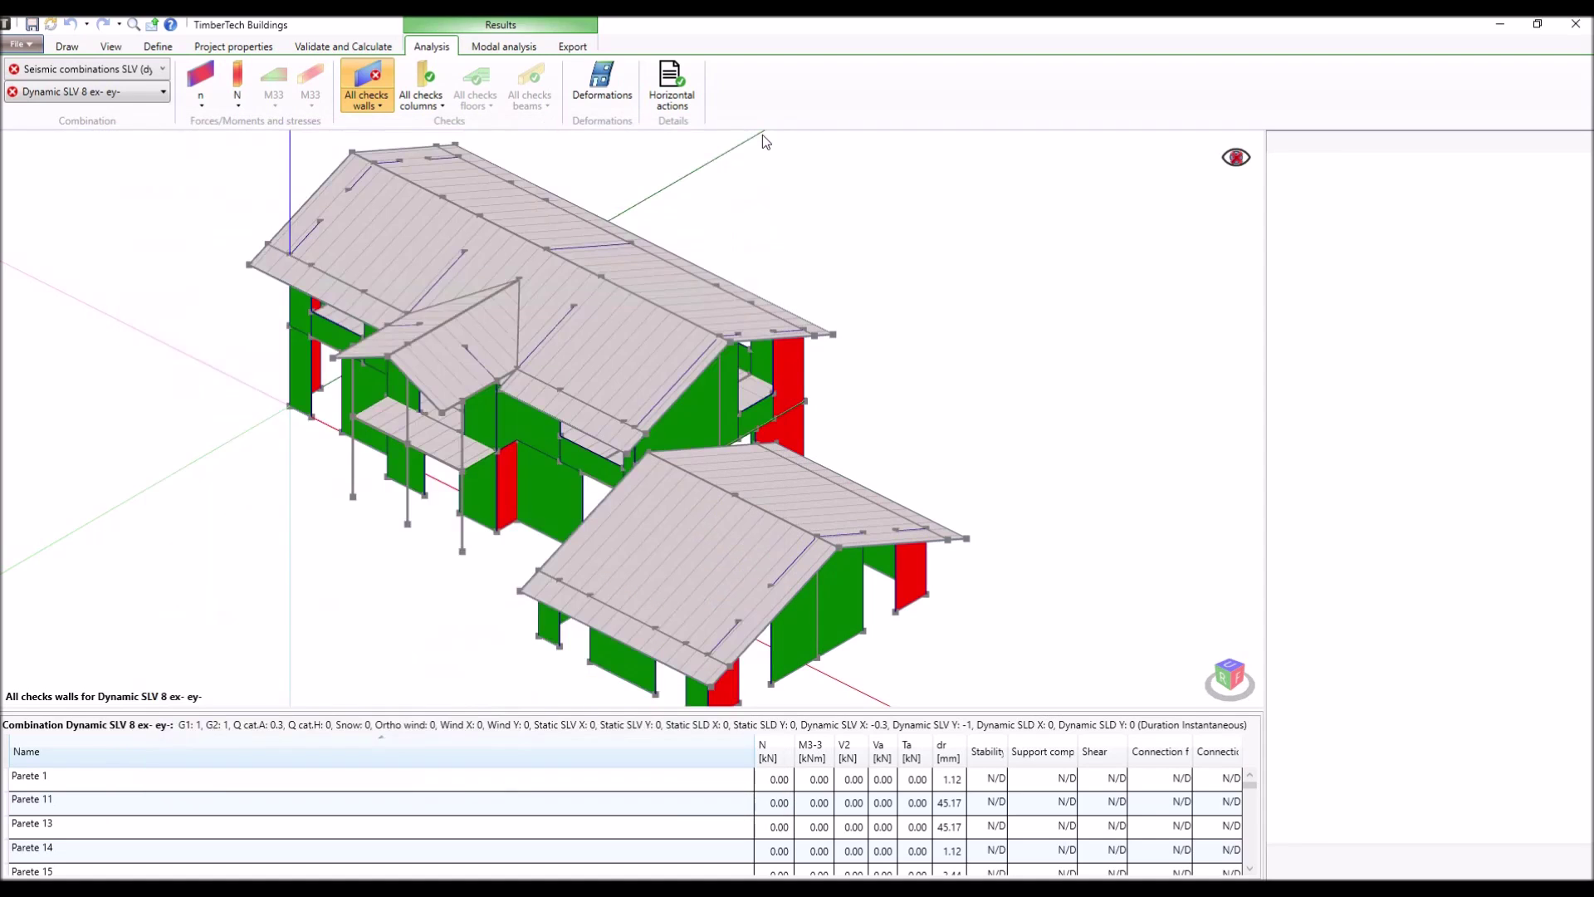
Review the vibration modes in the modal analysis results and animate Mode 1 with a deformation zoom factor of 10.4x.
click(491, 48)
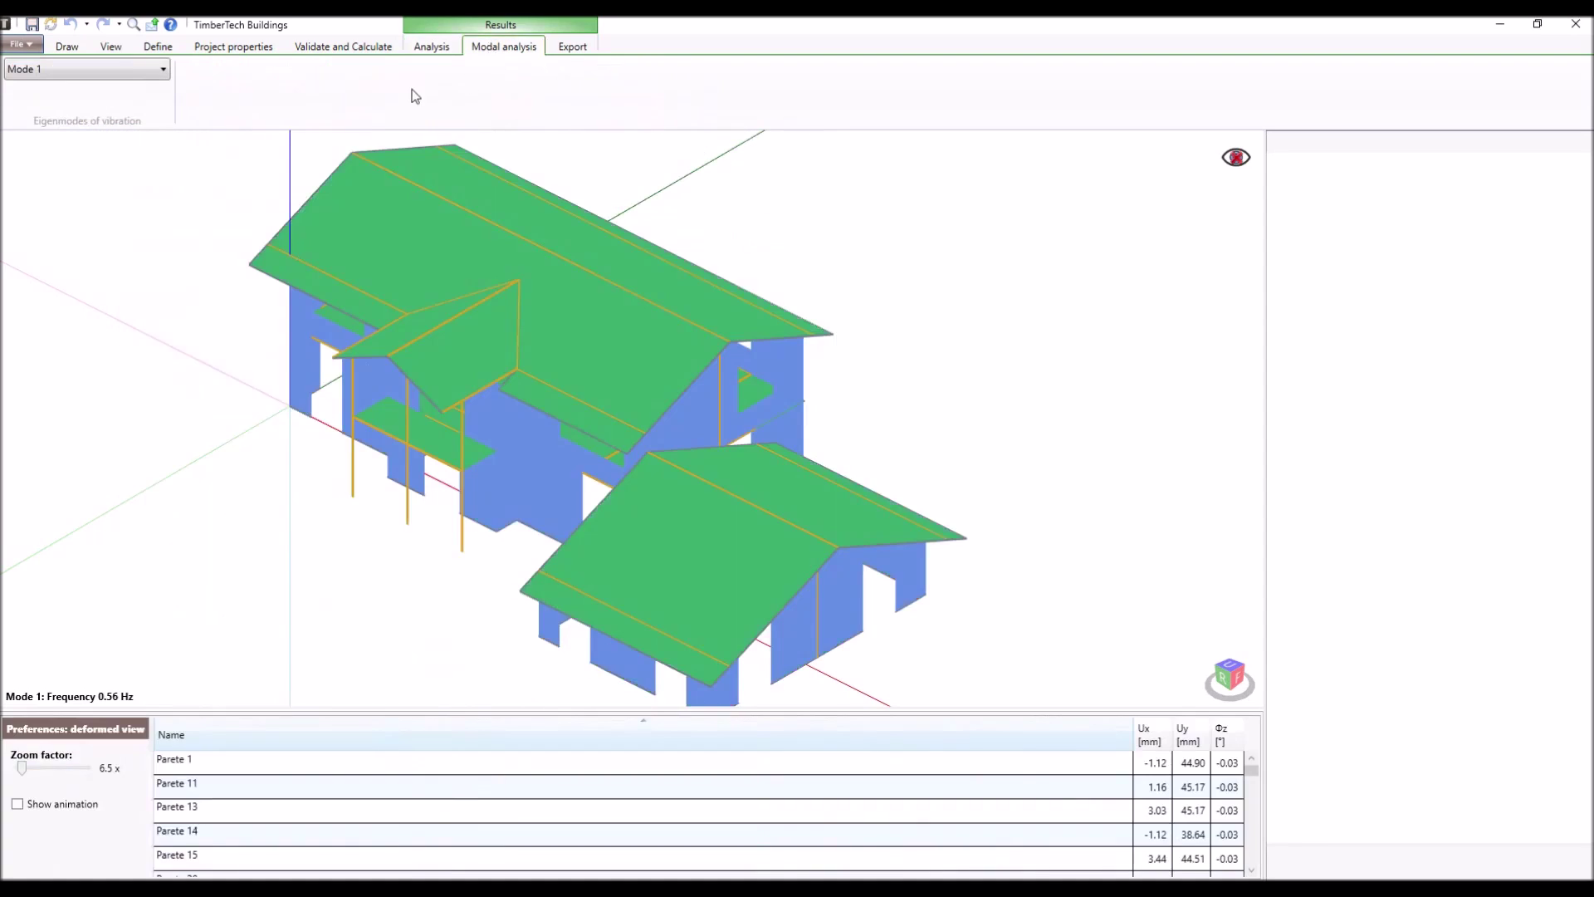
click(141, 74)
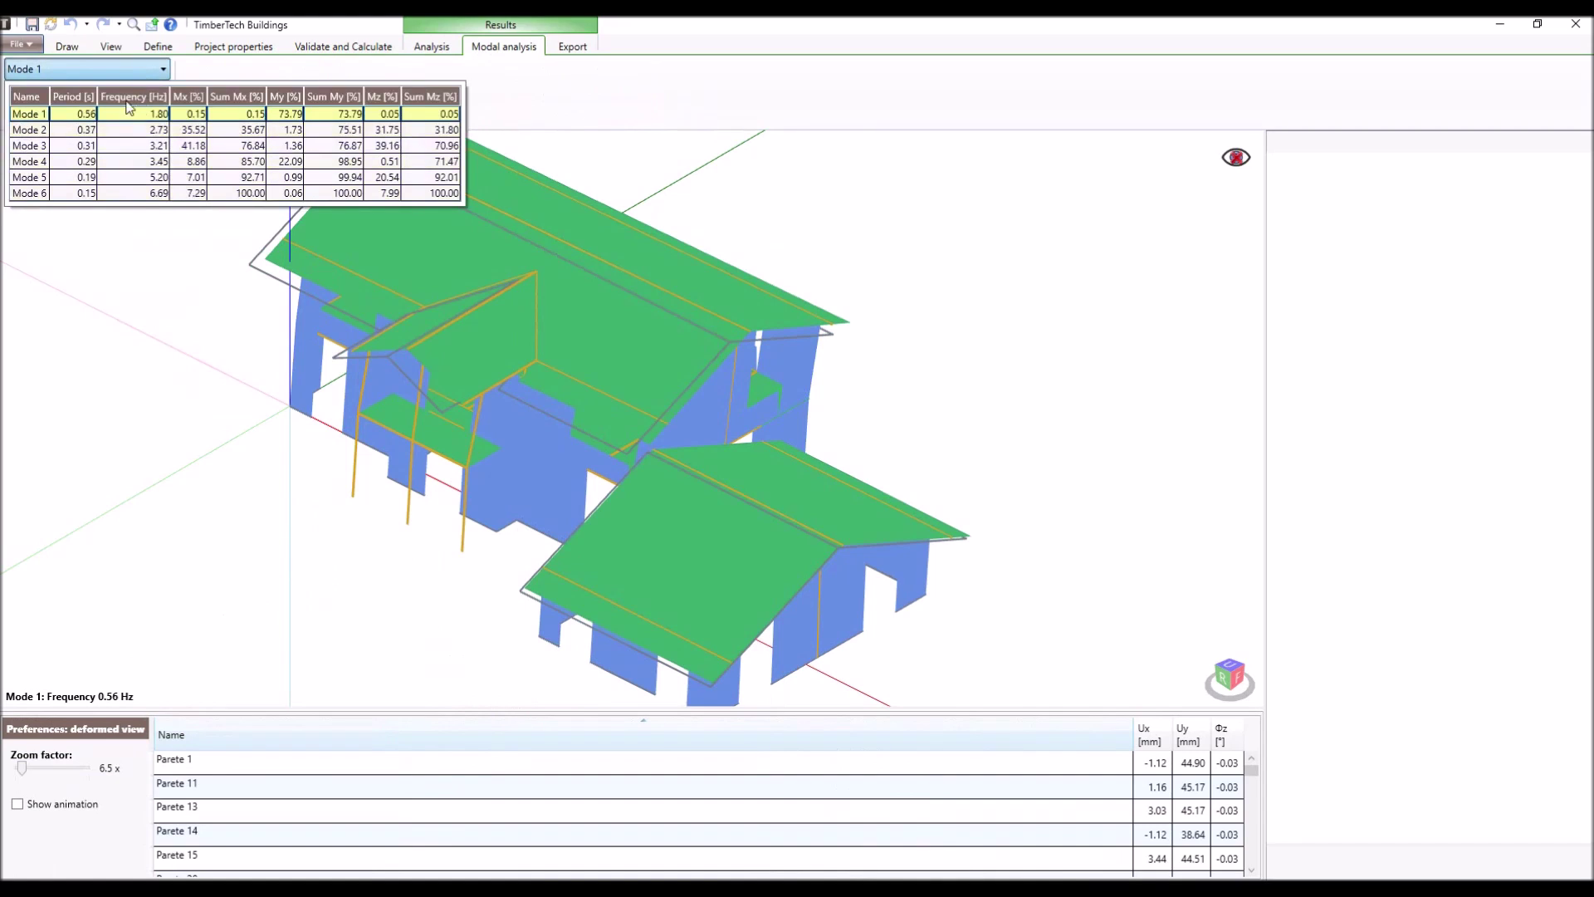
click(131, 74)
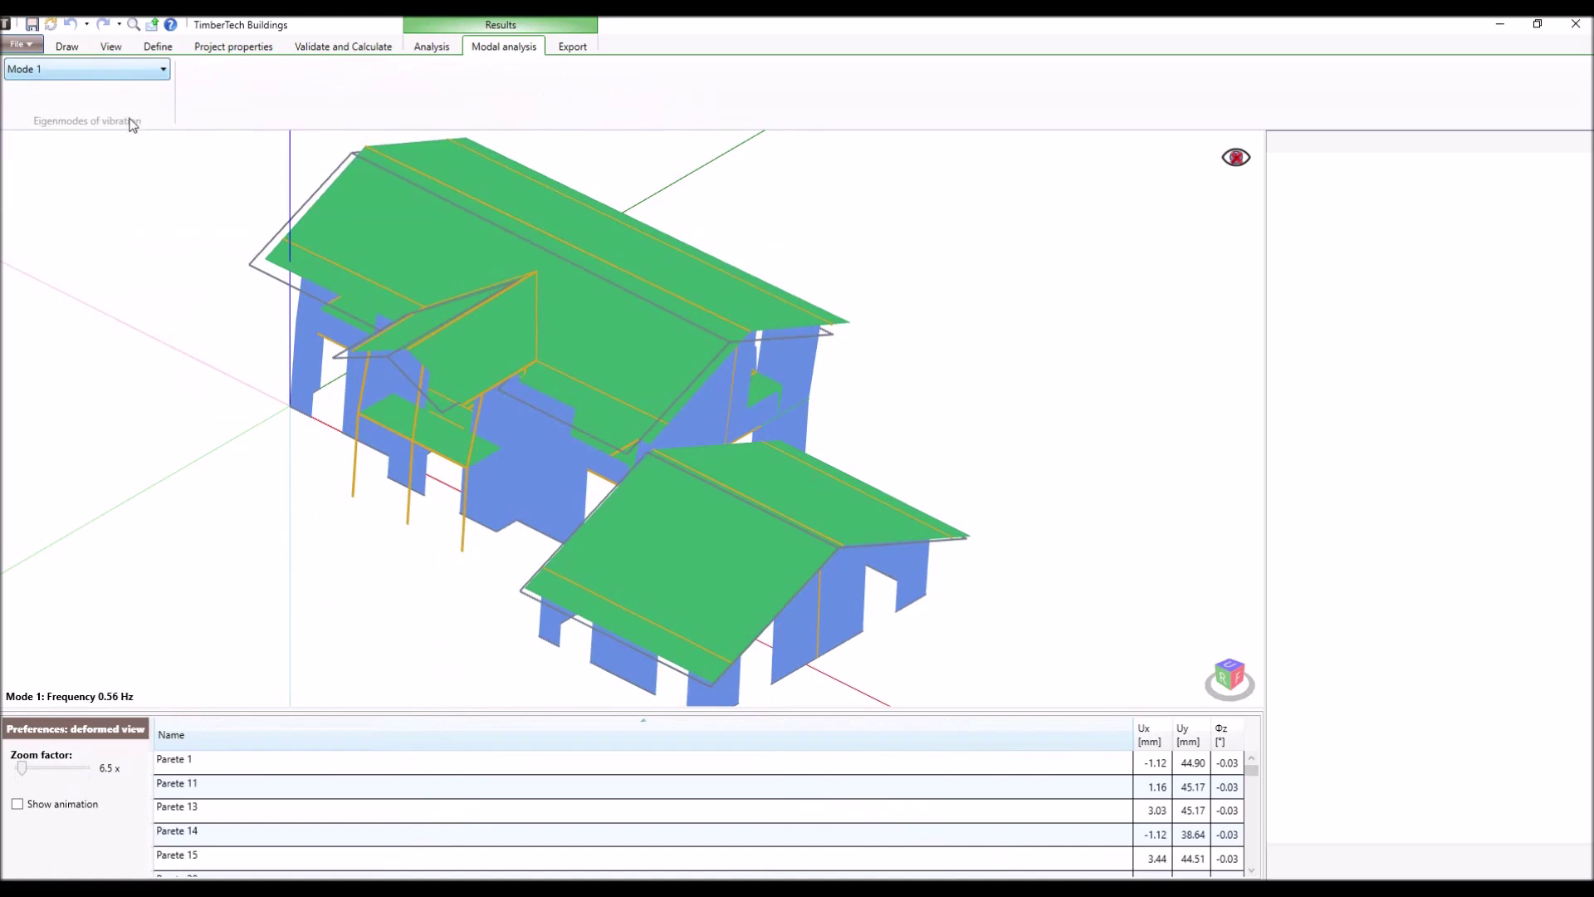
drag(22, 769, 25, 769)
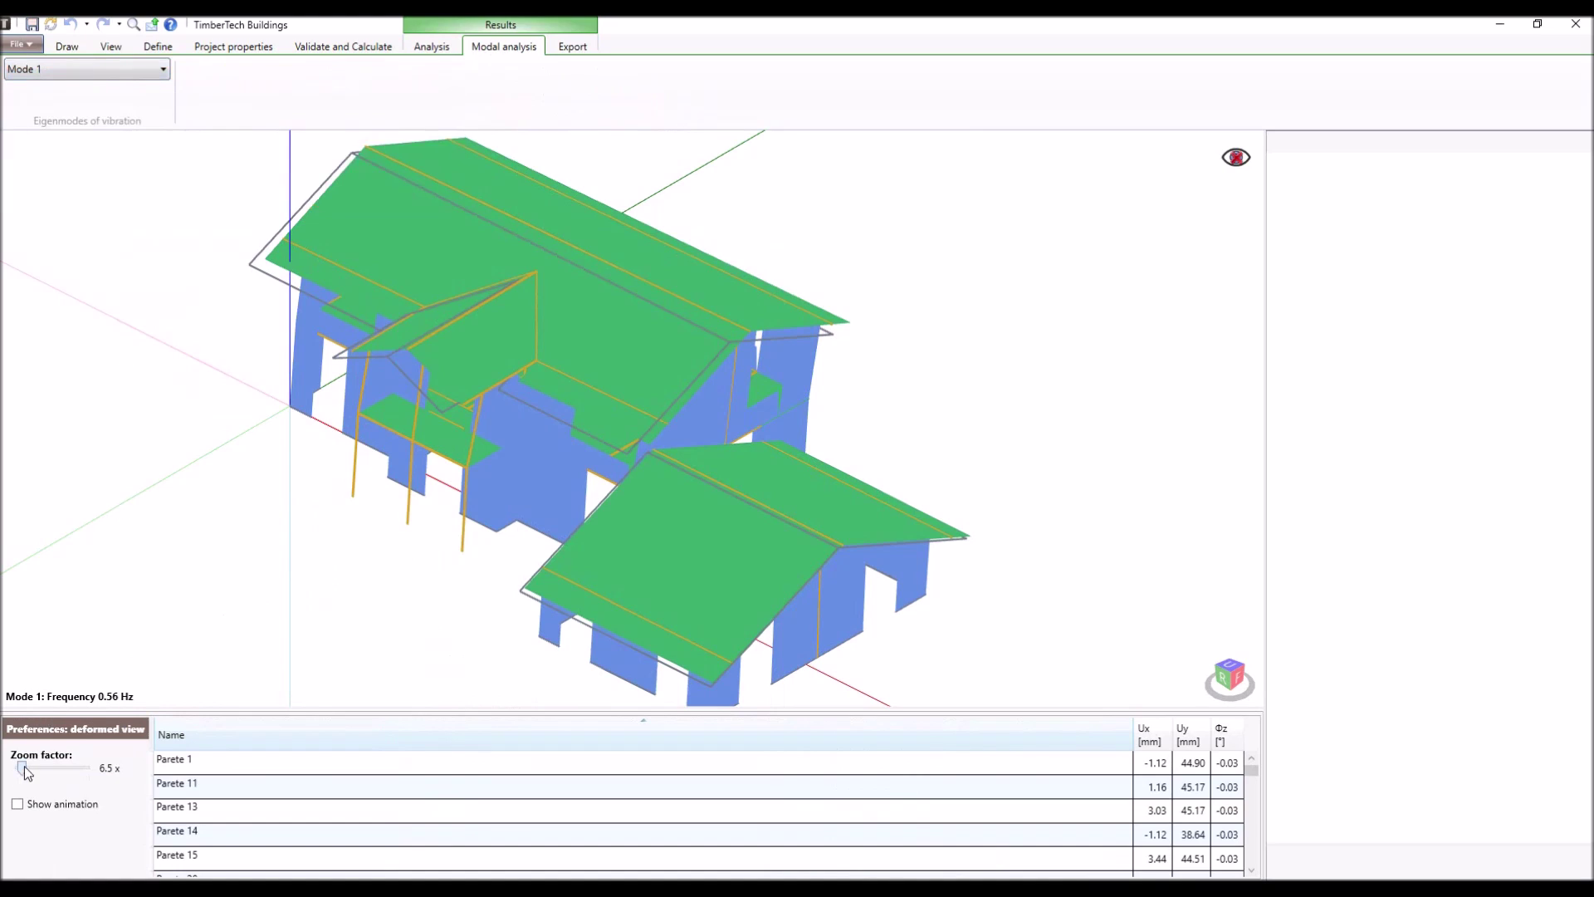
click(18, 804)
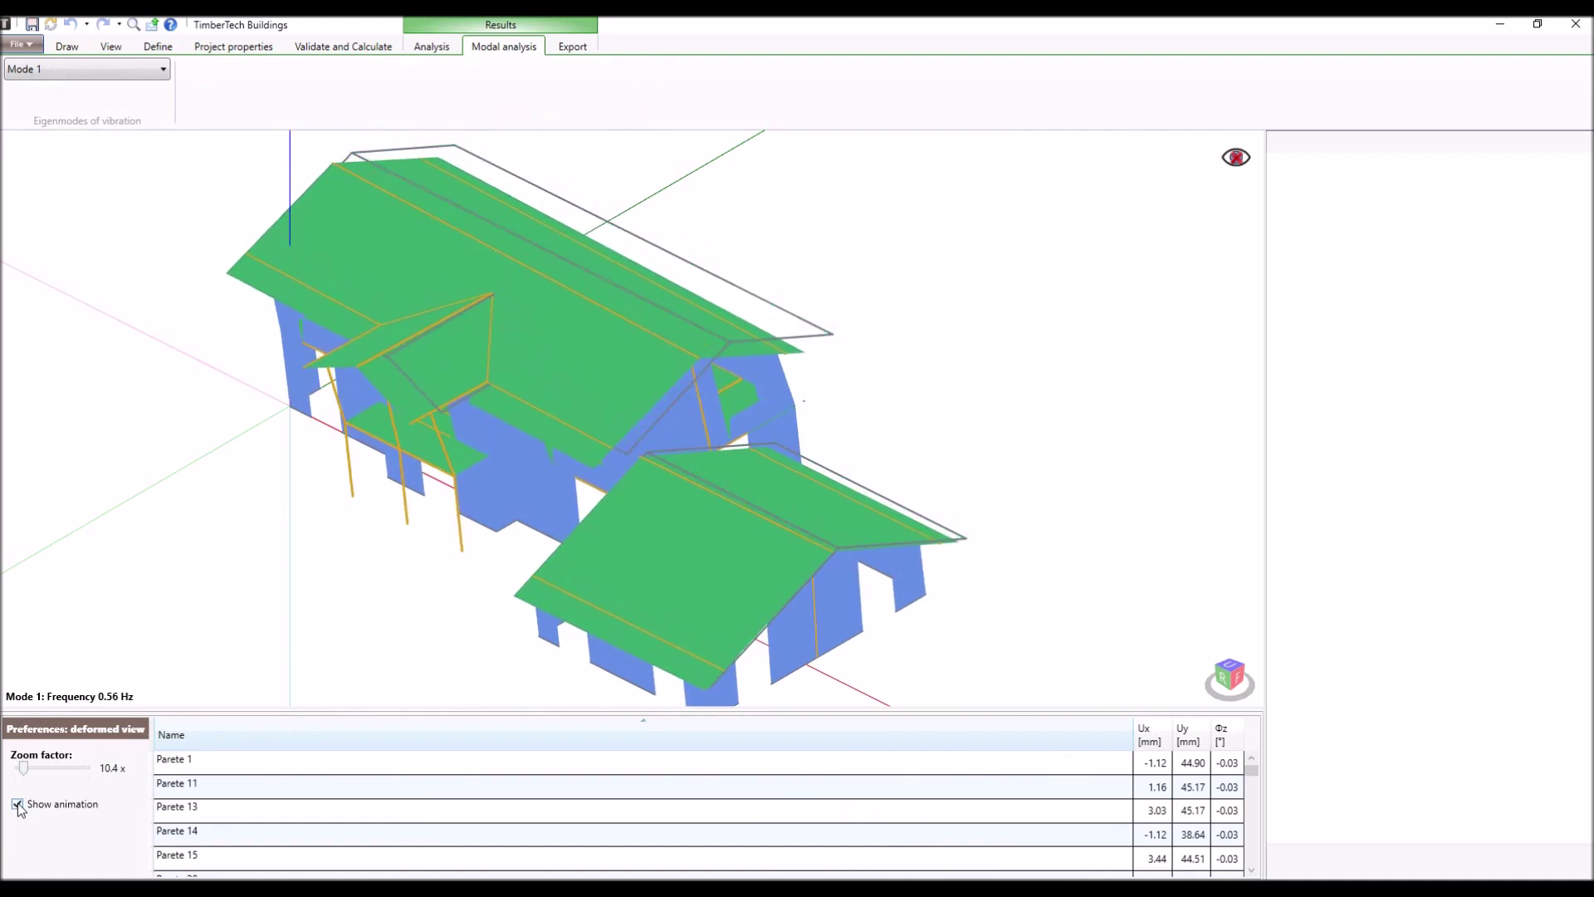
Display the Mode 2 deformed shape and stop the animation.
click(125, 70)
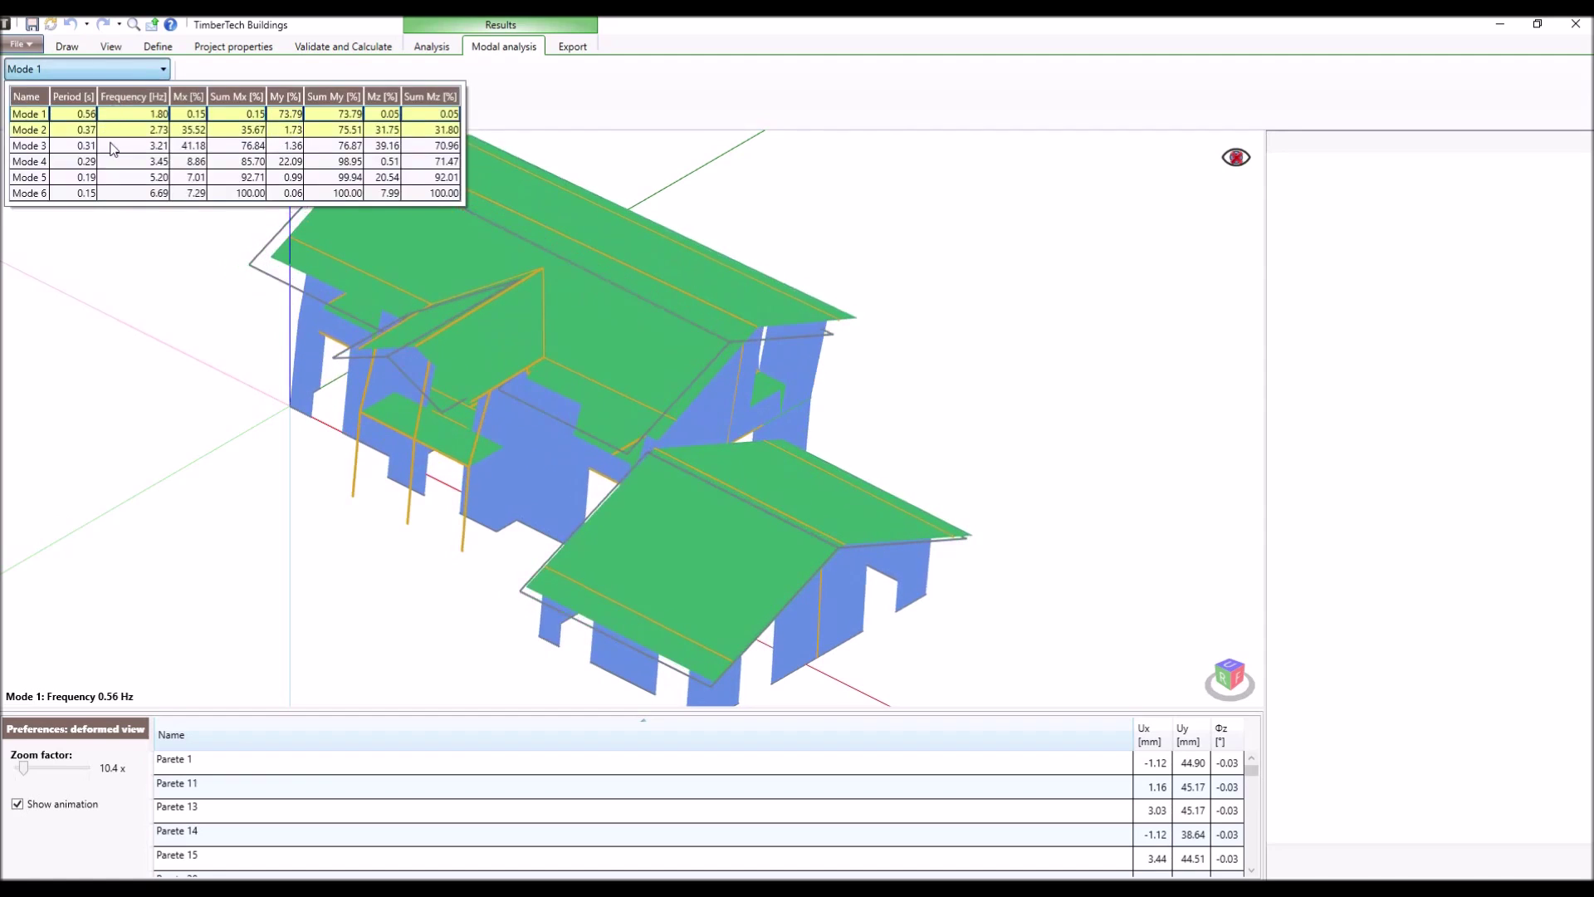
click(105, 131)
click(18, 804)
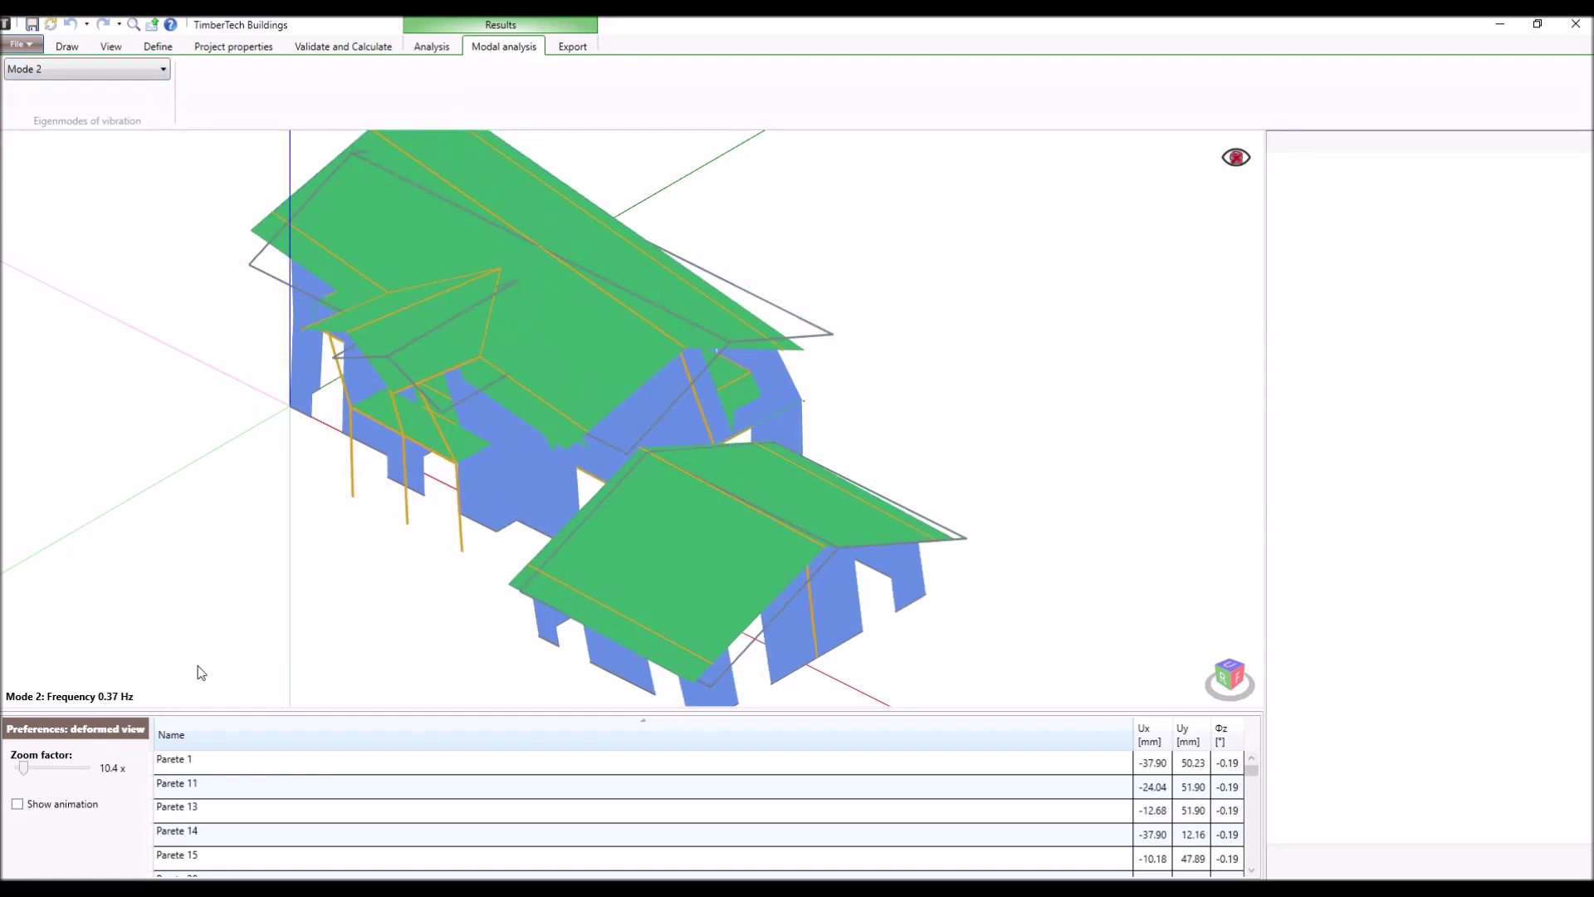
Return to the analysis results and display the export options for the report, DXF, IFC and foundation reactions.
click(434, 47)
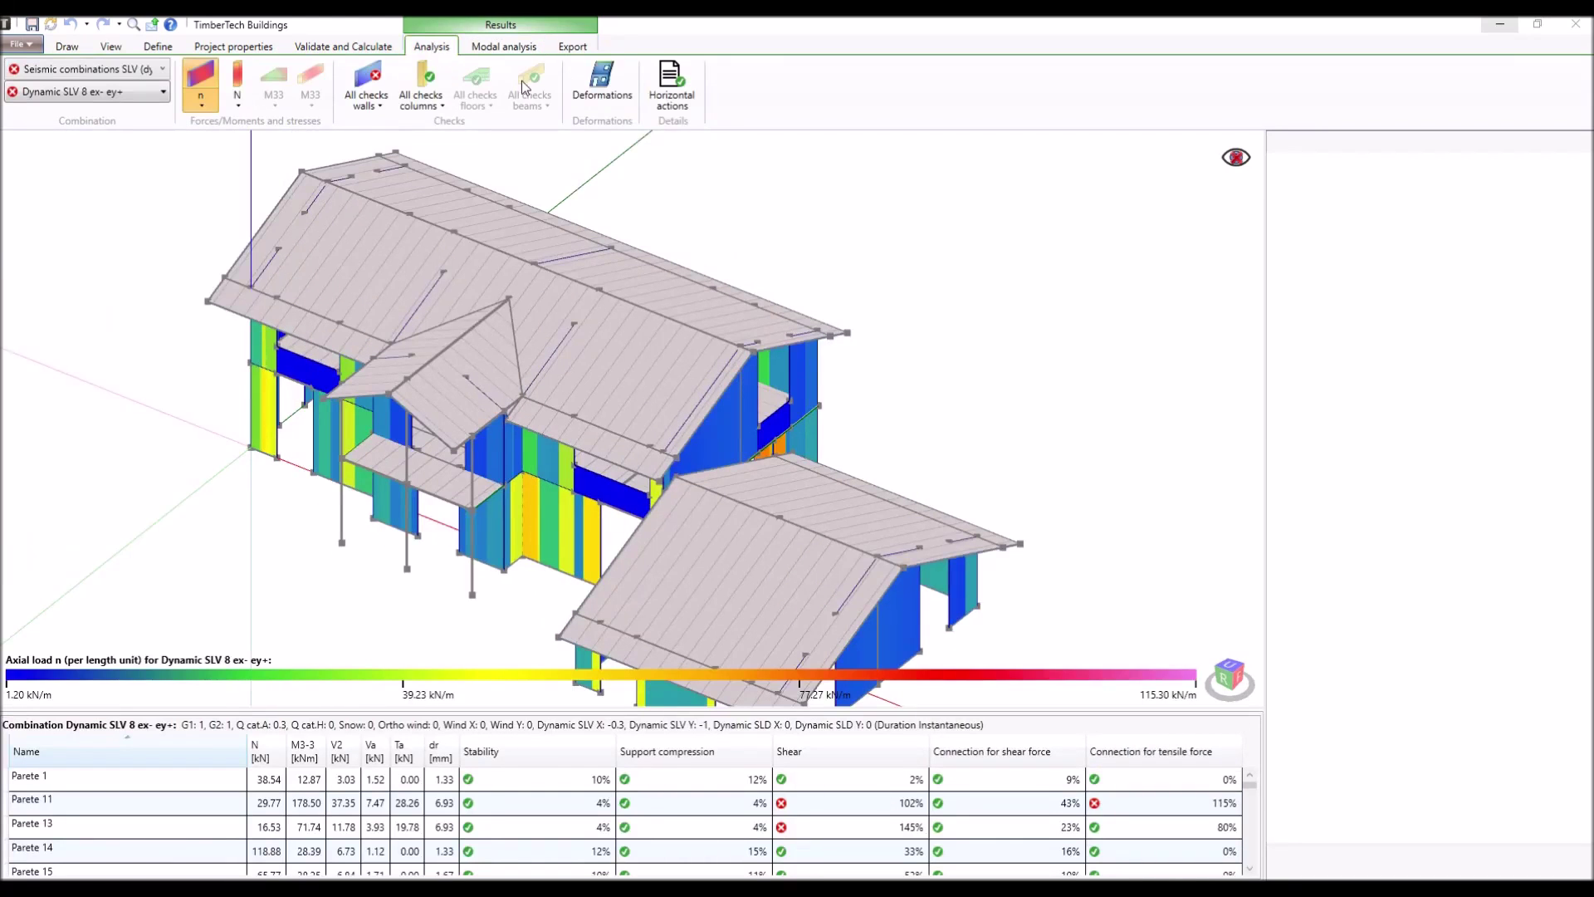
click(585, 50)
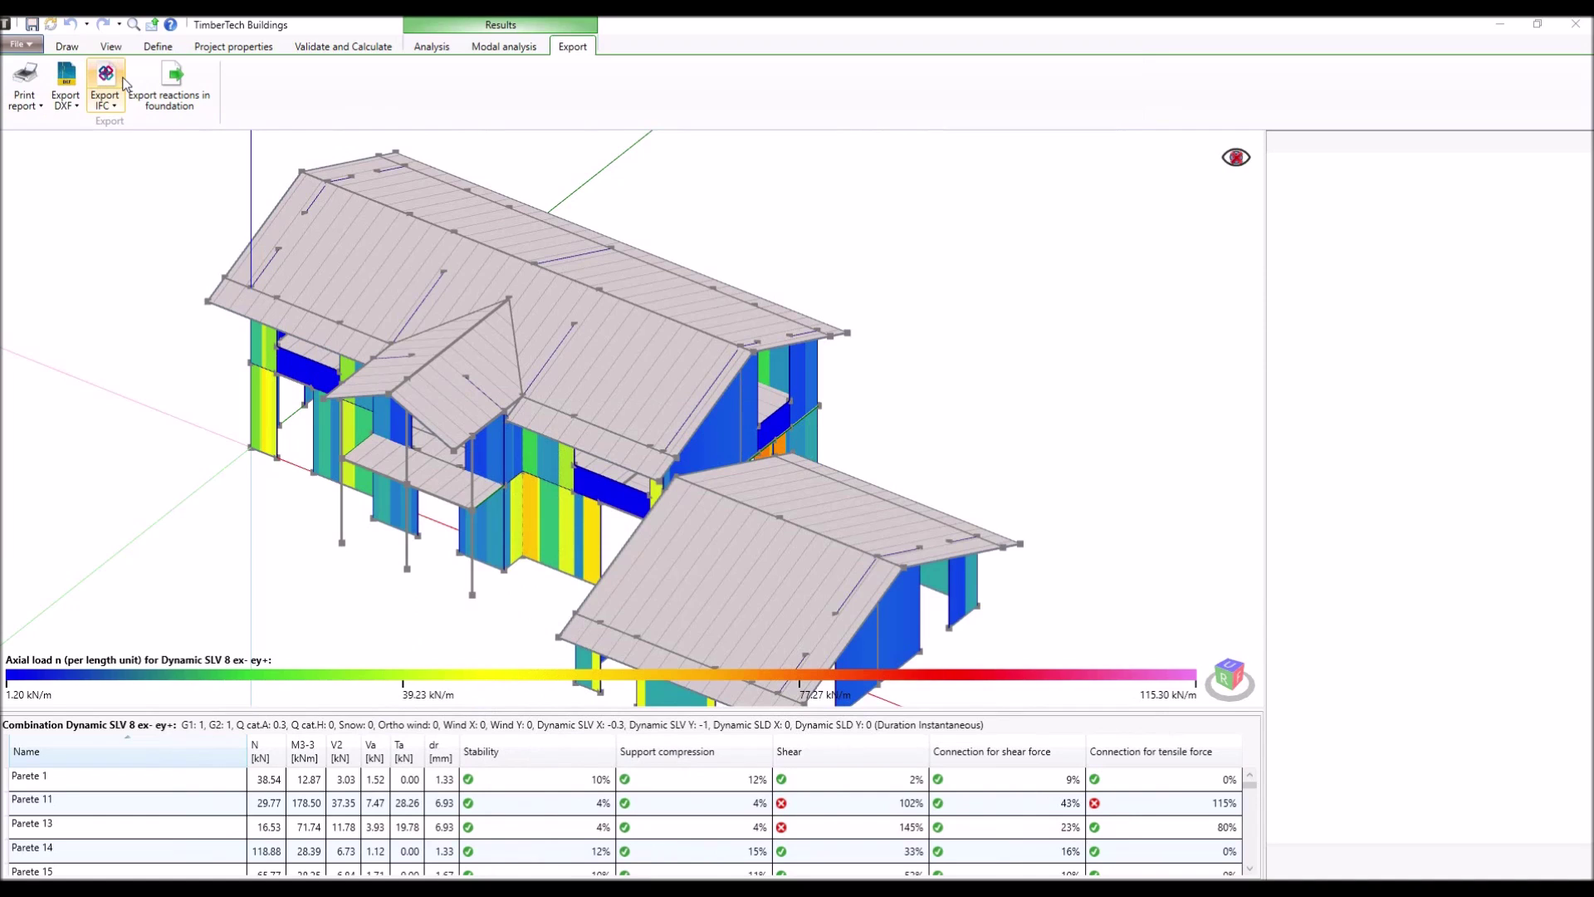
Generate the printed calculation report for static analysis plus dynamic seismic, with all report sections included.
click(24, 79)
click(237, 328)
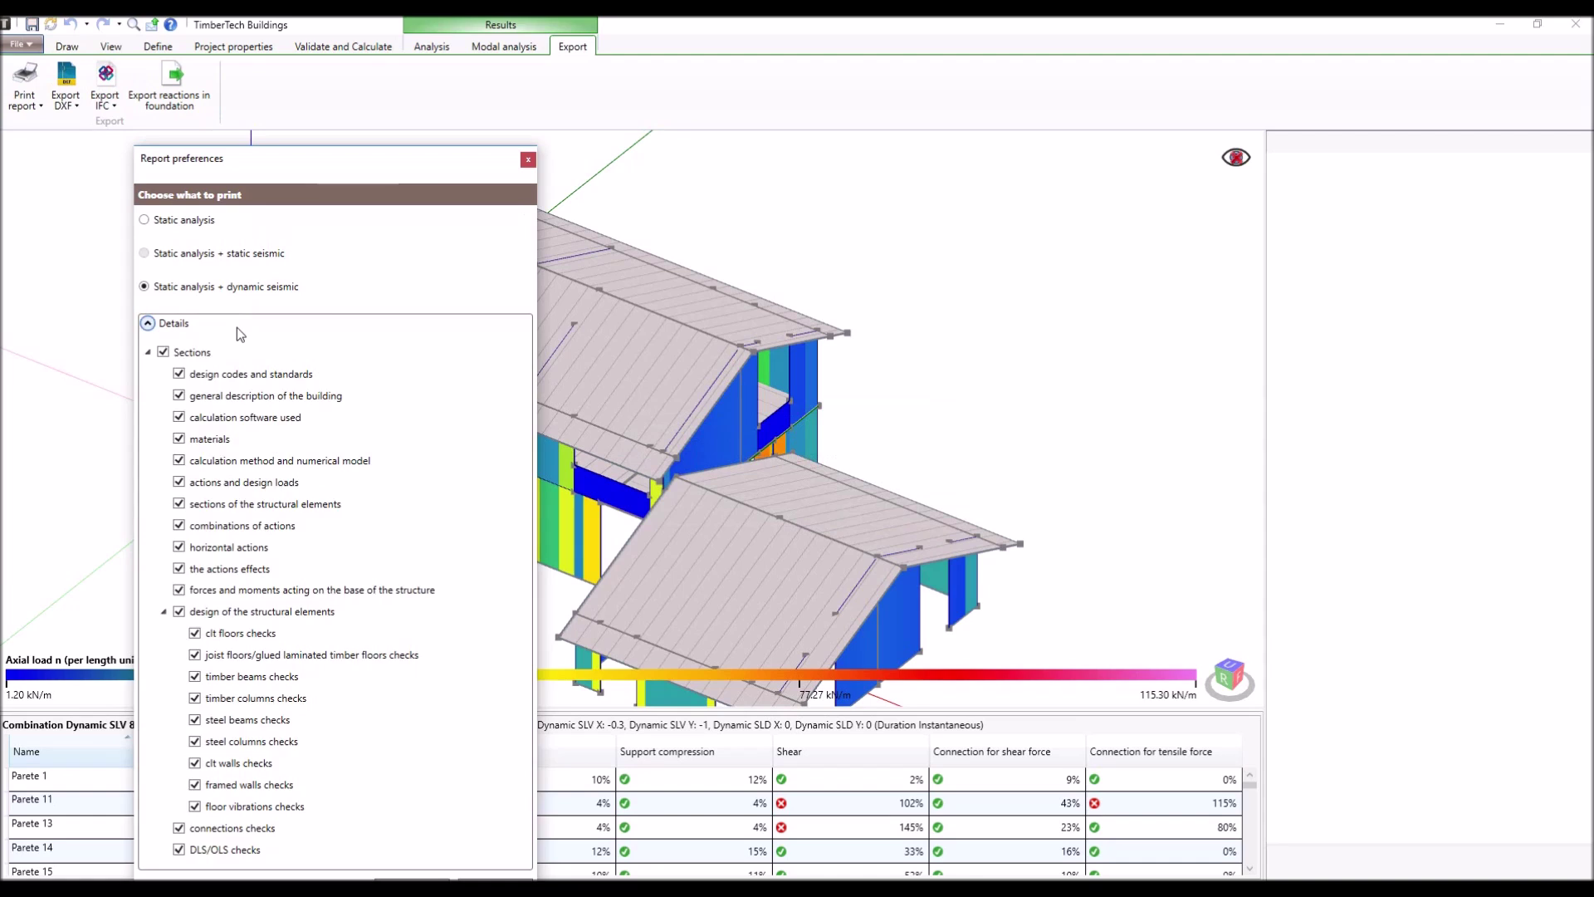
click(236, 327)
click(410, 374)
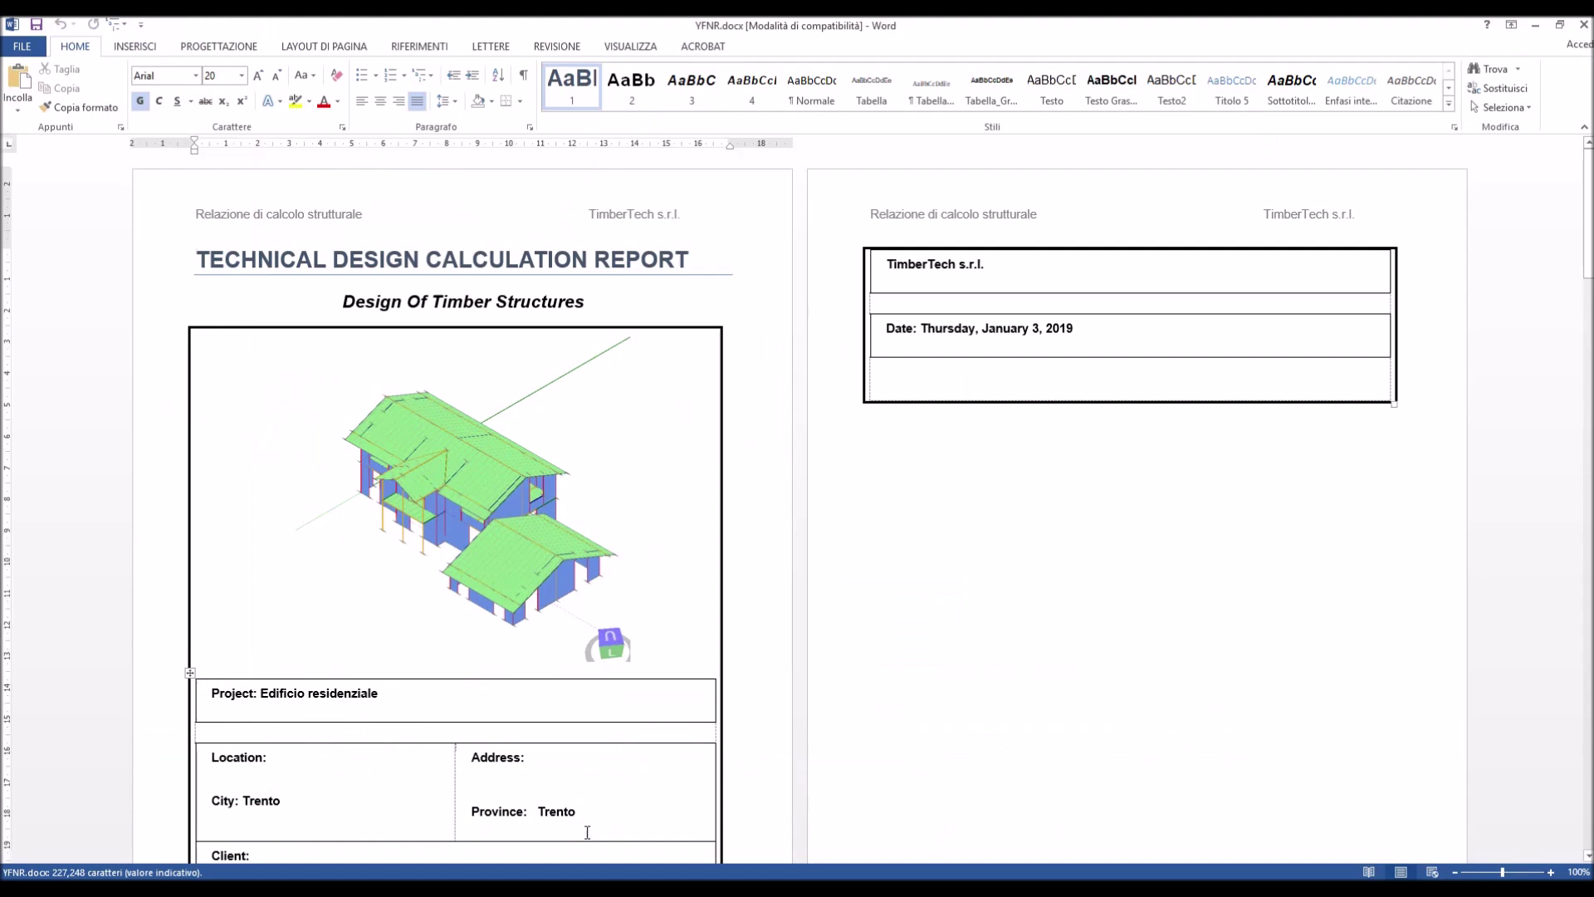
Review the generated report in Word, from the cover page and three-dimensional views through materials, wall stiffness and design loads to the seismic parameters.
scroll(1014, 501, down, 10)
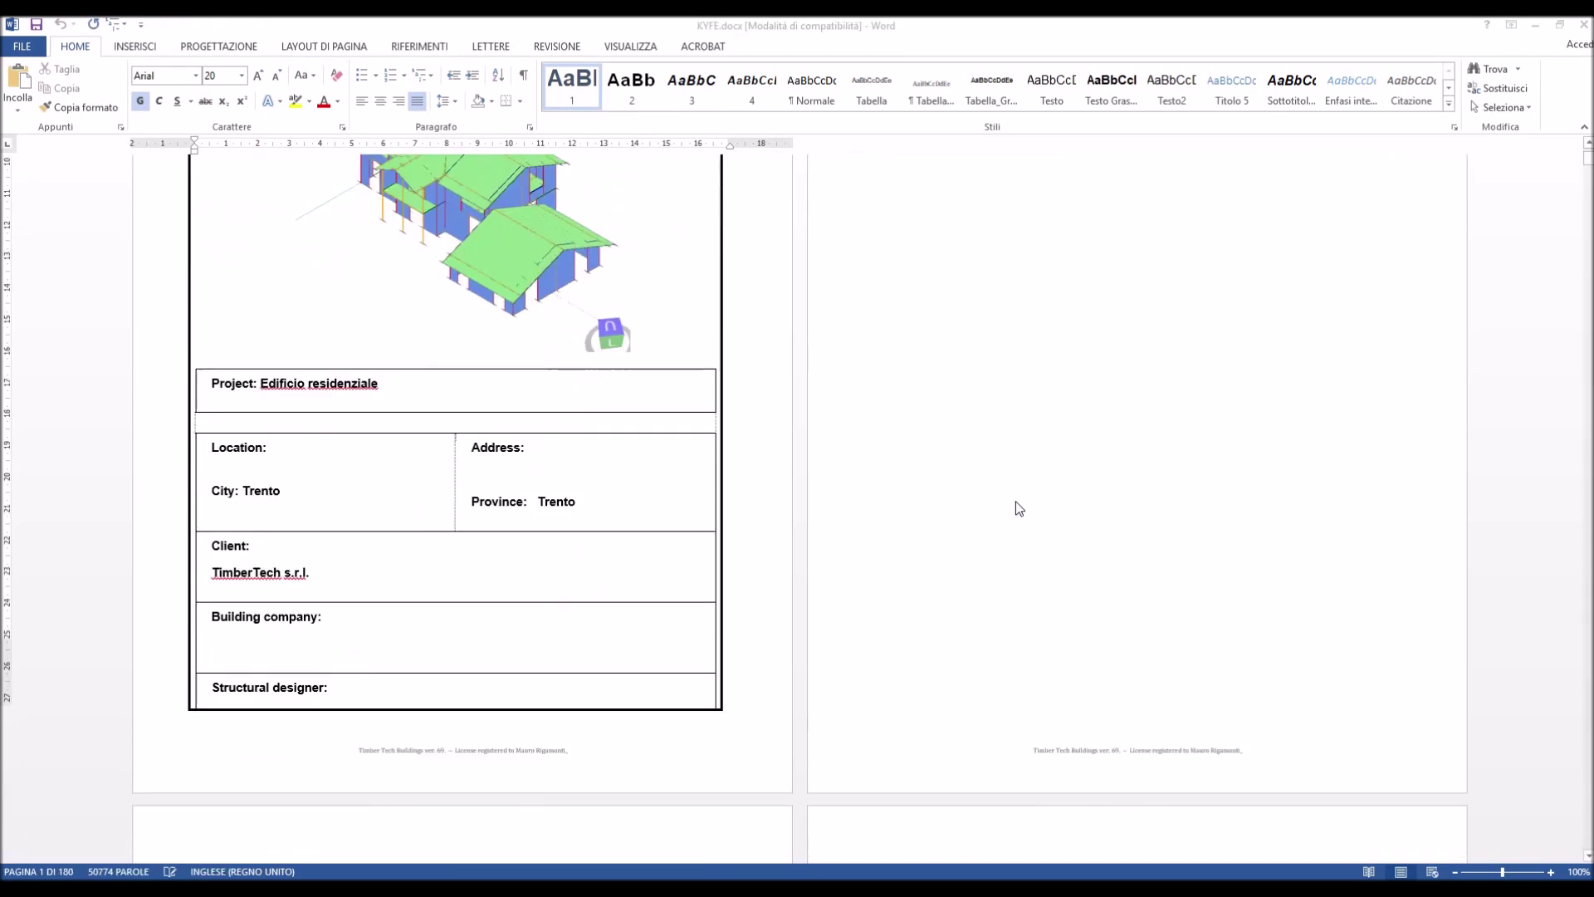
scroll(1015, 501, down, 18)
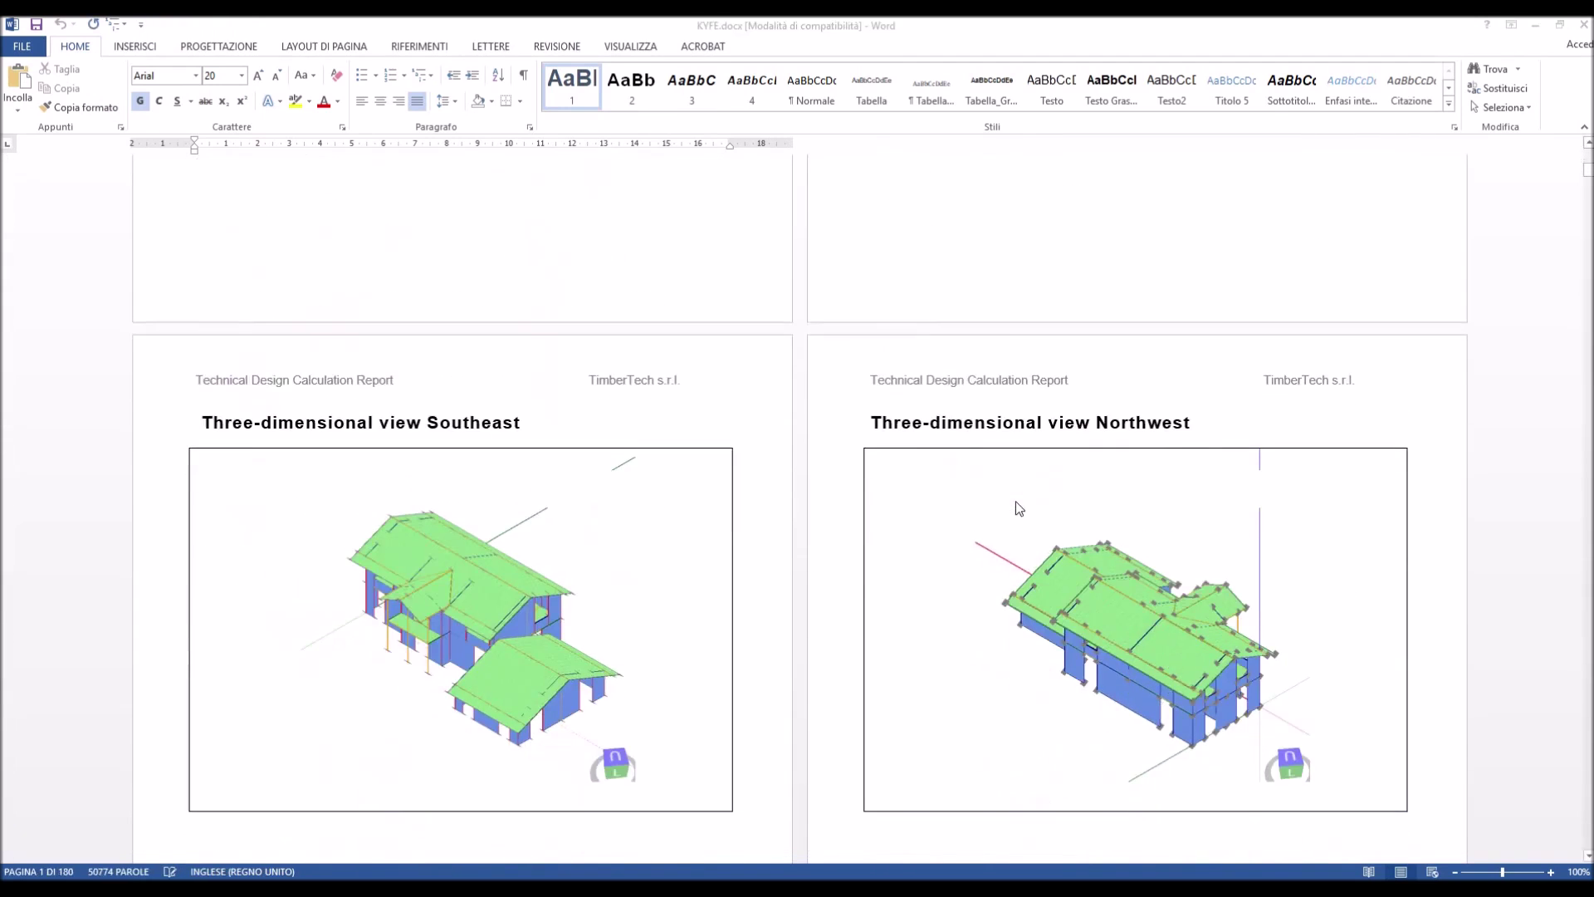
scroll(1020, 508, down, 20)
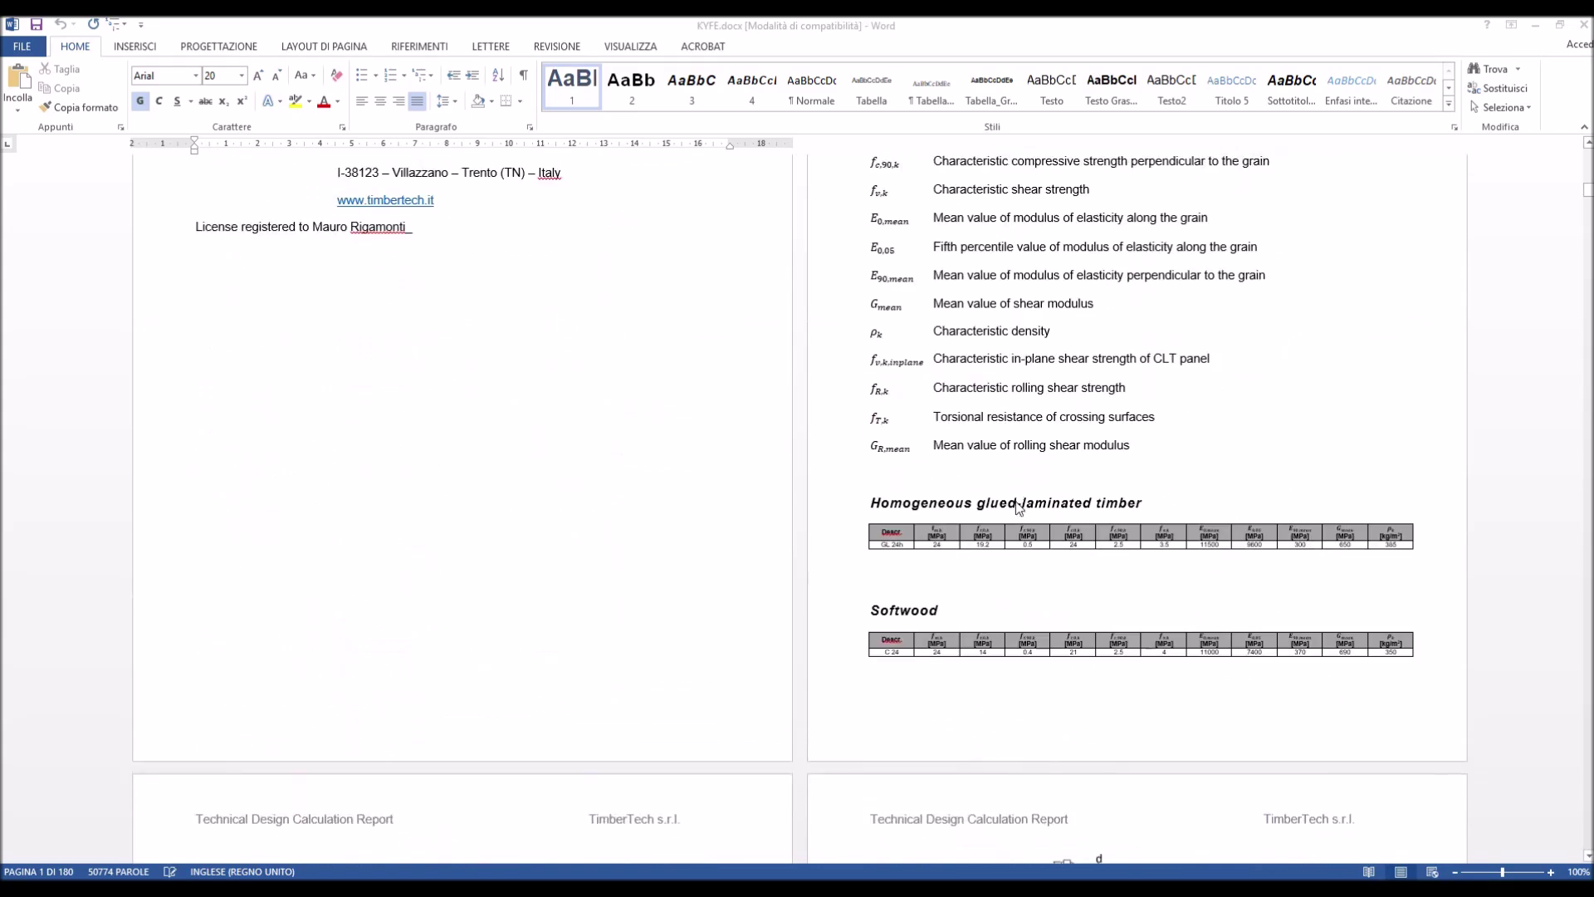
scroll(1019, 508, down, 20)
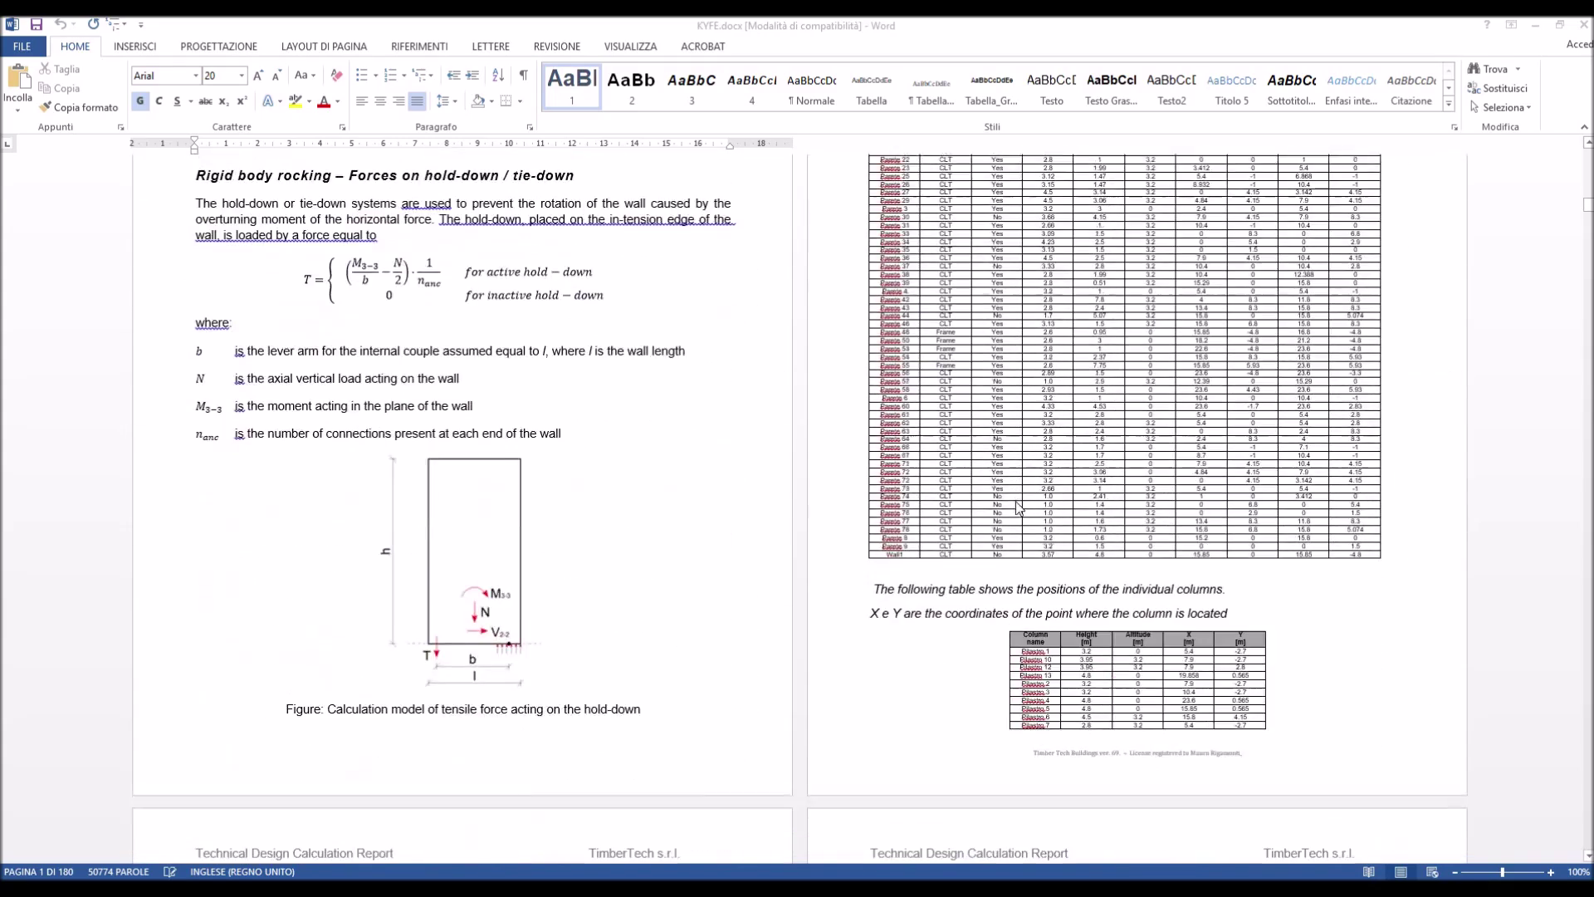
scroll(1018, 507, down, 15)
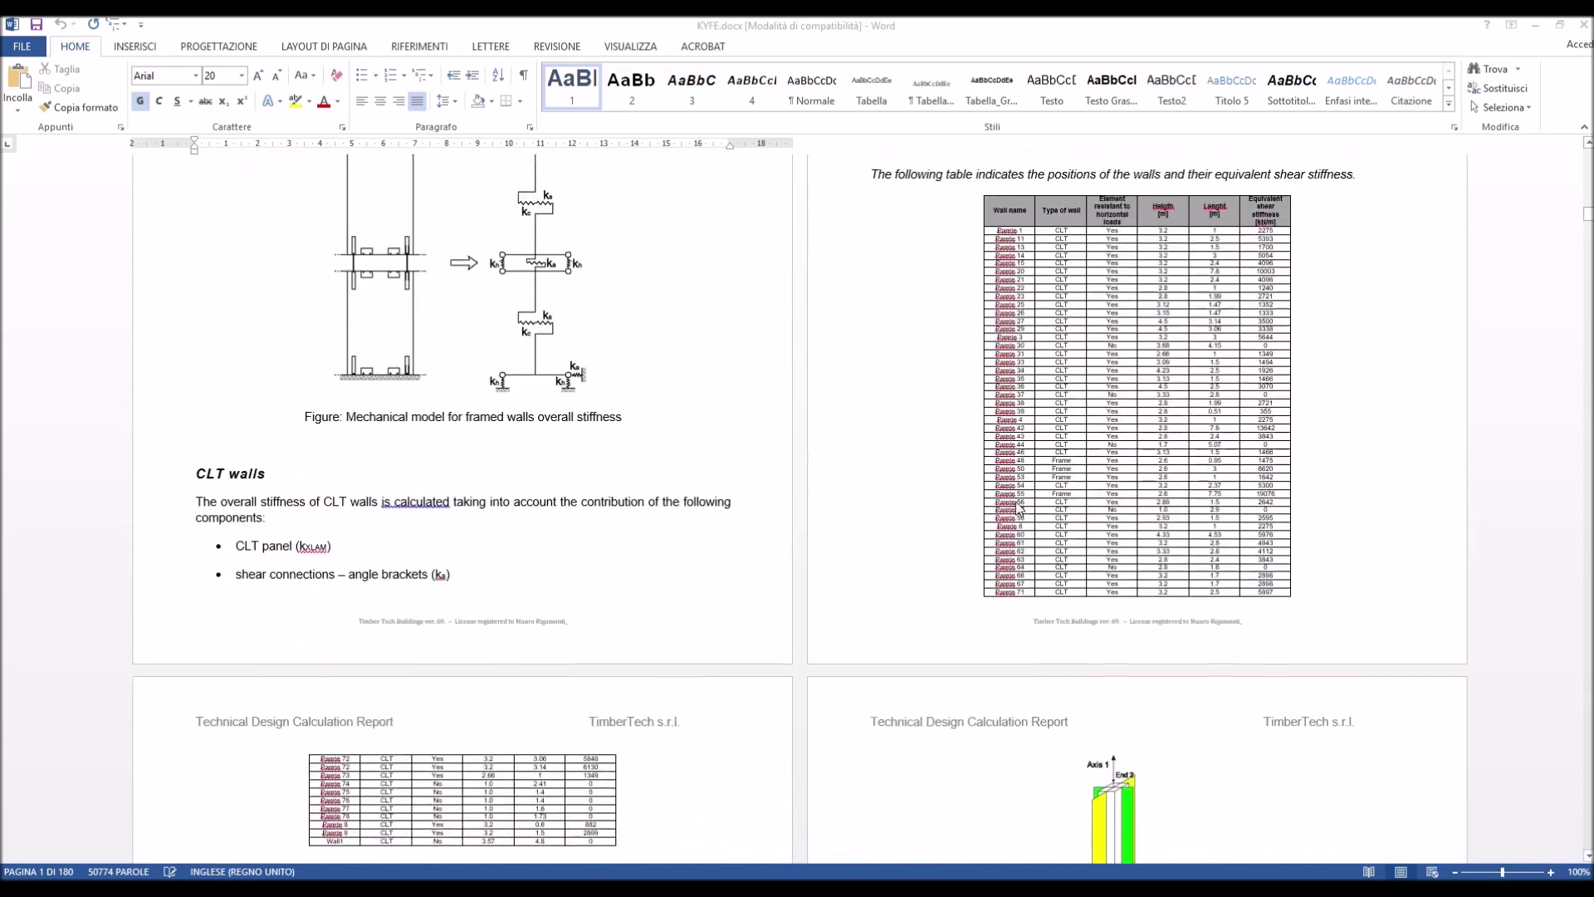
scroll(1016, 507, down, 20)
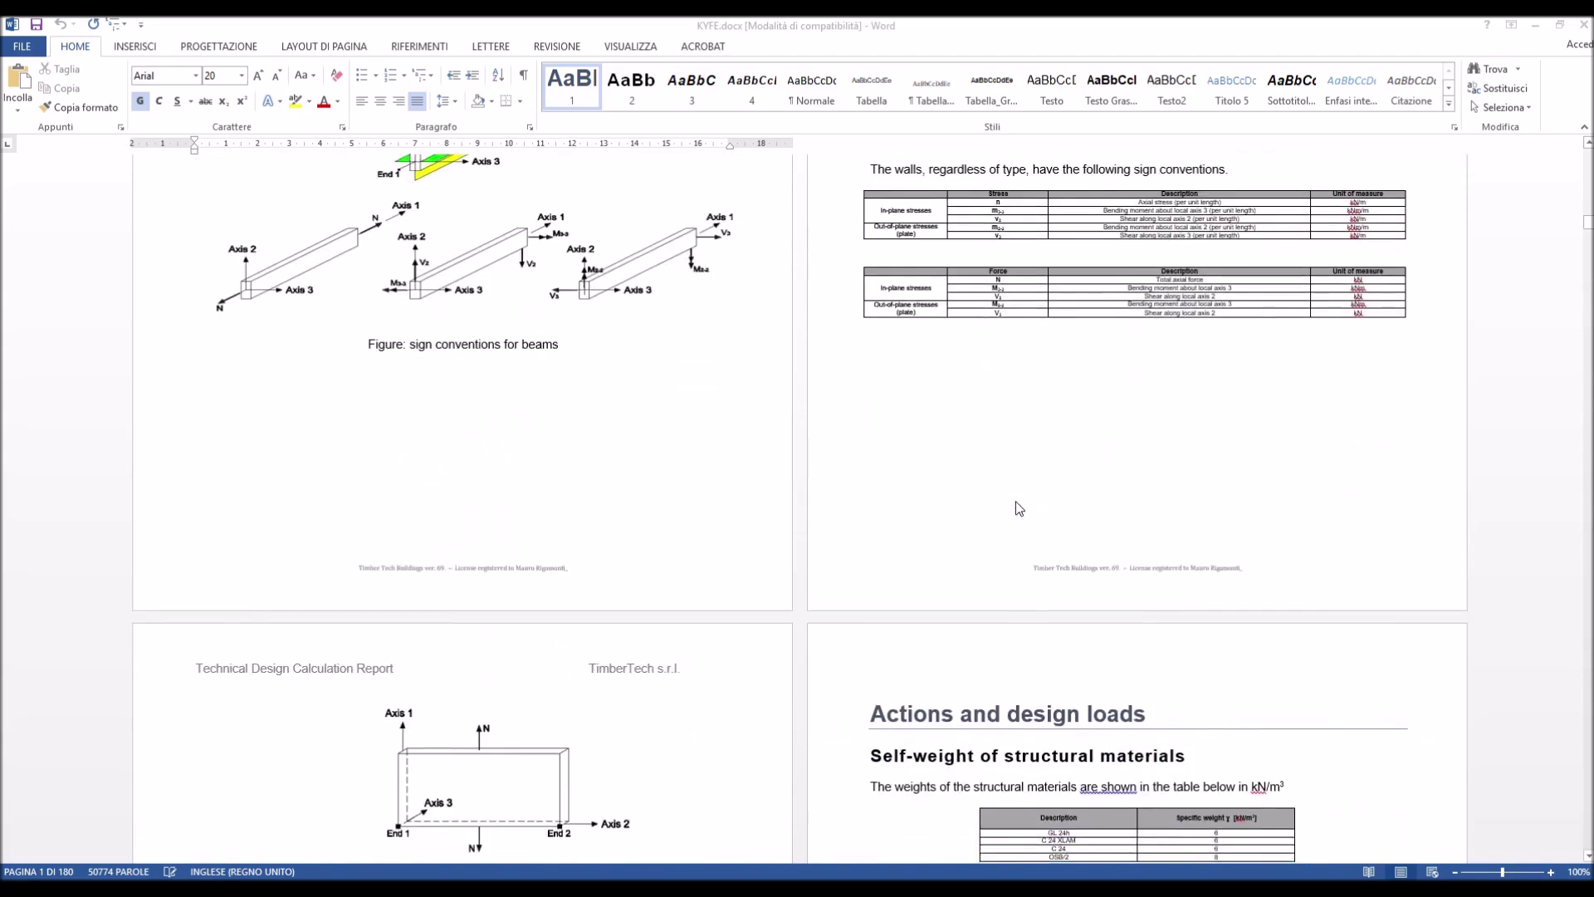
scroll(1016, 505, down, 15)
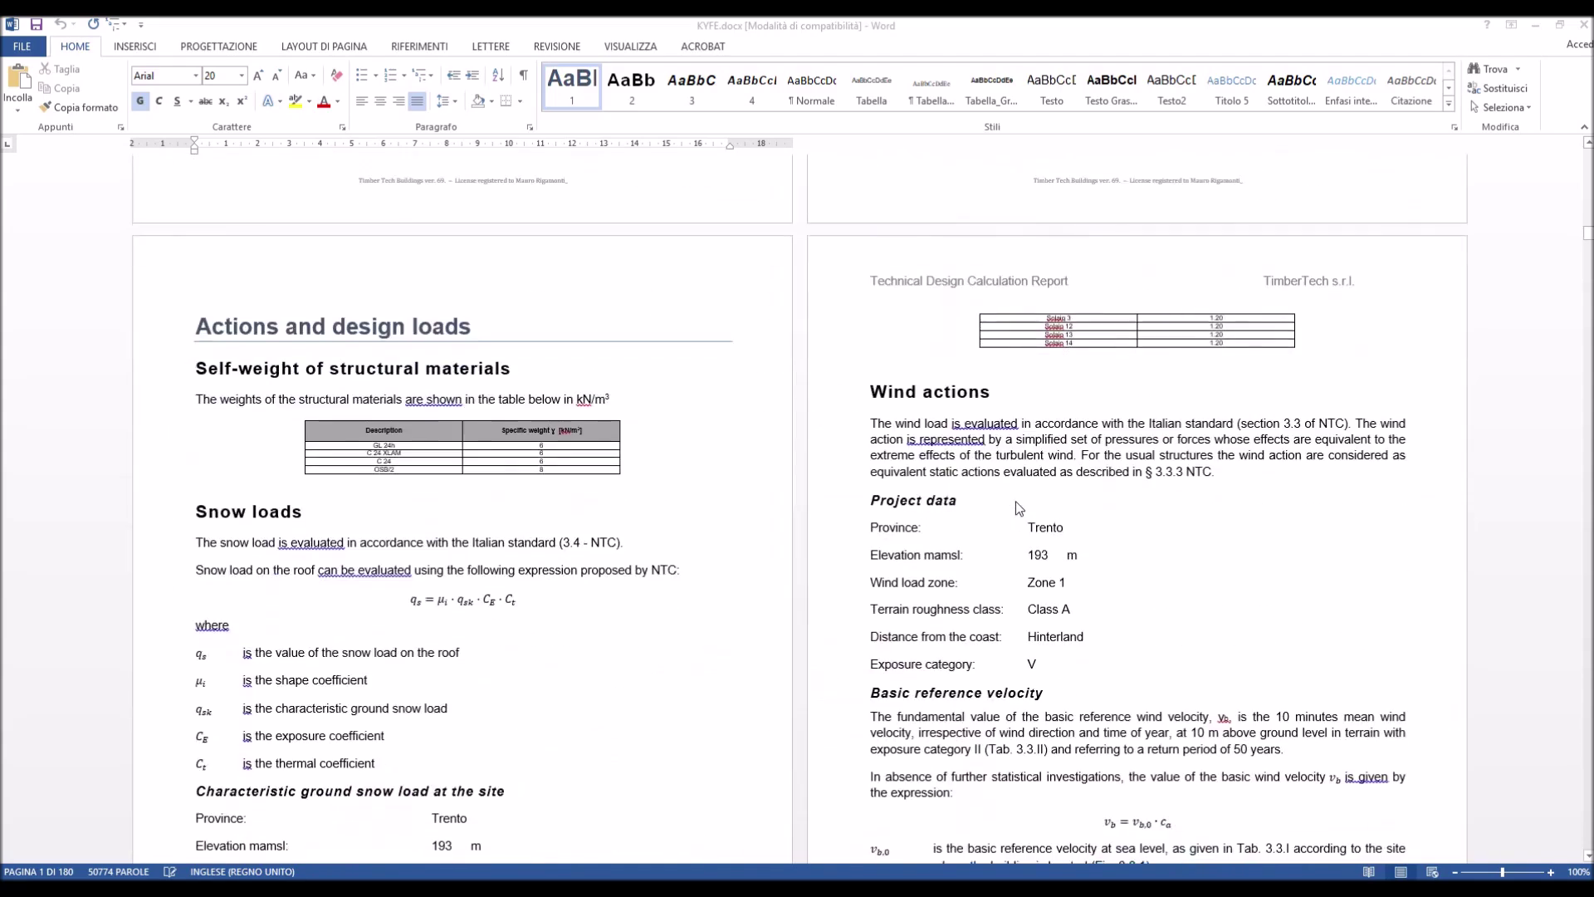
scroll(1019, 507, down, 15)
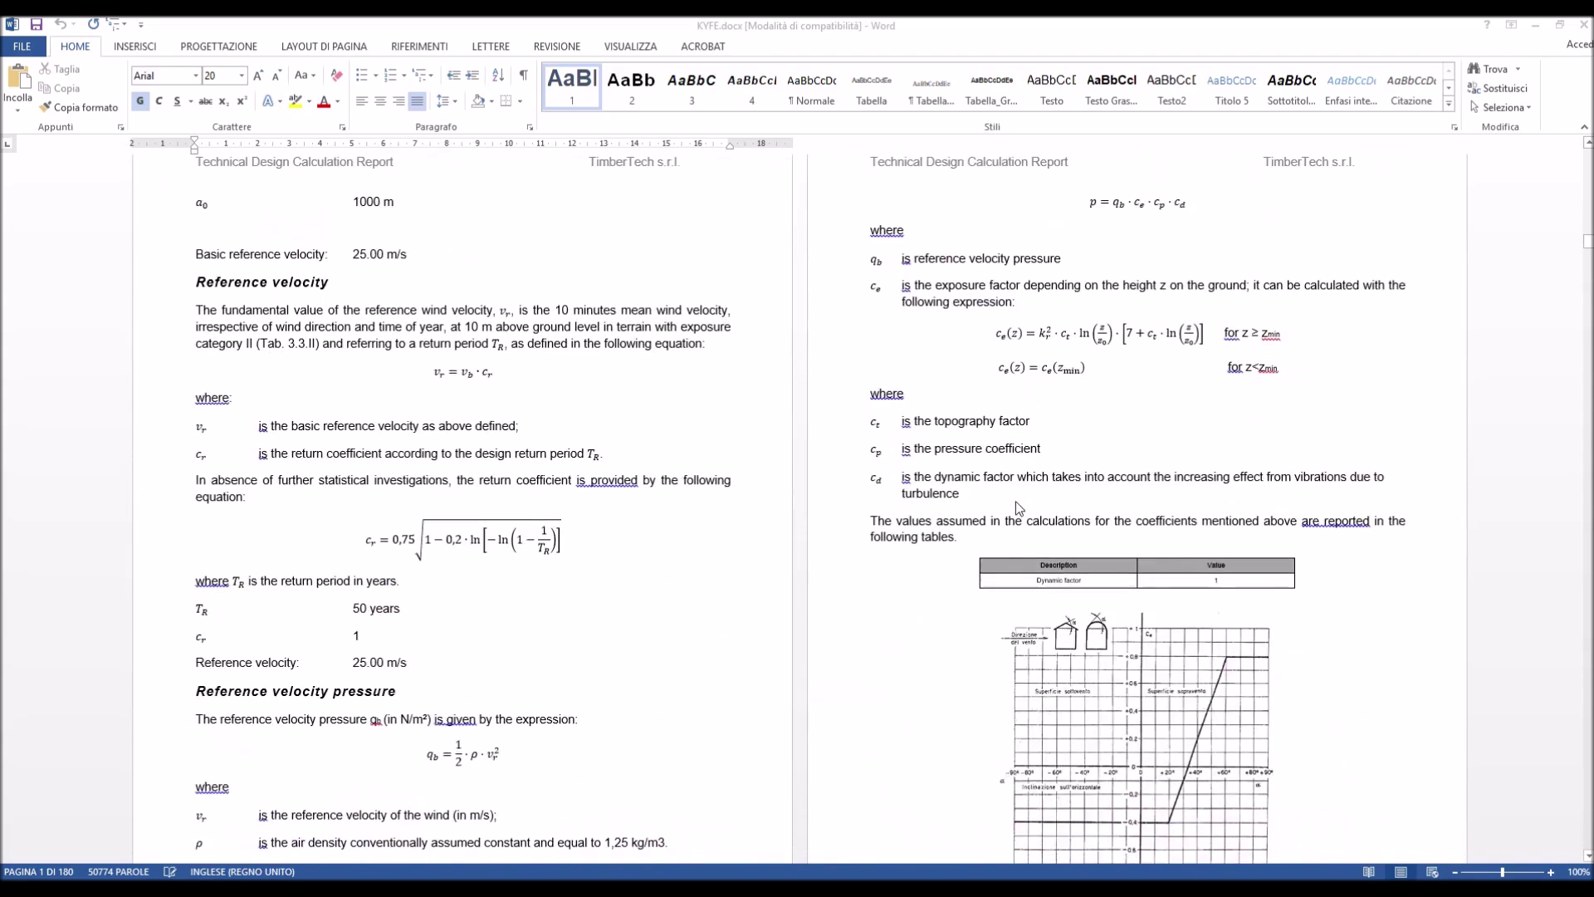
scroll(1017, 506, down, 15)
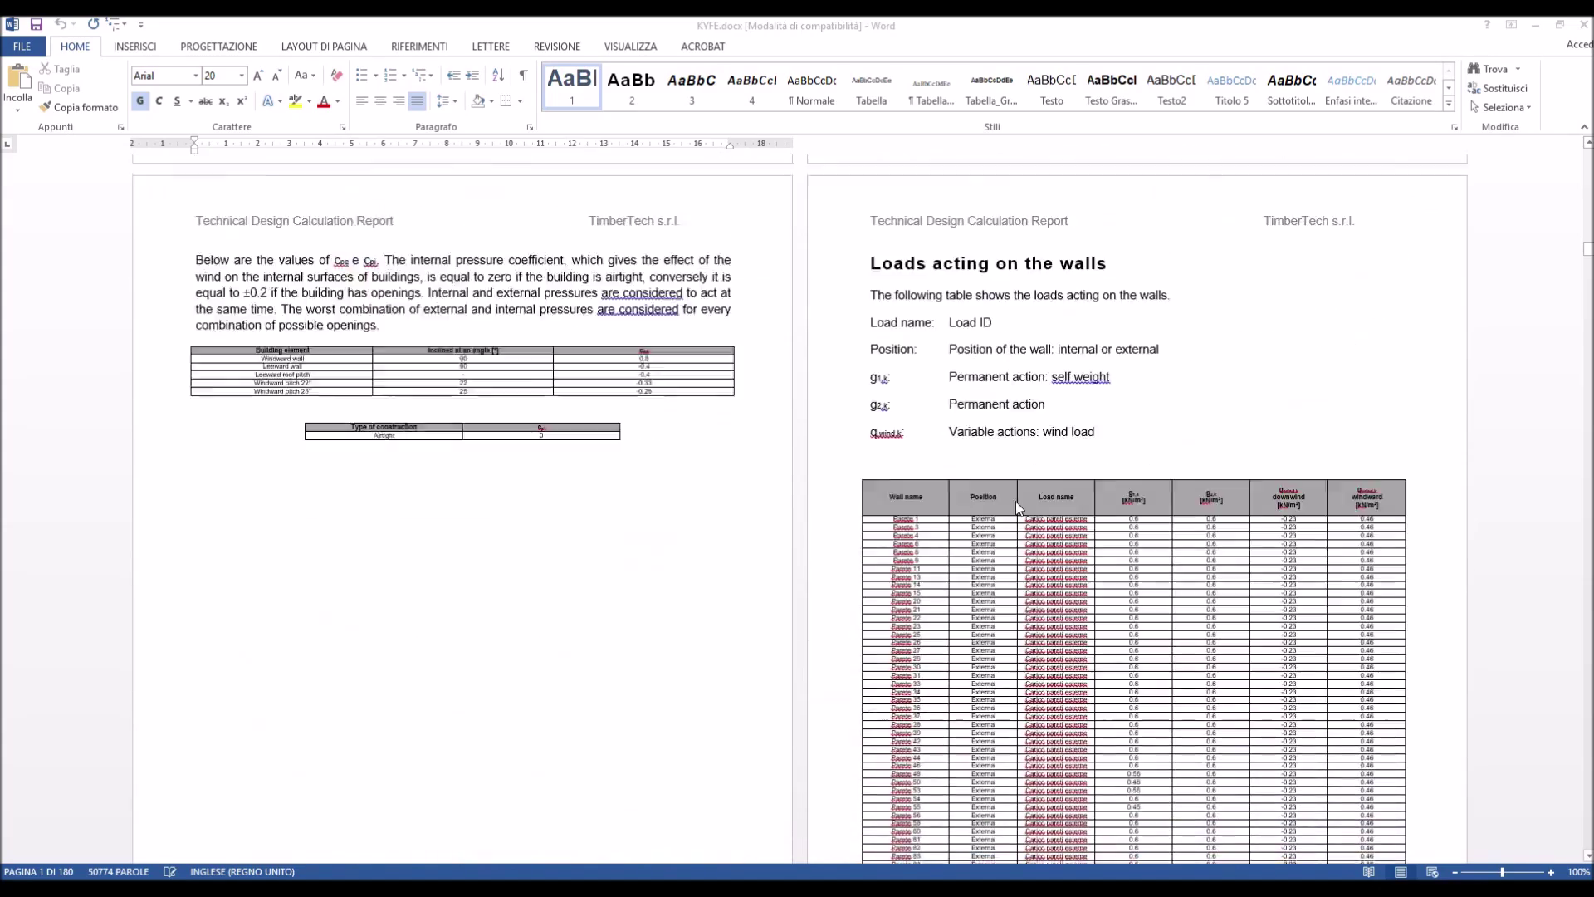
scroll(1019, 507, down, 15)
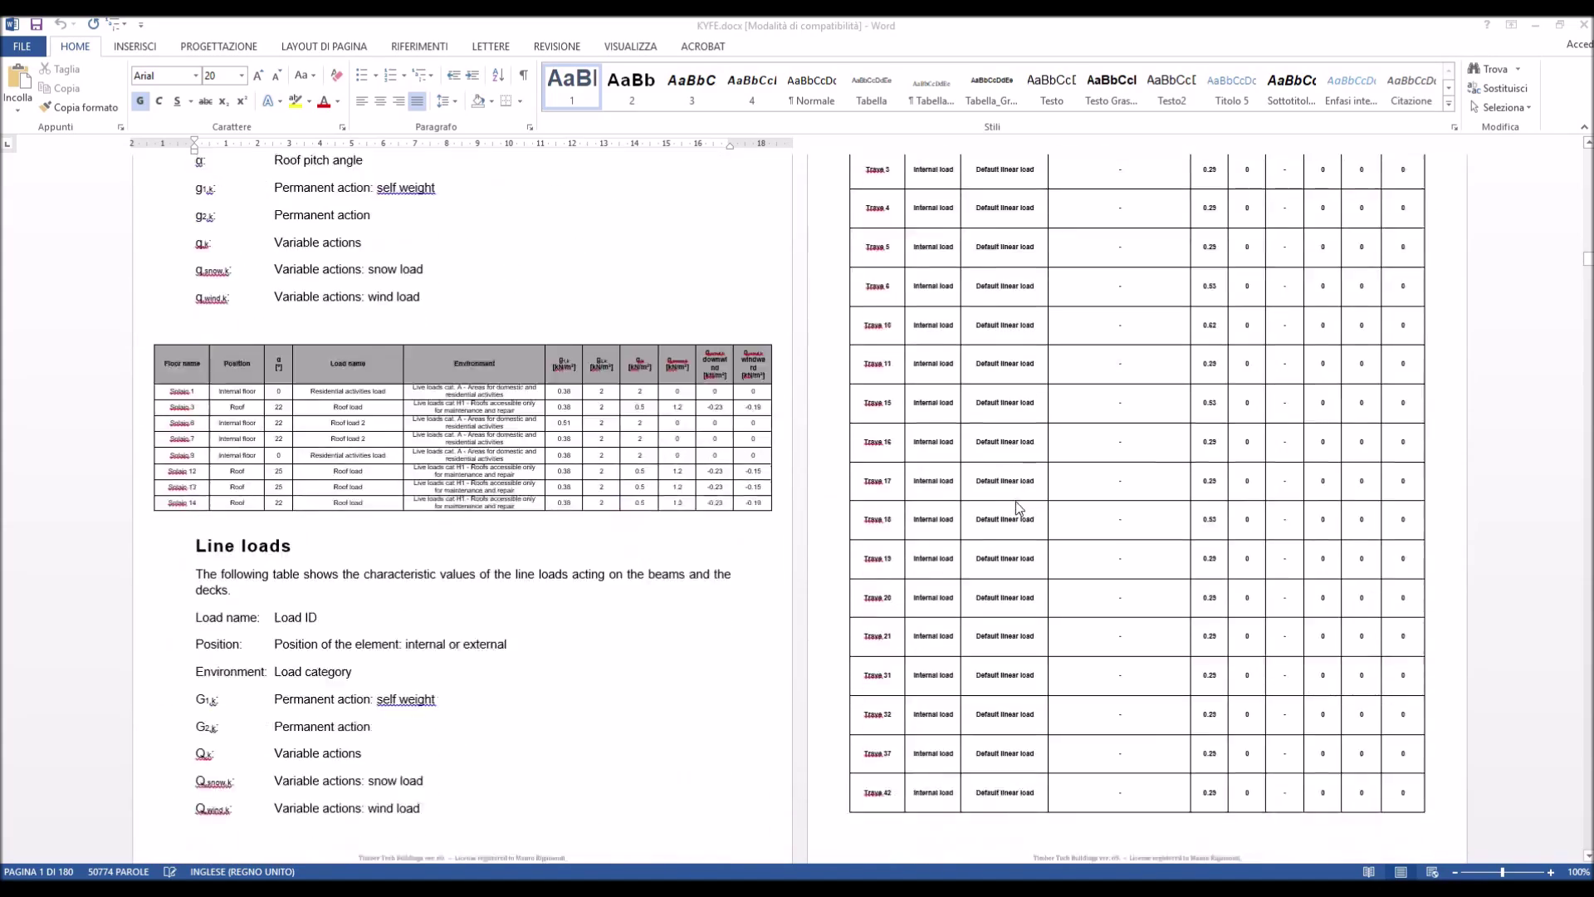
scroll(1018, 507, down, 15)
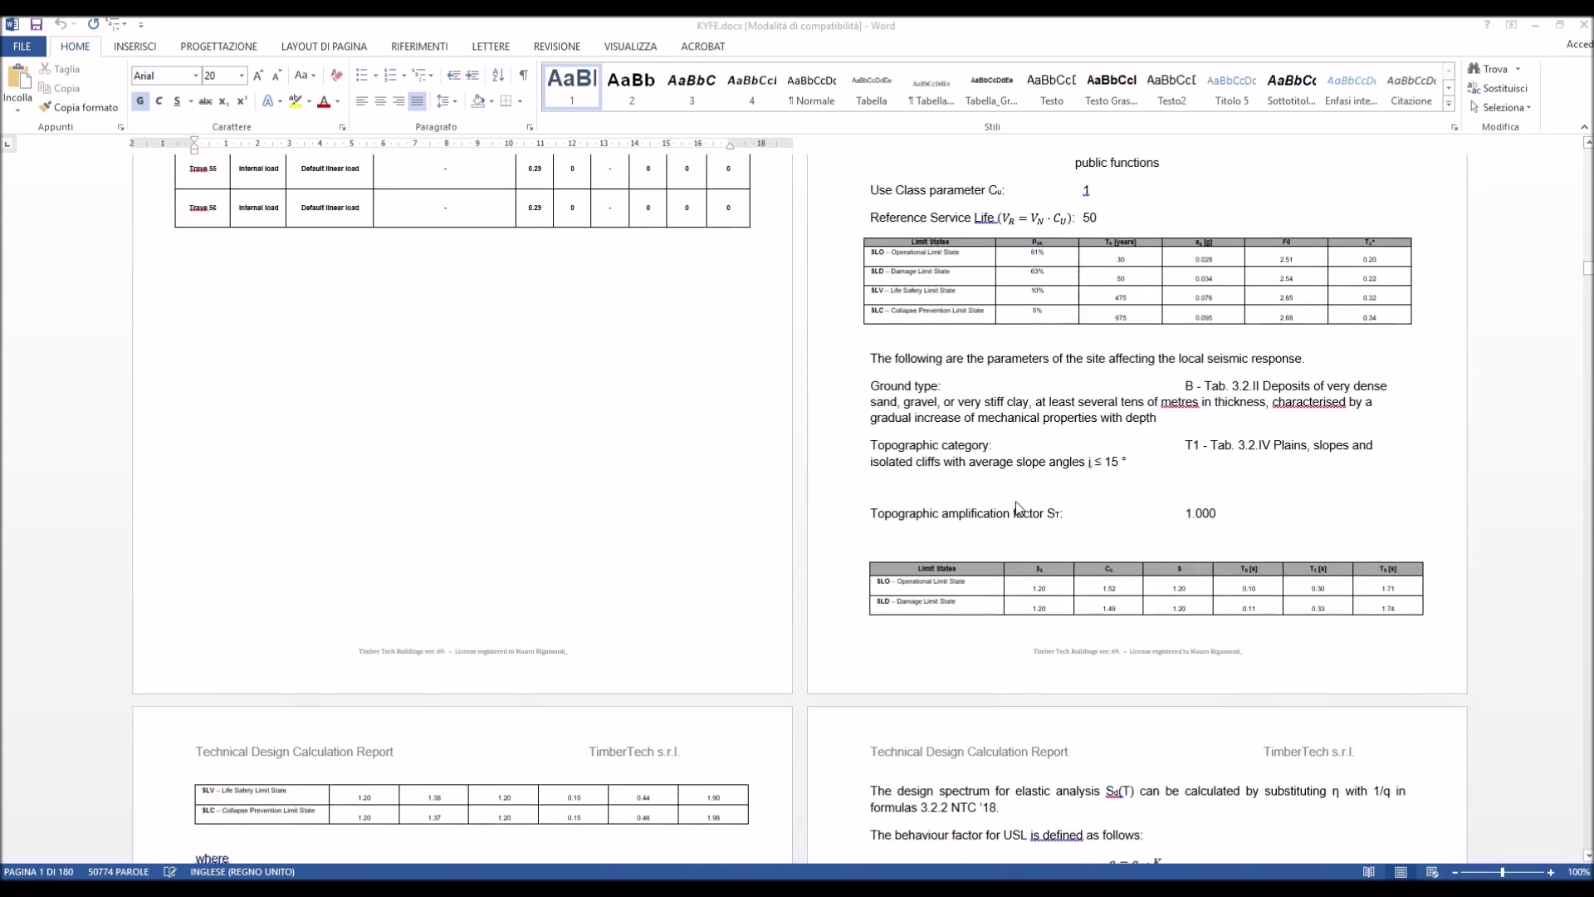
scroll(1015, 501, down, 10)
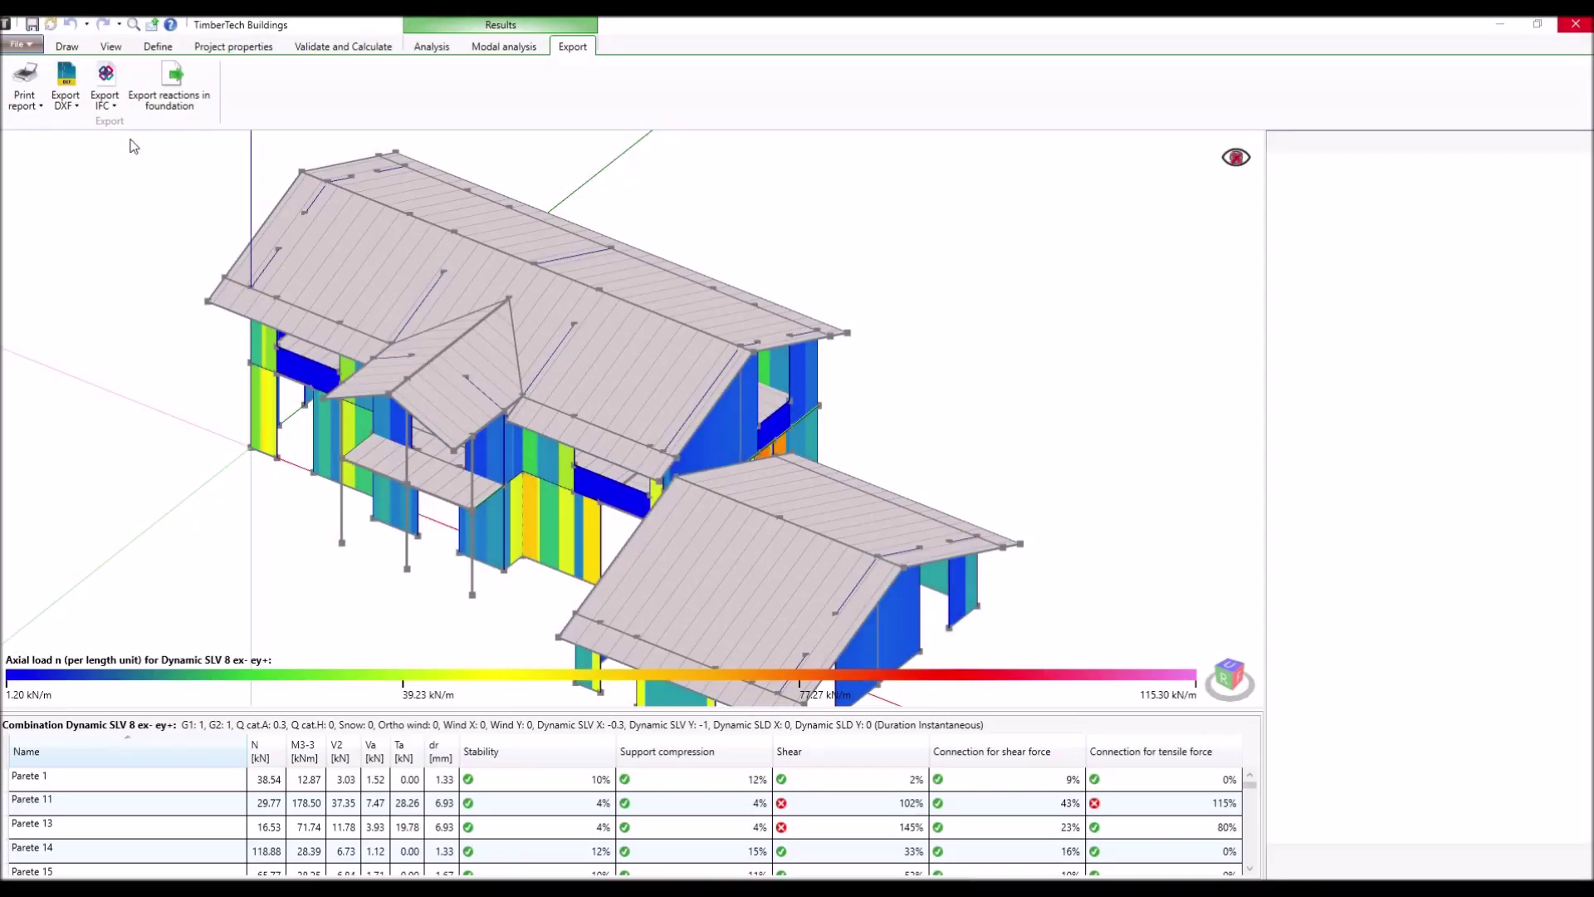
Export the structural drawings to DXF and examine the plan views of vertical structures and connections in ZWCAD.
click(70, 78)
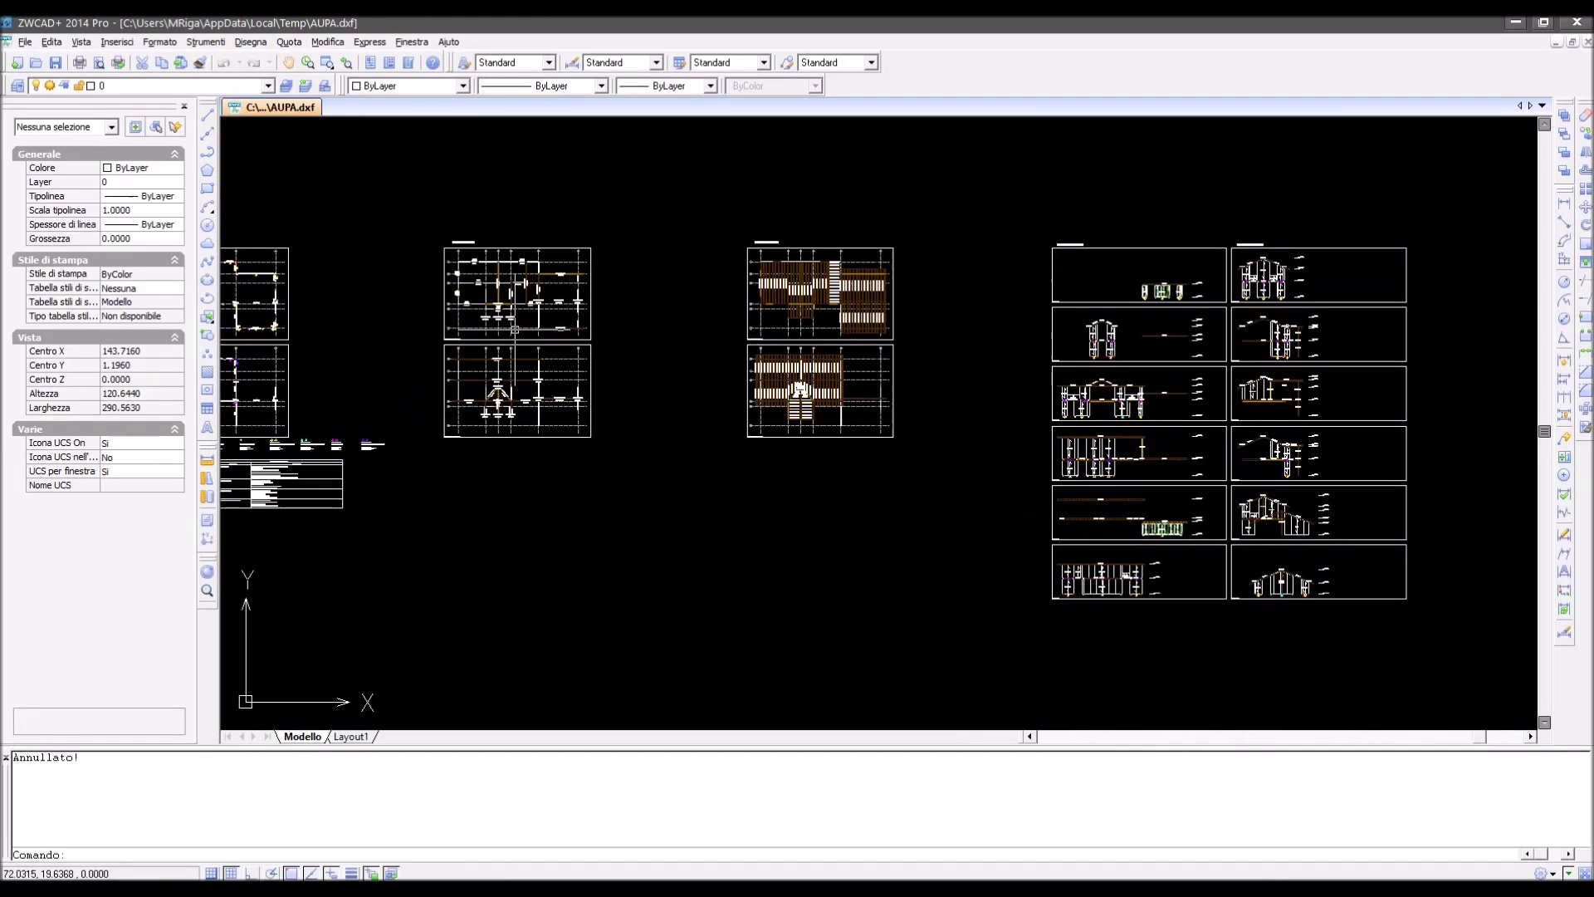
scroll(555, 329, up, 5)
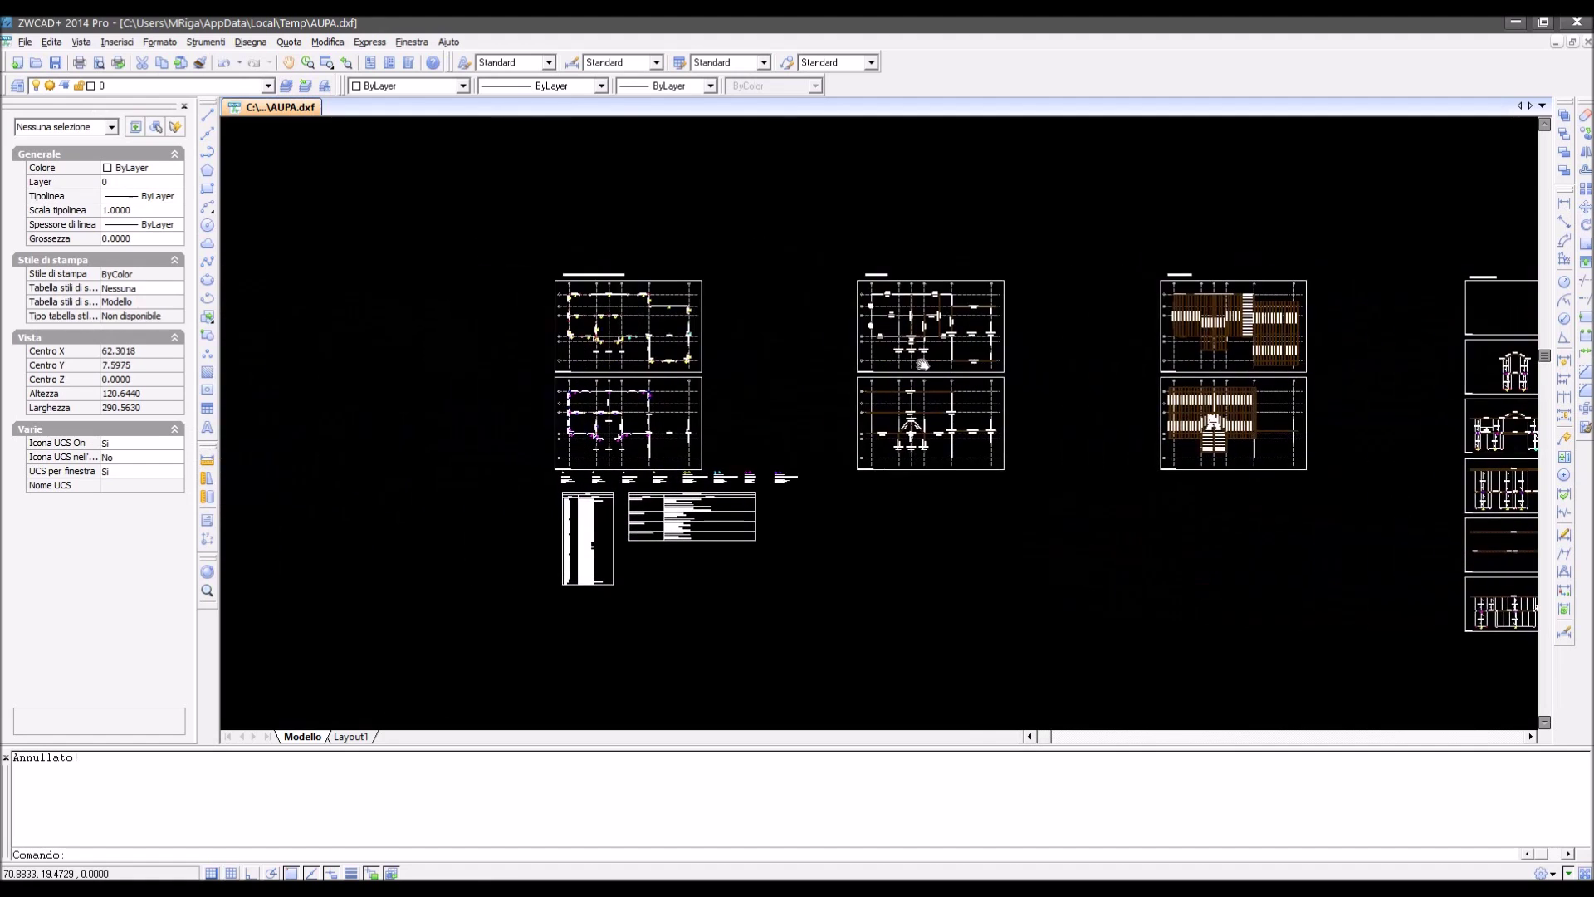
scroll(867, 270, up, 1)
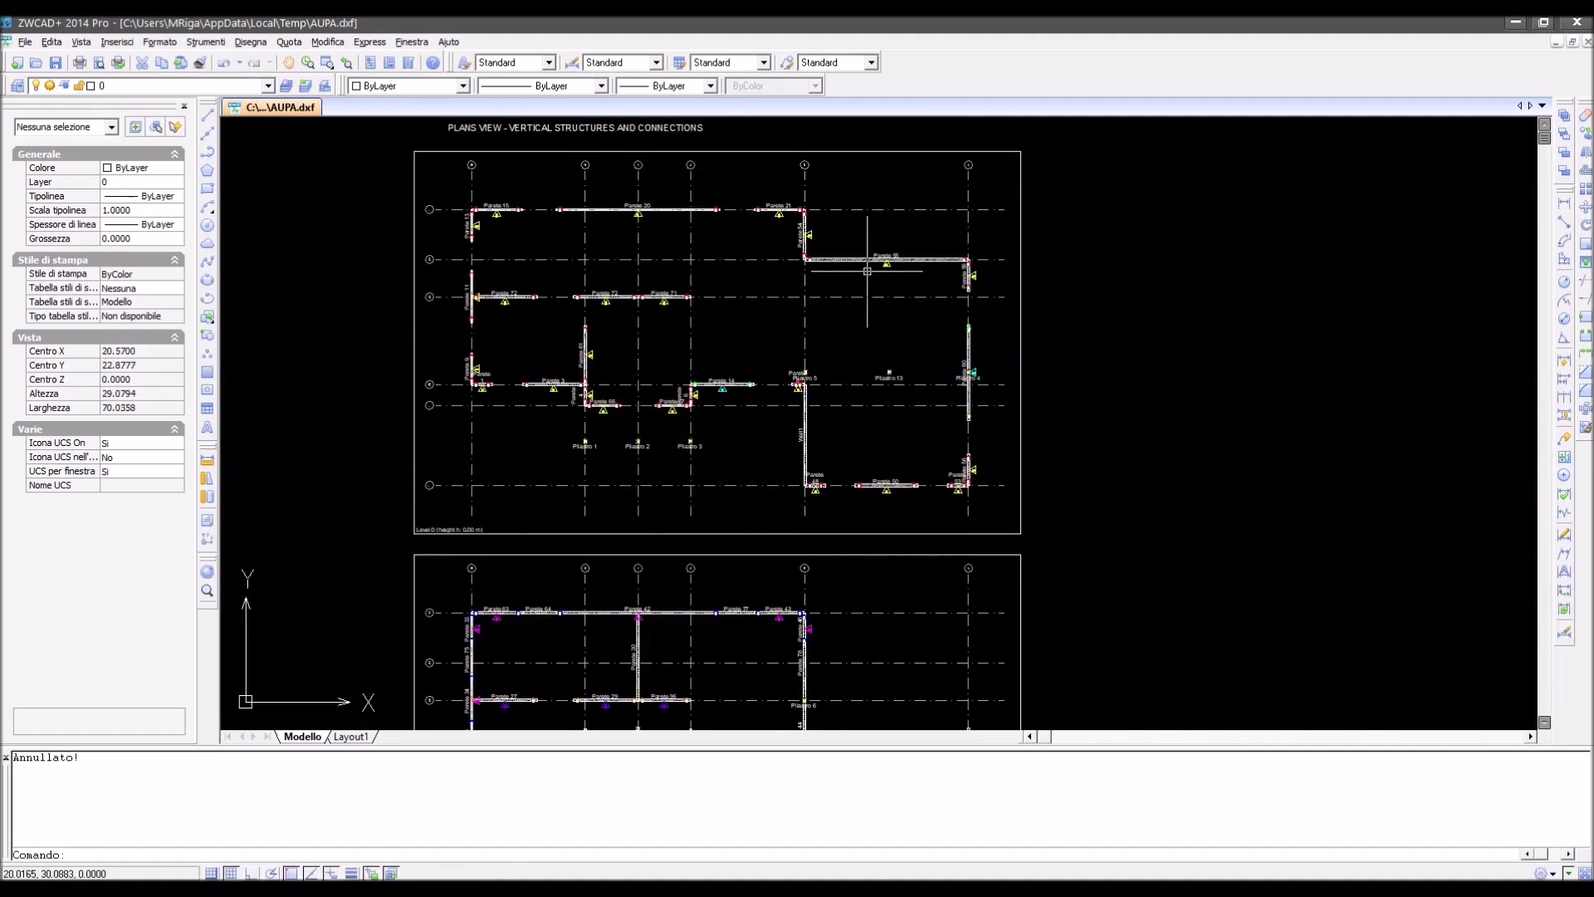
mouse_move(829, 313)
middle_down()
mouse_move(799, 395)
mouse_move(880, 392)
middle_up()
scroll(822, 365, up, 1)
middle_drag(860, 469, 854, 311)
middle_drag(816, 436, 781, 282)
scroll(812, 481, up, 1)
middle_drag(794, 498, 795, 213)
middle_drag(790, 564, 843, 281)
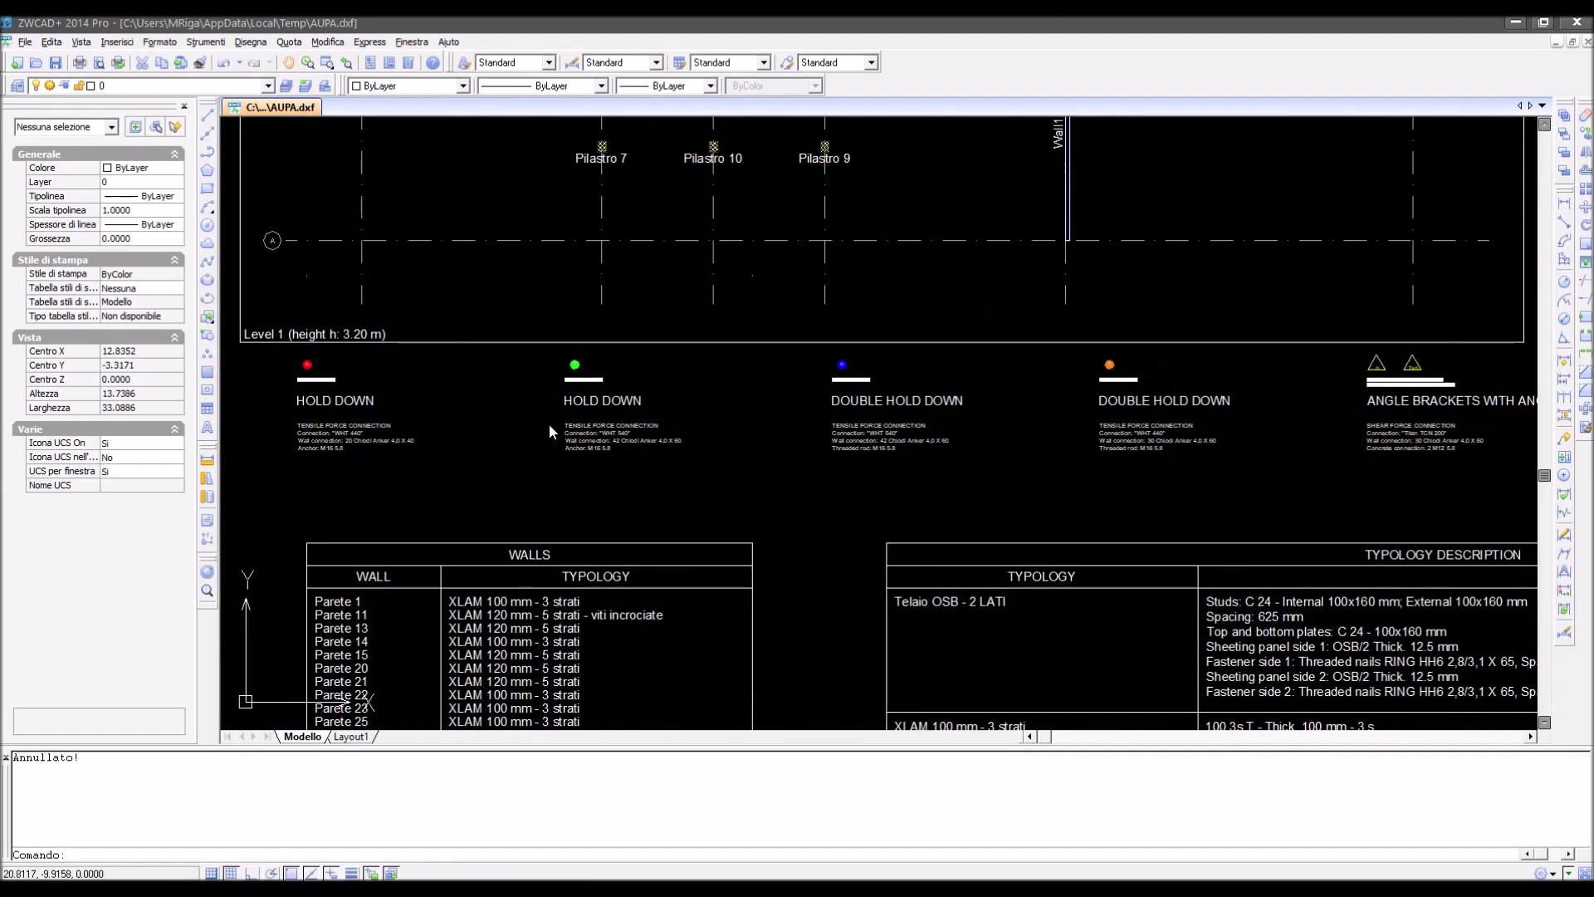
Examine the connection legend below the plans, covering the hold downs, double hold downs and angle brackets with anchors.
scroll(549, 424, up, 4)
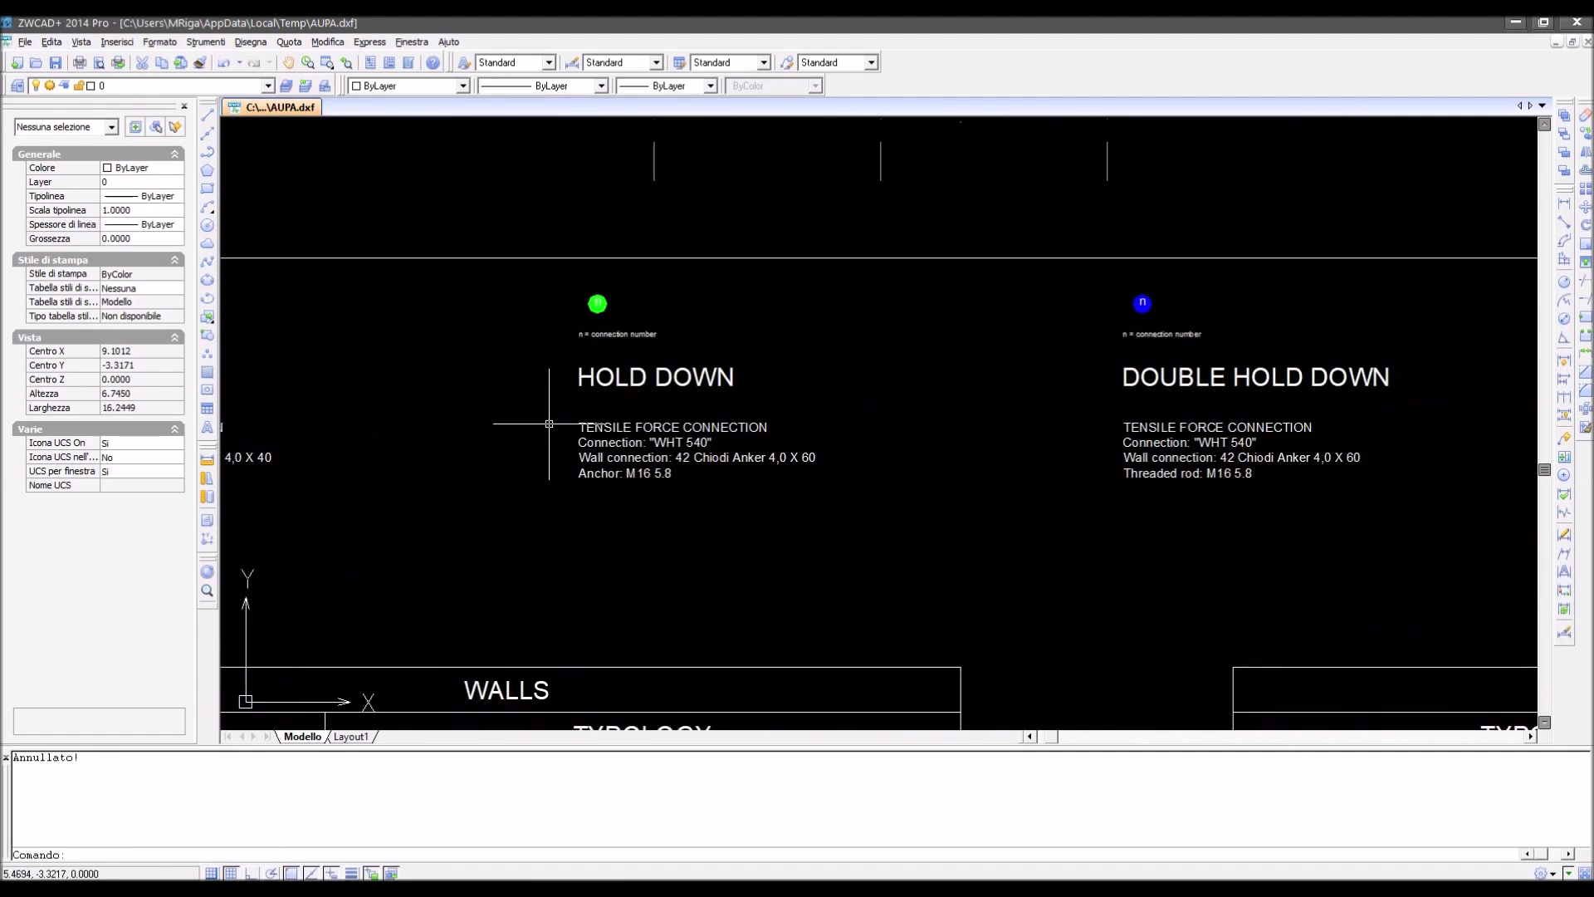
scroll(830, 371, up, 3)
scroll(830, 370, down, 2)
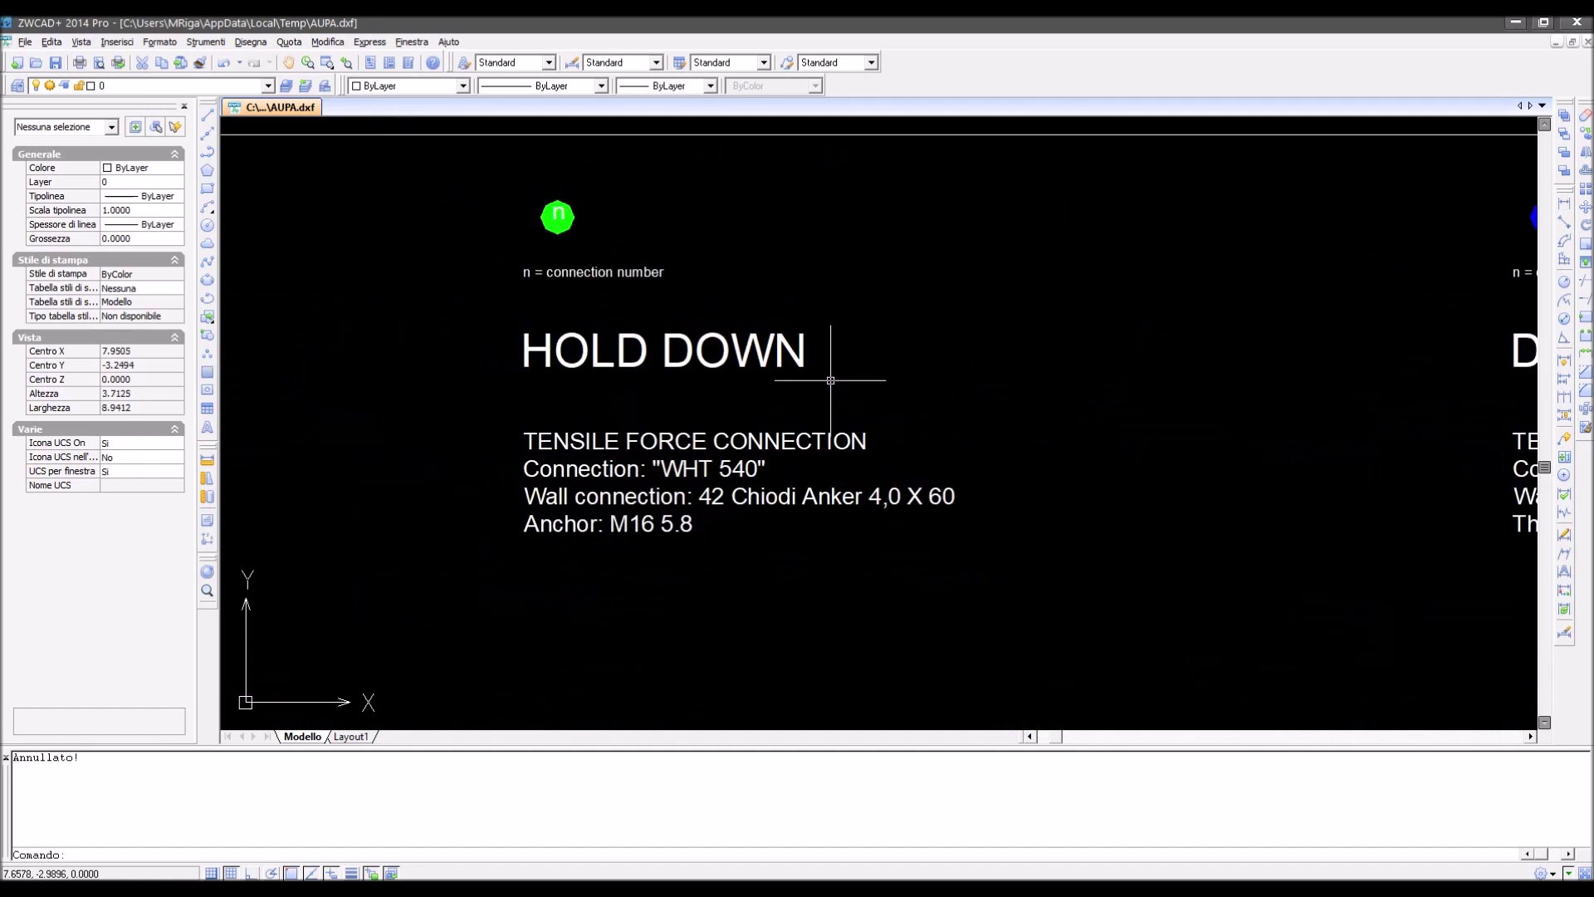
middle_drag(1196, 402, 249, 408)
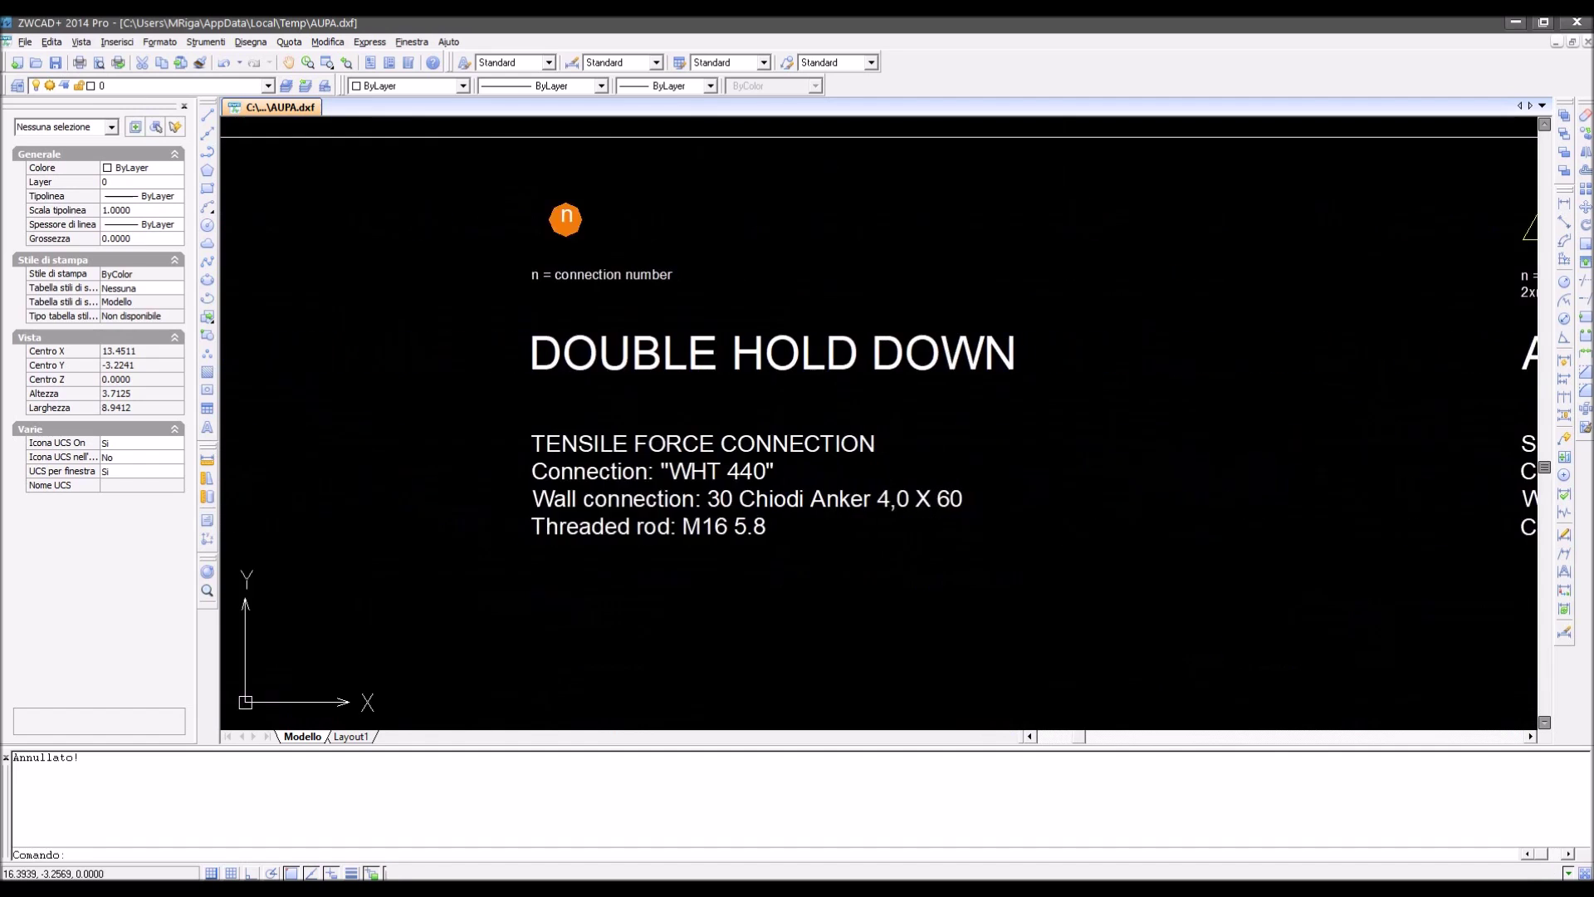
middle_drag(1013, 416, 199, 425)
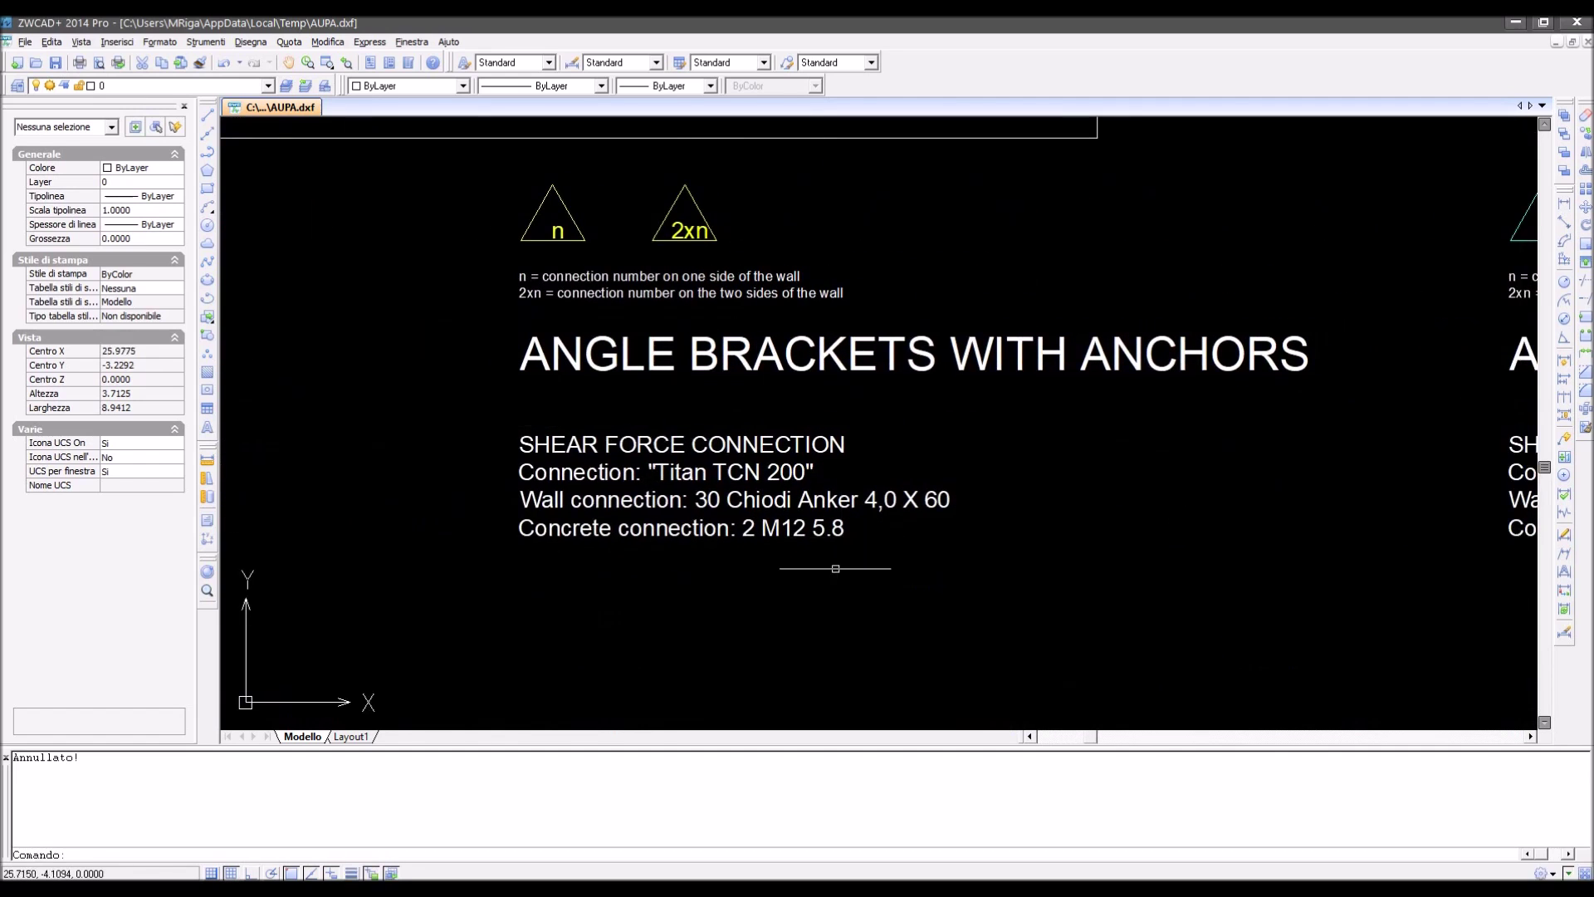
Examine the typology description table and the walls table in the DXF drawing.
mouse_move(825, 590)
middle_down()
mouse_move(858, 499)
mouse_move(986, 317)
middle_up()
scroll(805, 481, down, 2)
mouse_move(796, 563)
middle_down()
mouse_move(831, 482)
mouse_move(818, 247)
middle_up()
mouse_move(813, 494)
middle_down()
mouse_move(835, 443)
mouse_move(885, 405)
mouse_move(896, 419)
middle_up()
scroll(896, 423, down, 1)
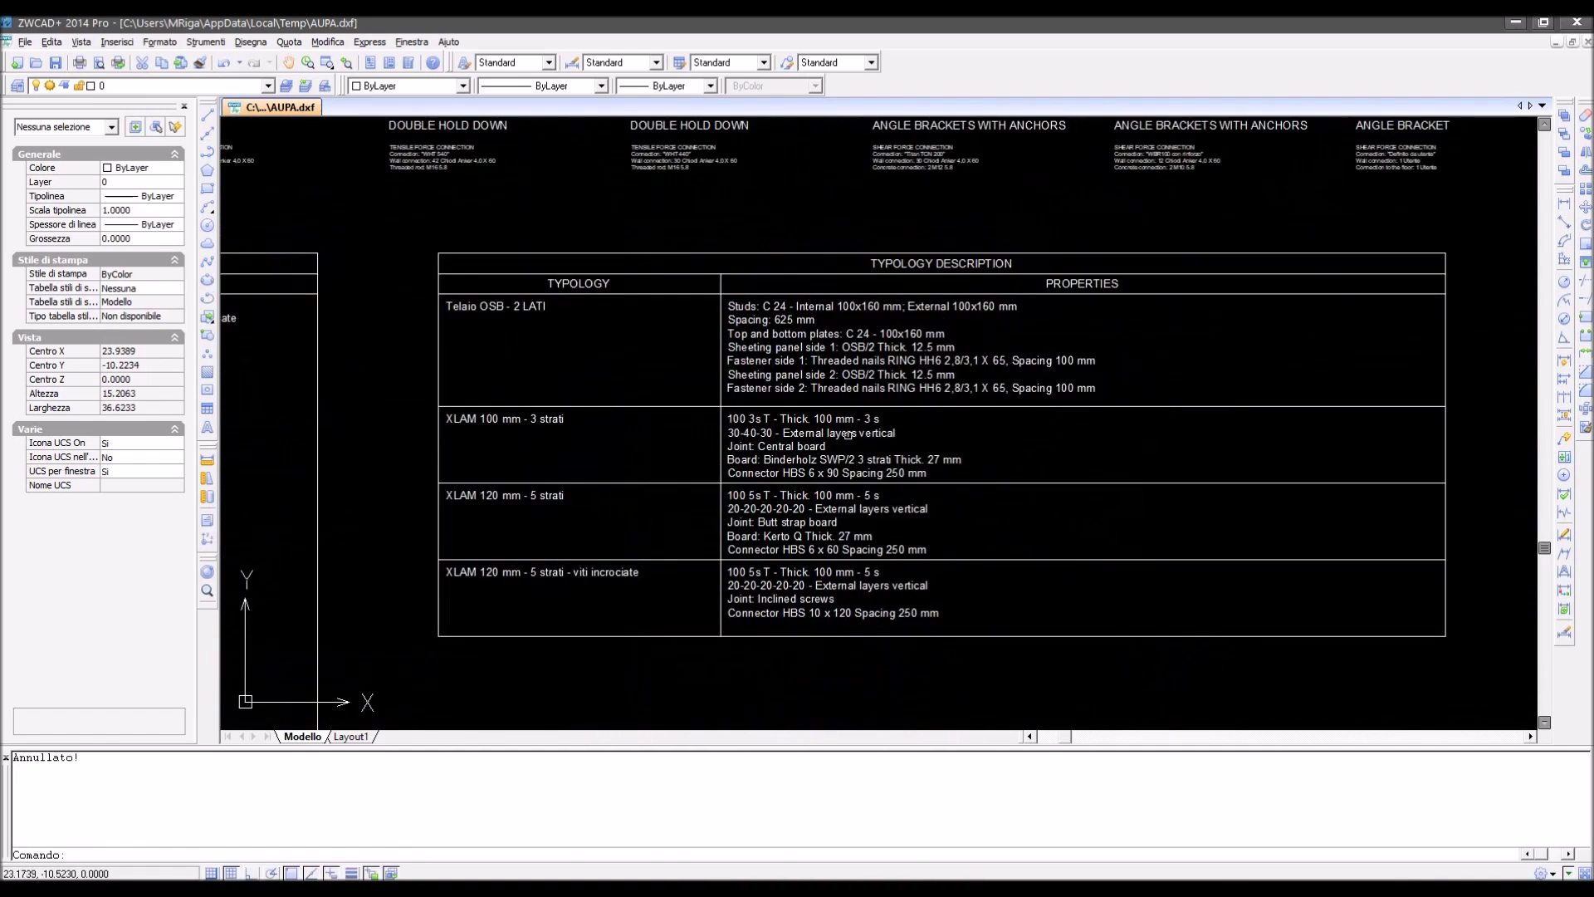
middle_drag(689, 513, 1101, 488)
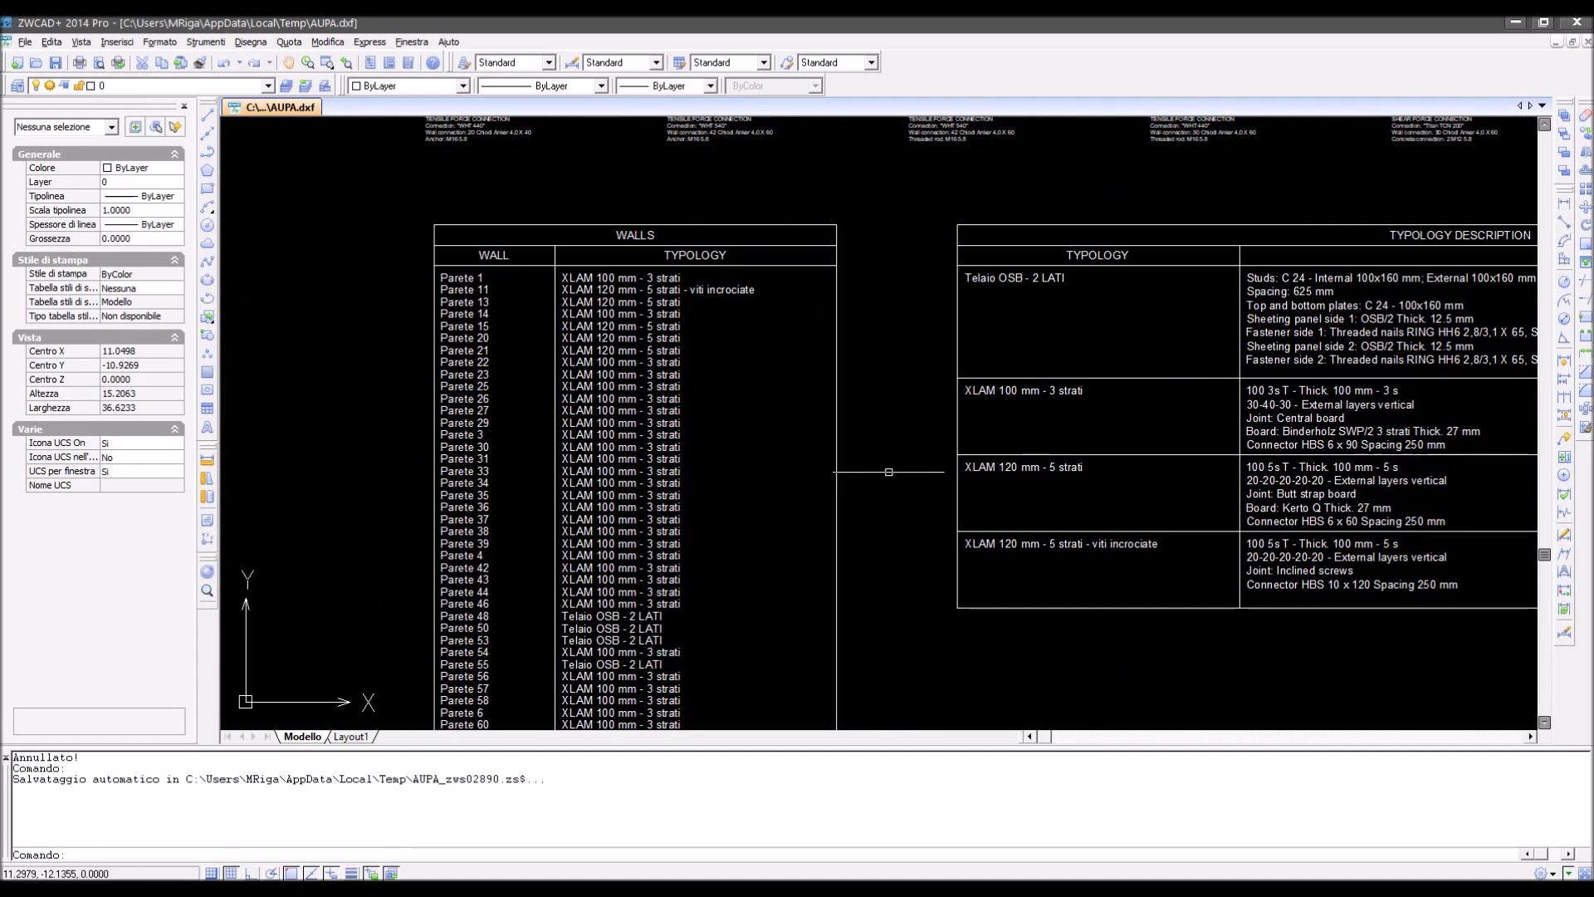
Examine the beam and column plans of Level 1 and Level 0, including the element names and GL24h sections.
middle_drag(1174, 416, 522, 623)
middle_drag(1329, 288, 579, 577)
middle_drag(1303, 321, 490, 456)
middle_drag(1265, 296, 935, 430)
scroll(934, 428, down, 2)
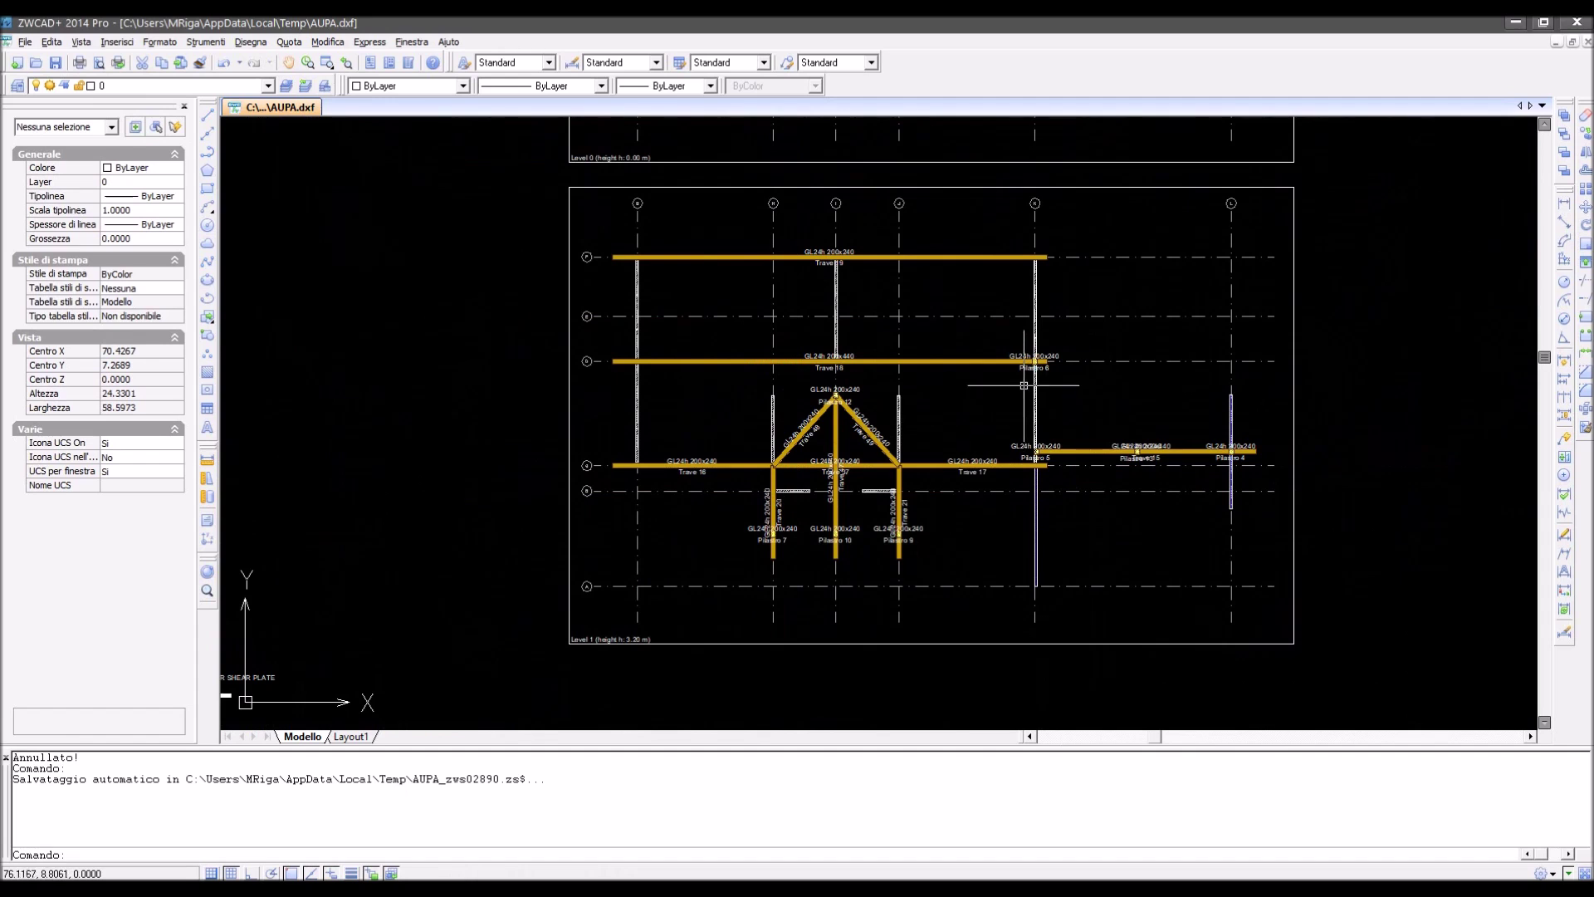
middle_drag(952, 365, 927, 666)
middle_drag(898, 330, 877, 491)
scroll(890, 359, up, 2)
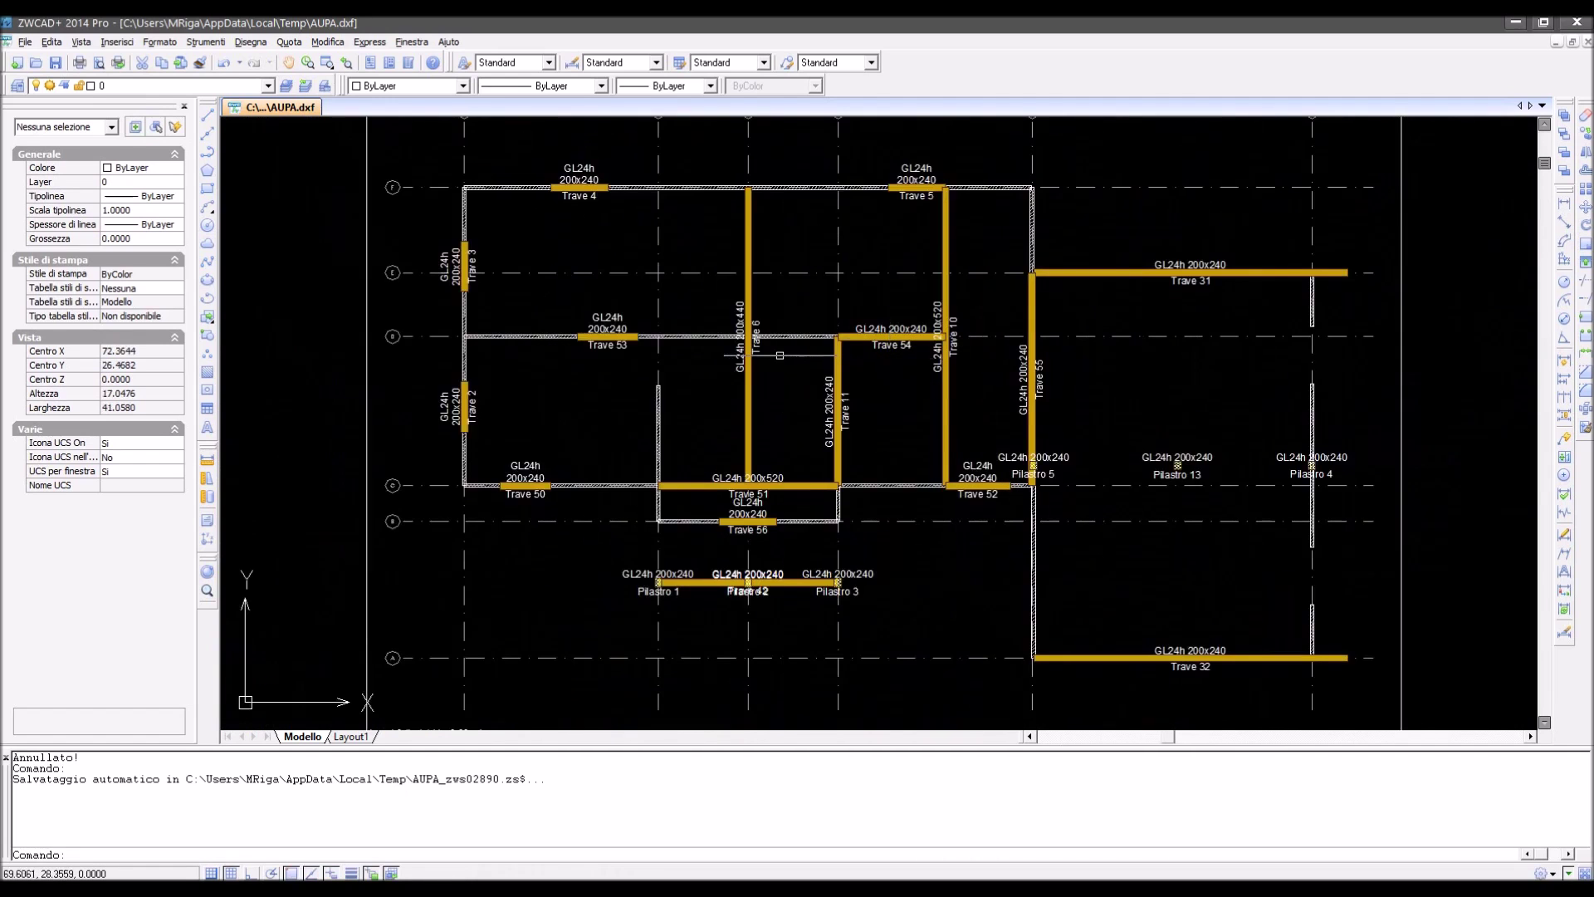
Examine the floor joist plans and the wall elevation drawings in the DXF file.
middle_drag(1030, 371, 282, 375)
middle_drag(1165, 367, 558, 384)
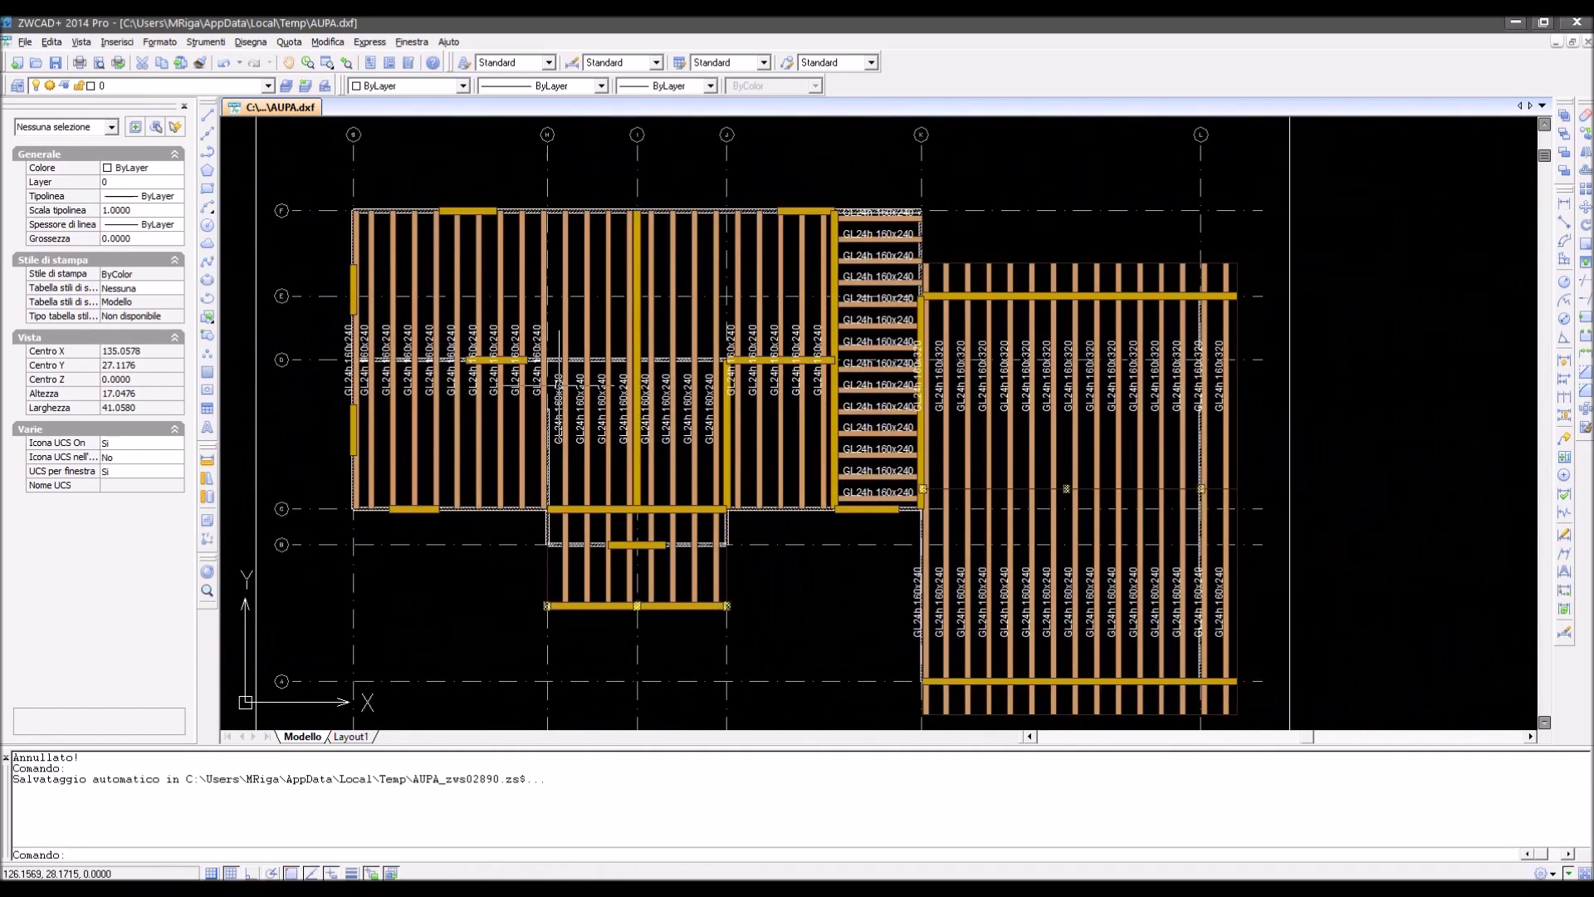
middle_drag(1348, 384, 359, 394)
middle_drag(1363, 370, 340, 394)
mouse_move(1270, 437)
middle_down()
mouse_move(1238, 438)
mouse_move(1106, 131)
middle_up()
middle_drag(1079, 491, 1097, 164)
middle_drag(960, 466, 1030, 398)
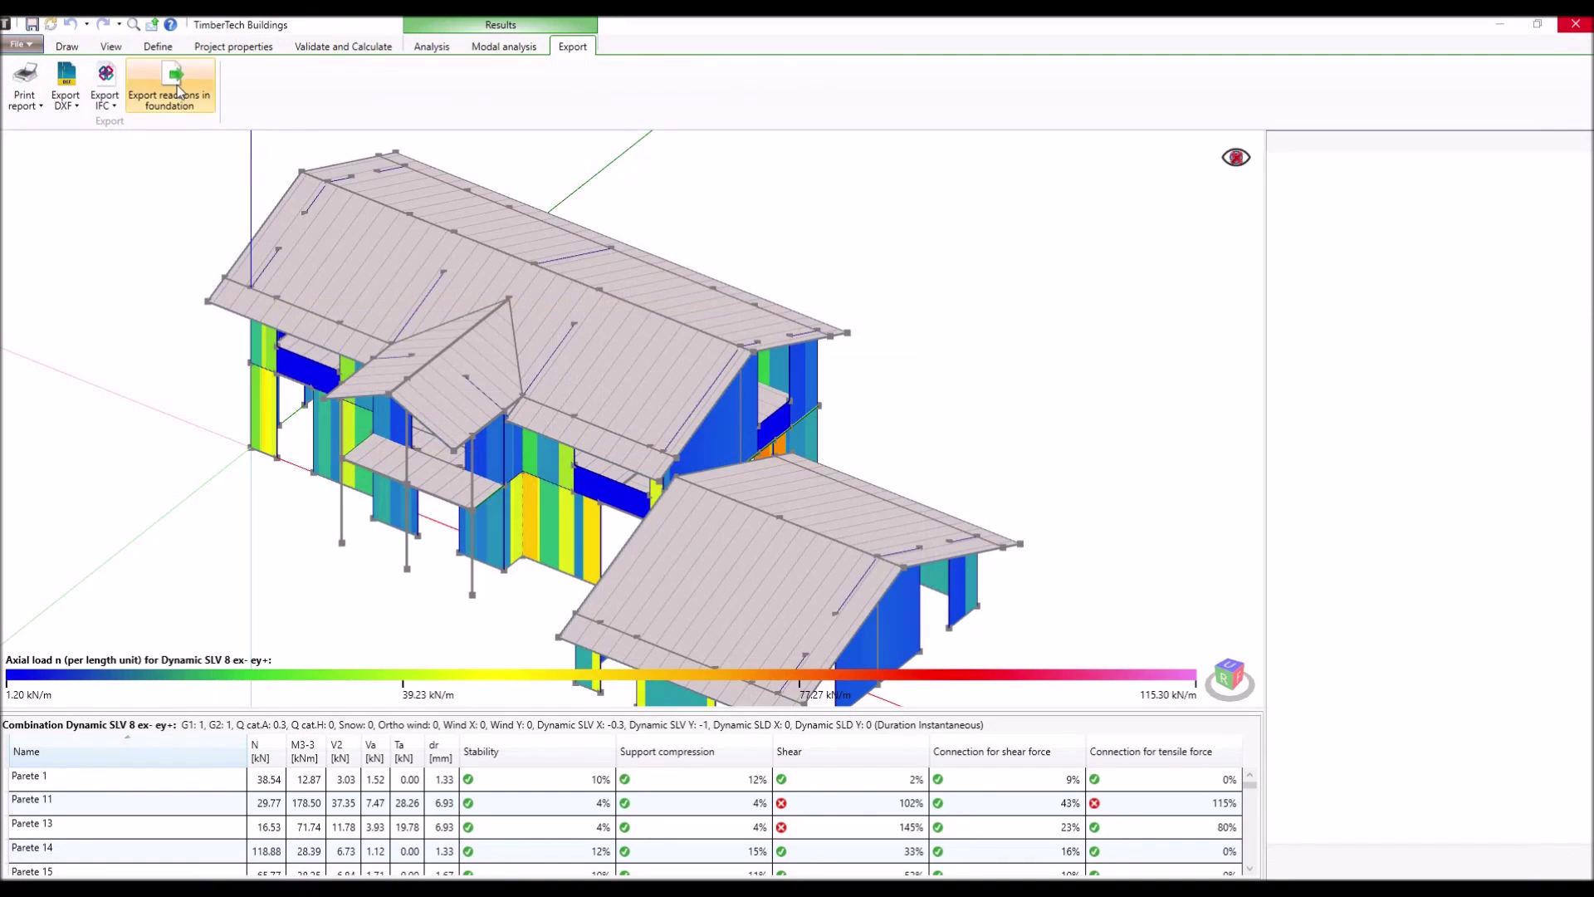
Export the foundation loads as distributed reactions with 25 cm node spacing to the folder C:\DISCO STORAGE\Download Temp\1\1, including all combinations.
click(175, 83)
drag(343, 212, 616, 152)
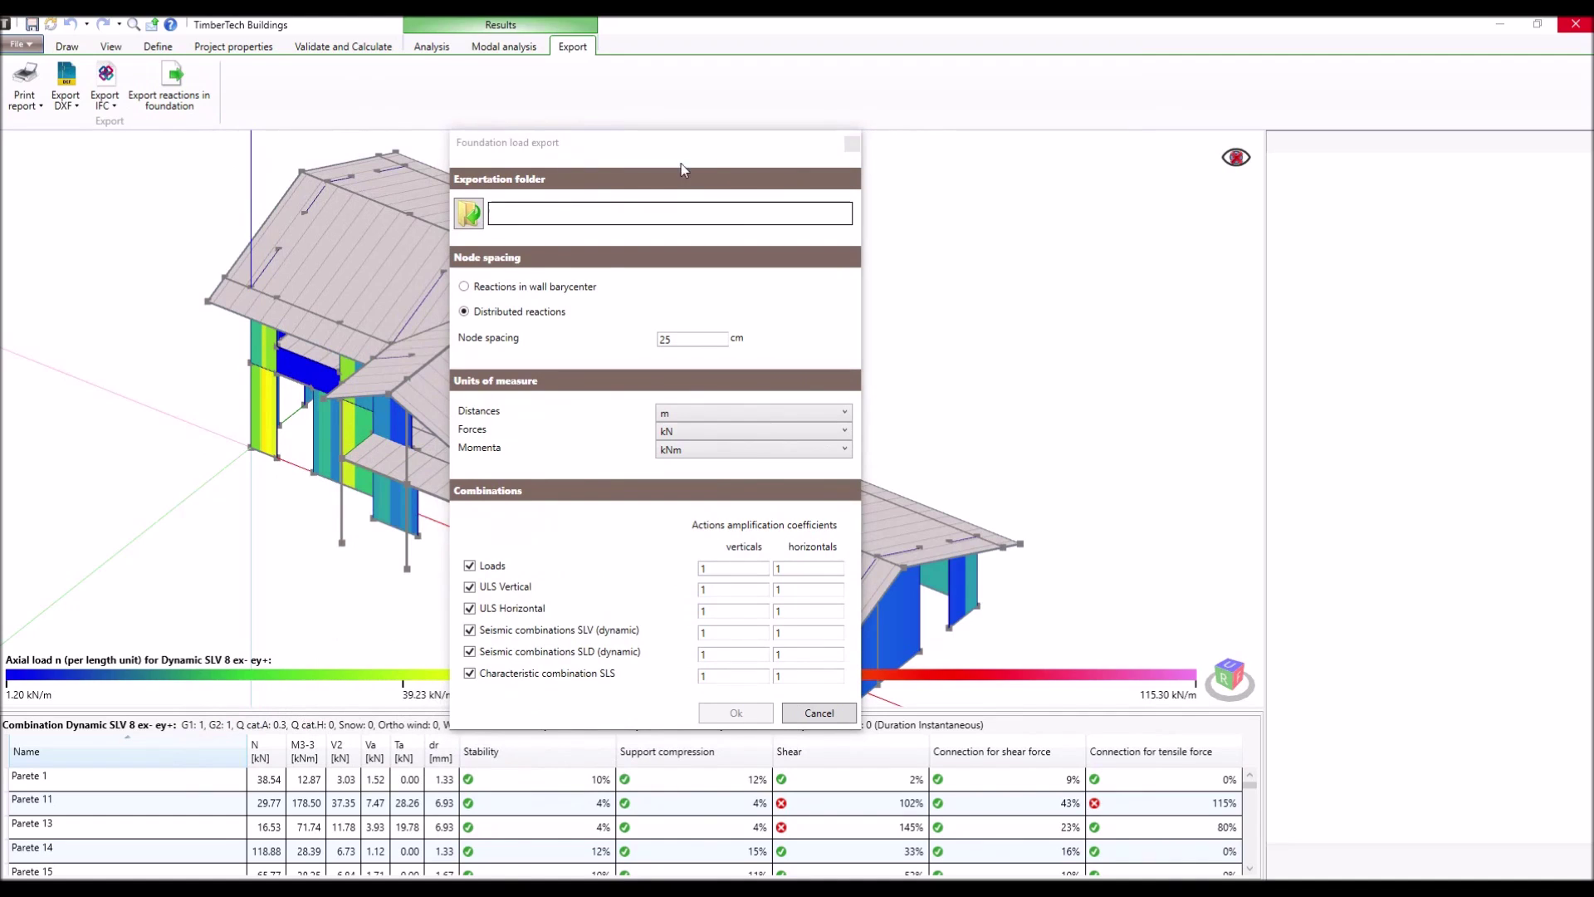
click(559, 291)
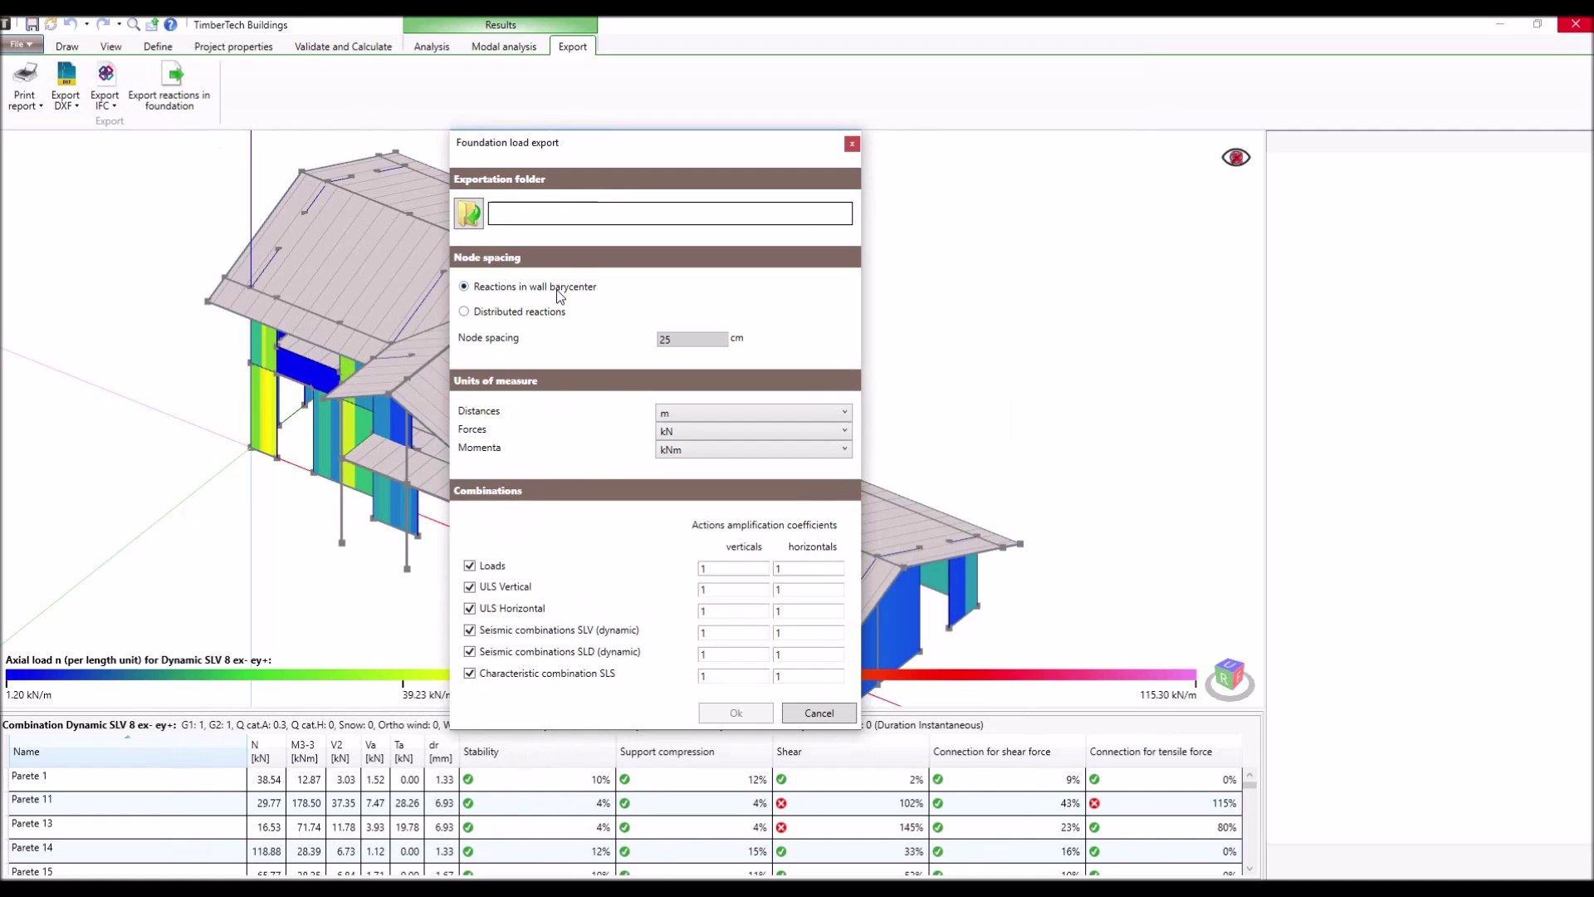
click(548, 315)
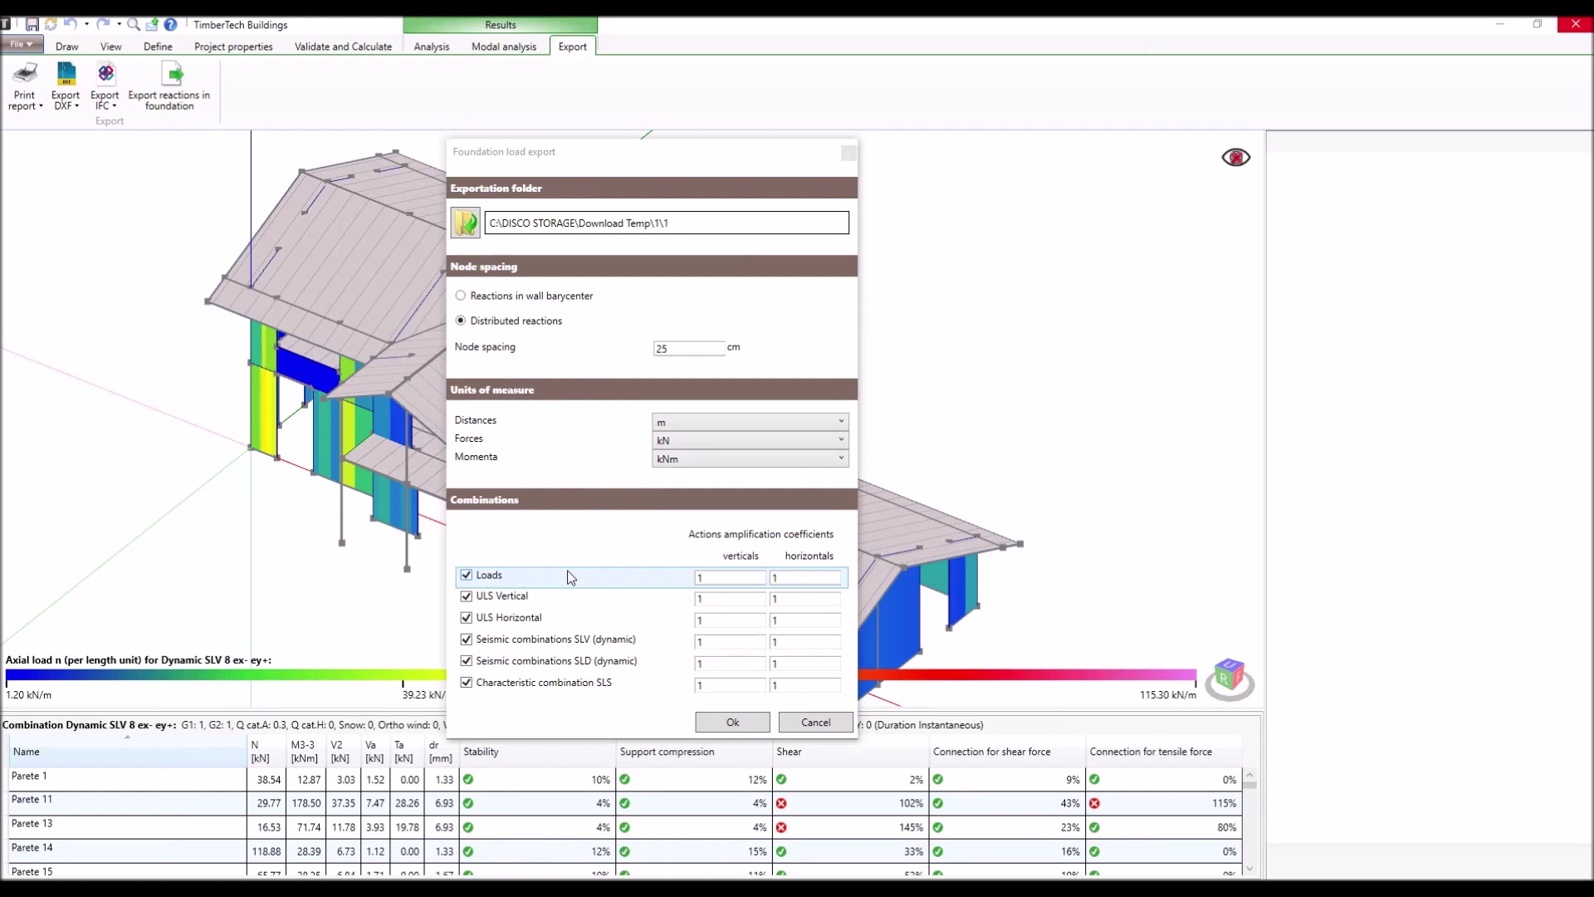
click(734, 725)
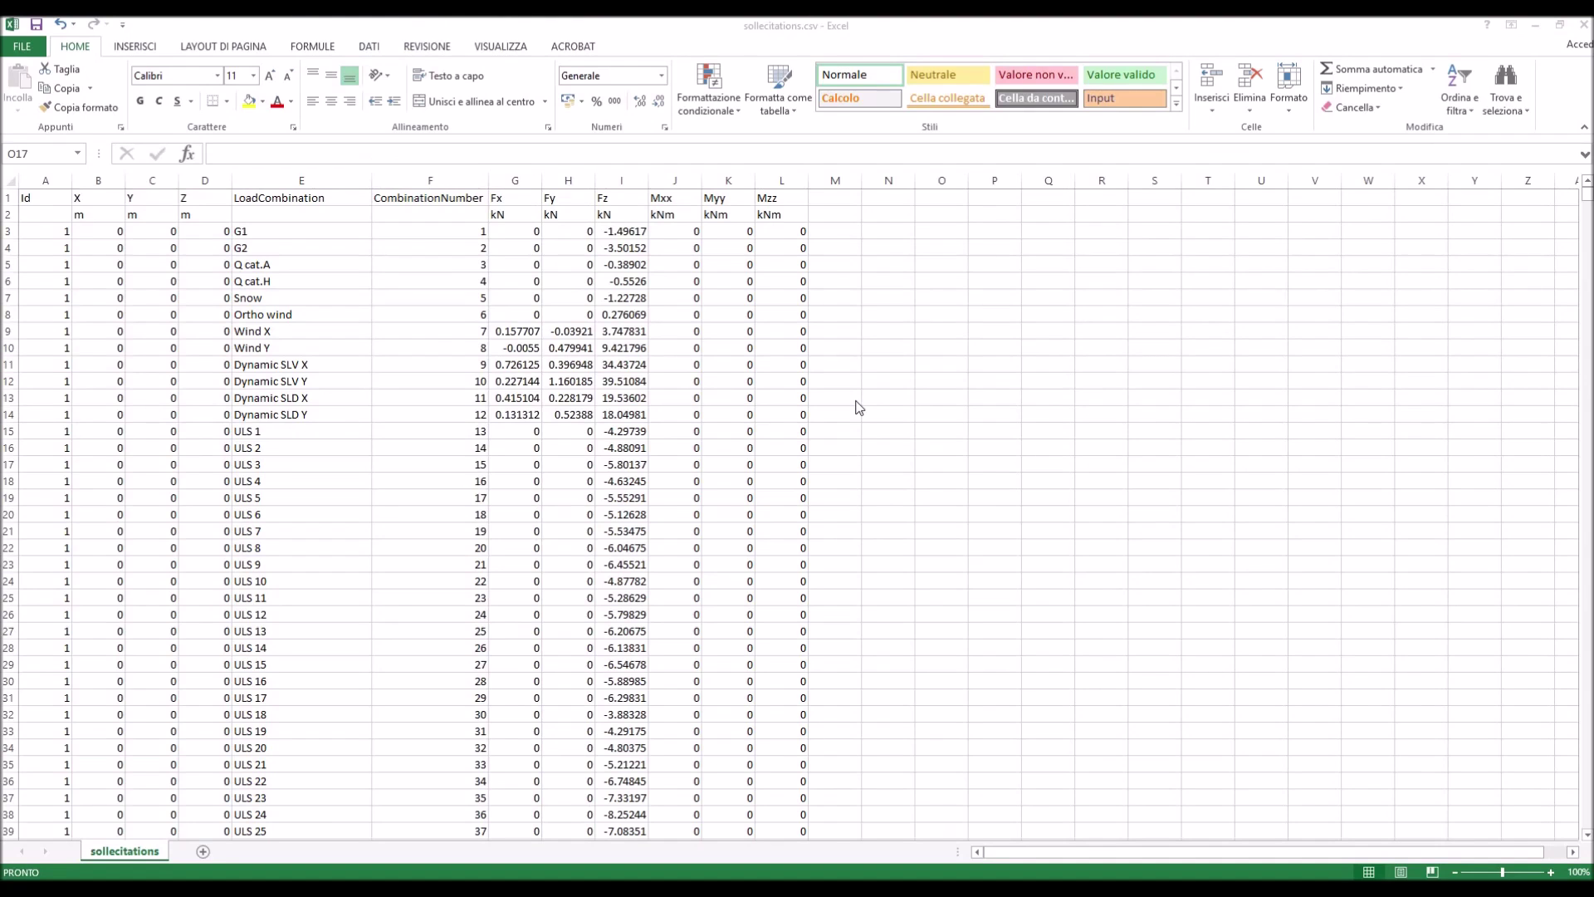
Review the exported foundation reactions in sollecitations.csv in Excel, from the ULS combinations through the dynamic SLV and SLD ones.
scroll(855, 400, down, 10)
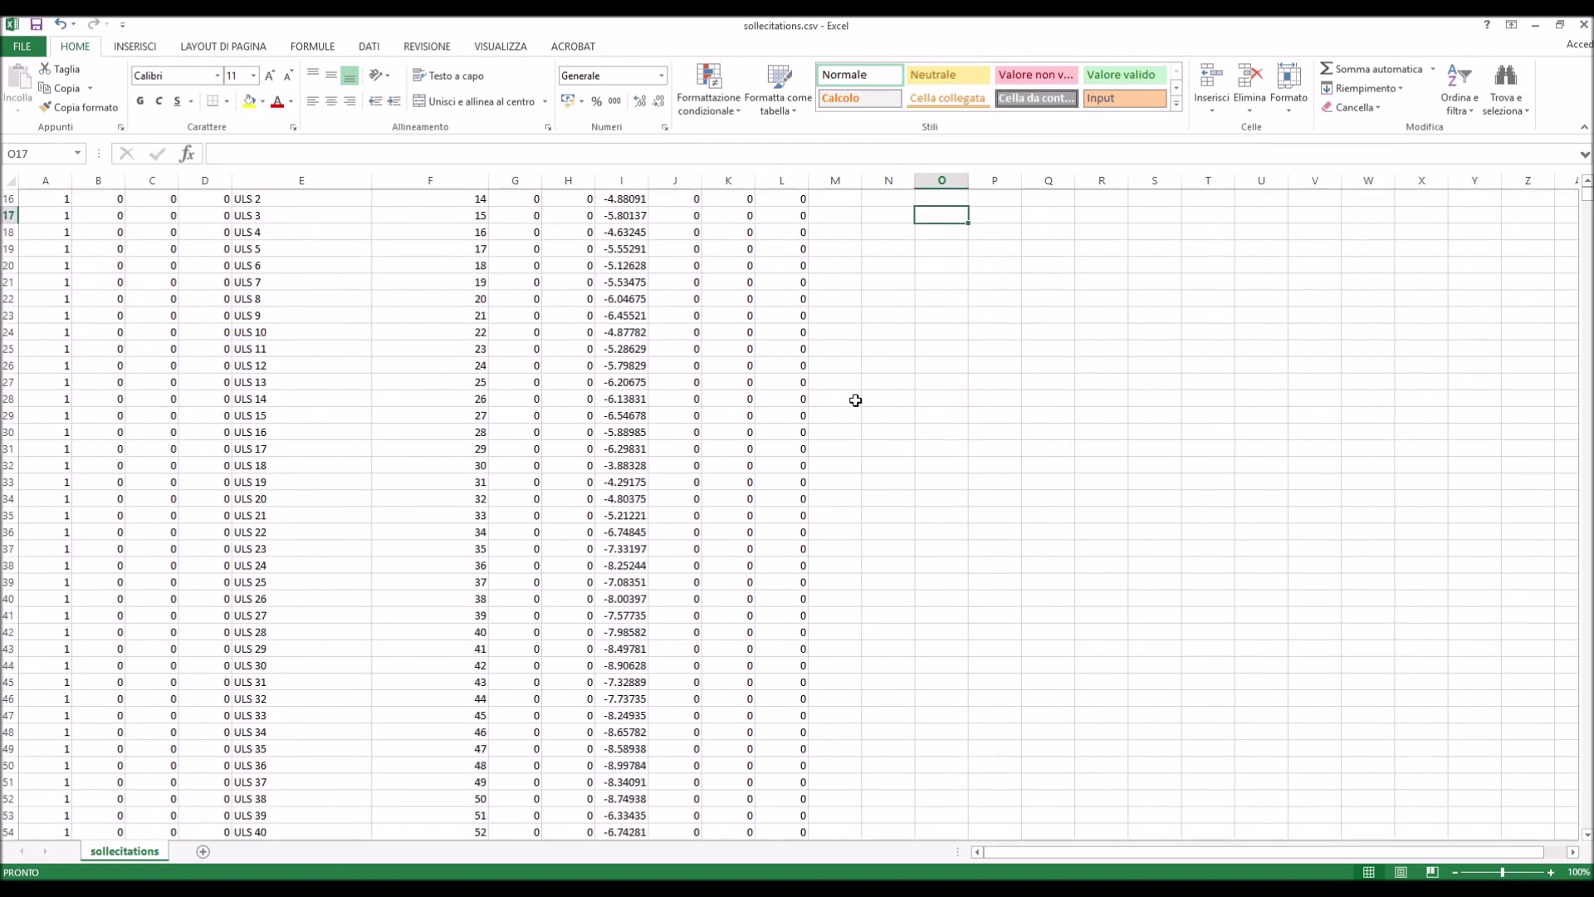
scroll(855, 400, down, 15)
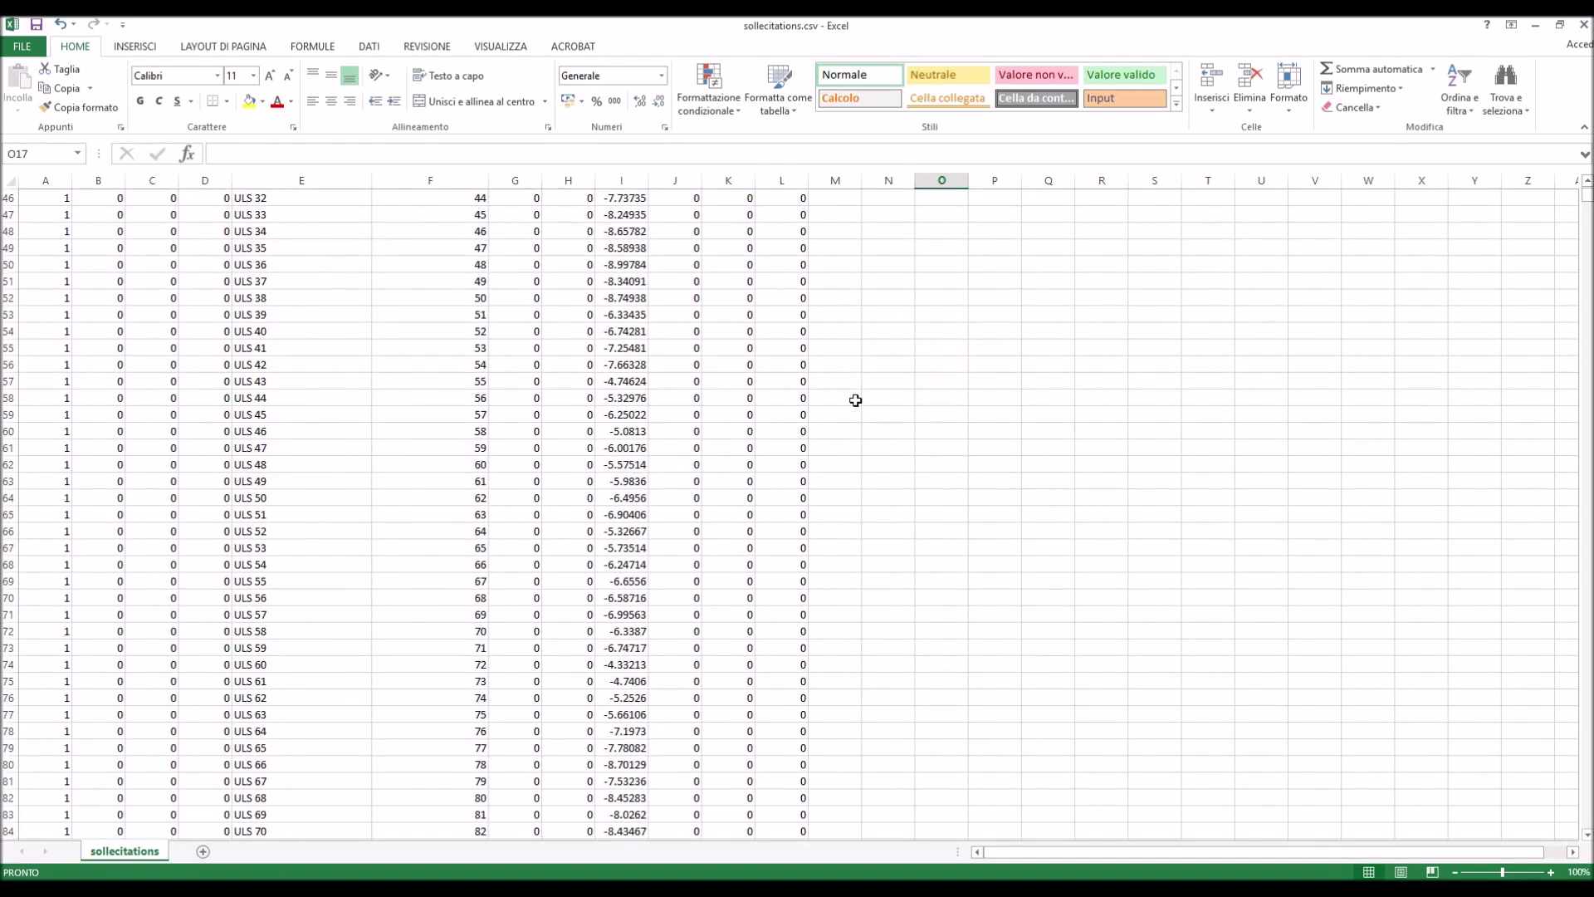
scroll(856, 400, down, 3)
scroll(855, 401, down, 10)
scroll(855, 400, down, 7)
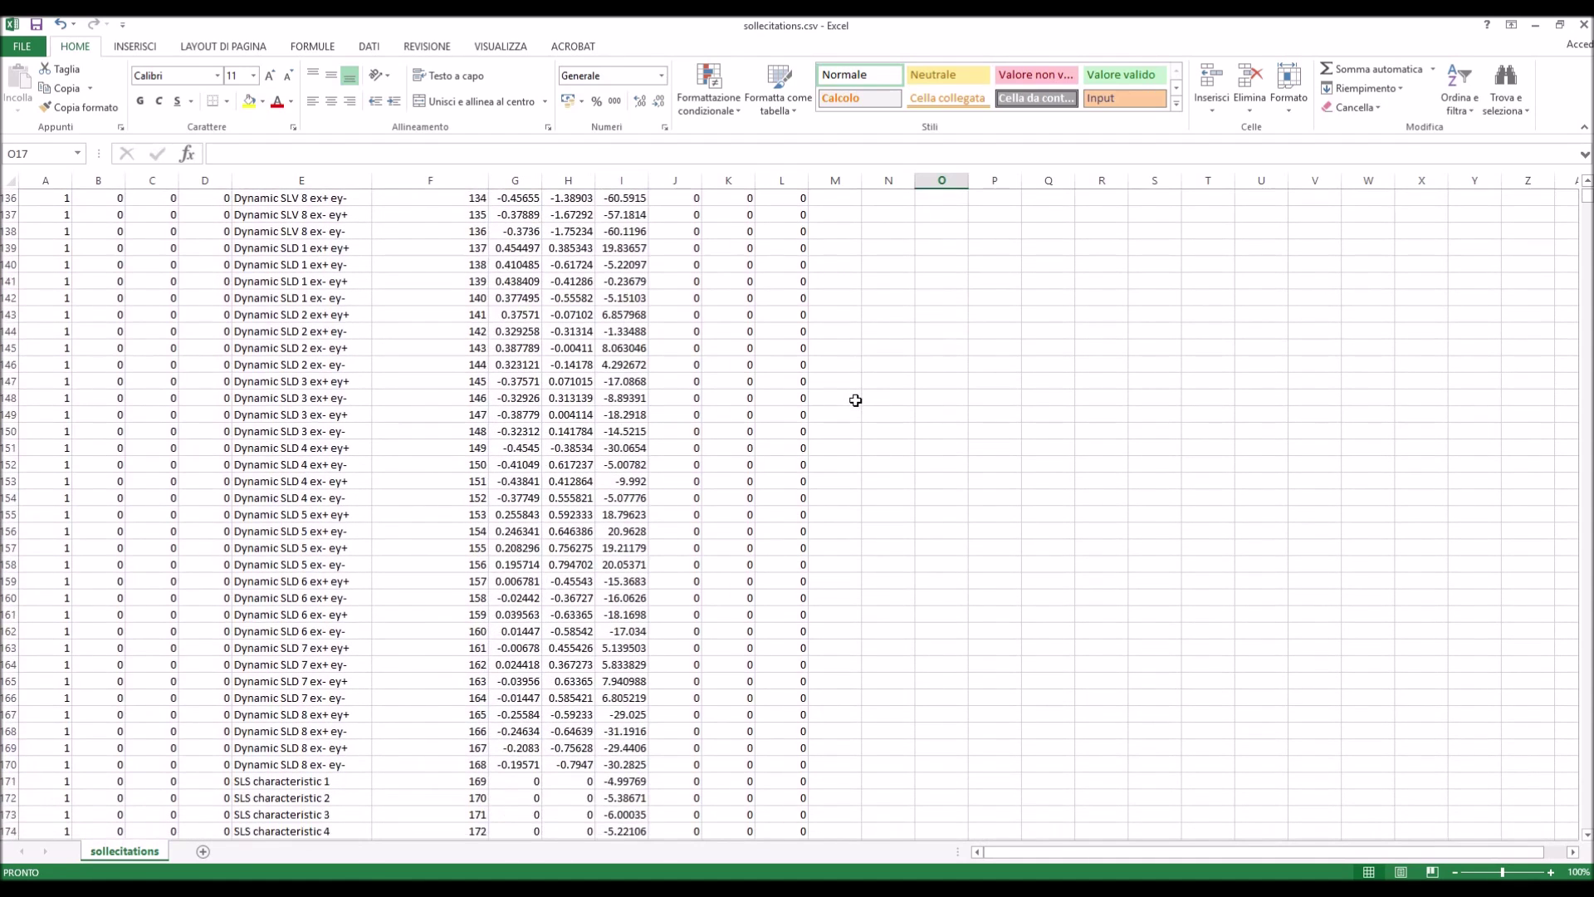